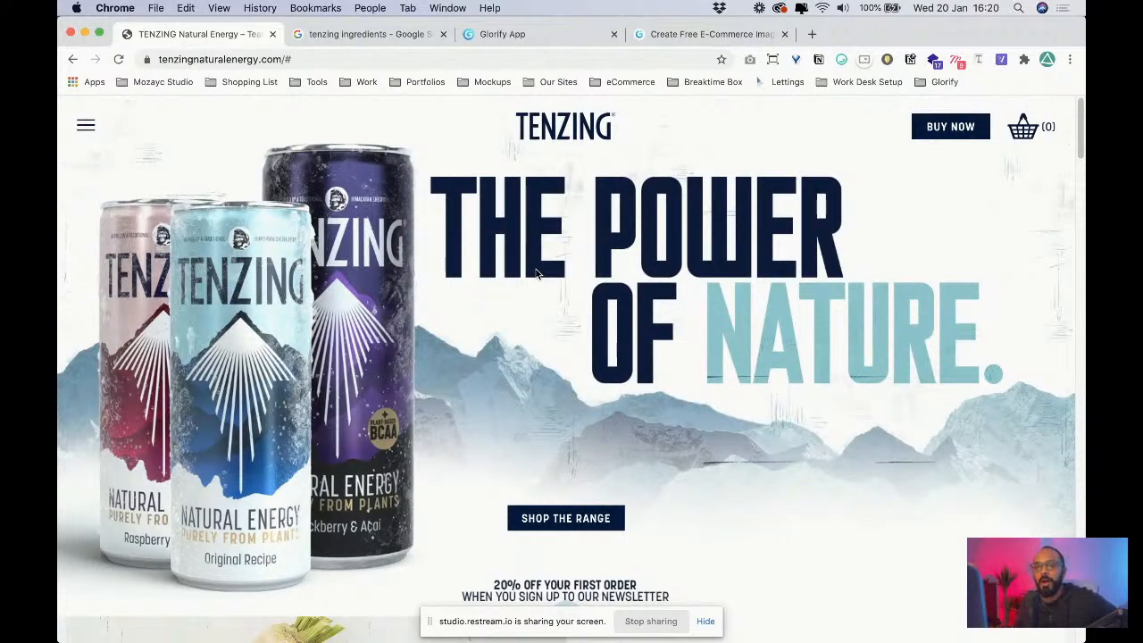
# - Examine the TENZING homepage from the hero banner through the mission, video, press quotes and partner sections to the FAQs
pyautogui.scroll(-5, 536, 274)
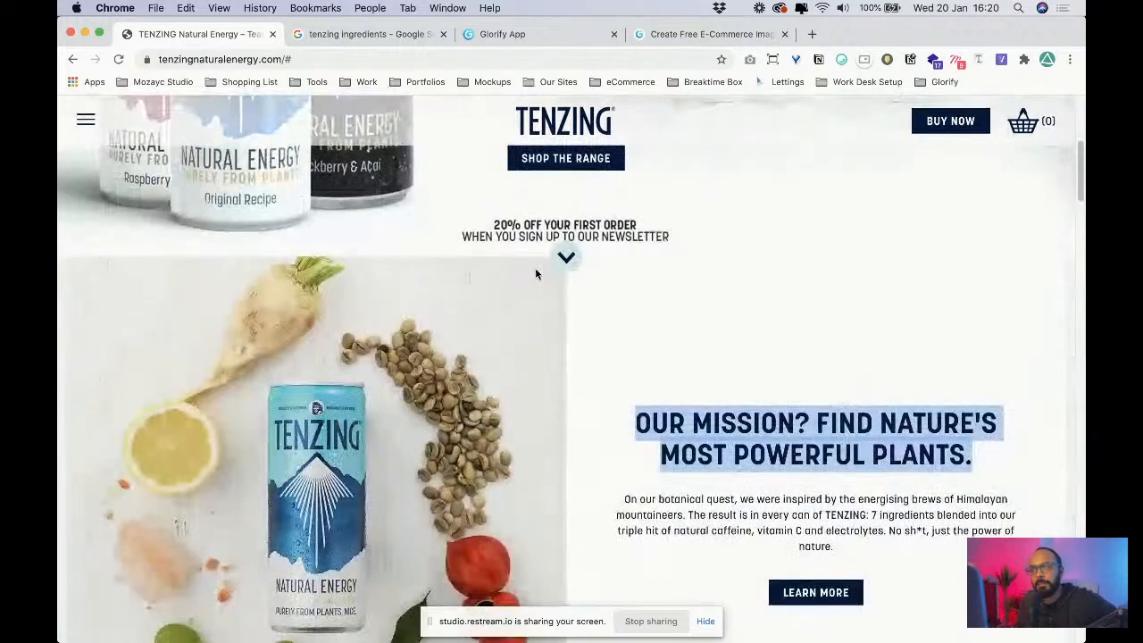
pyautogui.scroll(5, 536, 274)
pyautogui.scroll(1, 732, 373)
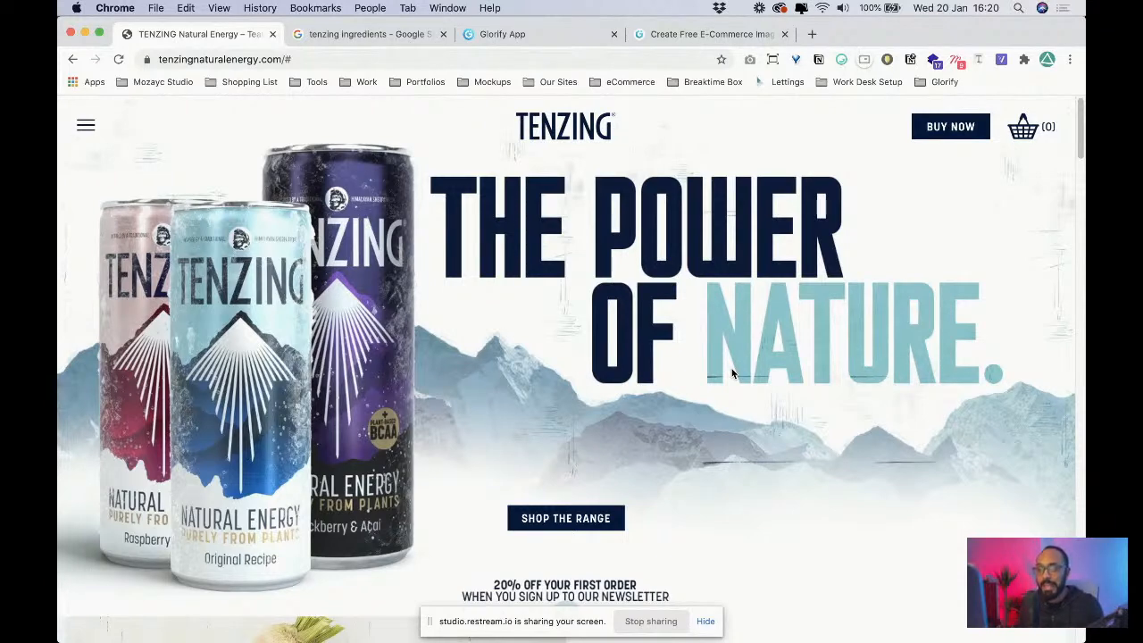
pyautogui.scroll(-6, 731, 374)
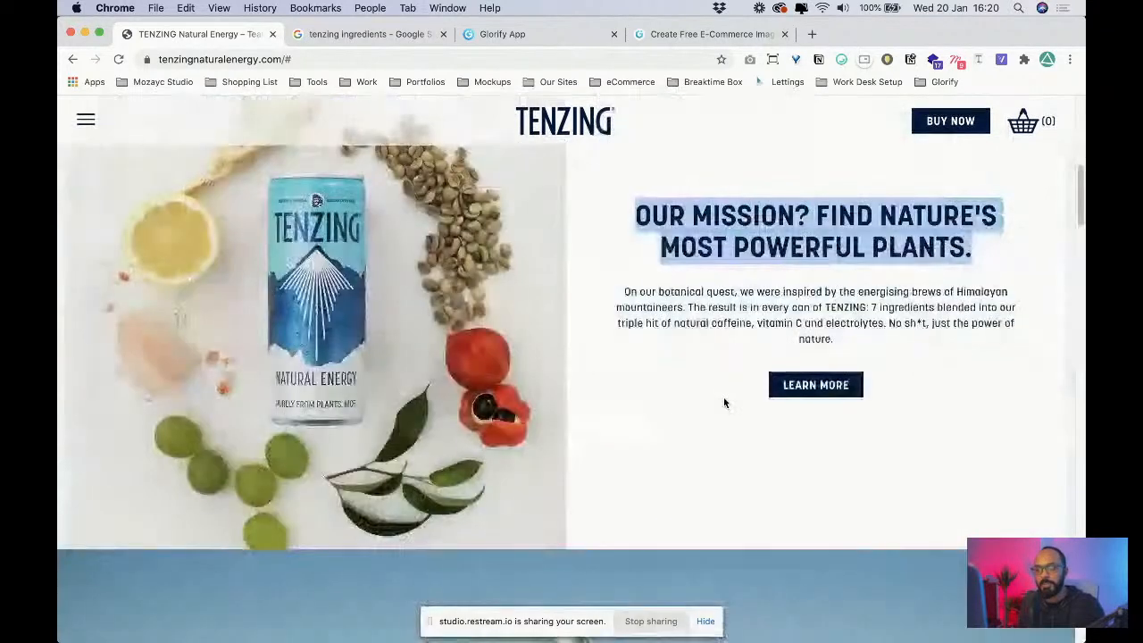
pyautogui.scroll(4, 723, 397)
pyautogui.scroll(-5, 726, 298)
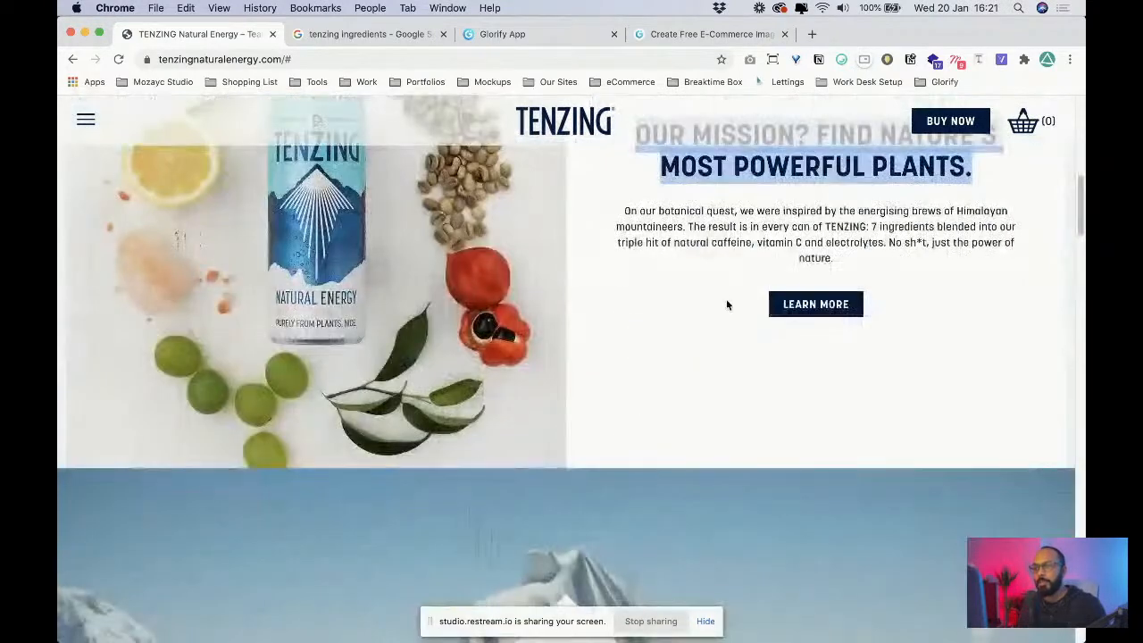
pyautogui.scroll(-12, 723, 291)
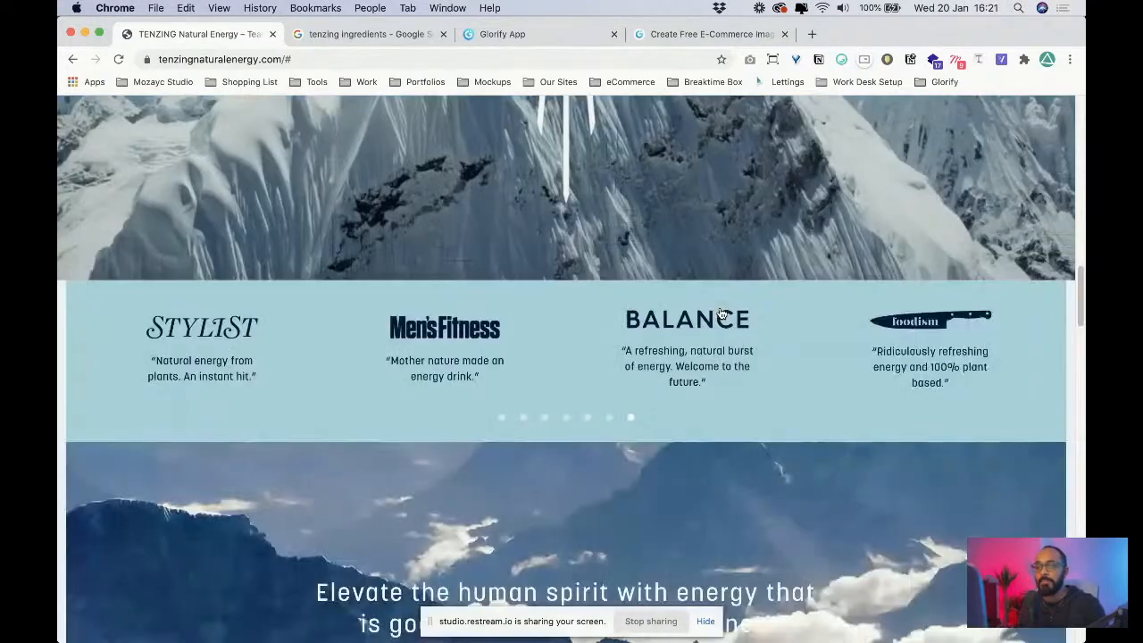
pyautogui.scroll(3, 720, 311)
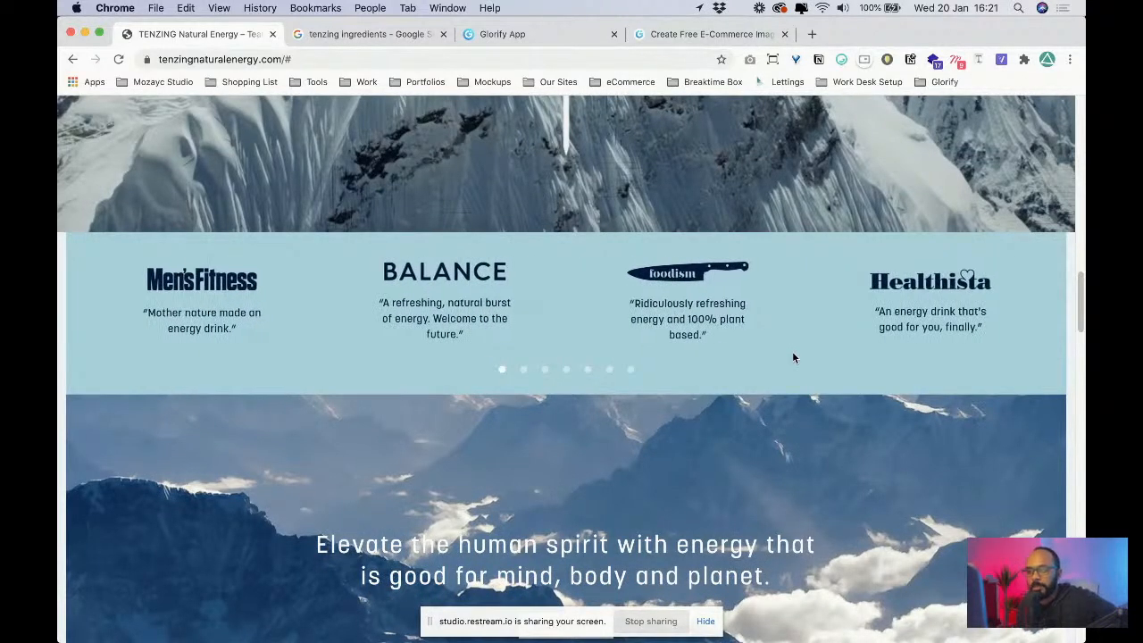
pyautogui.scroll(-5, 793, 357)
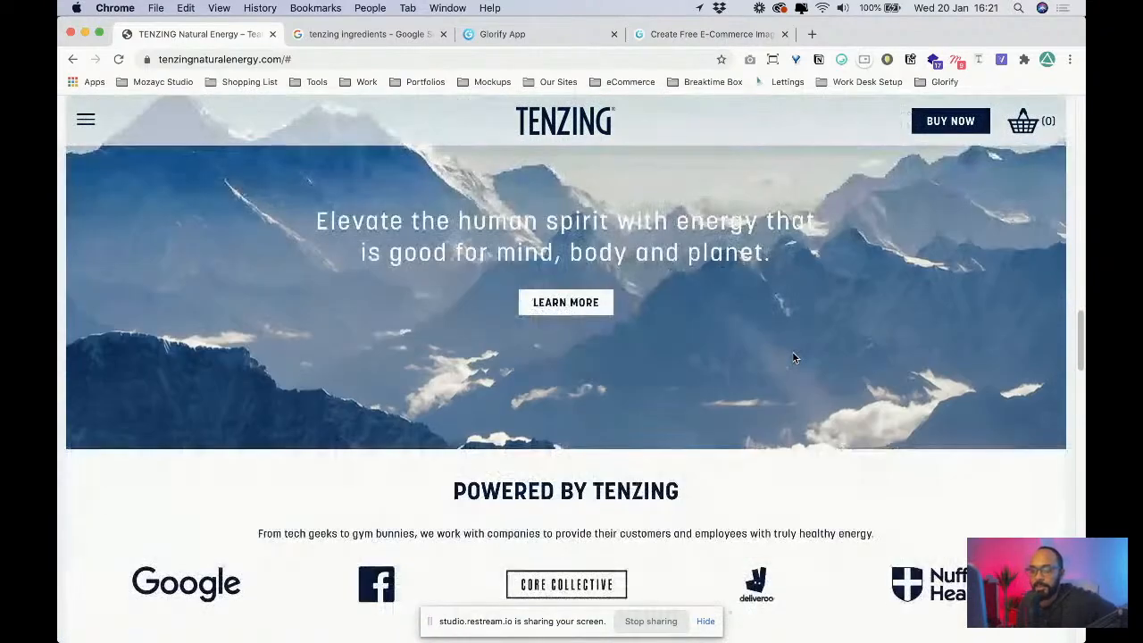
pyautogui.scroll(-5, 793, 357)
pyautogui.scroll(1, 793, 357)
pyautogui.scroll(-10, 793, 357)
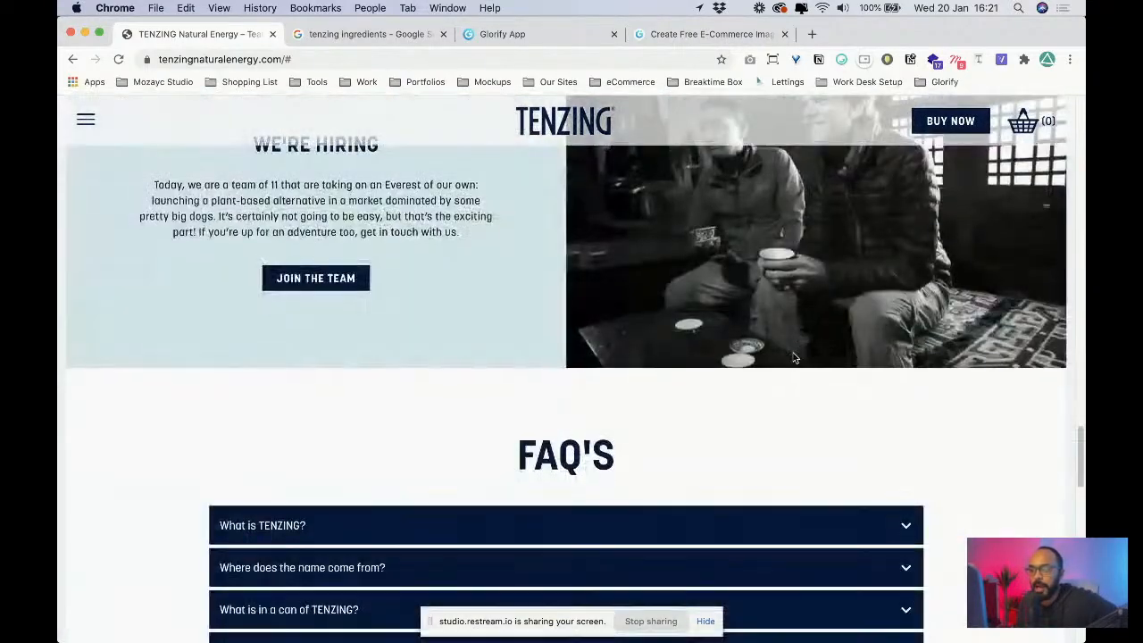
pyautogui.scroll(-5, 793, 357)
pyautogui.scroll(15, 793, 357)
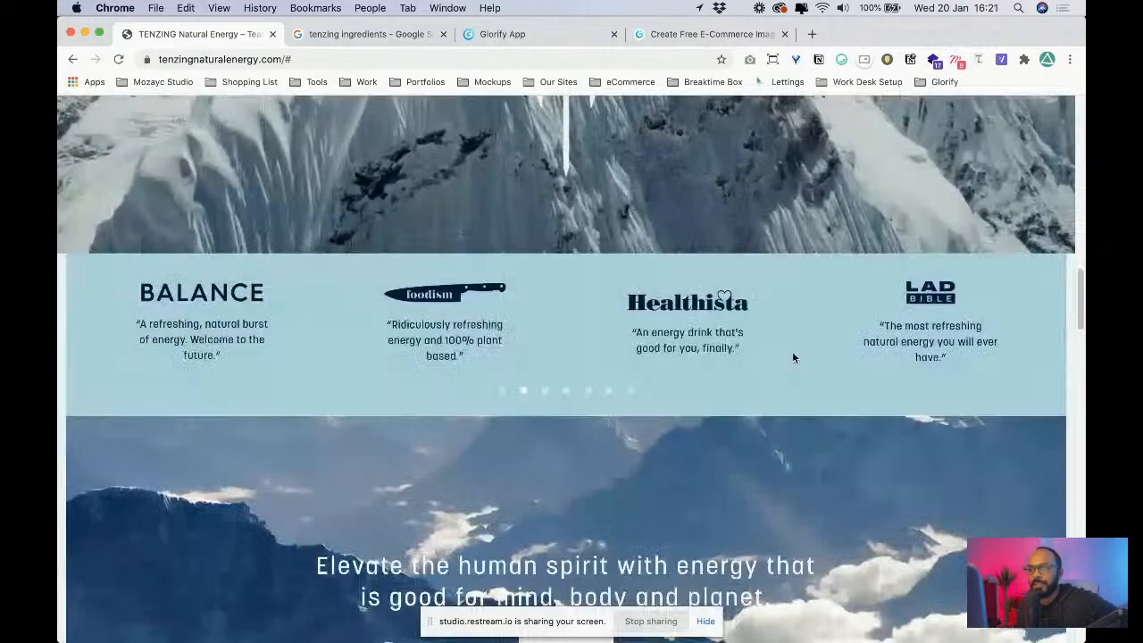
pyautogui.scroll(15, 792, 357)
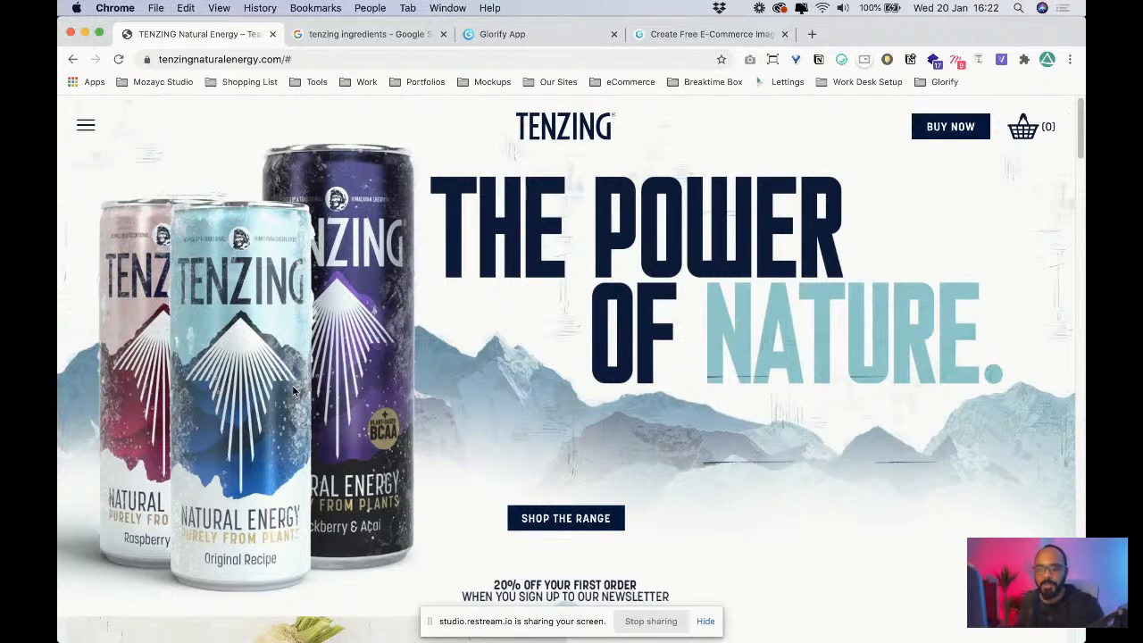
# - Review the TENZING homepage's section order again and briefly check the blank page 3 in the Glorify editor
pyautogui.scroll(-5, 293, 385)
pyautogui.scroll(5, 412, 378)
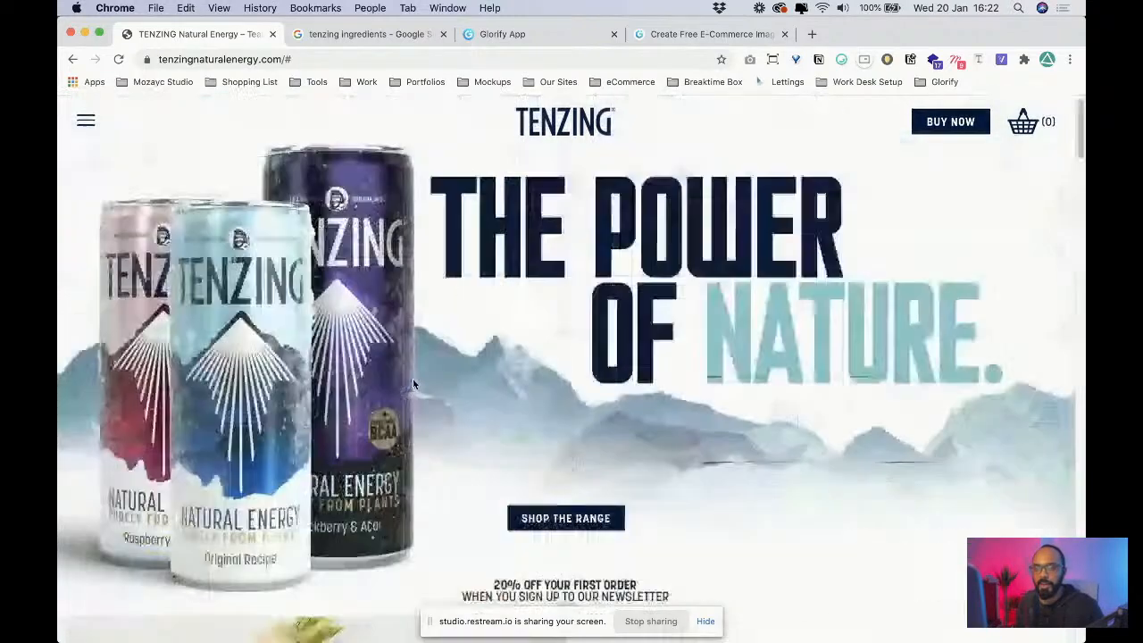
pyautogui.scroll(-10, 413, 379)
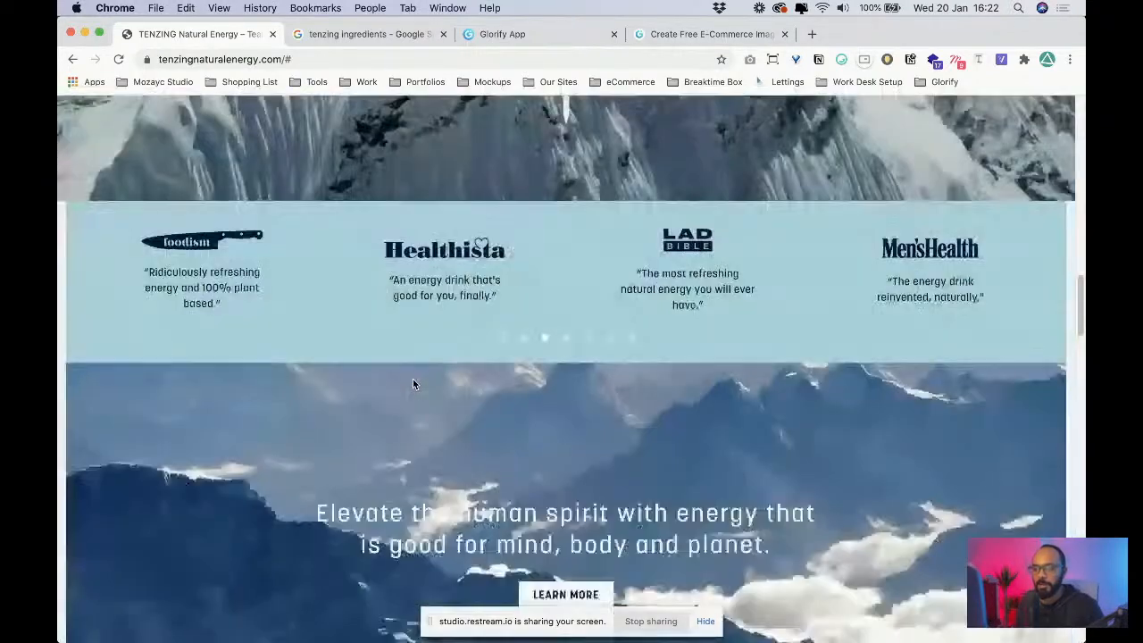
pyautogui.scroll(-10, 412, 384)
pyautogui.scroll(20, 413, 384)
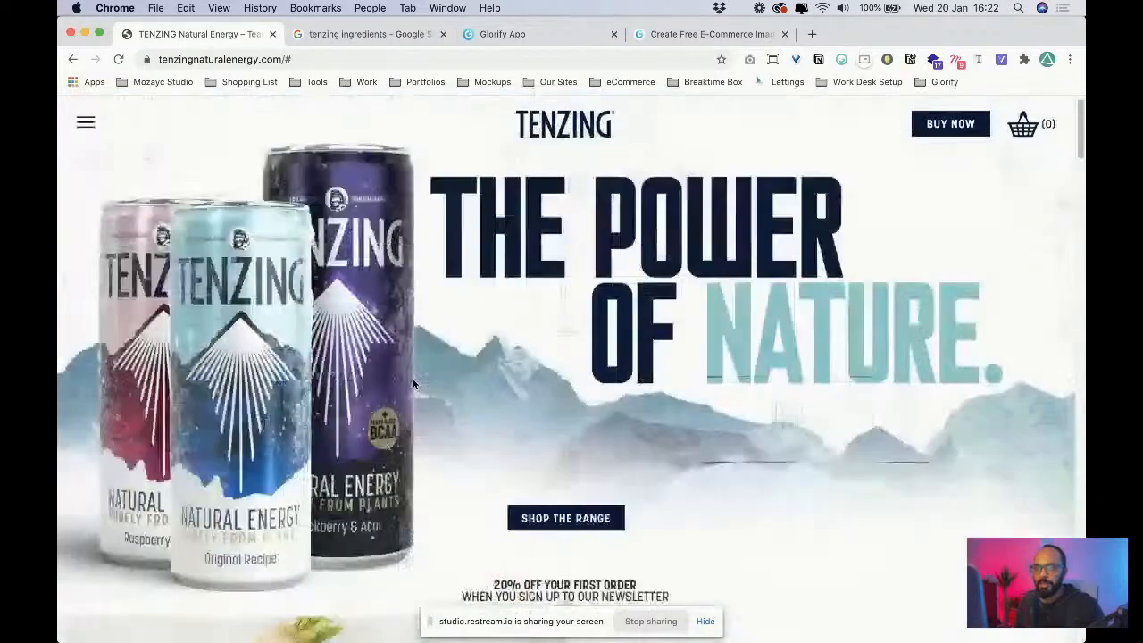
pyautogui.click(528, 34)
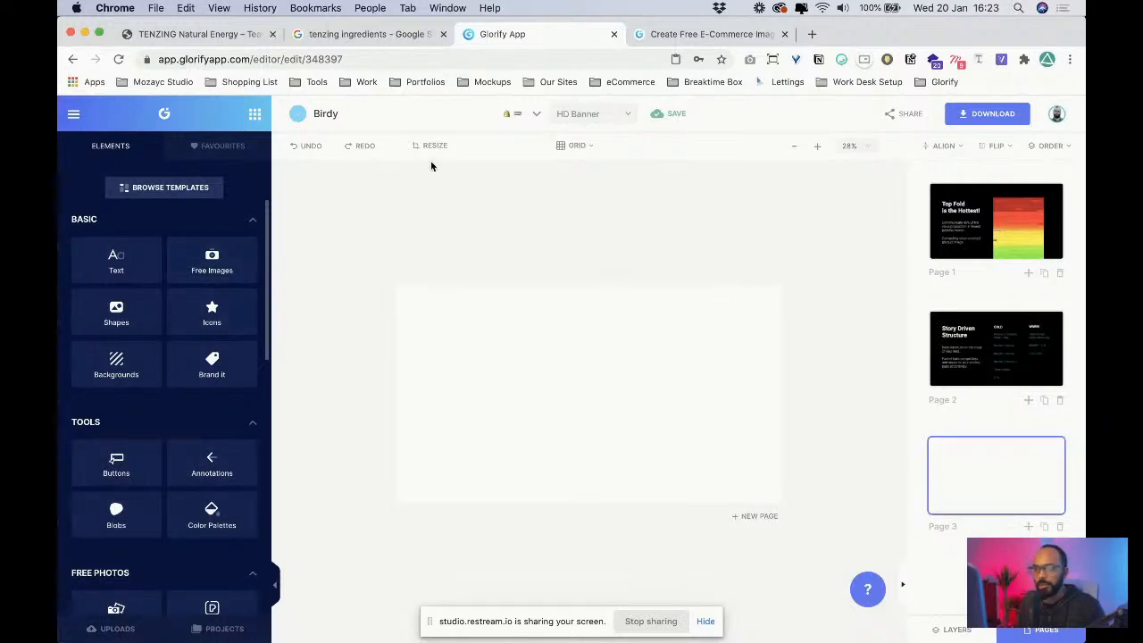
pyautogui.click(190, 35)
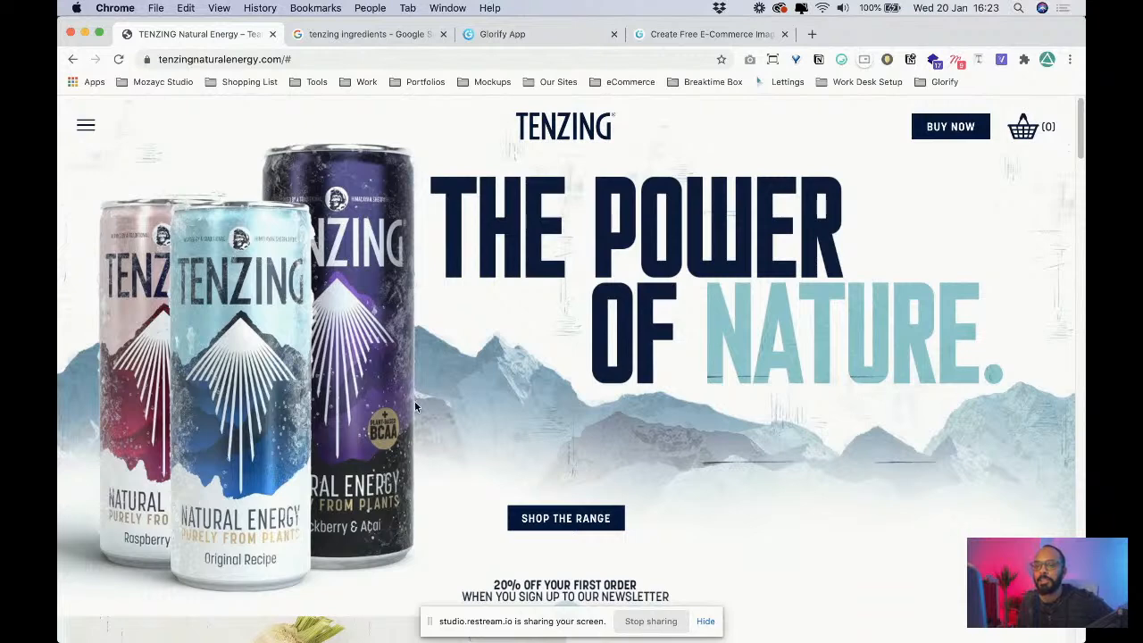
# - Examine the TENZING homepage's mountain imagery and its tagline "Elevate the human spirit with energy that is good for mind, body and planet."
pyautogui.scroll(-3, 496, 405)
pyautogui.scroll(3, 496, 406)
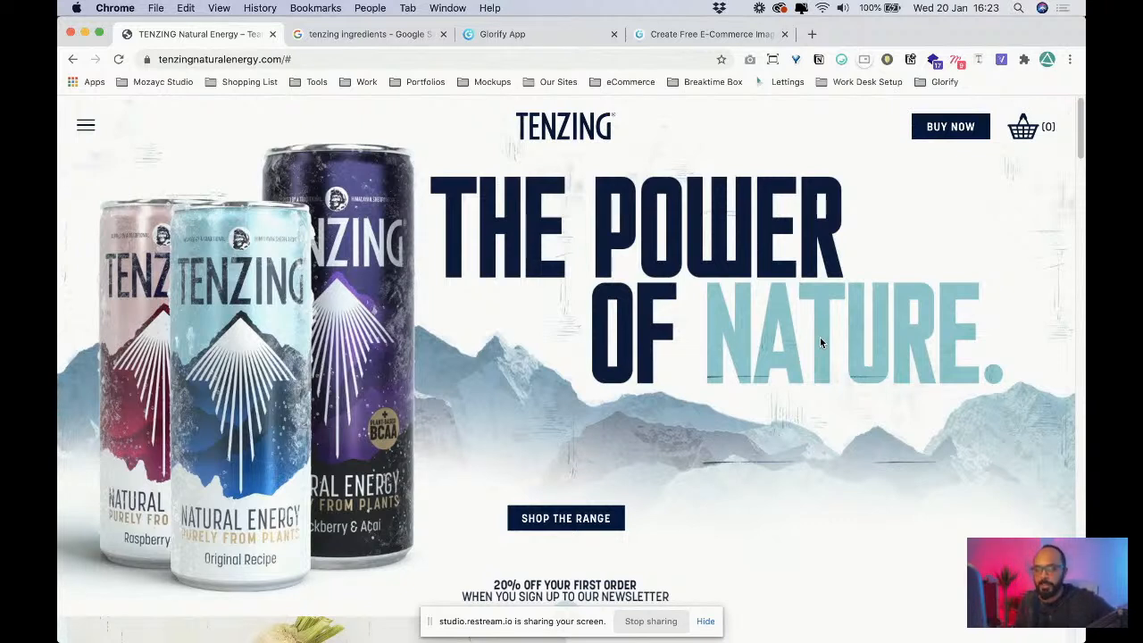
pyautogui.scroll(-15, 614, 371)
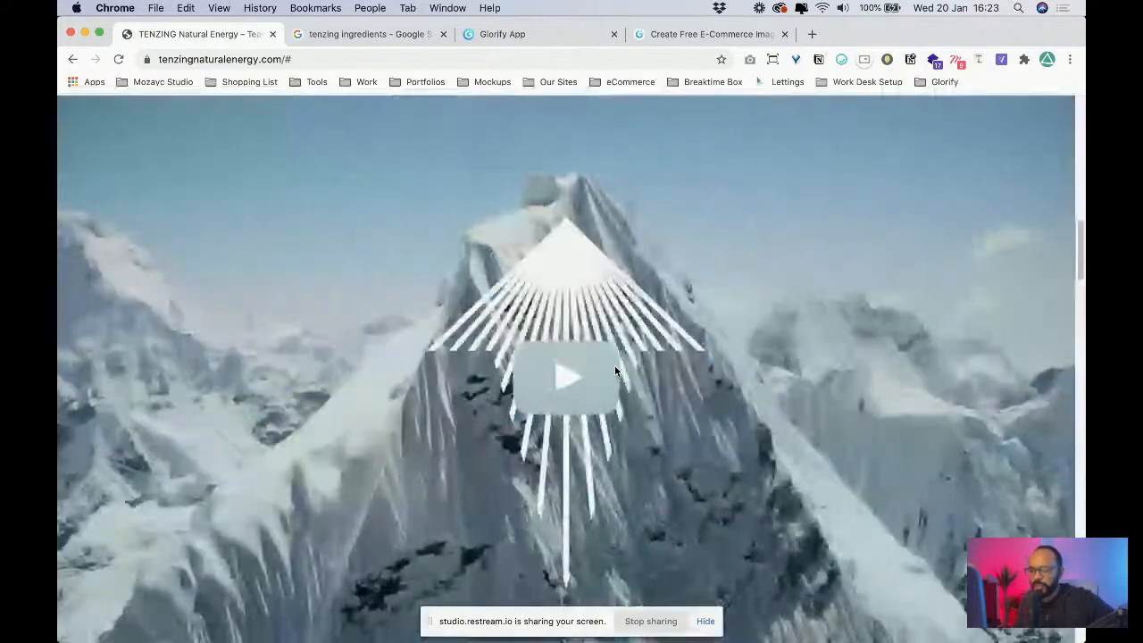
pyautogui.scroll(5, 614, 371)
pyautogui.scroll(-4, 615, 371)
pyautogui.scroll(4, 614, 371)
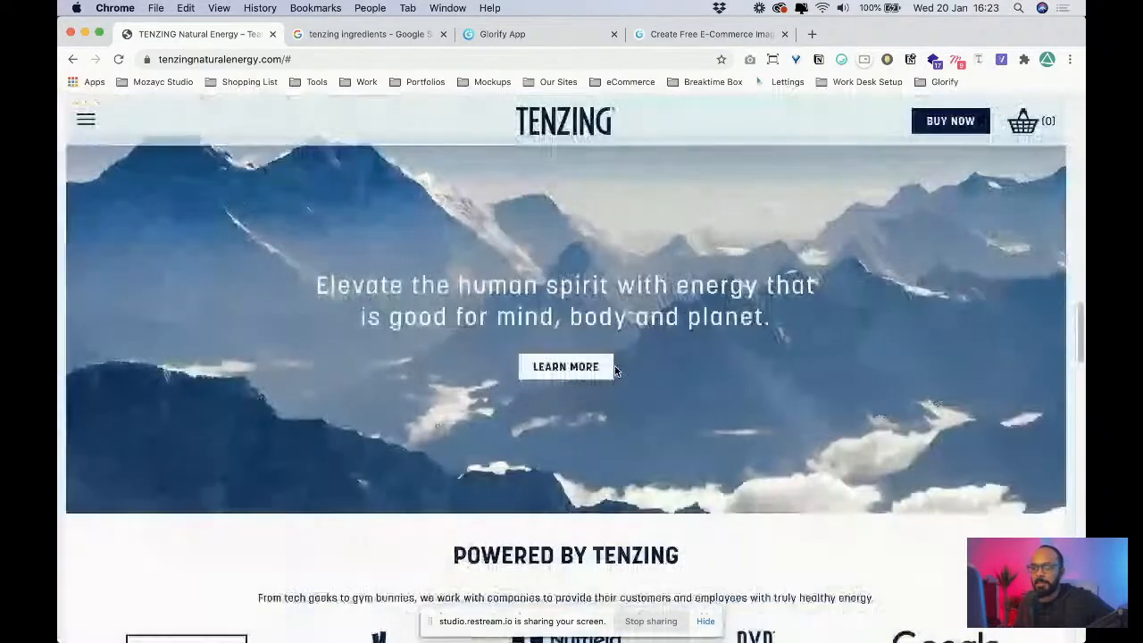
pyautogui.moveTo(317, 283); pyautogui.dragTo(788, 335)
pyautogui.scroll(8, 800, 379)
pyautogui.scroll(10, 799, 377)
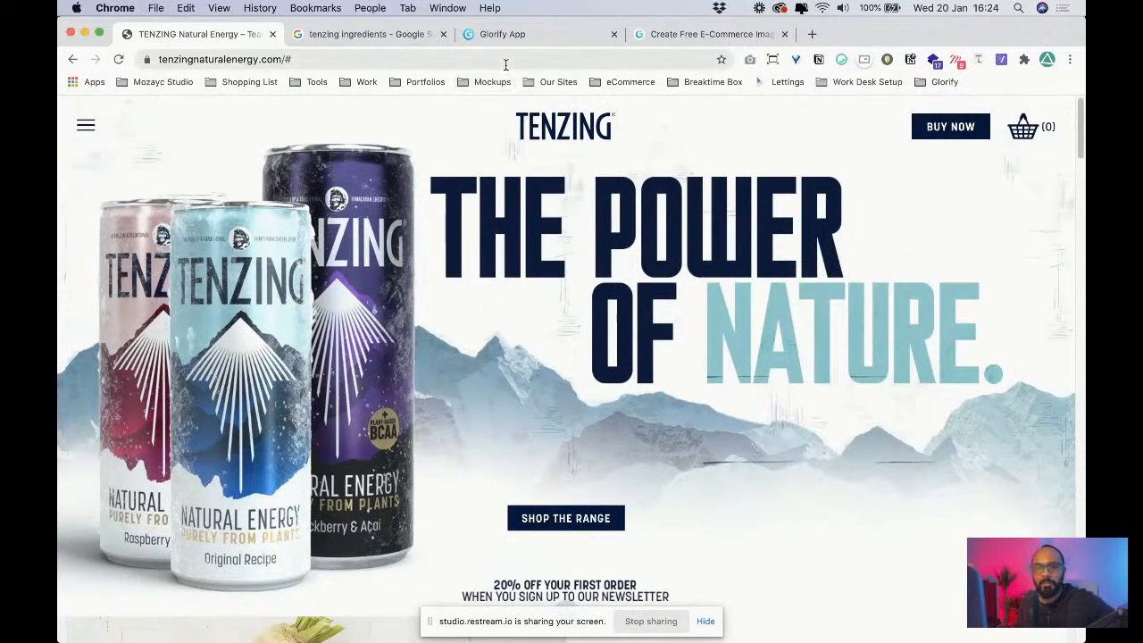
# - Switch to the Glorify editor and search the free Pixabay images for "mountains", browsing the results
pyautogui.click(509, 34)
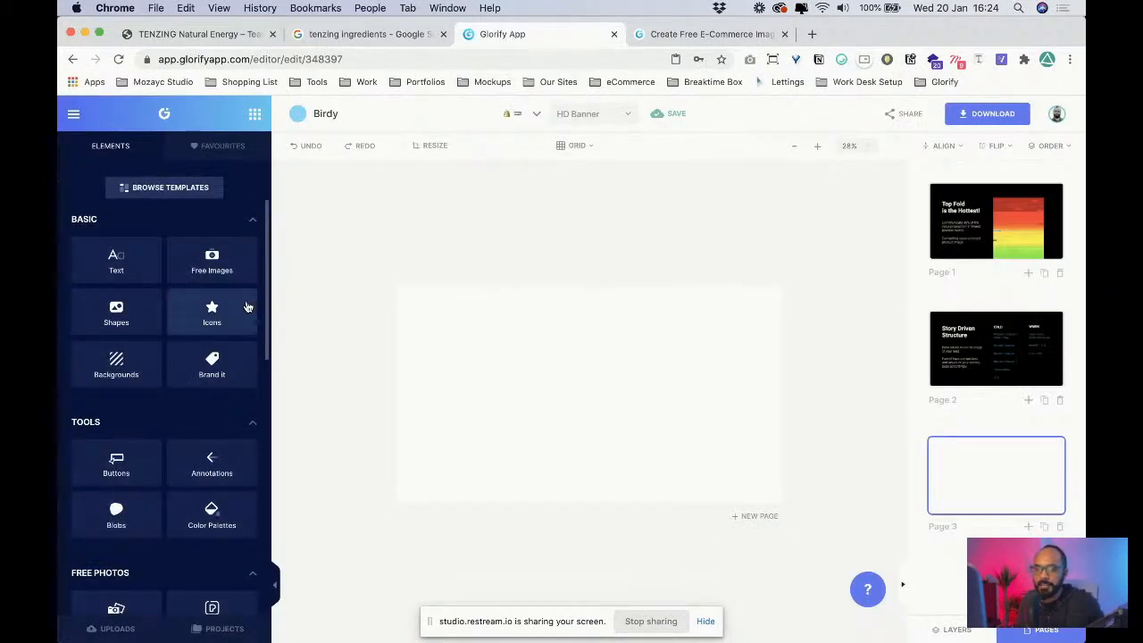
pyautogui.scroll(-1, 212, 407)
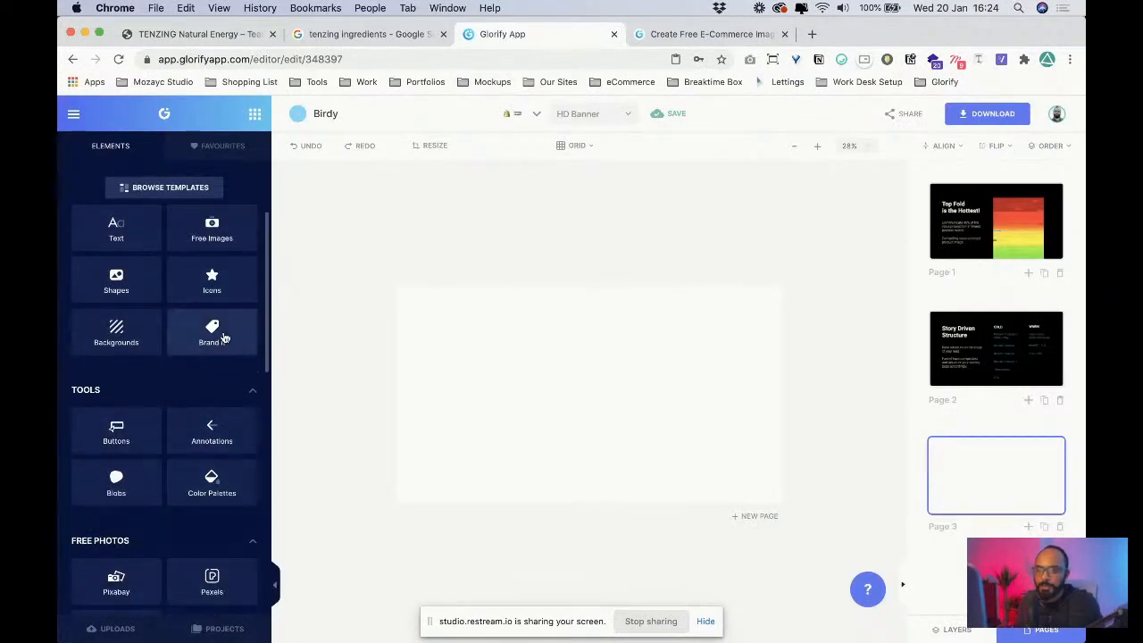
pyautogui.scroll(1, 224, 334)
pyautogui.click(211, 261)
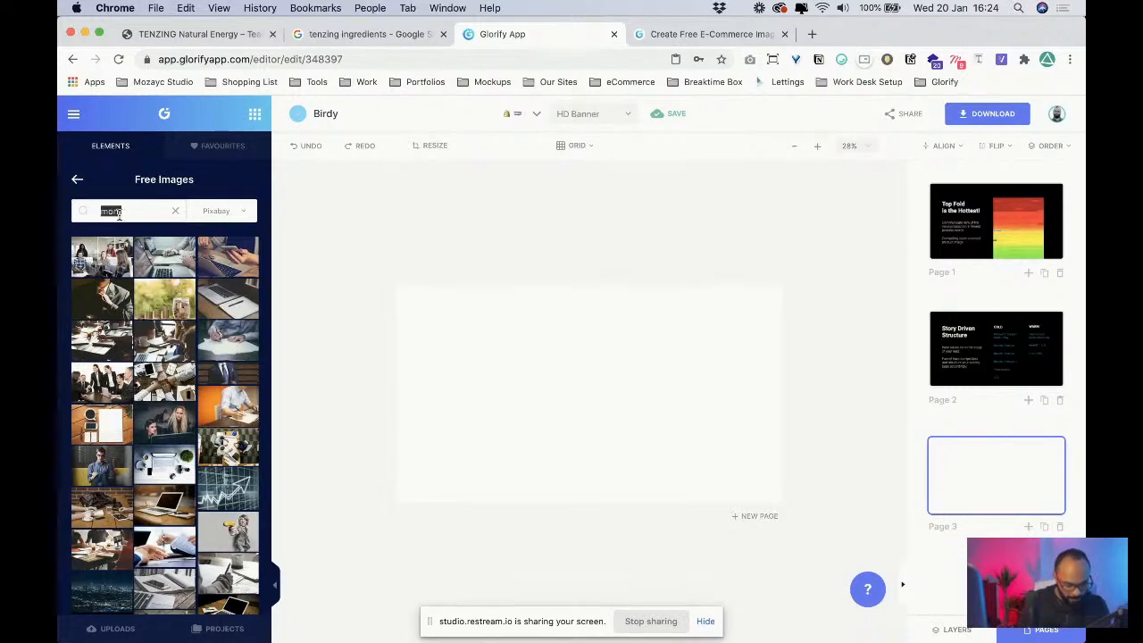
pyautogui.write('s')
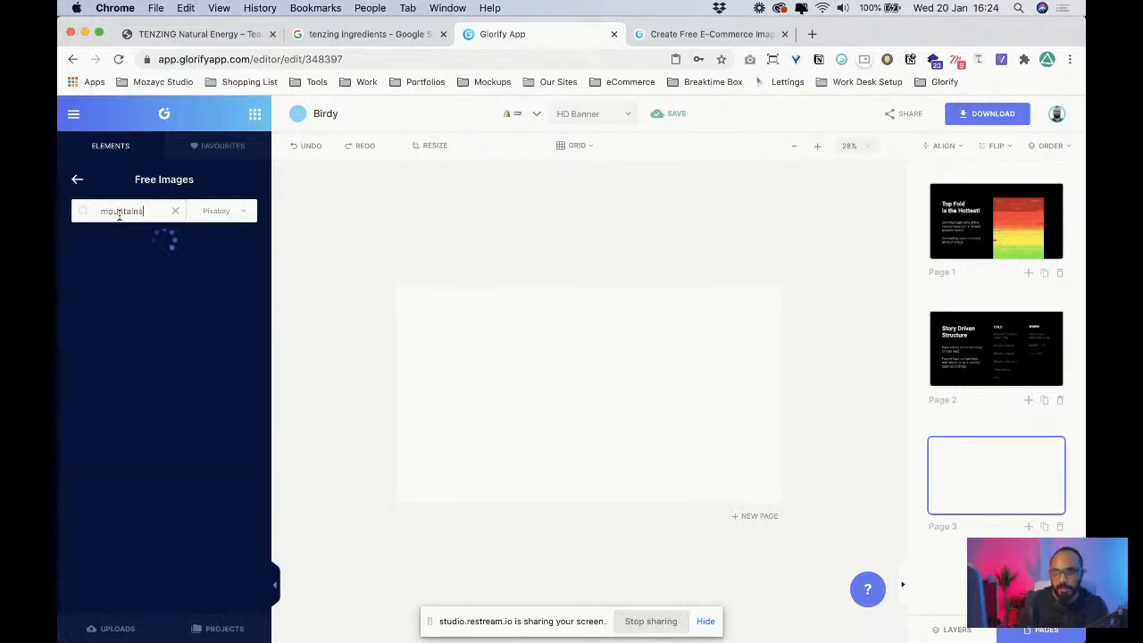
pyautogui.scroll(-10, 146, 315)
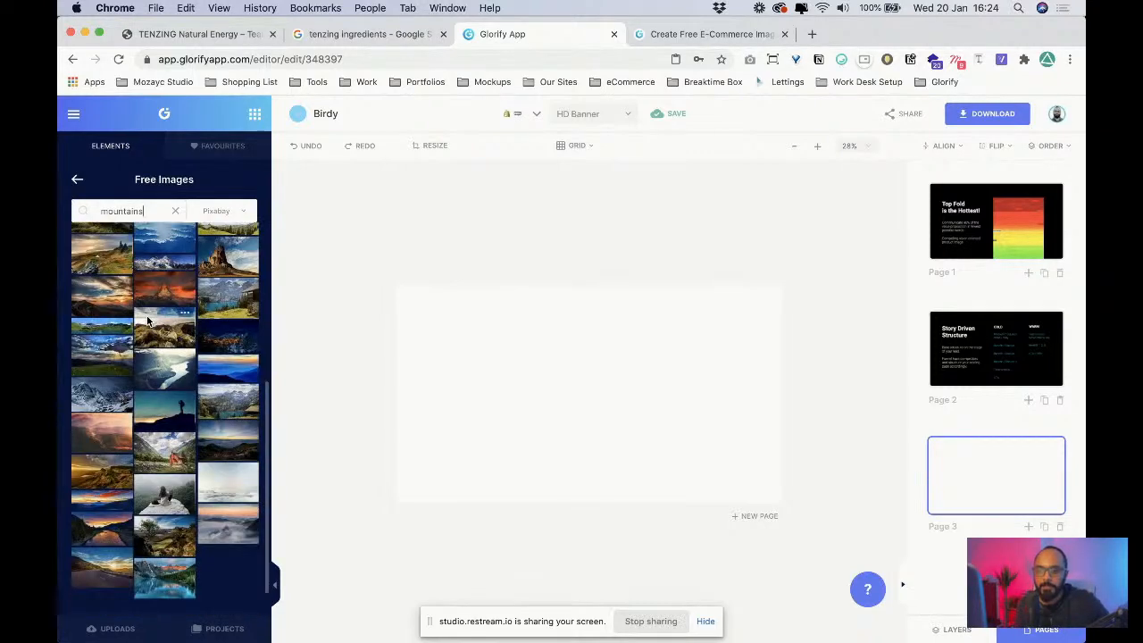
pyautogui.scroll(-3, 134, 303)
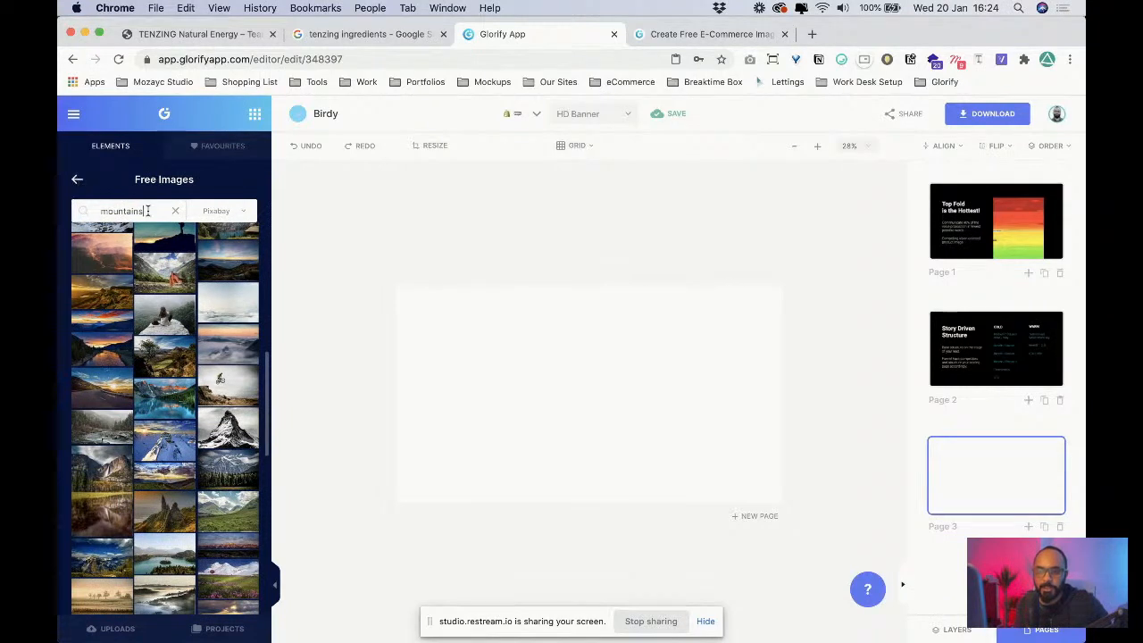
# - Refine the free image search to "mountains snow" and browse the results
pyautogui.write('w')
pyautogui.press('Return')
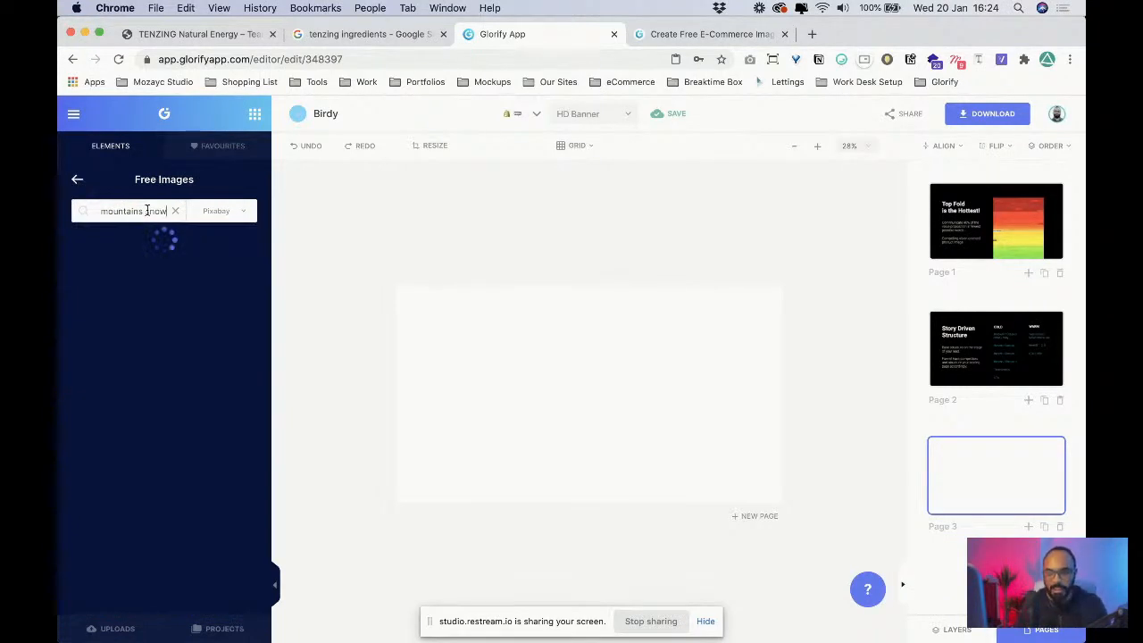
pyautogui.scroll(-10, 183, 343)
pyautogui.scroll(-5, 183, 343)
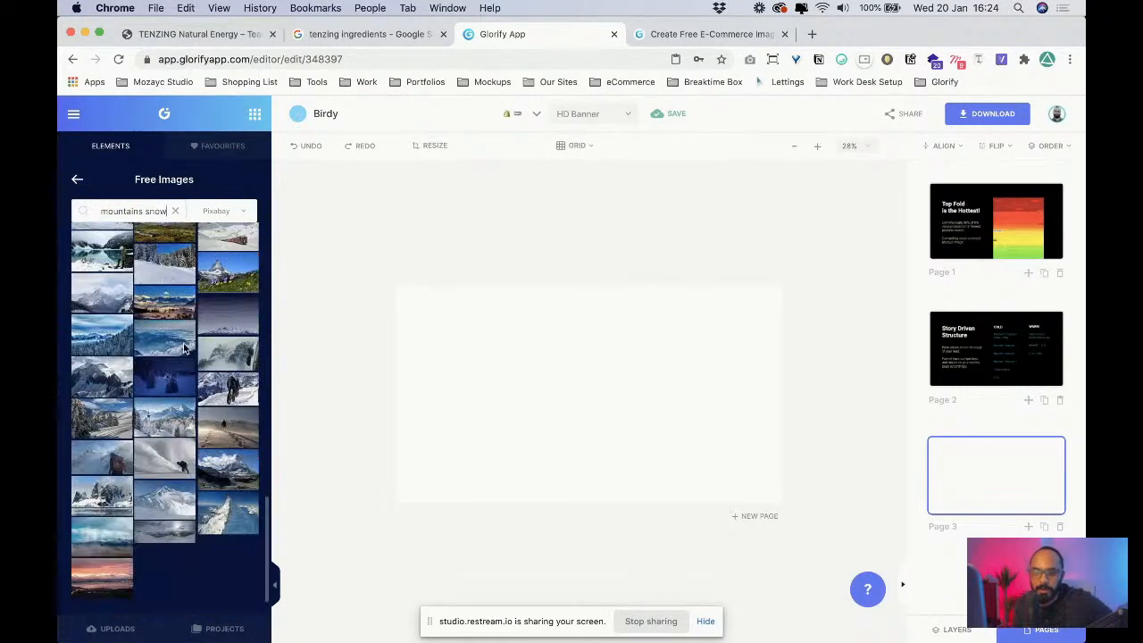
# - Insert the snowy mountain range image from the favourite free images onto page 3
pyautogui.click(224, 145)
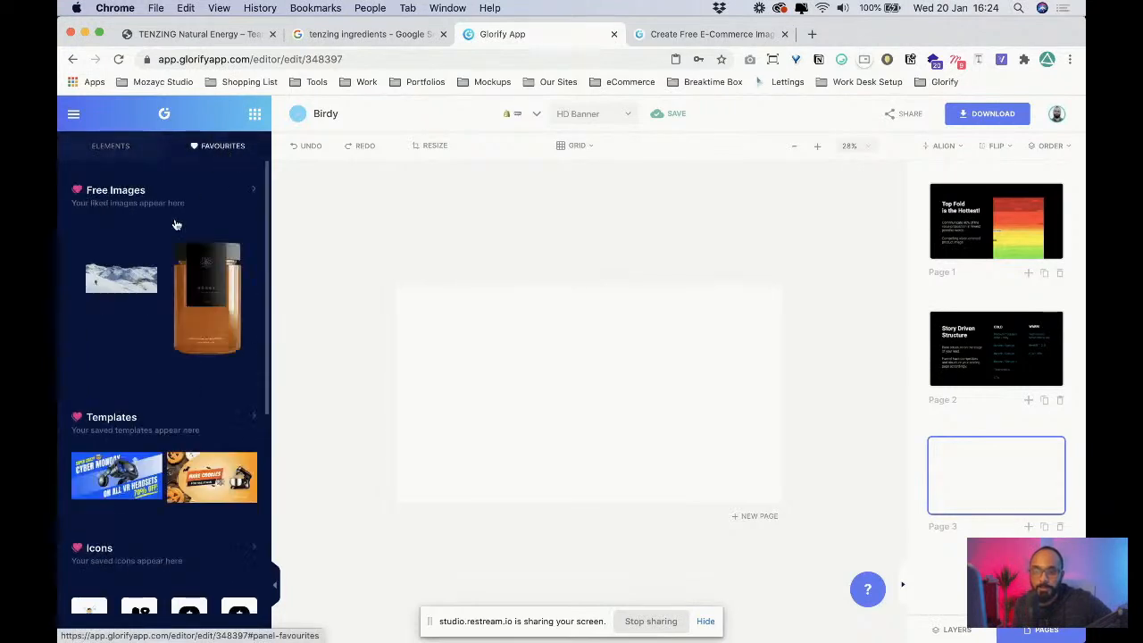
pyautogui.click(115, 191)
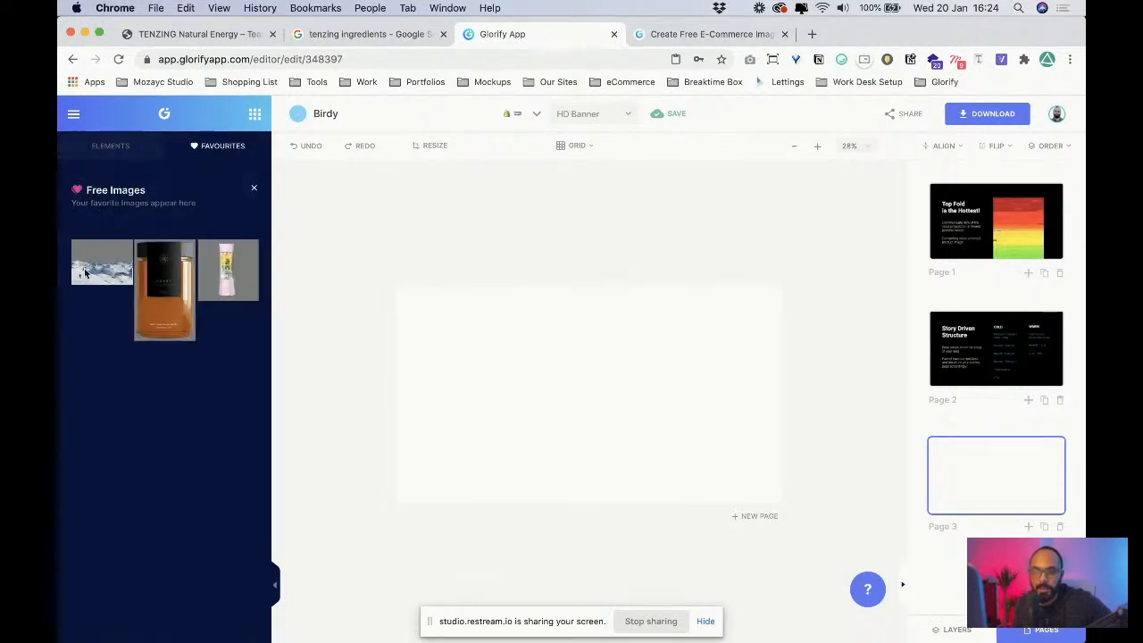
pyautogui.click(84, 273)
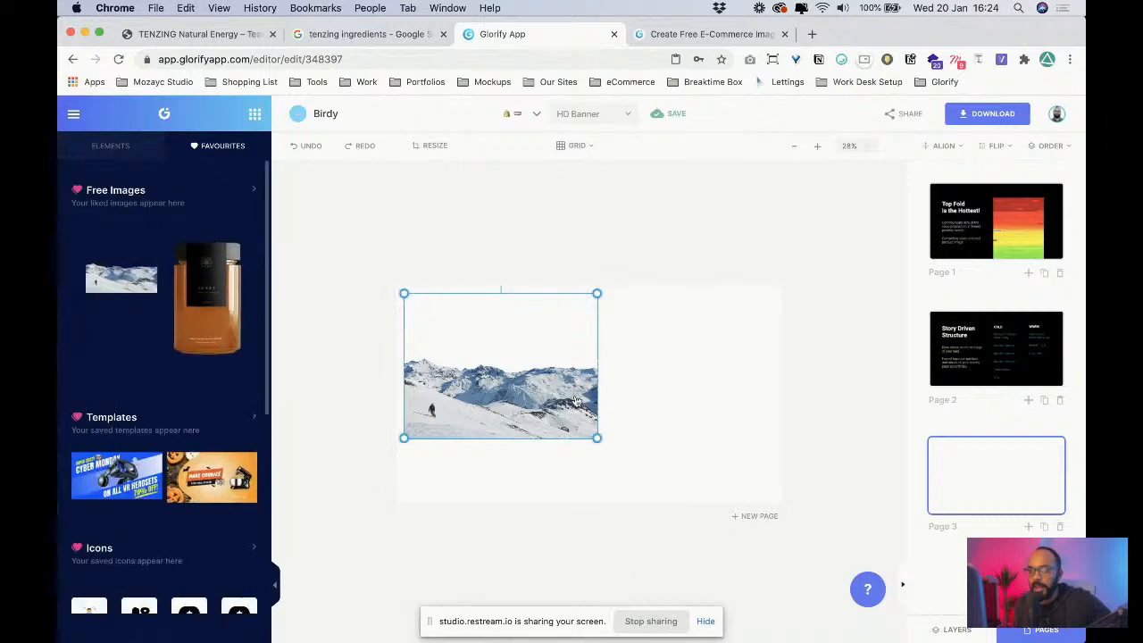
# - Move the mountain image to the page's lower-left corner and enlarge it to span the full page width
pyautogui.moveTo(576, 402); pyautogui.dragTo(540, 460)
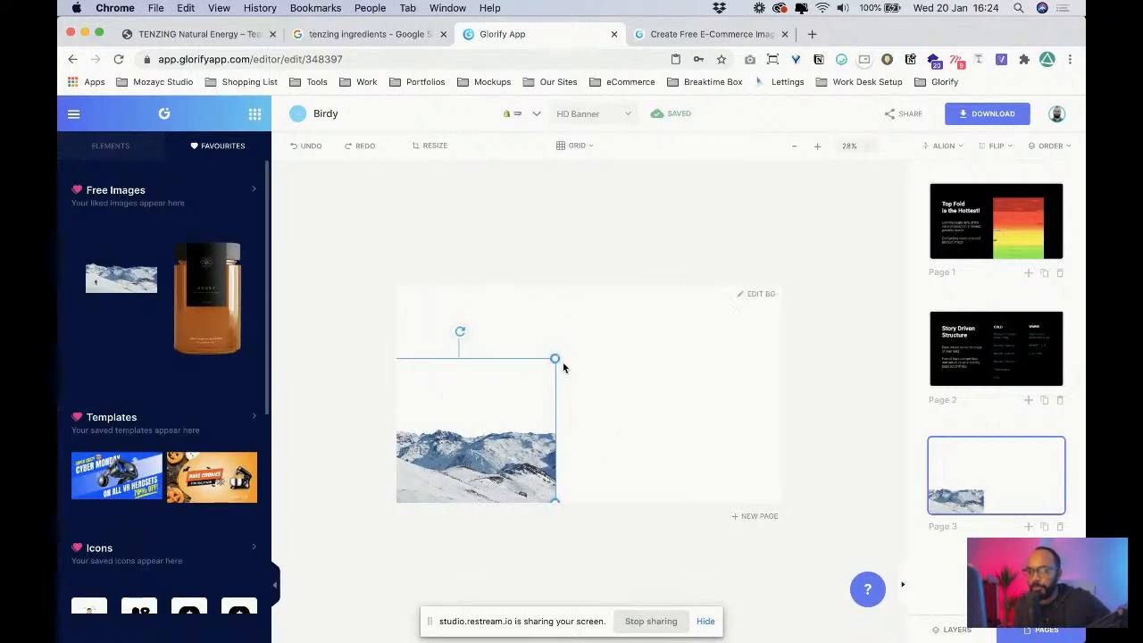
pyautogui.moveTo(559, 360); pyautogui.dragTo(861, 259)
pyautogui.moveTo(681, 366); pyautogui.dragTo(668, 438)
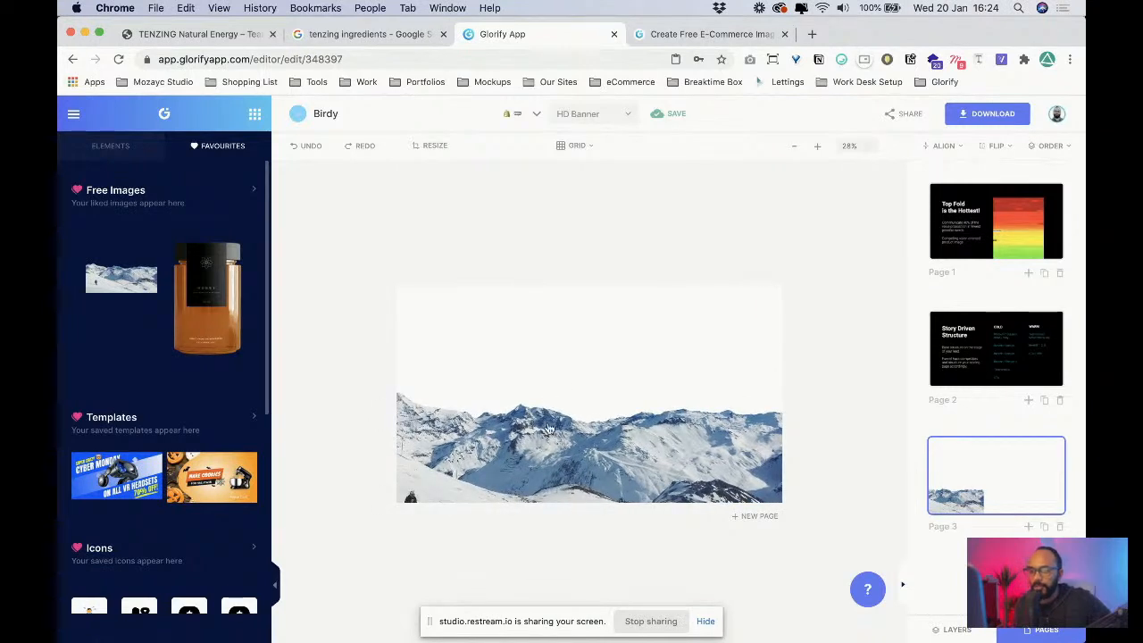
# - Fine-tune the mountain image's size and position so the peaks fill roughly the lower two-thirds of page 3, and return to the design elements
pyautogui.moveTo(549, 430); pyautogui.dragTo(452, 444)
pyautogui.moveTo(627, 336); pyautogui.dragTo(613, 388)
pyautogui.moveTo(681, 305); pyautogui.dragTo(789, 270)
pyautogui.moveTo(666, 390); pyautogui.dragTo(700, 319)
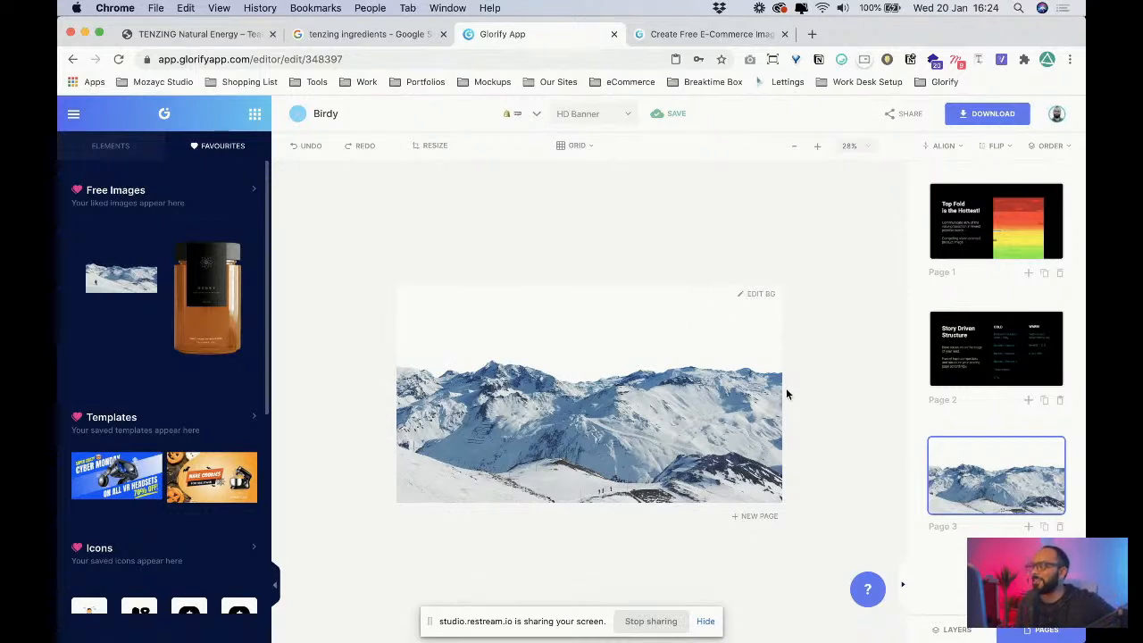
pyautogui.moveTo(599, 421); pyautogui.dragTo(596, 410)
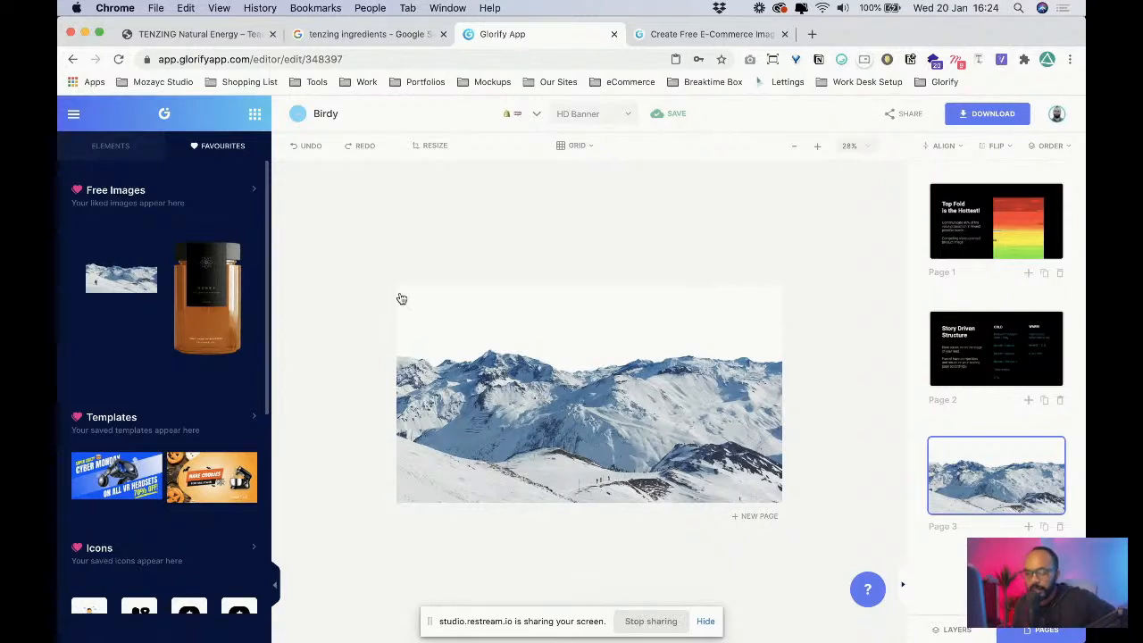
pyautogui.click(126, 151)
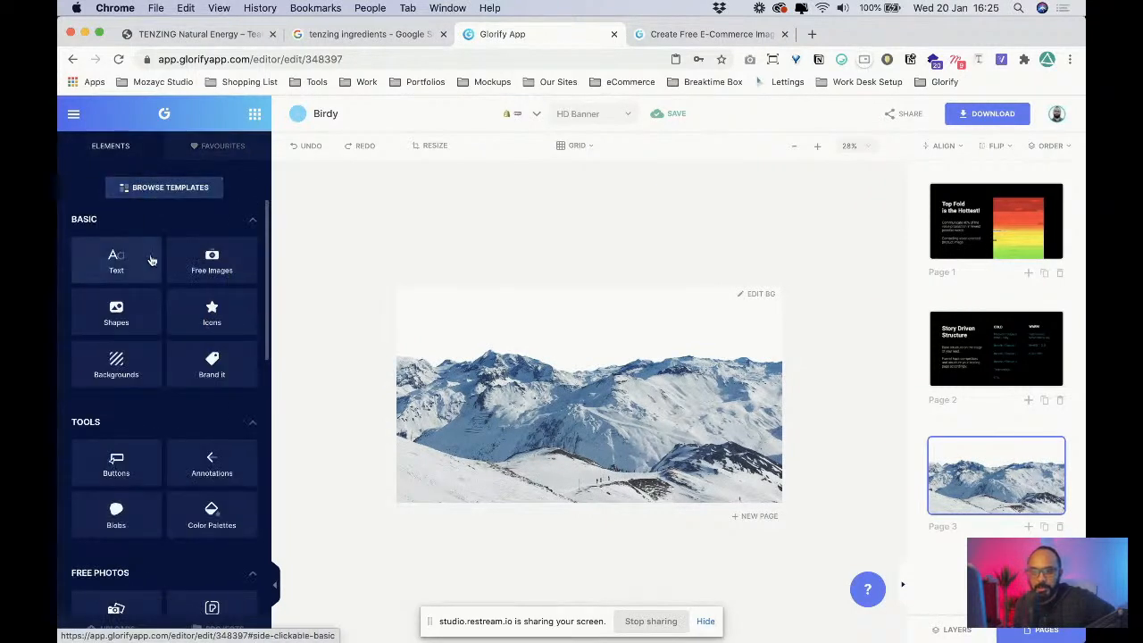
# - Insert the light-blue TENZING can without background from the uploads and centre it over the mountains on page 3
pyautogui.click(116, 628)
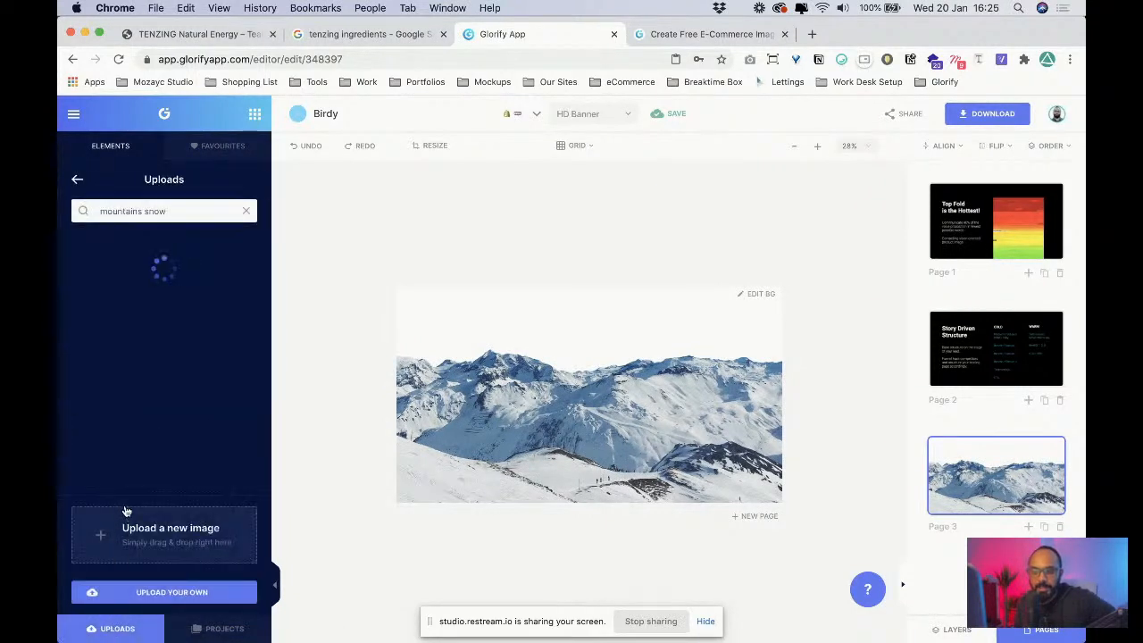
pyautogui.click(245, 212)
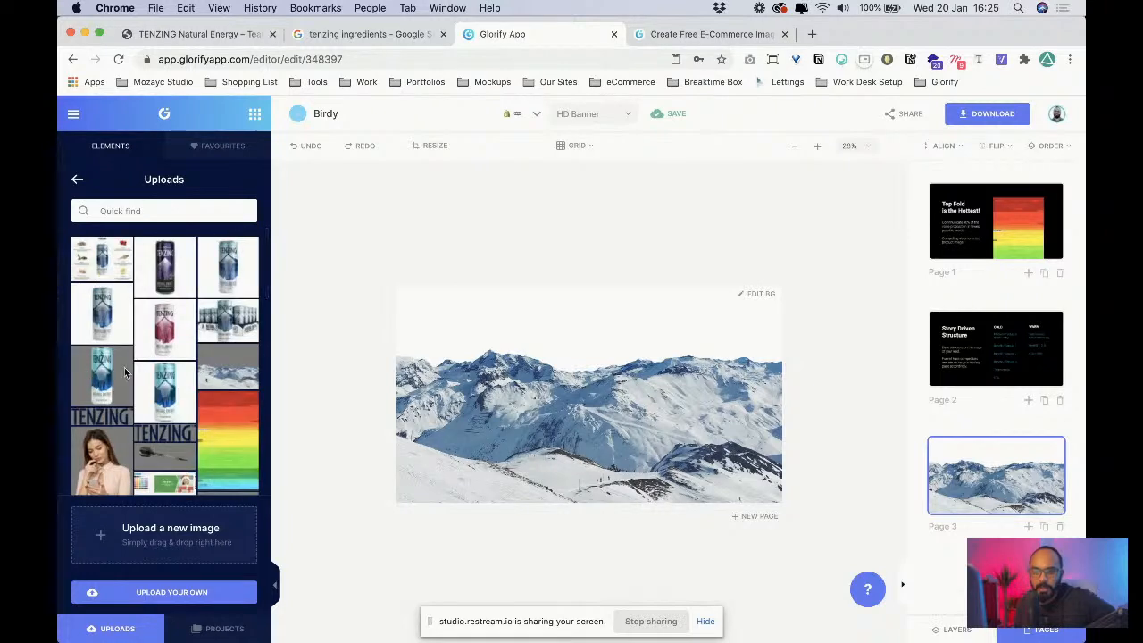
pyautogui.click(111, 373)
pyautogui.moveTo(464, 382); pyautogui.dragTo(570, 434)
pyautogui.click(755, 321)
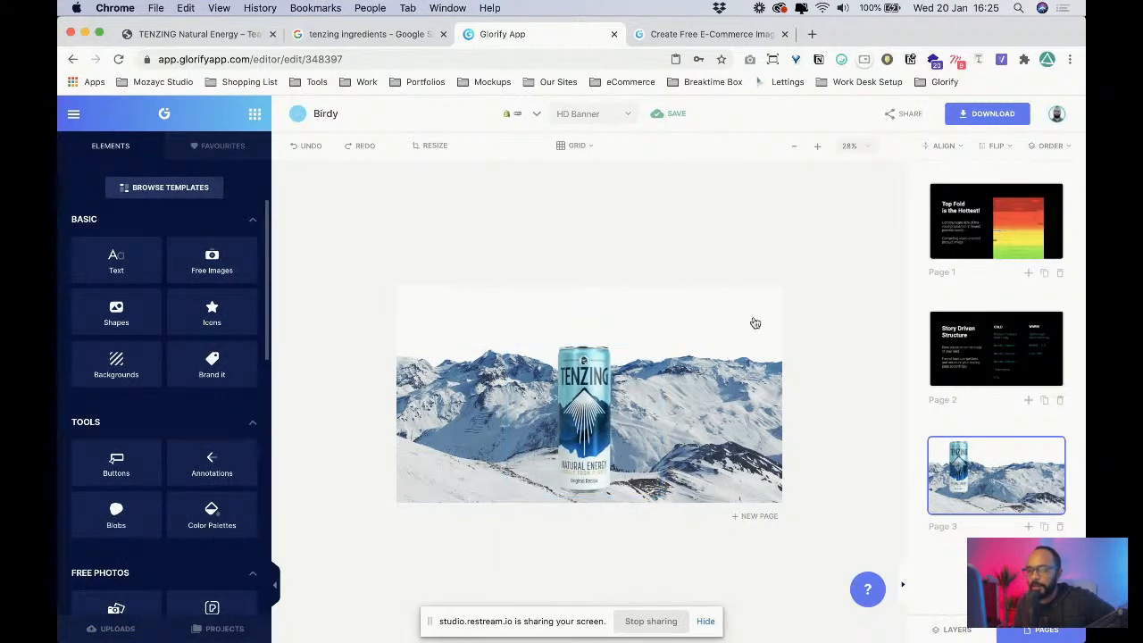
# - Look through the available element categories, including the Dirt effects, for something suitable for the mountain scene
pyautogui.scroll(-5, 227, 312)
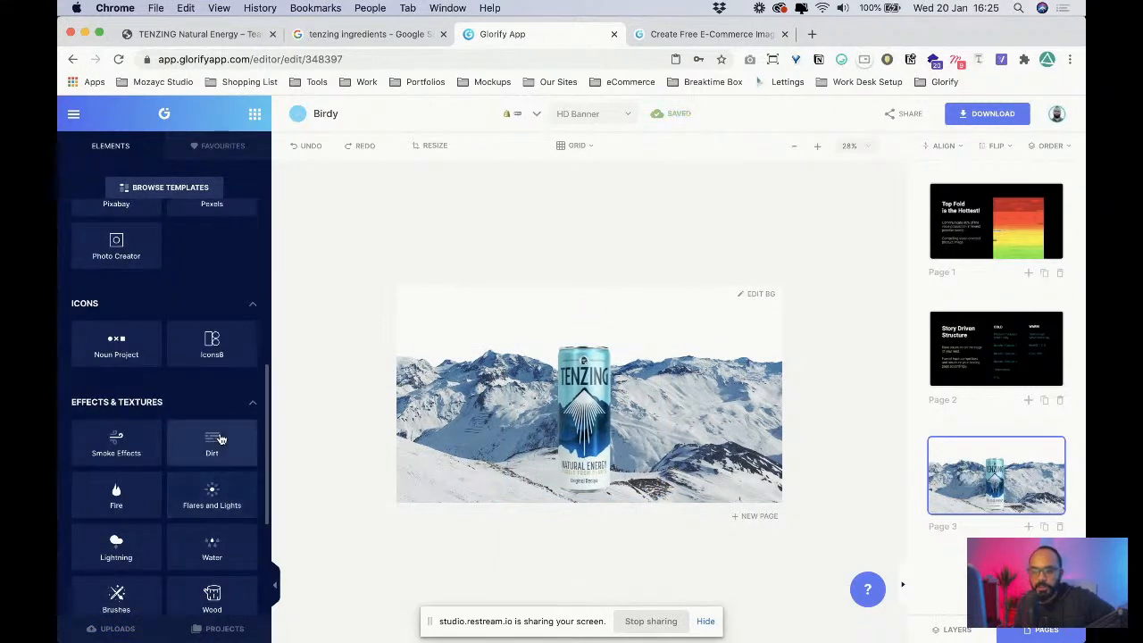
pyautogui.click(199, 413)
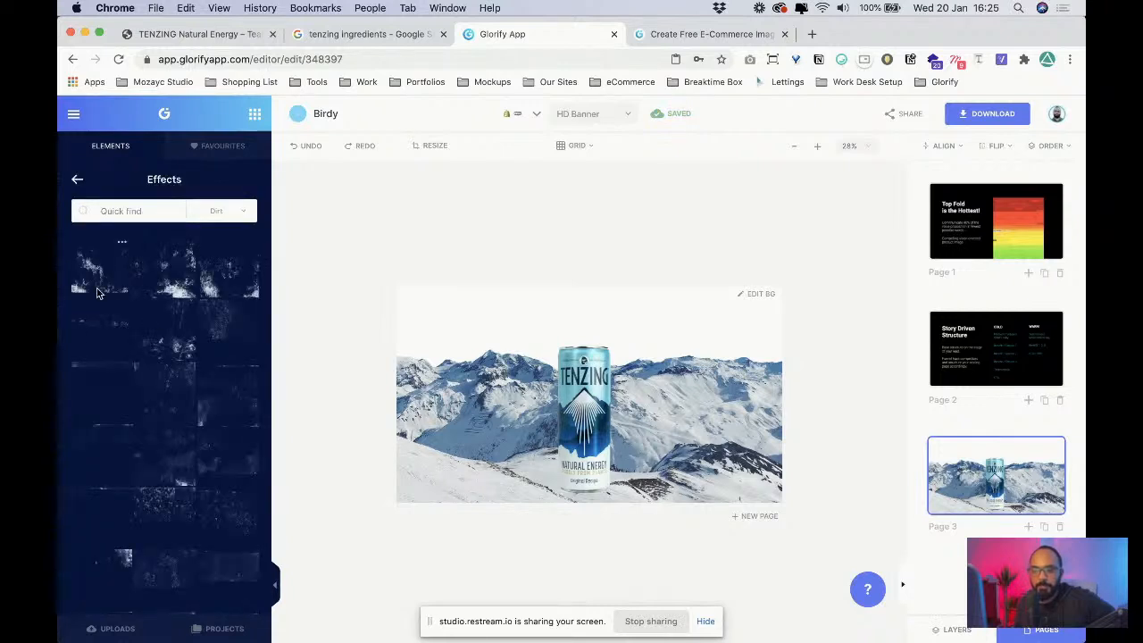
pyautogui.click(78, 181)
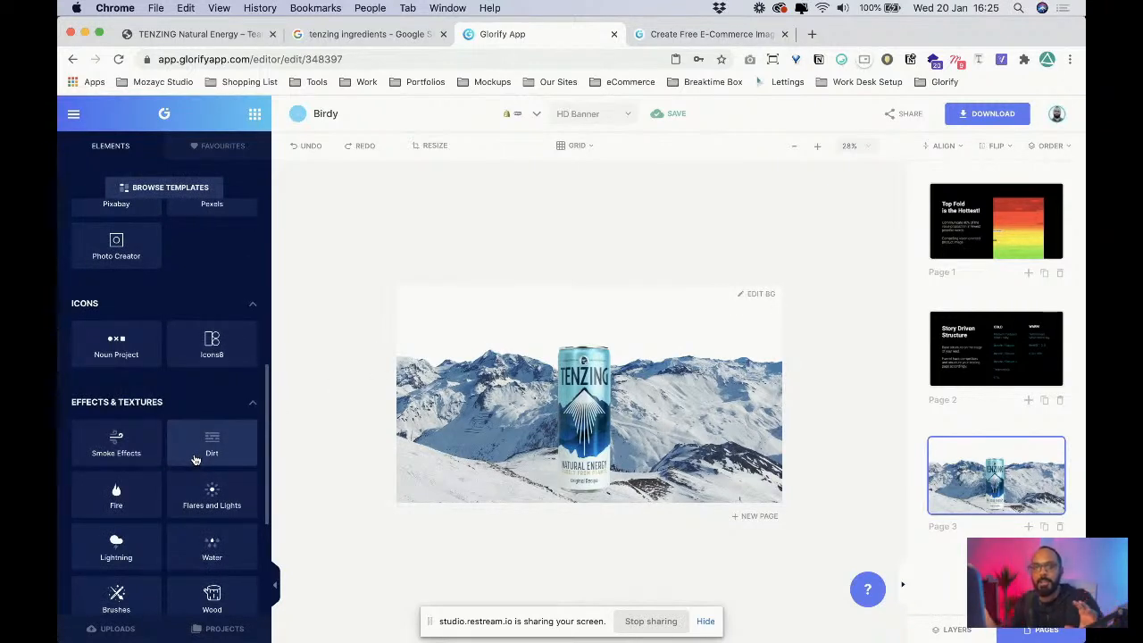
pyautogui.scroll(-3, 187, 429)
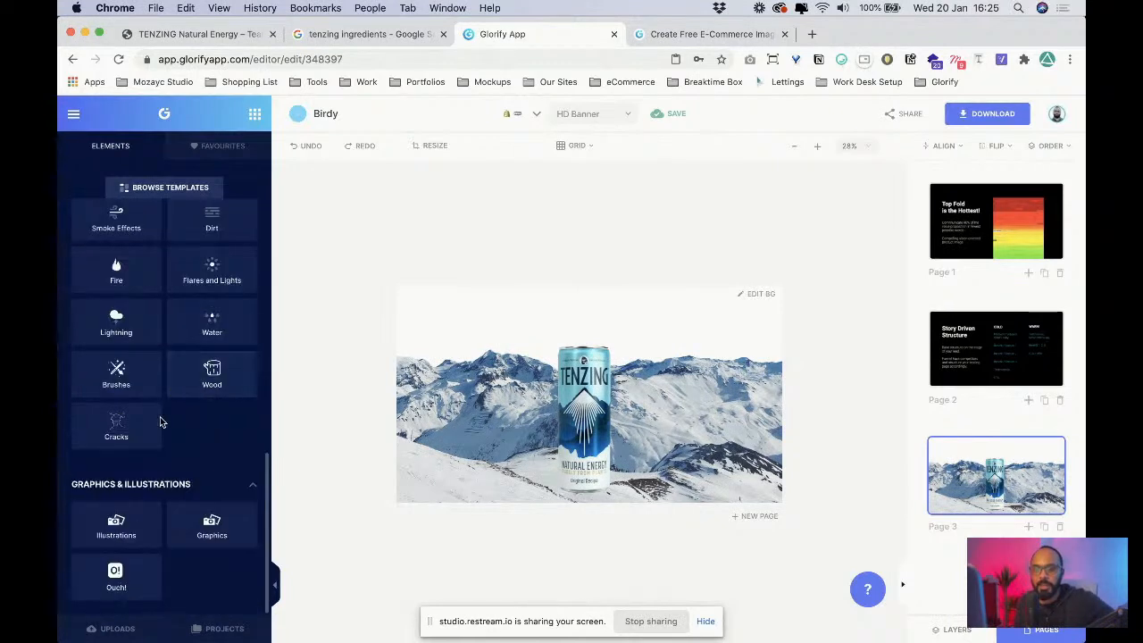
pyautogui.scroll(10, 152, 438)
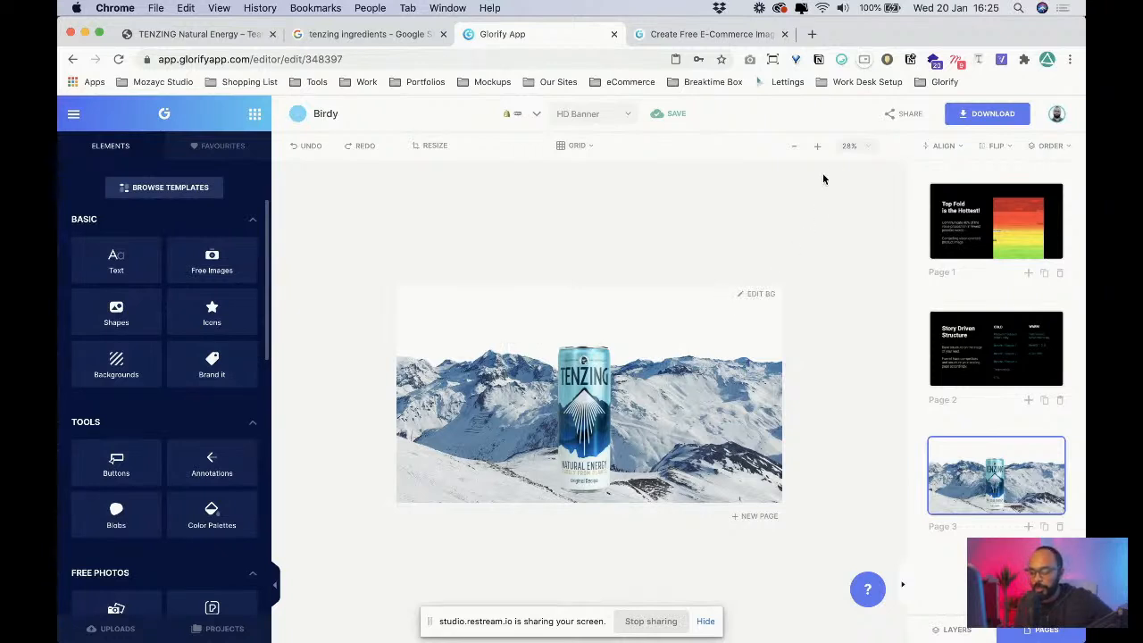
pyautogui.press('super+equal')
pyautogui.press('super+equal')
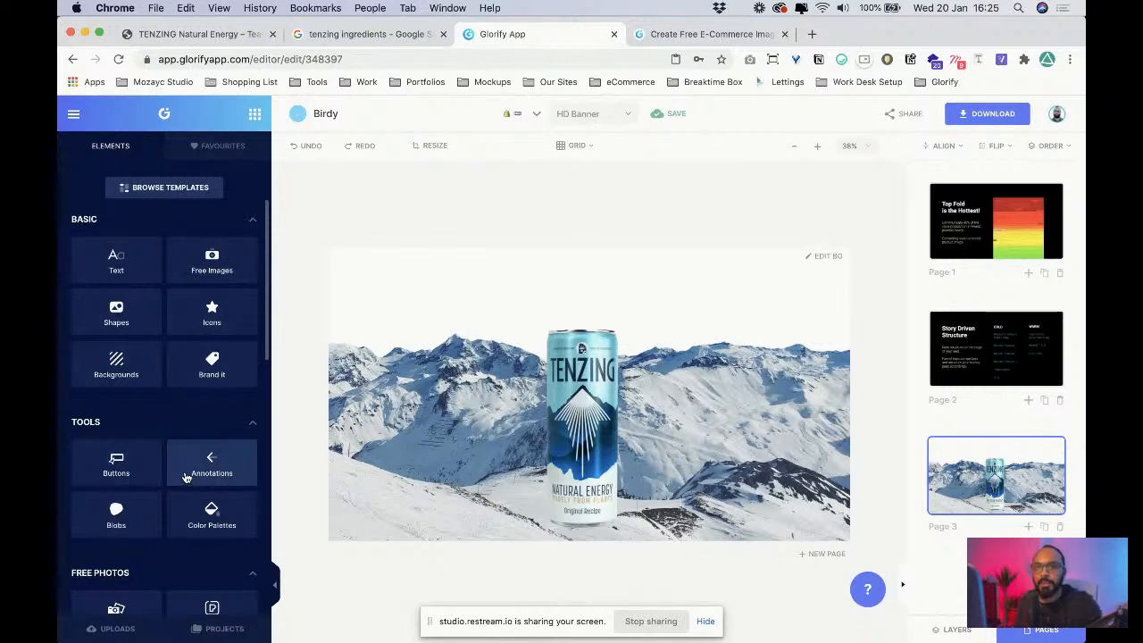
pyautogui.scroll(-5, 186, 478)
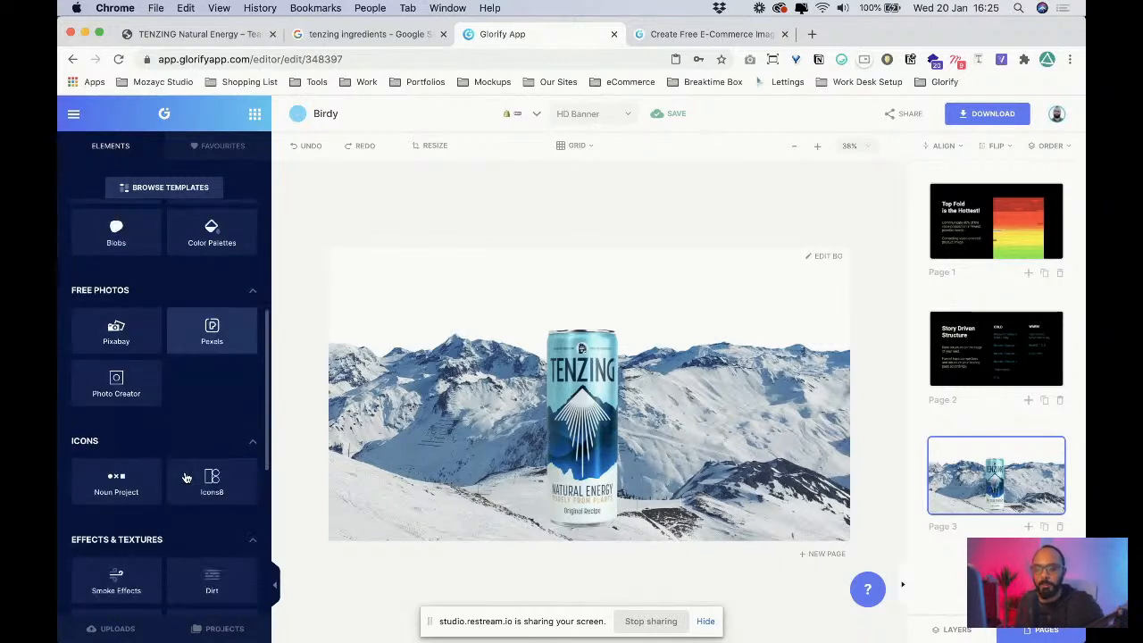
pyautogui.scroll(-6, 186, 479)
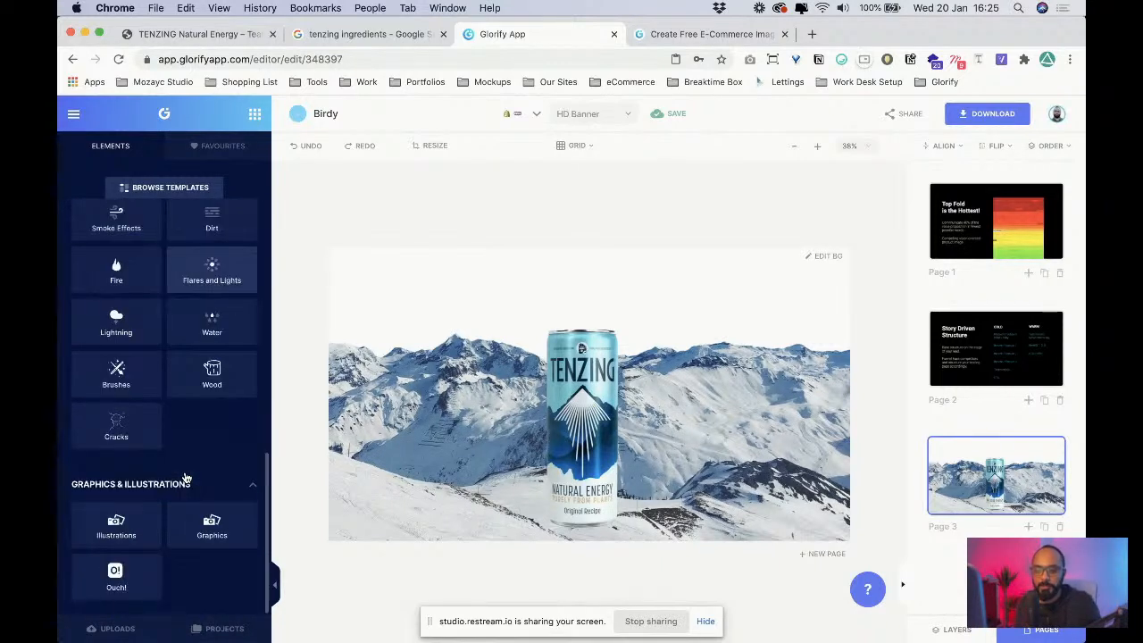
pyautogui.scroll(10, 186, 479)
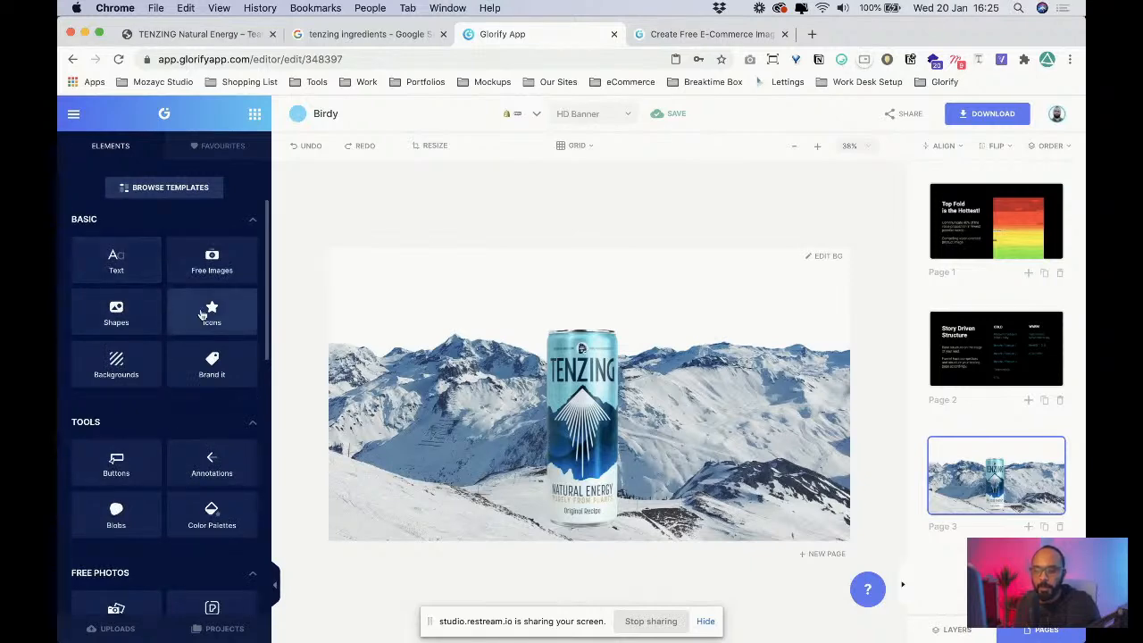
pyautogui.scroll(-1, 107, 530)
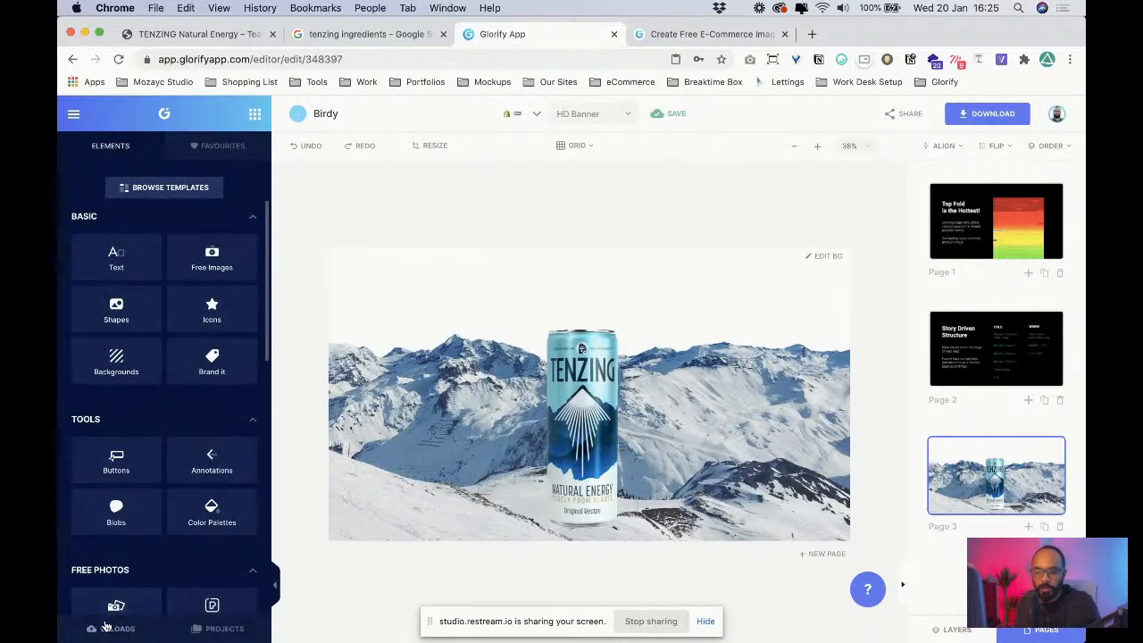
# - Insert the dark TENZING logo from the uploads, shrink it and place it in the banner's upper-left corner
pyautogui.click(105, 627)
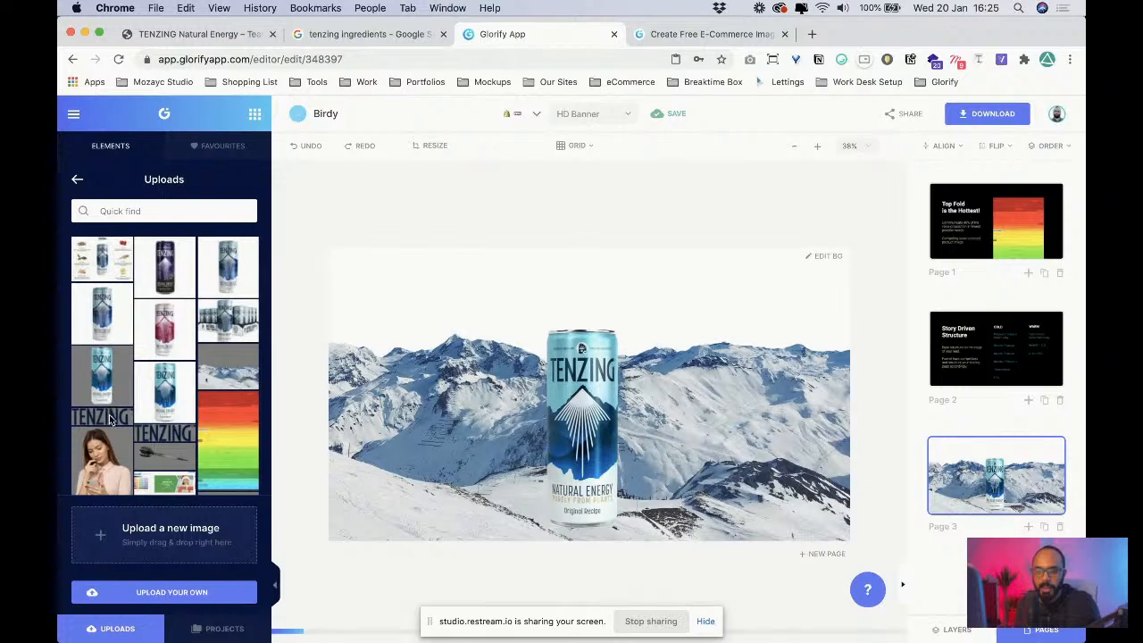
pyautogui.click(106, 412)
pyautogui.click(214, 34)
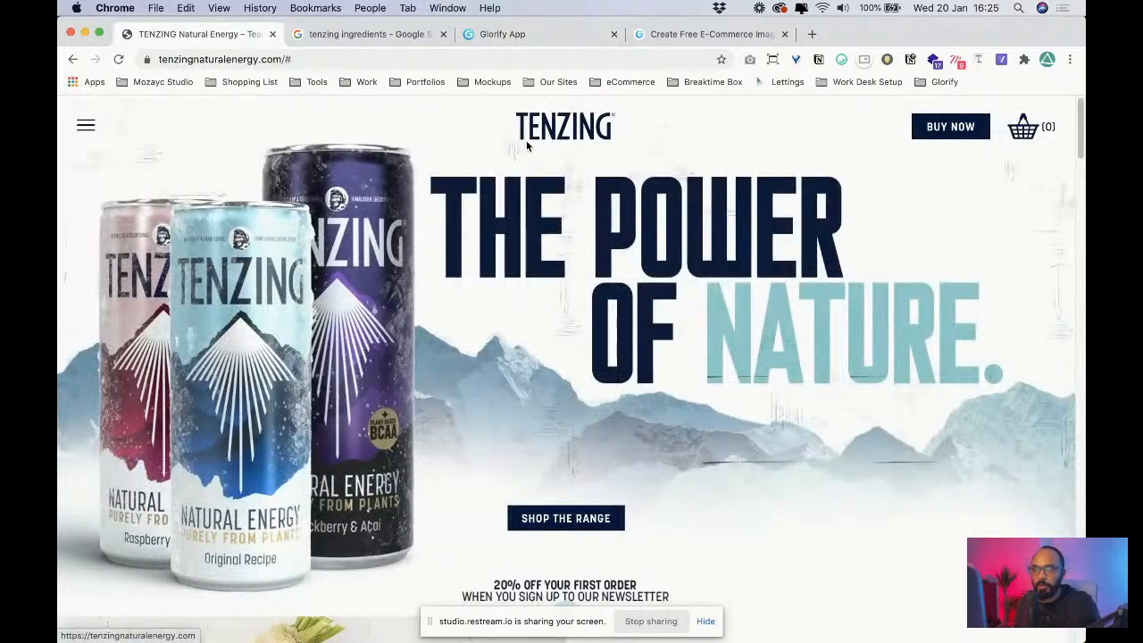
pyautogui.click(489, 36)
pyautogui.moveTo(444, 288); pyautogui.dragTo(589, 277)
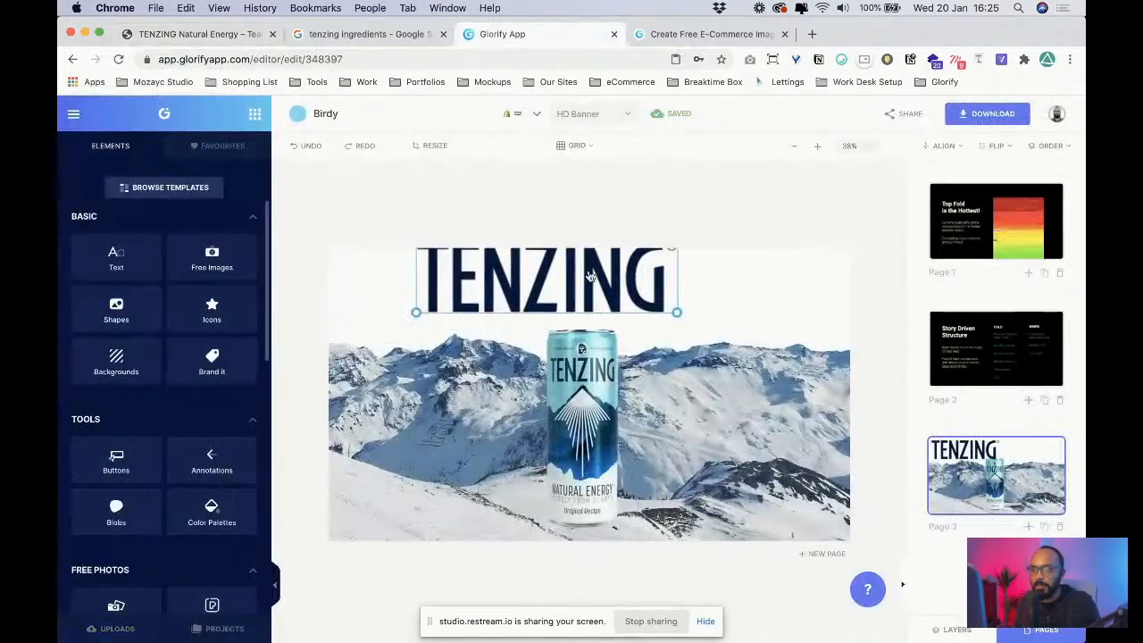
pyautogui.moveTo(682, 312); pyautogui.dragTo(529, 281)
pyautogui.moveTo(441, 279); pyautogui.dragTo(390, 280)
pyautogui.click(467, 293)
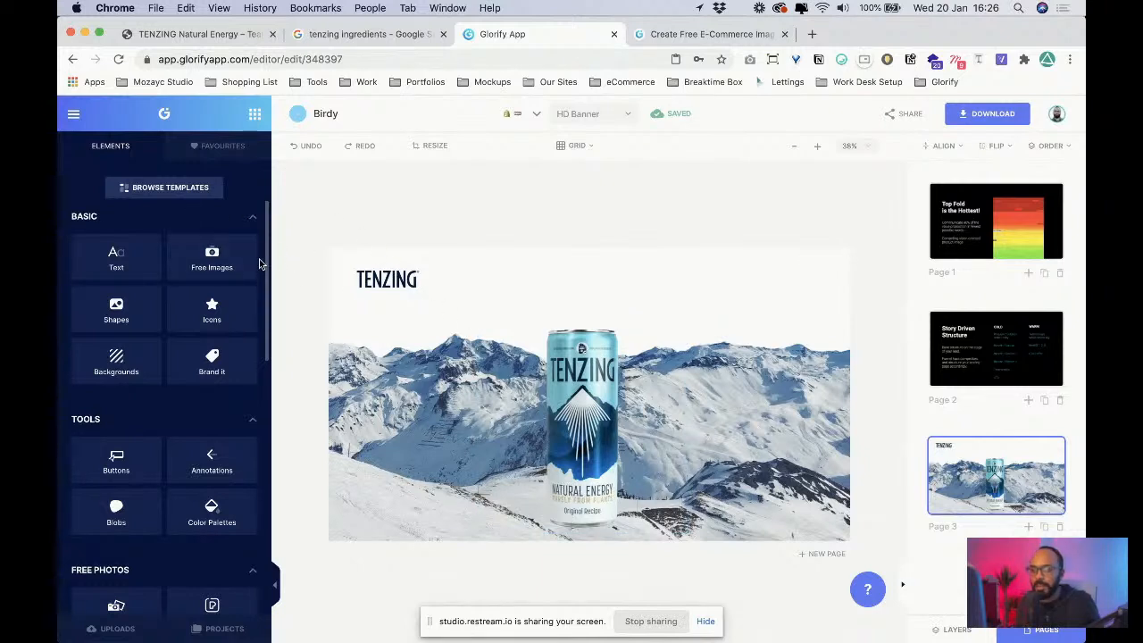
# - Insert the rectangular blue BUY NOW button from the CTA and Features shapes and place it small in the banner's upper-right corner
pyautogui.scroll(-10, 165, 424)
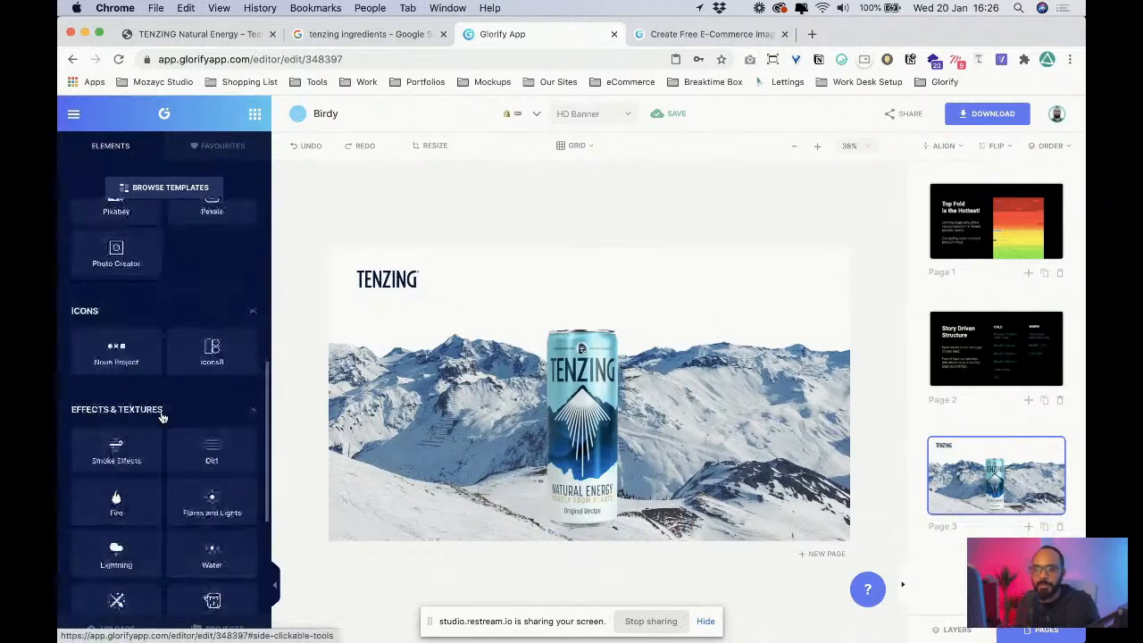
pyautogui.scroll(10, 123, 441)
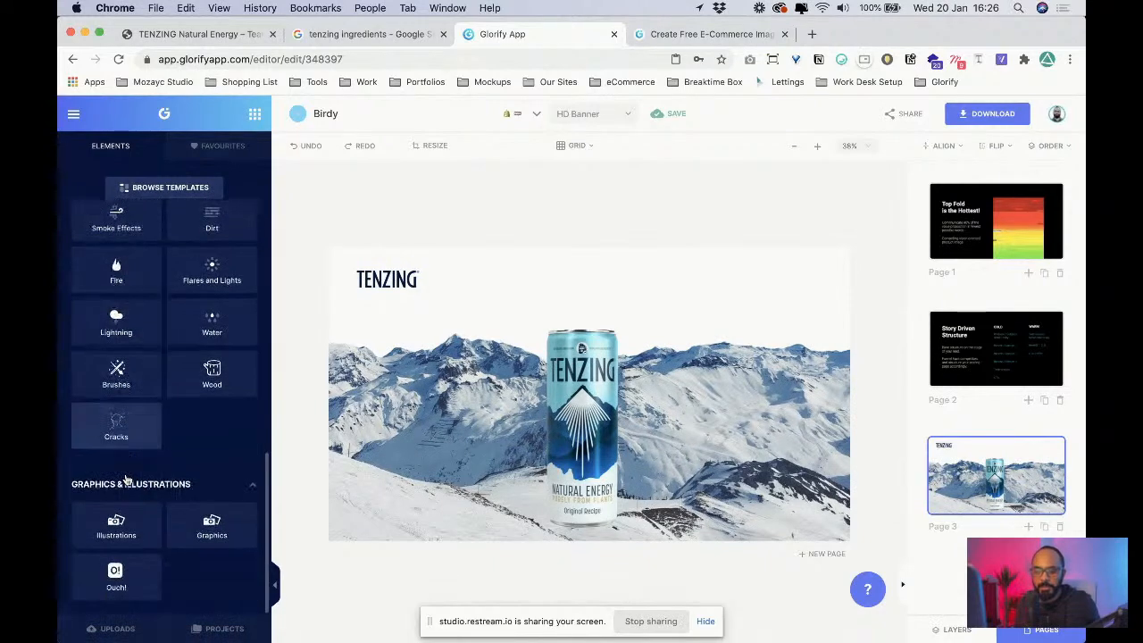
pyautogui.click(115, 308)
pyautogui.scroll(-15, 180, 410)
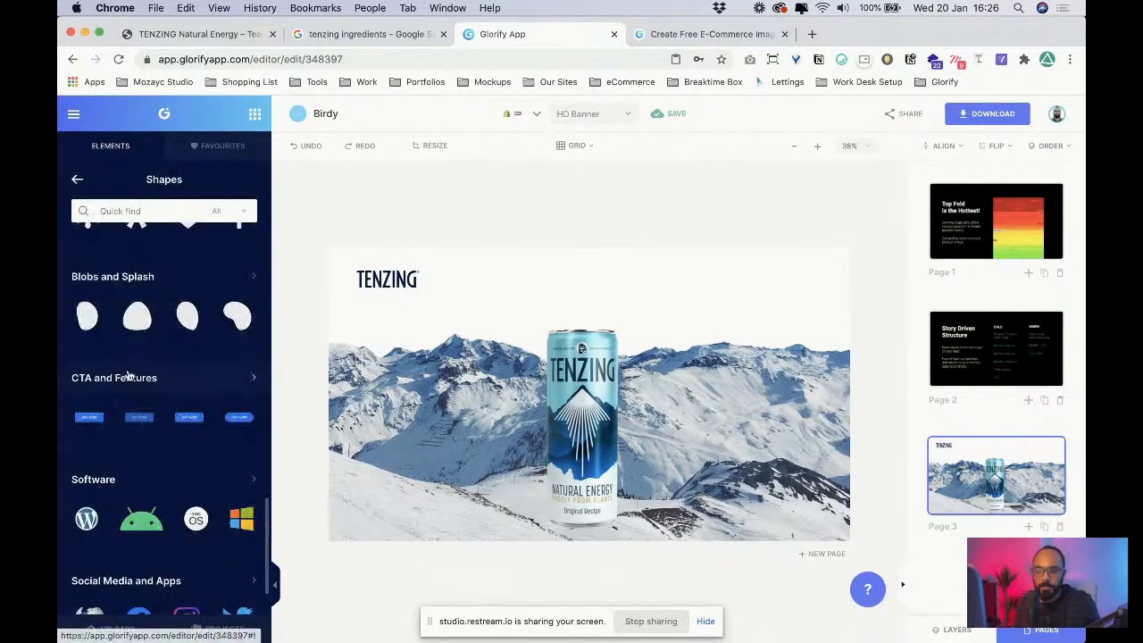
pyautogui.click(90, 417)
pyautogui.click(543, 347)
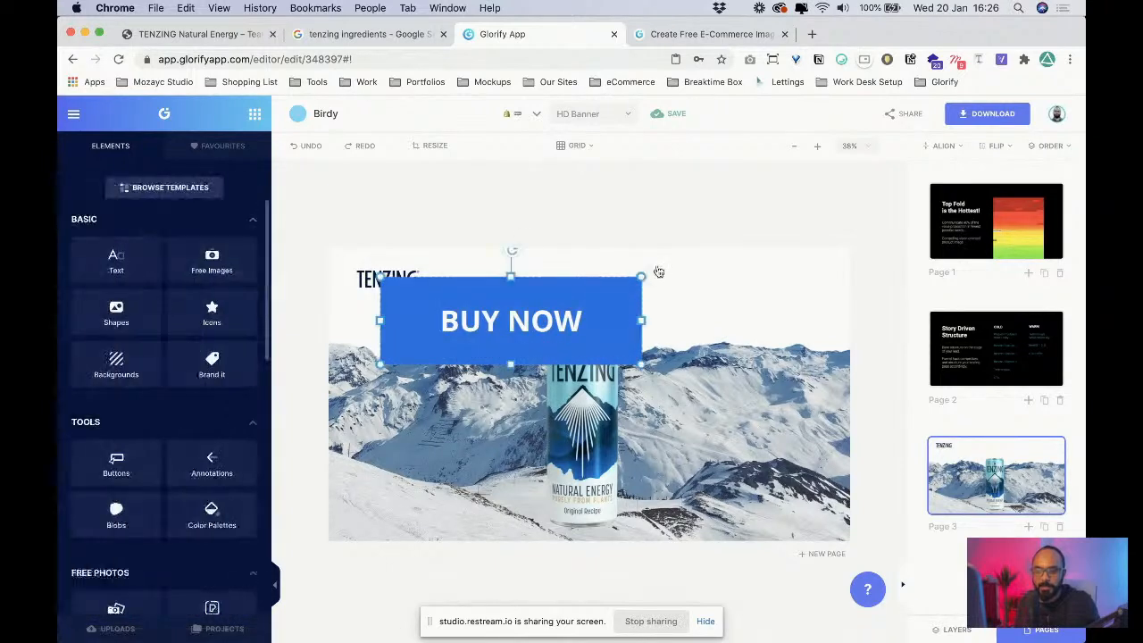
pyautogui.moveTo(642, 277); pyautogui.dragTo(782, 279)
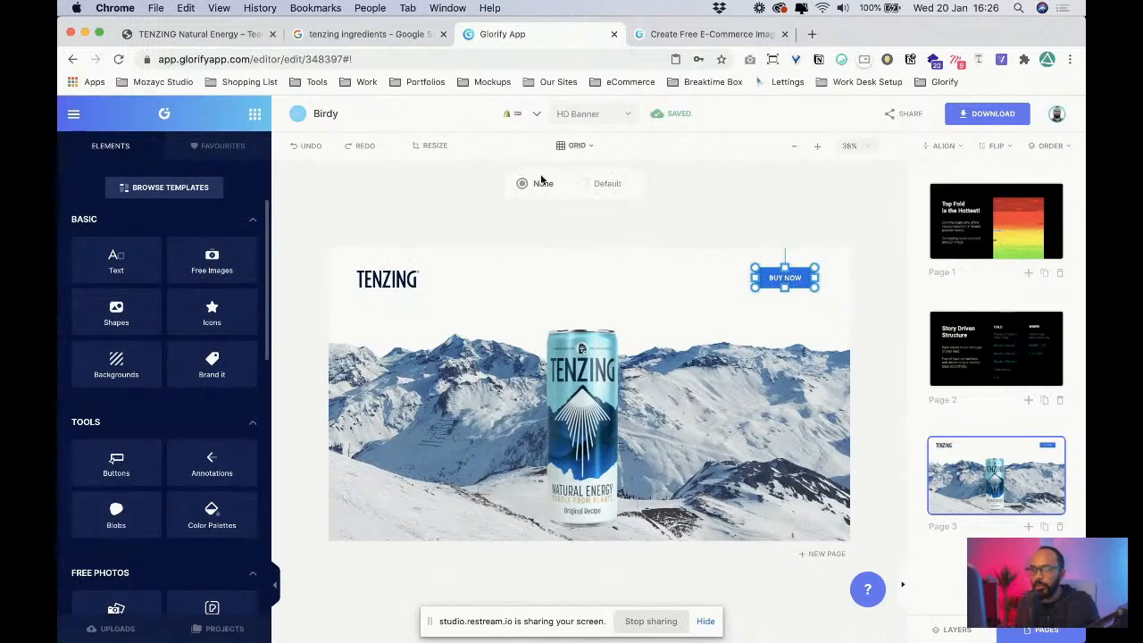
# - Show the default grid and shift the BUY NOW button slightly closer to the banner's right edge
pyautogui.click(585, 184)
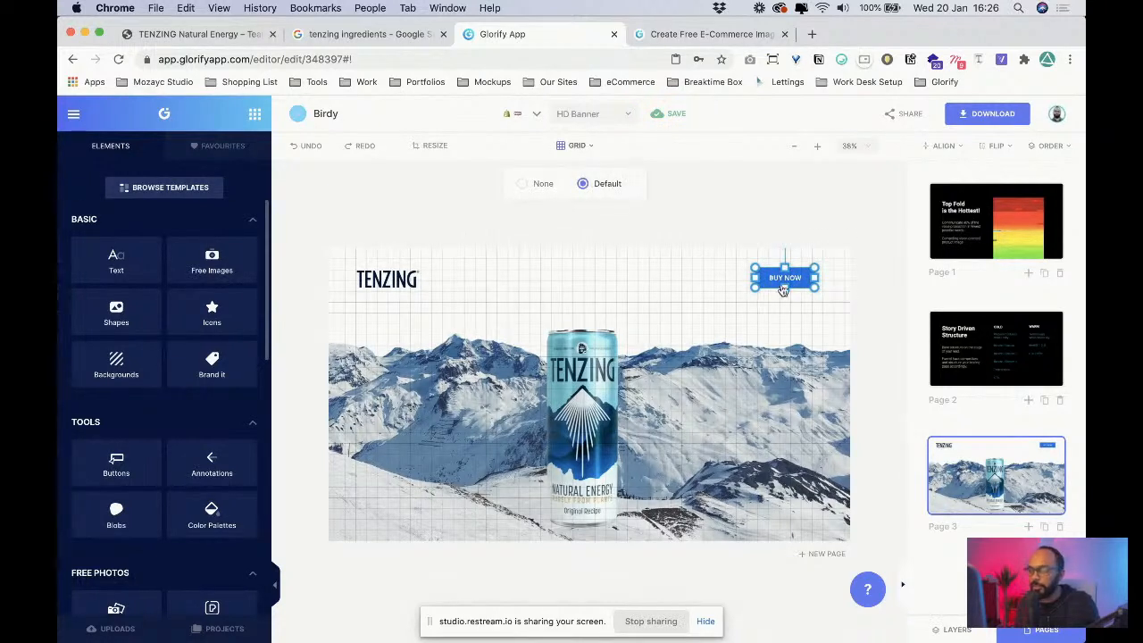
pyautogui.moveTo(783, 291); pyautogui.dragTo(804, 277)
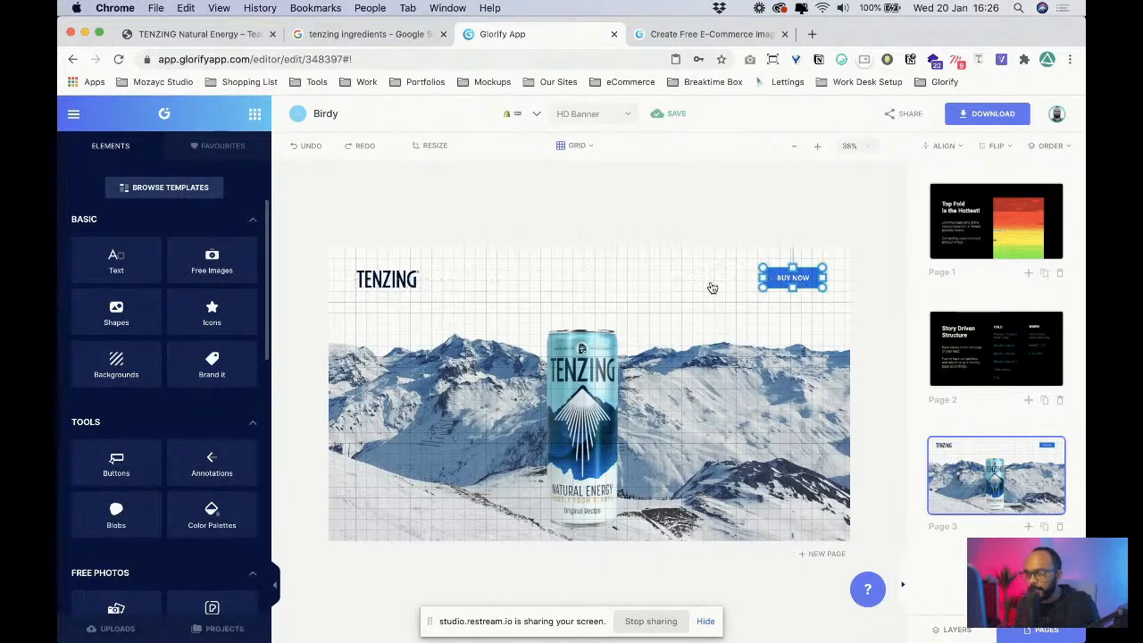
pyautogui.click(532, 296)
# - Recolour the BUY NOW button's fill with the dark navy sampled from the TENZING logo
pyautogui.click(780, 283)
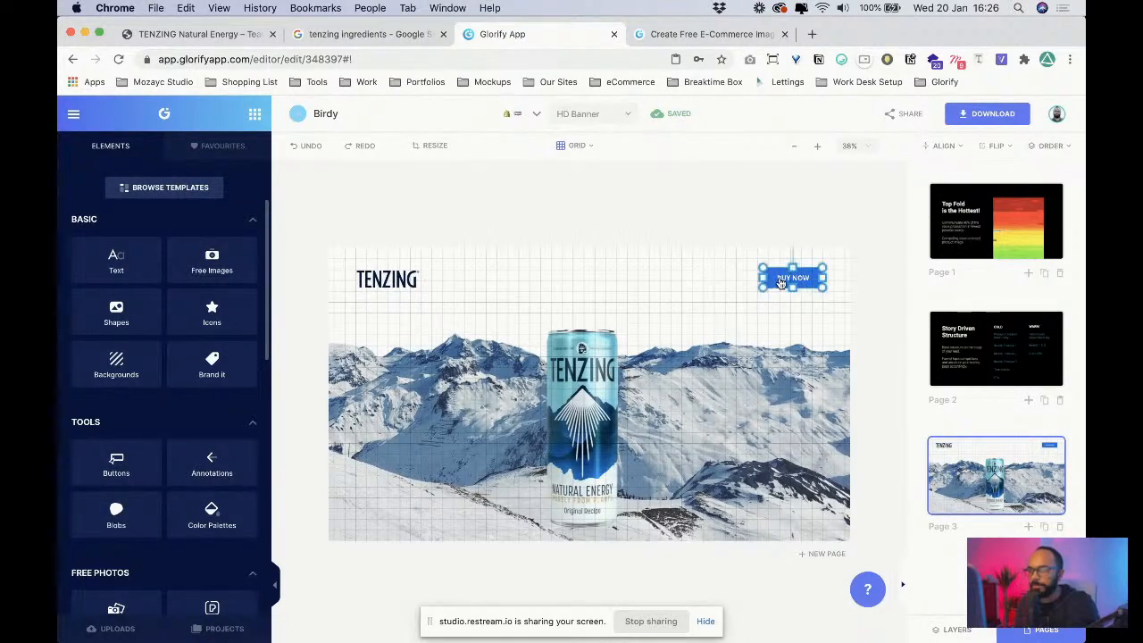
pyautogui.click(1056, 637)
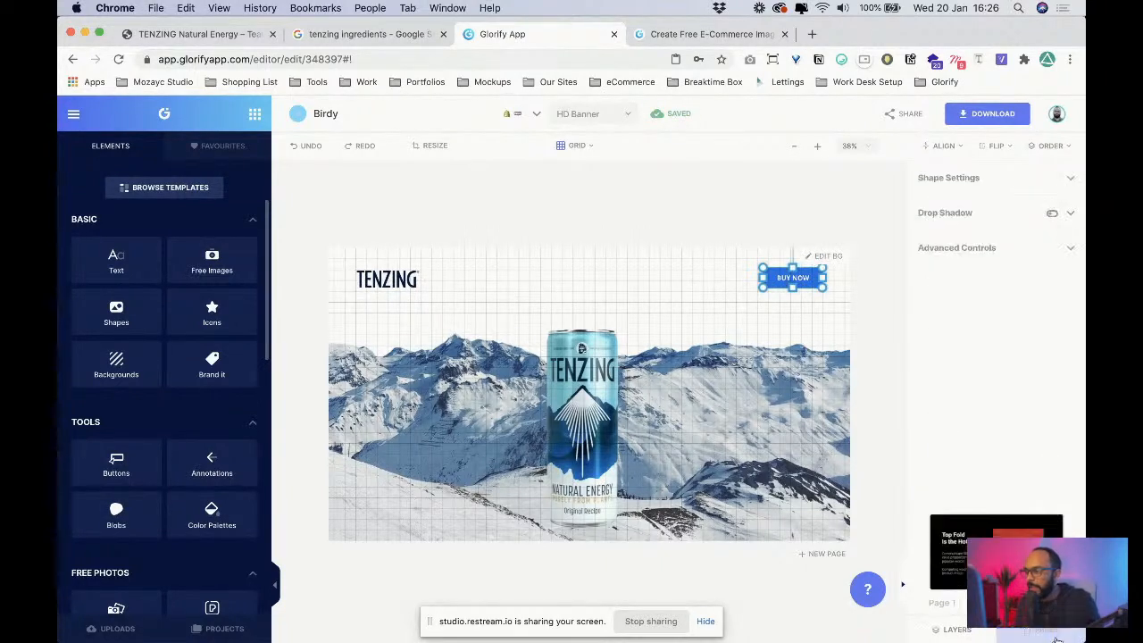
pyautogui.click(949, 178)
pyautogui.click(982, 206)
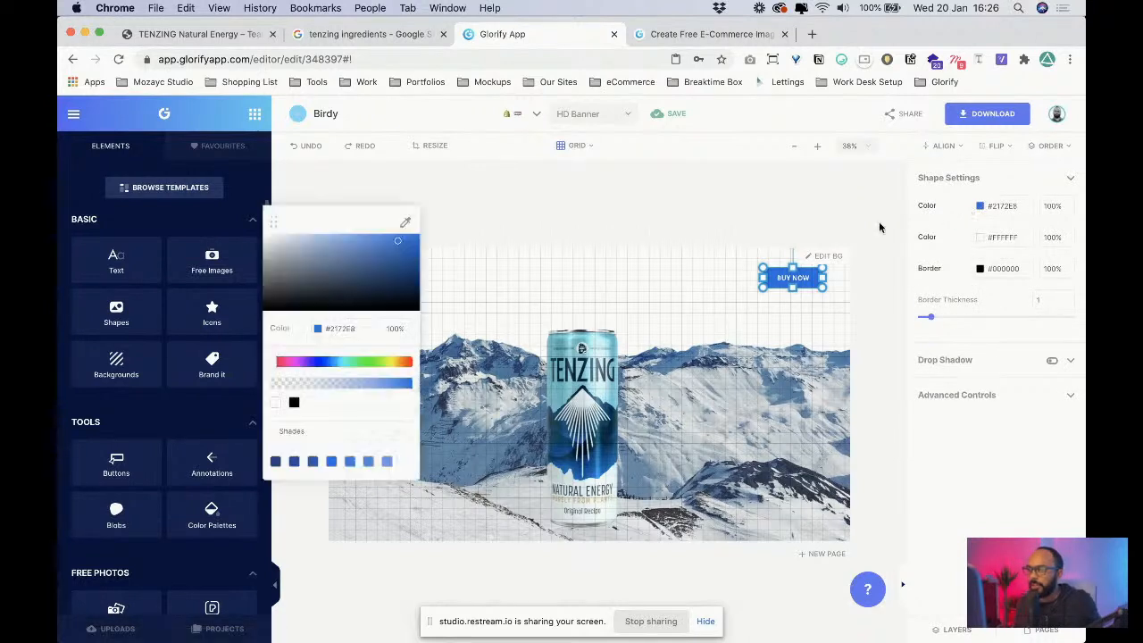
pyautogui.moveTo(354, 222); pyautogui.dragTo(425, 383)
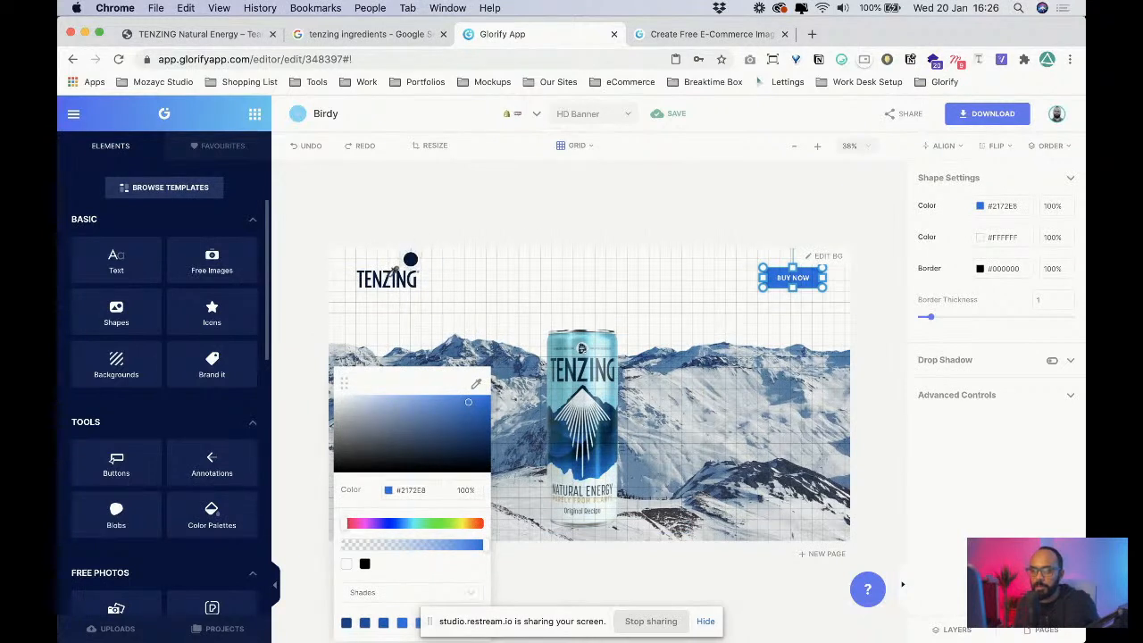
pyautogui.click(543, 296)
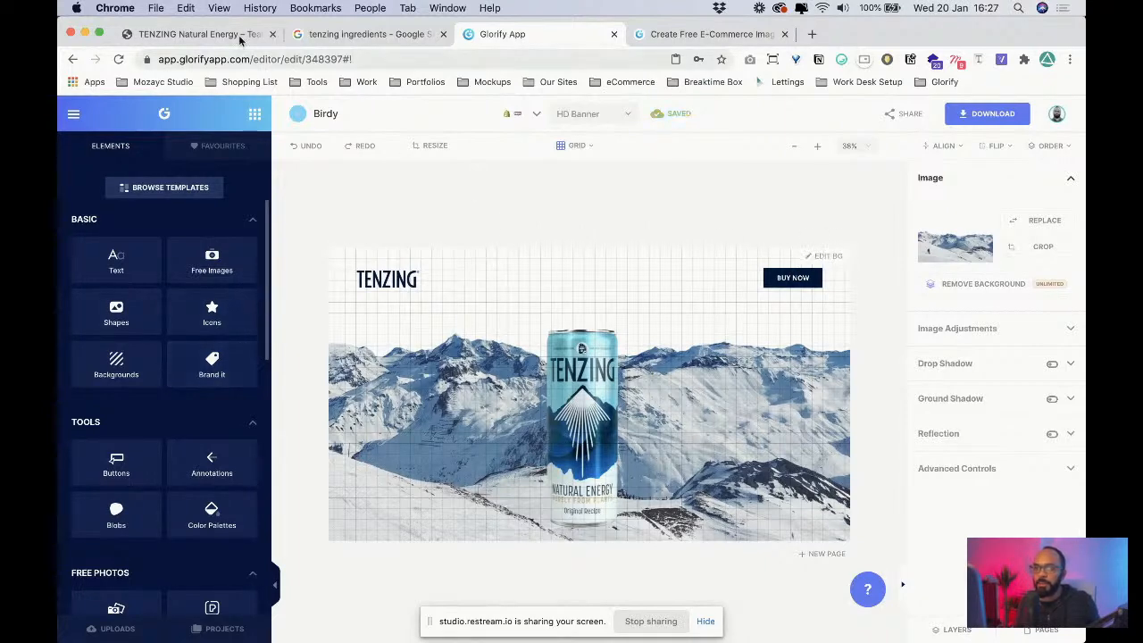
# - Check the TENZING homepage header, and add a solid icon found under "cart", shrunk and placed just left of the BUY NOW button
pyautogui.click(200, 35)
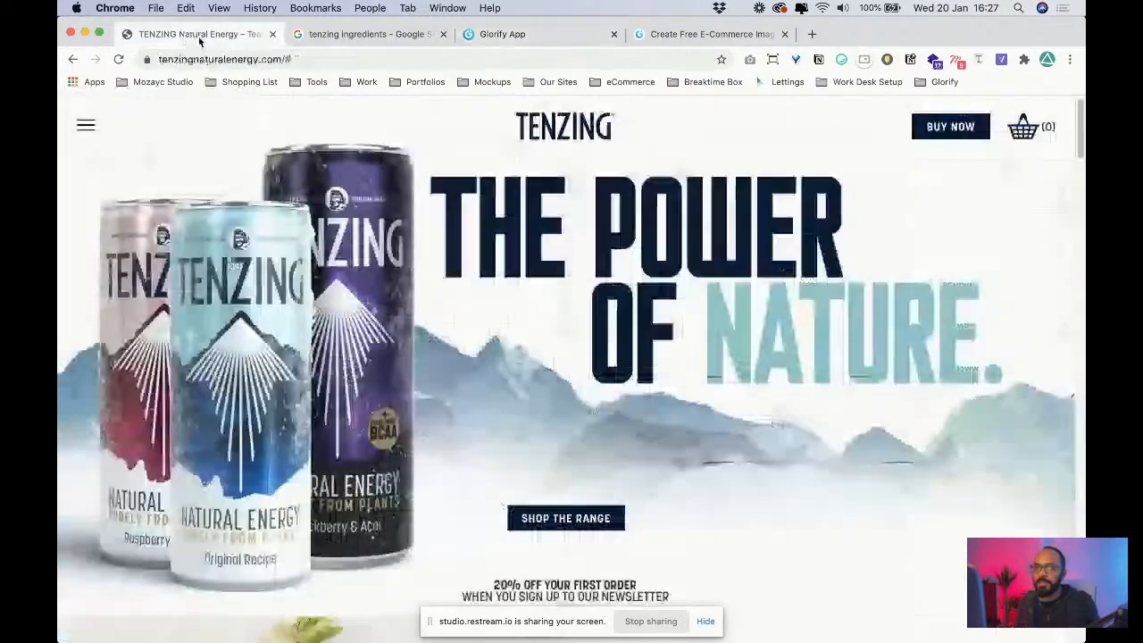
pyautogui.click(545, 36)
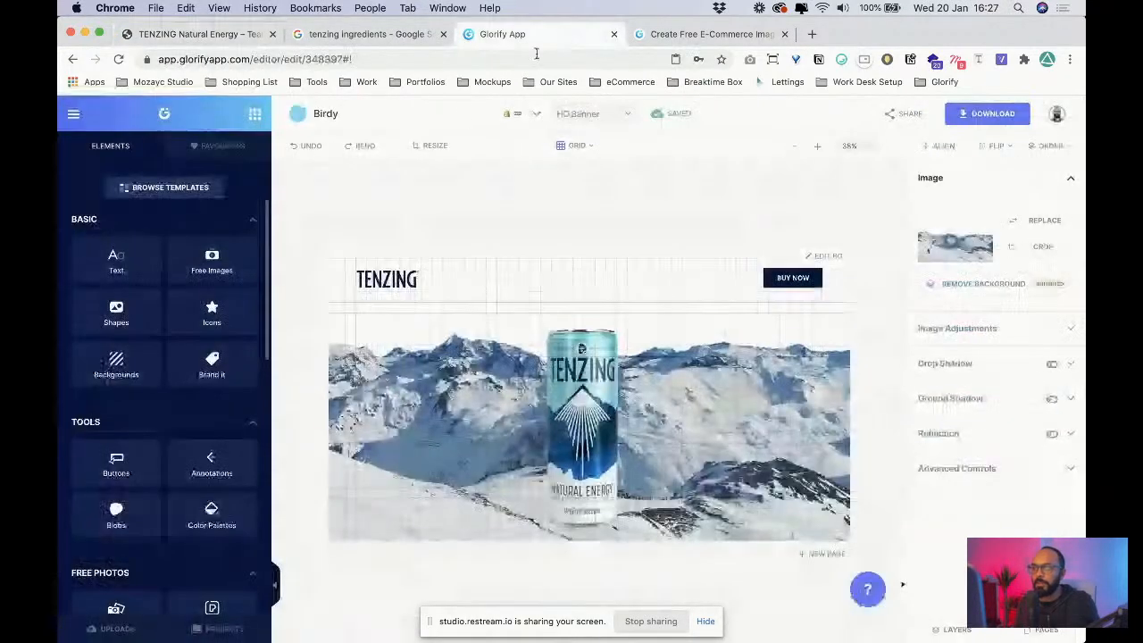
pyautogui.click(213, 315)
pyautogui.write('car')
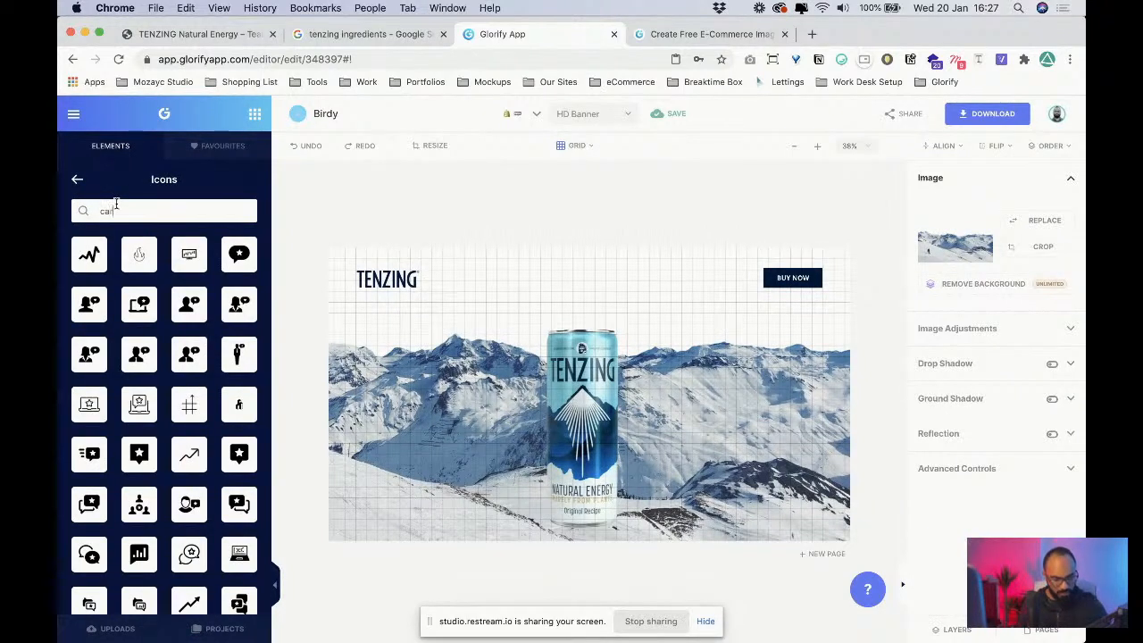
pyautogui.write('t')
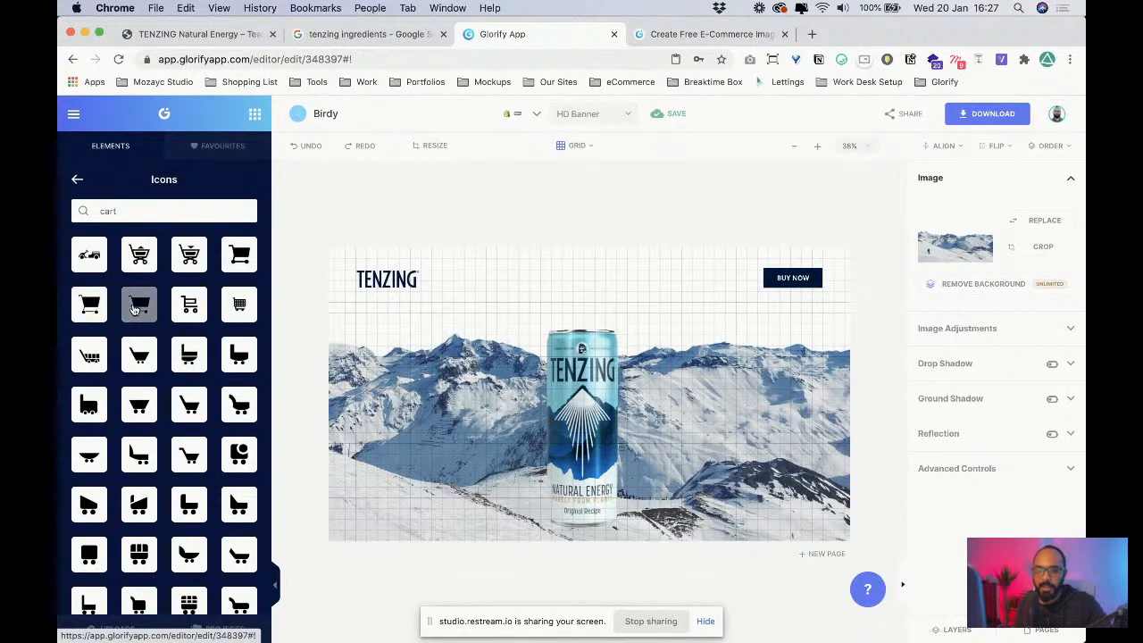
pyautogui.moveTo(89, 305); pyautogui.dragTo(406, 307)
pyautogui.click(372, 290)
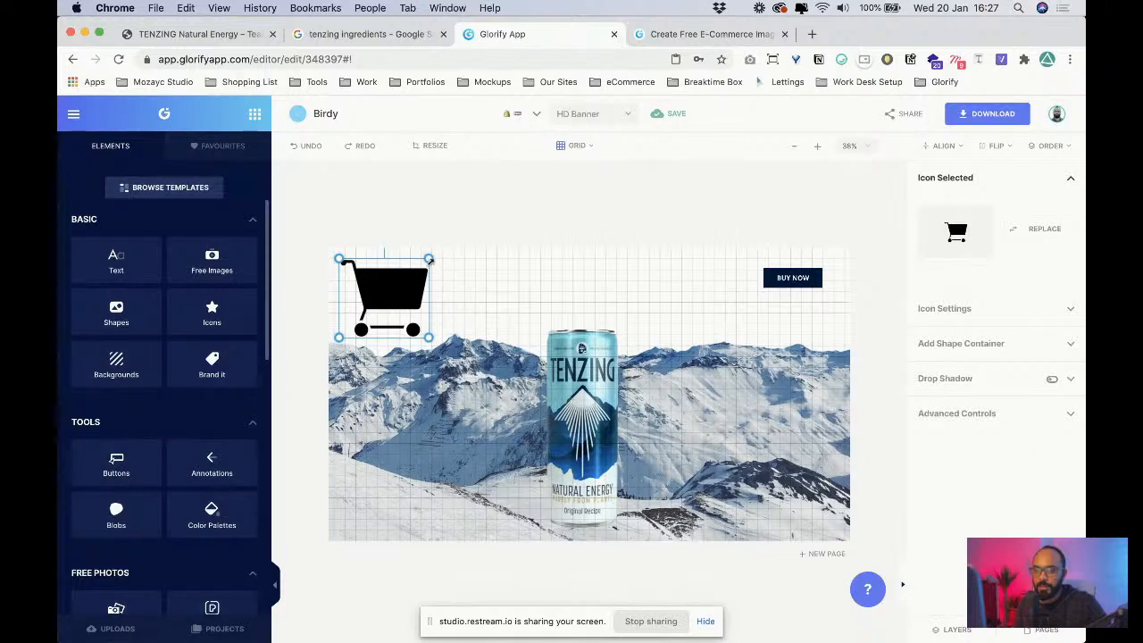
pyautogui.moveTo(429, 259); pyautogui.dragTo(744, 283)
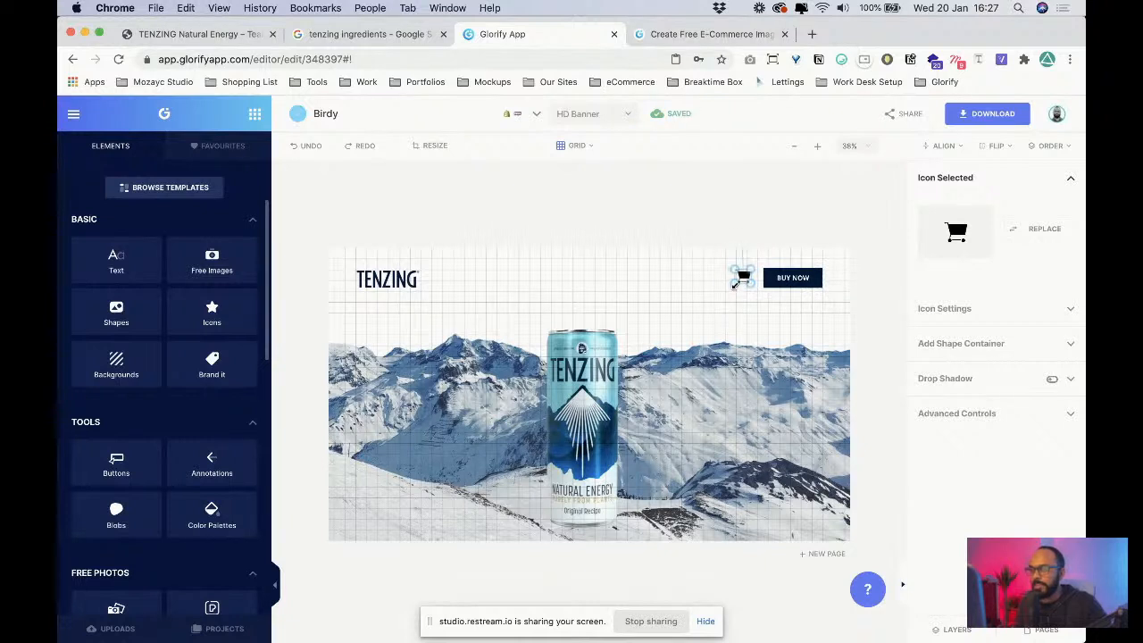
# - Fine-tune the size and position of the cart icon beside the BUY NOW button
pyautogui.moveTo(746, 279); pyautogui.dragTo(743, 281)
pyautogui.moveTo(743, 280); pyautogui.dragTo(744, 278)
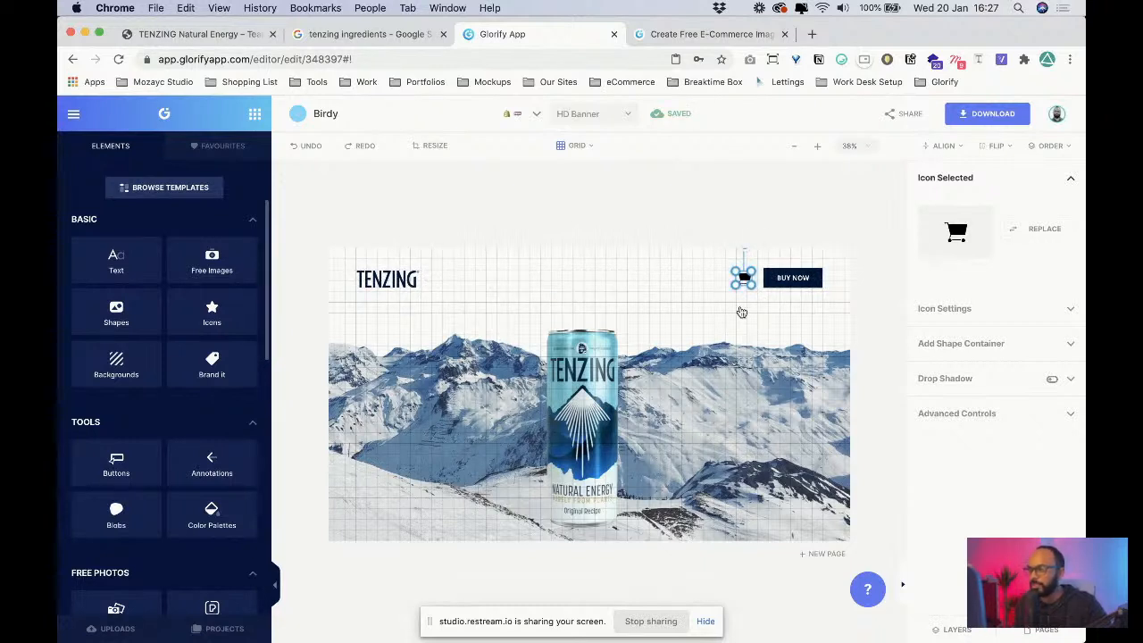
pyautogui.click(955, 309)
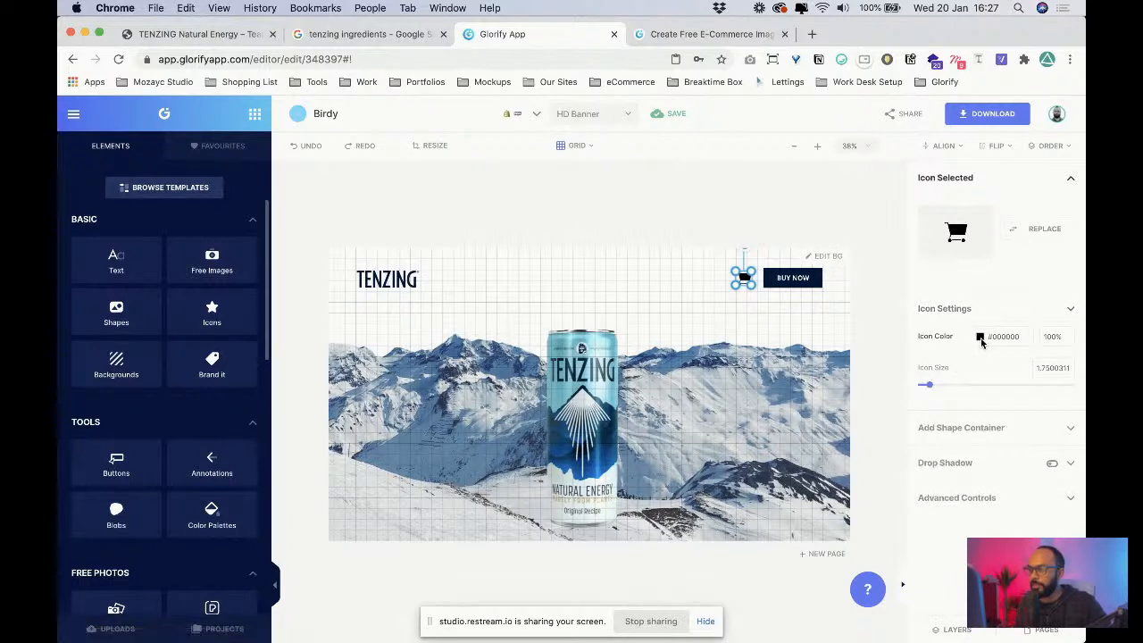
pyautogui.click(980, 336)
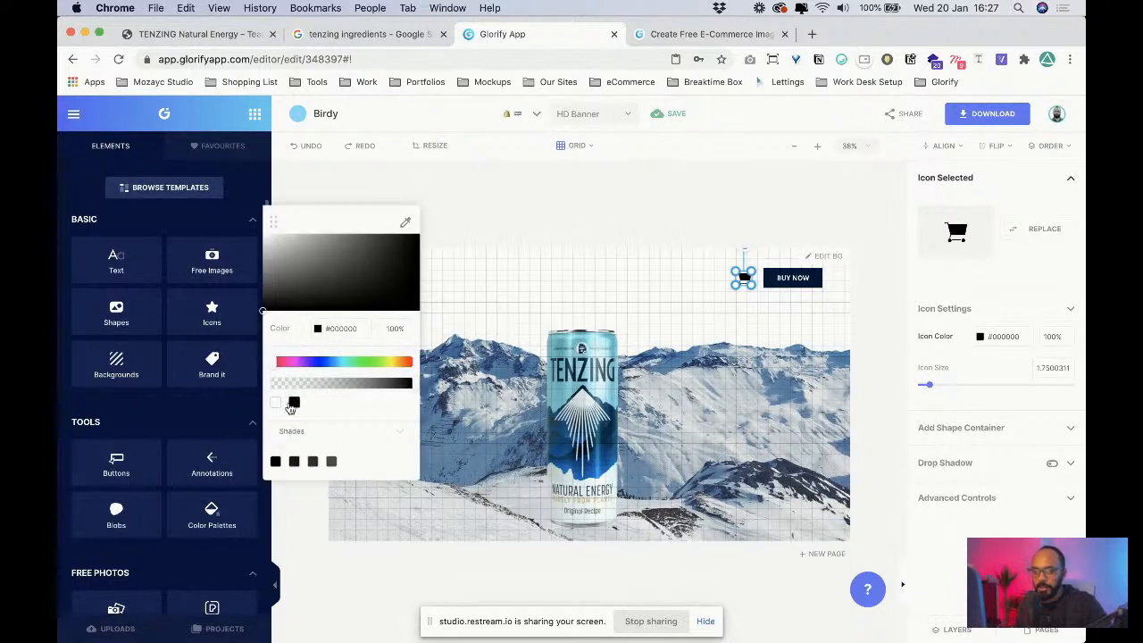
pyautogui.click(487, 327)
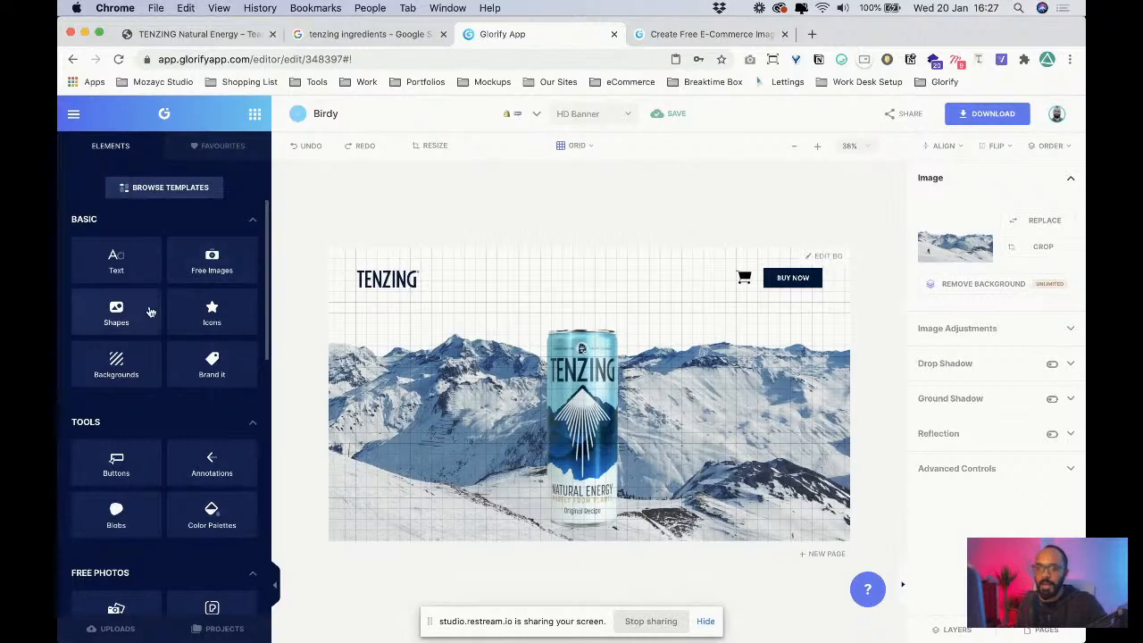
# - Add a heading text element, fit it on one line and place it to the right of the TENZING logo
pyautogui.click(114, 263)
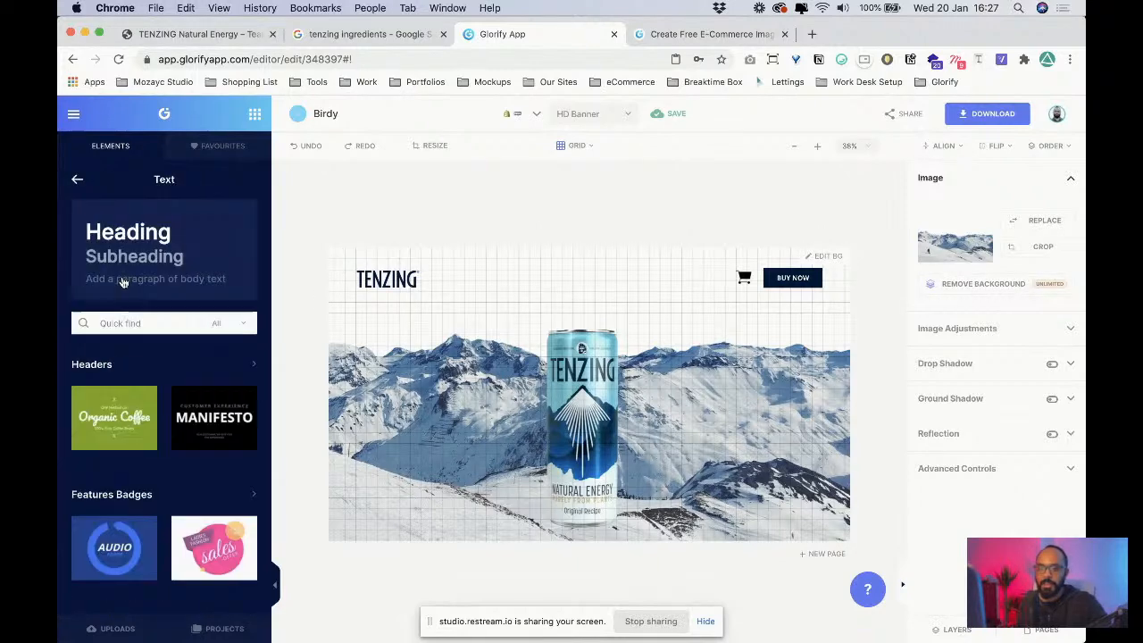
pyautogui.click(147, 237)
pyautogui.moveTo(371, 266); pyautogui.dragTo(544, 285)
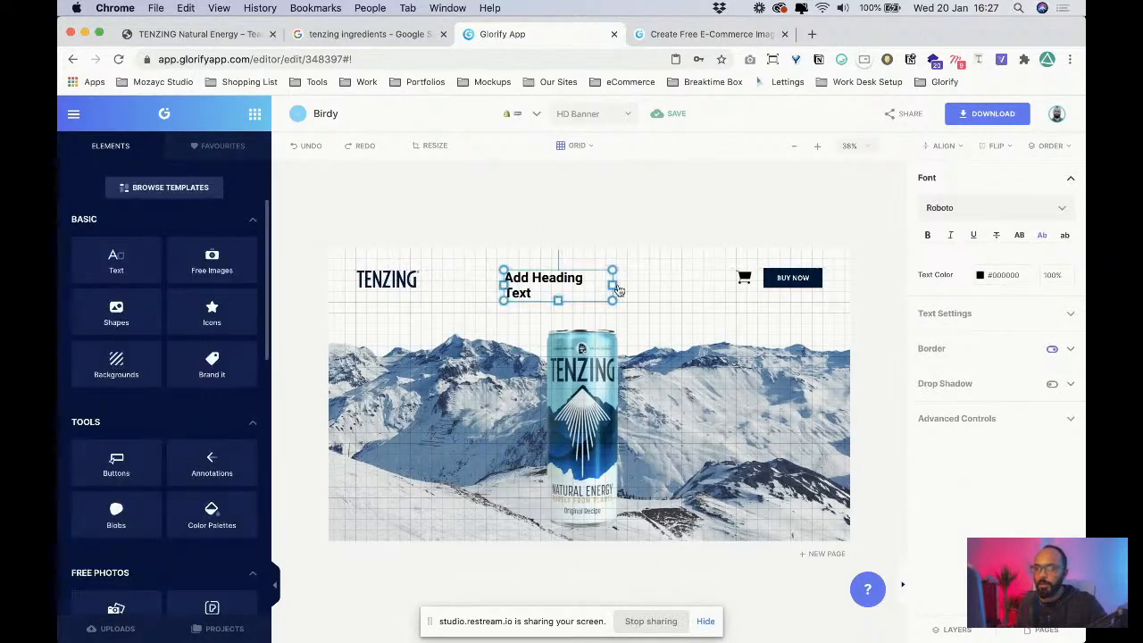
pyautogui.moveTo(614, 284); pyautogui.dragTo(529, 280)
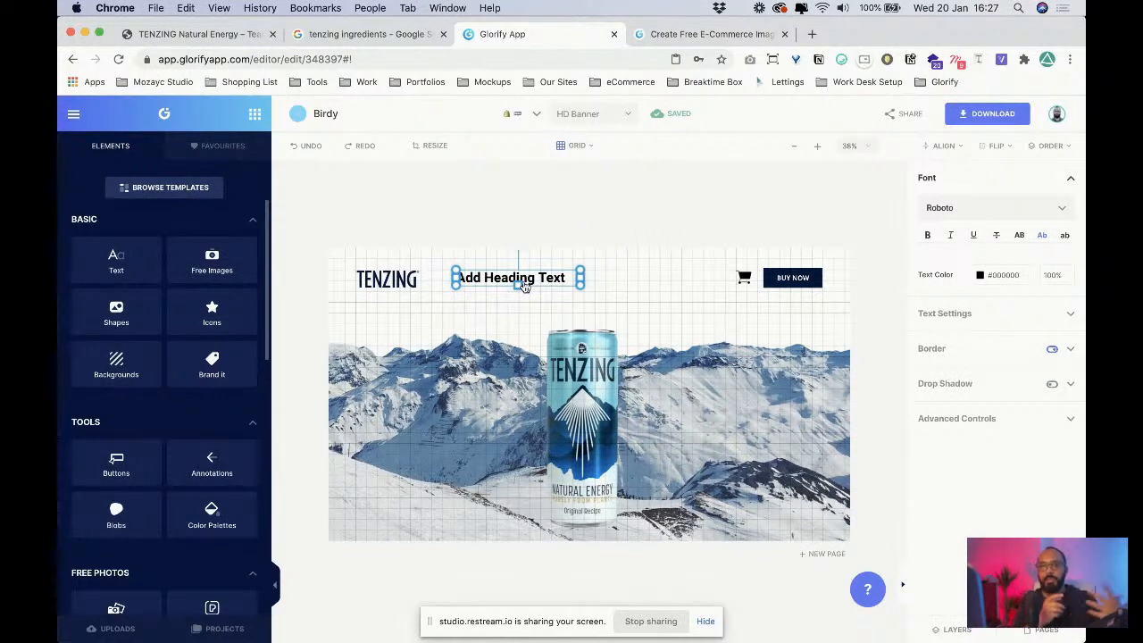
# - Replace the heading's placeholder text with "NATURAL ENERGY" and "PURELY FROM PLANTS" on a new line
pyautogui.doubleClick(525, 280)
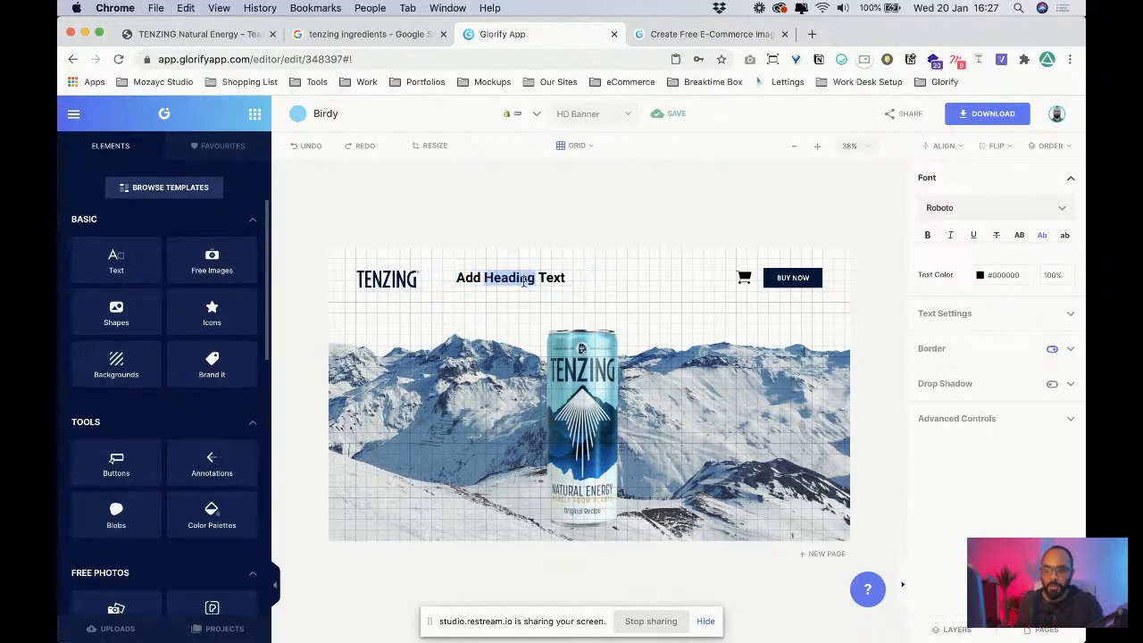
pyautogui.hotkey('ctrl', 'a')
pyautogui.write('NAT')
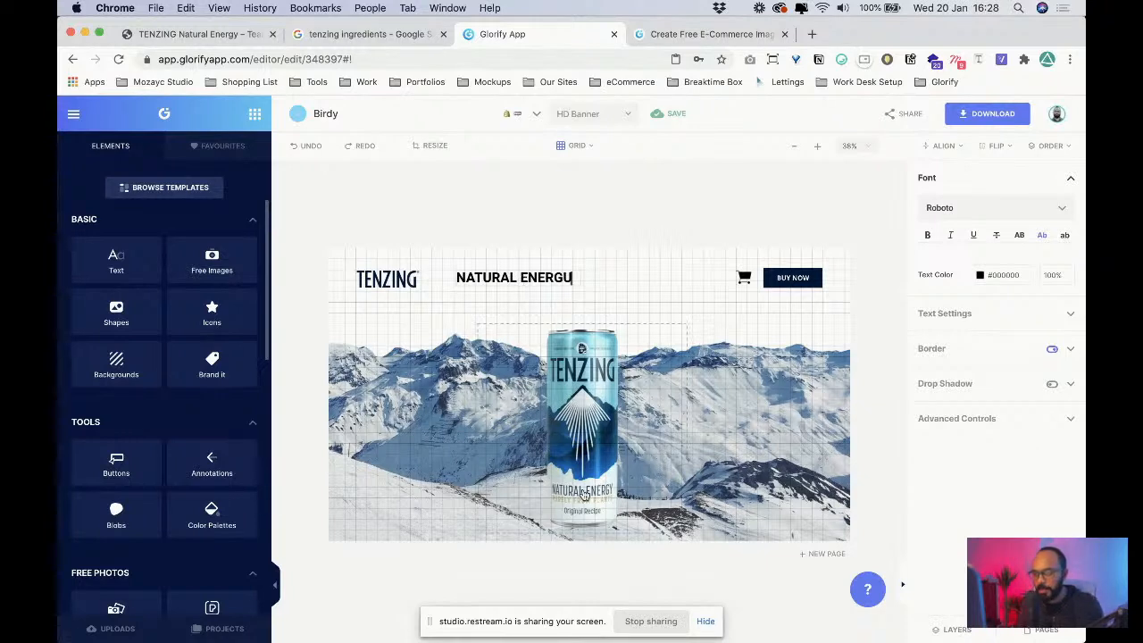
pyautogui.press('BackSpace')
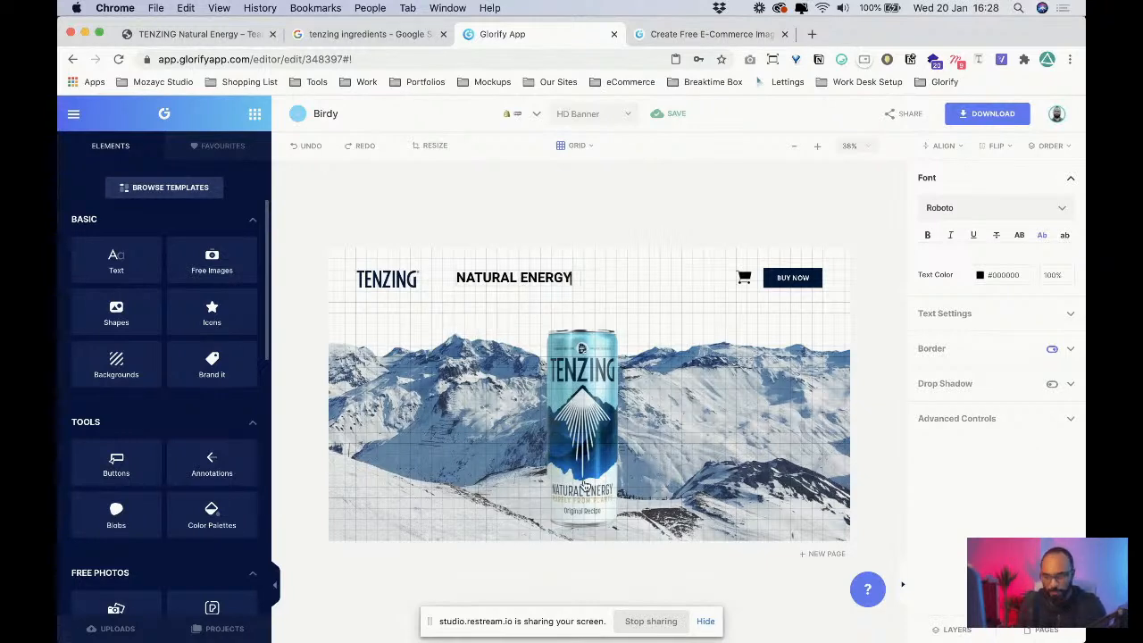
pyautogui.write('Y')
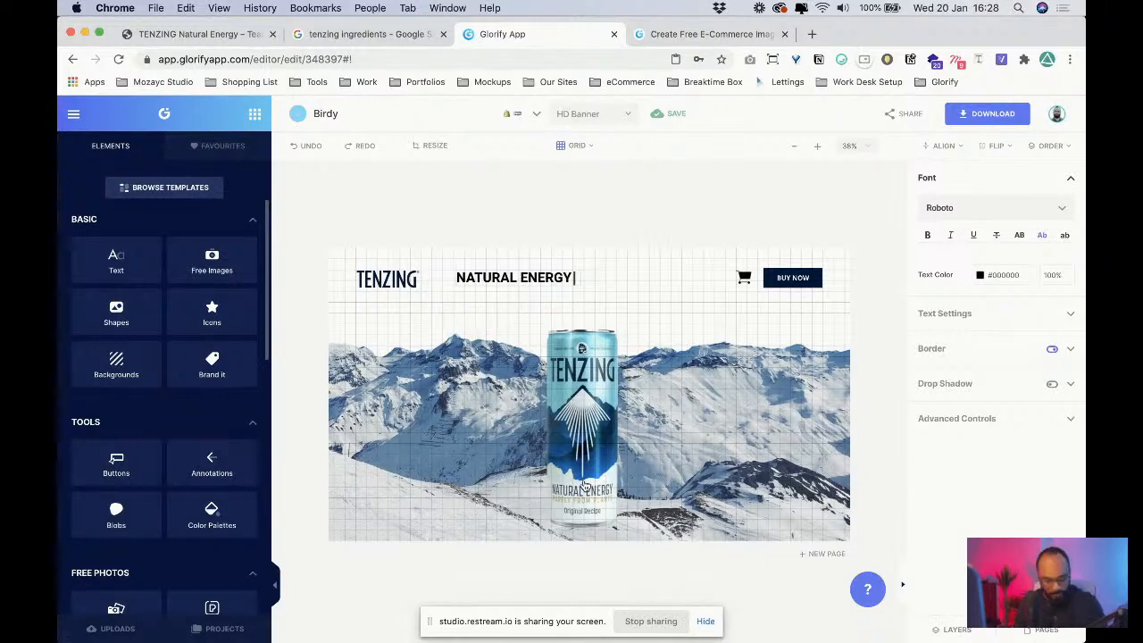
pyautogui.press('Return')
pyautogui.write('PURELY')
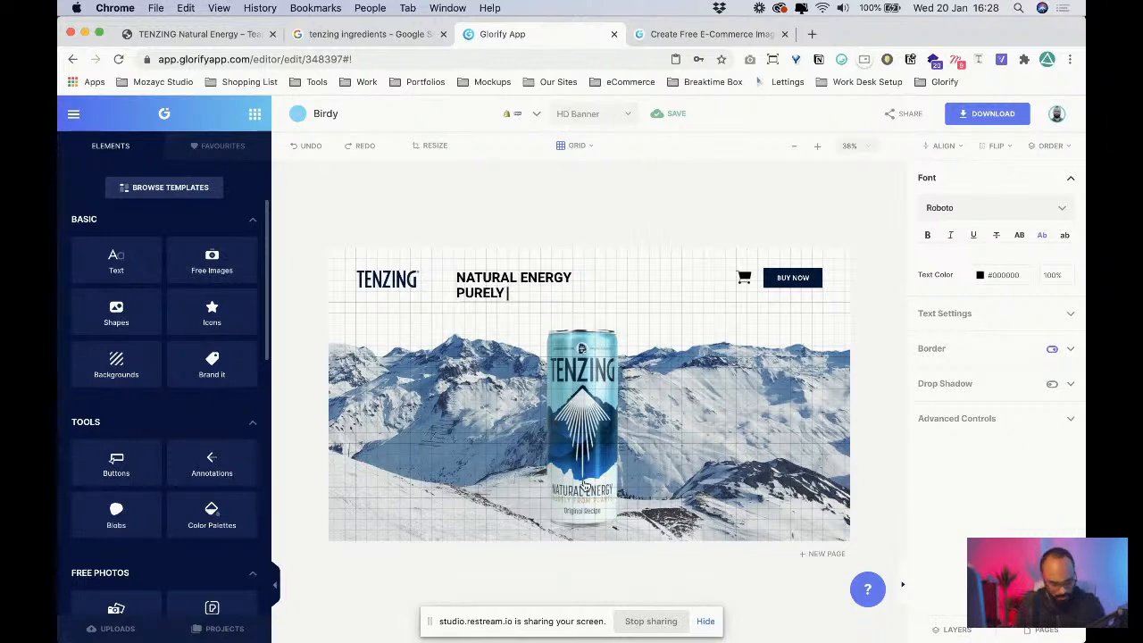
pyautogui.write(' FROM PLANTS')
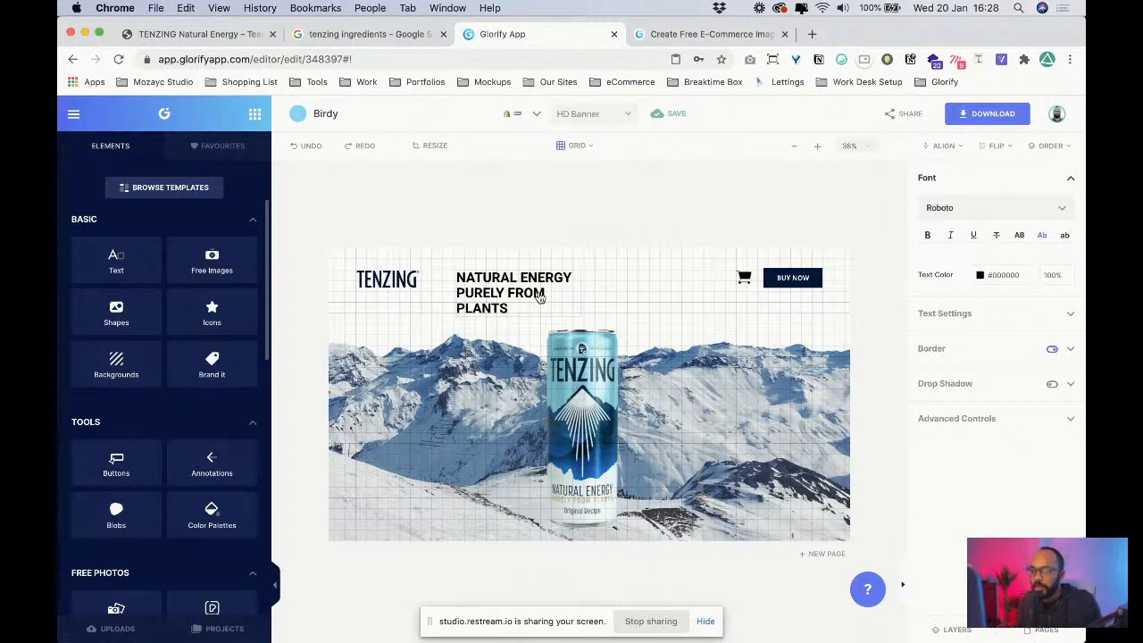
pyautogui.click(625, 304)
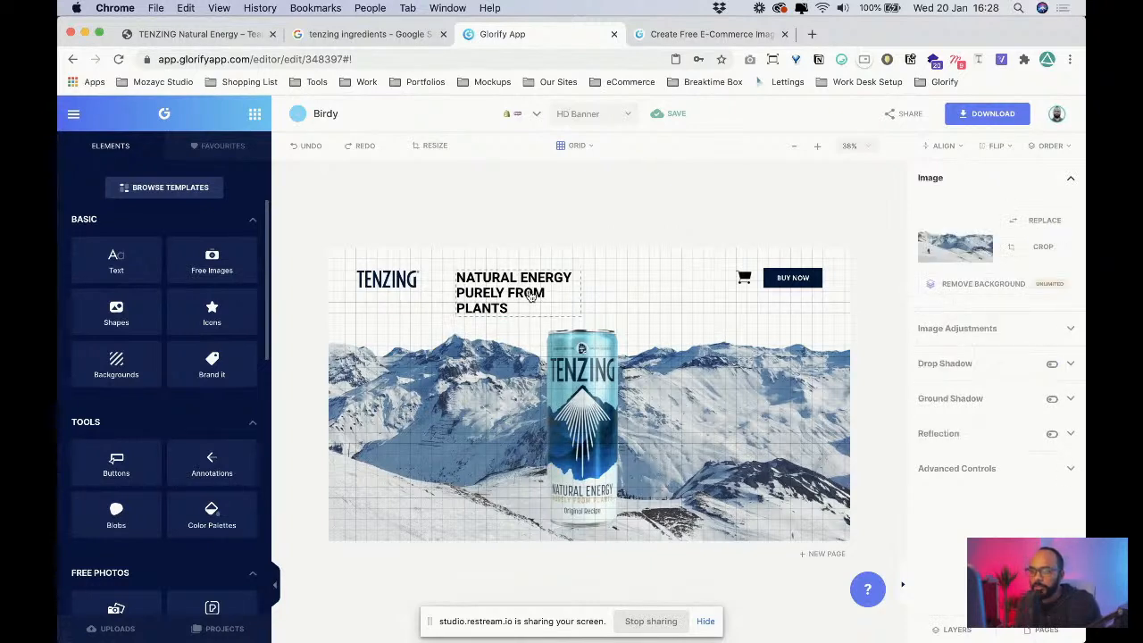
# - Widen the tagline's text box to fit on two lines or fewer and set its font to Bebas Neue
pyautogui.click(531, 296)
pyautogui.moveTo(579, 296); pyautogui.dragTo(739, 295)
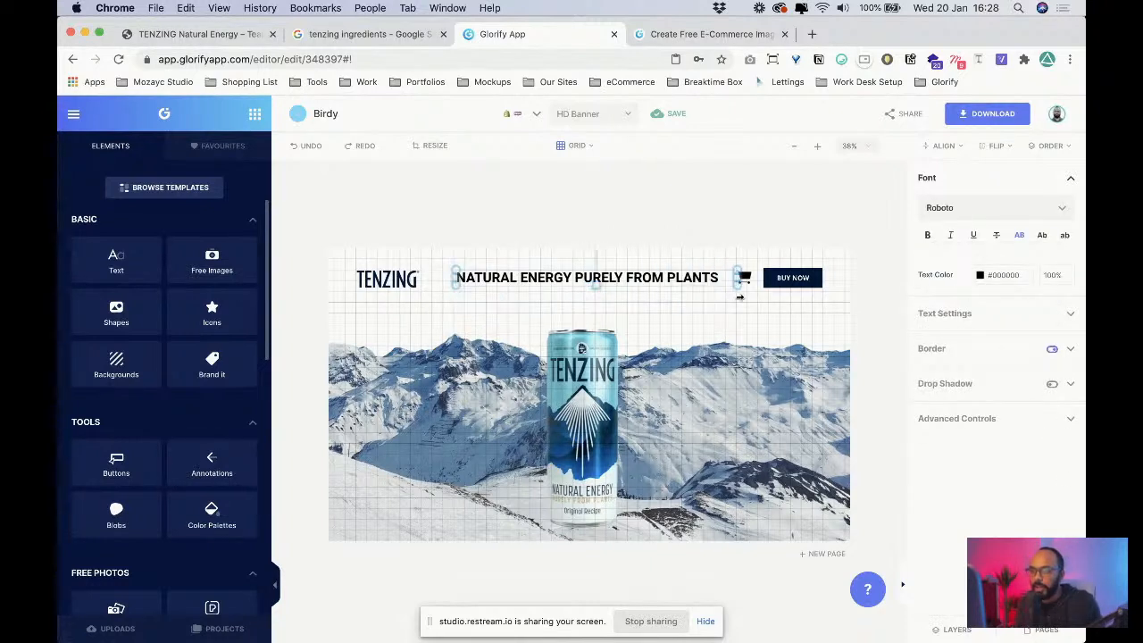
pyautogui.click(938, 214)
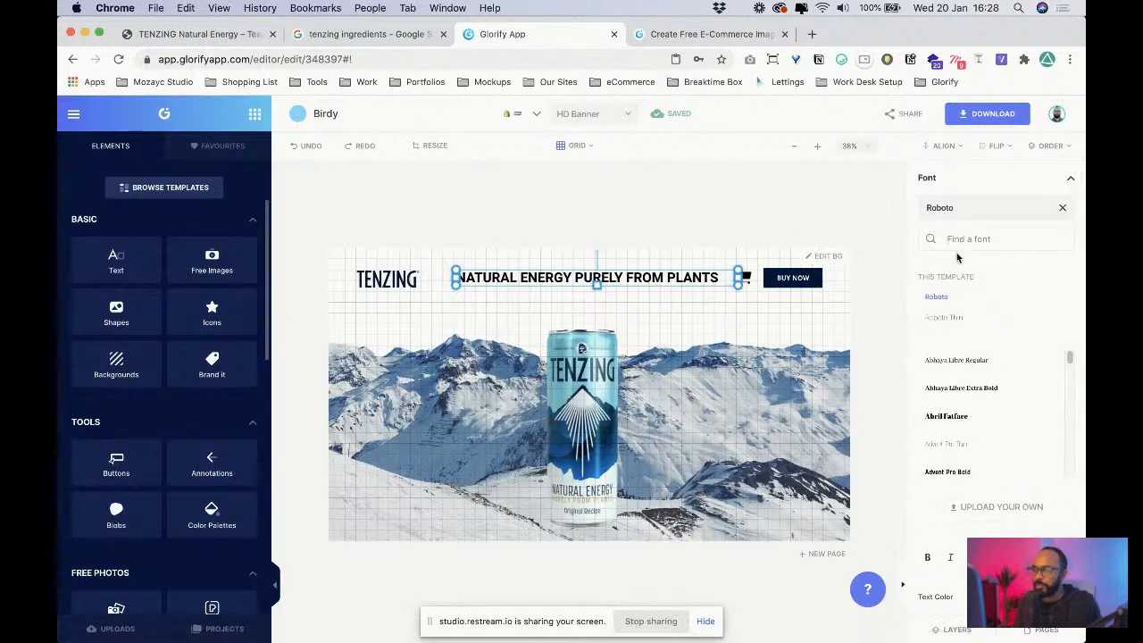
pyautogui.write('beba')
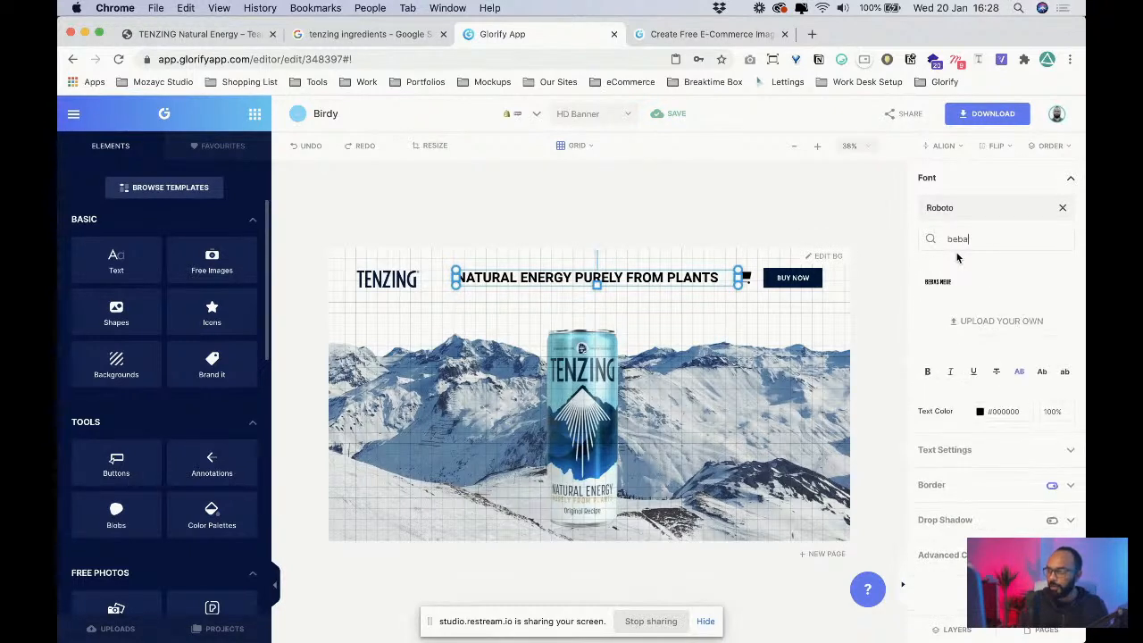
pyautogui.click(957, 287)
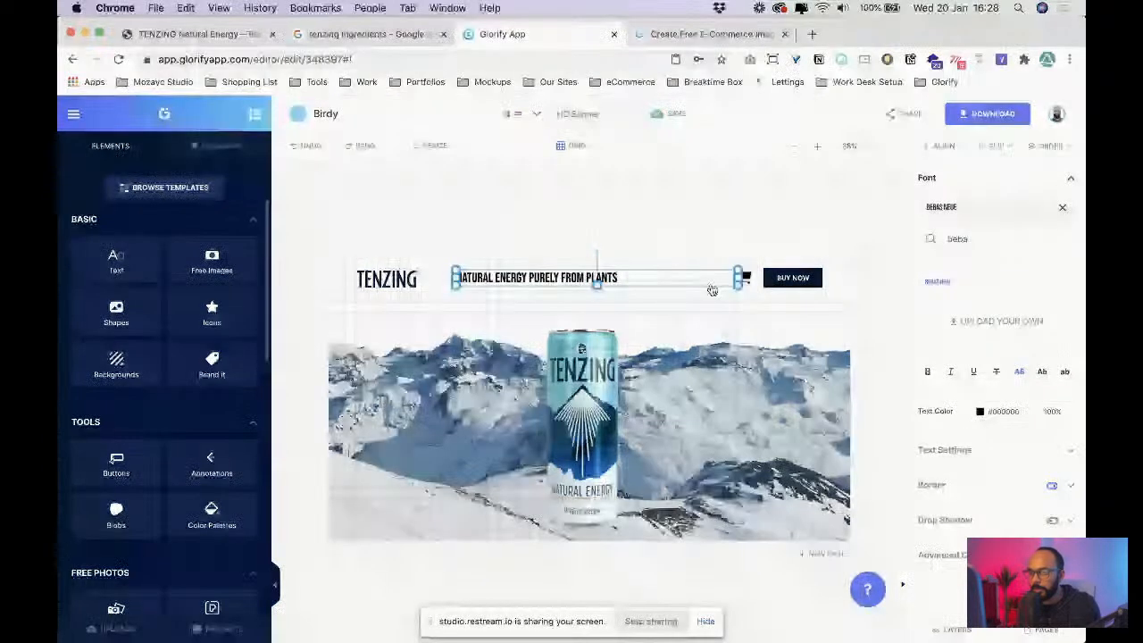
# - Shrink the tagline, place it just right of the TENZING logo, and narrow its box so it wraps onto two lines
pyautogui.moveTo(738, 278); pyautogui.dragTo(518, 277)
pyautogui.press('Down')
pyautogui.press('Down')
pyautogui.press('Down')
pyautogui.press('Down')
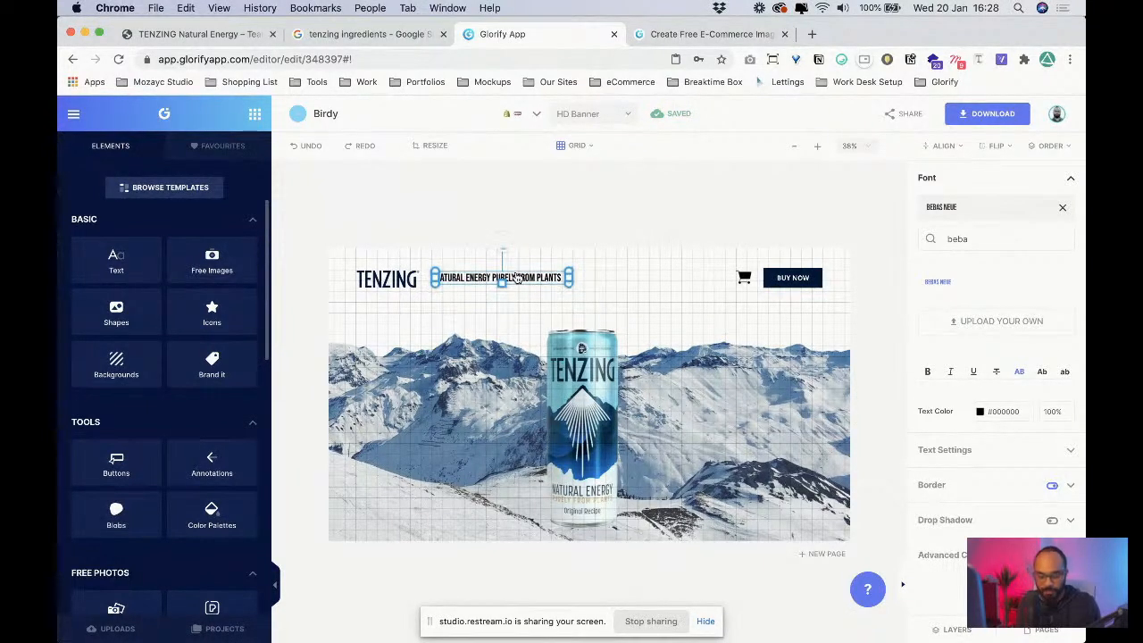
pyautogui.press('Left')
pyautogui.press('Left')
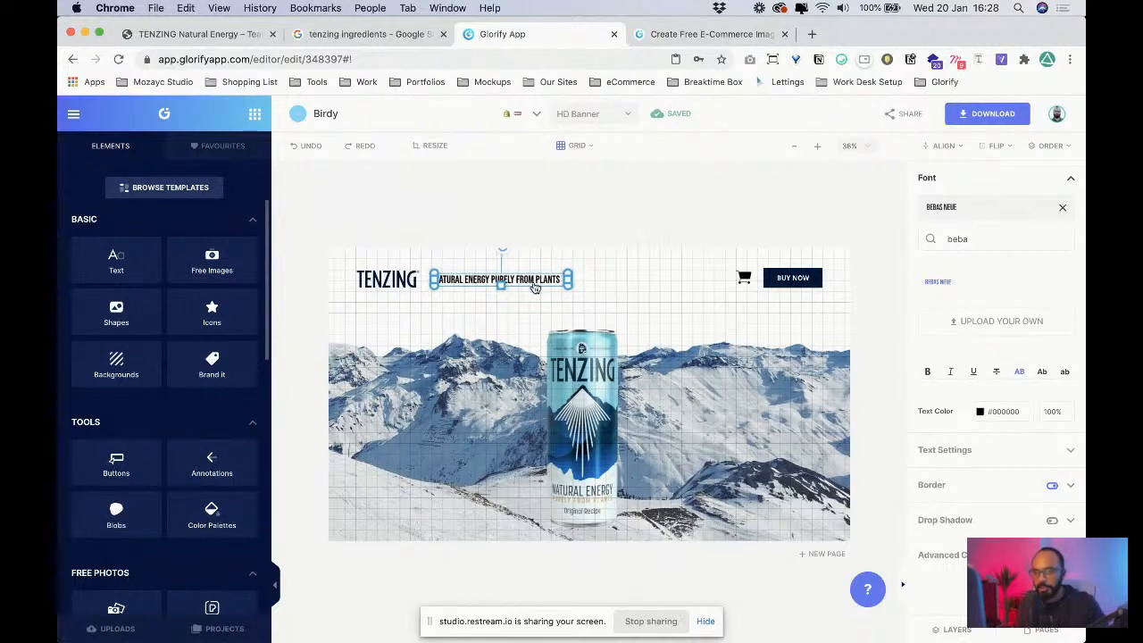
pyautogui.moveTo(565, 278); pyautogui.dragTo(506, 297)
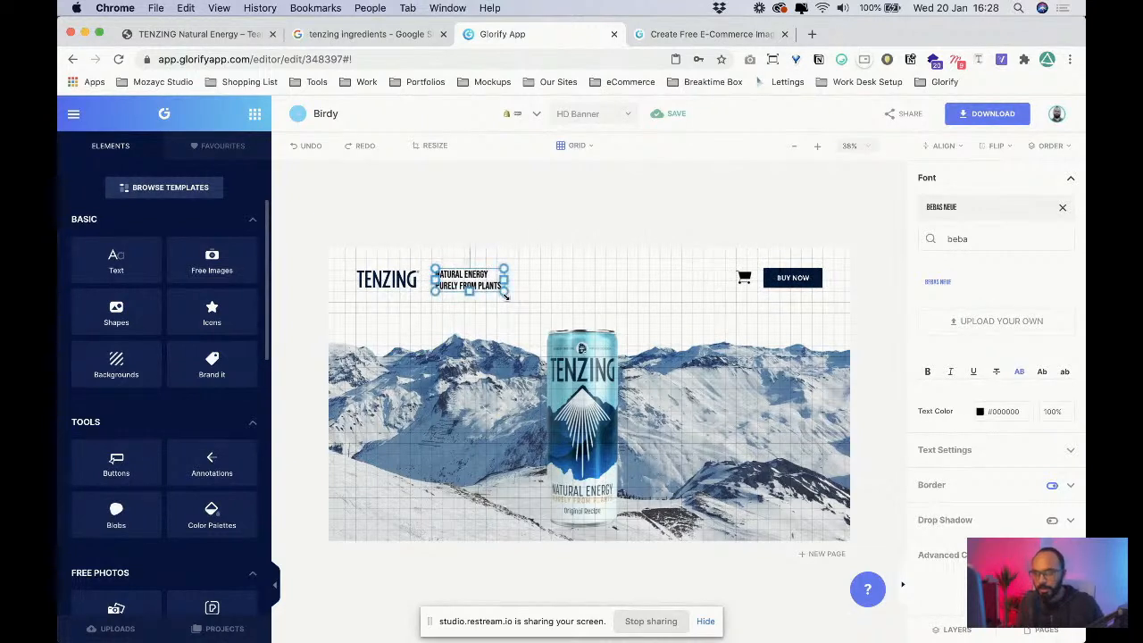
pyautogui.click(543, 298)
# - Duplicate the tagline further right in the header, change the copy to "SHOP" and narrow its box to fit the word
pyautogui.click(474, 287)
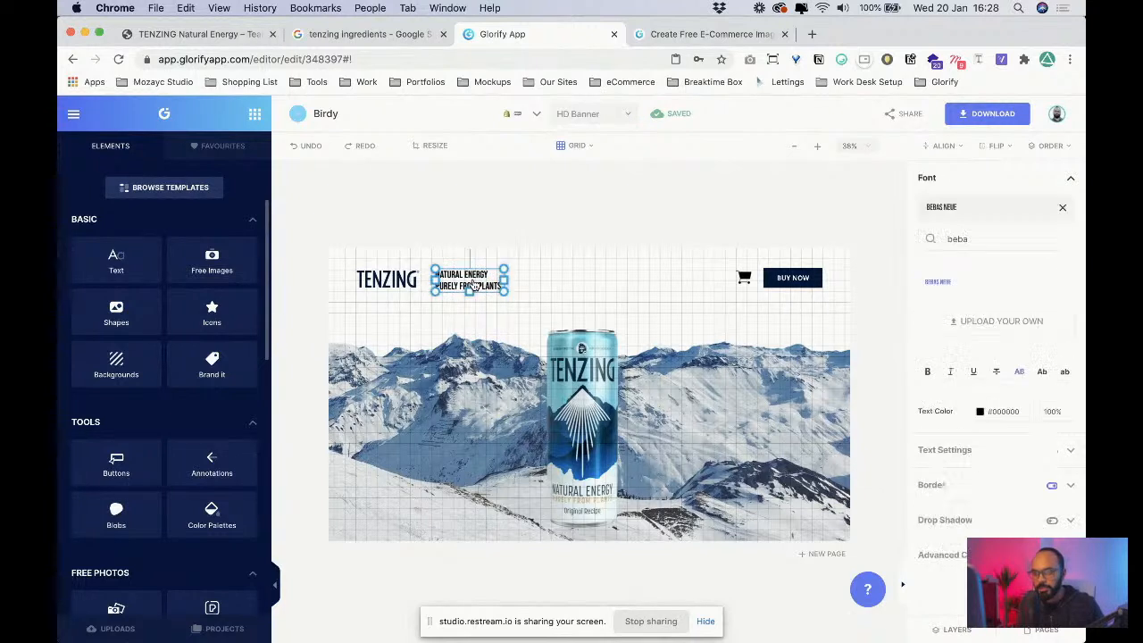
pyautogui.press('super+c')
pyautogui.press('super+v')
pyautogui.moveTo(475, 289); pyautogui.dragTo(574, 278)
pyautogui.press('super+a')
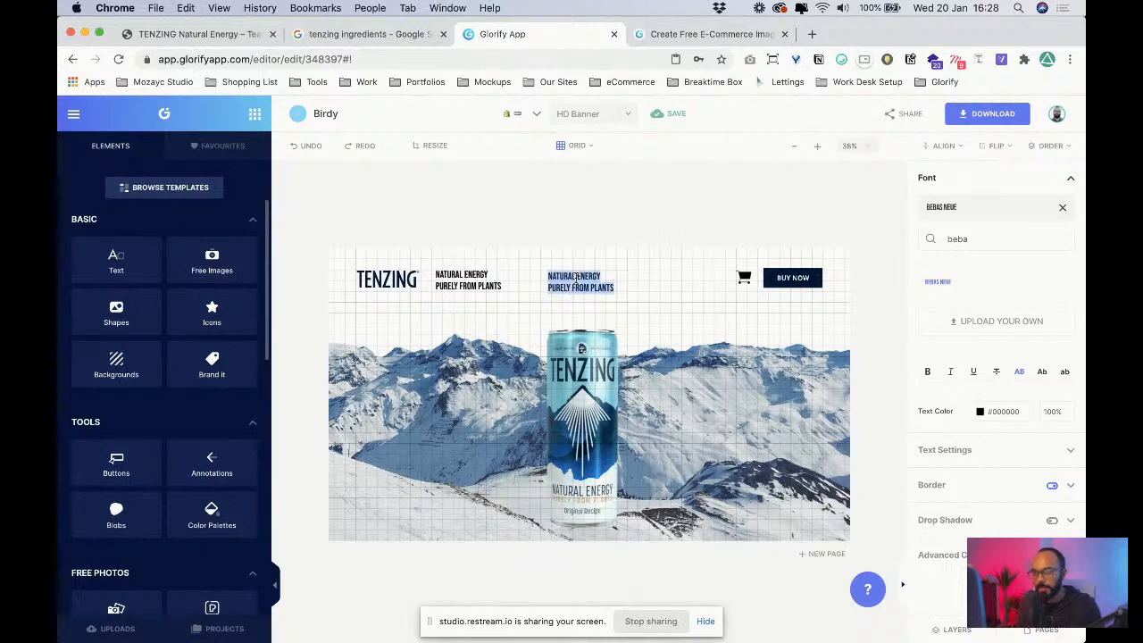
pyautogui.write('SHOP')
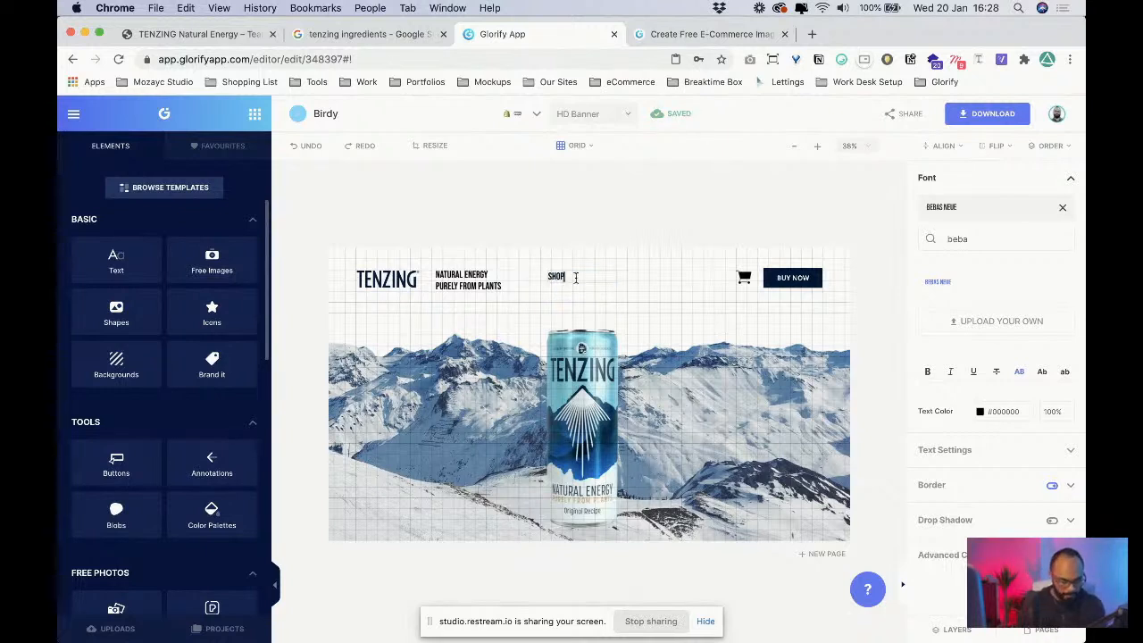
pyautogui.click(603, 296)
pyautogui.click(614, 279)
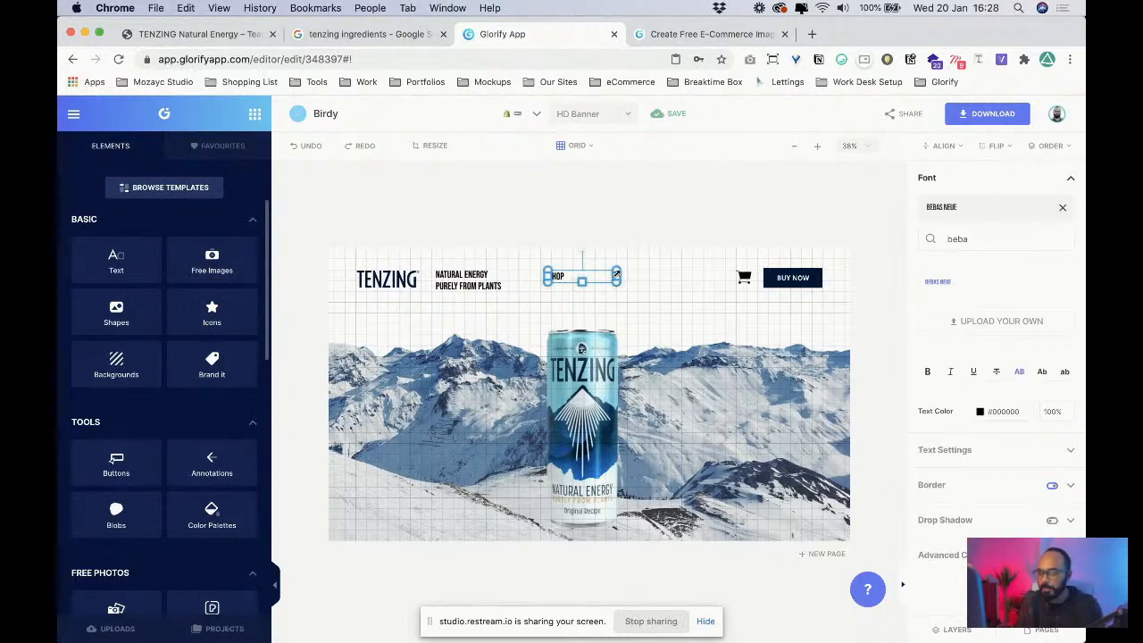
pyautogui.moveTo(616, 279); pyautogui.dragTo(571, 279)
# - Duplicate the SHOP label just to its right and change the copy's text to "INGREDIENTS"
pyautogui.scroll(3, 555, 285)
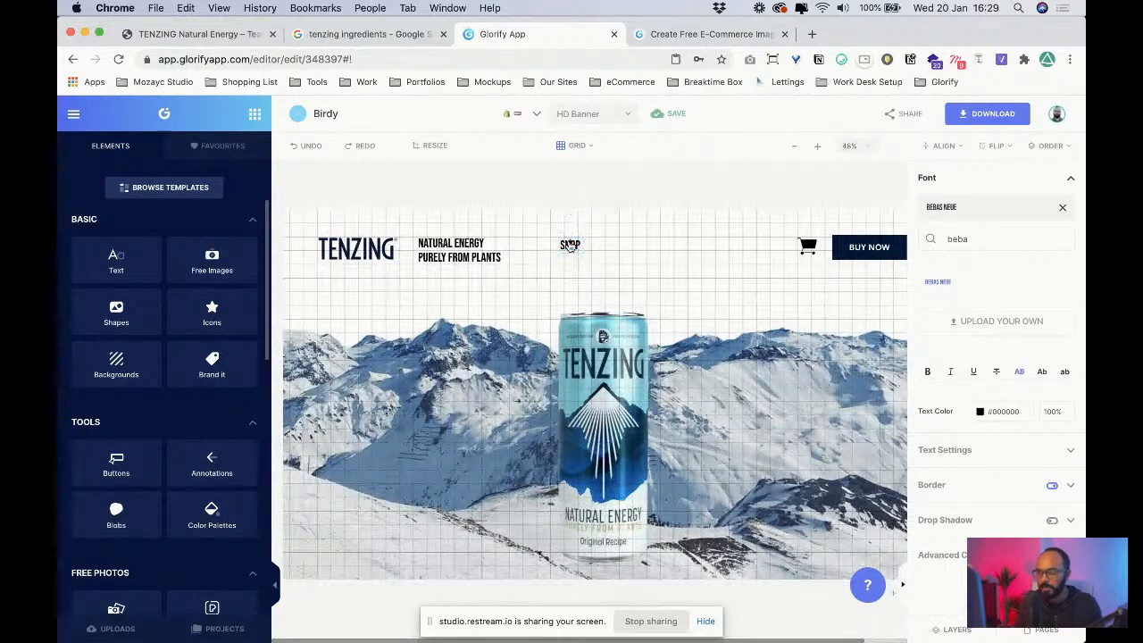
pyautogui.press('super+d')
pyautogui.click(567, 262)
pyautogui.click(570, 249)
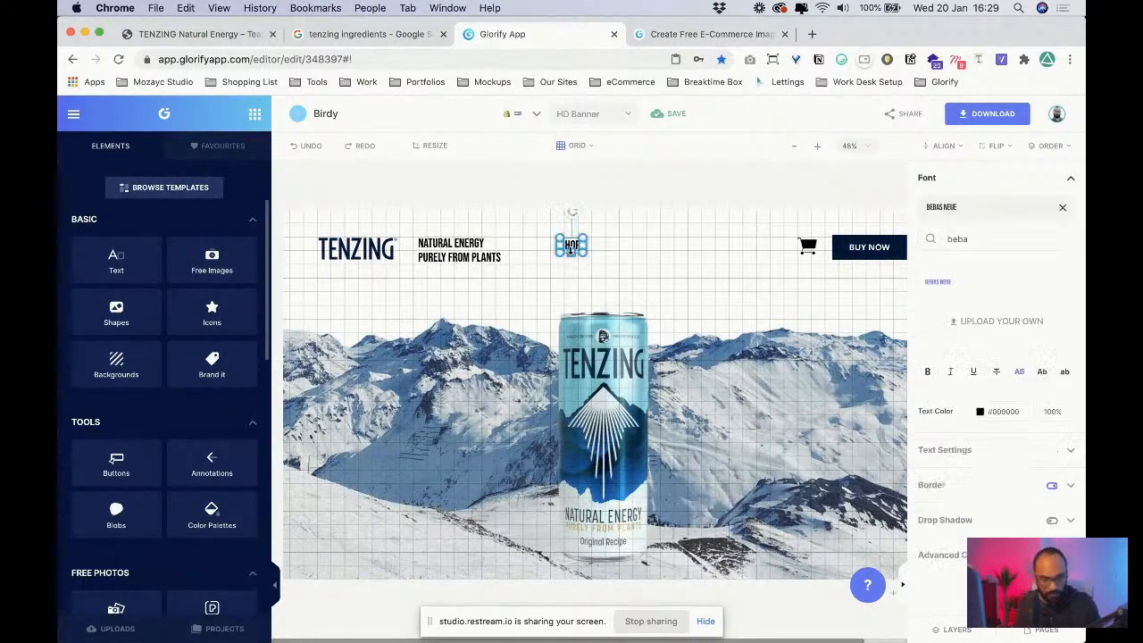
pyautogui.moveTo(571, 250); pyautogui.dragTo(612, 244)
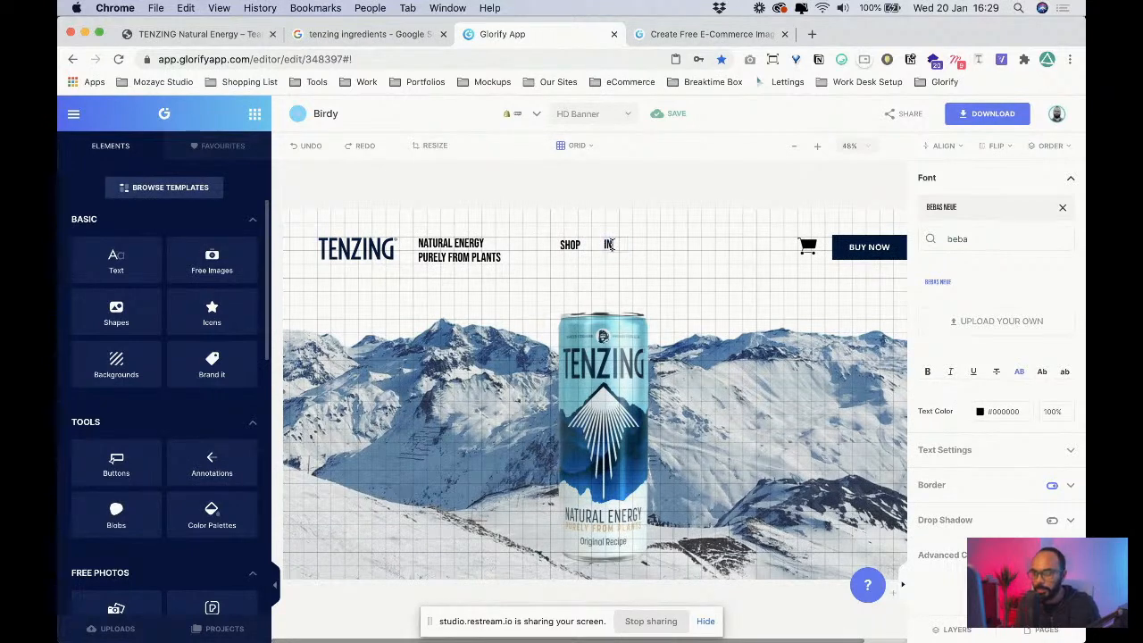
pyautogui.write('DIENTS')
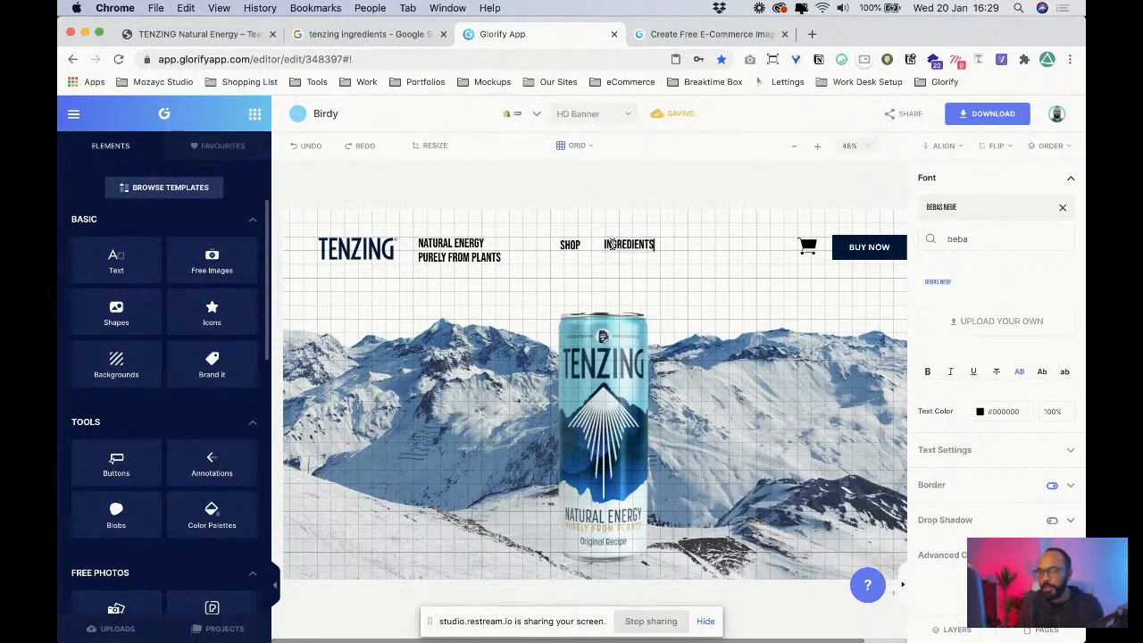
pyautogui.click(678, 299)
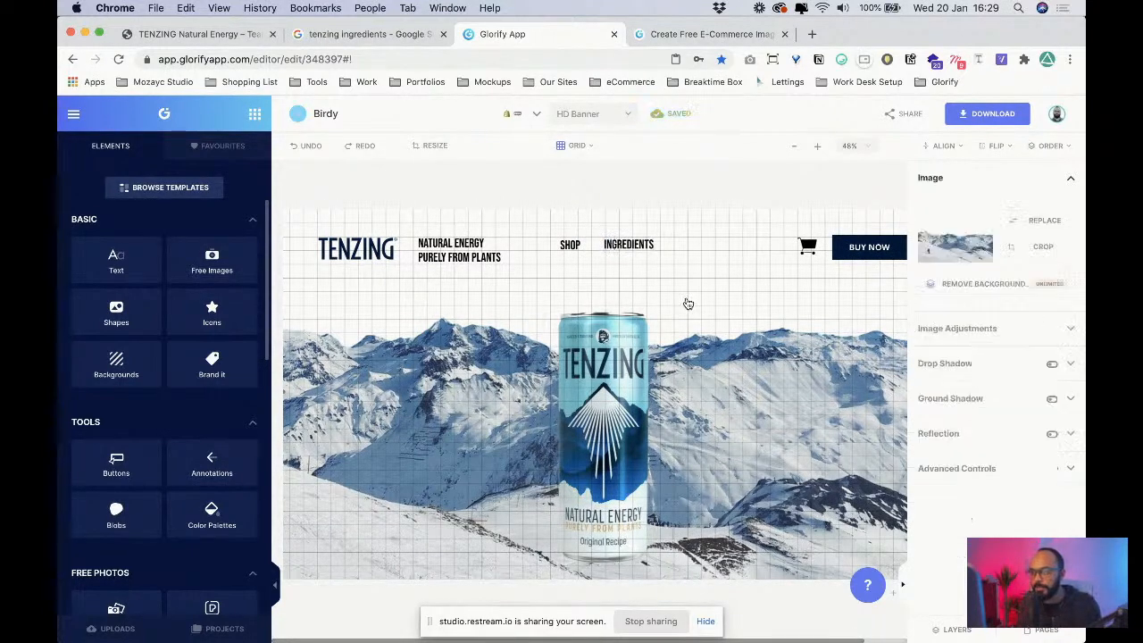
# - Duplicate the INGREDIENTS label to its right and change the copy's text to "STORY"
pyautogui.click(628, 250)
pyautogui.moveTo(630, 251); pyautogui.dragTo(703, 251)
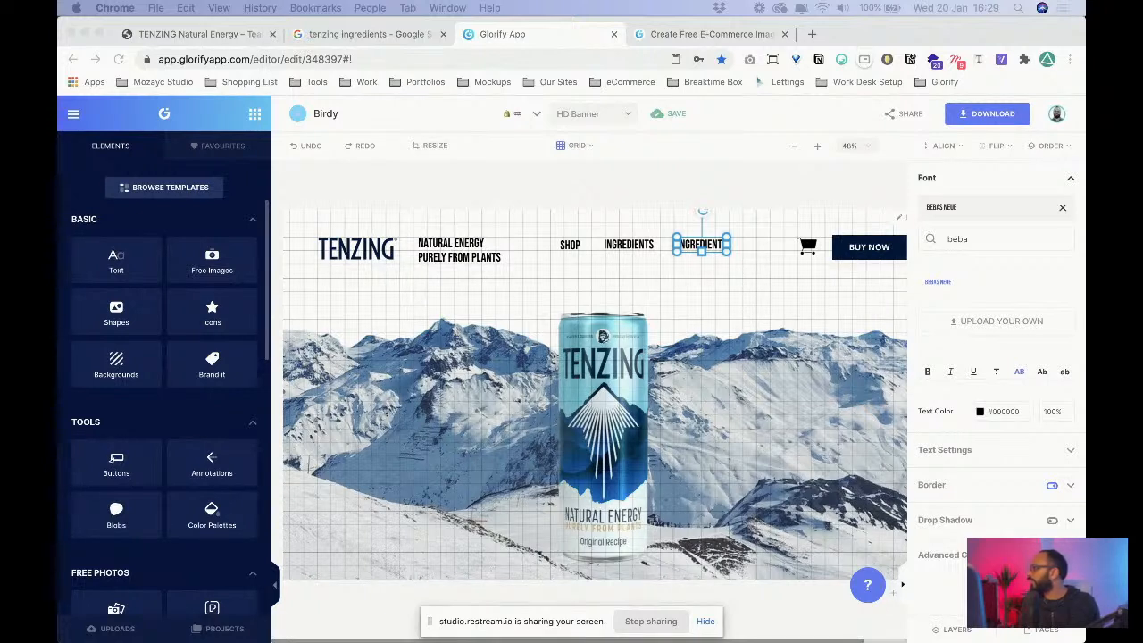
pyautogui.doubleClick(699, 243)
pyautogui.write('STORY')
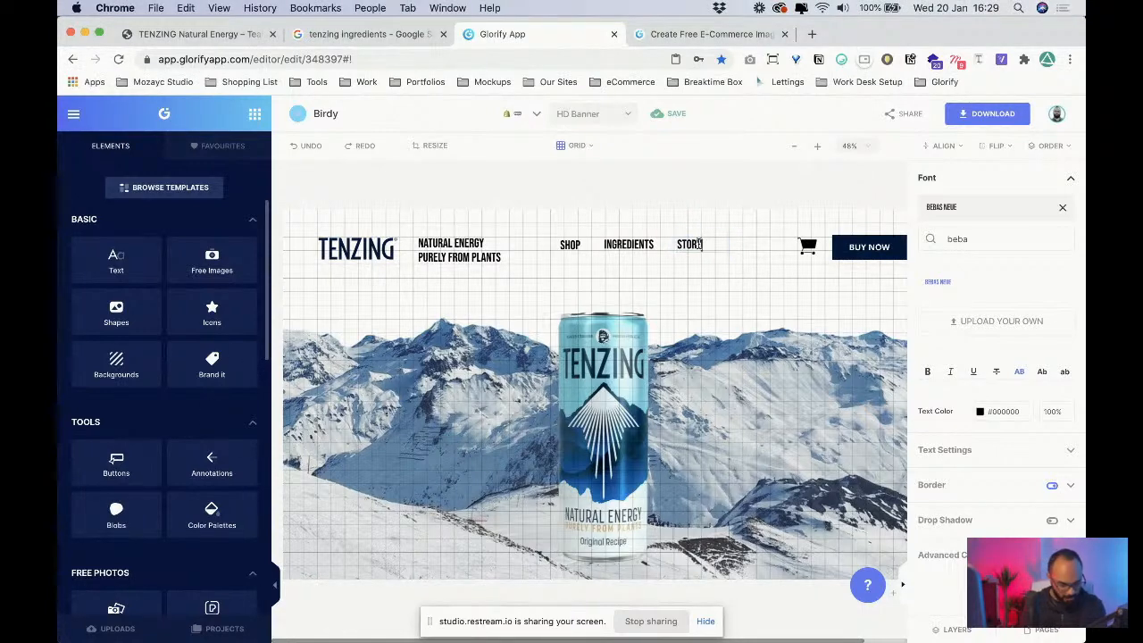
pyautogui.click(666, 294)
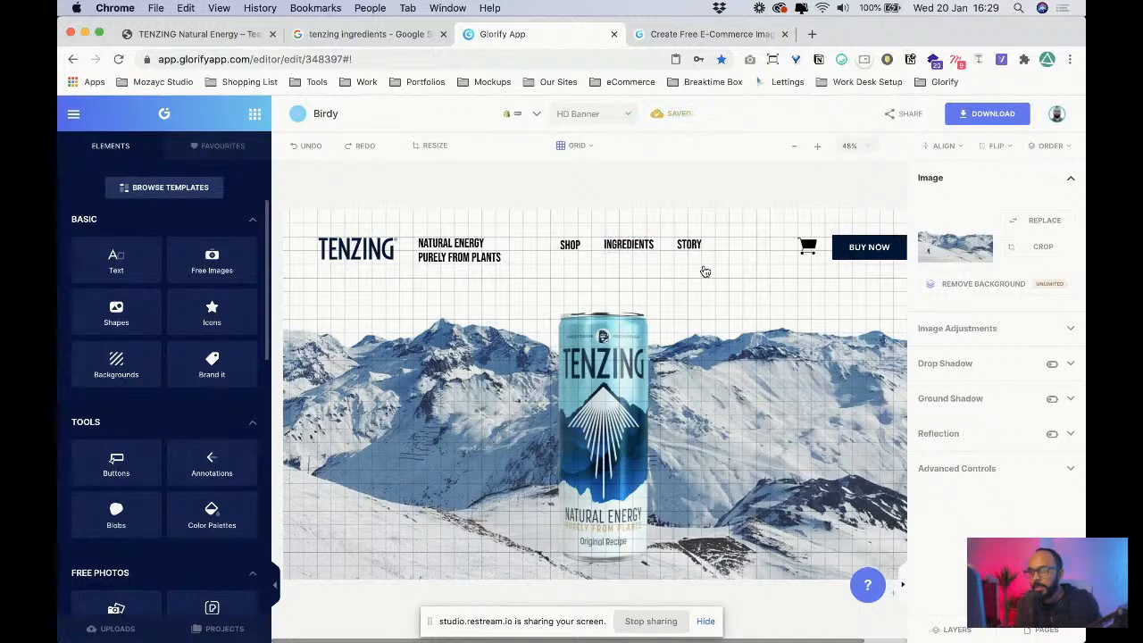
# - Select the SHOP, INGREDIENTS and STORY labels together and scale them down toward the cart icon
pyautogui.moveTo(631, 262); pyautogui.dragTo(644, 268)
pyautogui.click(689, 243)
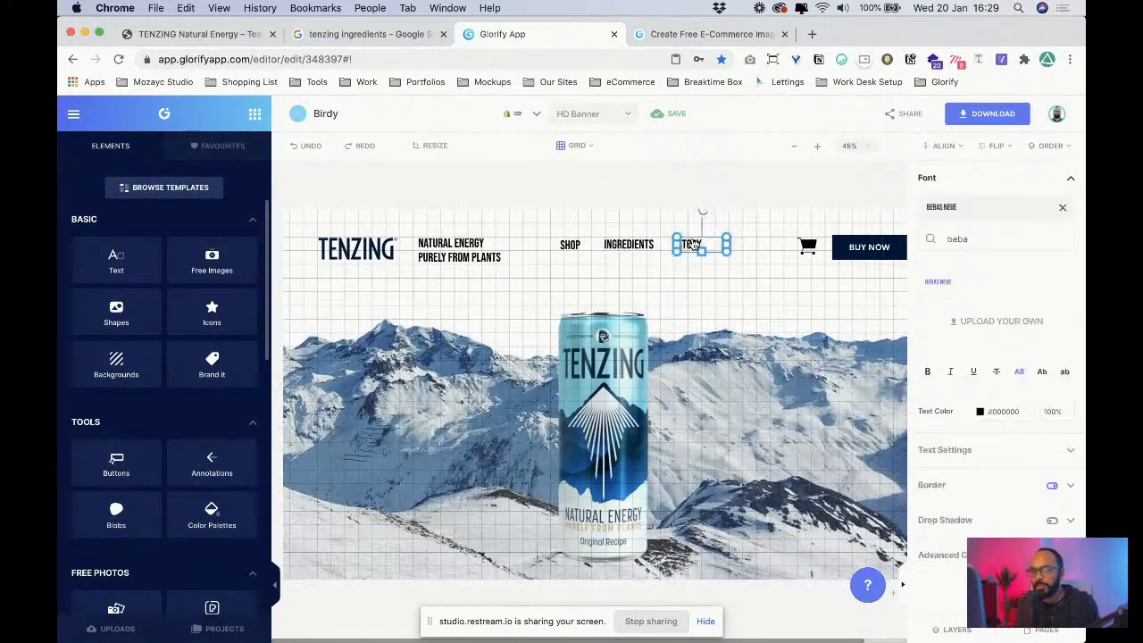
pyautogui.click(629, 245)
pyautogui.keyDown('shift'); pyautogui.click(572, 249); pyautogui.keyUp('shift')
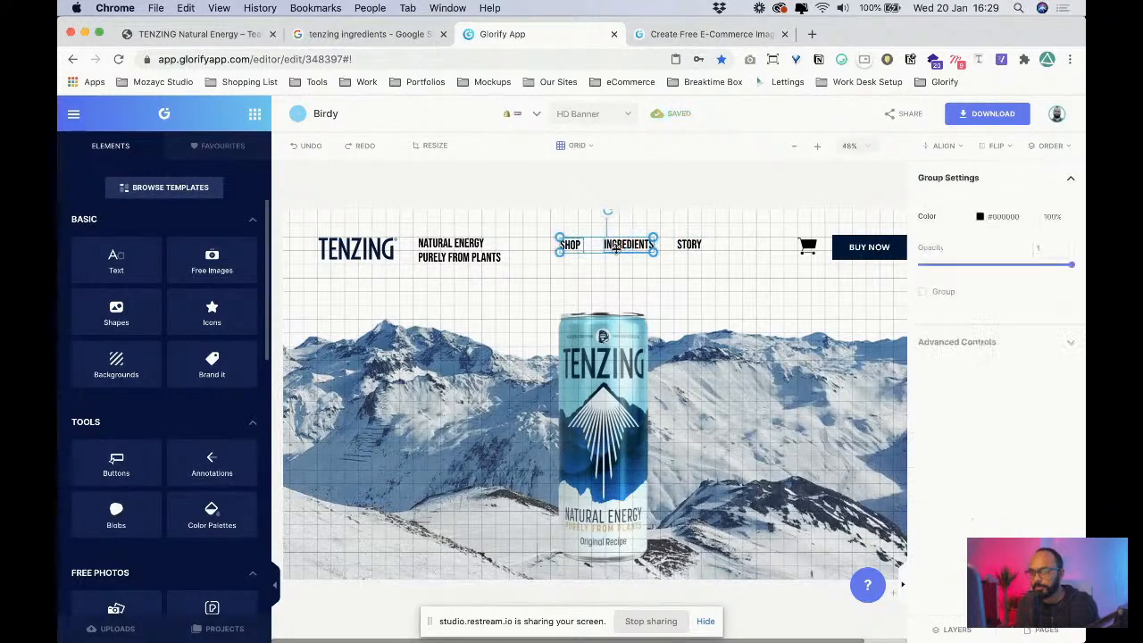
pyautogui.keyDown('shift'); pyautogui.click(686, 247); pyautogui.keyUp('shift')
pyautogui.moveTo(560, 253); pyautogui.dragTo(598, 250)
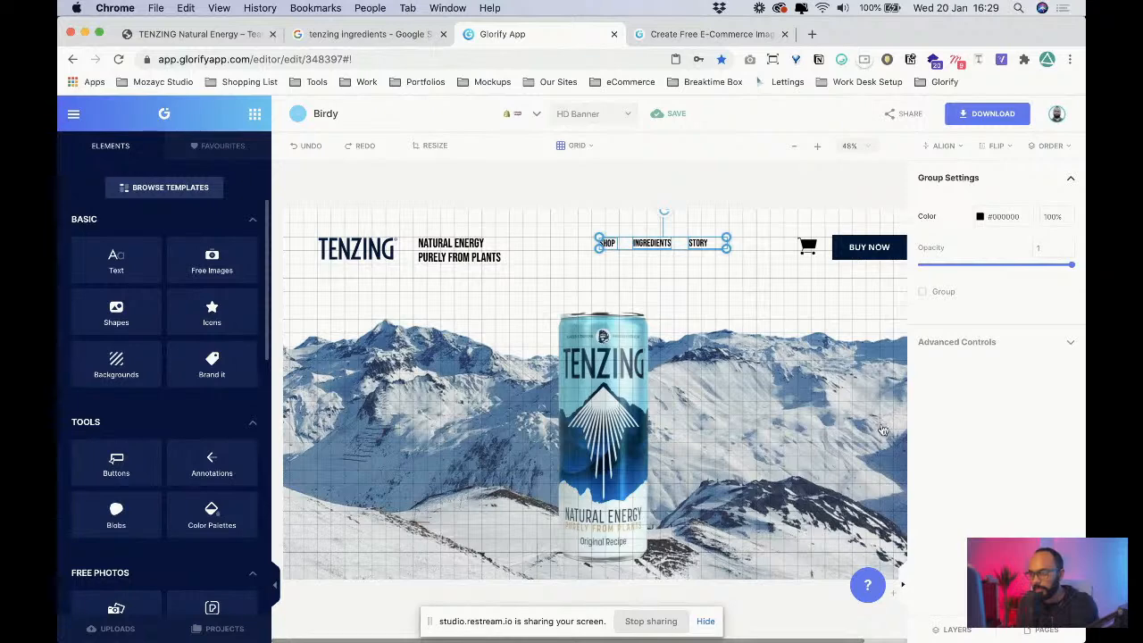
# - Set the canvas grid to None and move the three menu labels closer to the cart icon, level with it
pyautogui.click(575, 146)
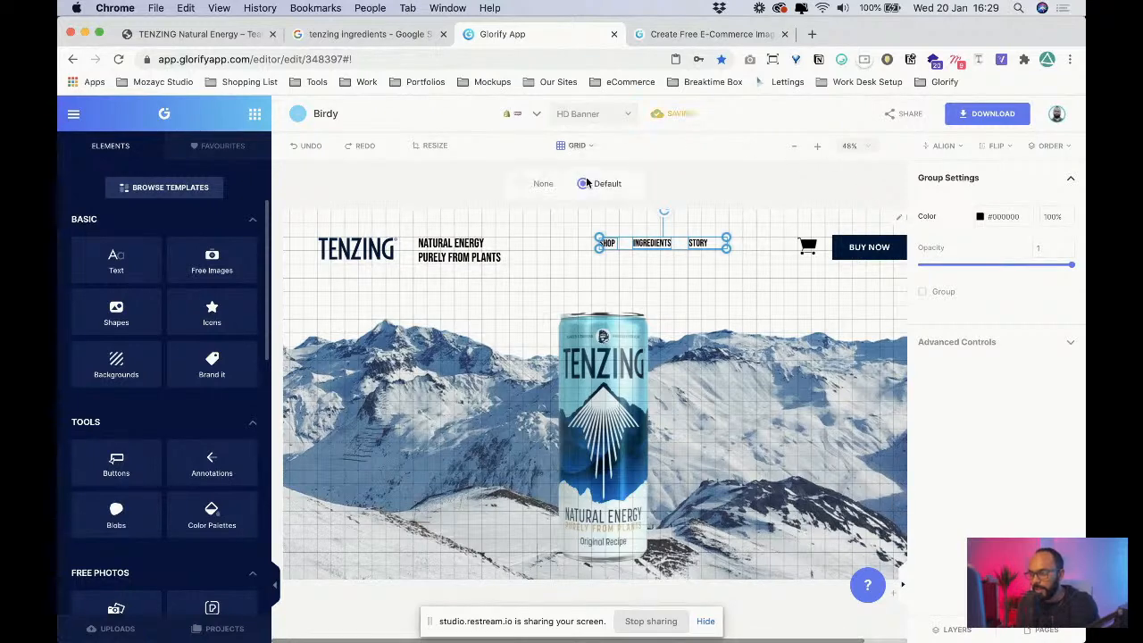
pyautogui.click(532, 185)
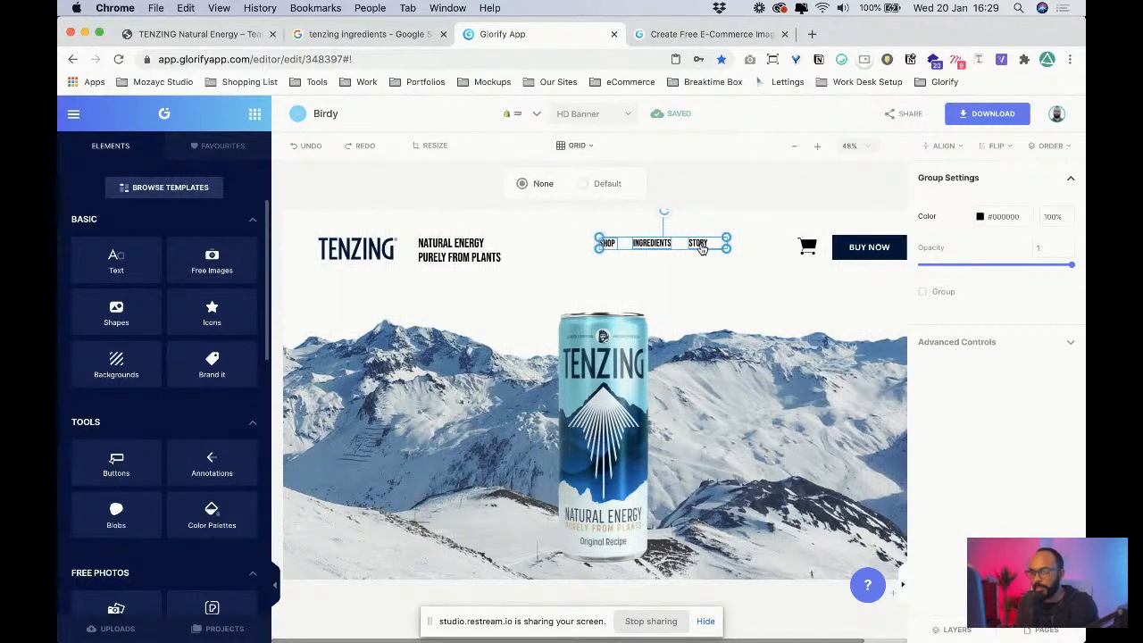
pyautogui.moveTo(702, 249); pyautogui.dragTo(736, 254)
pyautogui.click(815, 250)
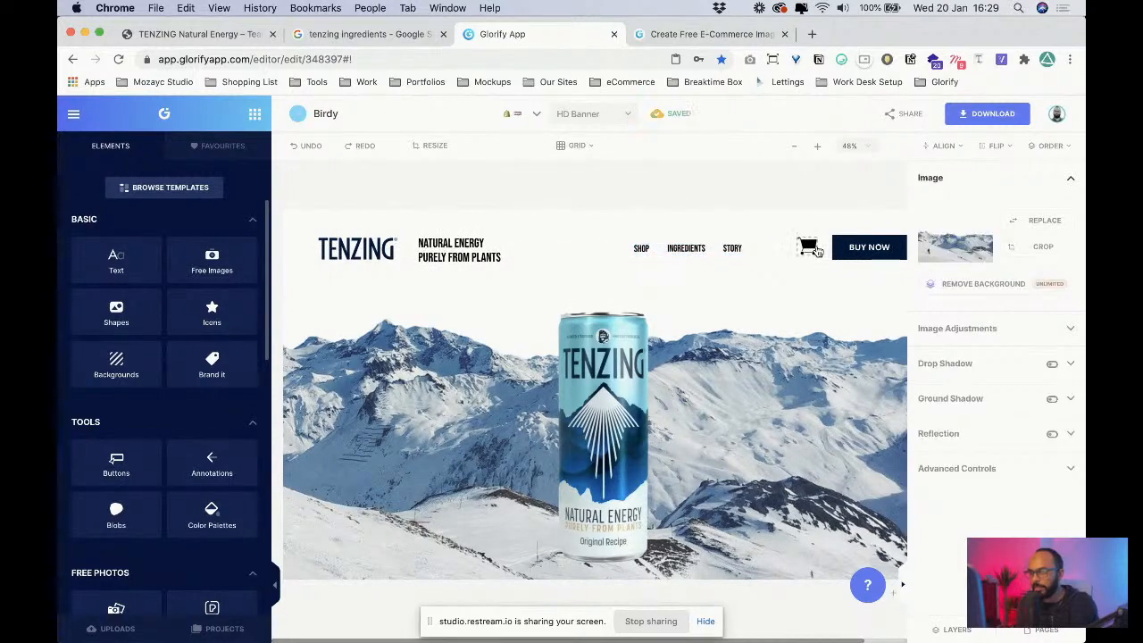
pyautogui.click(815, 250)
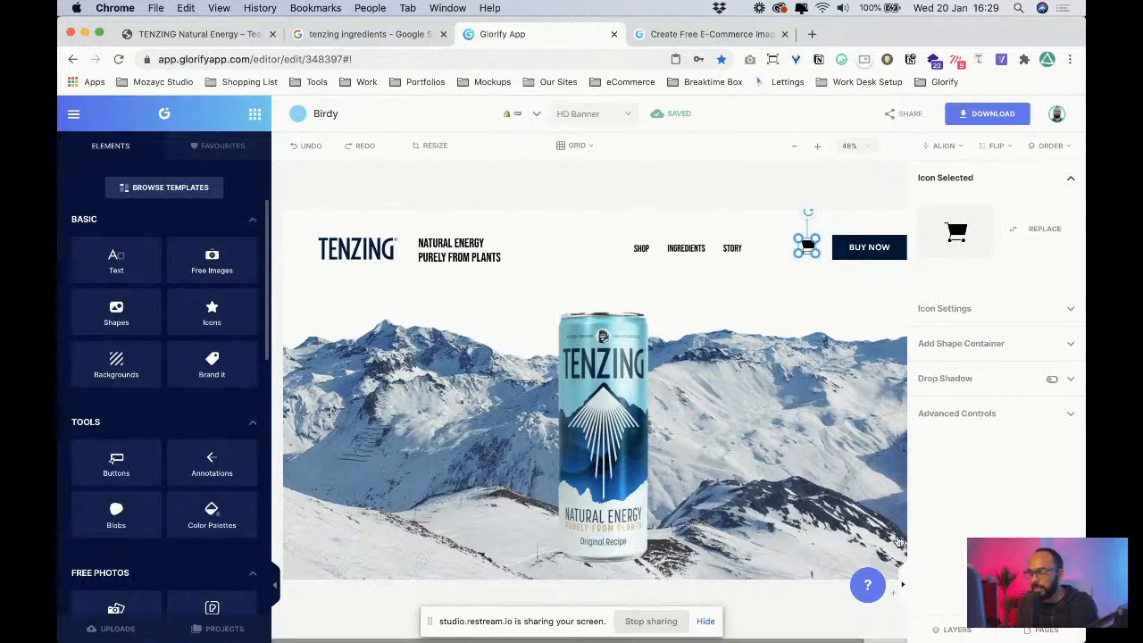
# - Examine the banner's header row enlarged, with the side panels collapsed for more canvas space
pyautogui.click(902, 585)
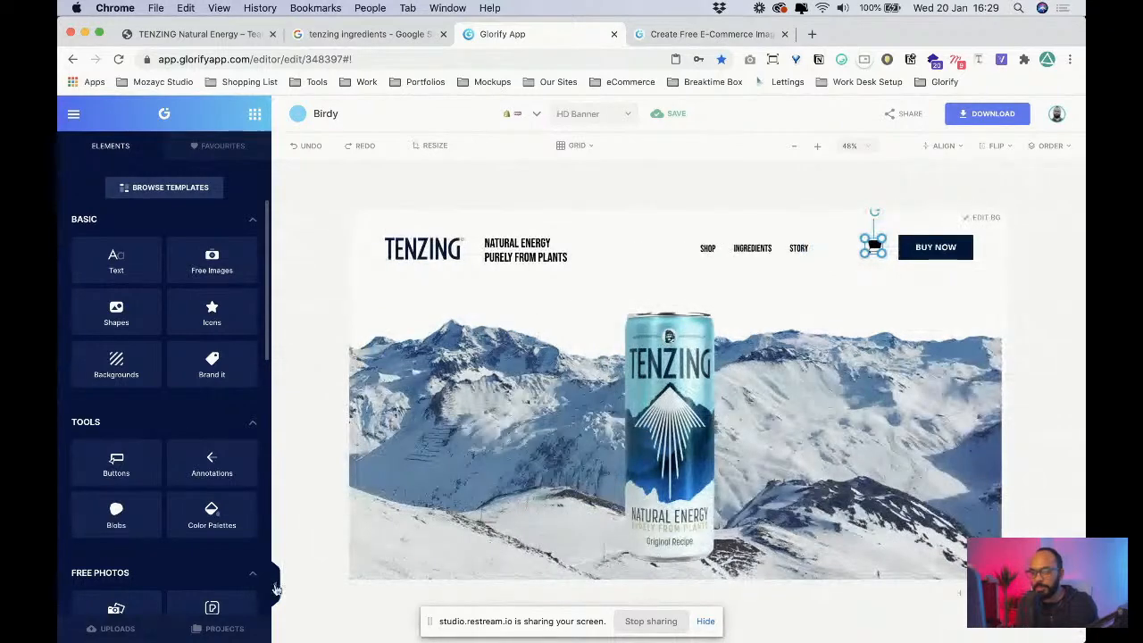
pyautogui.click(276, 585)
pyautogui.click(817, 146)
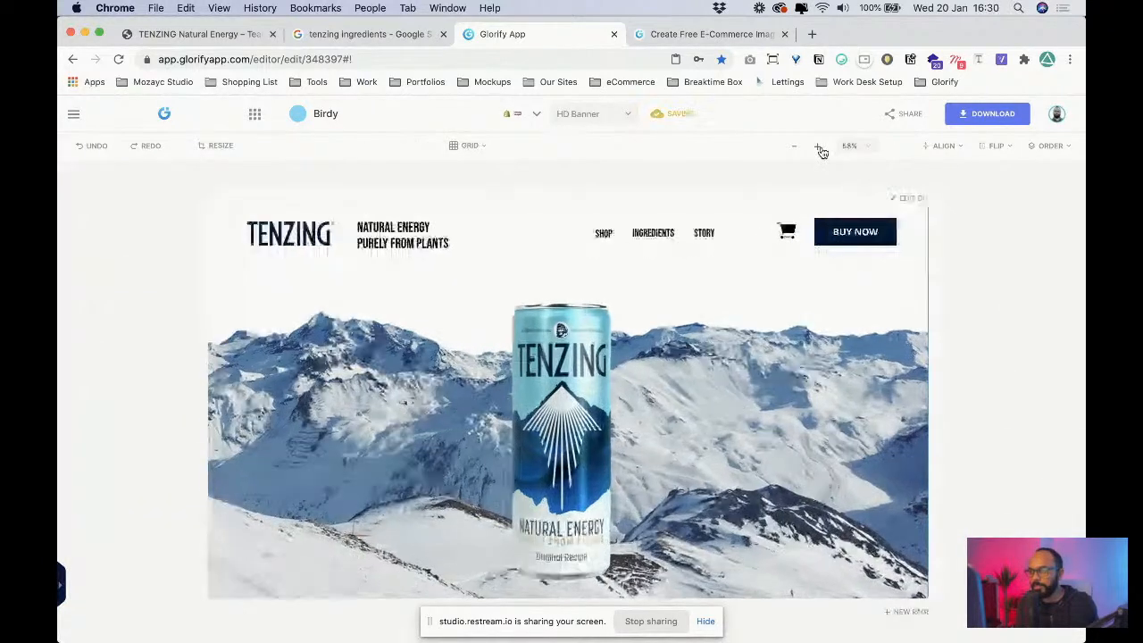
pyautogui.click(817, 147)
pyautogui.click(819, 148)
pyautogui.click(819, 148)
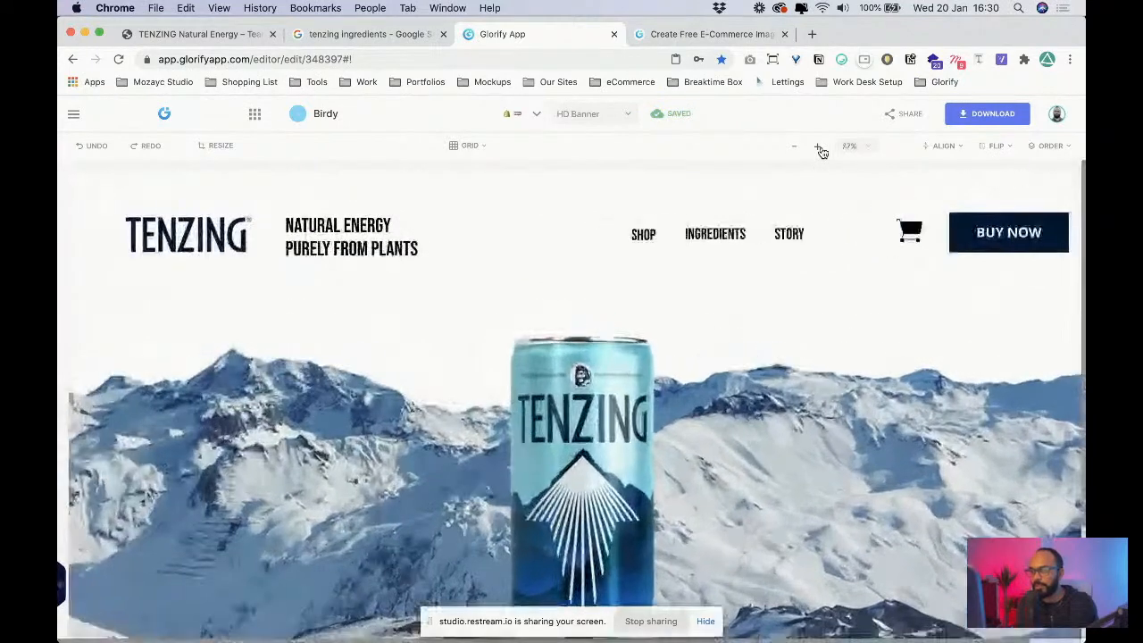
pyautogui.click(819, 147)
pyautogui.click(793, 147)
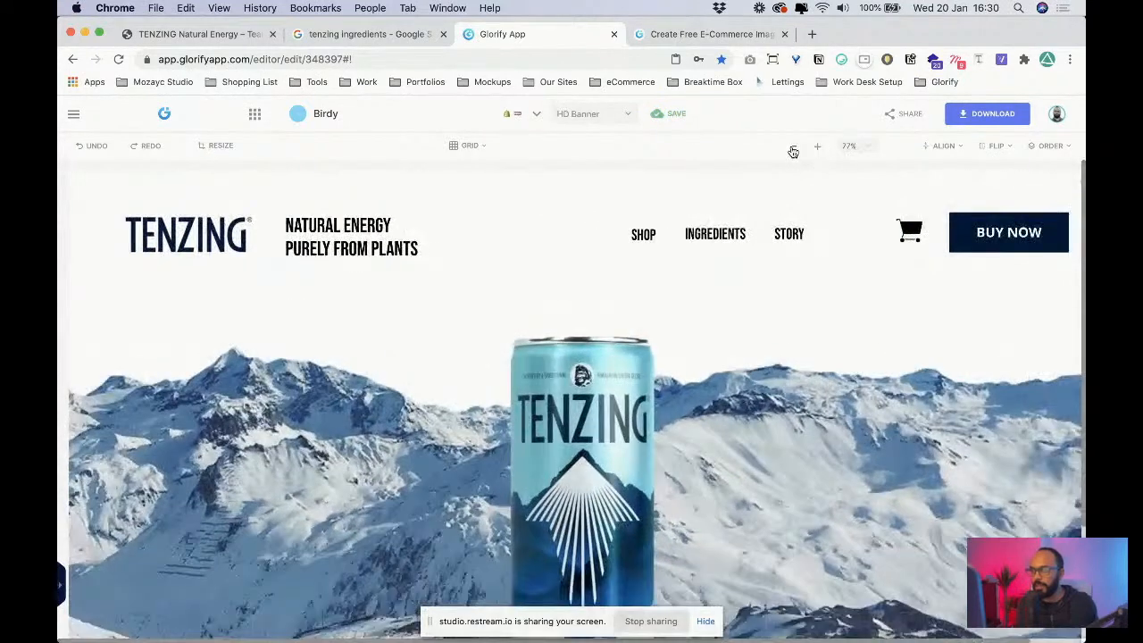
pyautogui.click(792, 148)
pyautogui.click(743, 237)
pyautogui.click(638, 232)
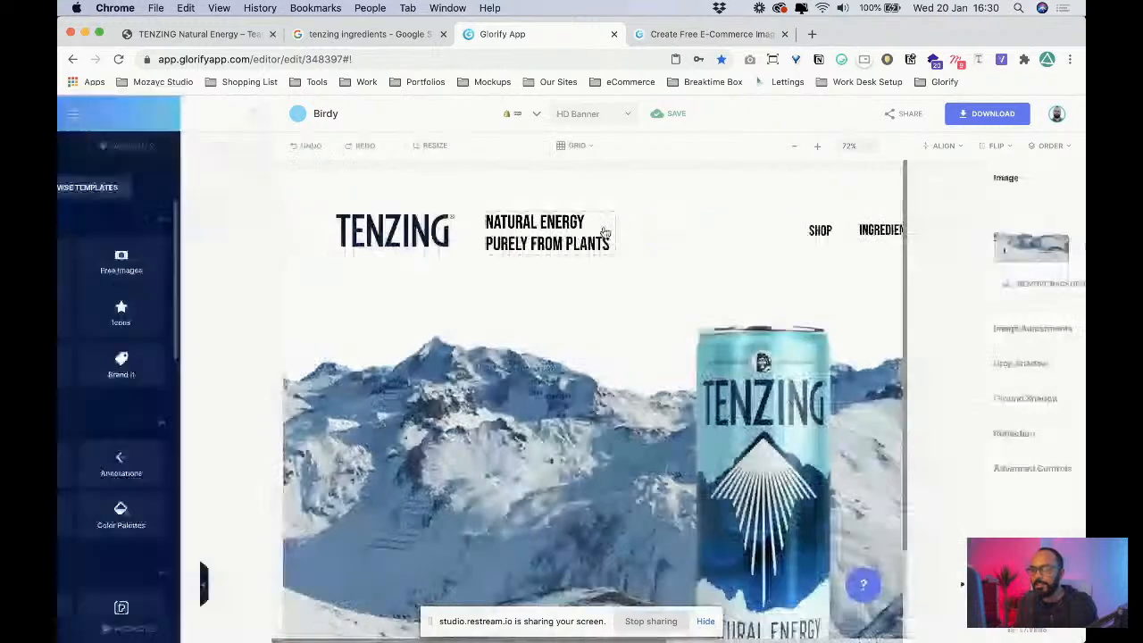
pyautogui.click(820, 231)
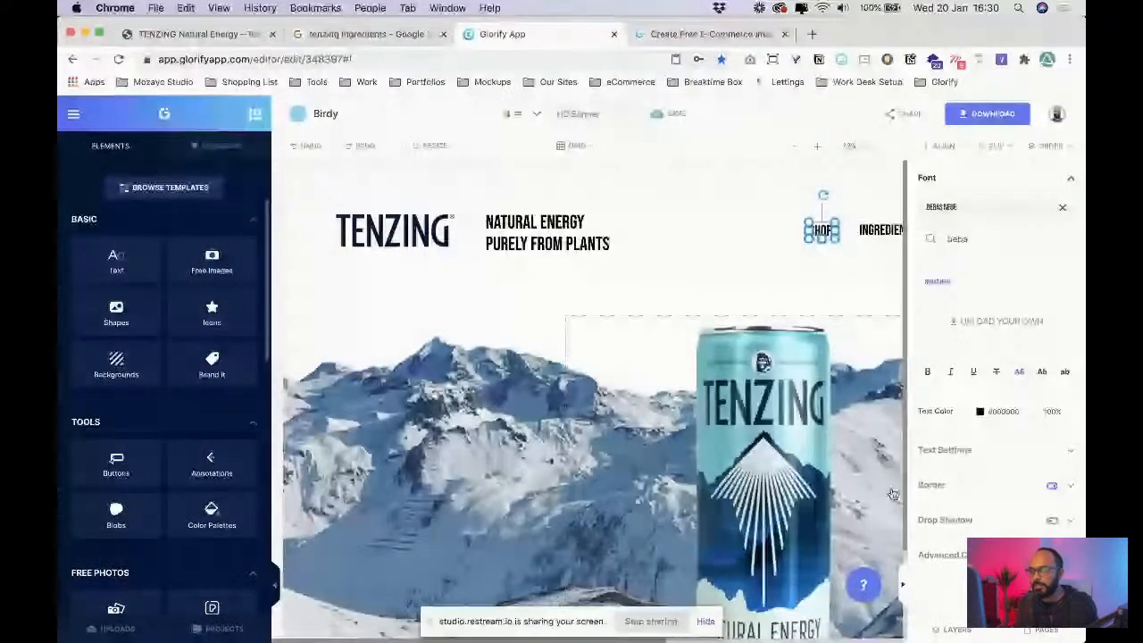
pyautogui.click(275, 590)
pyautogui.click(676, 235)
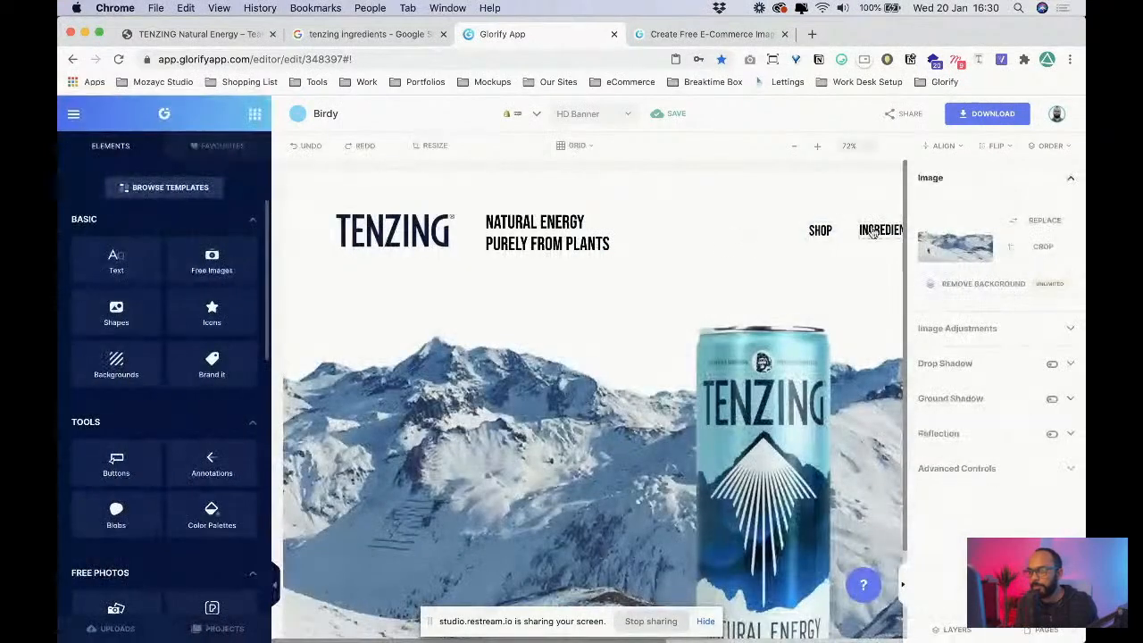
pyautogui.click(873, 233)
pyautogui.keyDown('shift'); pyautogui.click(824, 234); pyautogui.keyUp('shift')
pyautogui.click(903, 586)
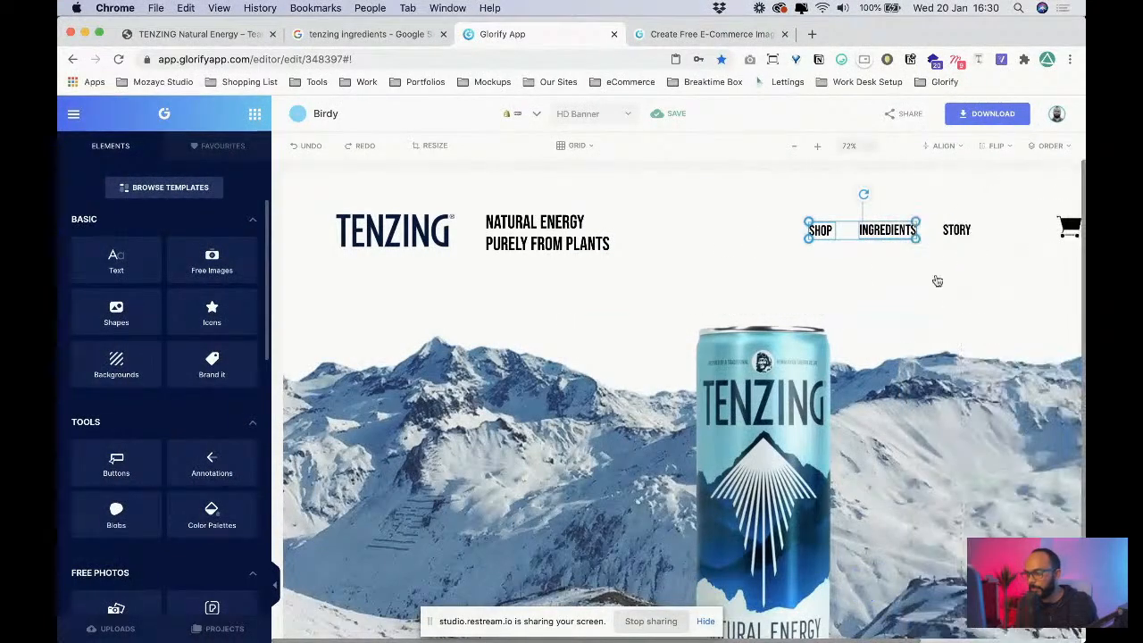
pyautogui.keyDown('shift'); pyautogui.click(960, 237); pyautogui.keyUp('shift')
pyautogui.click(838, 307)
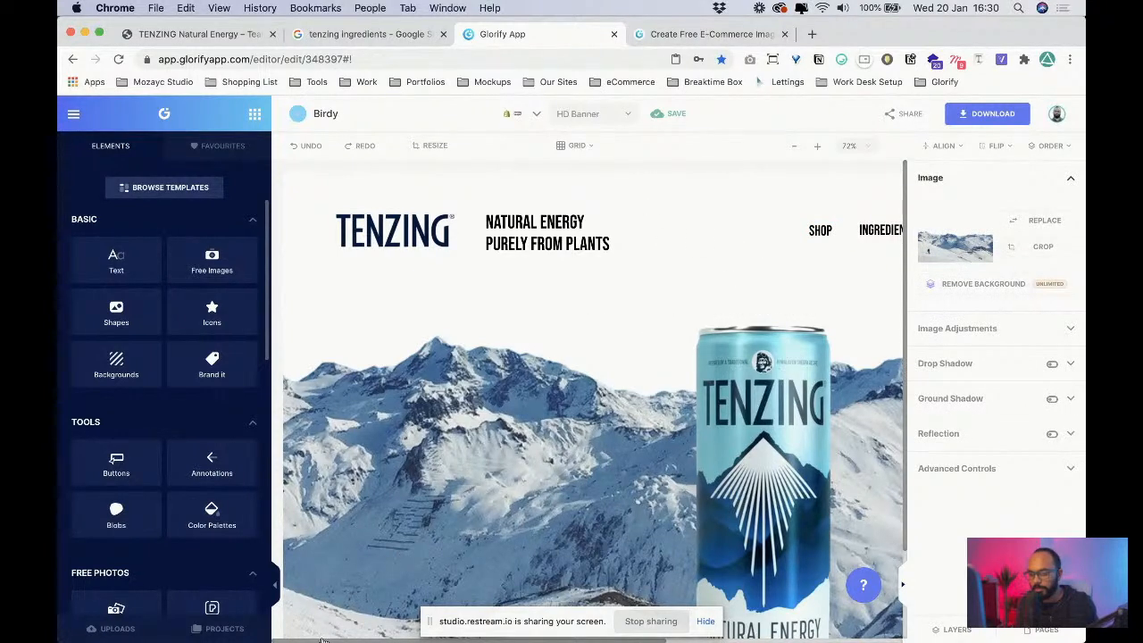
# - Move the STORY label further from INGREDIENTS, toward the cart icon
pyautogui.hscroll(2, 325, 638)
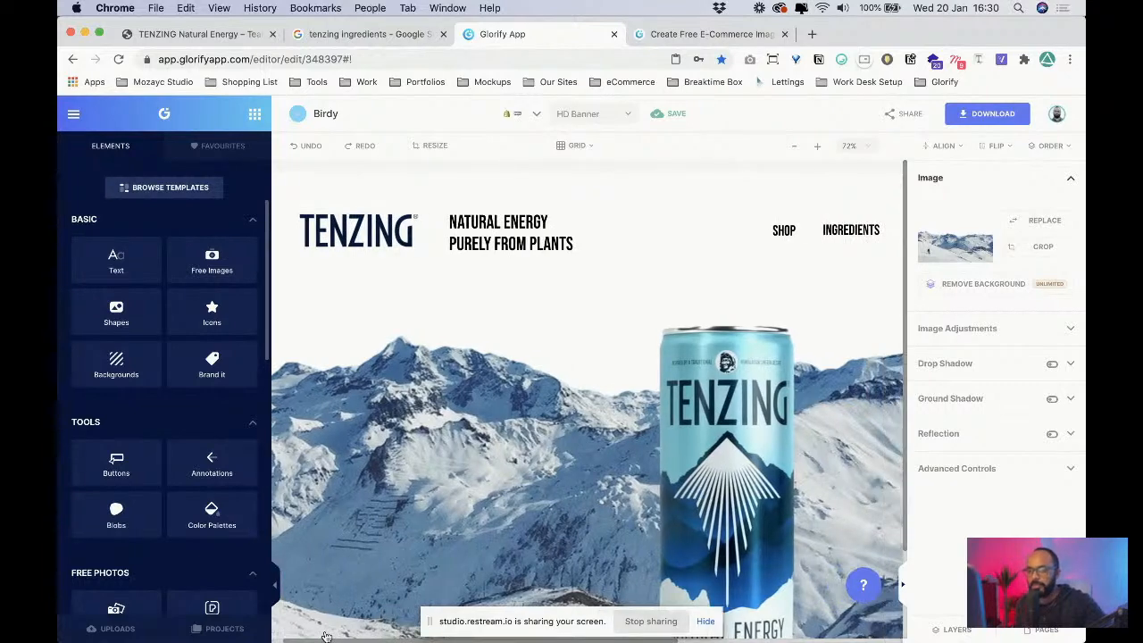
pyautogui.hscroll(10, 325, 636)
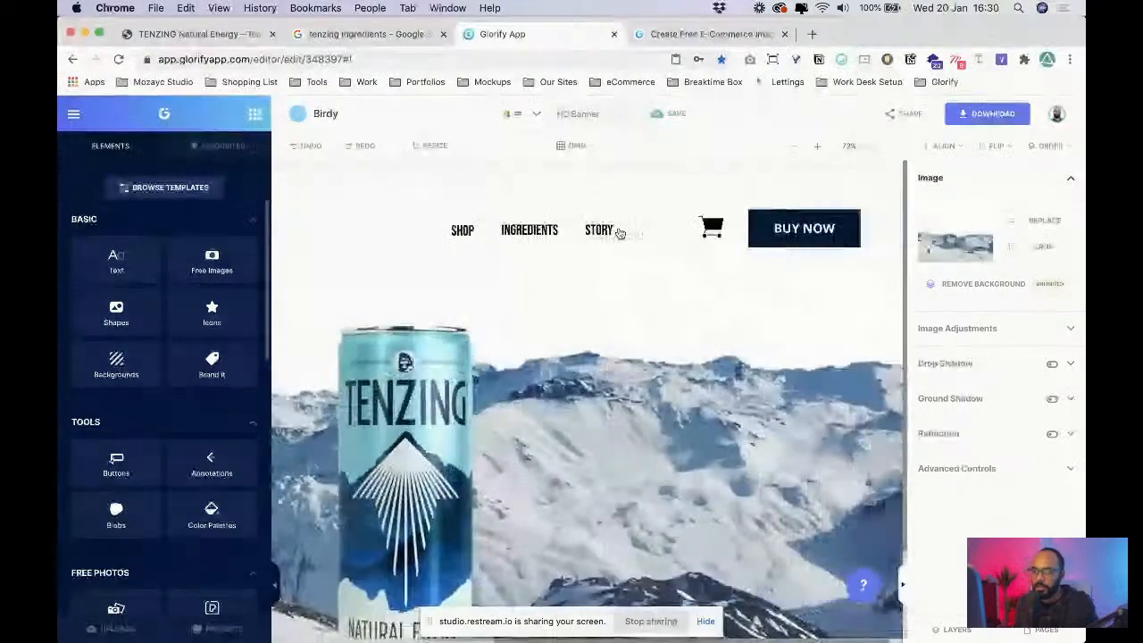
pyautogui.click(614, 229)
pyautogui.moveTo(626, 226); pyautogui.dragTo(627, 231)
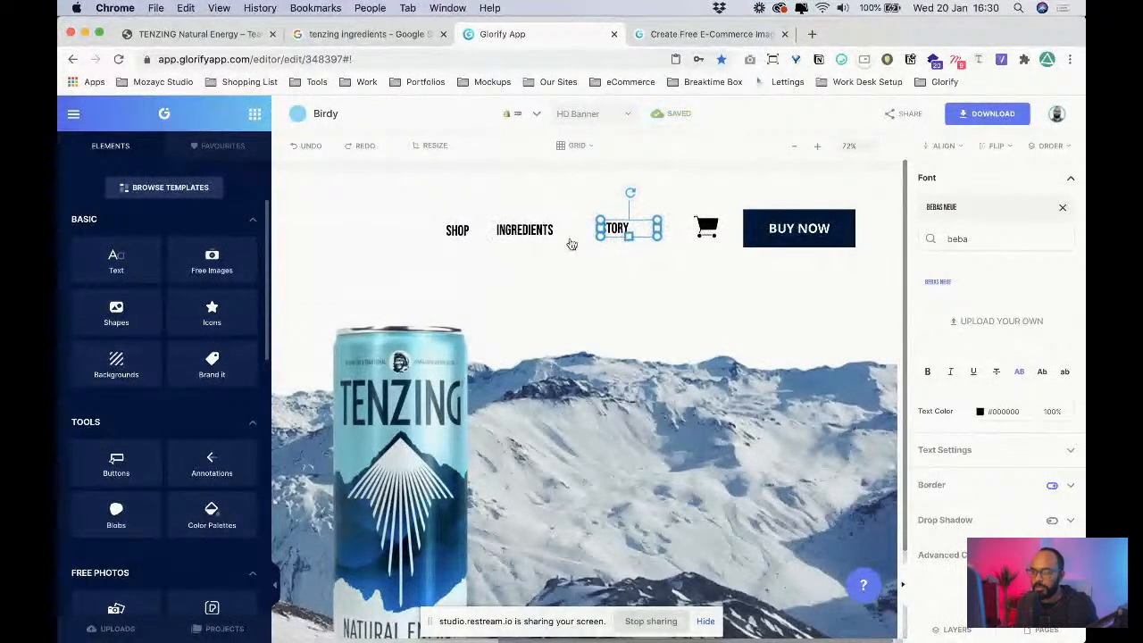
# - Align the SHOP, INGREDIENTS and STORY labels by their middles and shift them slightly as a set in the header
pyautogui.click(572, 244)
pyautogui.click(549, 235)
pyautogui.moveTo(405, 249); pyautogui.dragTo(525, 243)
pyautogui.click(525, 231)
pyautogui.keyDown('shift'); pyautogui.click(447, 232); pyautogui.keyUp('shift')
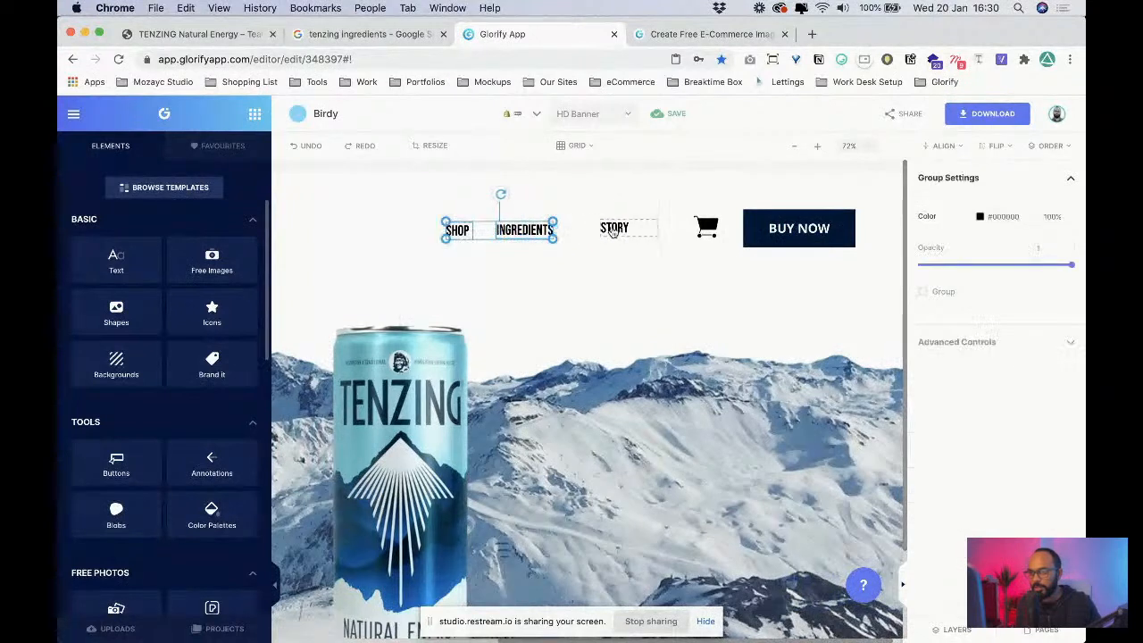
pyautogui.keyDown('shift'); pyautogui.click(615, 229); pyautogui.keyUp('shift')
pyautogui.click(945, 146)
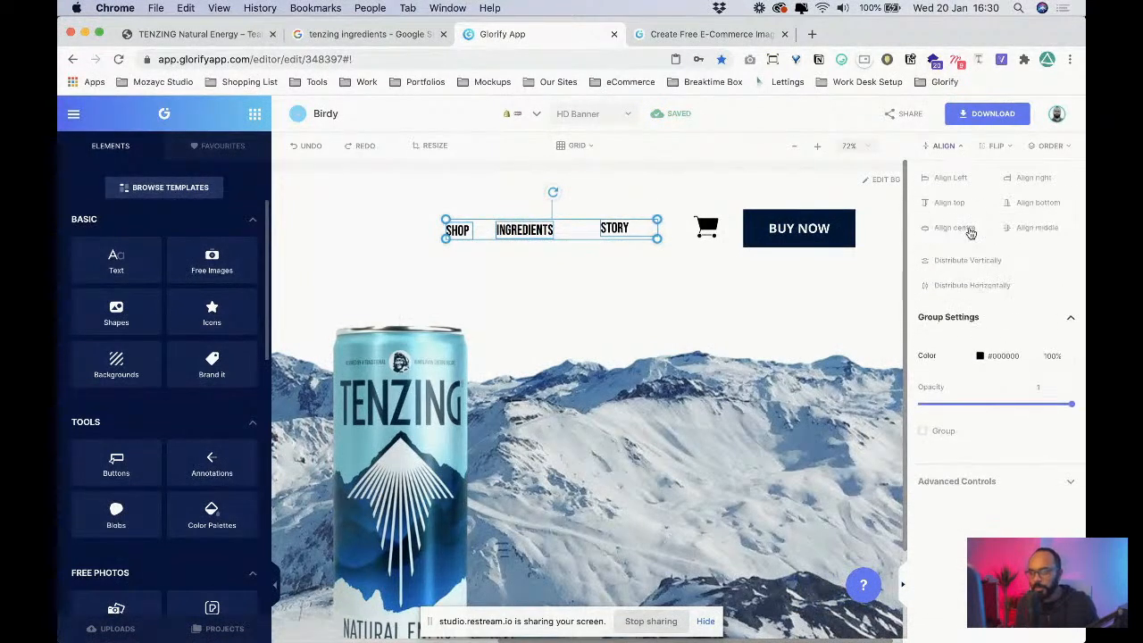
pyautogui.click(1033, 234)
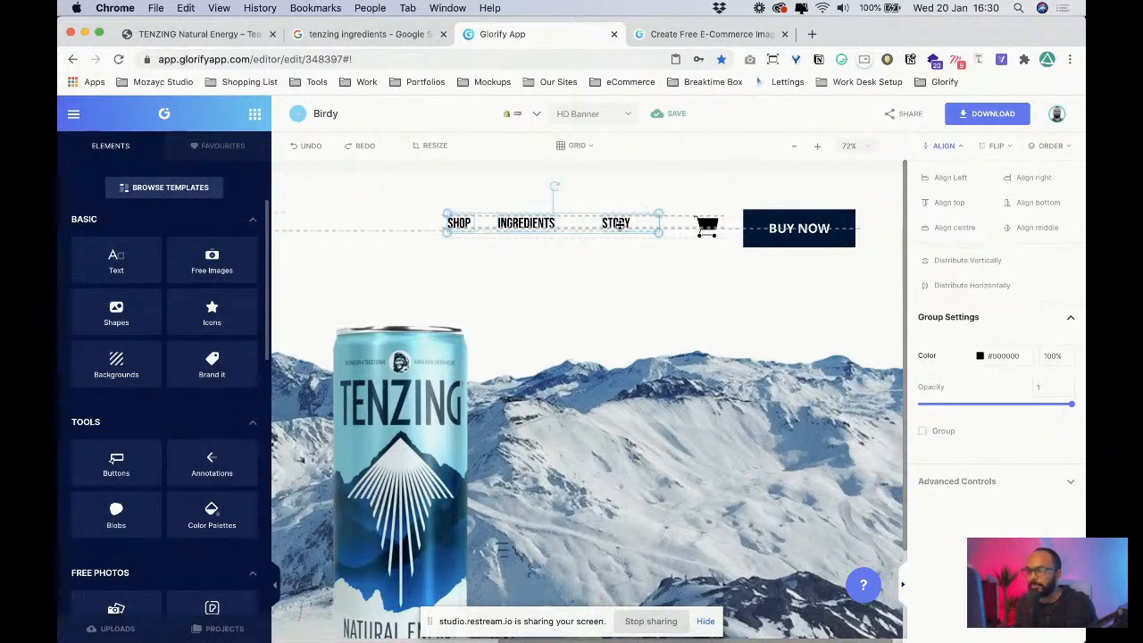
pyautogui.moveTo(620, 232); pyautogui.dragTo(622, 230)
# - Align the three menu labels, cart icon and BUY NOW button by their middles, and nudge the cart slightly toward the button
pyautogui.keyDown('shift'); pyautogui.click(705, 228); pyautogui.keyUp('shift')
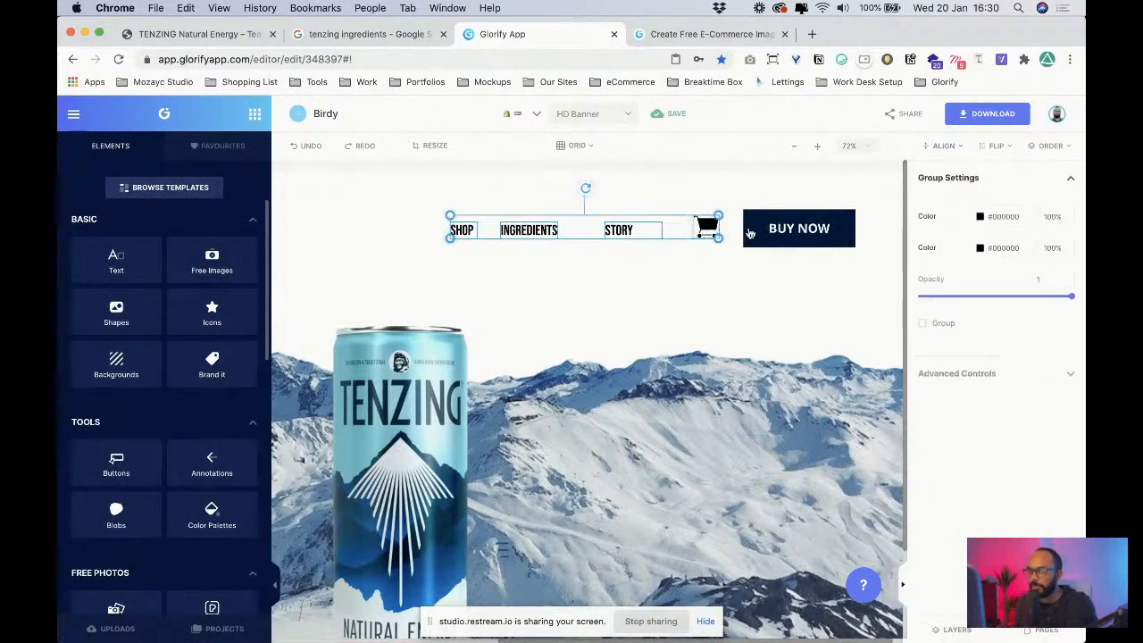
pyautogui.keyDown('shift'); pyautogui.click(798, 229); pyautogui.keyUp('shift')
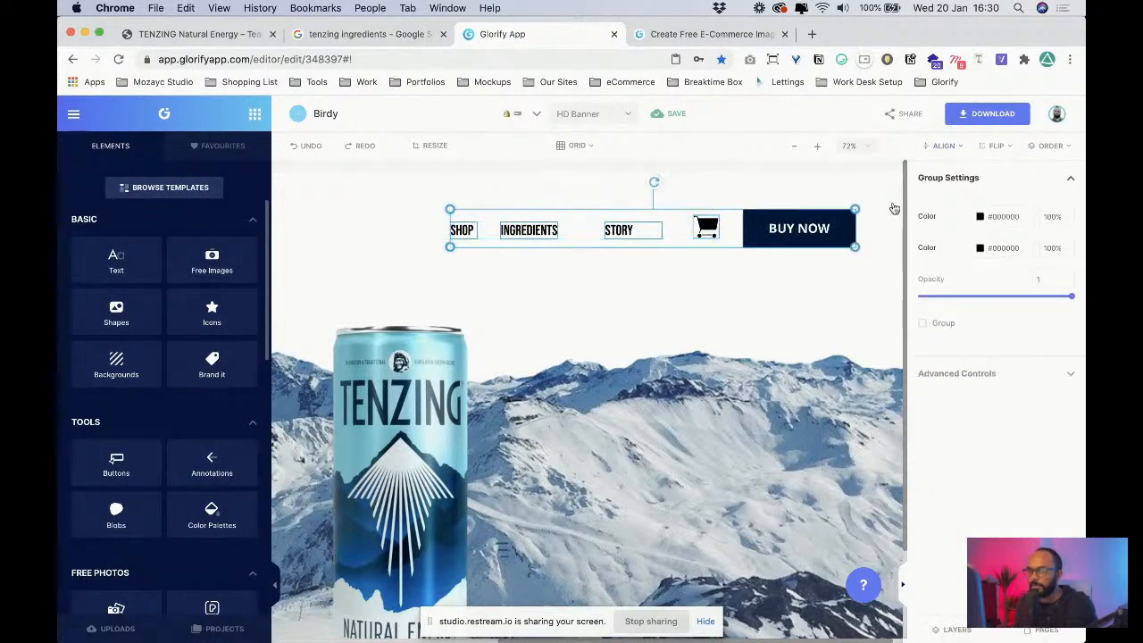
pyautogui.click(944, 145)
pyautogui.click(1029, 228)
pyautogui.click(742, 251)
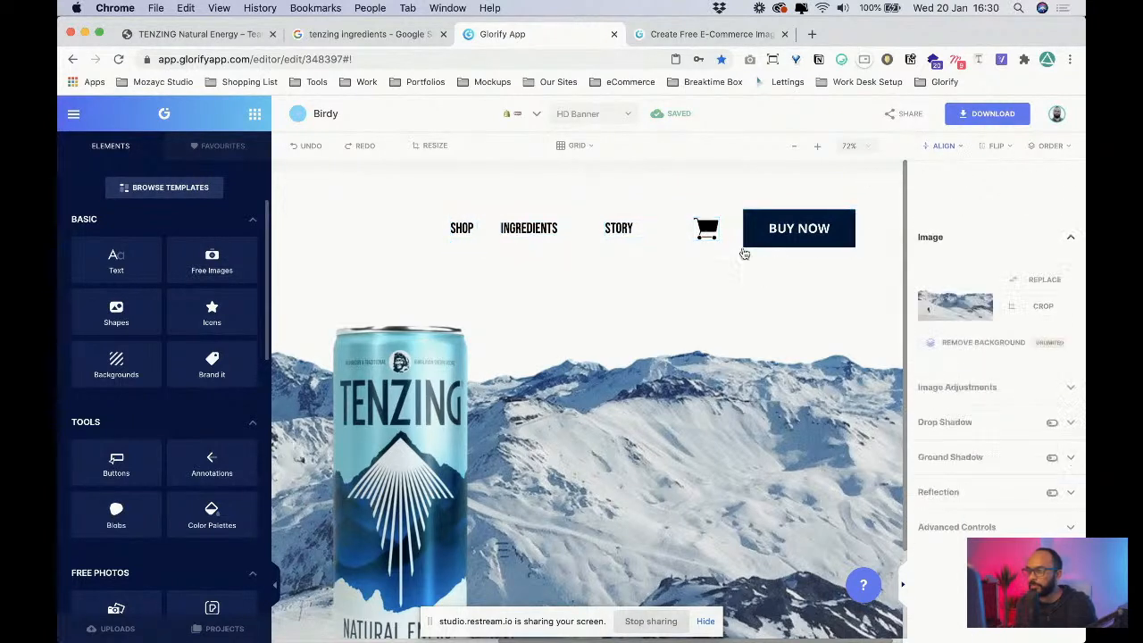
pyautogui.click(704, 230)
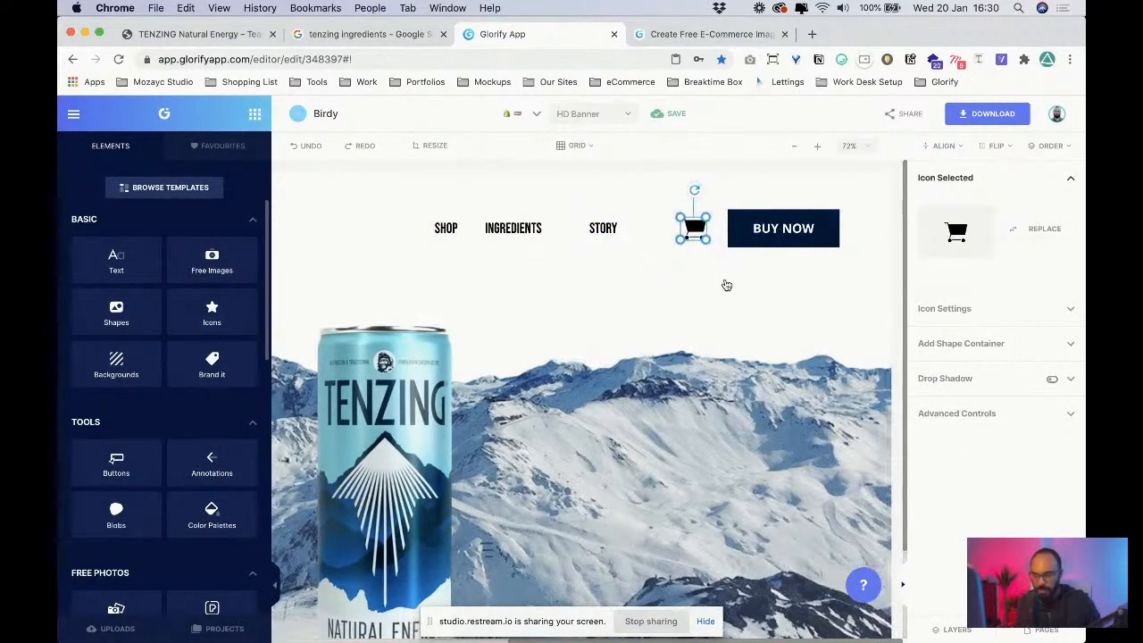
pyautogui.click(729, 287)
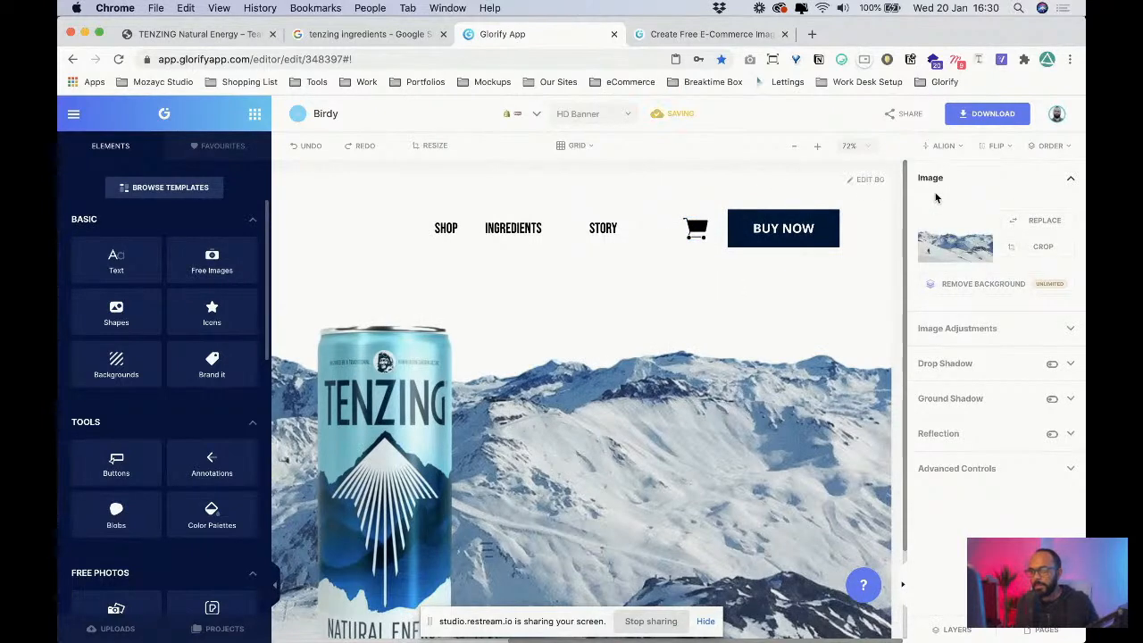
# - Review the whole banner in view at 35% zoom and compare it with the hero section on the TENZING website
pyautogui.click(848, 146)
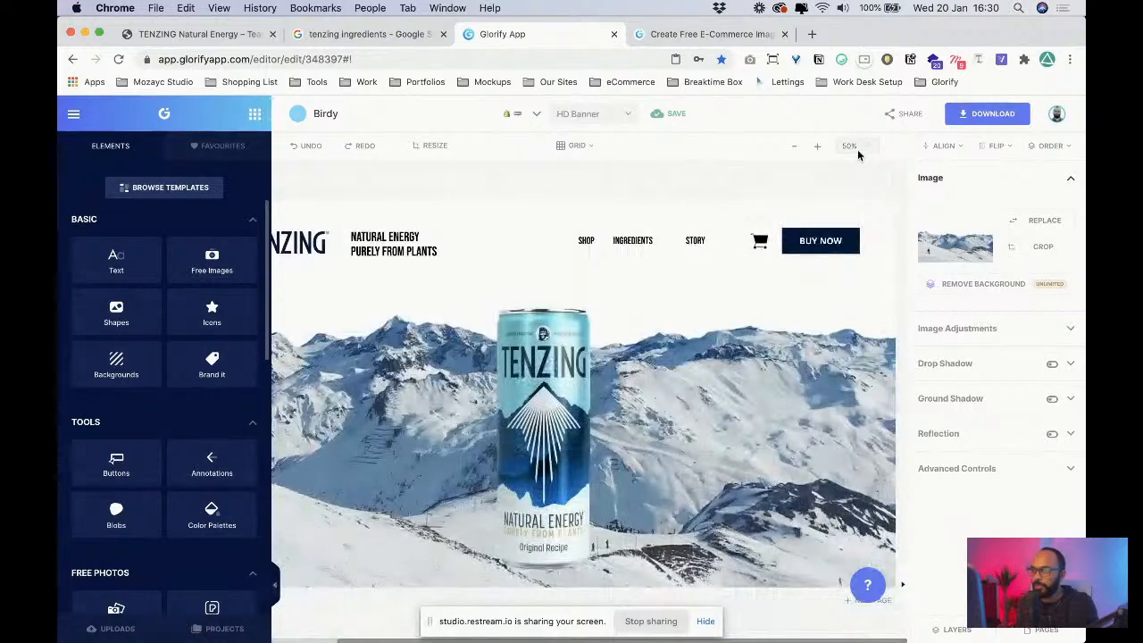
pyautogui.click(858, 149)
pyautogui.click(851, 133)
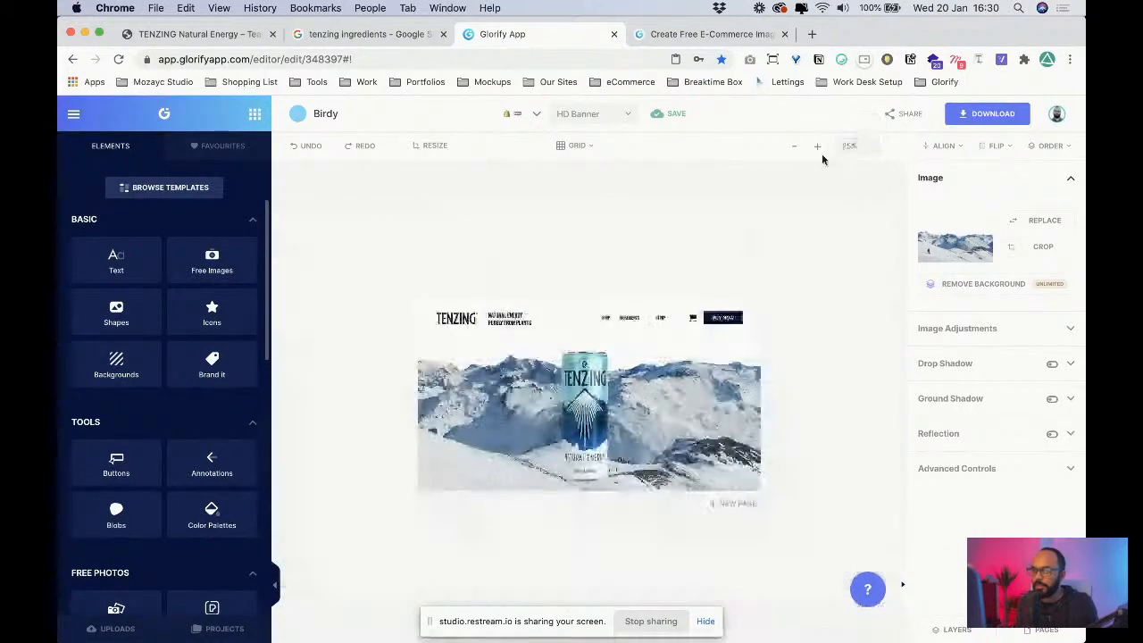
pyautogui.press('super+equal')
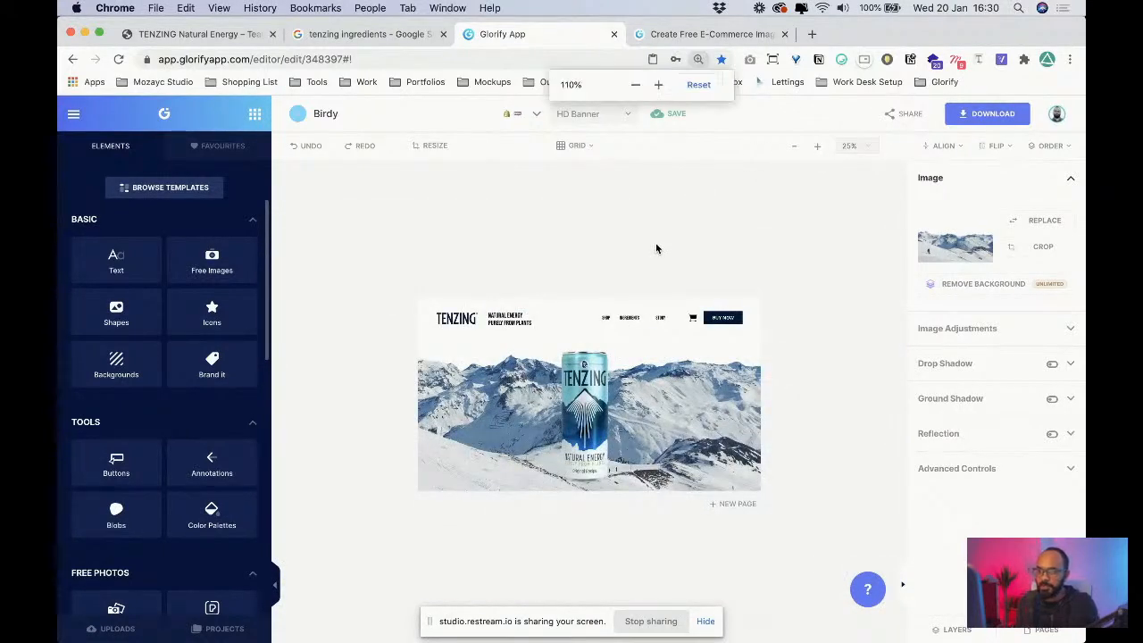
pyautogui.press('super+minus')
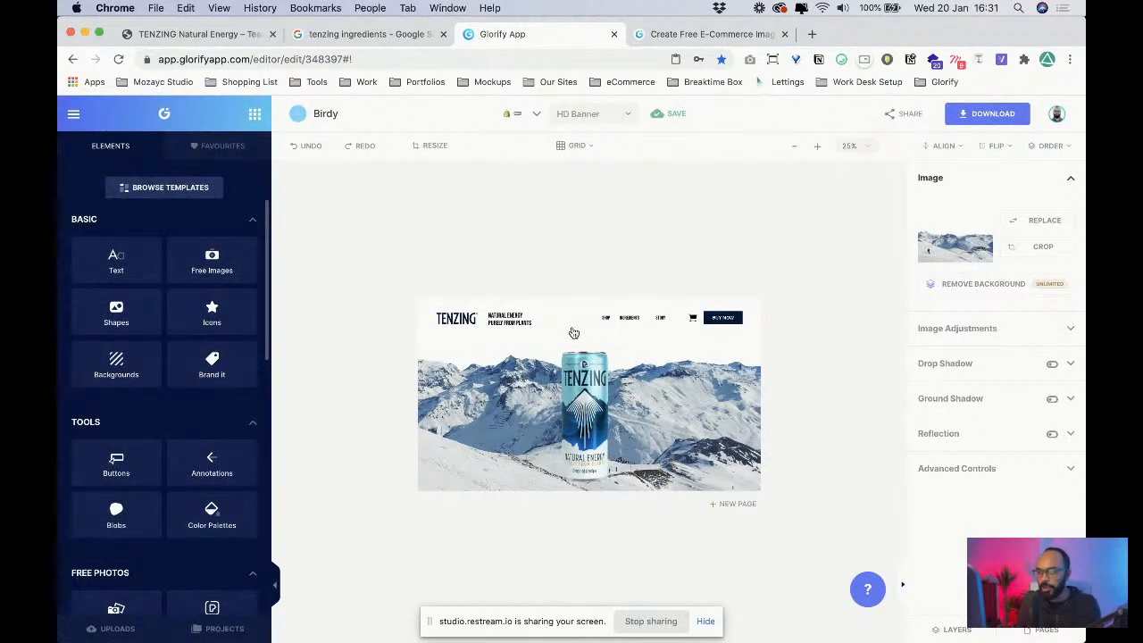
pyautogui.press('super+equal')
pyautogui.press('super+equal')
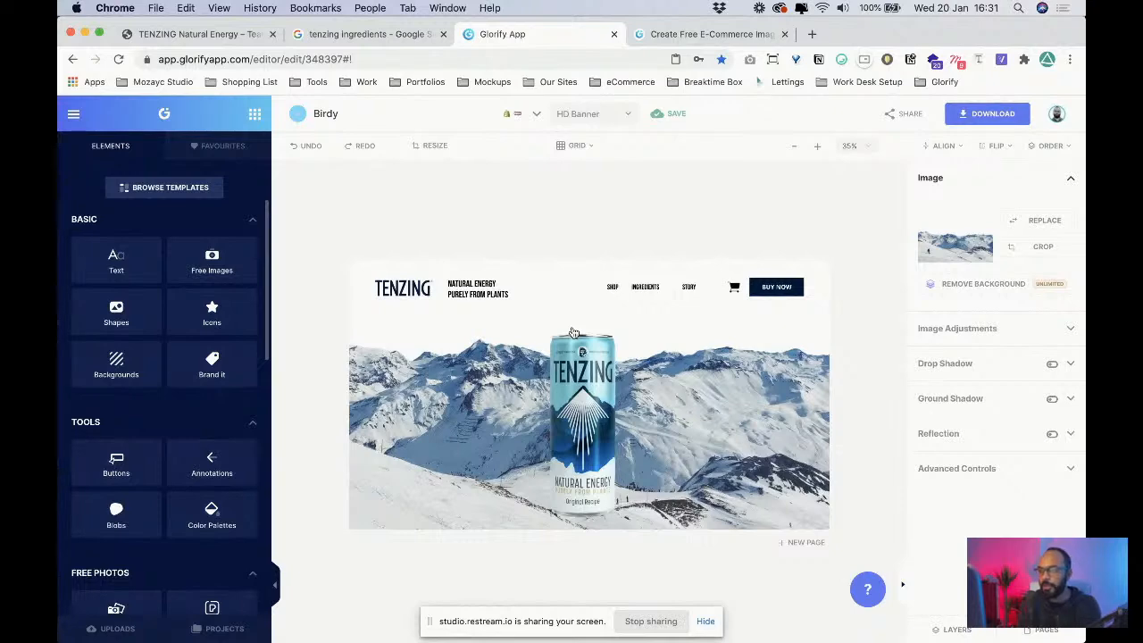
pyautogui.click(230, 40)
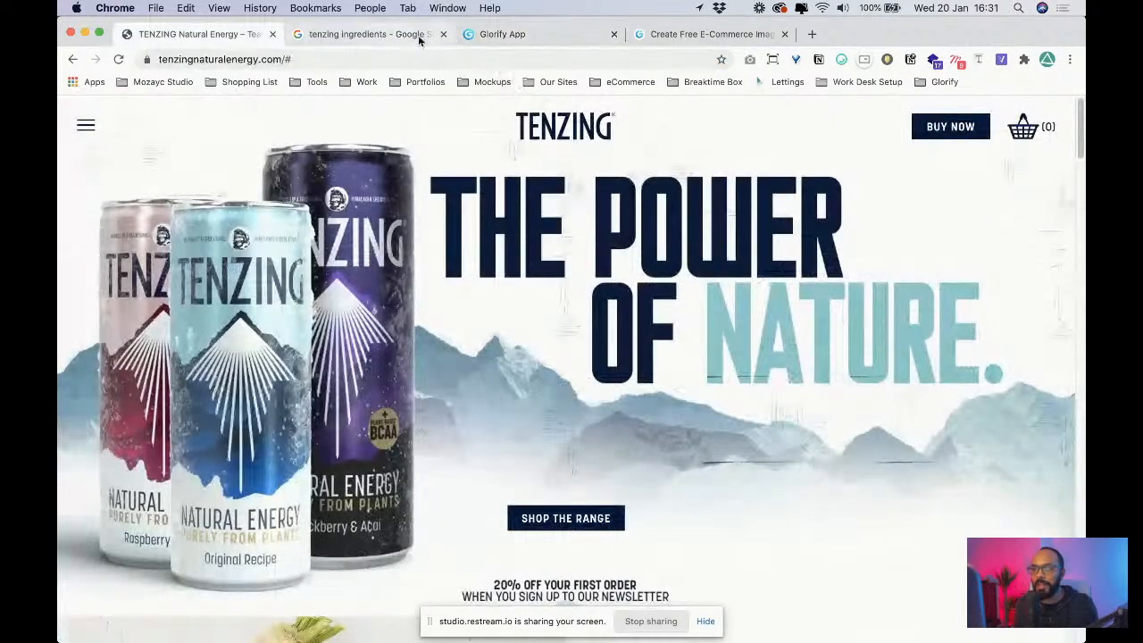
pyautogui.click(518, 33)
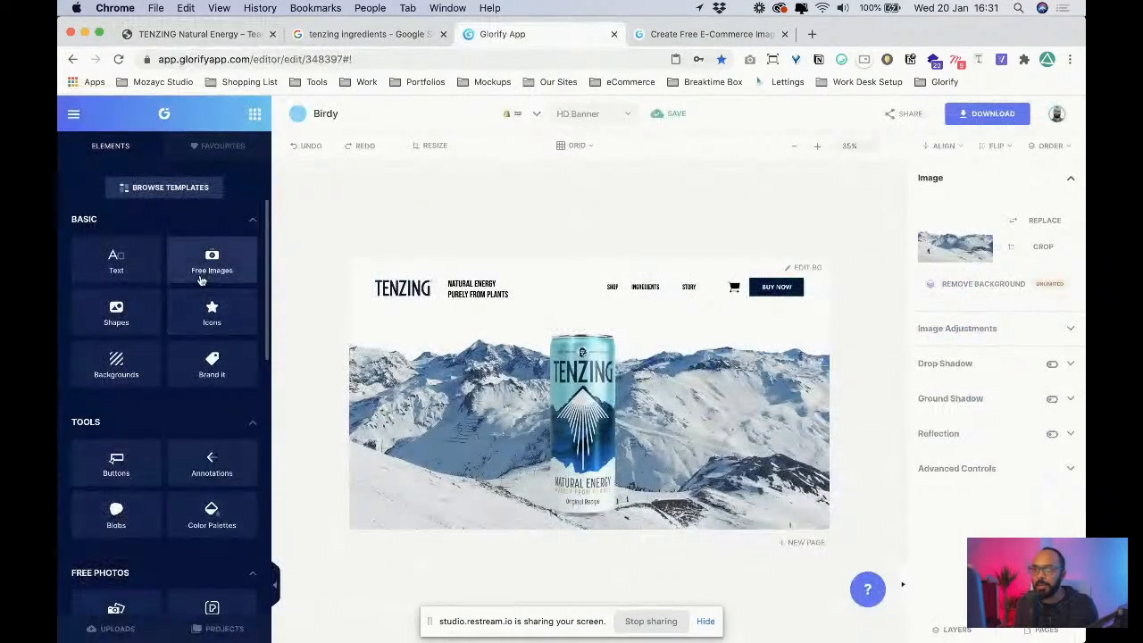
# - Add a basic square shape over the lower part of the banner and stretch it across the full banner width
pyautogui.click(116, 313)
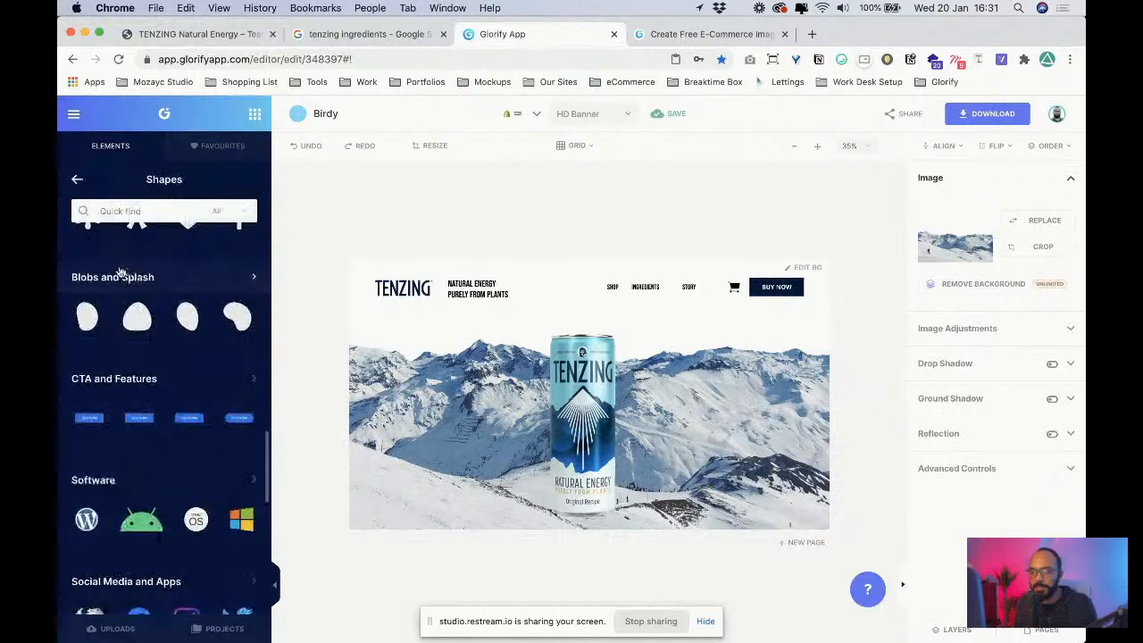
pyautogui.scroll(3, 114, 295)
pyautogui.scroll(5, 115, 295)
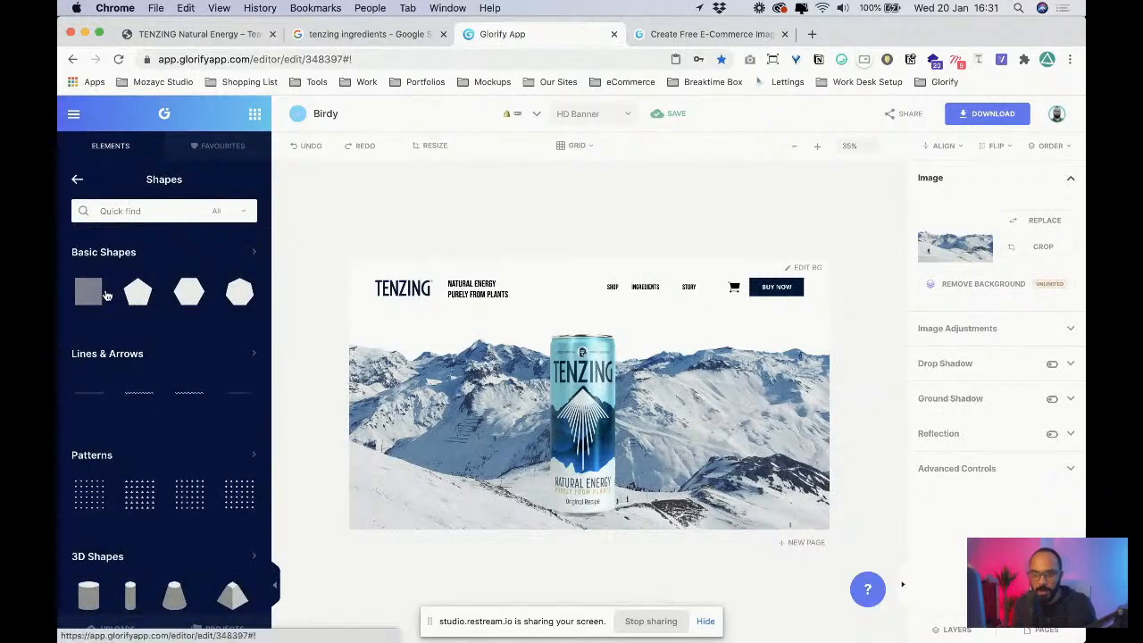
pyautogui.moveTo(89, 292); pyautogui.dragTo(401, 451)
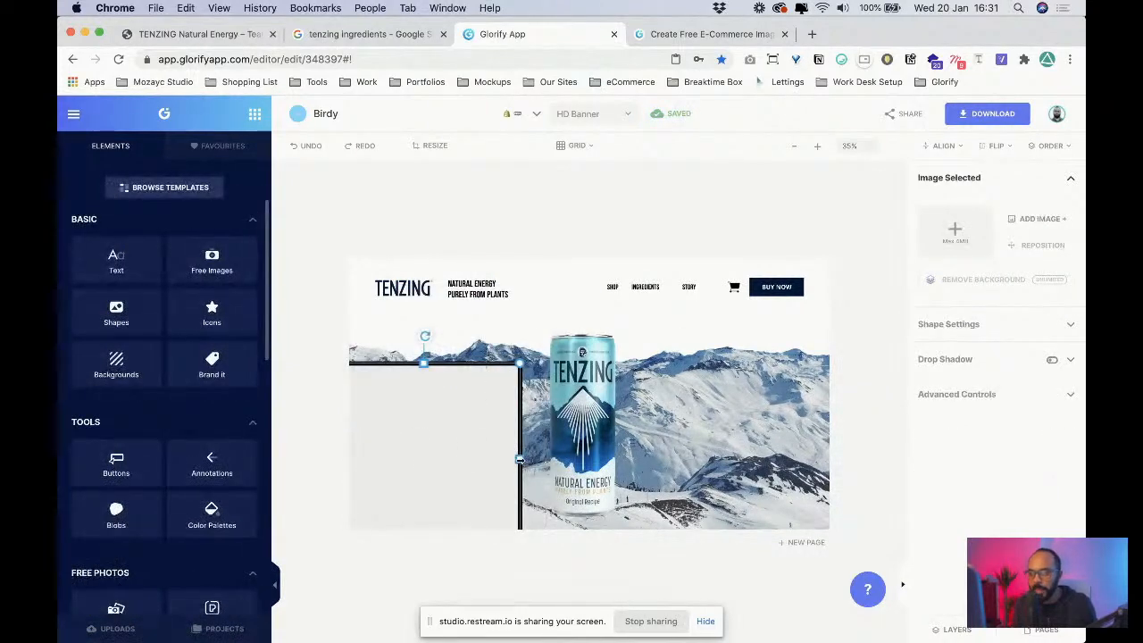
pyautogui.moveTo(523, 459); pyautogui.dragTo(848, 471)
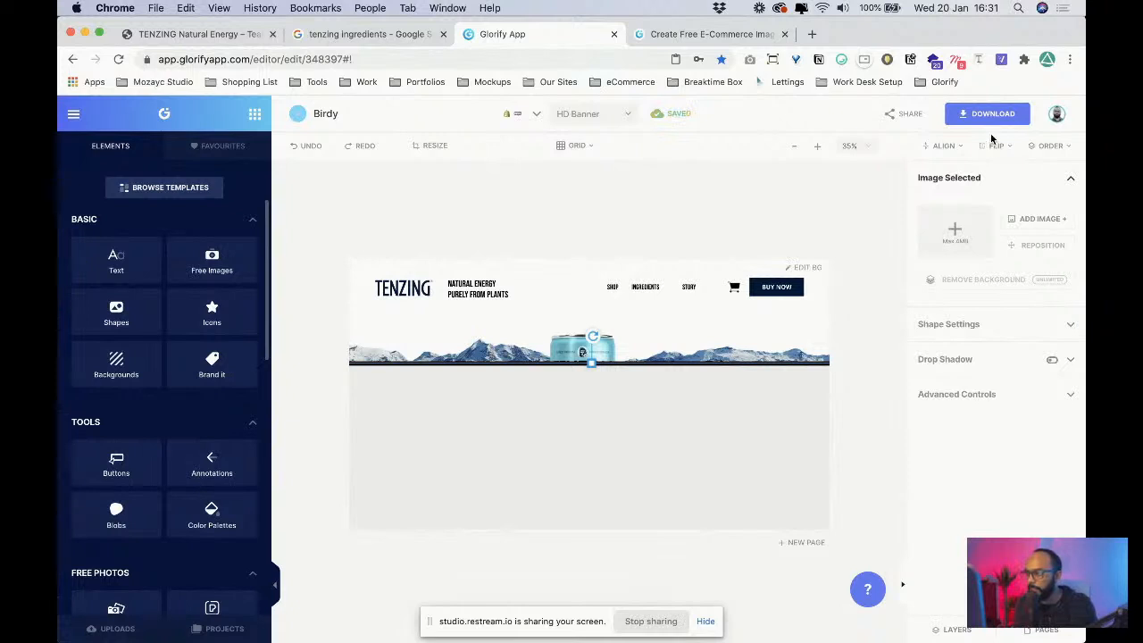
# - Layer the rectangle between the can and the mountain photo, and set its border thickness to 0
pyautogui.click(1050, 146)
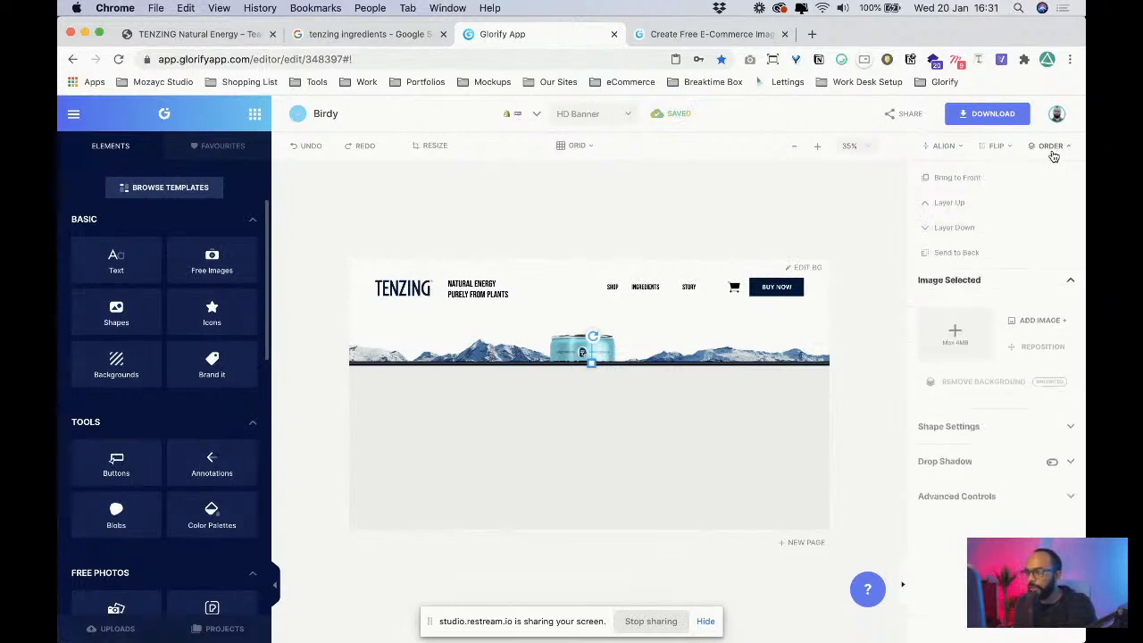
pyautogui.click(953, 228)
pyautogui.click(950, 203)
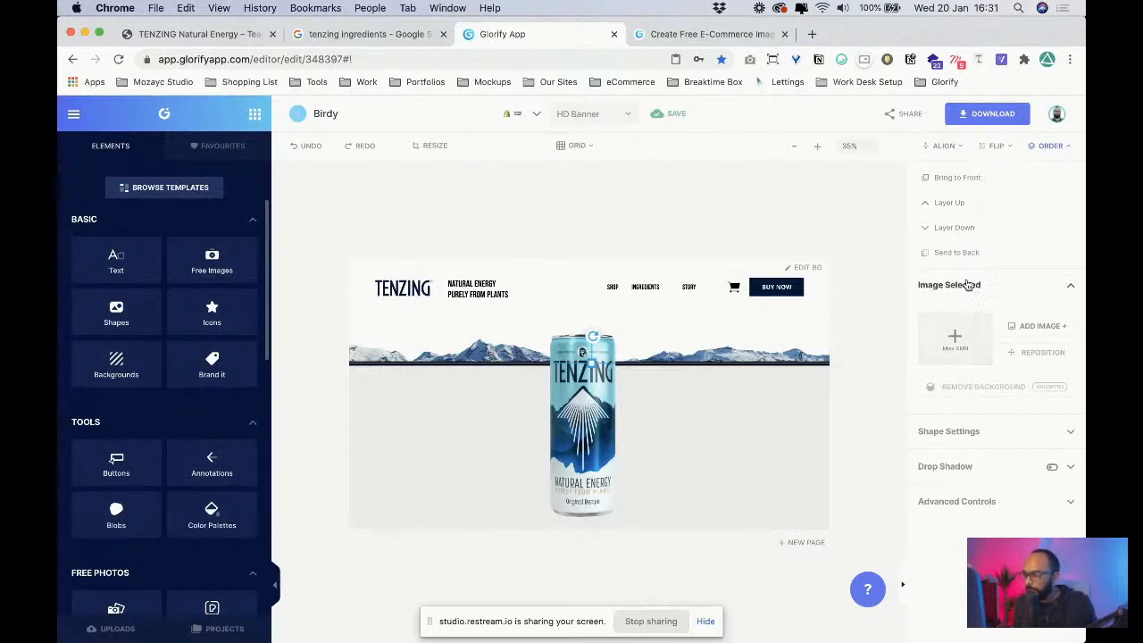
pyautogui.click(1043, 146)
pyautogui.click(945, 323)
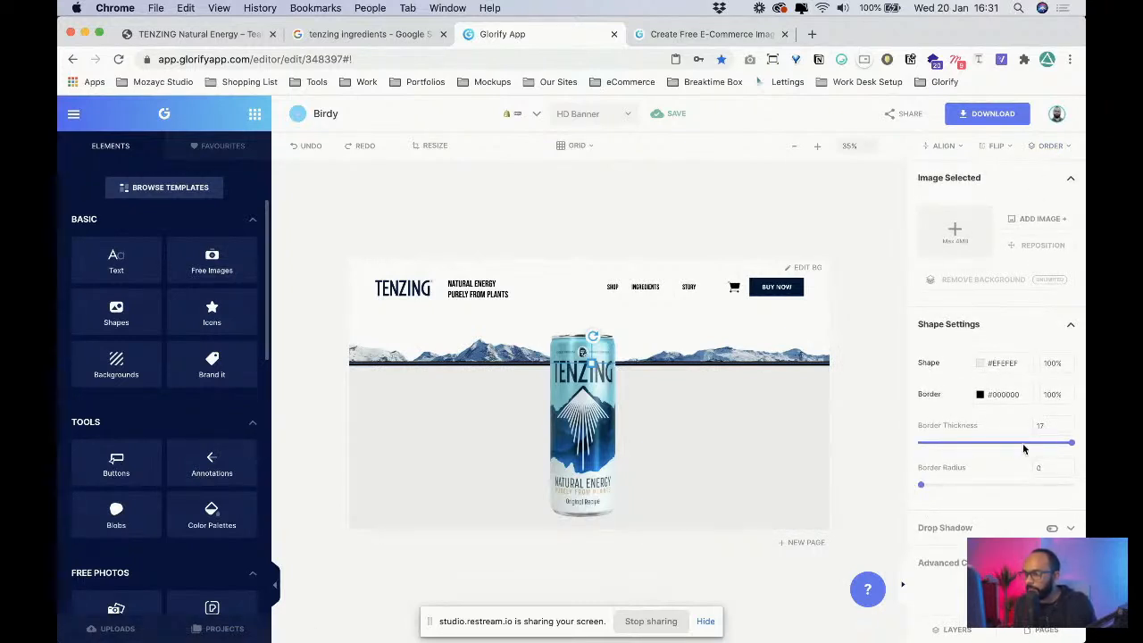
pyautogui.moveTo(1074, 446); pyautogui.dragTo(835, 436)
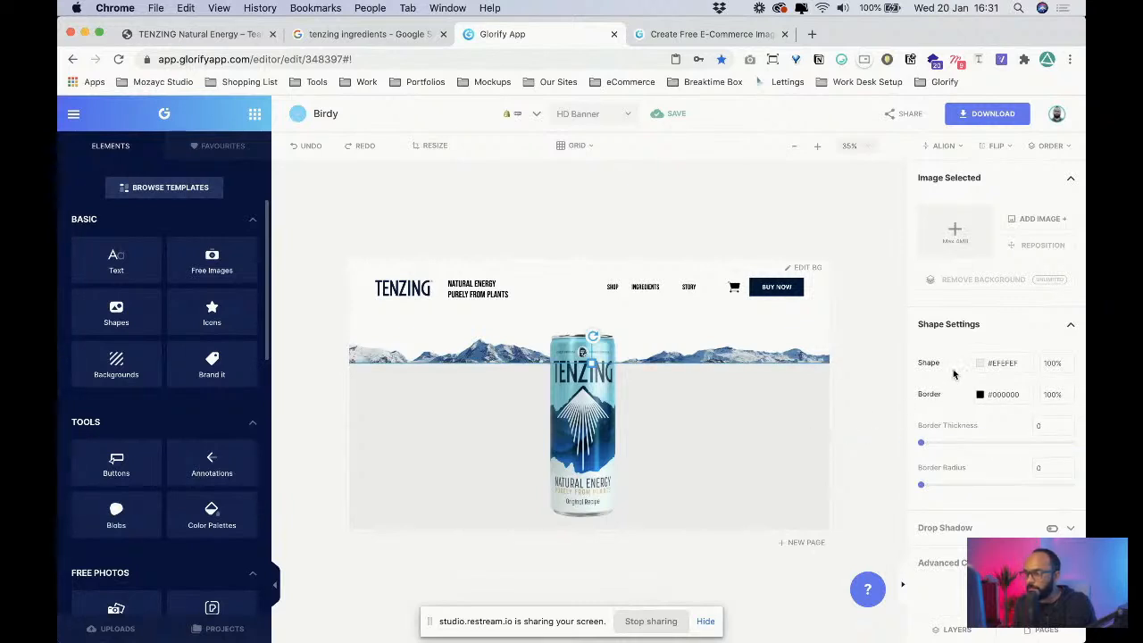
# - Give the rectangle a vertical gradient fill with both colour stops set to white (#FFFFFF)
pyautogui.click(981, 363)
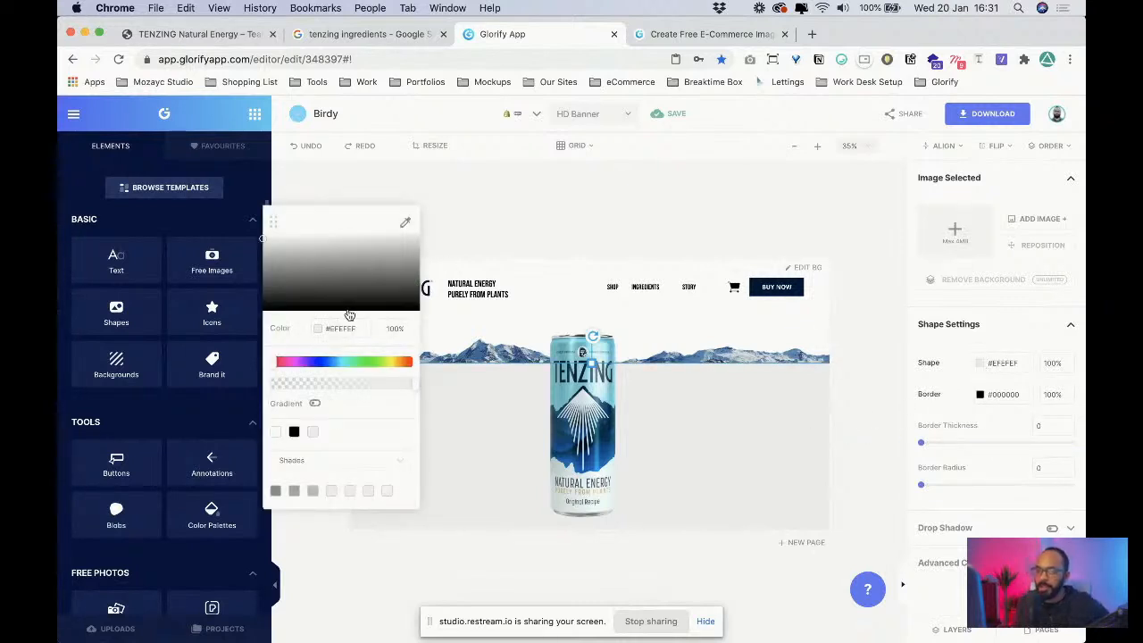
pyautogui.click(314, 402)
pyautogui.click(372, 419)
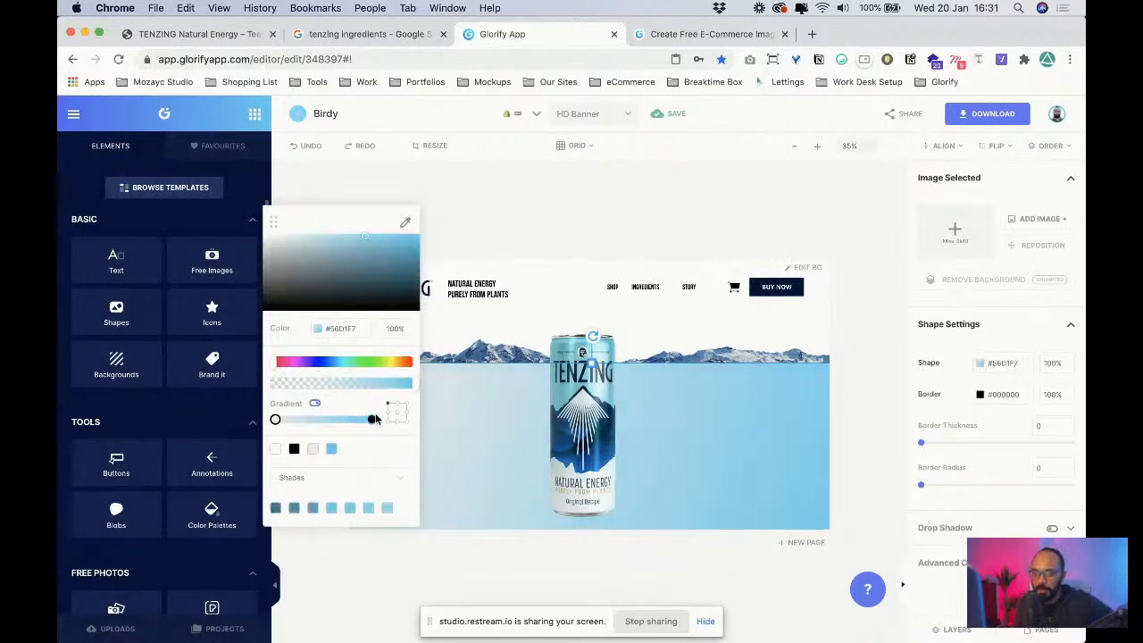
pyautogui.moveTo(342, 290)
pyautogui.mouseDown()
pyautogui.moveTo(227, 188)
pyautogui.moveTo(209, 188)
pyautogui.mouseUp()
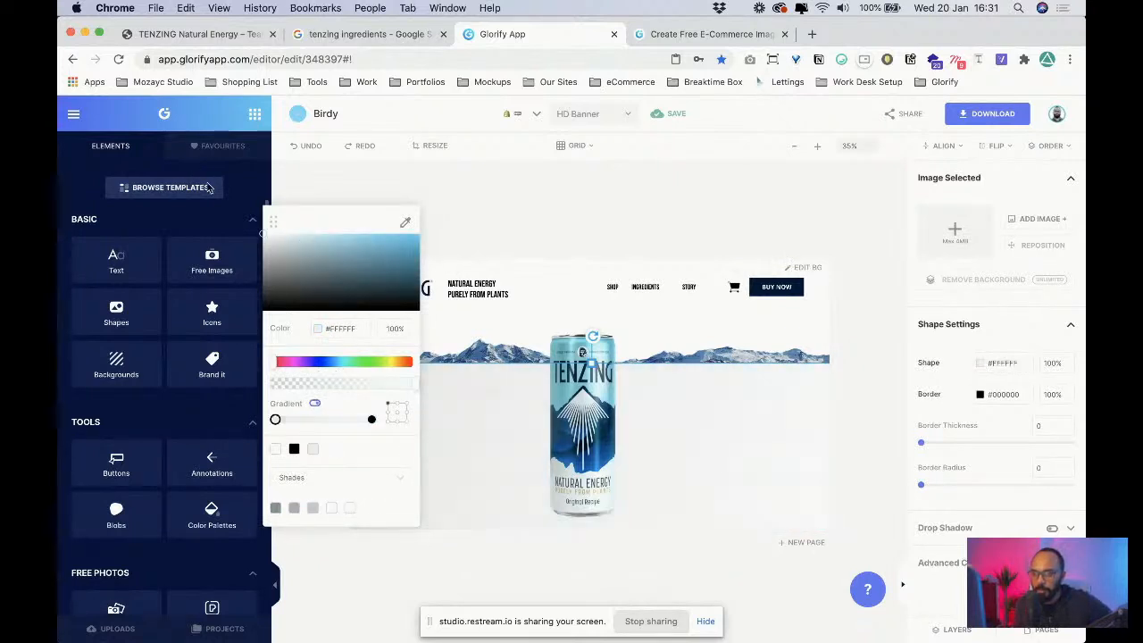
pyautogui.click(276, 419)
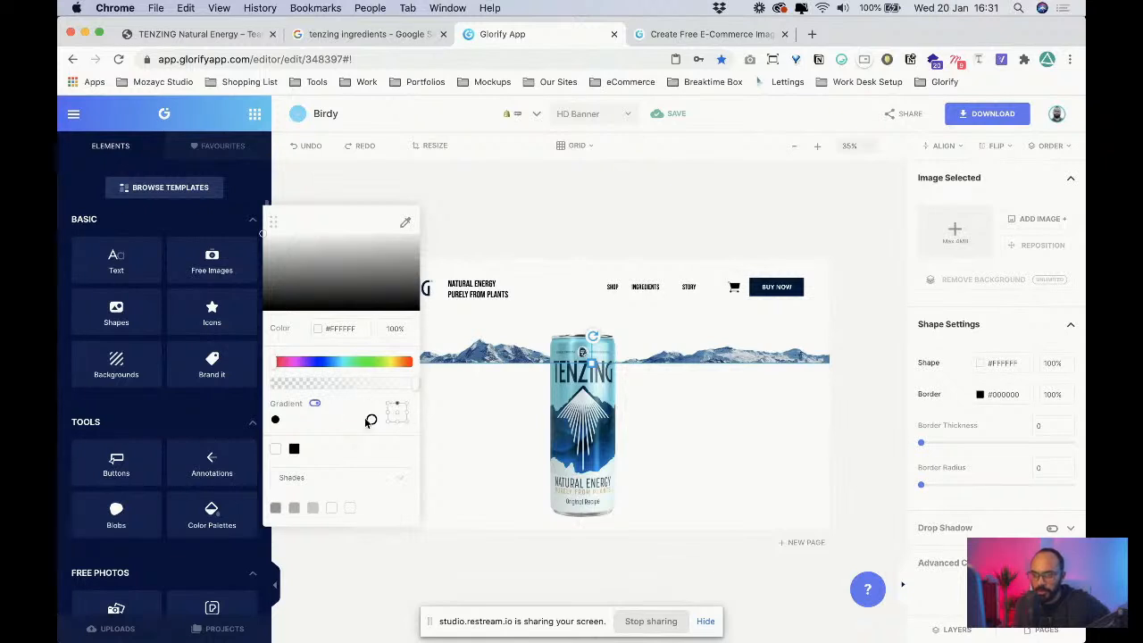
pyautogui.click(370, 420)
pyautogui.click(446, 393)
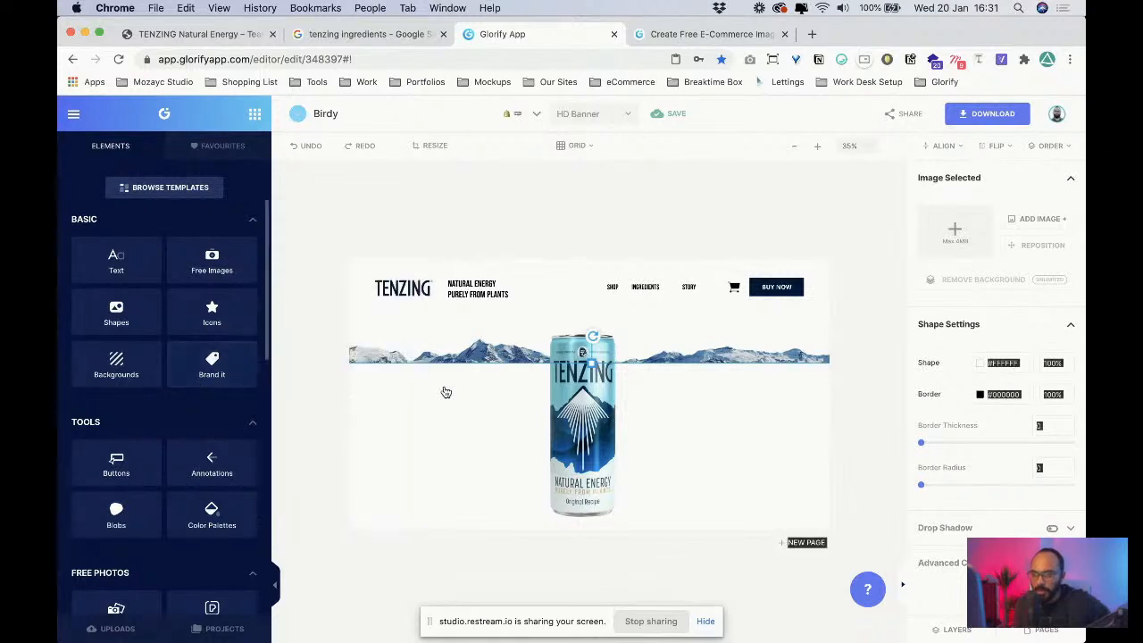
# - Make one white gradient stop transparent so the rectangle fades downward into solid white, and shift that stop inward
pyautogui.click(982, 363)
pyautogui.moveTo(381, 383); pyautogui.dragTo(241, 386)
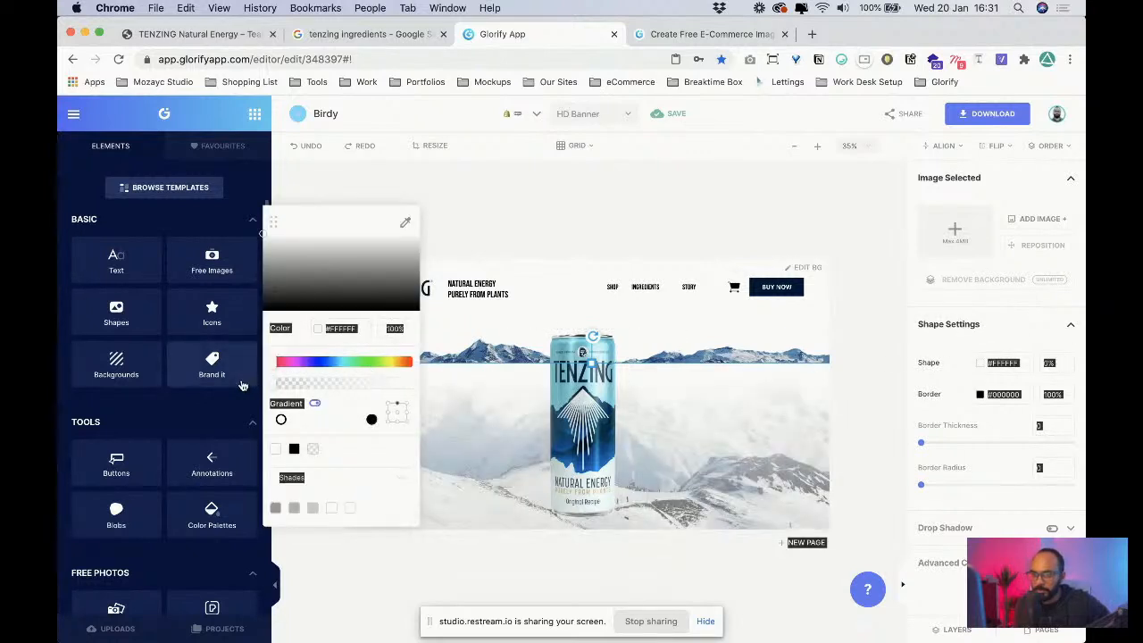
pyautogui.click(397, 425)
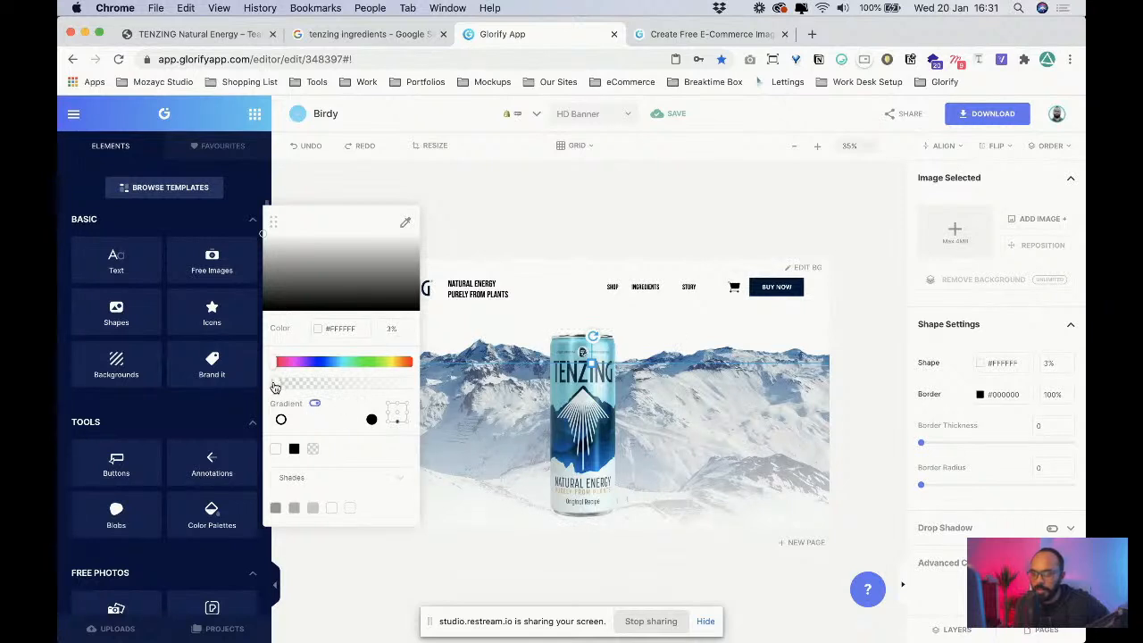
pyautogui.moveTo(280, 419); pyautogui.dragTo(321, 427)
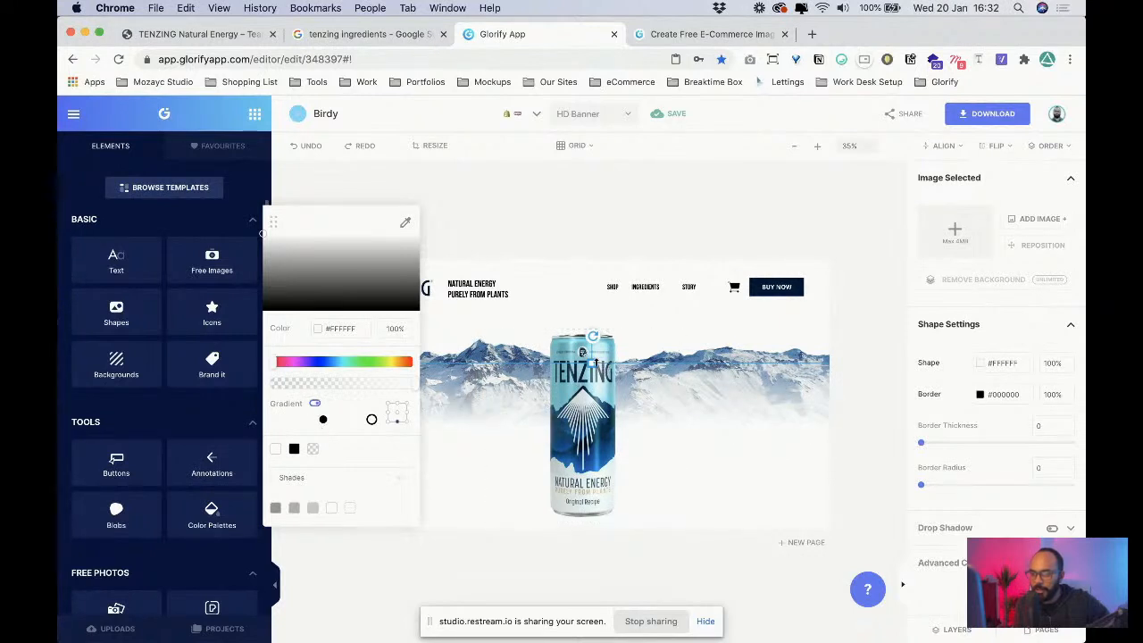
# - Move the can slightly higher in the banner
pyautogui.click(674, 389)
pyautogui.click(676, 390)
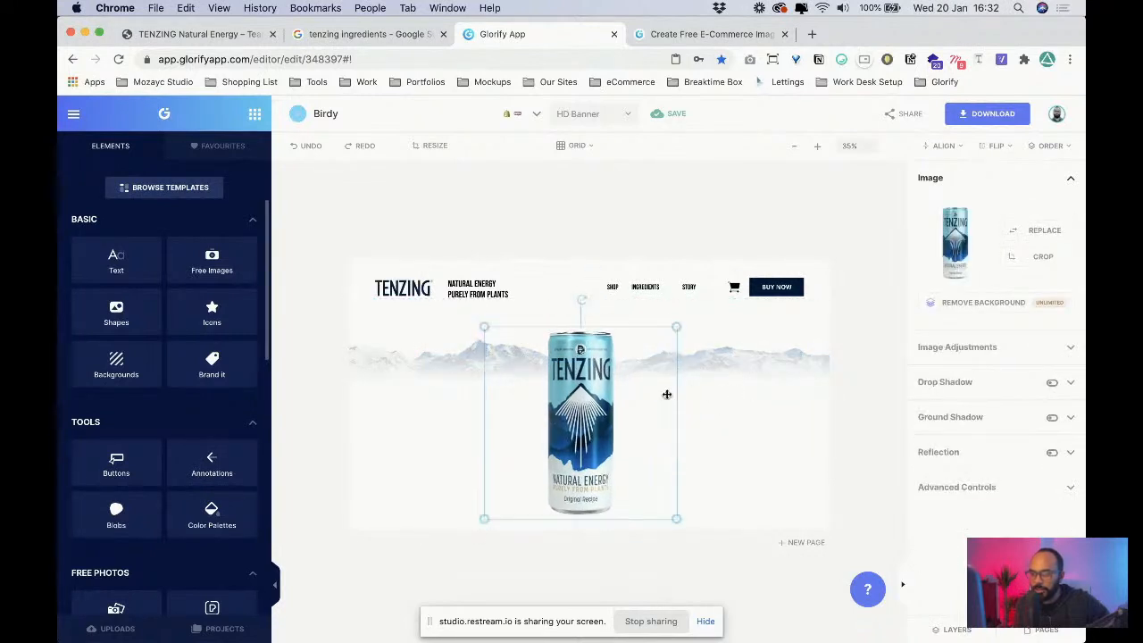
pyautogui.moveTo(666, 393)
pyautogui.mouseDown()
pyautogui.moveTo(664, 385)
pyautogui.moveTo(669, 392)
pyautogui.mouseUp()
# - Extend the white fade rectangle upward and reposition it so the mountain peaks stay clear and the lower slopes fade out
pyautogui.click(746, 442)
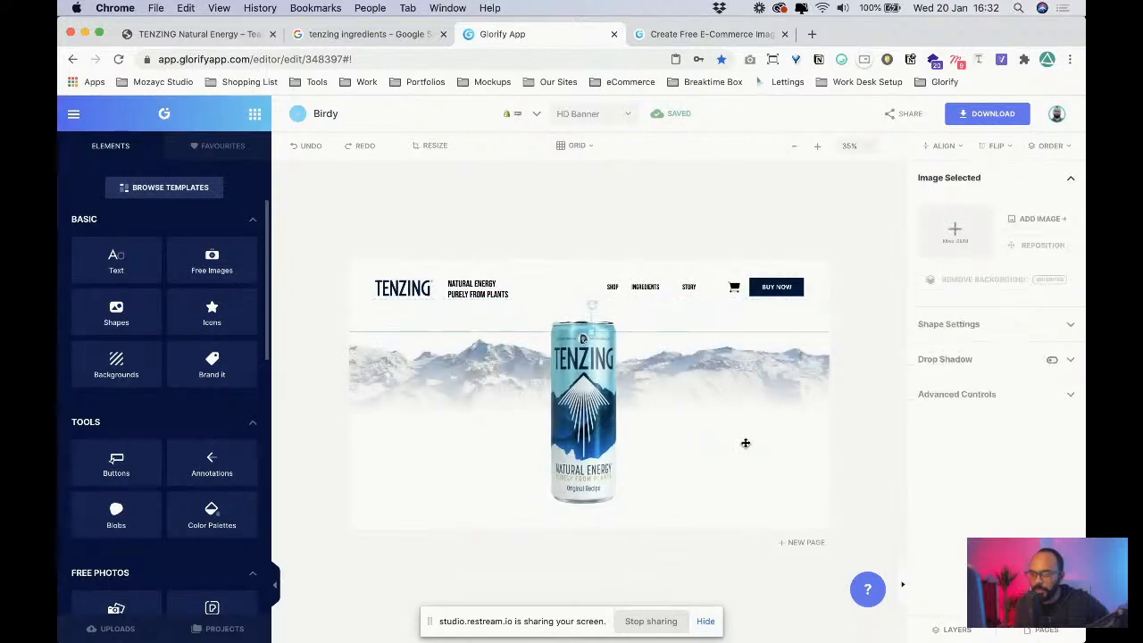
pyautogui.moveTo(745, 443); pyautogui.dragTo(747, 452)
pyautogui.moveTo(593, 344); pyautogui.dragTo(594, 323)
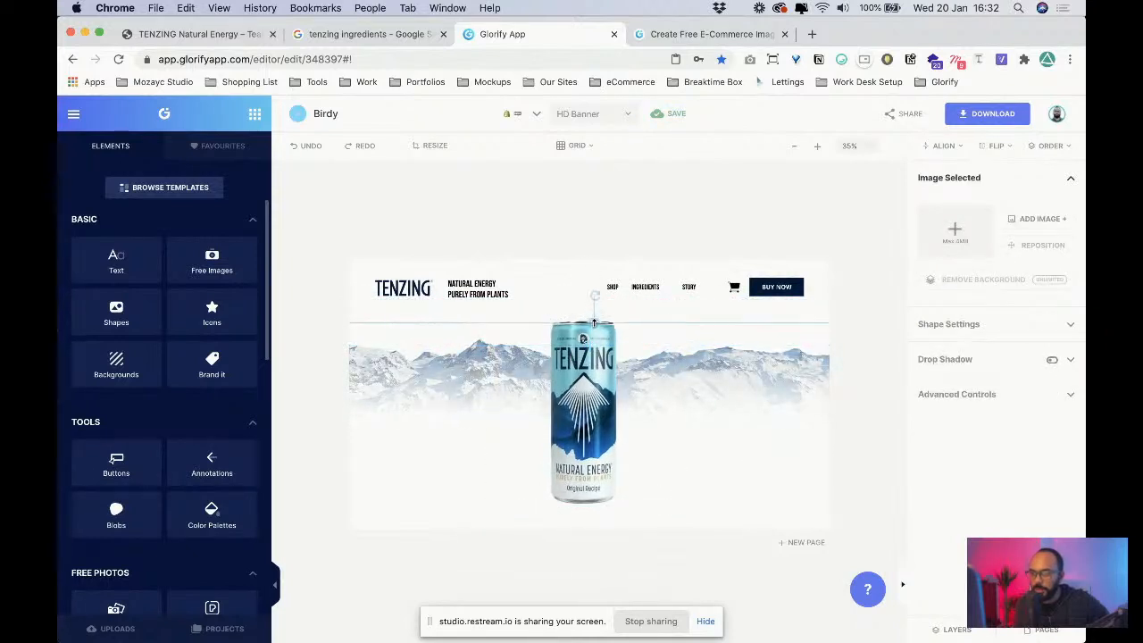
pyautogui.moveTo(740, 414); pyautogui.dragTo(745, 437)
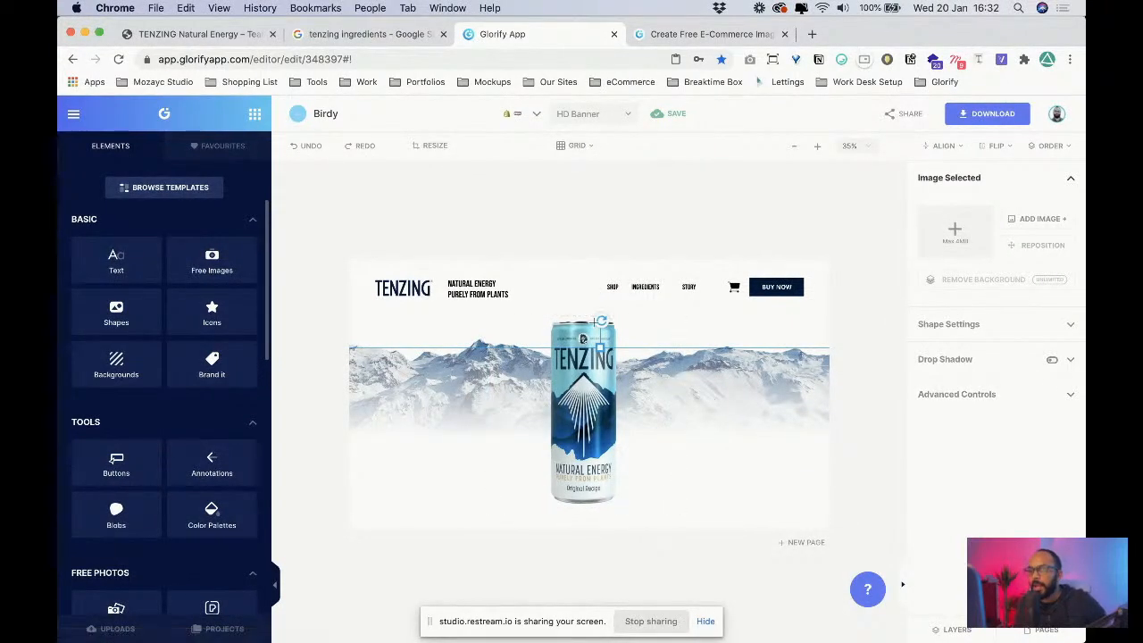
pyautogui.moveTo(598, 347); pyautogui.dragTo(604, 275)
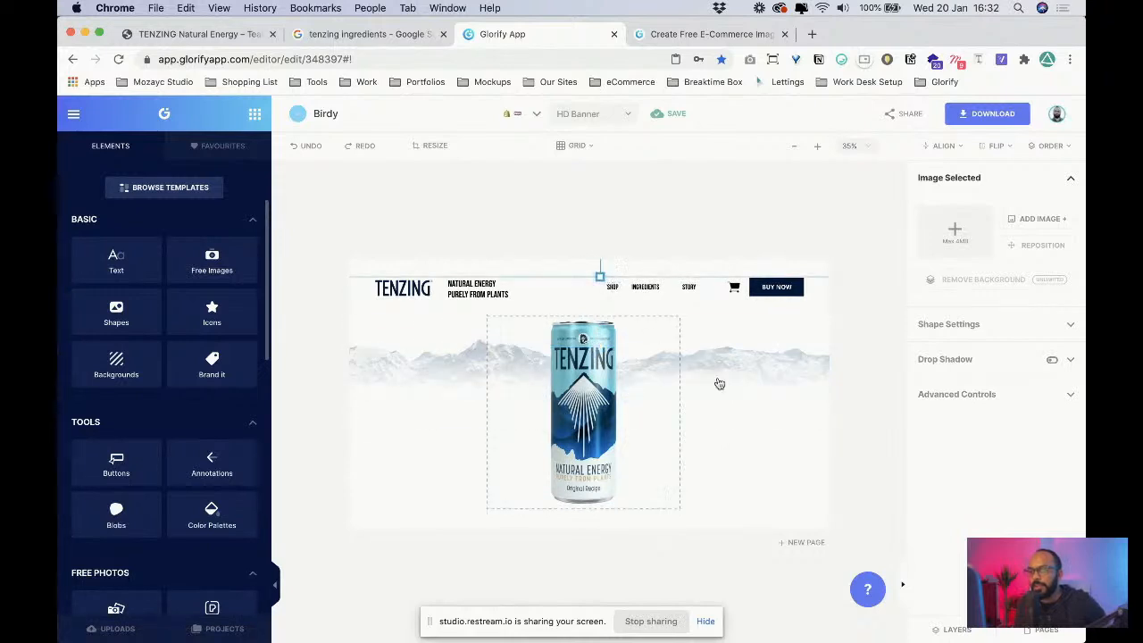
pyautogui.moveTo(755, 395); pyautogui.dragTo(757, 448)
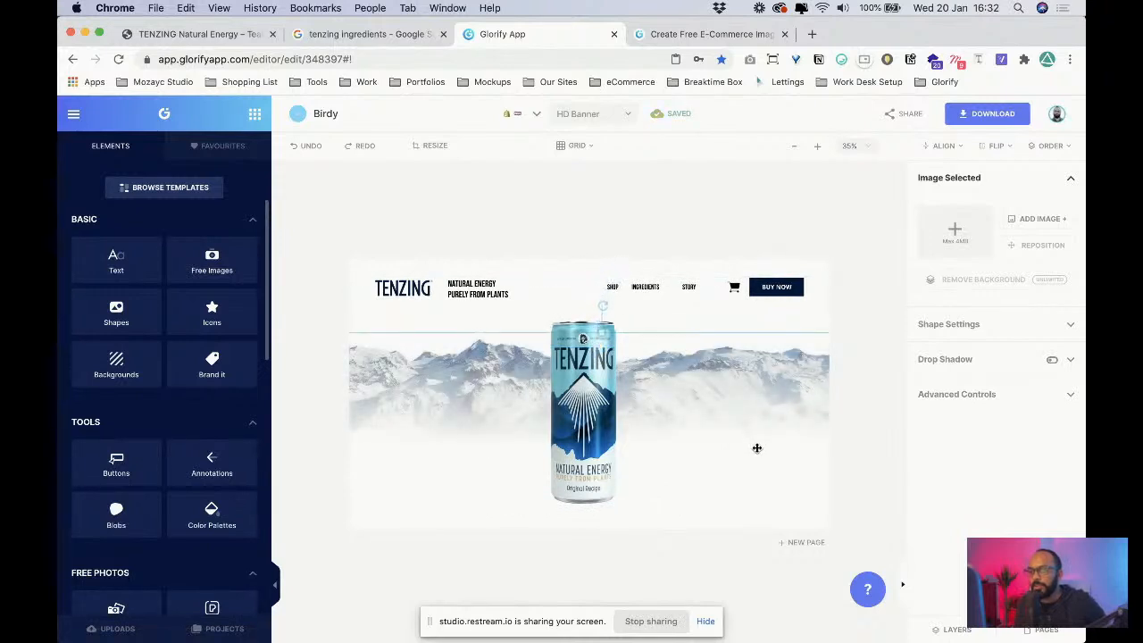
# - Lengthen the rectangle's fade by moving its transparent gradient stop closer to the start, and shift the rectangle slightly up
pyautogui.click(965, 325)
pyautogui.click(981, 365)
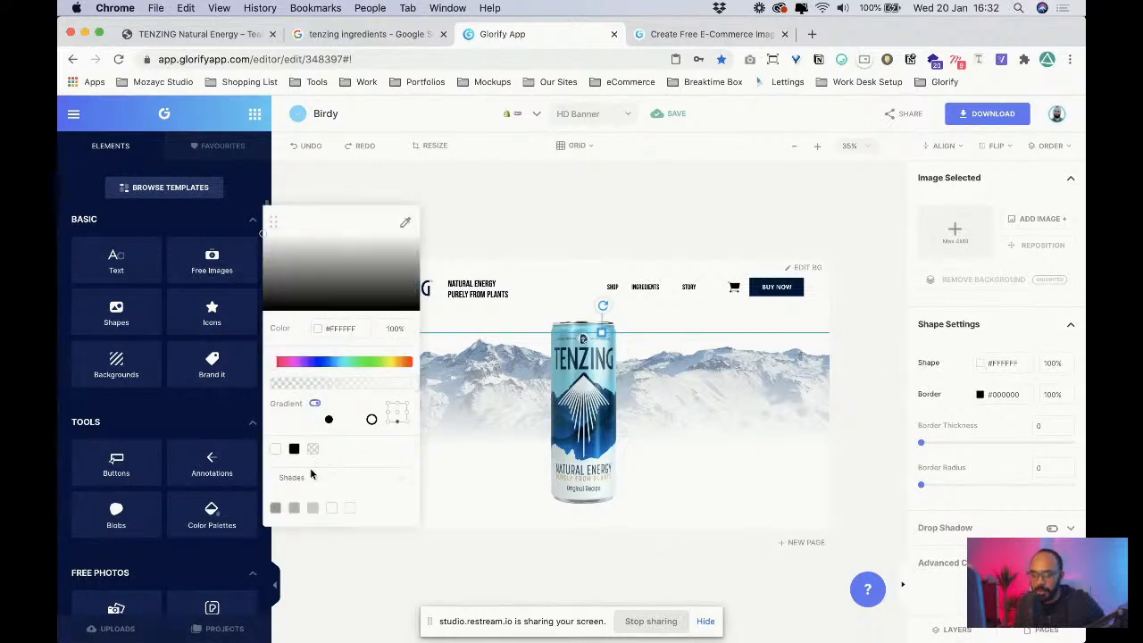
pyautogui.moveTo(328, 422)
pyautogui.mouseDown()
pyautogui.moveTo(309, 426)
pyautogui.moveTo(320, 426)
pyautogui.mouseUp()
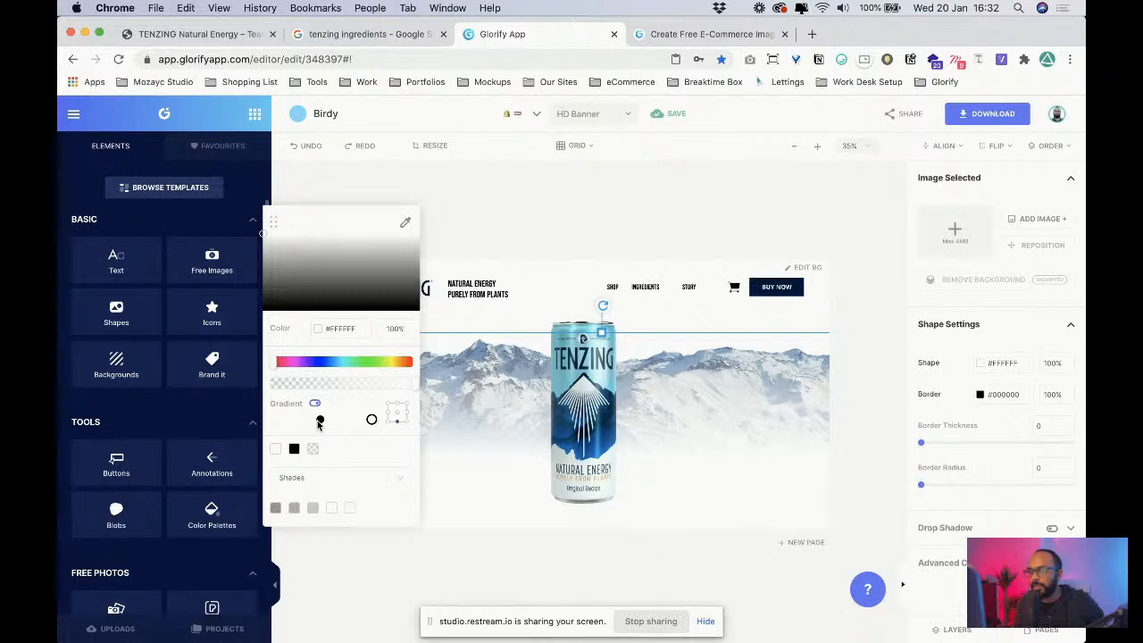
pyautogui.moveTo(319, 426); pyautogui.dragTo(295, 424)
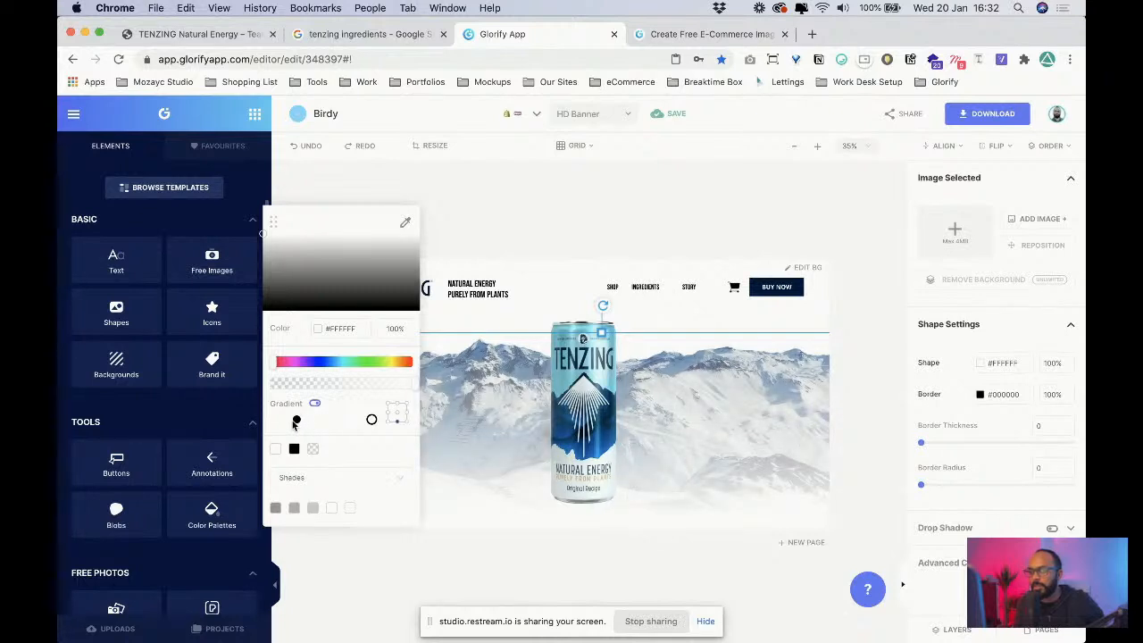
pyautogui.click(747, 473)
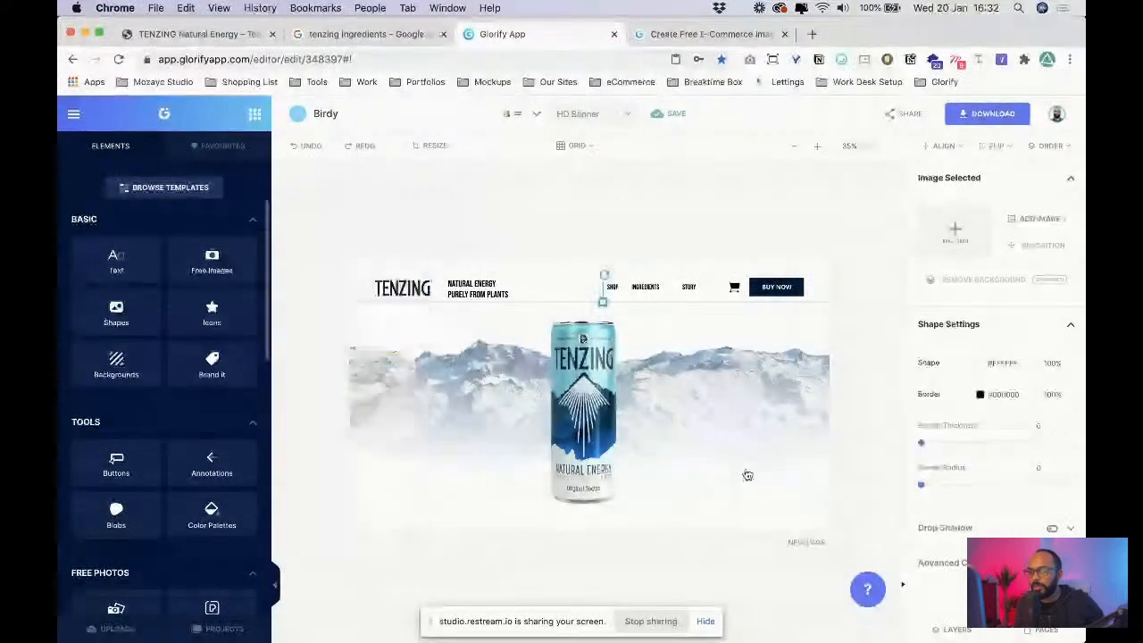
pyautogui.click(574, 273)
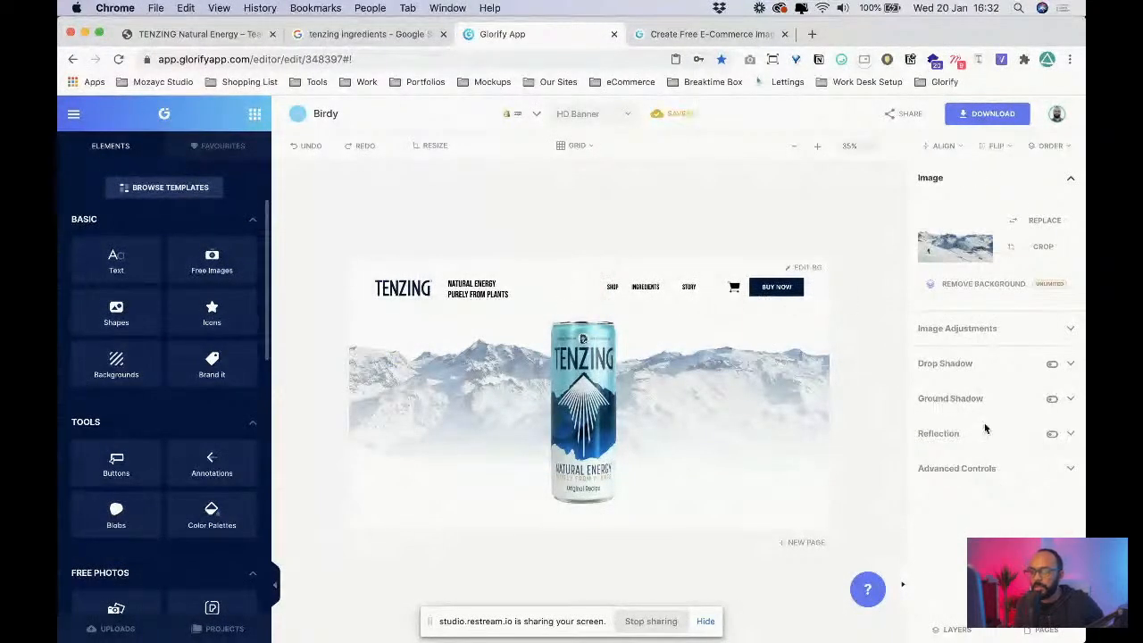
# - Turn on a ground shadow for the can and set its vertical distance to -161
pyautogui.click(677, 447)
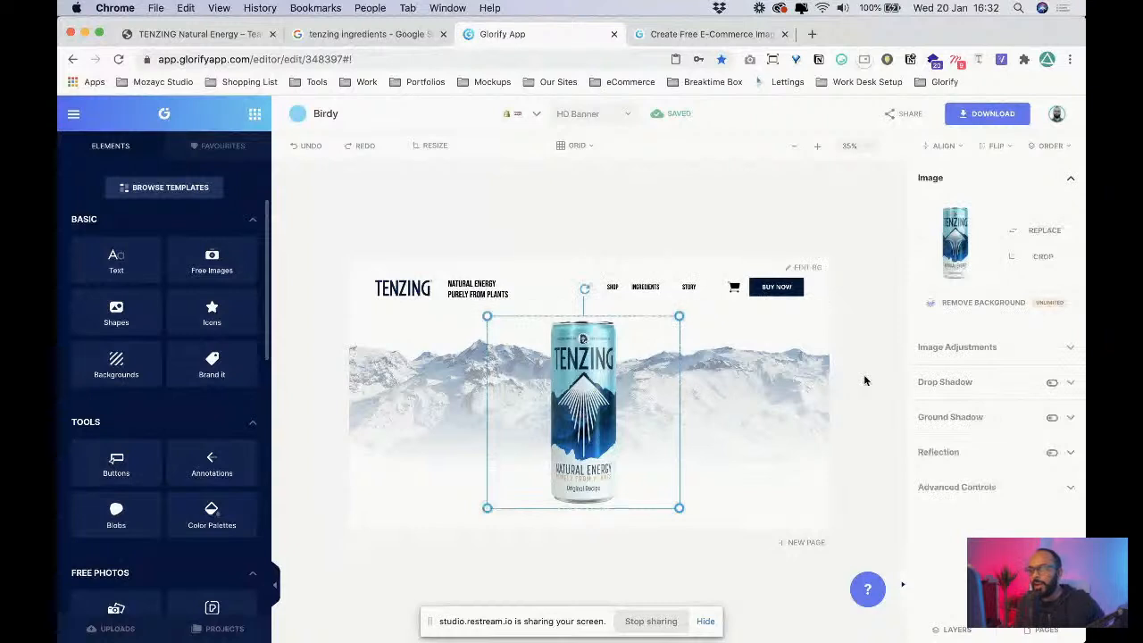
pyautogui.click(1052, 418)
pyautogui.click(1070, 417)
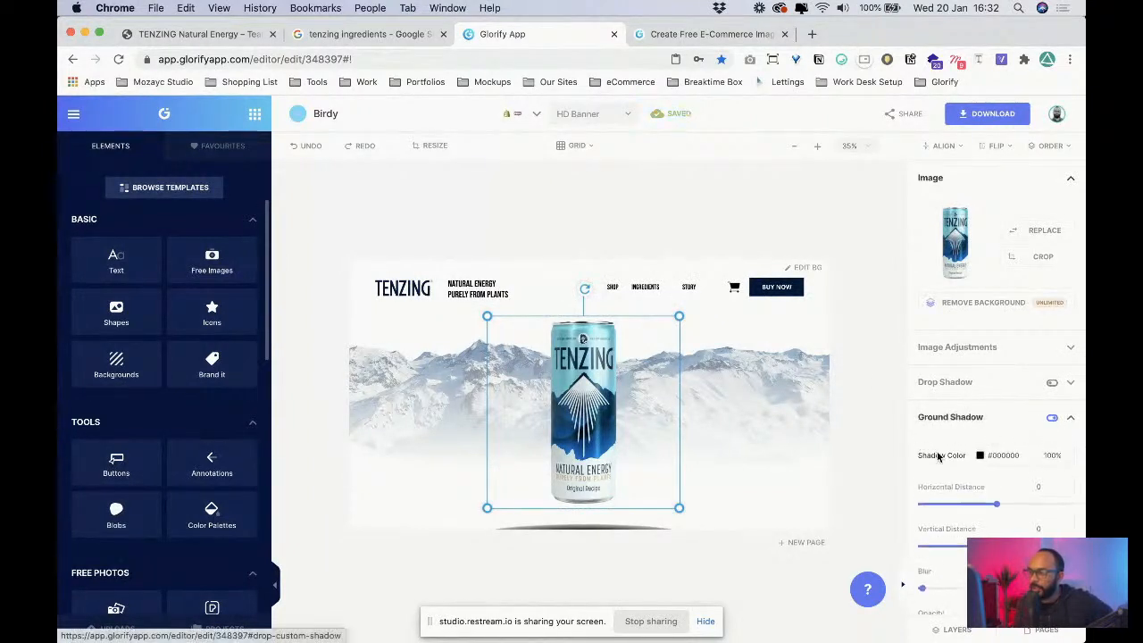
pyautogui.moveTo(996, 546); pyautogui.dragTo(948, 555)
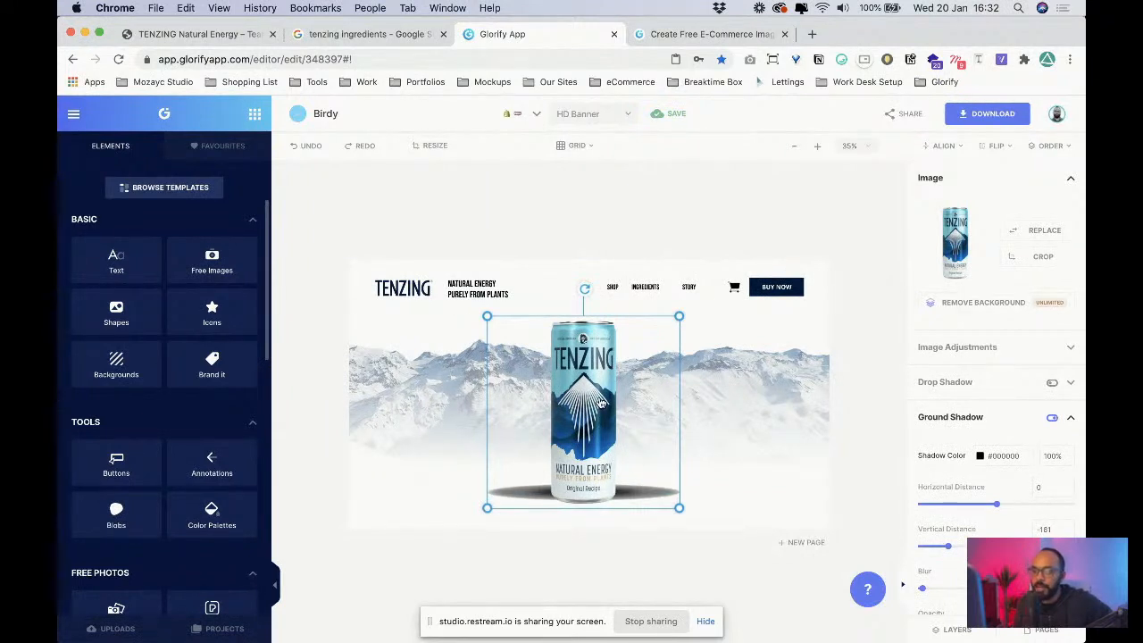
# - Crop the empty space from both sides of the can image and centre the can in the banner
pyautogui.doubleClick(601, 403)
pyautogui.moveTo(719, 378); pyautogui.dragTo(627, 380)
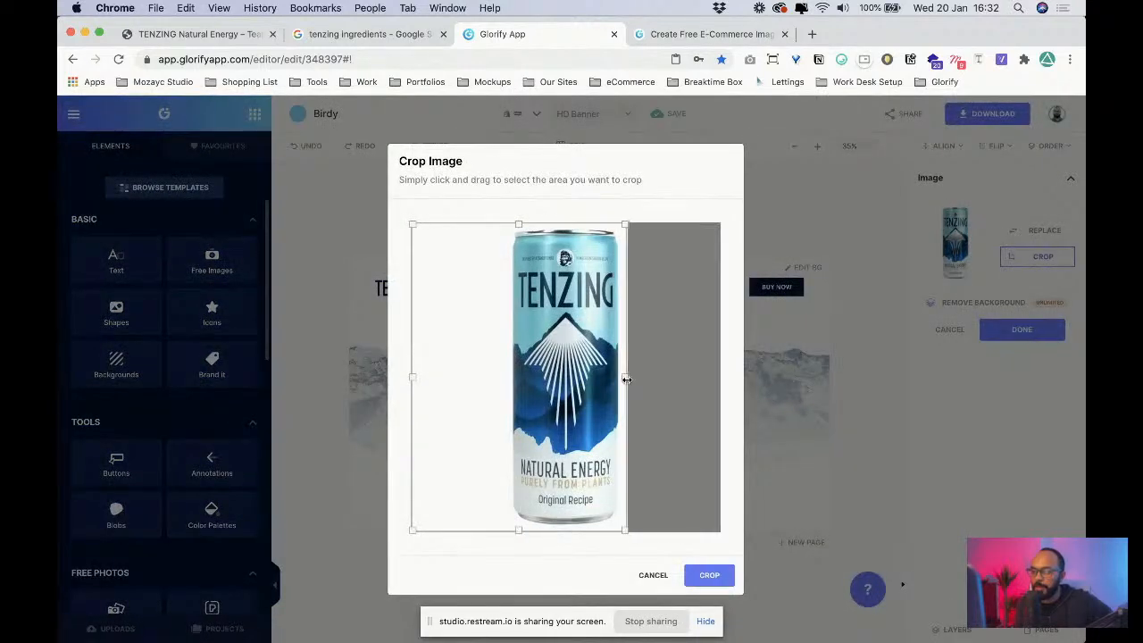
pyautogui.moveTo(412, 377); pyautogui.dragTo(505, 404)
pyautogui.click(706, 576)
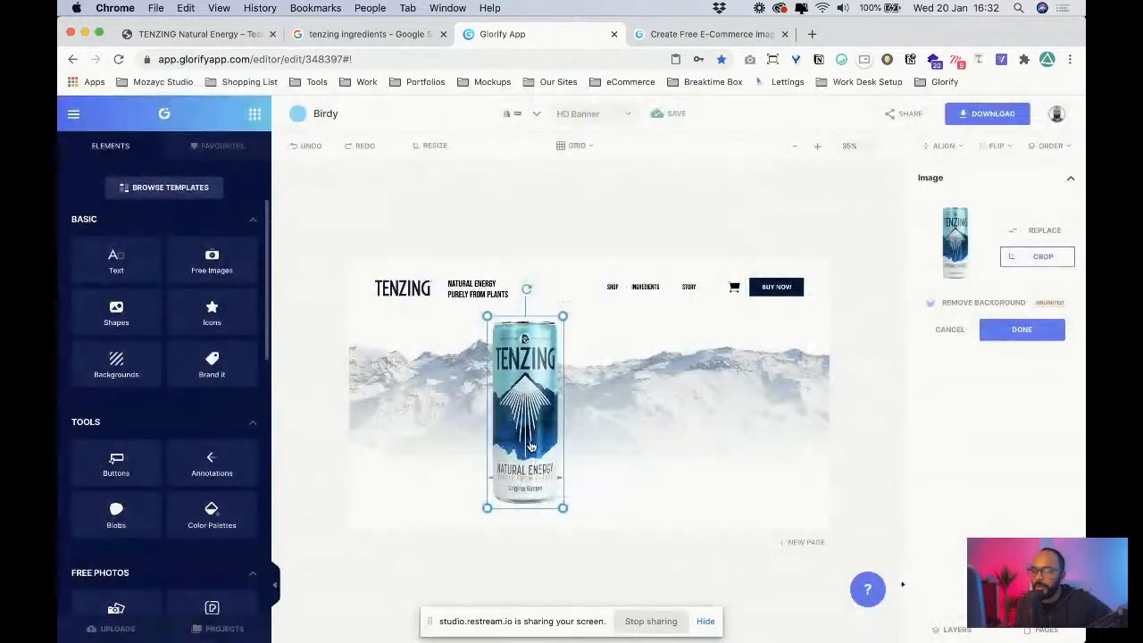
pyautogui.click(942, 148)
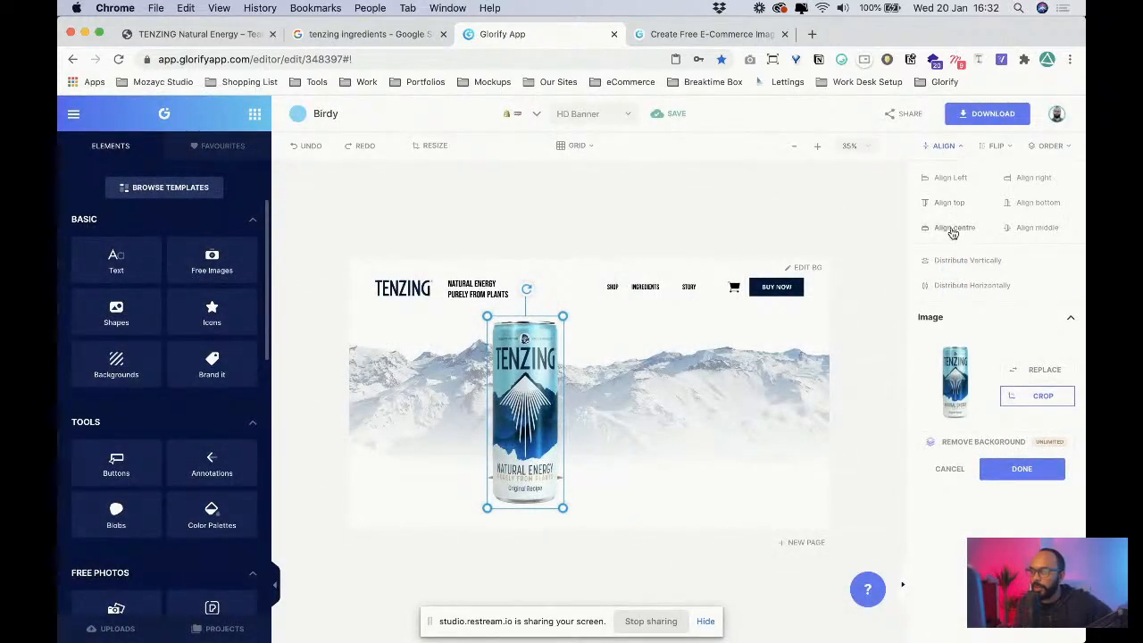
pyautogui.click(953, 227)
pyautogui.click(1027, 476)
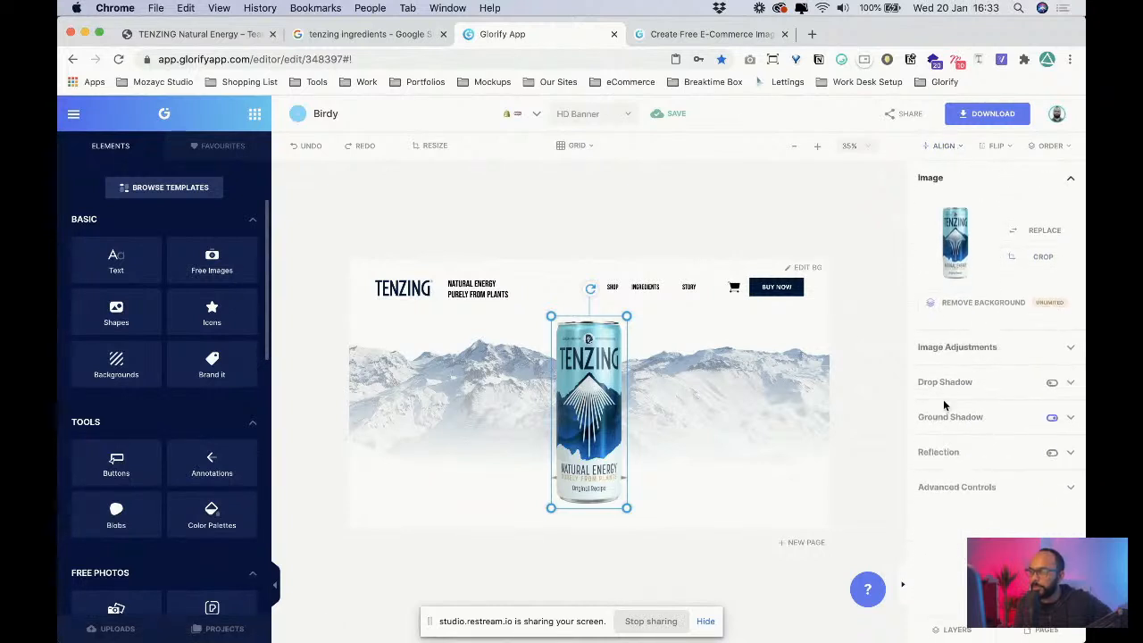
# - Set the can's ground shadow to a vertical distance of -53 and a blur of 68
pyautogui.click(944, 419)
pyautogui.scroll(-1, 946, 500)
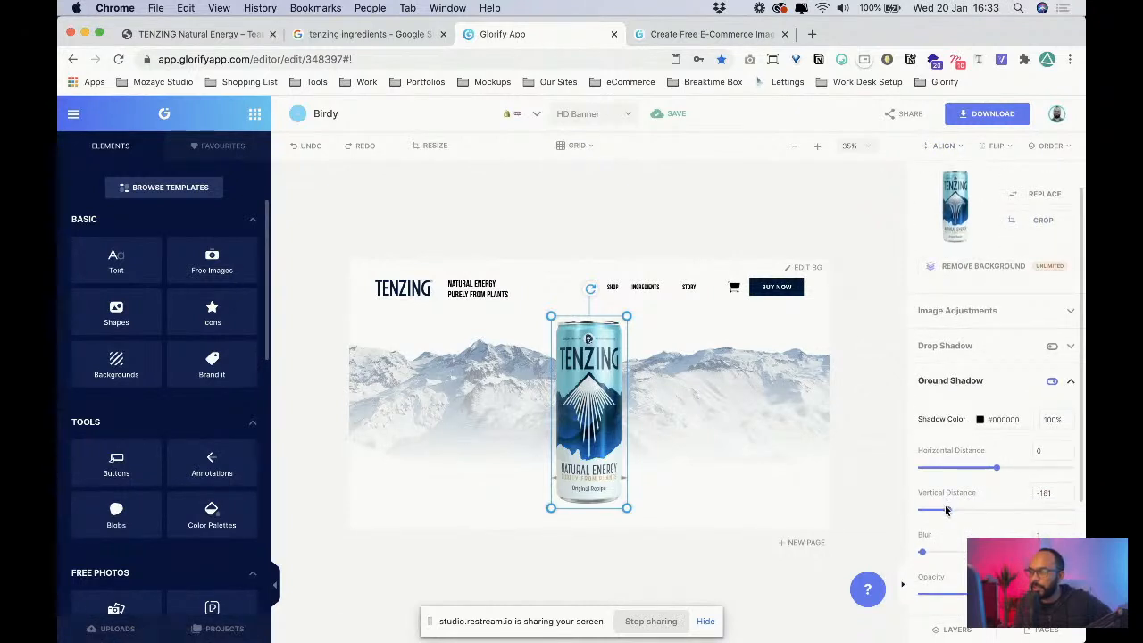
pyautogui.moveTo(949, 514); pyautogui.dragTo(979, 511)
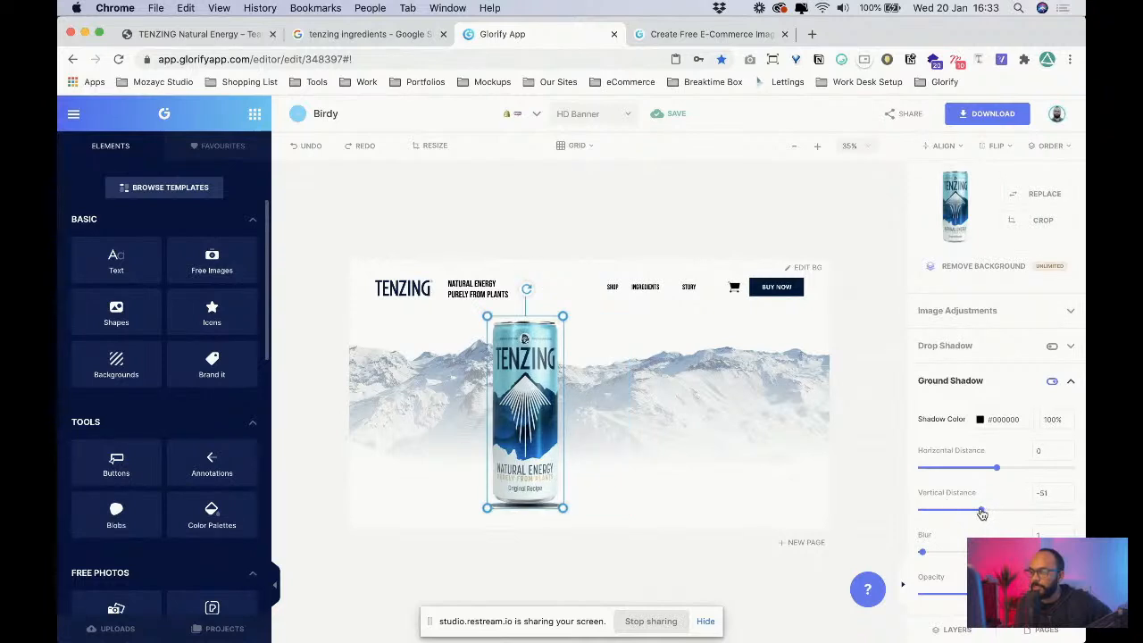
pyautogui.moveTo(925, 551); pyautogui.dragTo(978, 551)
pyautogui.moveTo(1071, 551); pyautogui.dragTo(1025, 551)
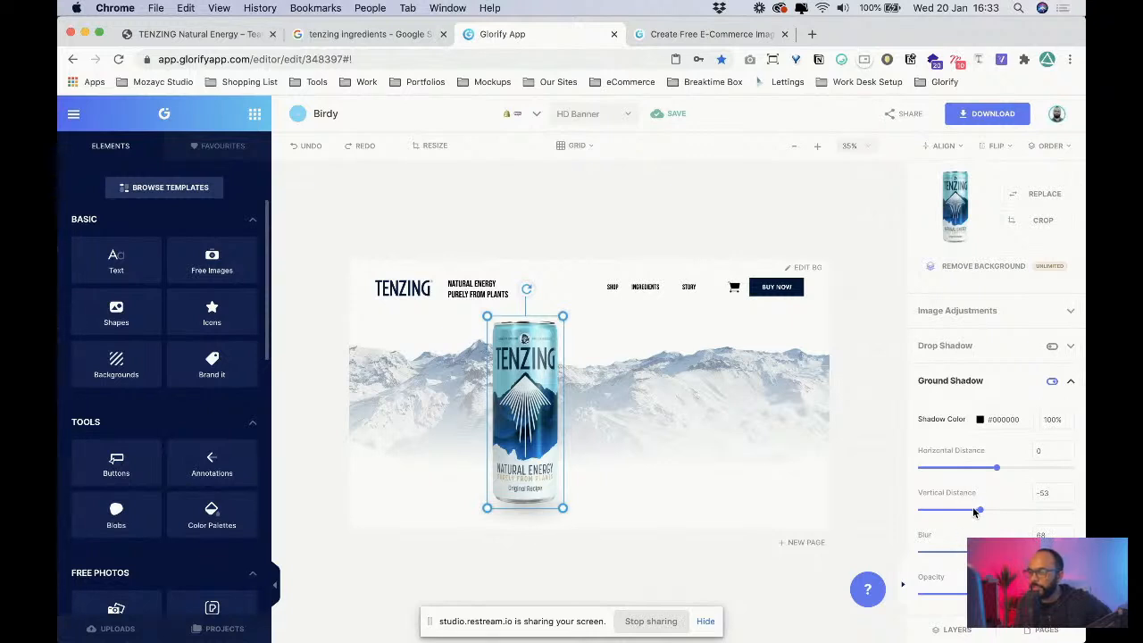
# - Set the ground shadow's vertical scale to 1.3 and its vertical distance to -72
pyautogui.scroll(-3, 977, 513)
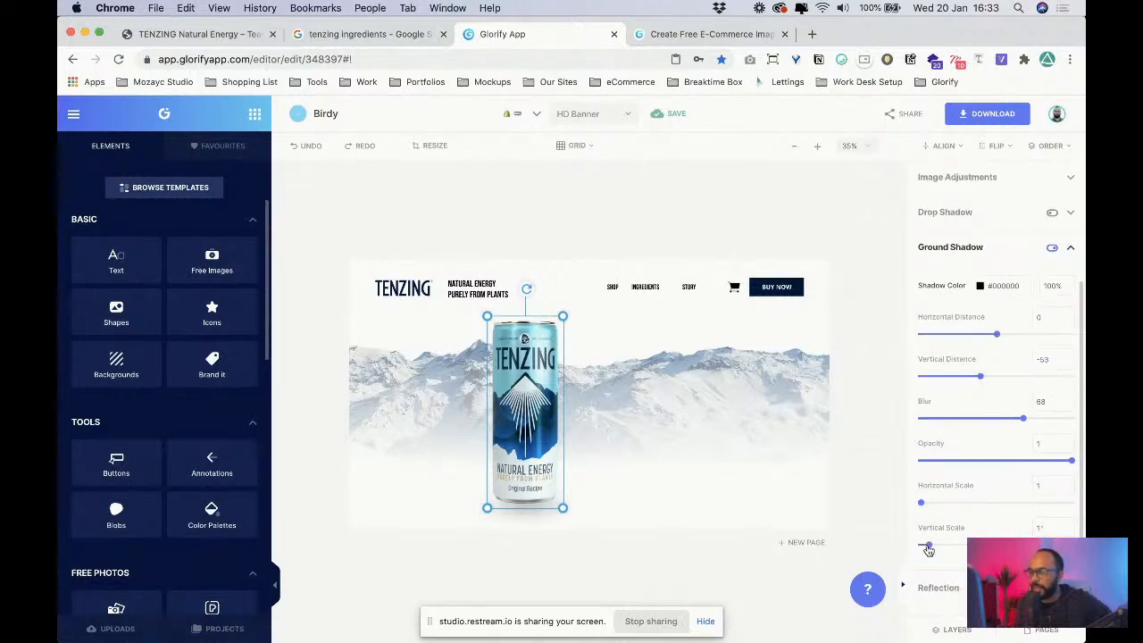
pyautogui.moveTo(929, 551); pyautogui.dragTo(944, 553)
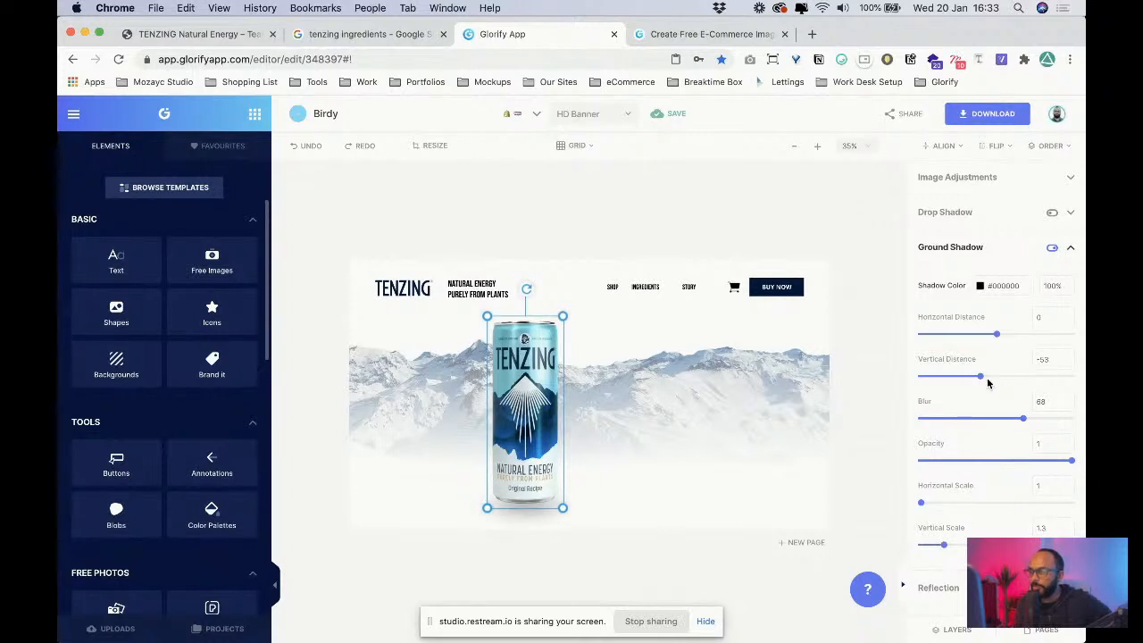
pyautogui.moveTo(982, 380); pyautogui.dragTo(968, 381)
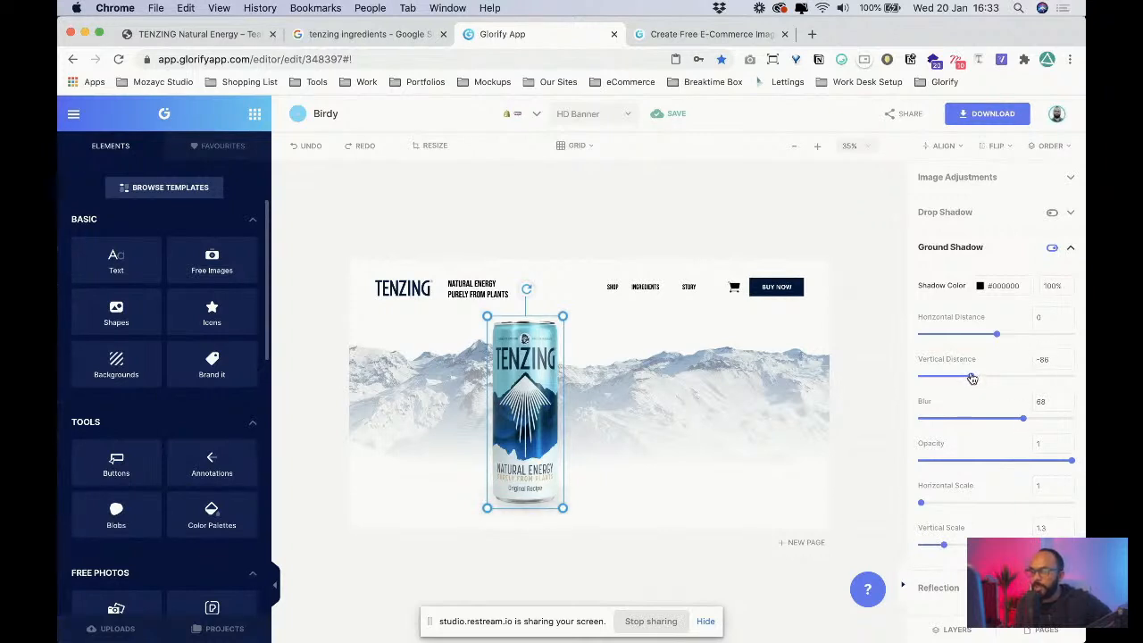
# - Recolour the can's ground shadow with a dark blue sampled from the can's label, then fine-tune its shade
pyautogui.click(979, 285)
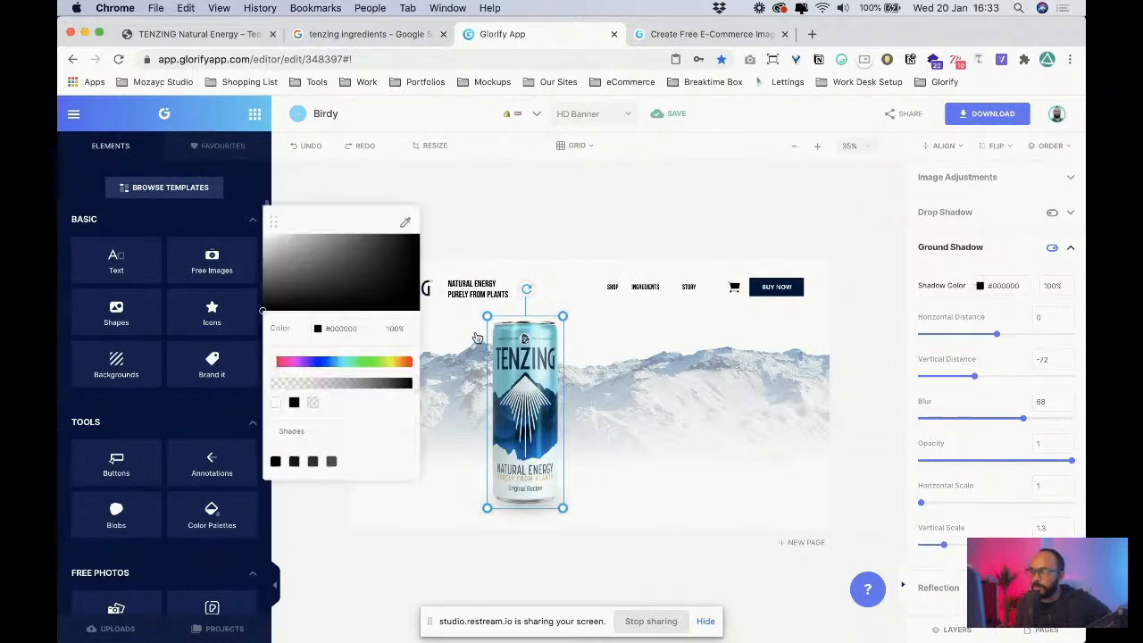
pyautogui.click(407, 221)
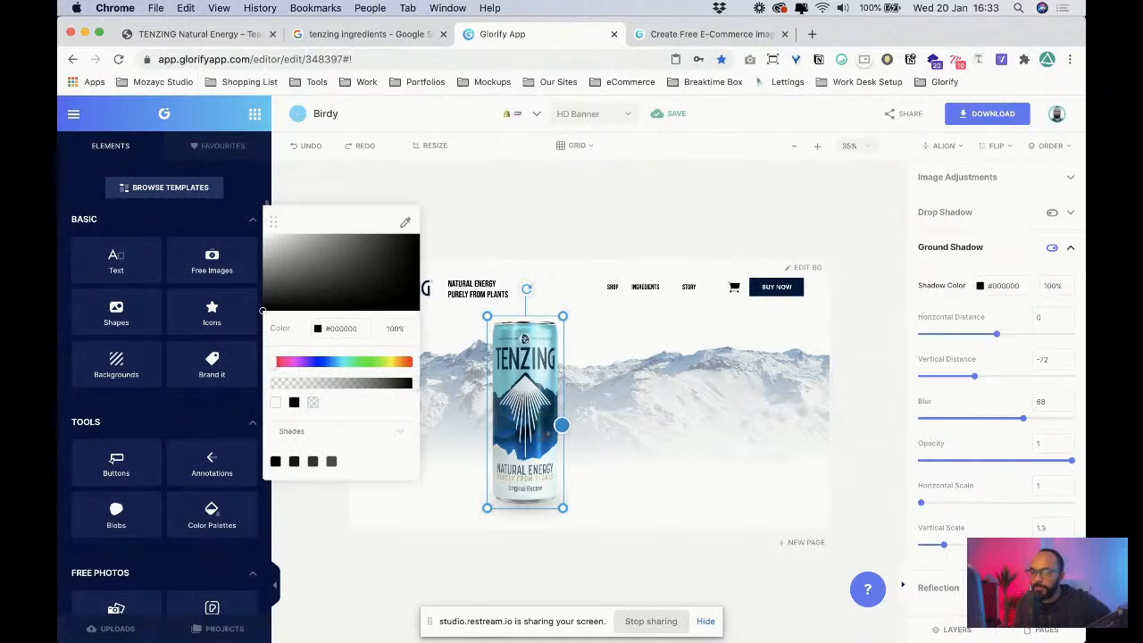
pyautogui.click(561, 425)
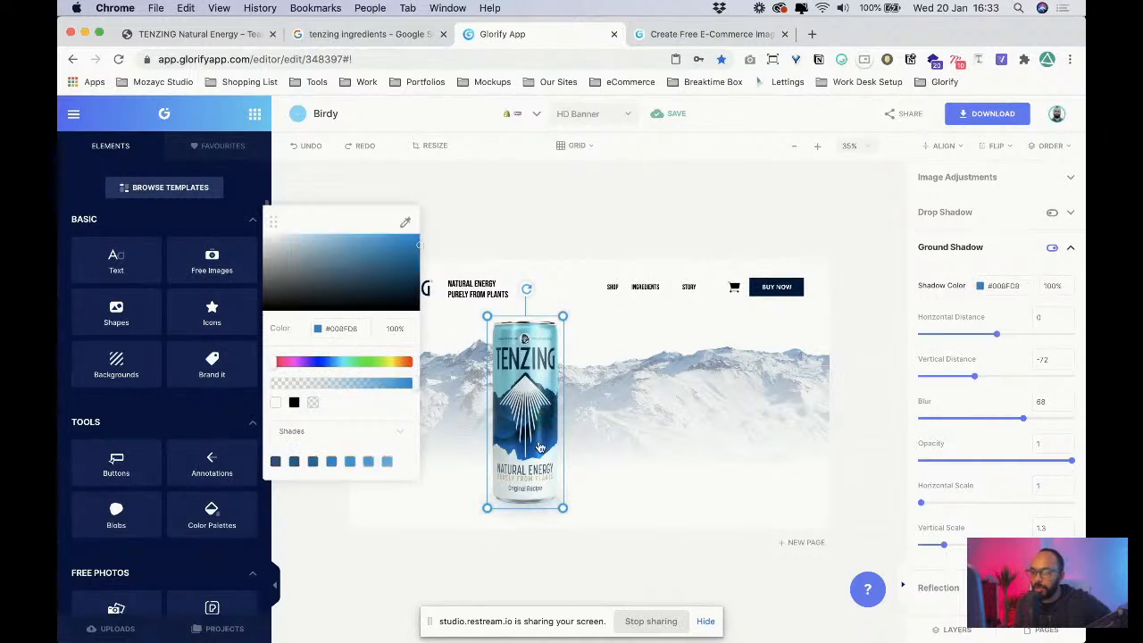
pyautogui.click(406, 224)
pyautogui.click(540, 424)
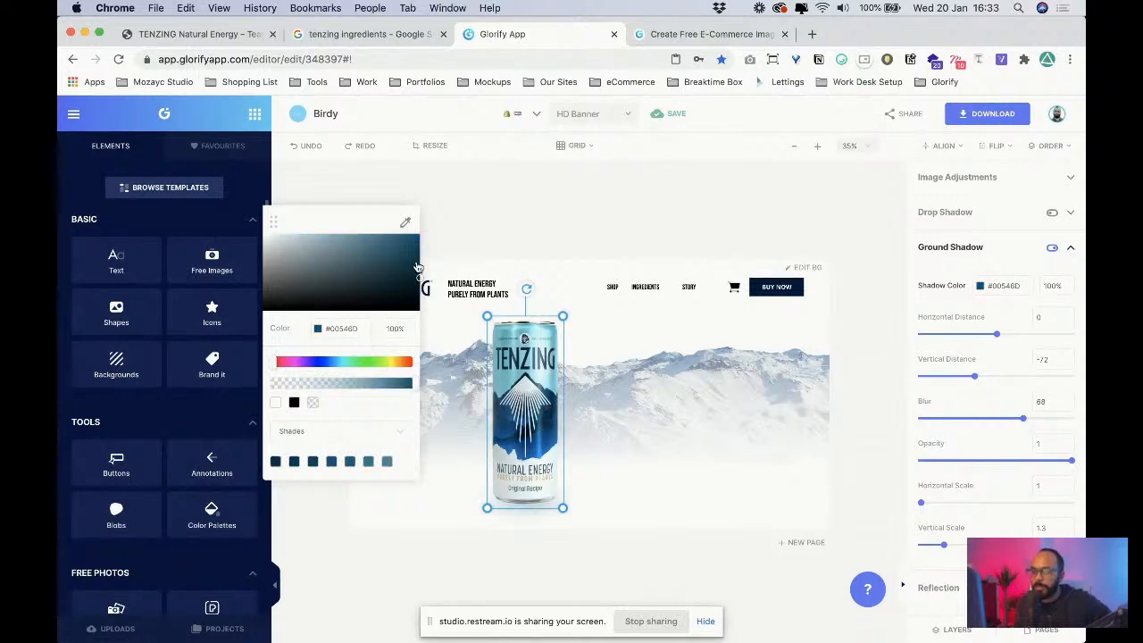
pyautogui.click(413, 283)
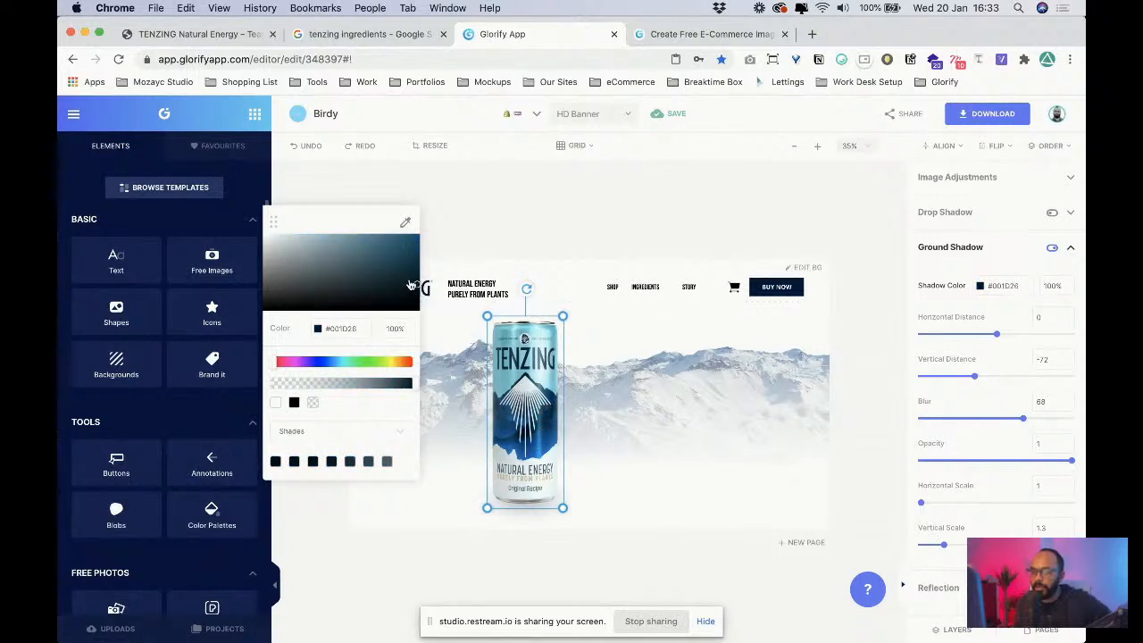
pyautogui.moveTo(413, 282); pyautogui.dragTo(423, 271)
# - Move the can back to the middle of the banner, slightly lower, and align it to the horizontal centre
pyautogui.moveTo(530, 426); pyautogui.dragTo(590, 449)
pyautogui.click(606, 534)
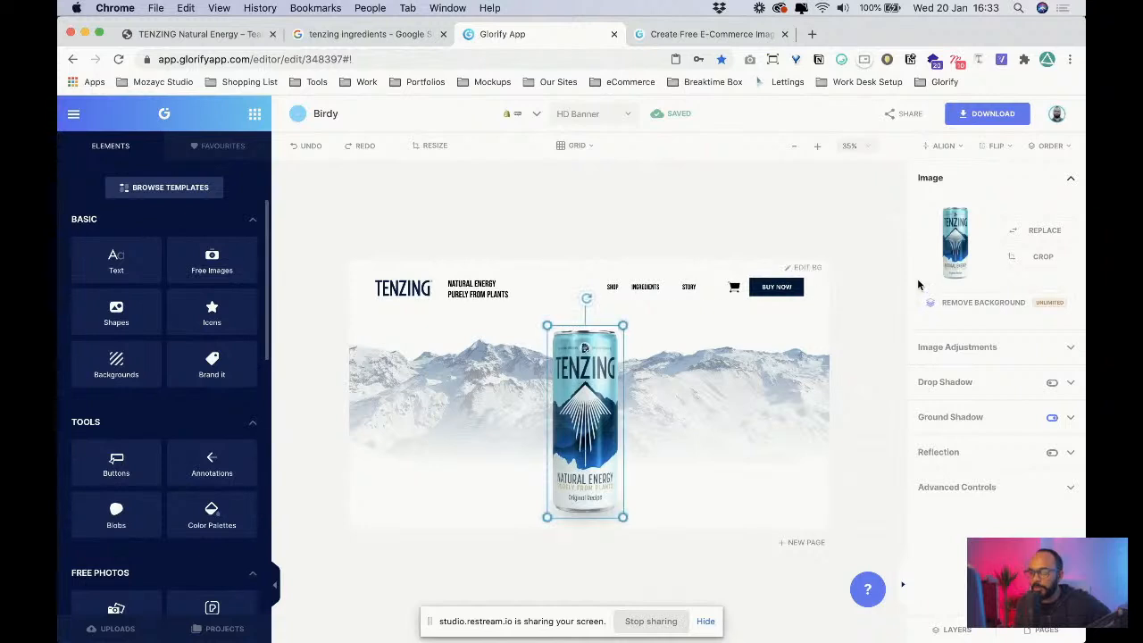
pyautogui.click(953, 146)
pyautogui.click(952, 234)
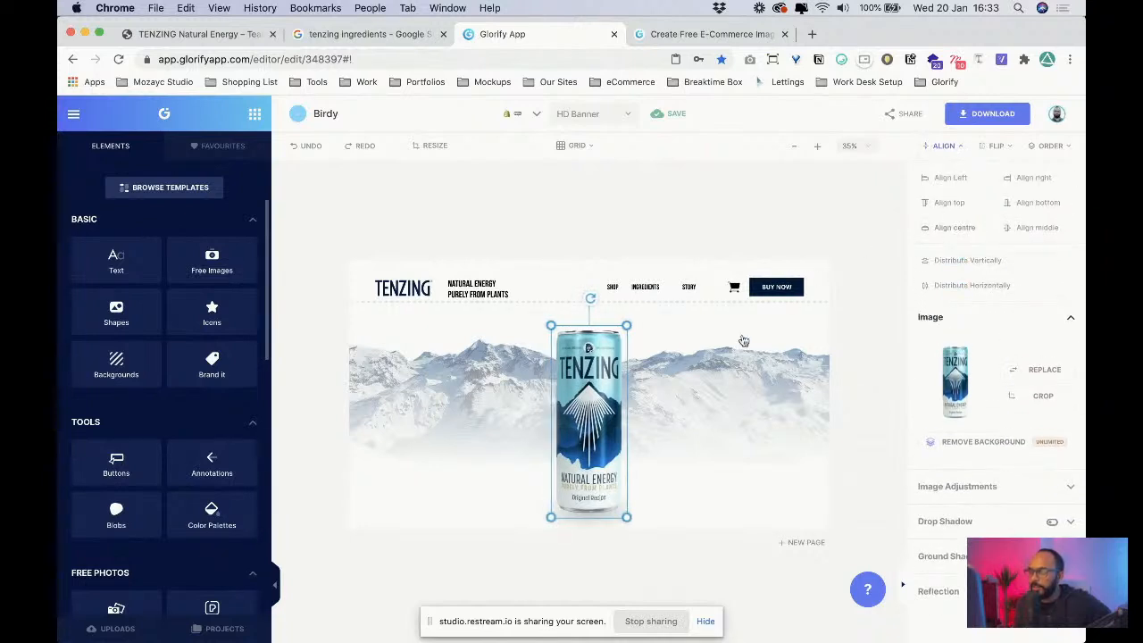
# - Select the mountain image through its layer and open its image adjustments
pyautogui.click(706, 365)
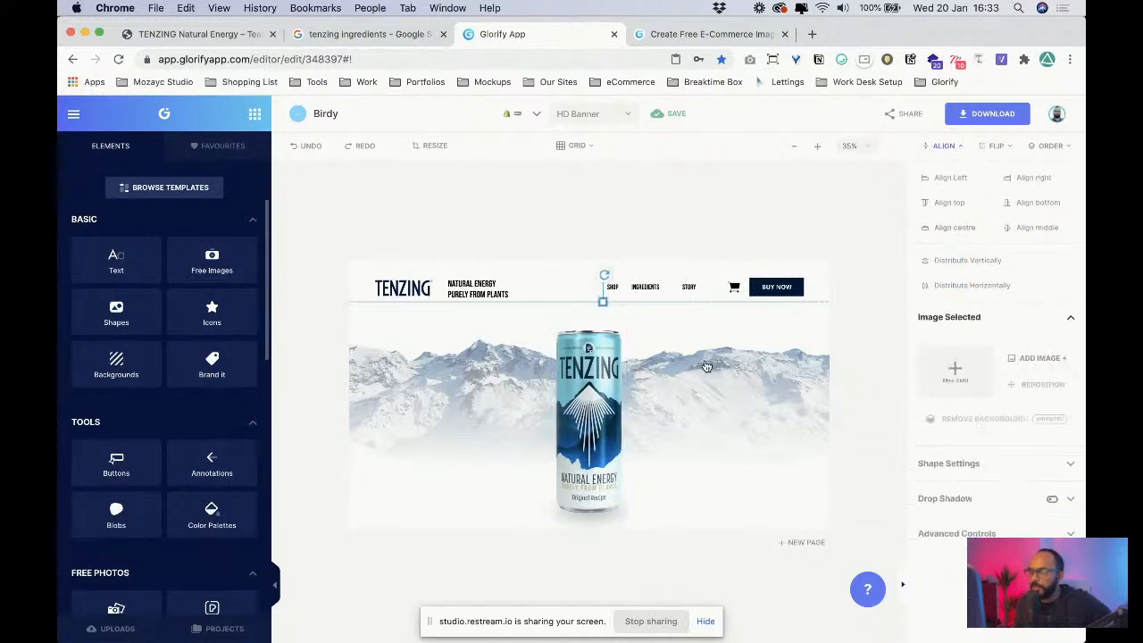
pyautogui.click(950, 147)
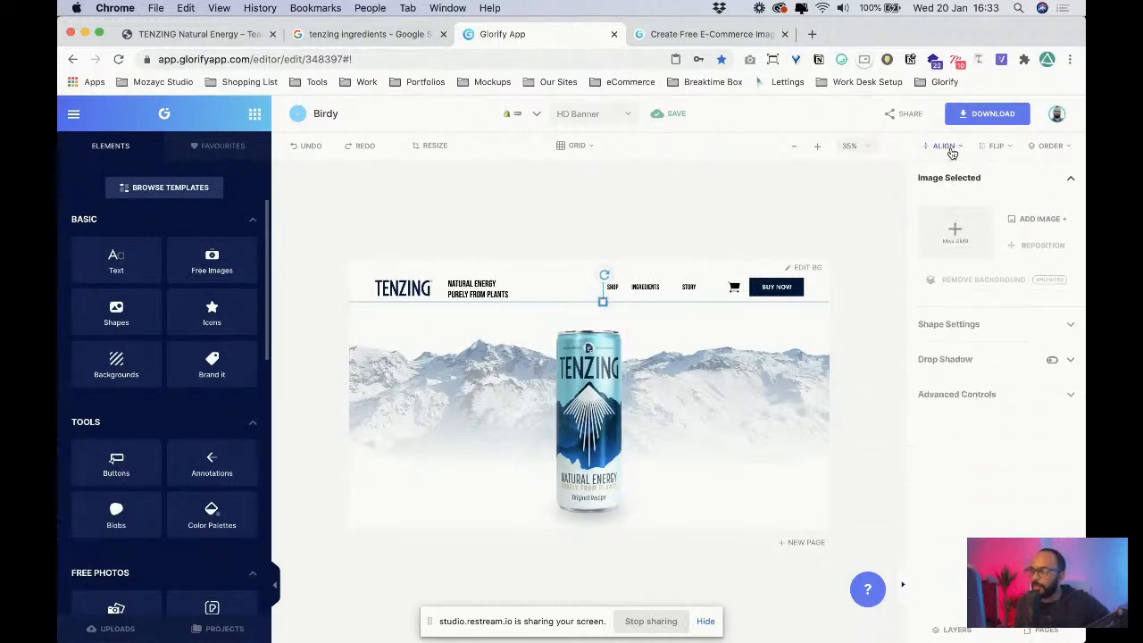
pyautogui.click(1057, 631)
pyautogui.click(960, 631)
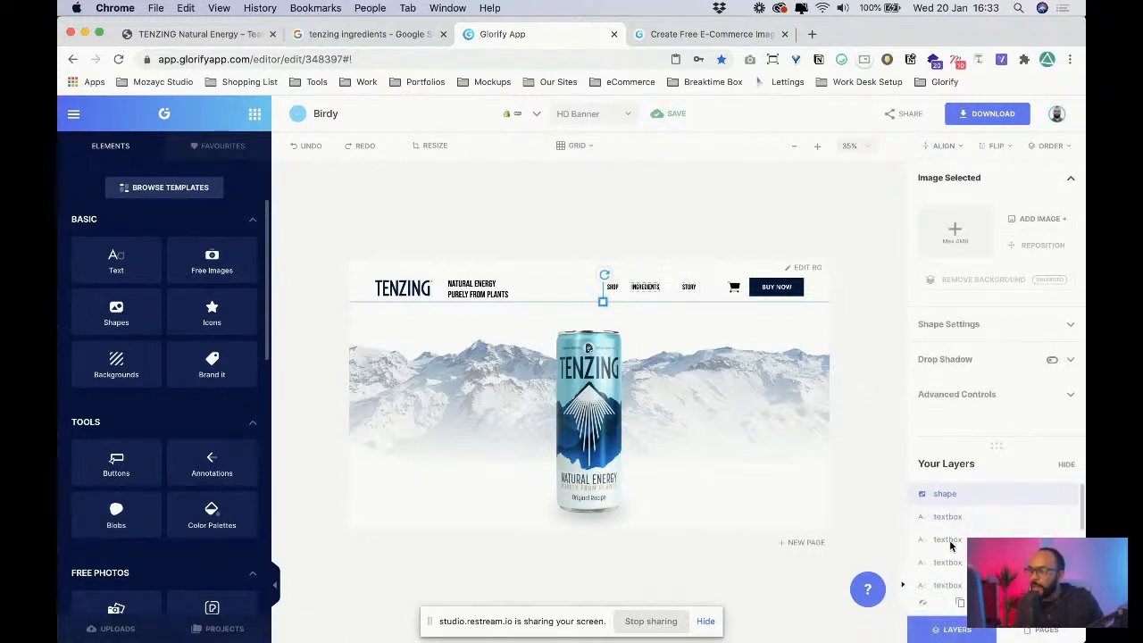
pyautogui.click(942, 578)
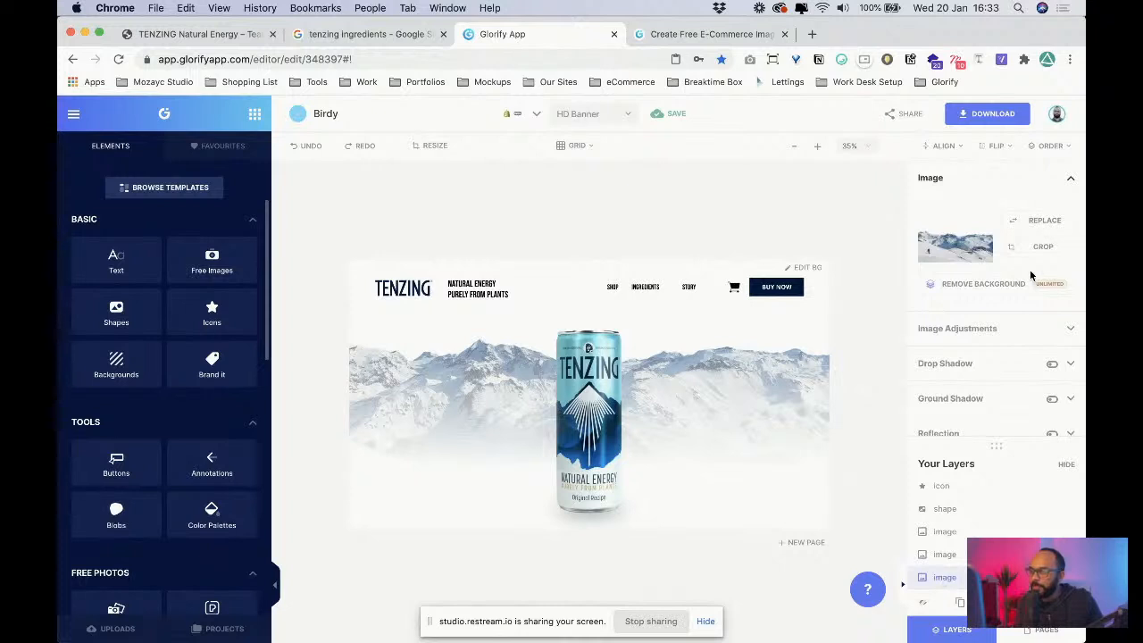
pyautogui.click(962, 330)
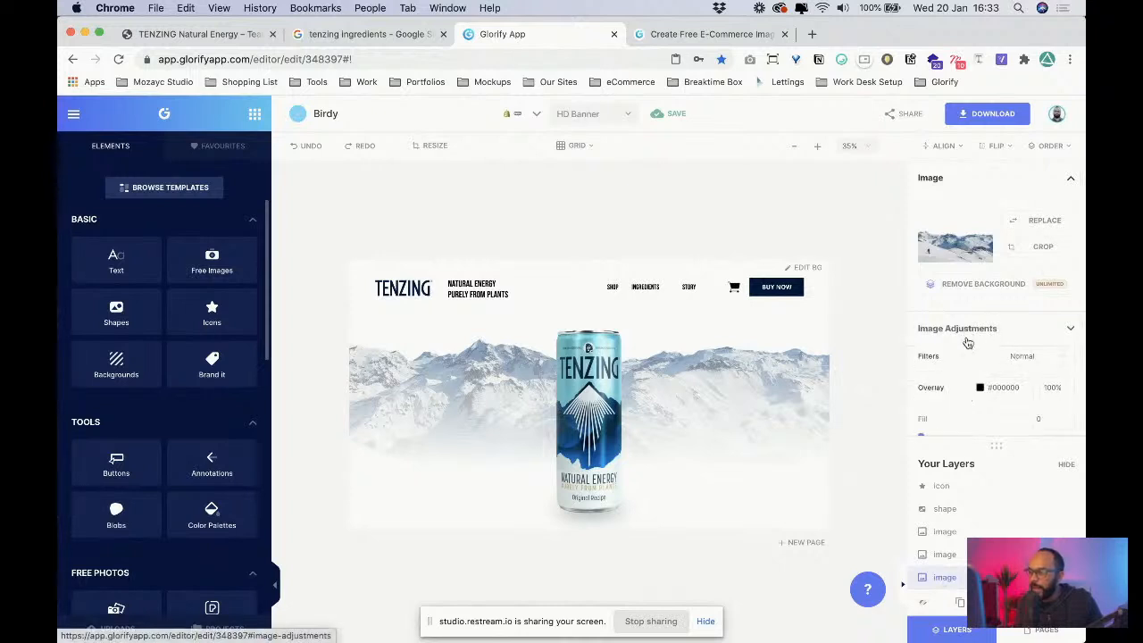
pyautogui.click(1067, 465)
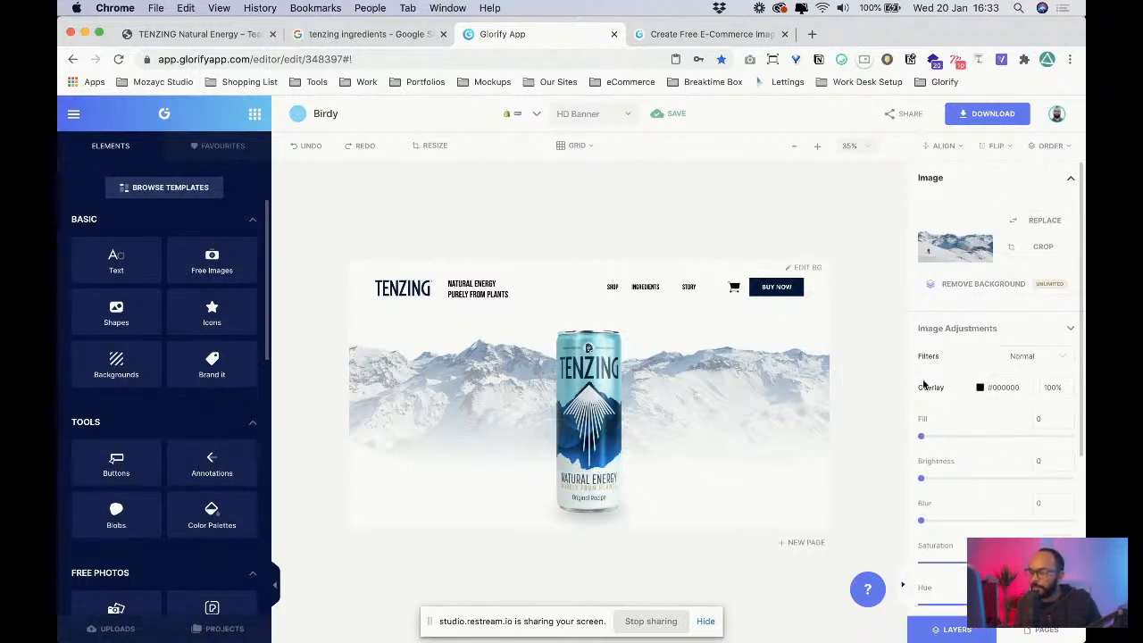
# - Tint the mountain image with the teal overlay #57B1BA sampled from the can, at a fill of 0.35
pyautogui.scroll(-2, 1014, 383)
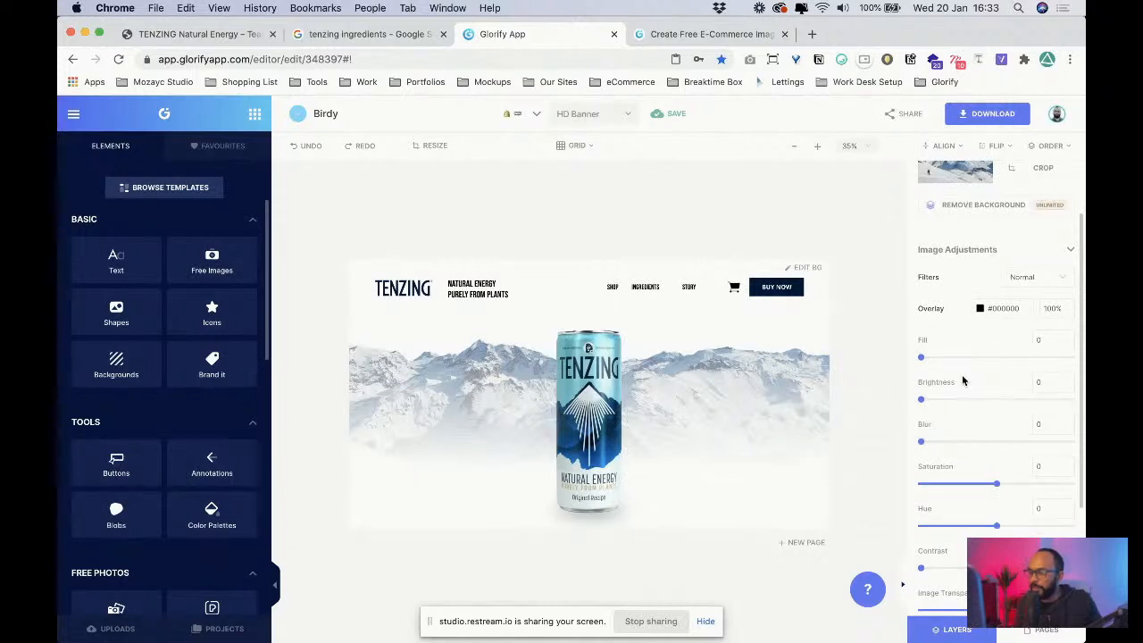
pyautogui.scroll(1, 963, 381)
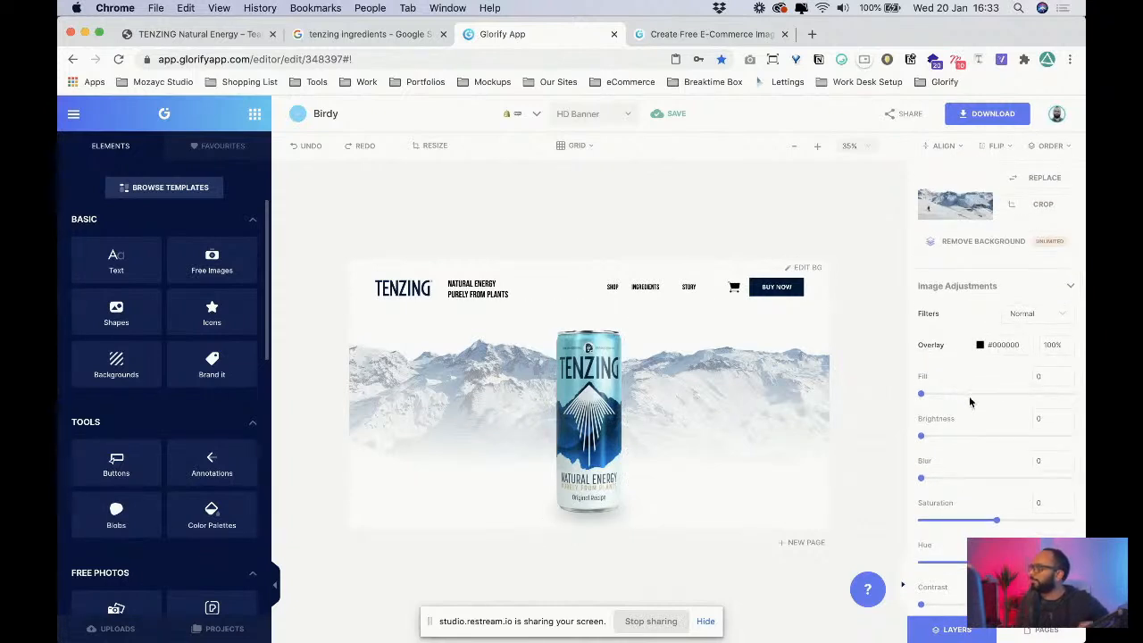
pyautogui.click(980, 345)
pyautogui.click(403, 223)
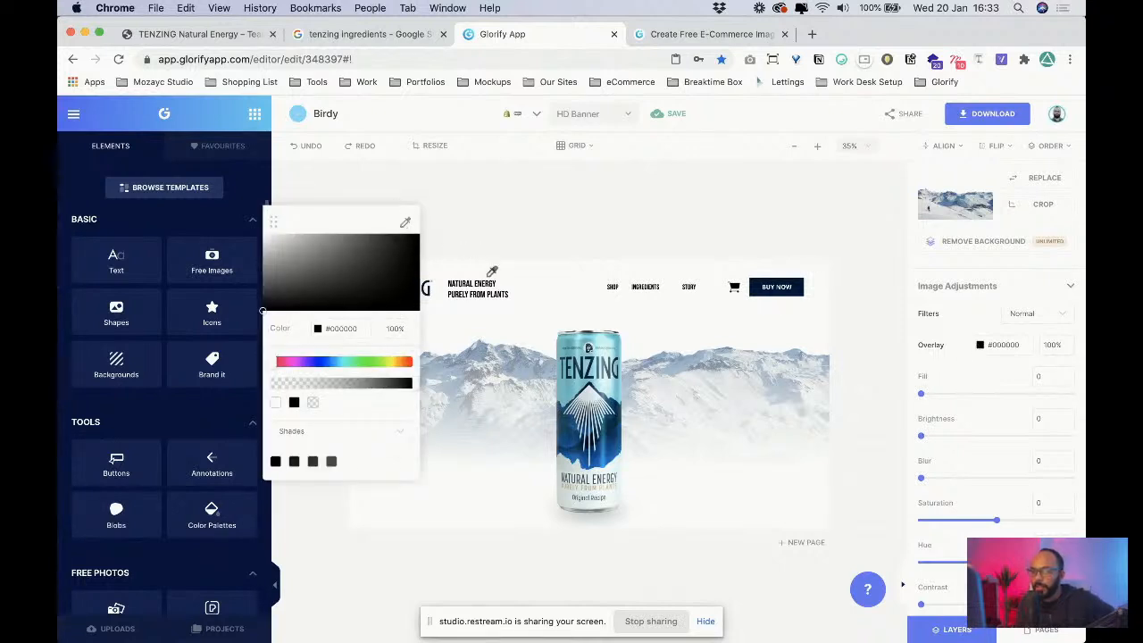
pyautogui.click(566, 357)
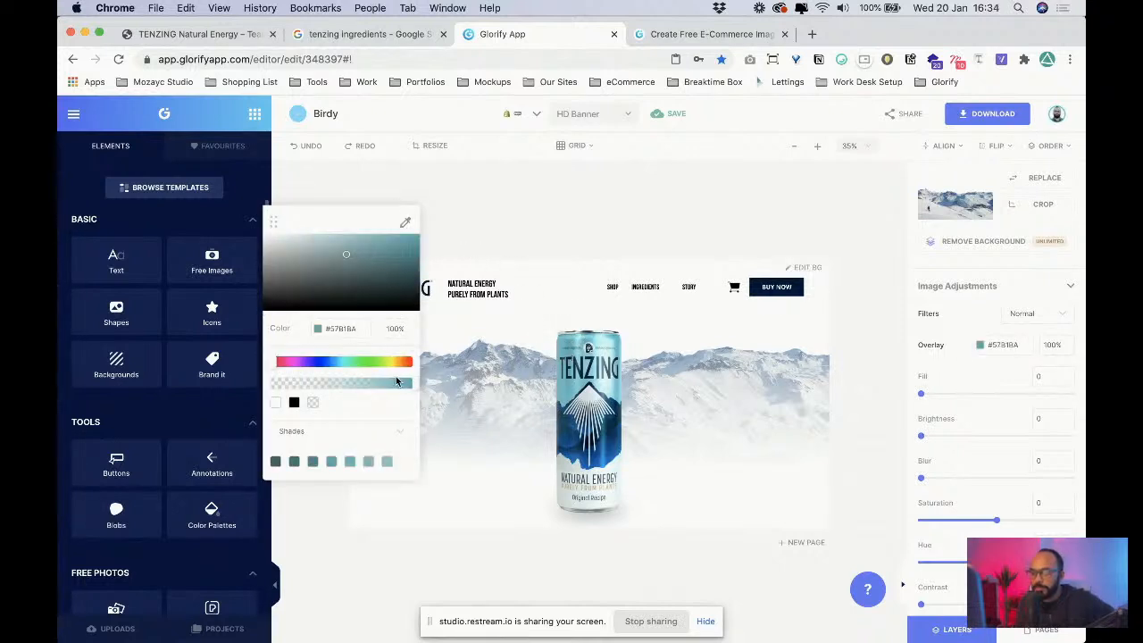
pyautogui.moveTo(922, 398); pyautogui.dragTo(988, 407)
pyautogui.moveTo(982, 405); pyautogui.dragTo(973, 402)
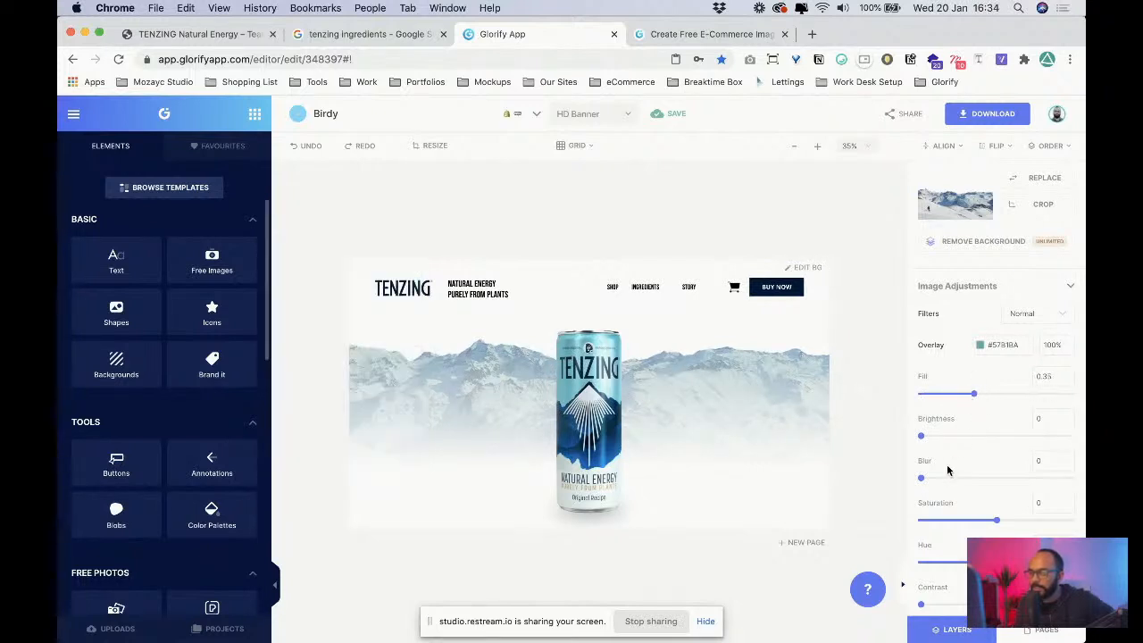
# - Set the mountain image's contrast to 0.24, brightness to 0.06 and image transparency to about 0.66
pyautogui.scroll(-4, 985, 519)
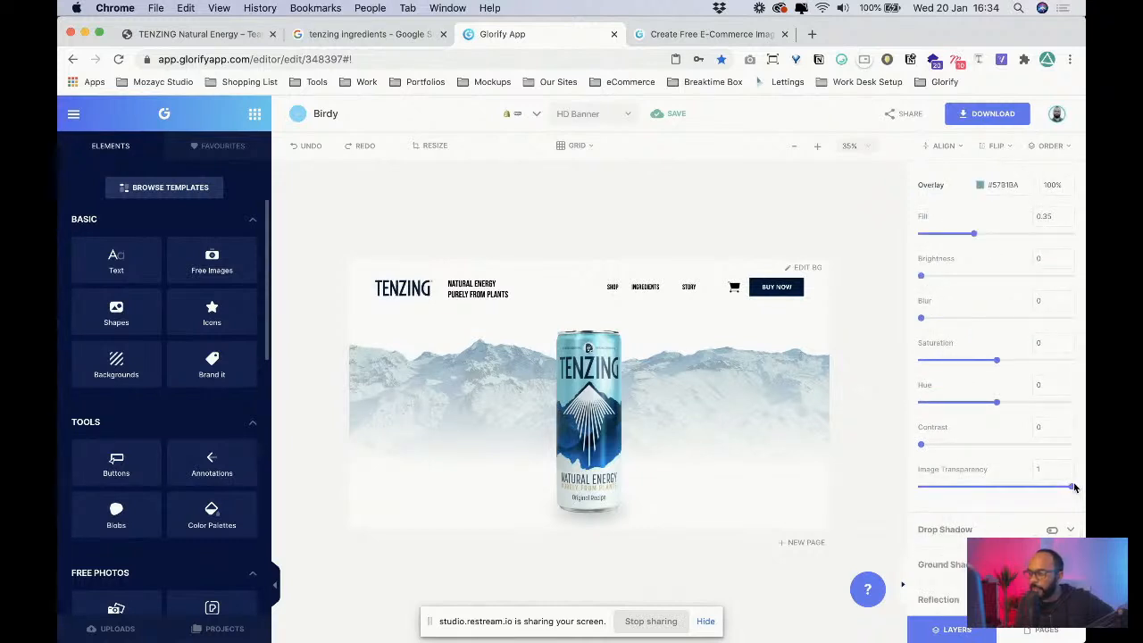
pyautogui.moveTo(1072, 486); pyautogui.dragTo(1015, 492)
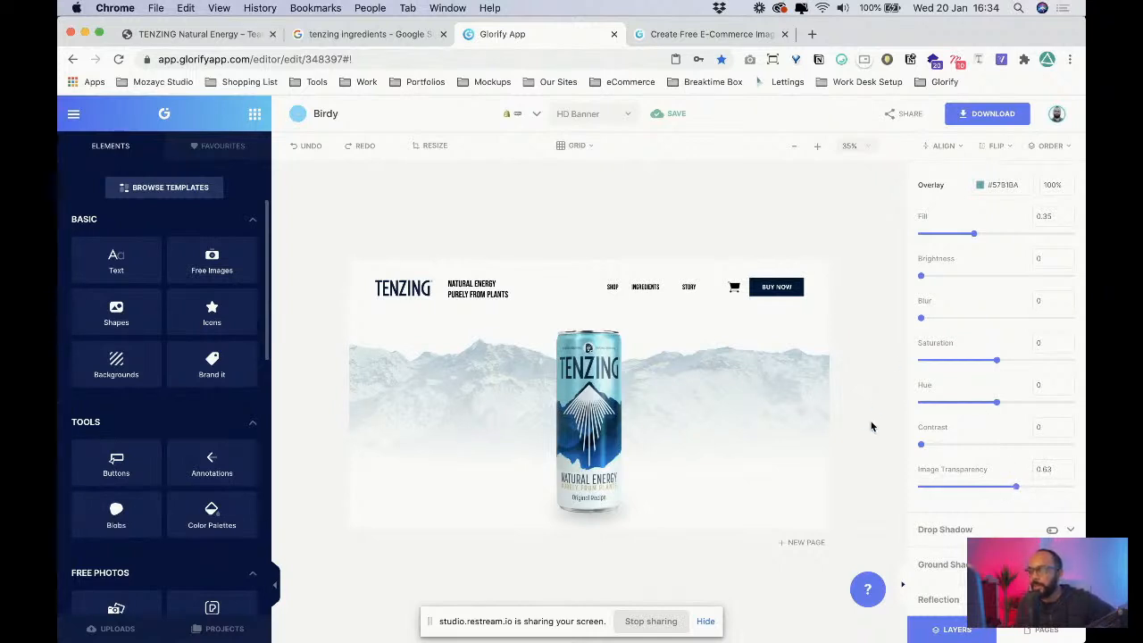
pyautogui.moveTo(935, 451)
pyautogui.mouseDown()
pyautogui.moveTo(970, 454)
pyautogui.moveTo(937, 450)
pyautogui.moveTo(957, 456)
pyautogui.mouseUp()
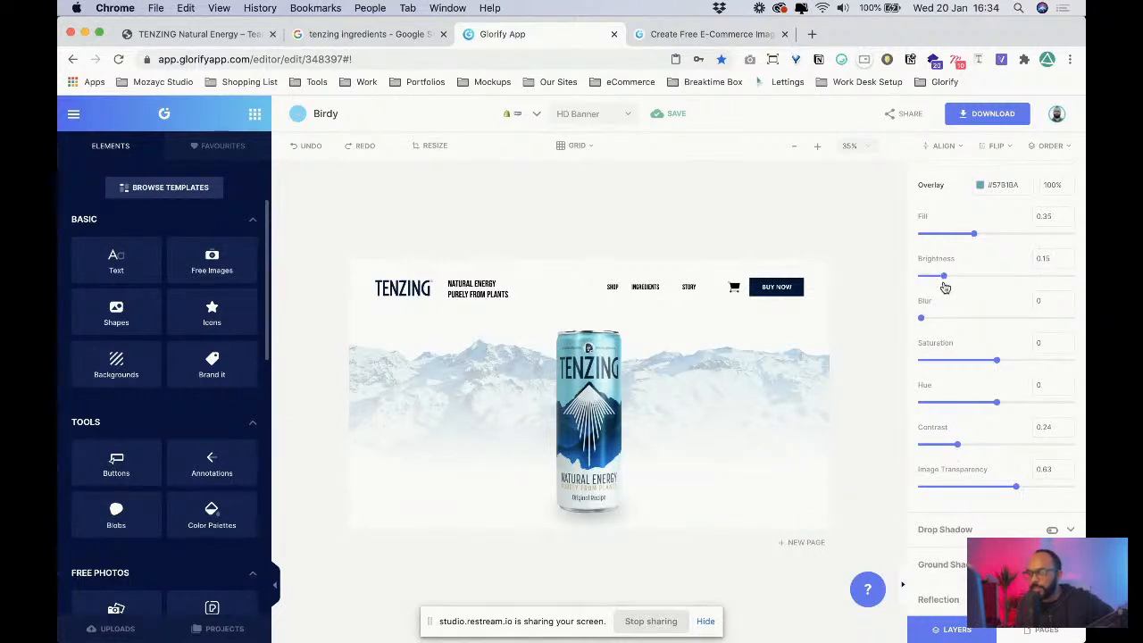
pyautogui.moveTo(943, 283); pyautogui.dragTo(928, 284)
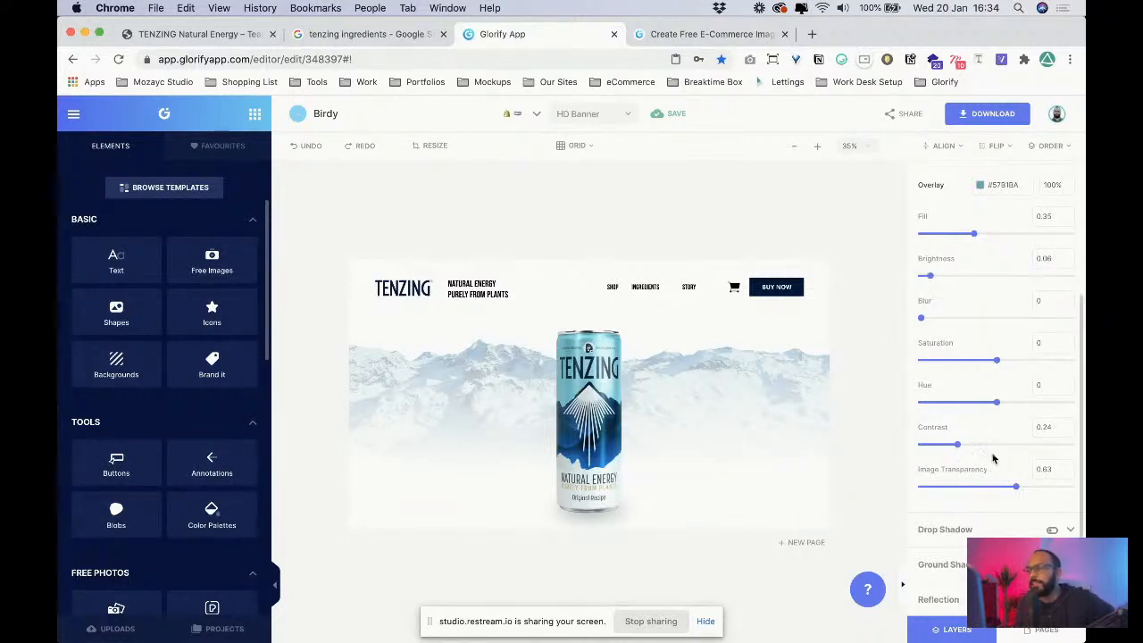
pyautogui.moveTo(1015, 486); pyautogui.dragTo(1000, 490)
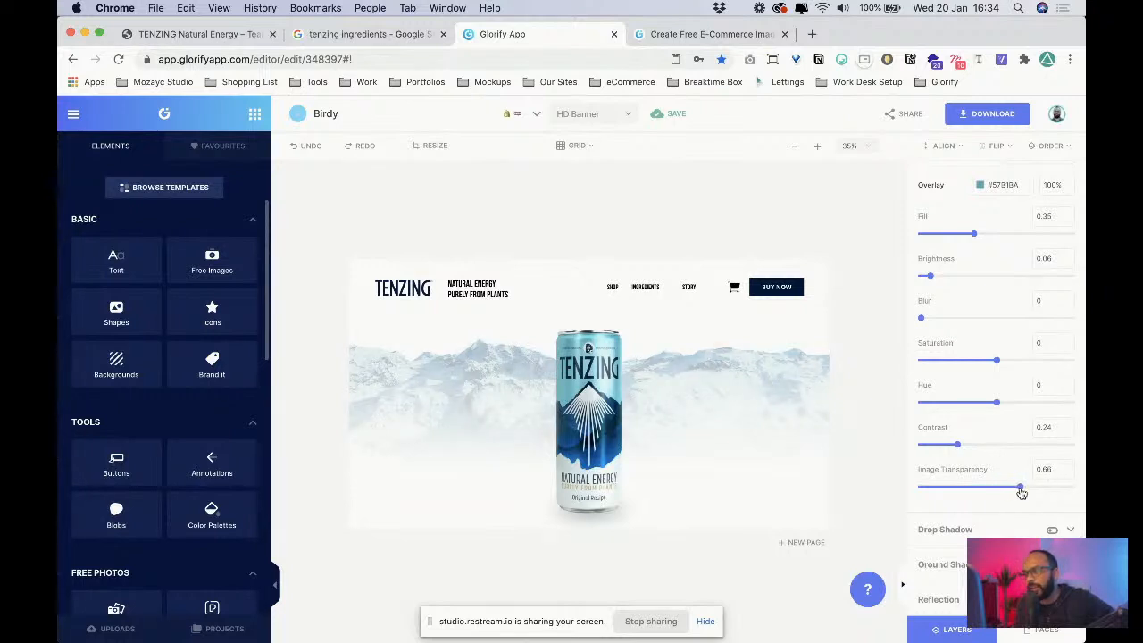
pyautogui.scroll(4, 968, 425)
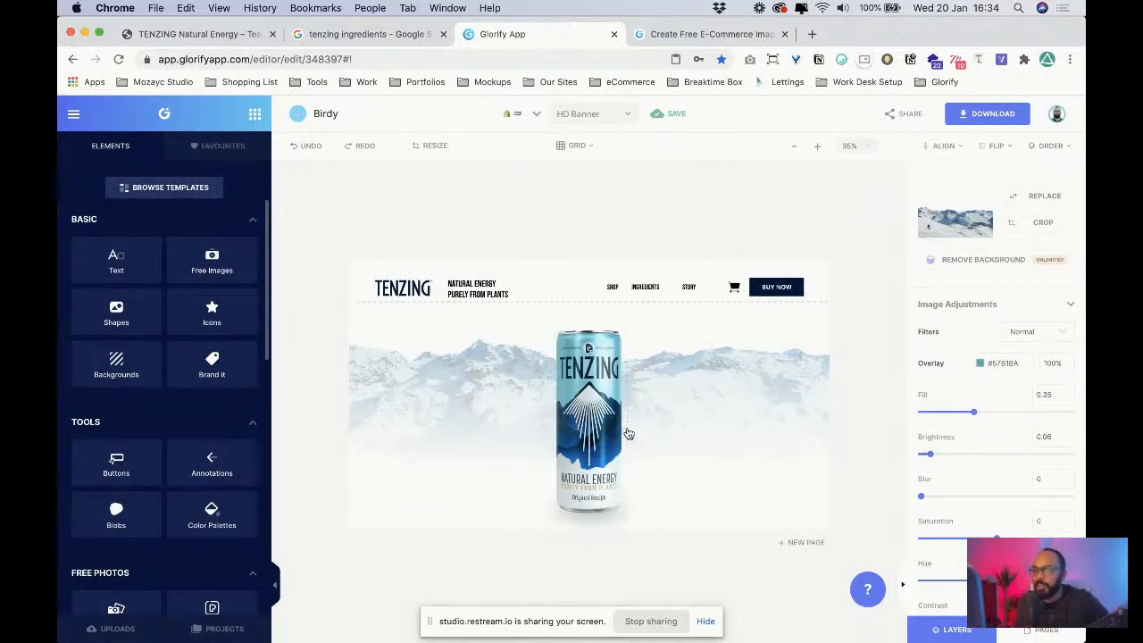
# - Recolour the header tagline's "PURELY FROM PLANTS" line to the beige #DACCAA sampled from the can and shrink the tagline slightly
pyautogui.doubleClick(461, 297)
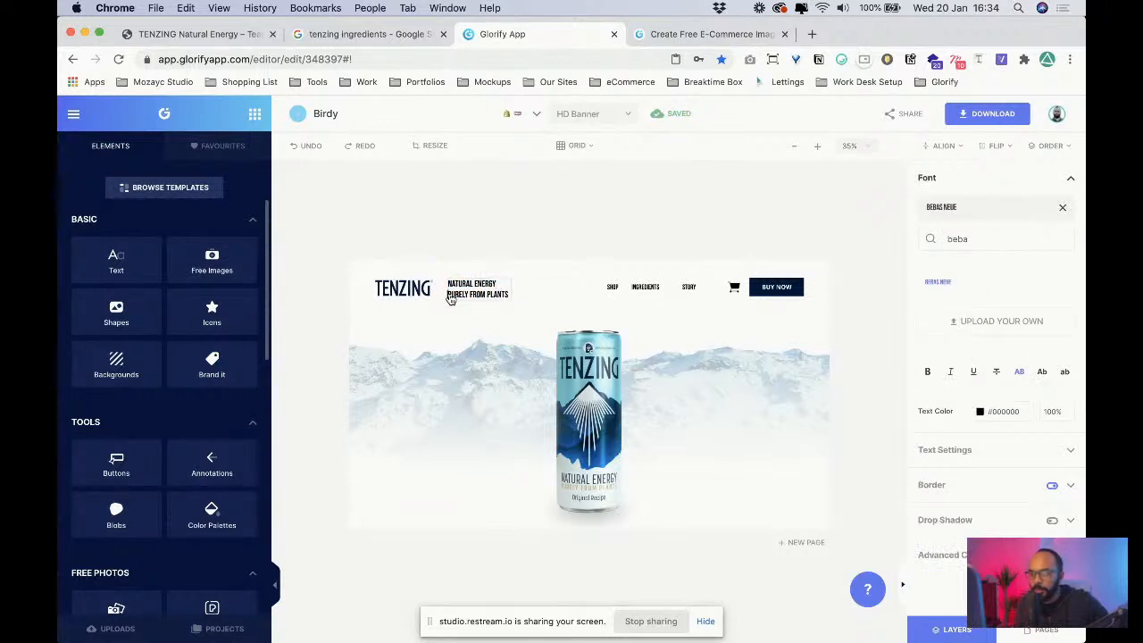
pyautogui.moveTo(451, 299); pyautogui.dragTo(520, 309)
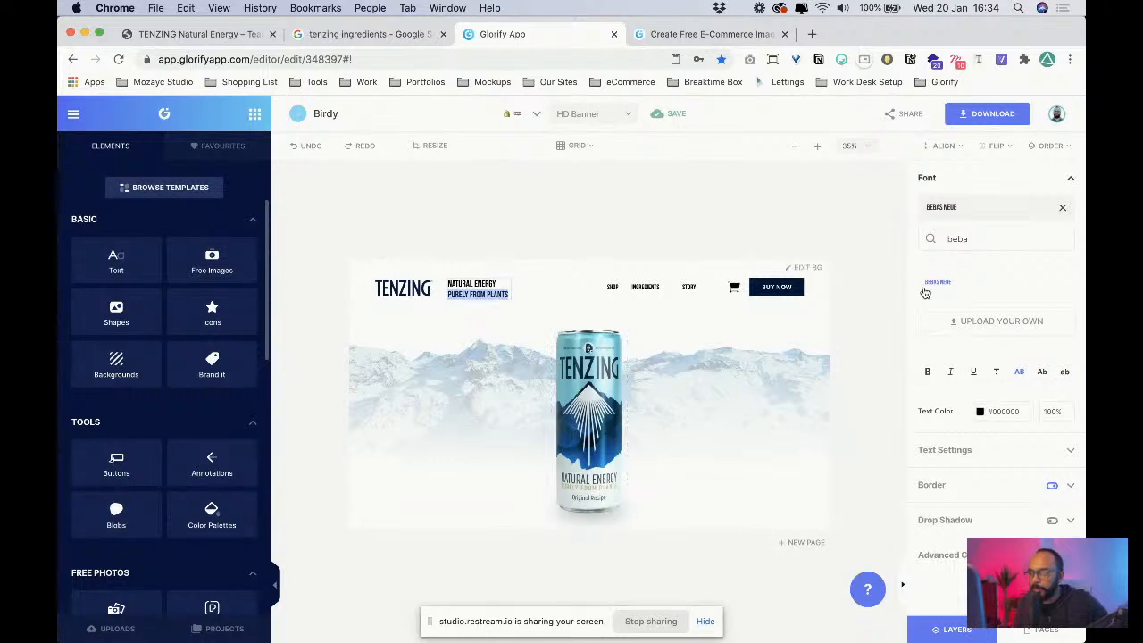
pyautogui.click(1077, 180)
pyautogui.click(979, 217)
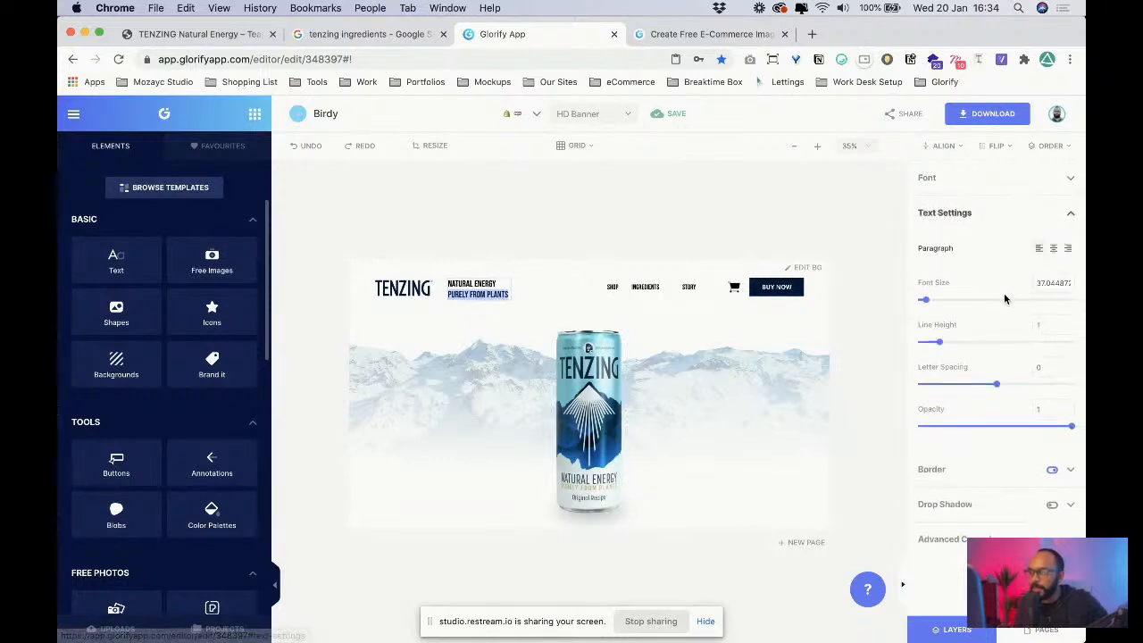
pyautogui.click(948, 213)
pyautogui.click(927, 175)
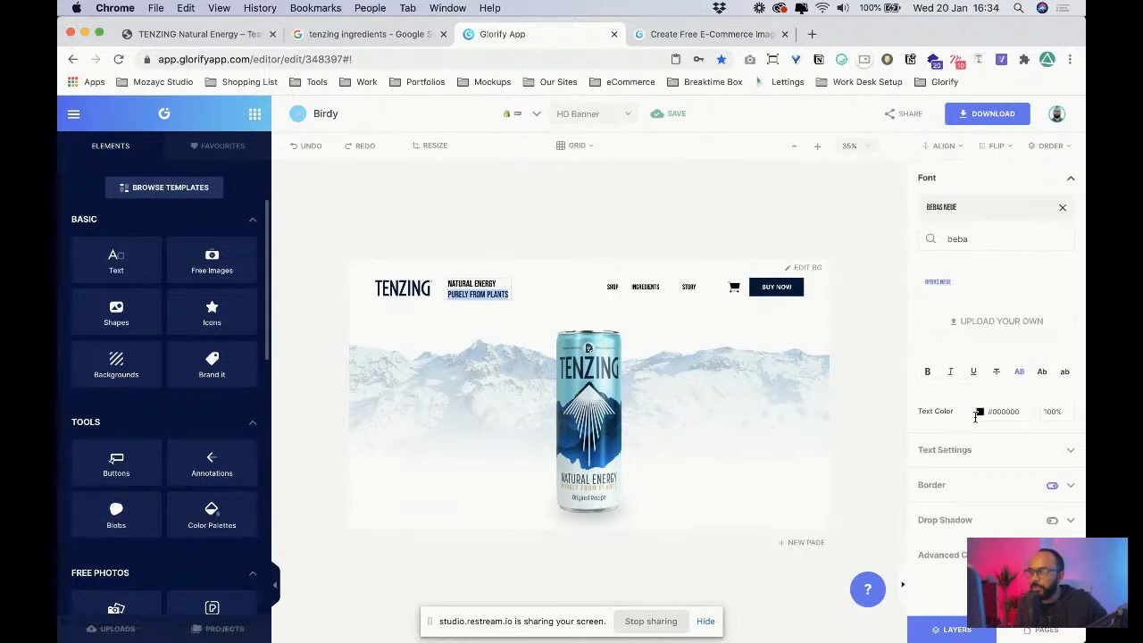
pyautogui.click(978, 412)
pyautogui.click(405, 223)
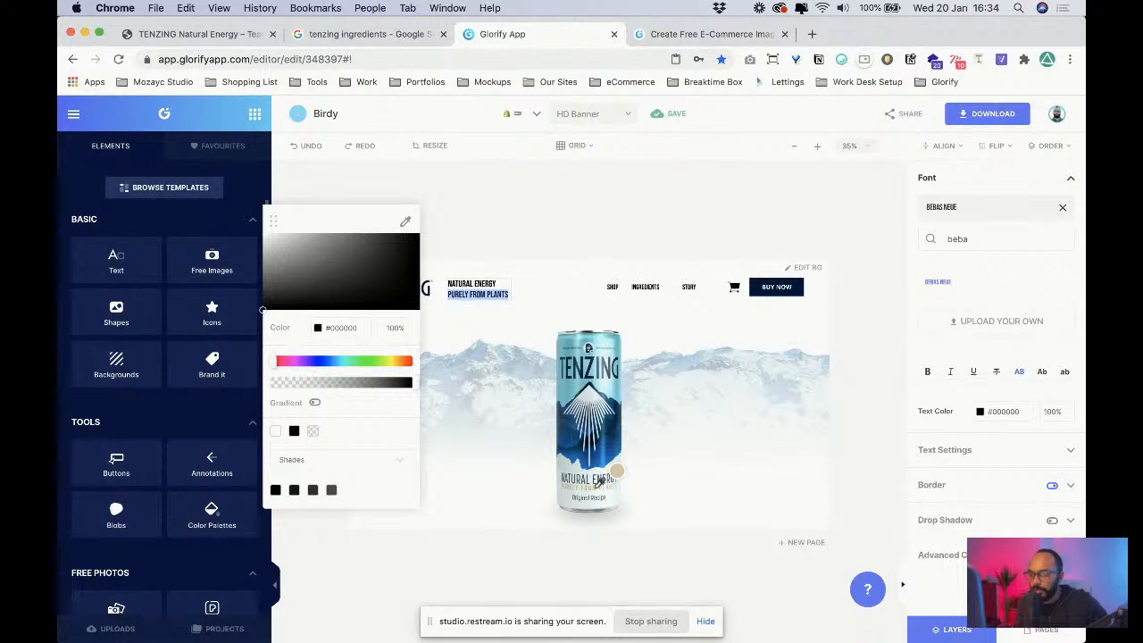
pyautogui.click(616, 471)
pyautogui.moveTo(397, 245); pyautogui.dragTo(467, 227)
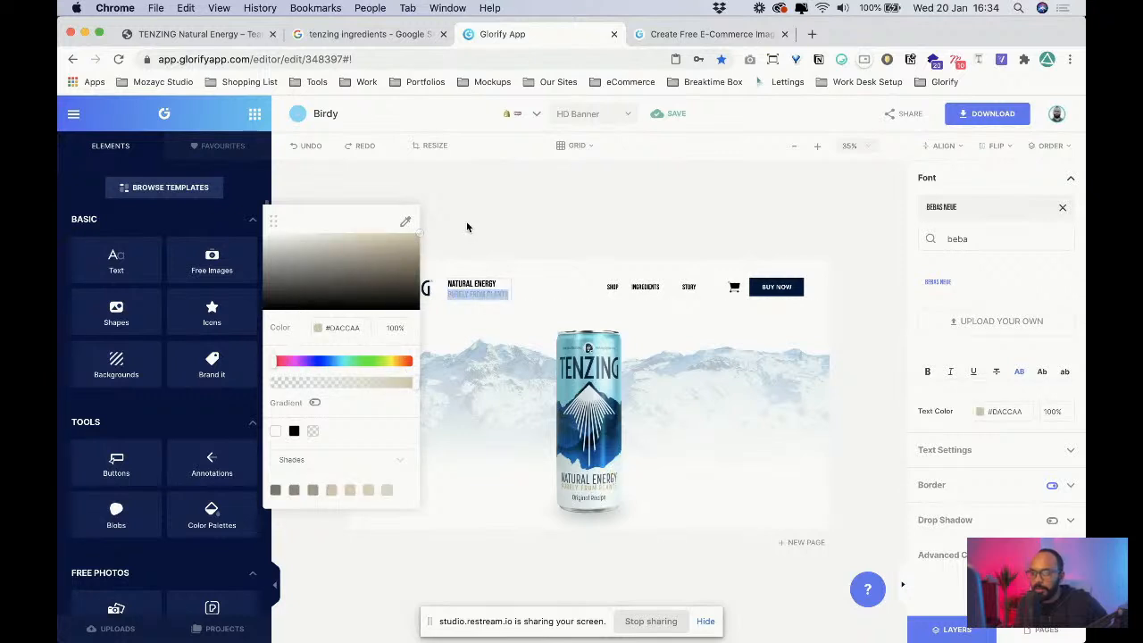
pyautogui.click(566, 302)
pyautogui.click(480, 298)
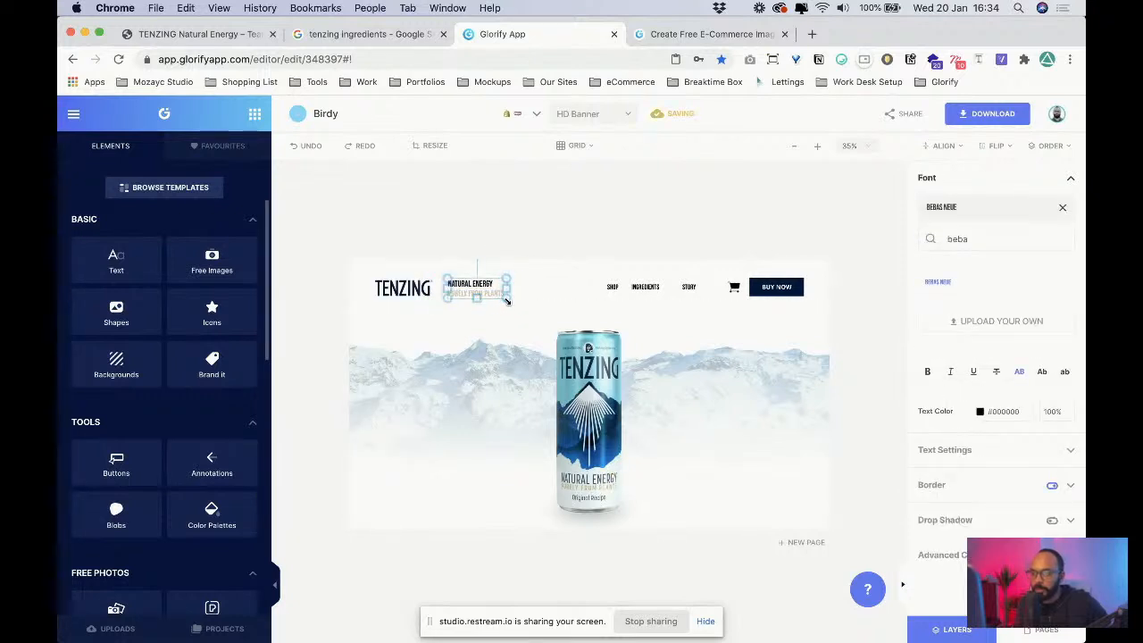
pyautogui.click(536, 306)
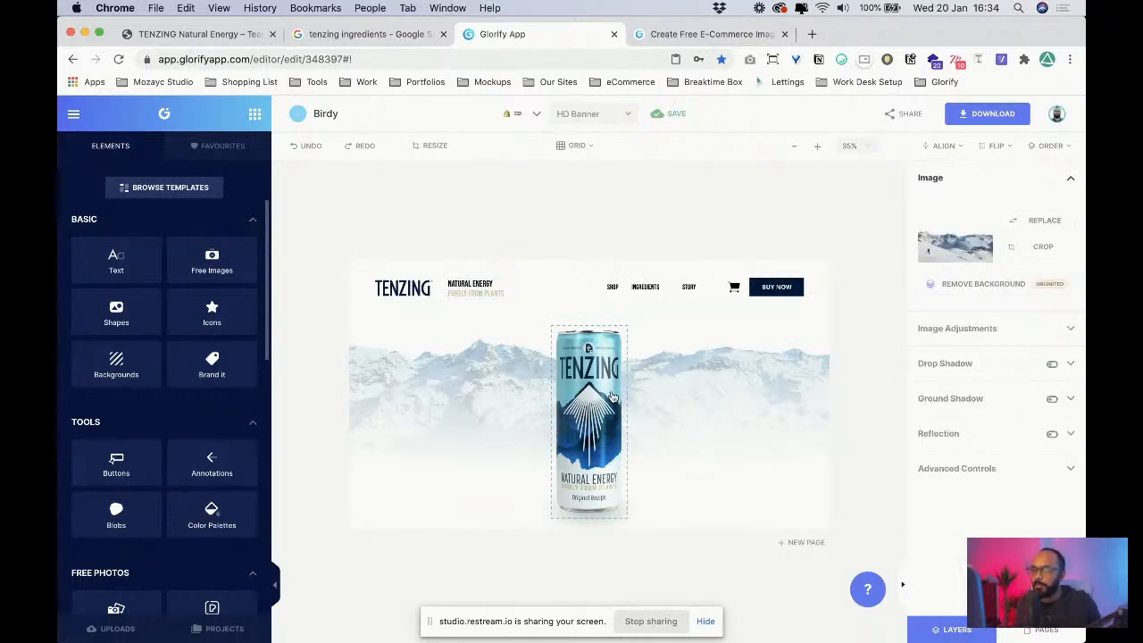
# - Open the Dirt effects, check the TENZING website for its texture style, and add the first dirt texture to the banner
pyautogui.scroll(-5, 193, 442)
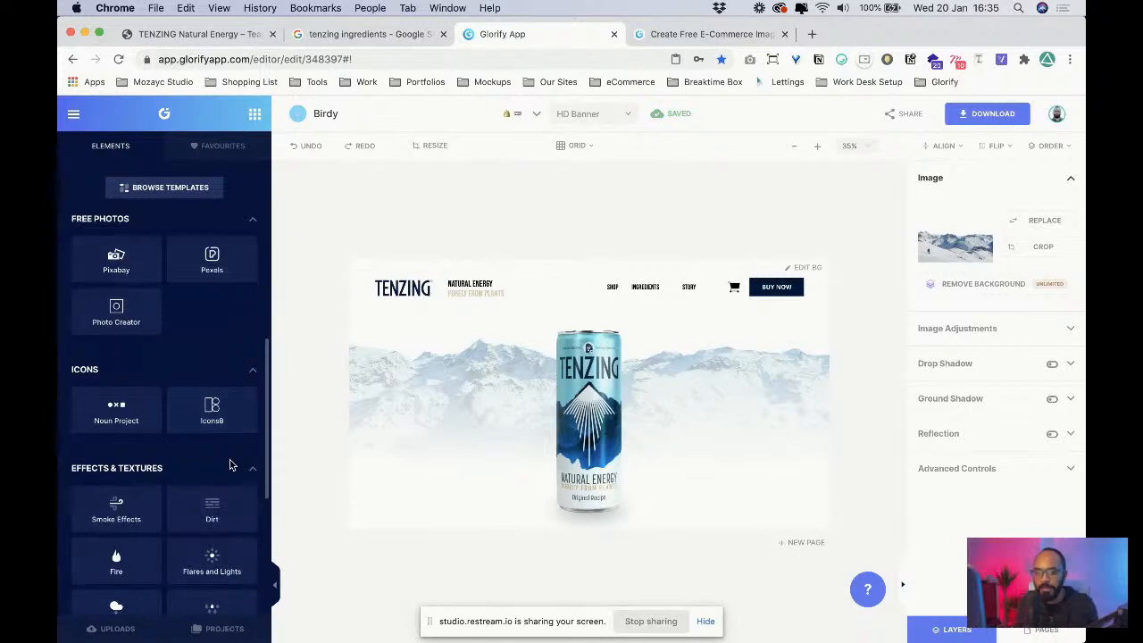
pyautogui.scroll(-1, 230, 464)
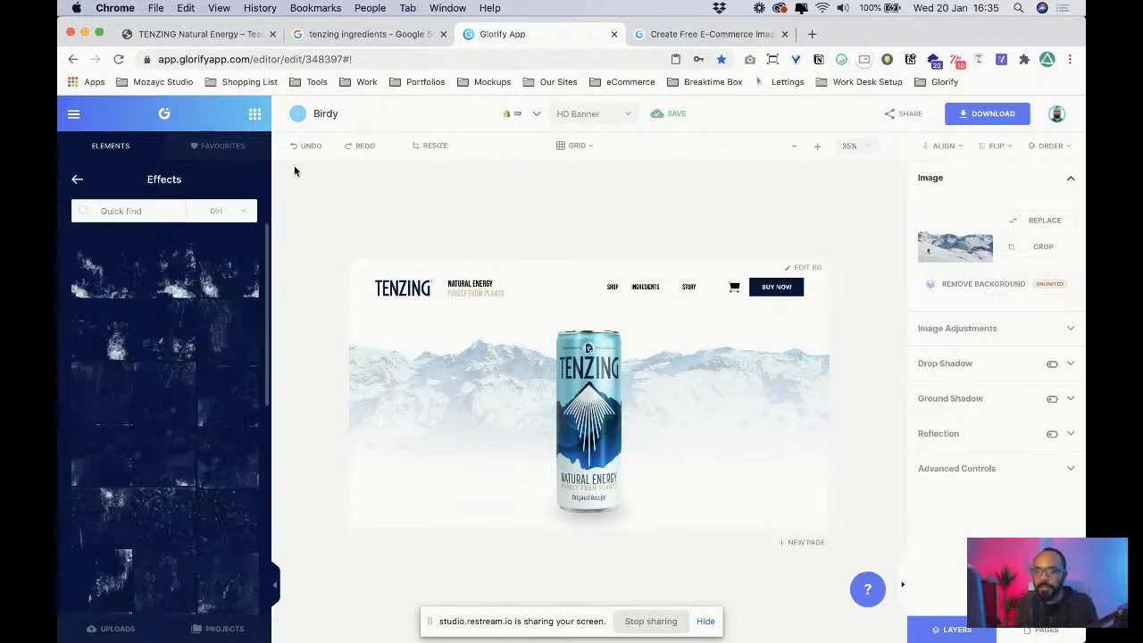
pyautogui.click(195, 34)
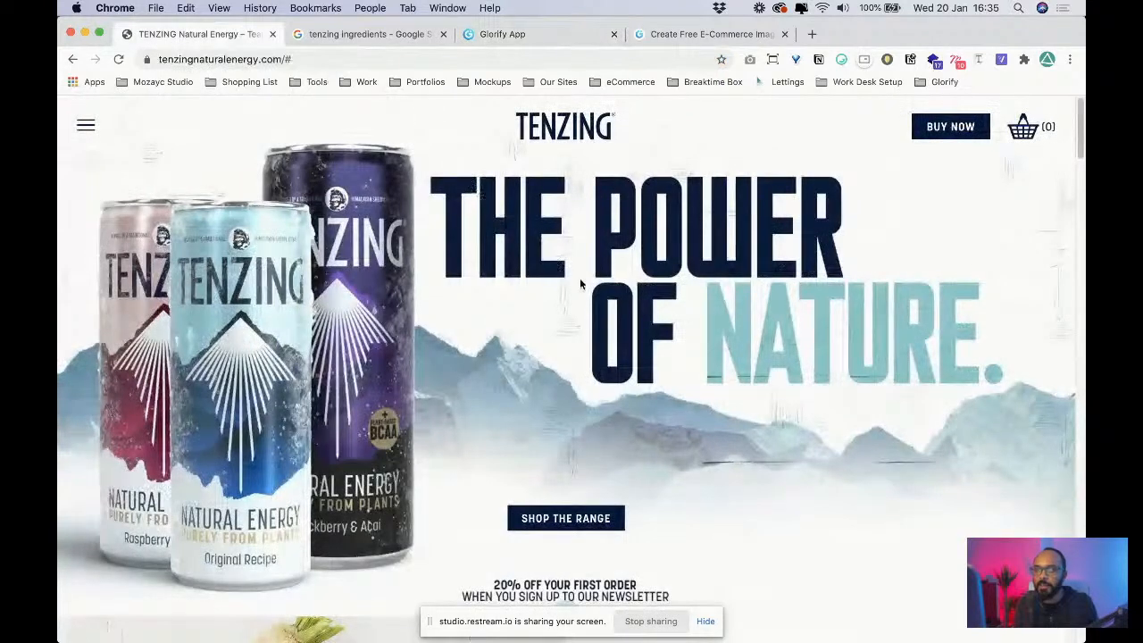
pyautogui.click(490, 36)
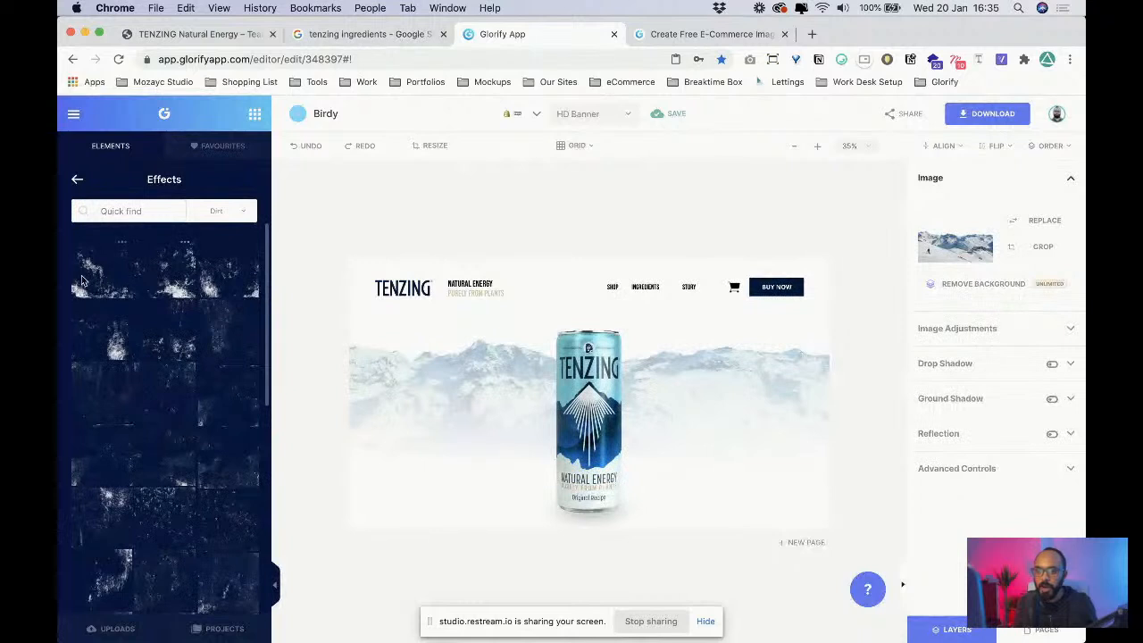
pyautogui.click(83, 276)
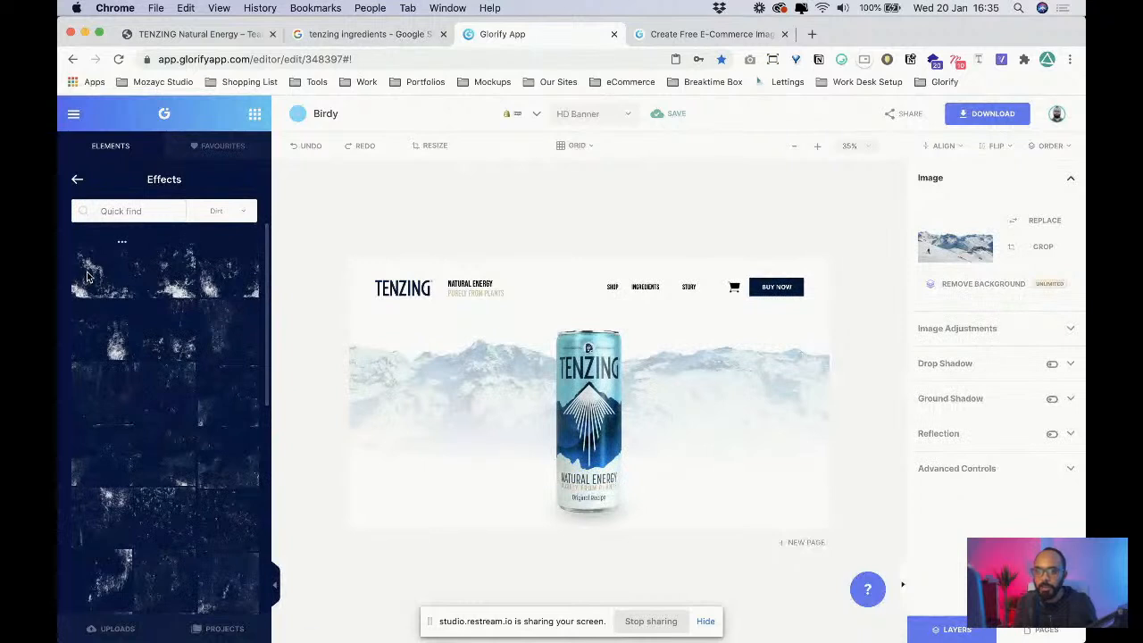
pyautogui.click(371, 331)
# - Tint the dirt texture with the dark blue overlay #003755 sampled from the can at fill 1, and reduce its image transparency until it is faint
pyautogui.click(947, 347)
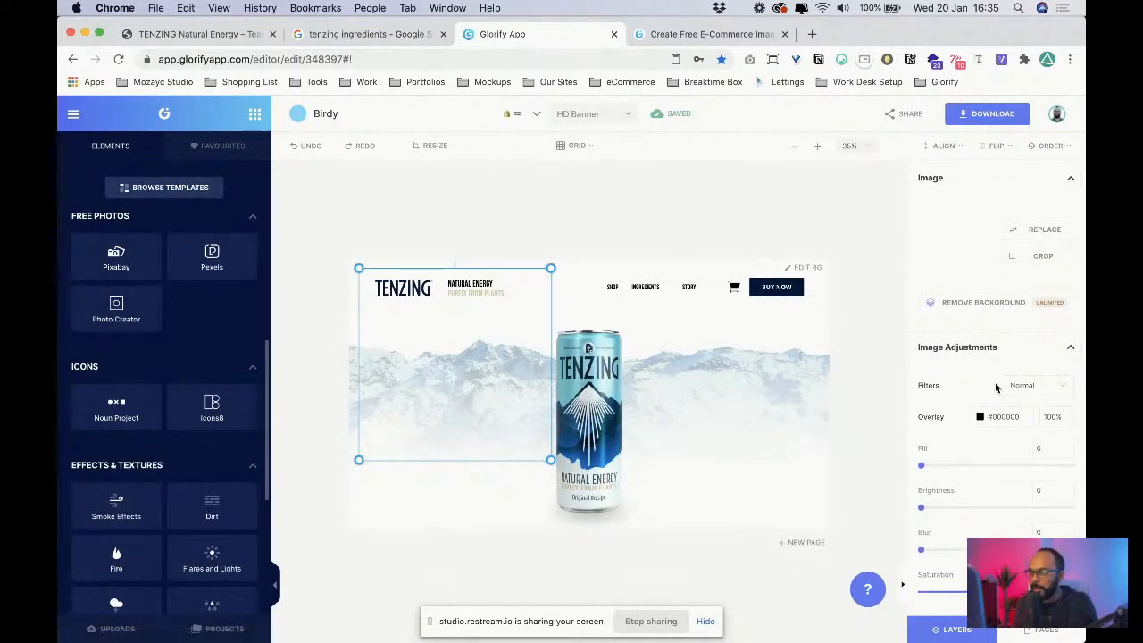
pyautogui.moveTo(921, 467); pyautogui.dragTo(1072, 465)
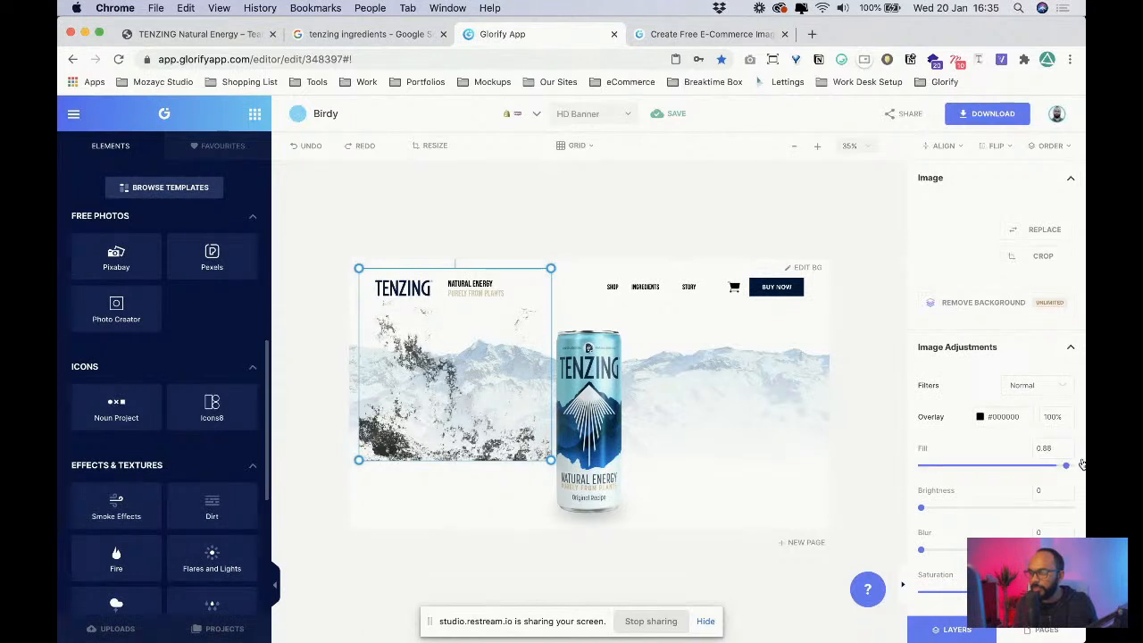
pyautogui.click(980, 417)
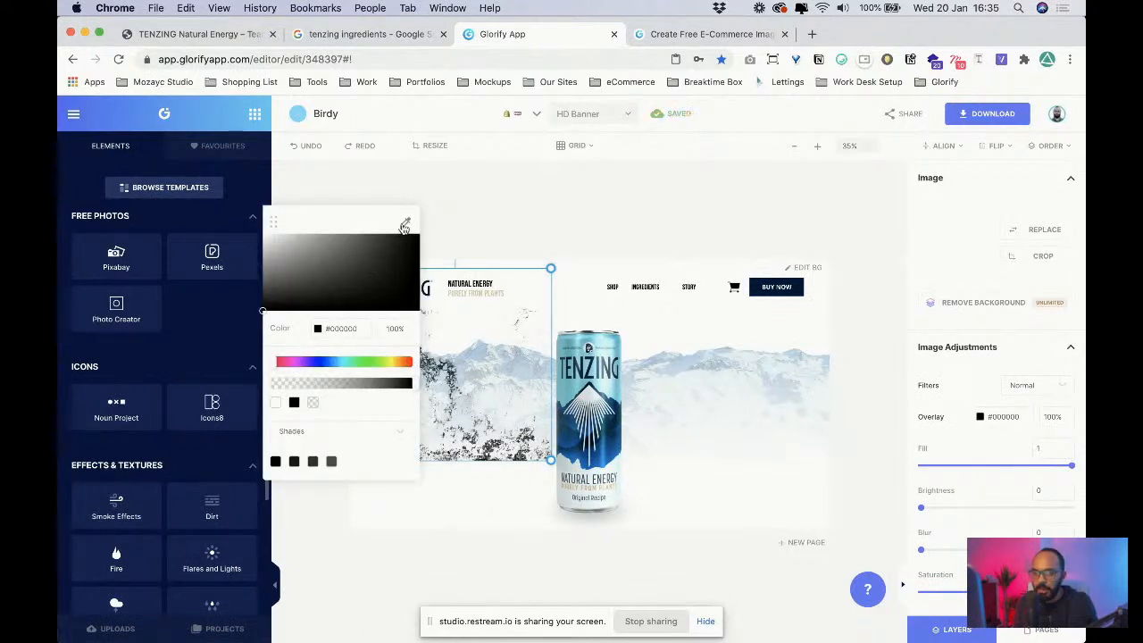
pyautogui.click(404, 226)
pyautogui.click(636, 418)
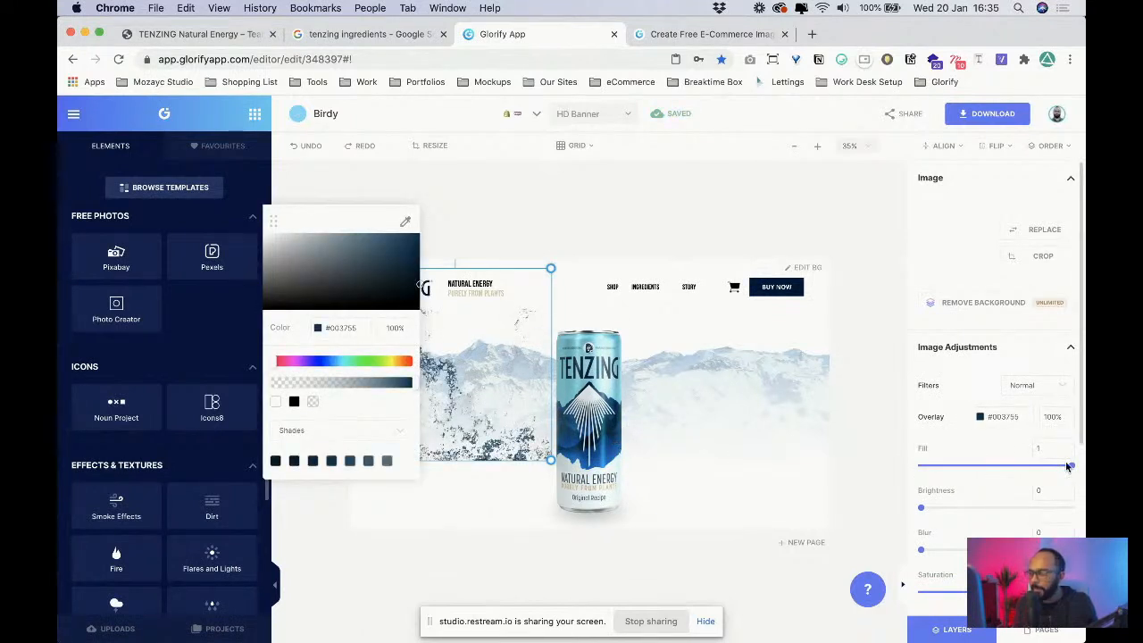
pyautogui.click(993, 448)
pyautogui.scroll(-2, 993, 448)
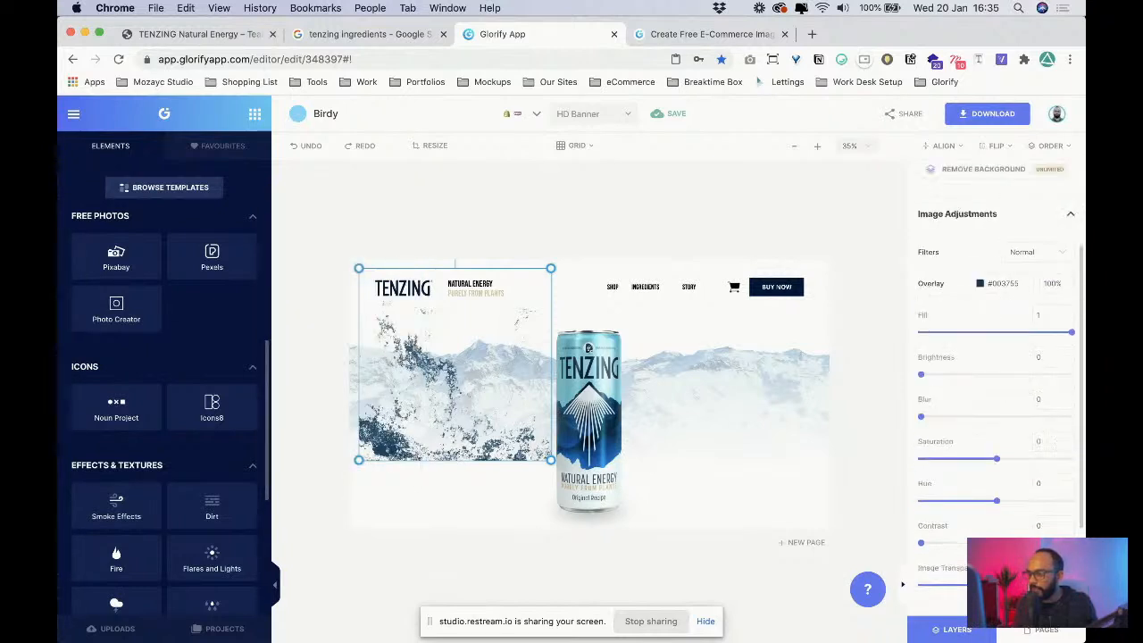
pyautogui.moveTo(922, 585); pyautogui.dragTo(943, 587)
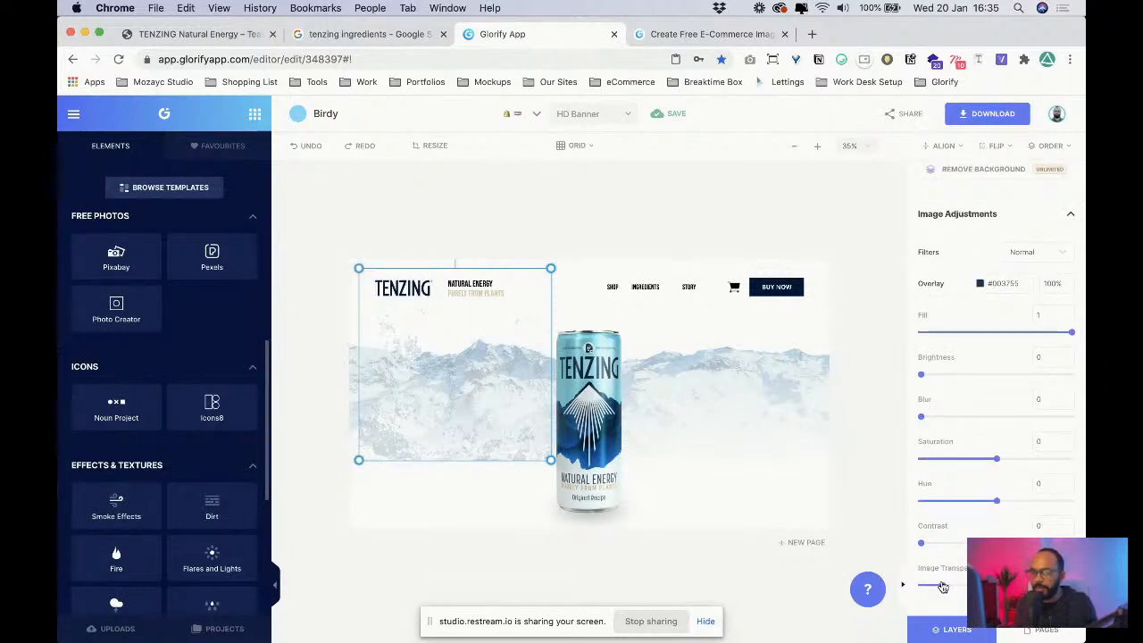
# - Rotate the dirt texture upside down and fit it, slightly smaller, into the banner's upper-left corner
pyautogui.moveTo(440, 372); pyautogui.dragTo(425, 400)
pyautogui.rightClick(433, 355)
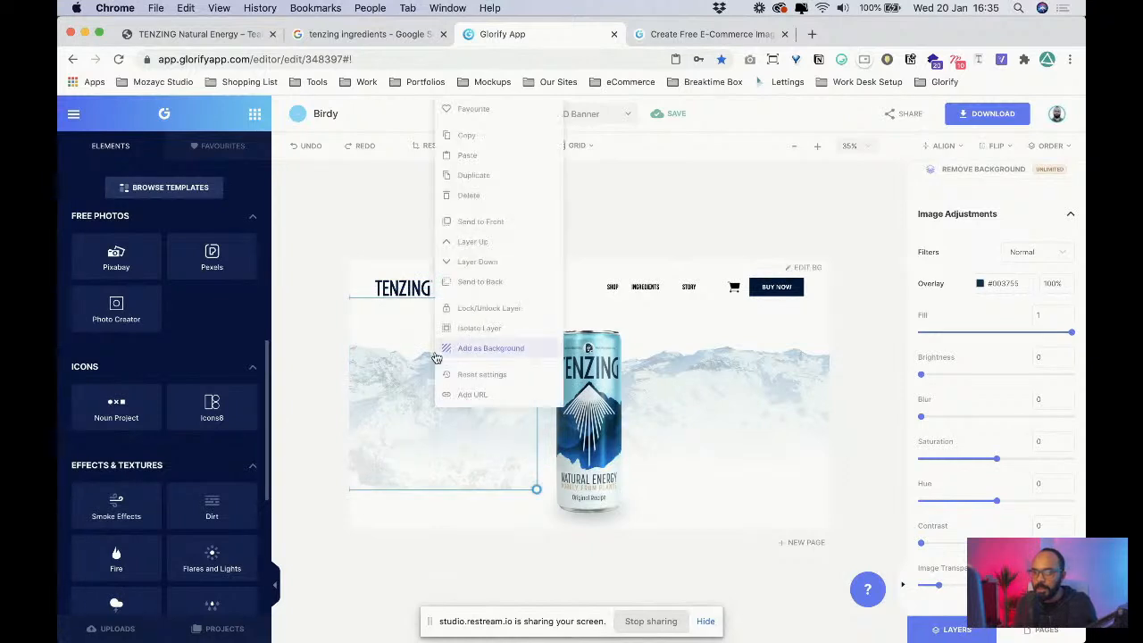
pyautogui.click(423, 346)
pyautogui.moveTo(442, 270); pyautogui.dragTo(441, 435)
pyautogui.moveTo(506, 425); pyautogui.dragTo(460, 349)
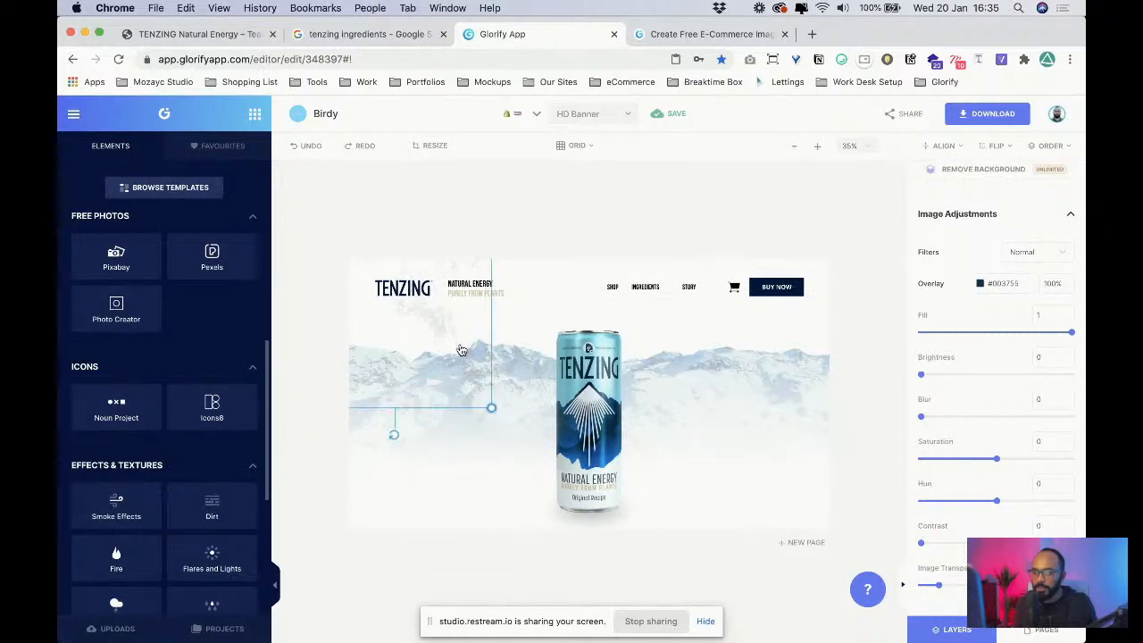
pyautogui.moveTo(487, 403); pyautogui.dragTo(461, 308)
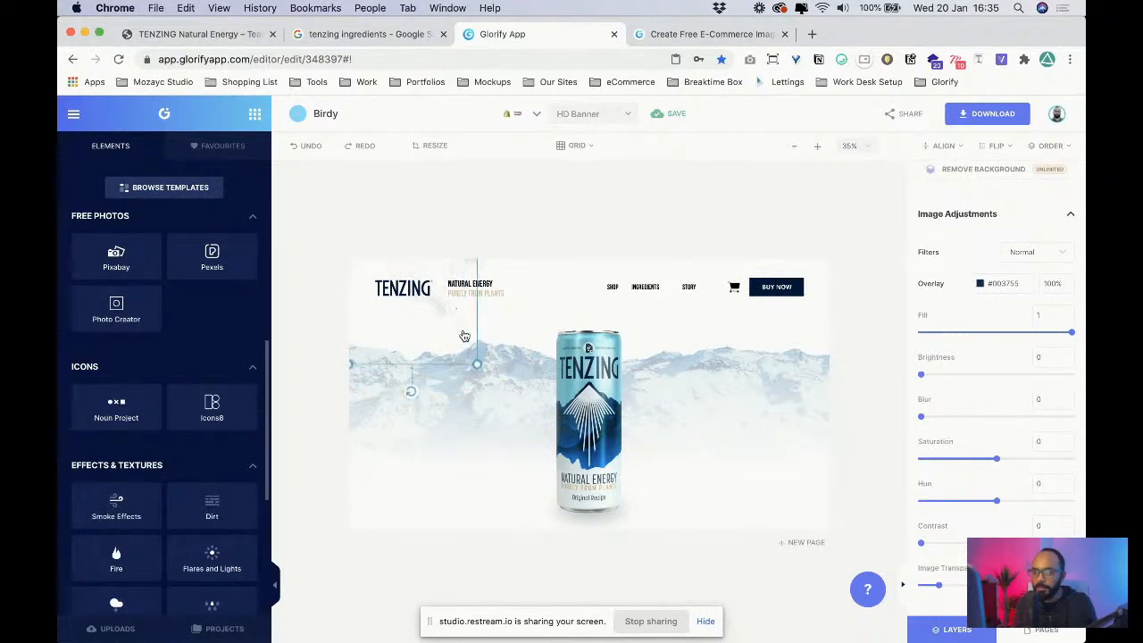
# - Flip the dirt texture horizontally, then shift it further into the banner's upper-left corner and enlarge it slightly
pyautogui.click(997, 146)
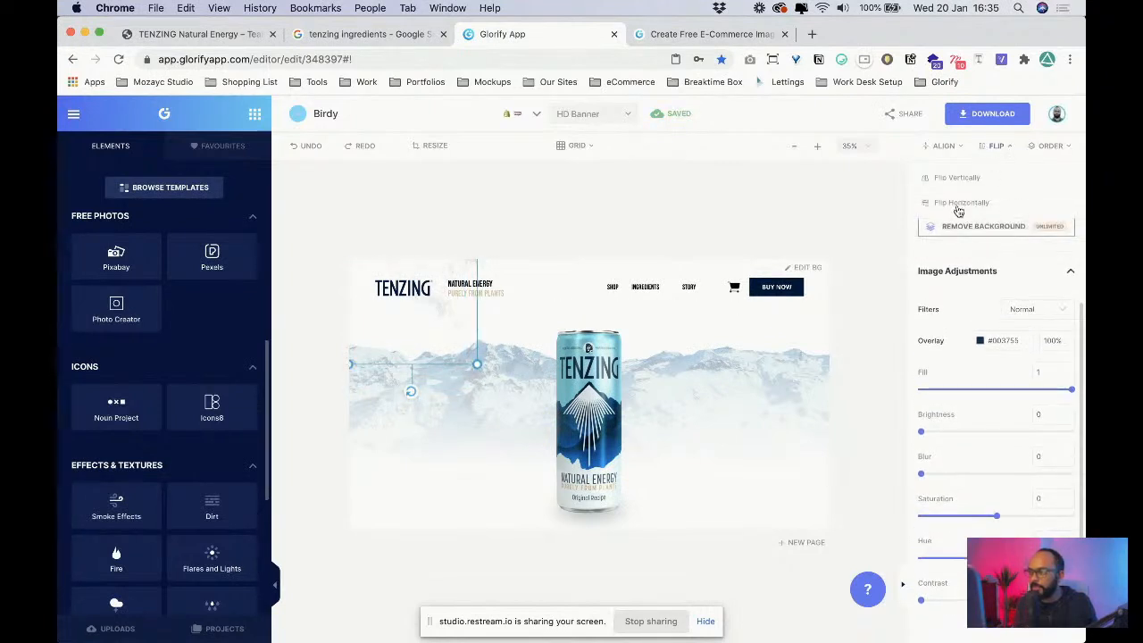
pyautogui.moveTo(454, 336); pyautogui.dragTo(383, 318)
pyautogui.click(548, 318)
pyautogui.click(418, 329)
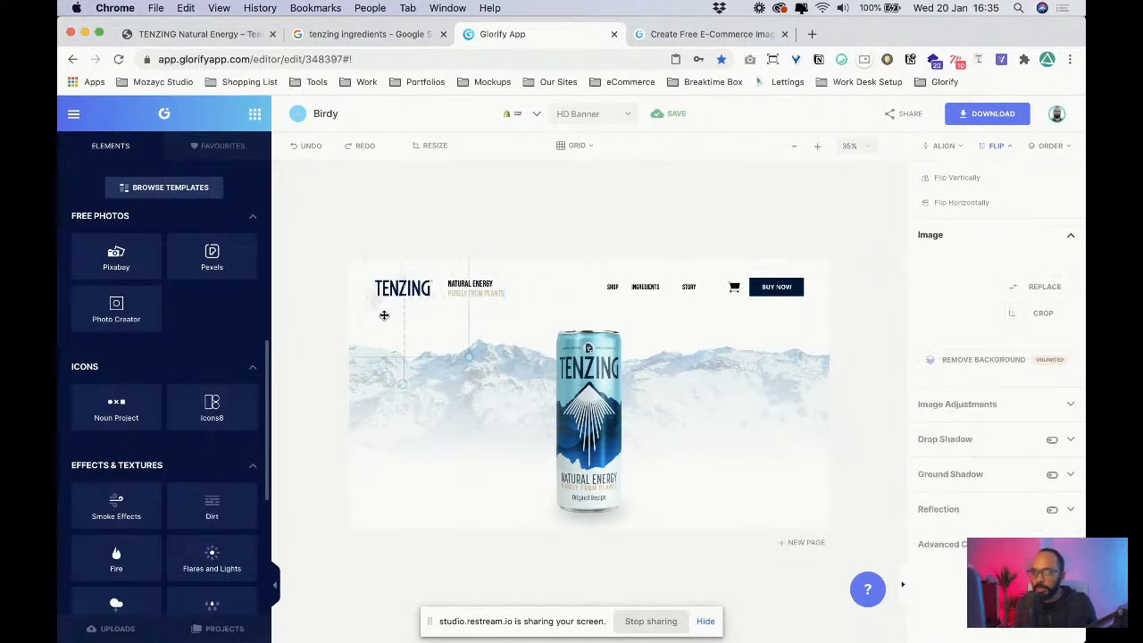
pyautogui.moveTo(472, 358); pyautogui.dragTo(494, 383)
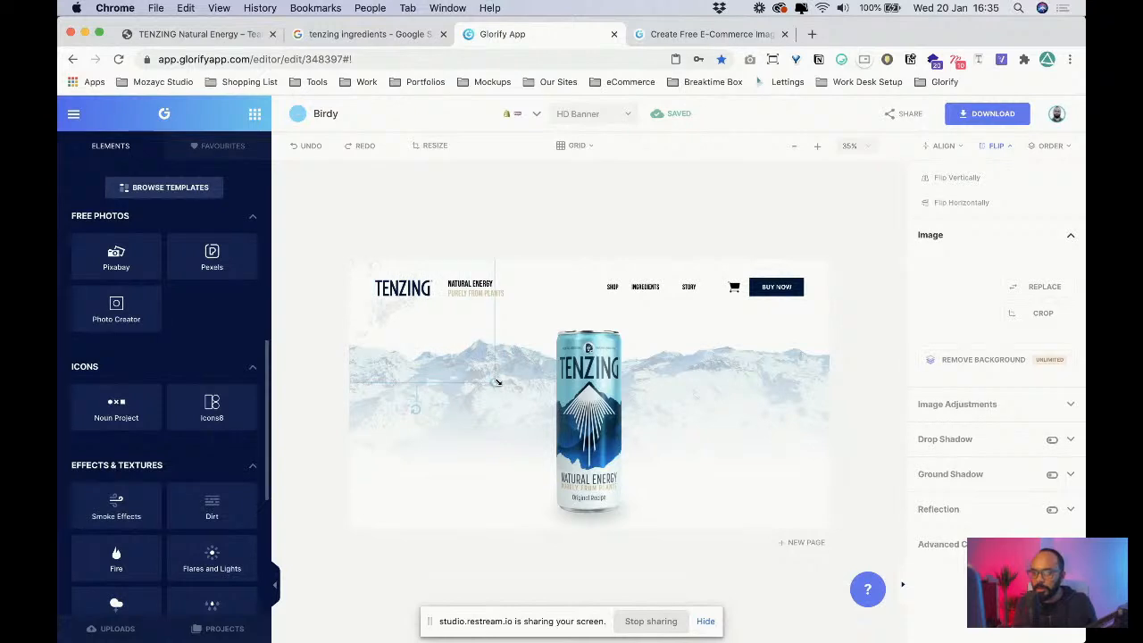
# - Send the dirt texture to the back of the banner and try to reselect it on the canvas
pyautogui.rightClick(439, 327)
pyautogui.click(485, 512)
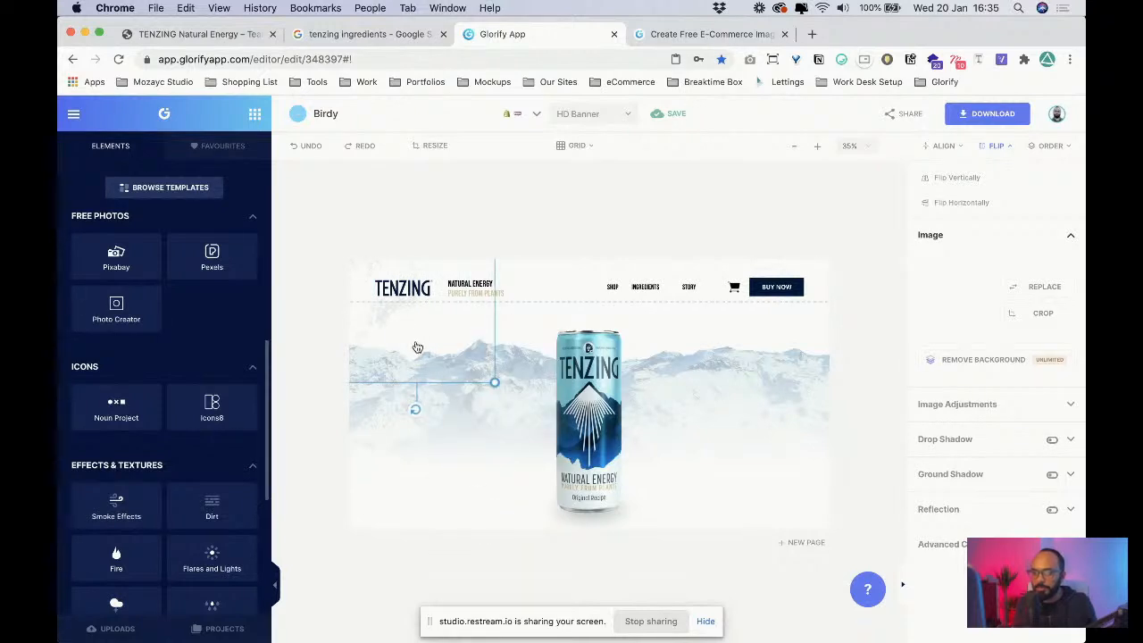
pyautogui.click(418, 341)
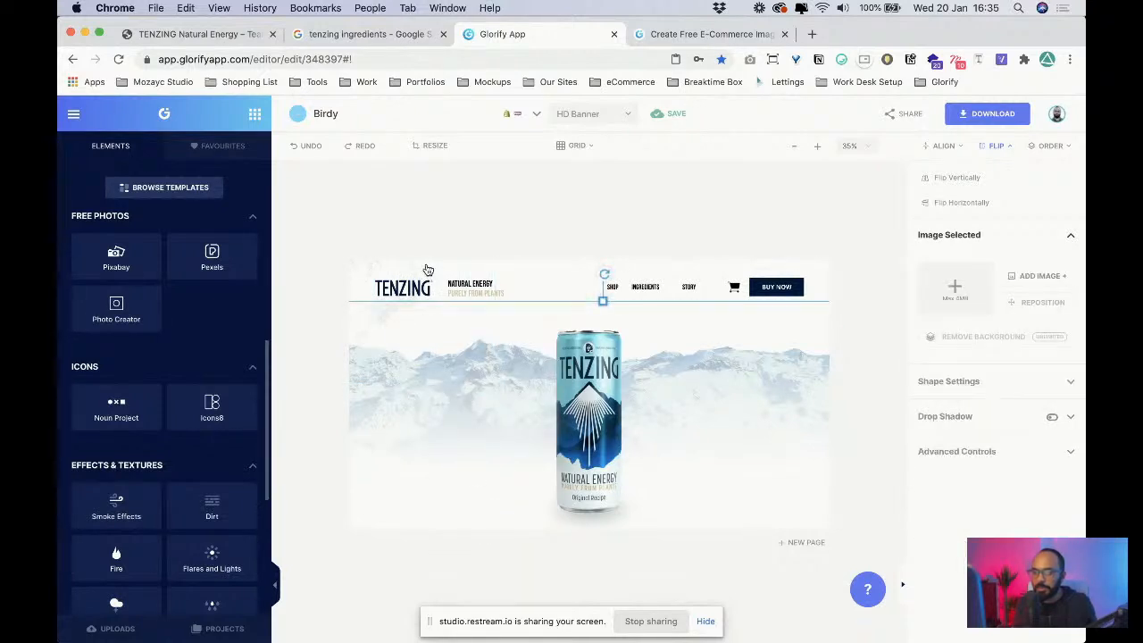
pyautogui.click(428, 269)
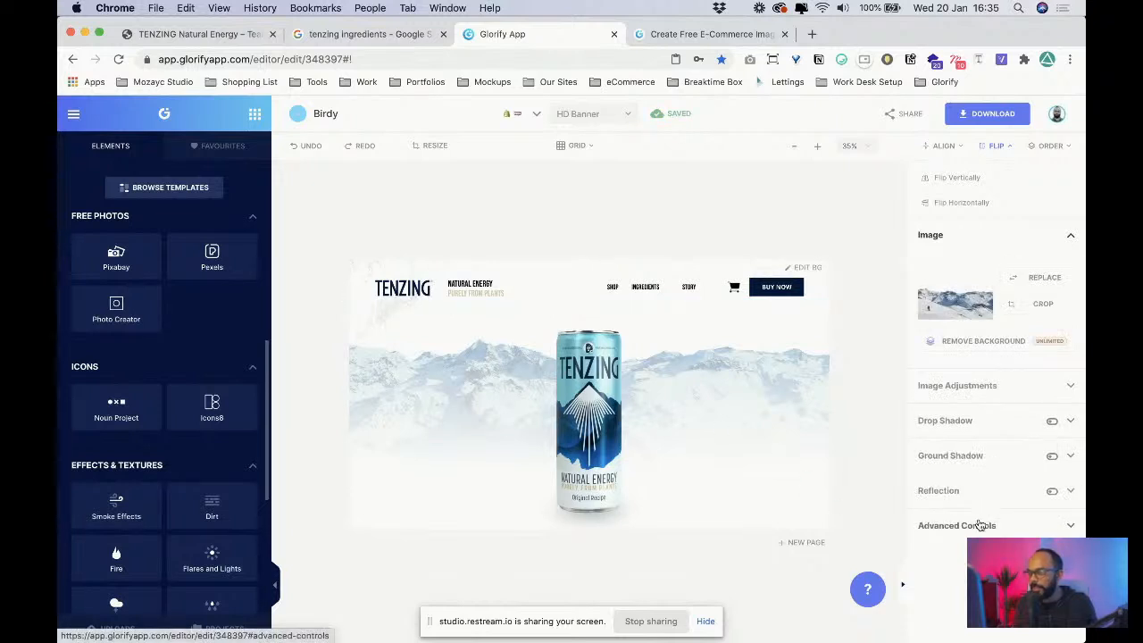
pyautogui.click(393, 313)
pyautogui.click(373, 266)
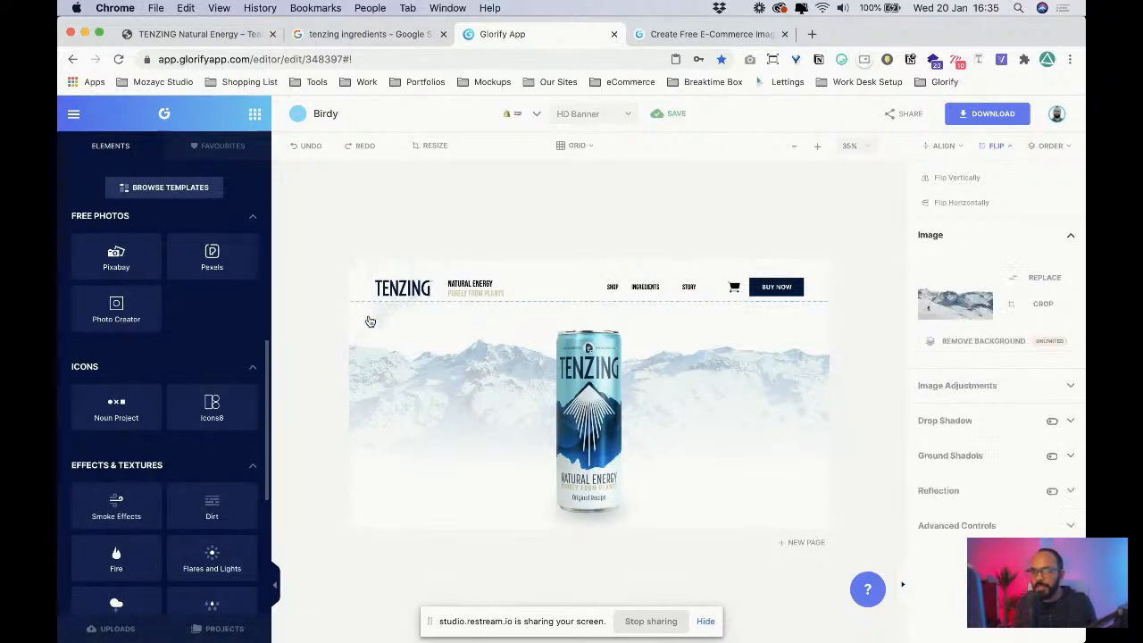
pyautogui.click(934, 236)
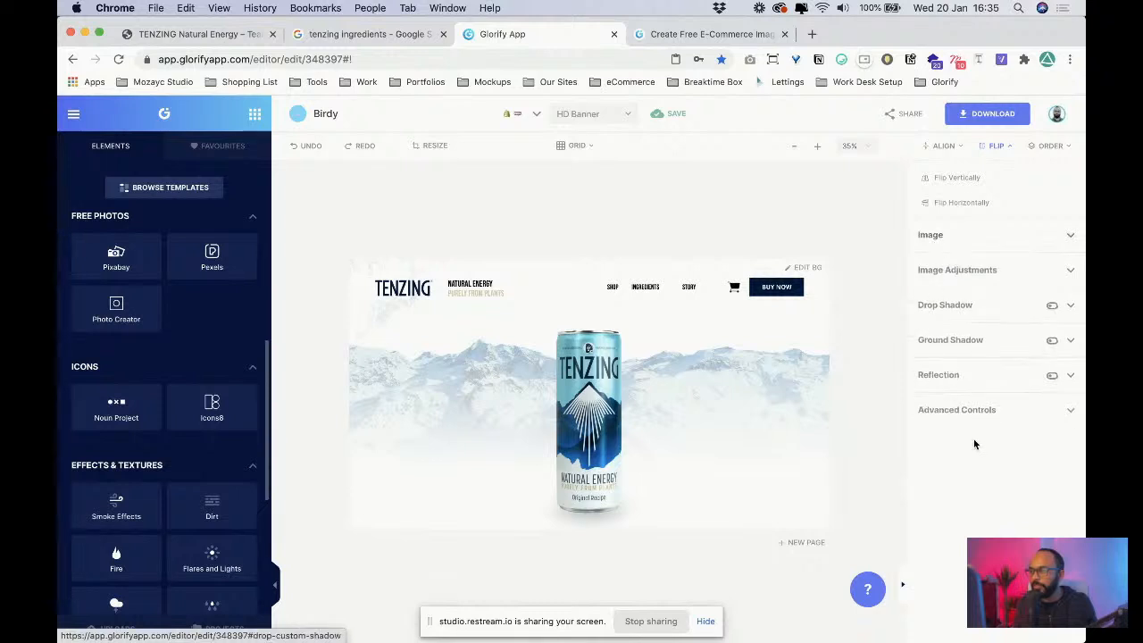
pyautogui.click(905, 589)
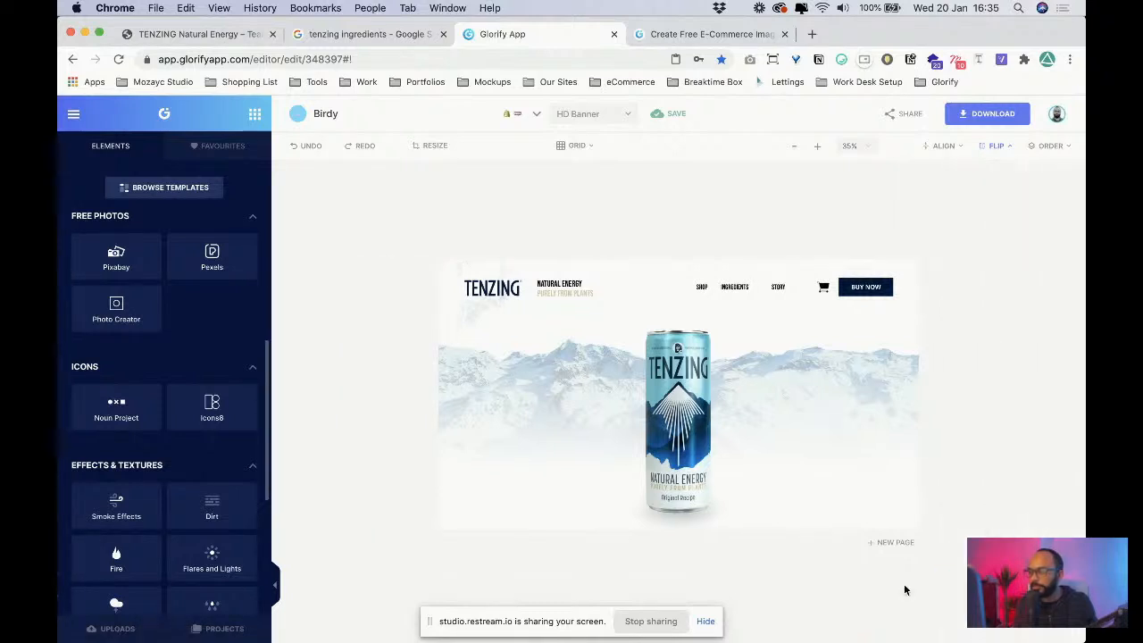
pyautogui.click(1079, 587)
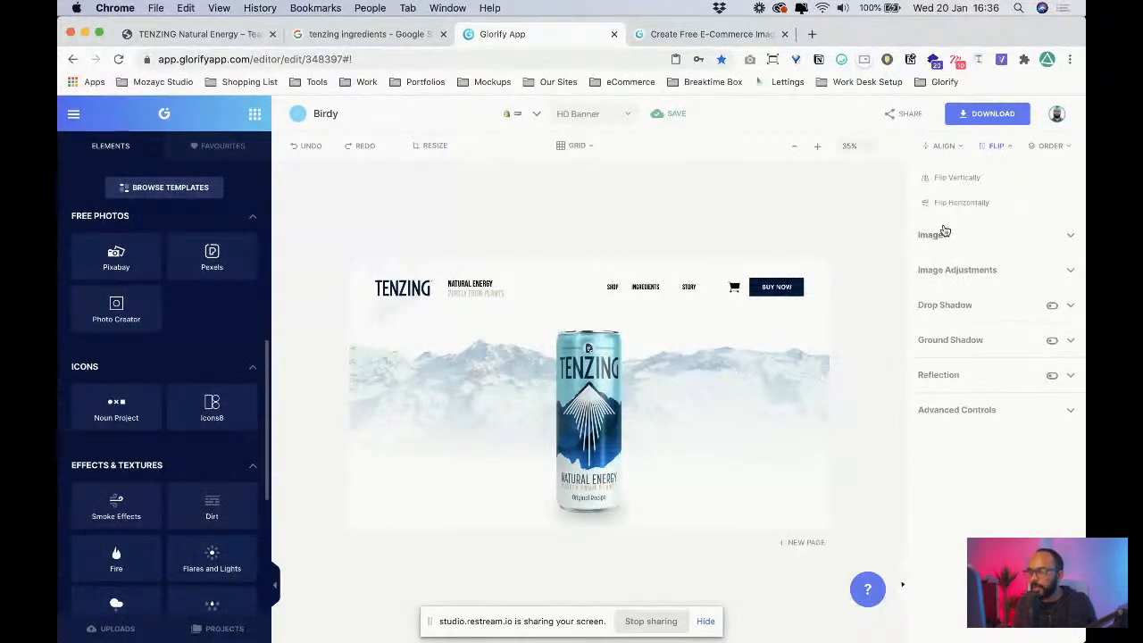
pyautogui.click(934, 234)
pyautogui.click(605, 378)
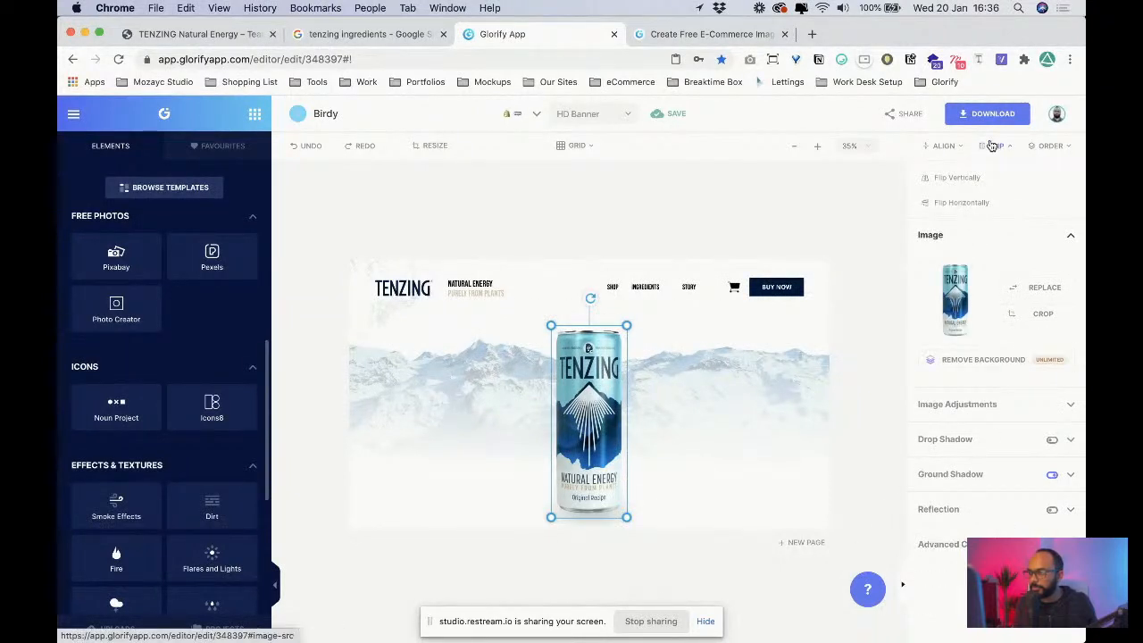
pyautogui.click(991, 145)
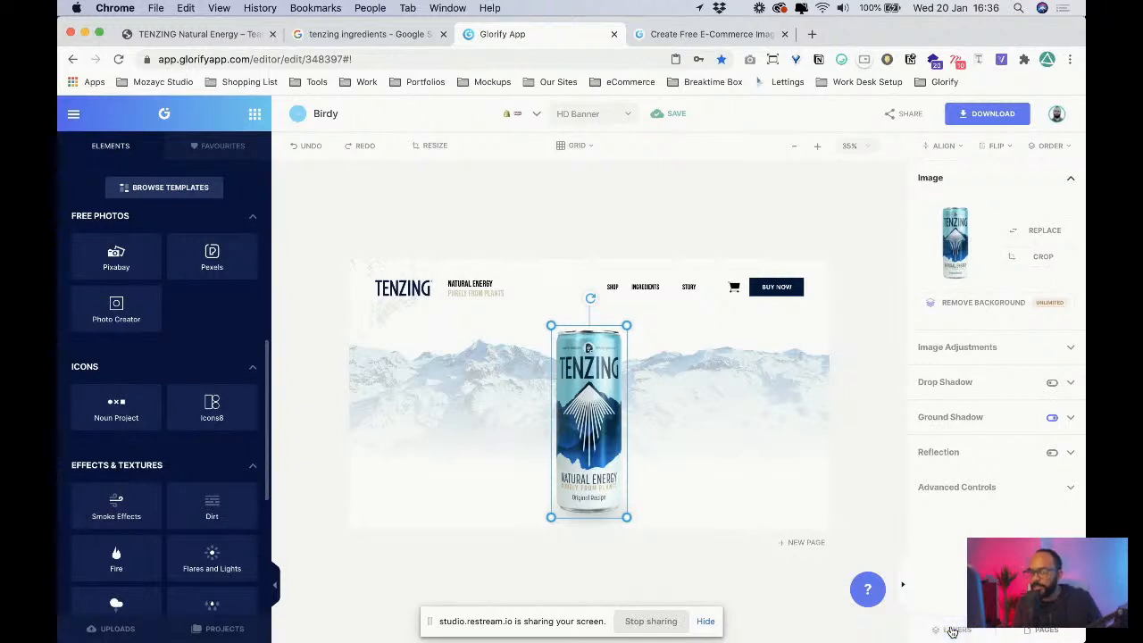
# - Find the upper-left dirt texture in the layer list, select it and shift it slightly lower on the banner
pyautogui.click(952, 631)
pyautogui.scroll(-1, 946, 536)
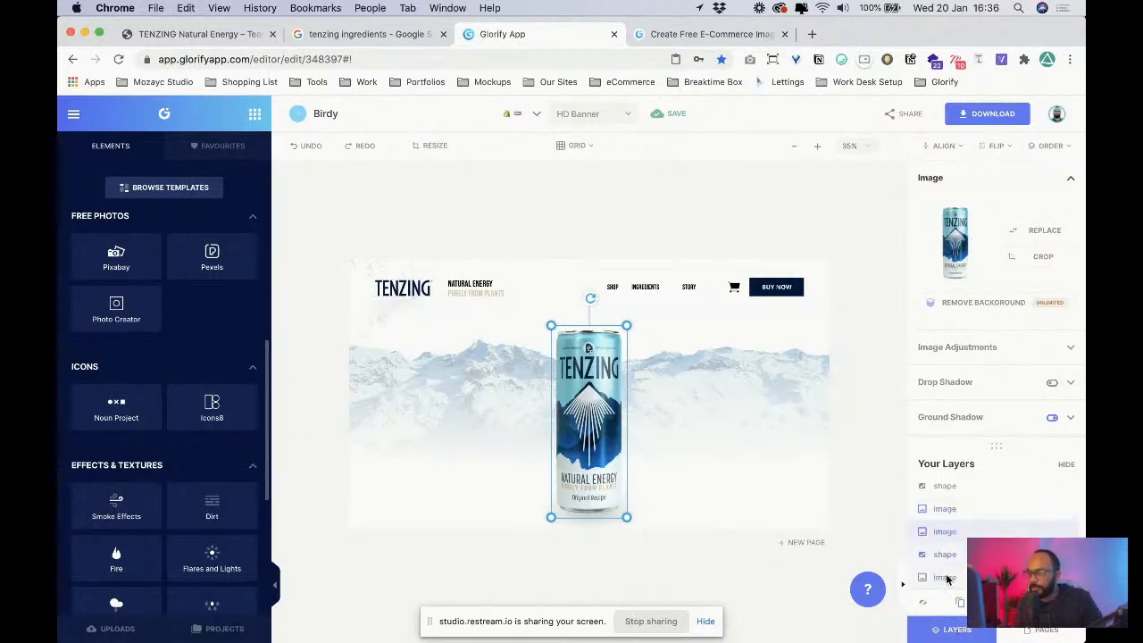
pyautogui.click(945, 577)
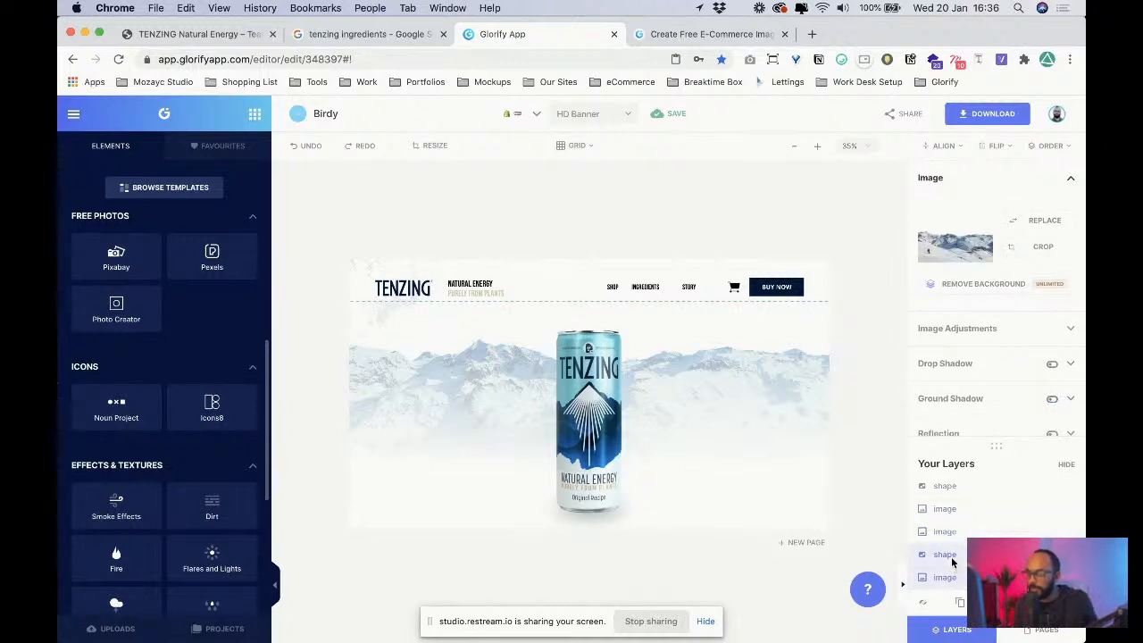
pyautogui.click(950, 555)
pyautogui.click(940, 579)
pyautogui.click(948, 556)
pyautogui.click(954, 534)
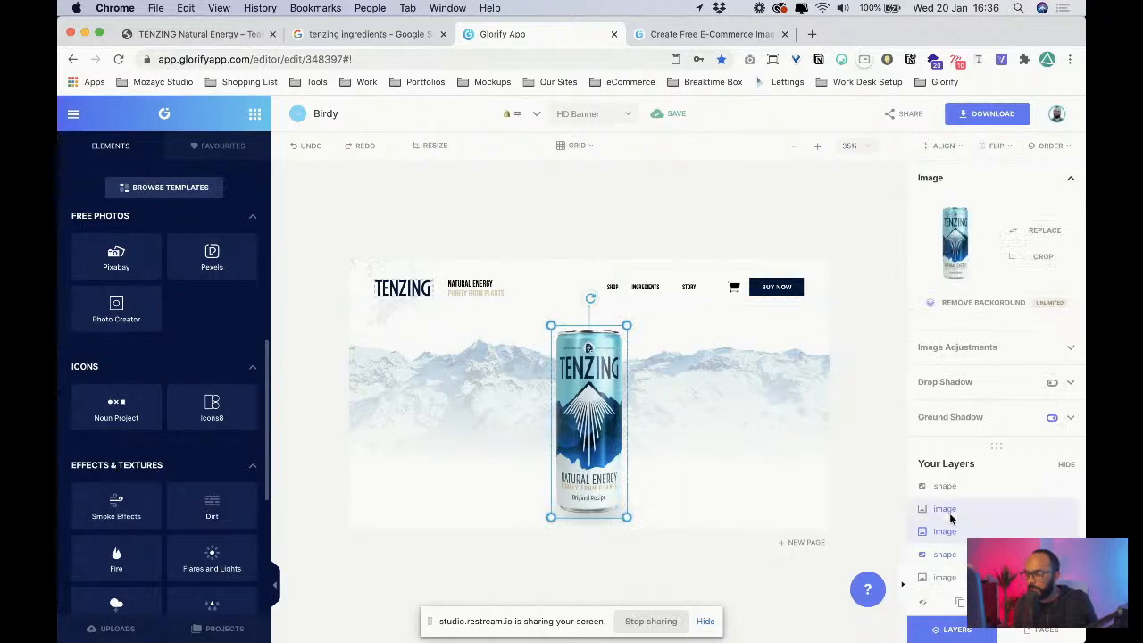
pyautogui.click(947, 510)
pyautogui.scroll(-3, 951, 512)
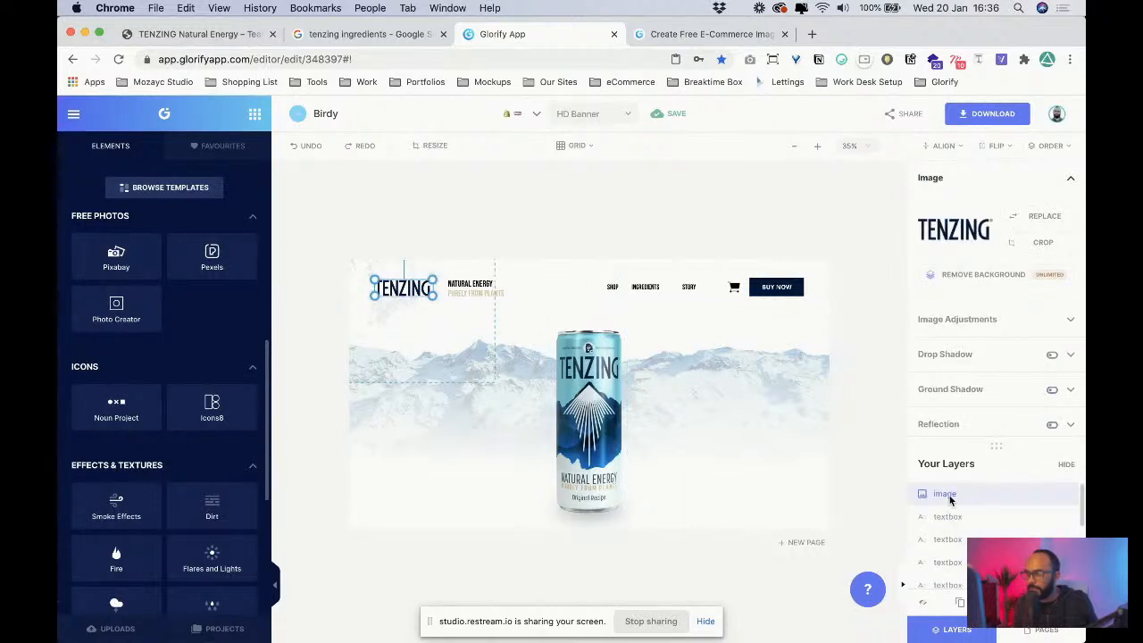
pyautogui.click(950, 500)
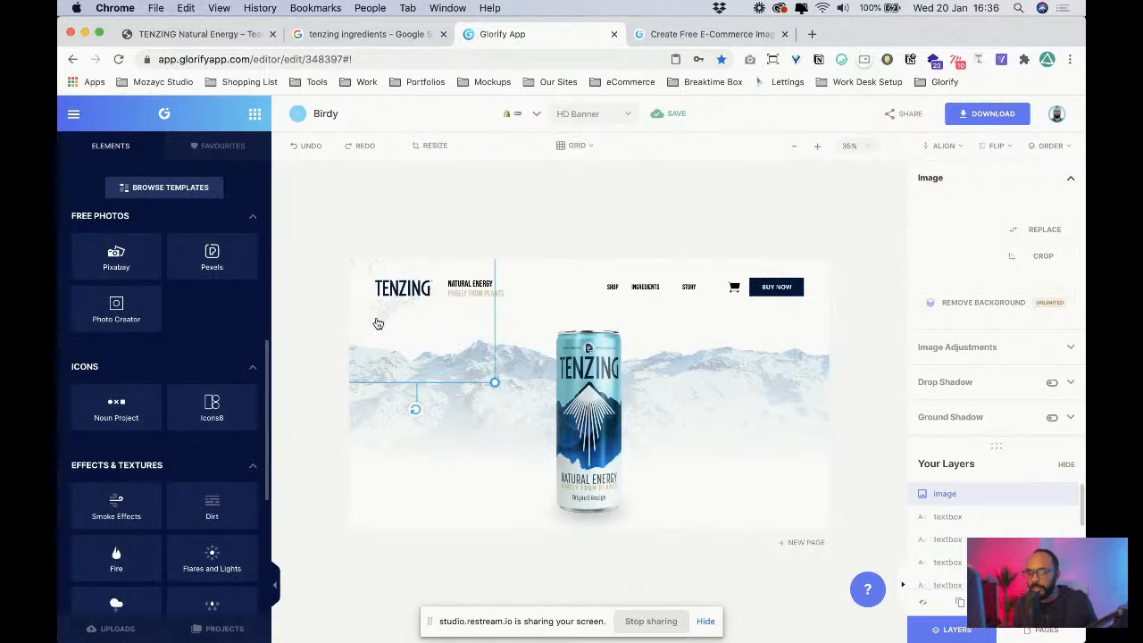
pyautogui.moveTo(378, 324)
pyautogui.mouseDown()
pyautogui.moveTo(428, 350)
pyautogui.moveTo(377, 327)
pyautogui.moveTo(366, 334)
pyautogui.mouseUp()
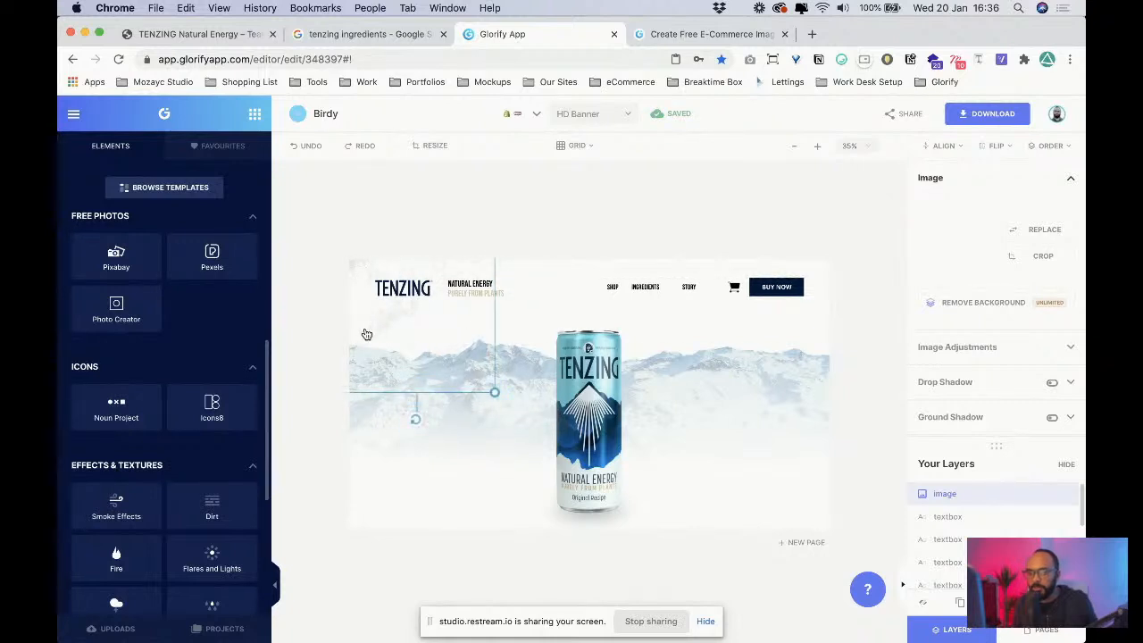
# - Add a second dirt texture from the Dirt effects, place it over the banner's right half and hide the layer list
pyautogui.click(212, 504)
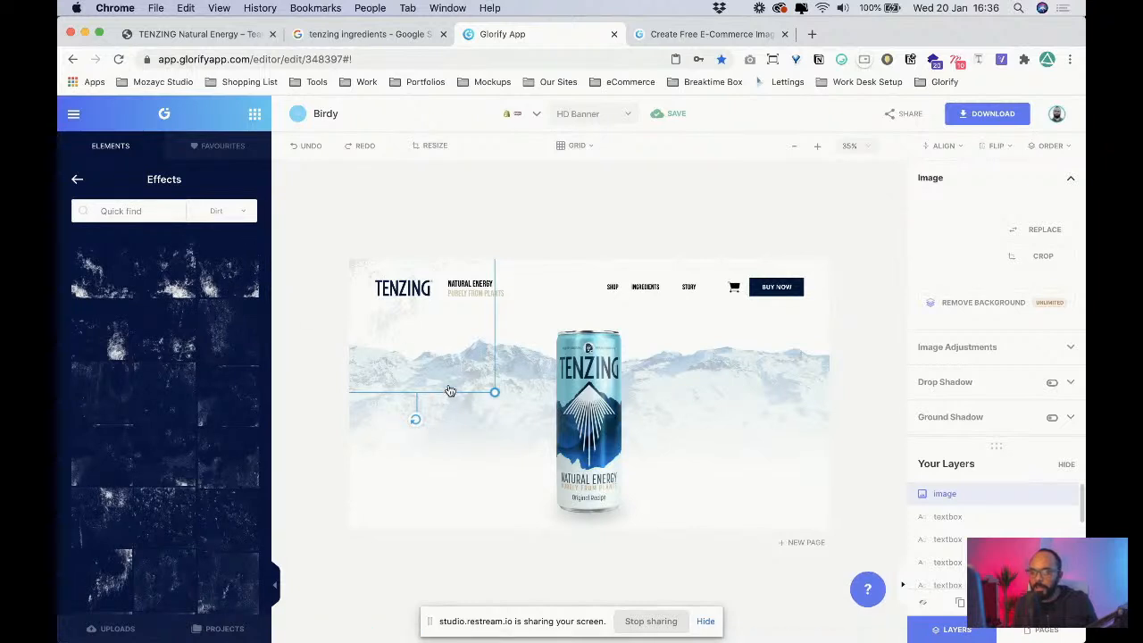
pyautogui.moveTo(418, 348); pyautogui.dragTo(701, 340)
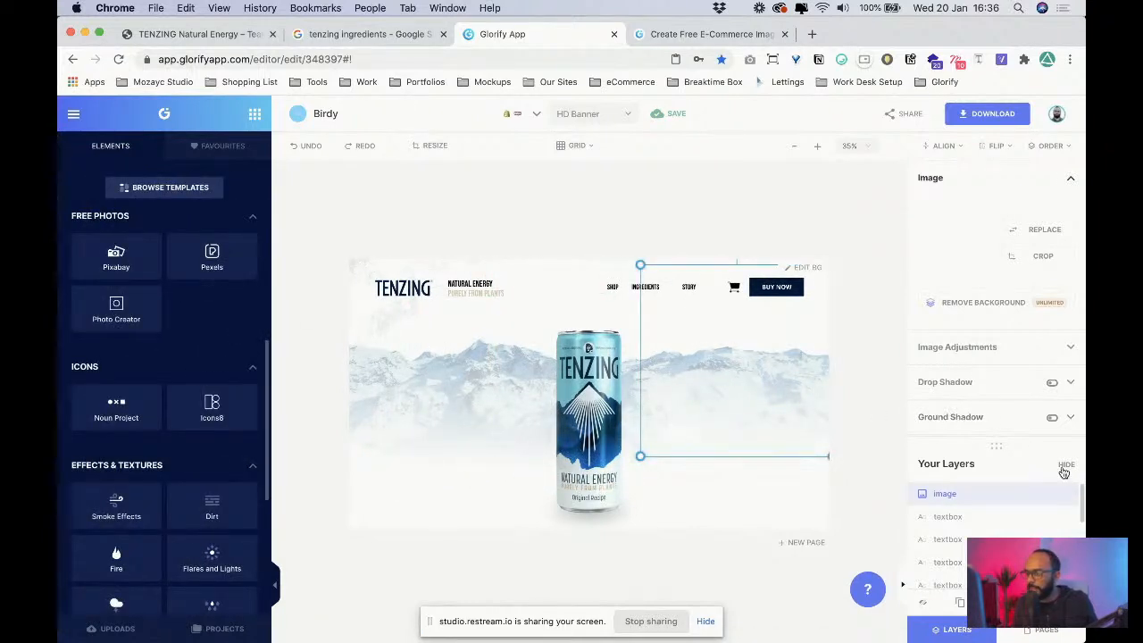
pyautogui.click(1066, 465)
# - Tint the second dirt texture with the dark blue overlay #00324A sampled from the can at fill 1, and reduce its image transparency until it is faint
pyautogui.click(970, 350)
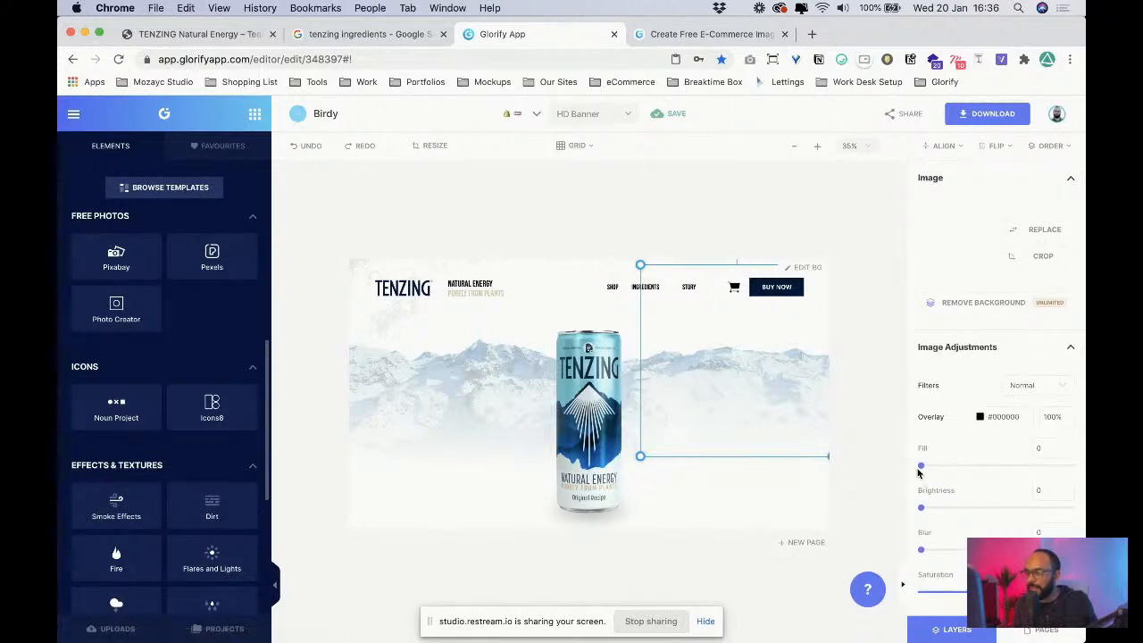
pyautogui.moveTo(921, 470); pyautogui.dragTo(1074, 473)
pyautogui.scroll(-5, 972, 499)
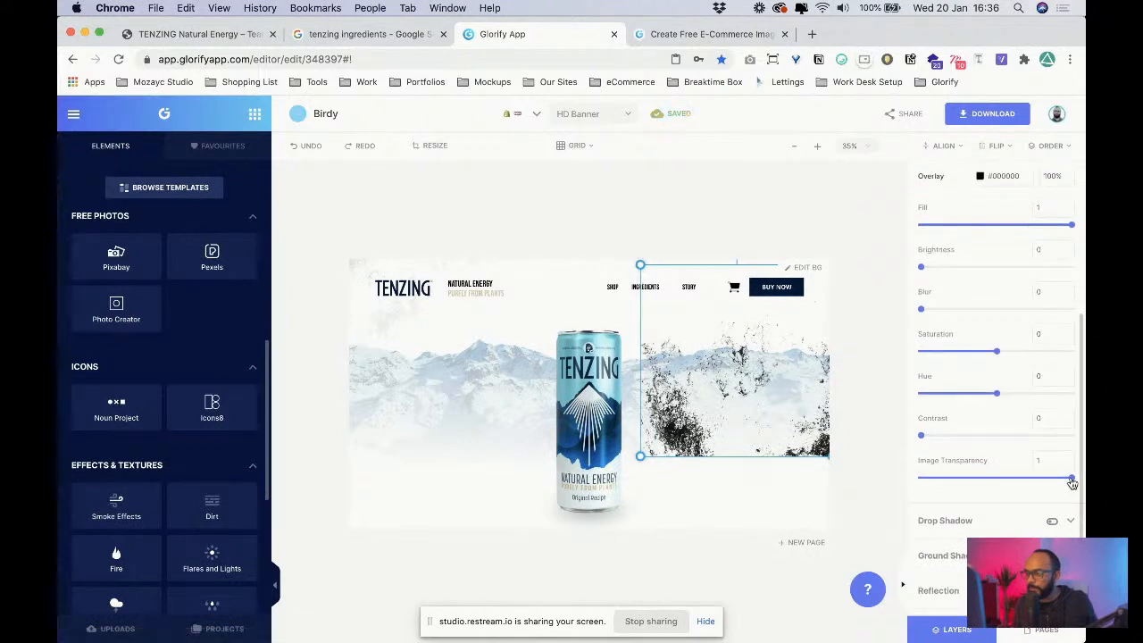
pyautogui.moveTo(1071, 477); pyautogui.dragTo(949, 478)
pyautogui.scroll(5, 993, 384)
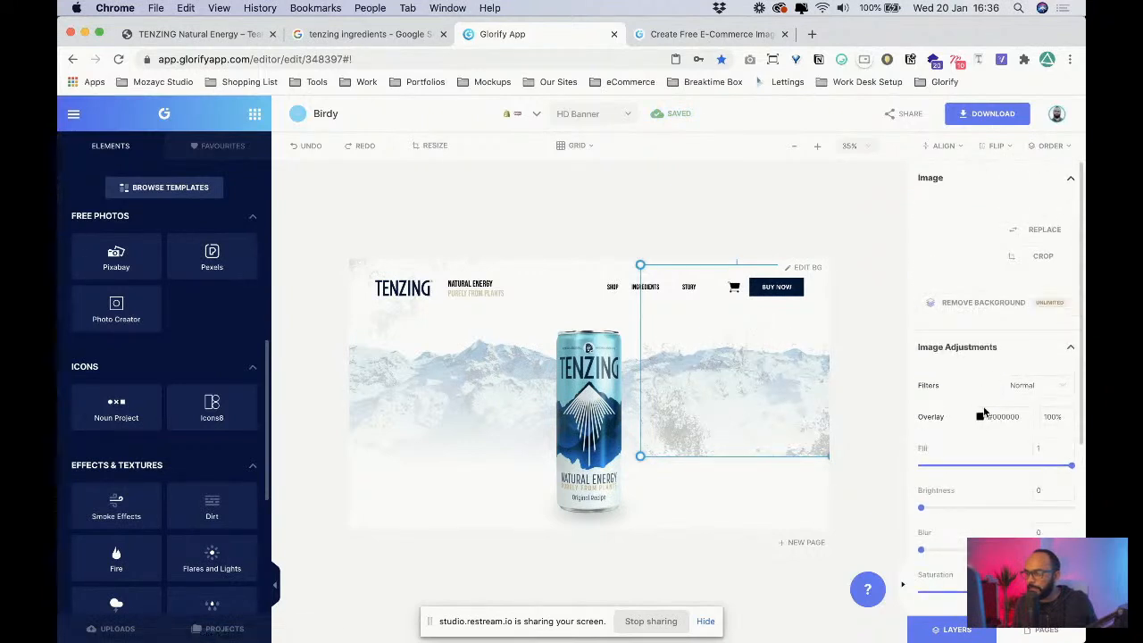
pyautogui.click(979, 417)
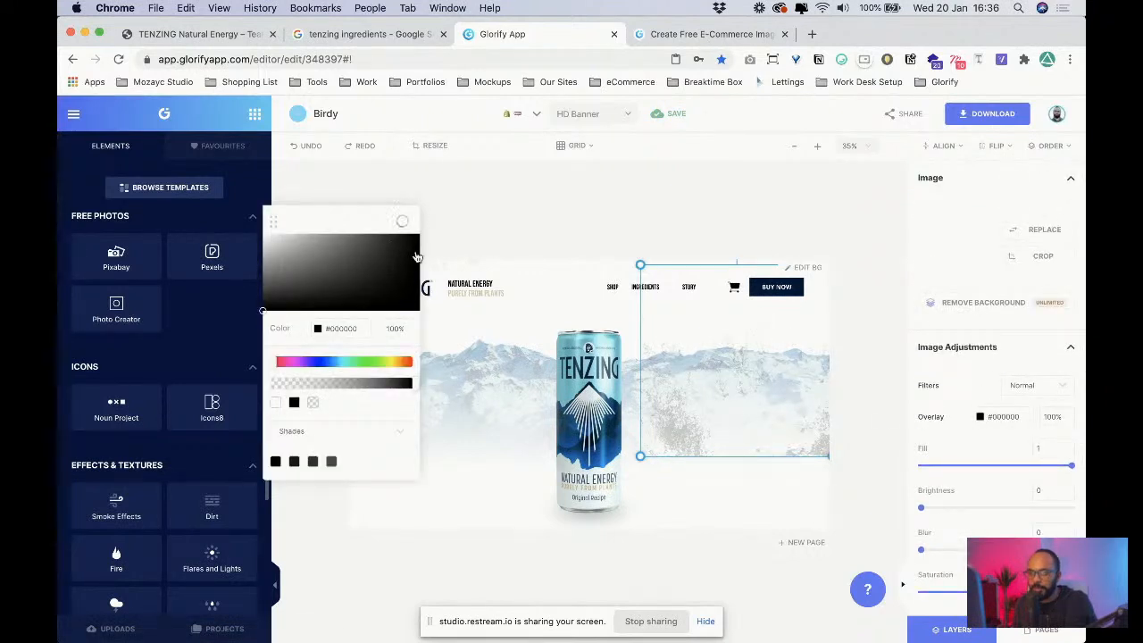
pyautogui.click(633, 409)
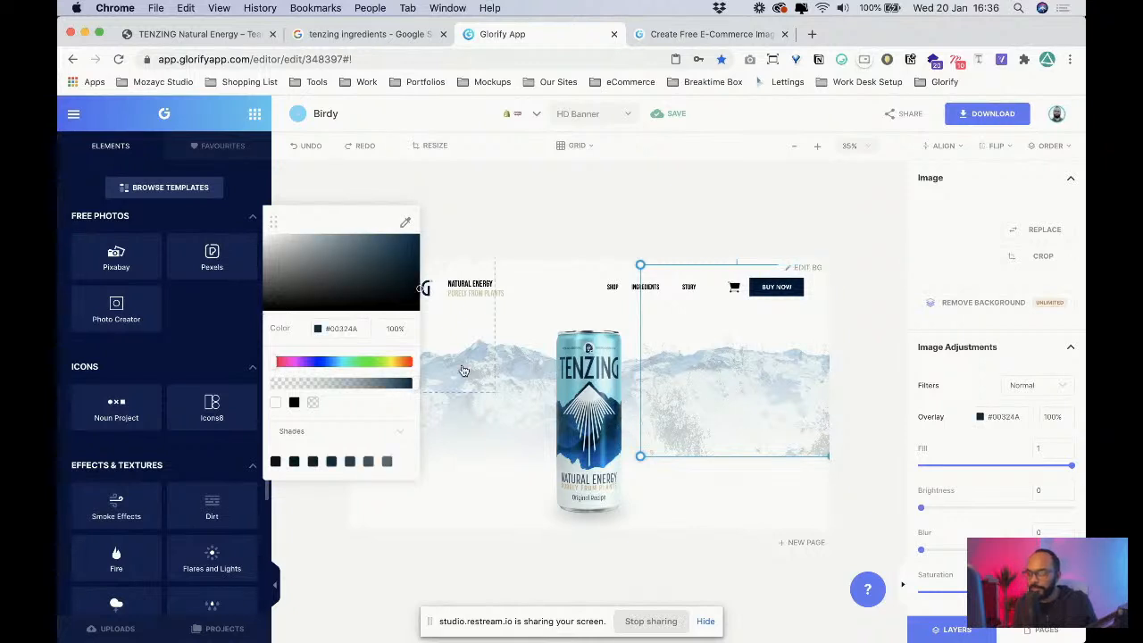
pyautogui.click(443, 214)
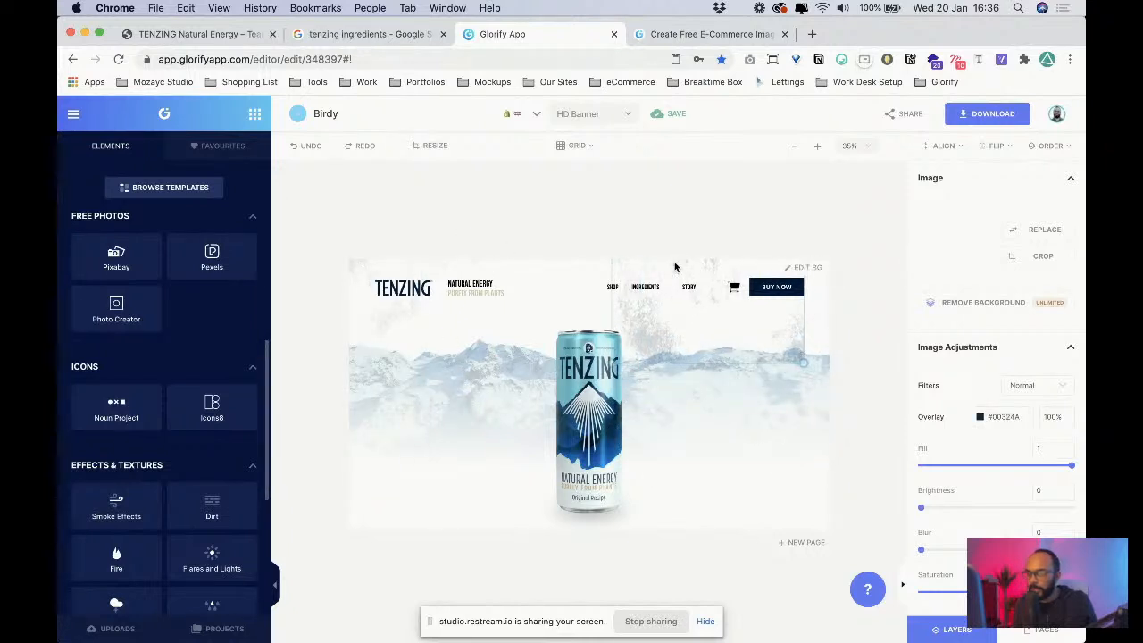
# - Rotate the second dirt texture upside down and move it up behind the navigation links in the banner's upper-right area
pyautogui.moveTo(675, 266); pyautogui.dragTo(640, 350)
pyautogui.moveTo(648, 295); pyautogui.dragTo(706, 419)
pyautogui.click(801, 350)
pyautogui.click(695, 411)
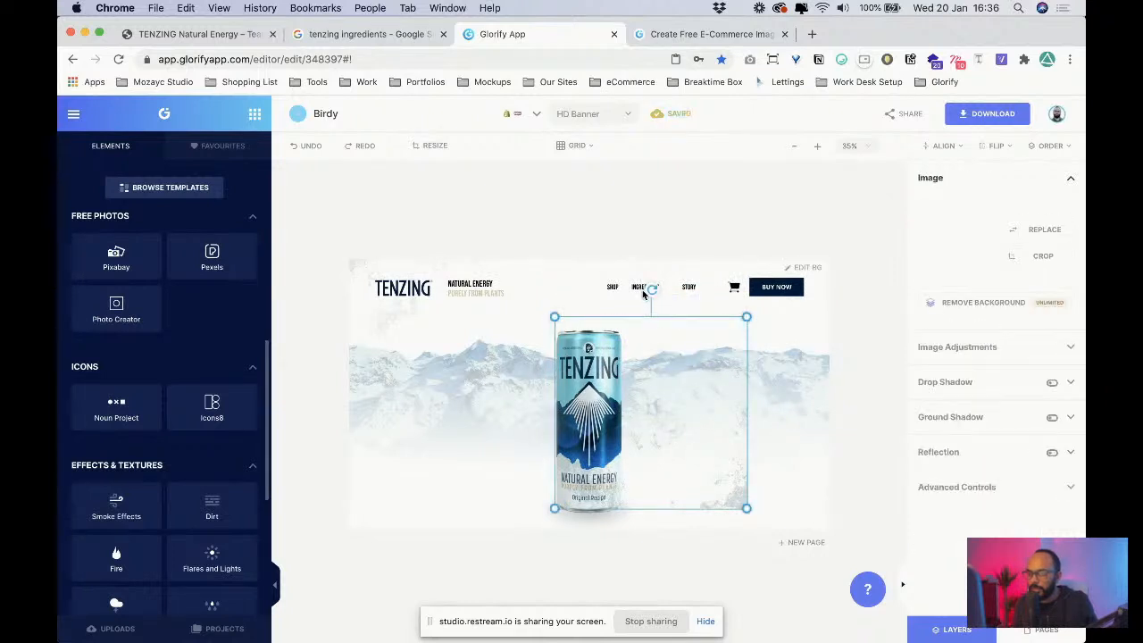
pyautogui.moveTo(650, 289); pyautogui.dragTo(658, 460)
pyautogui.moveTo(676, 429); pyautogui.dragTo(745, 325)
pyautogui.moveTo(732, 432)
pyautogui.mouseDown()
pyautogui.moveTo(742, 429)
pyautogui.moveTo(703, 431)
pyautogui.moveTo(730, 427)
pyautogui.mouseUp()
pyautogui.moveTo(738, 377); pyautogui.dragTo(730, 349)
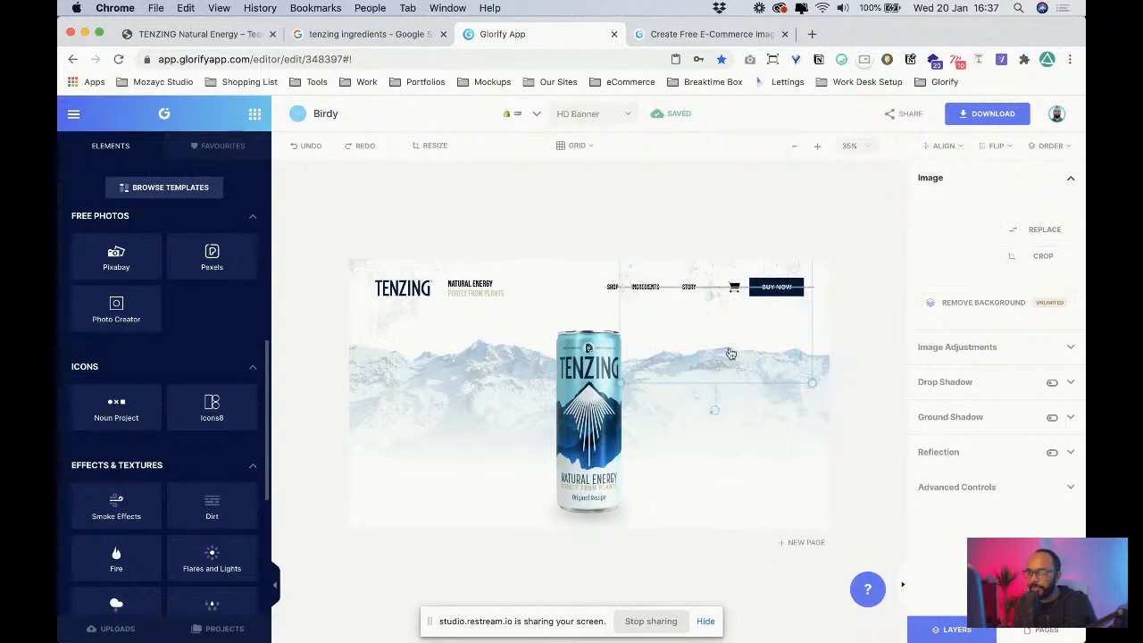
pyautogui.moveTo(712, 409)
pyautogui.mouseDown()
pyautogui.moveTo(607, 406)
pyautogui.moveTo(712, 409)
pyautogui.mouseUp()
pyautogui.click(699, 456)
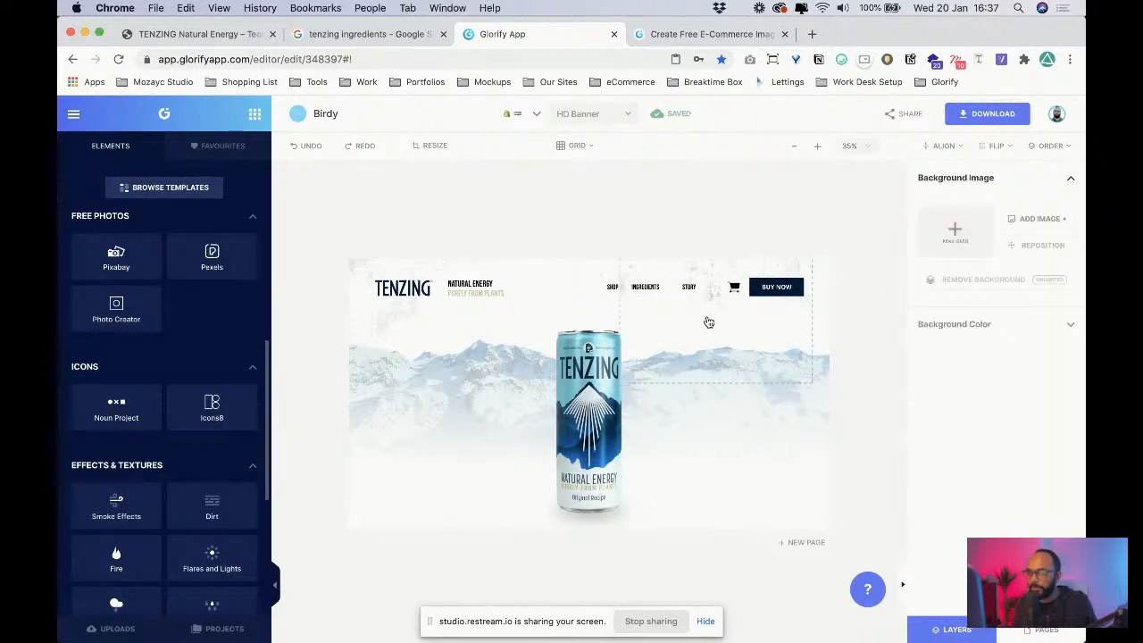
# - Shift the second dirt texture further into the banner's upper-right corner and flip it horizontally
pyautogui.moveTo(708, 321); pyautogui.dragTo(732, 304)
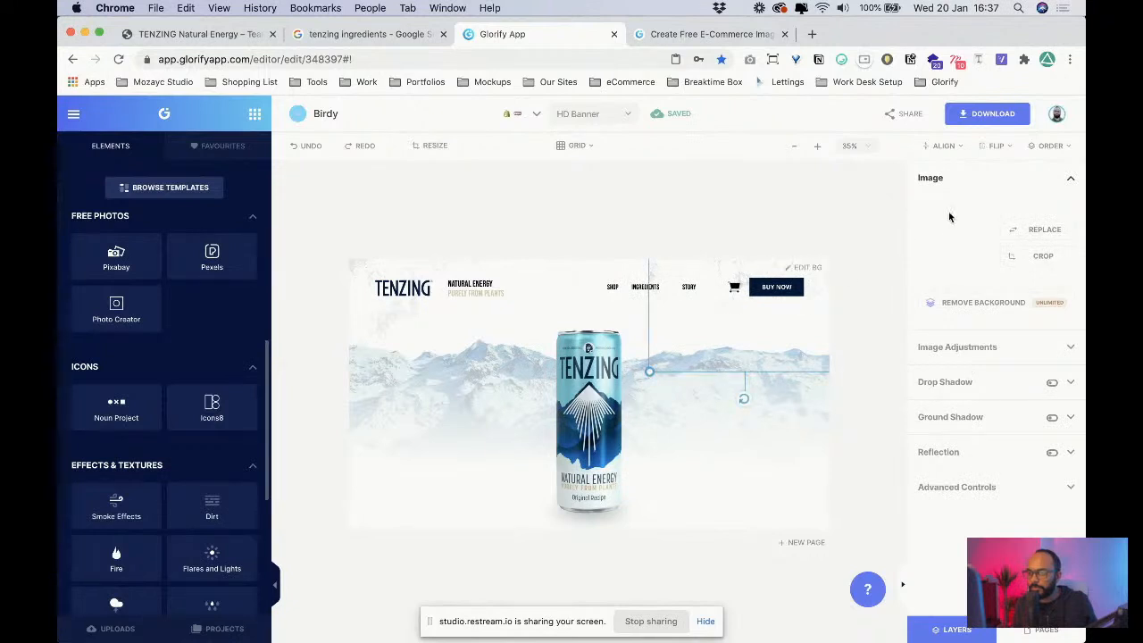
pyautogui.click(995, 146)
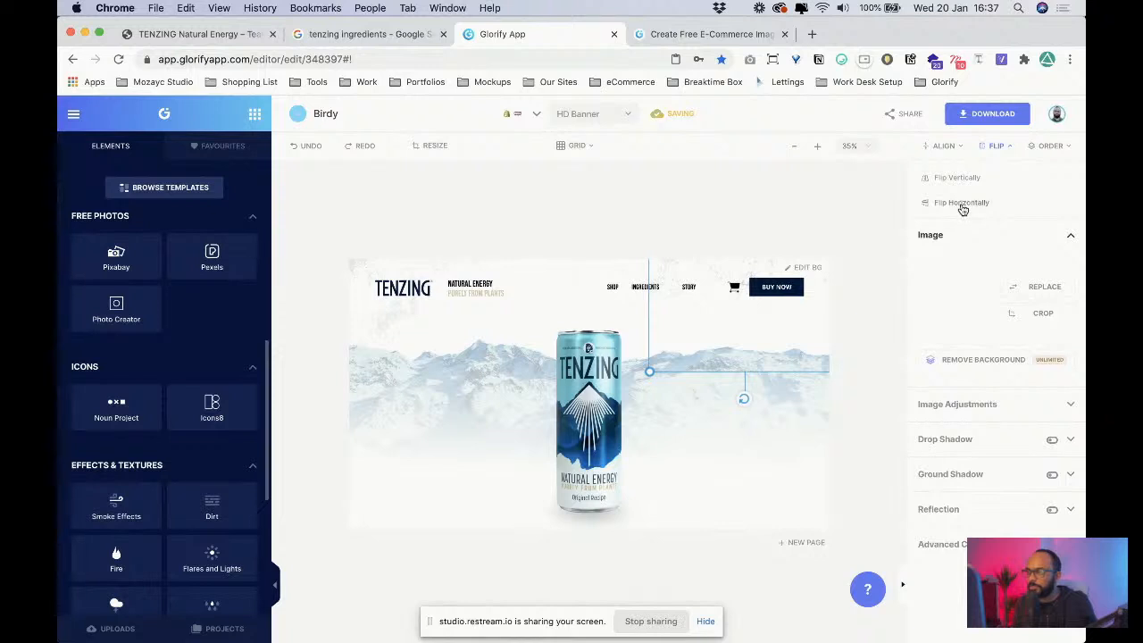
pyautogui.click(992, 150)
pyautogui.click(1001, 189)
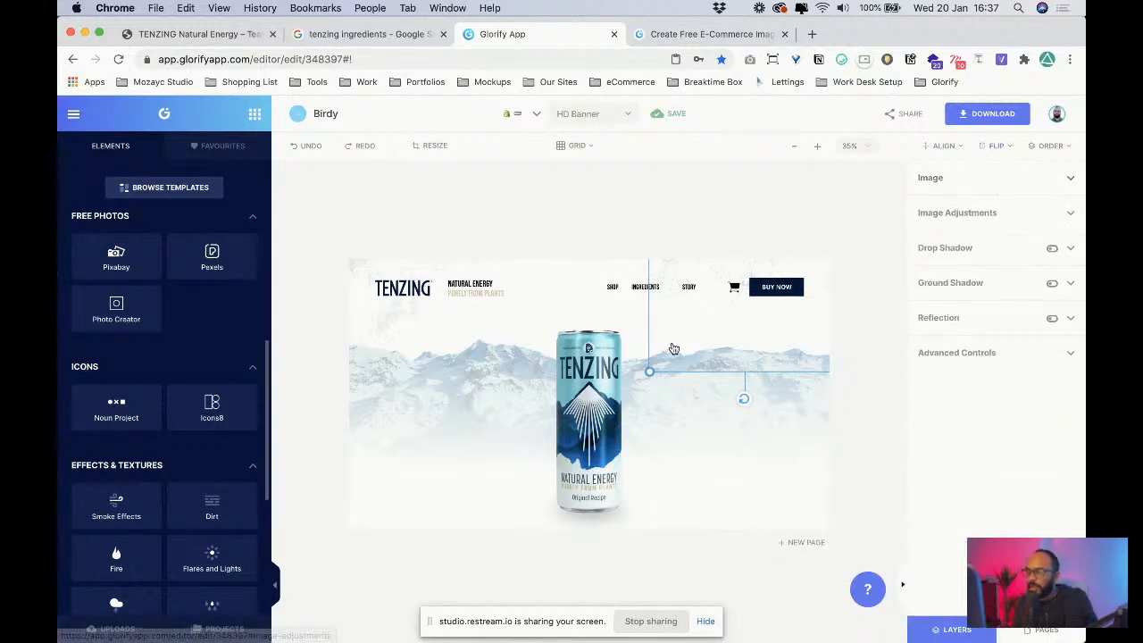
# - Scale the upper-right dirt texture down slightly and reposition it against the banner's top edge
pyautogui.click(695, 361)
pyautogui.click(716, 340)
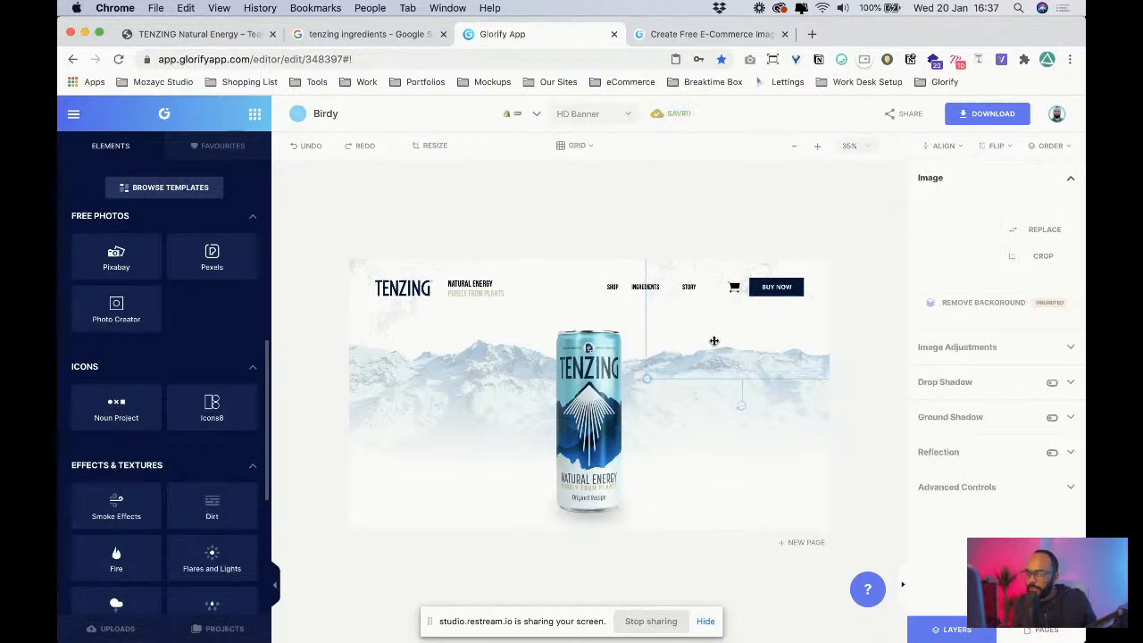
pyautogui.moveTo(715, 342); pyautogui.dragTo(709, 339)
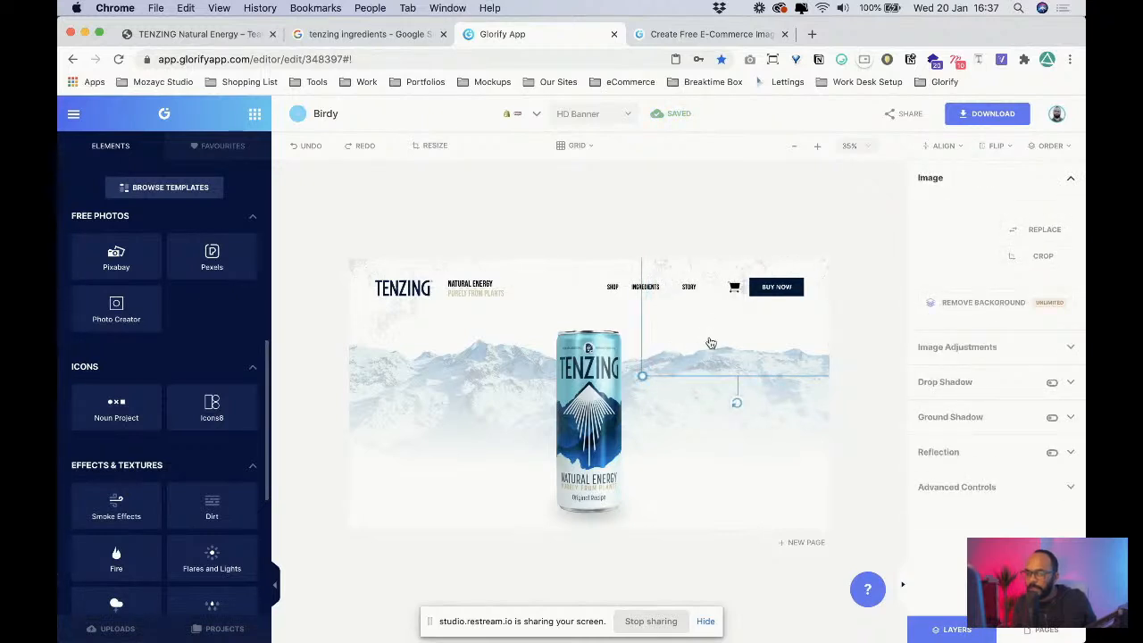
pyautogui.moveTo(640, 377); pyautogui.dragTo(663, 355)
pyautogui.moveTo(725, 331)
pyautogui.mouseDown()
pyautogui.moveTo(709, 339)
pyautogui.moveTo(720, 349)
pyautogui.mouseUp()
# - Shift the left dirt texture to the right beneath the logo, and move the right dirt texture further into the upper-right corner
pyautogui.moveTo(398, 324); pyautogui.dragTo(442, 316)
pyautogui.click(356, 323)
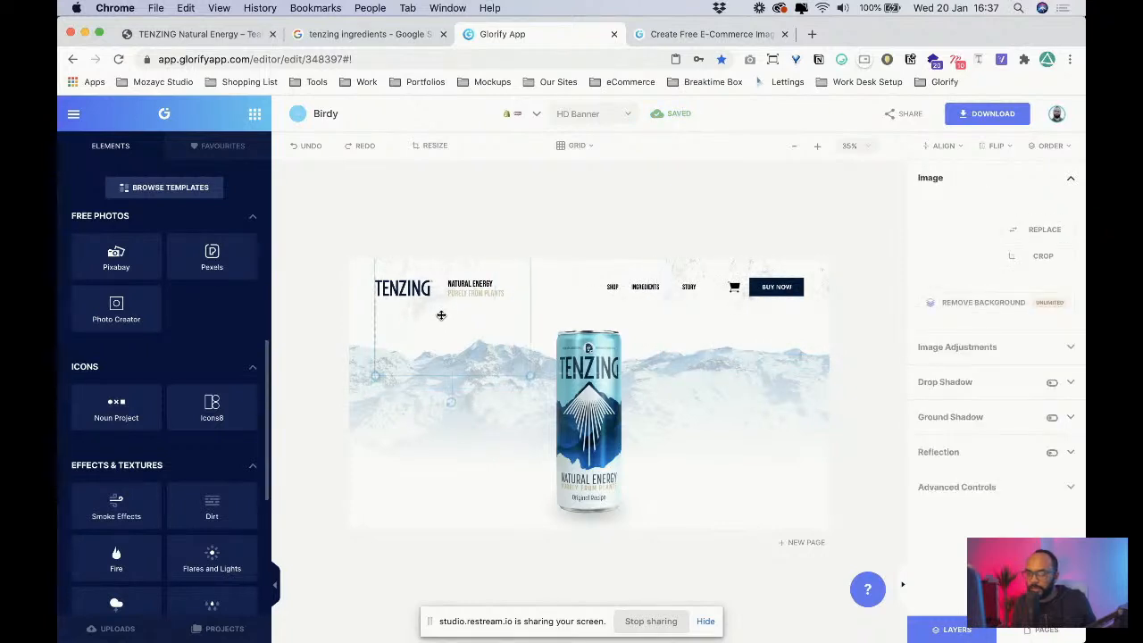
pyautogui.moveTo(500, 346); pyautogui.dragTo(425, 316)
pyautogui.click(579, 319)
pyautogui.click(559, 327)
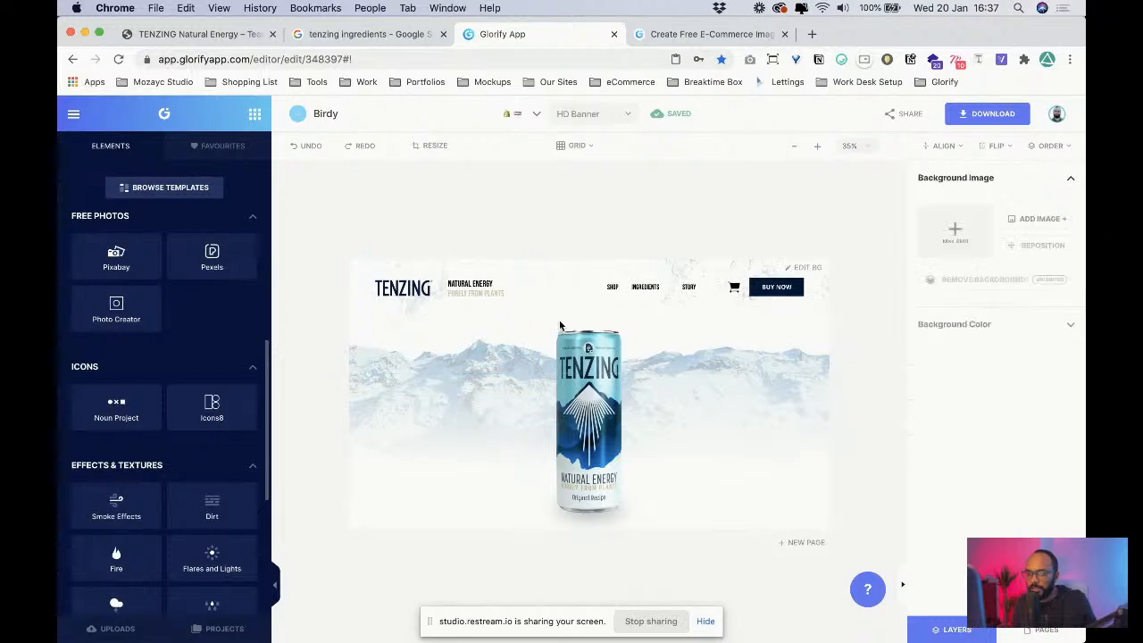
pyautogui.click(770, 321)
pyautogui.moveTo(735, 328); pyautogui.dragTo(744, 302)
# - Duplicate the left dirt texture, rotate the copy diagonally and place it at the banner's top centre above the can
pyautogui.click(429, 311)
pyautogui.rightClick(435, 331)
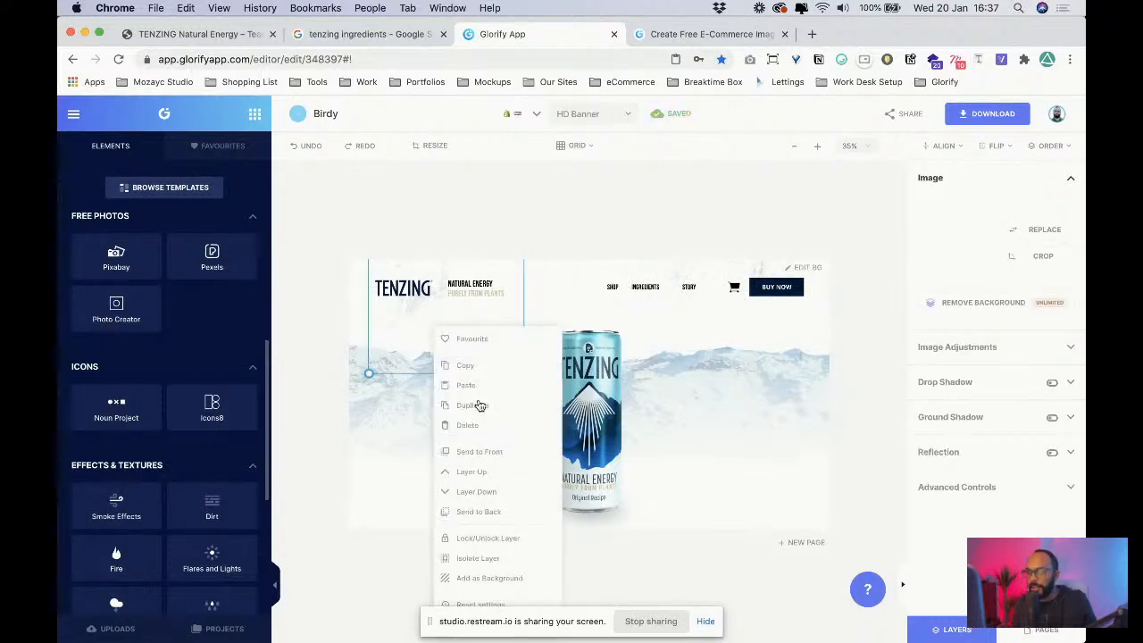
pyautogui.click(483, 408)
pyautogui.moveTo(421, 319); pyautogui.dragTo(595, 308)
pyautogui.moveTo(616, 376); pyautogui.dragTo(694, 339)
pyautogui.moveTo(541, 301); pyautogui.dragTo(499, 333)
pyautogui.click(534, 445)
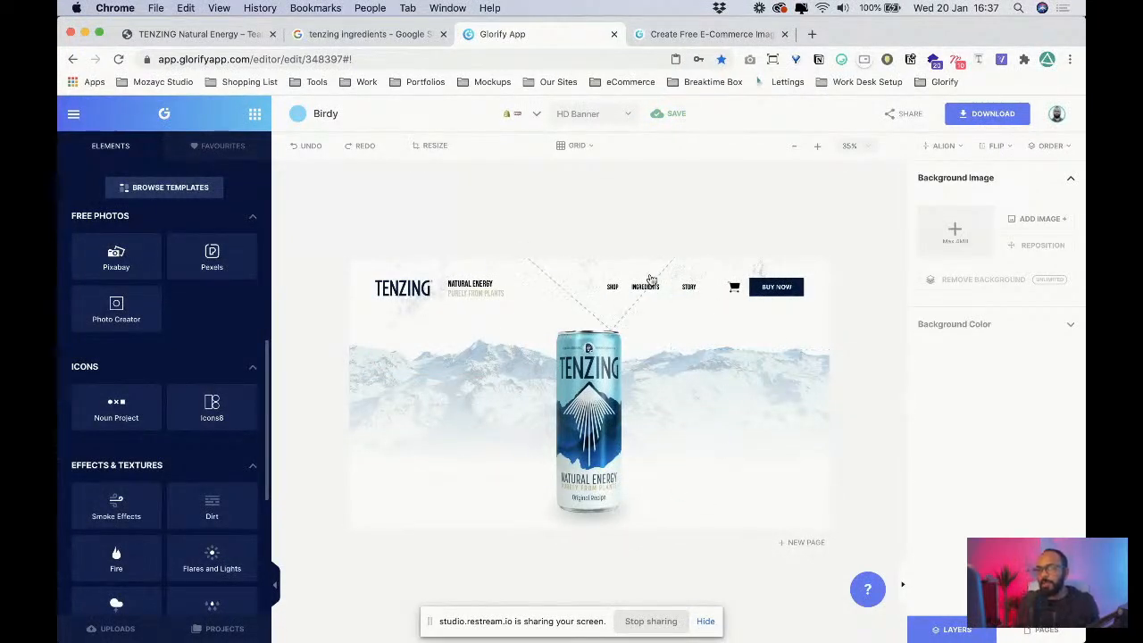
# - Select all three dirt textures, group them and move the group down in the layer order
pyautogui.click(729, 302)
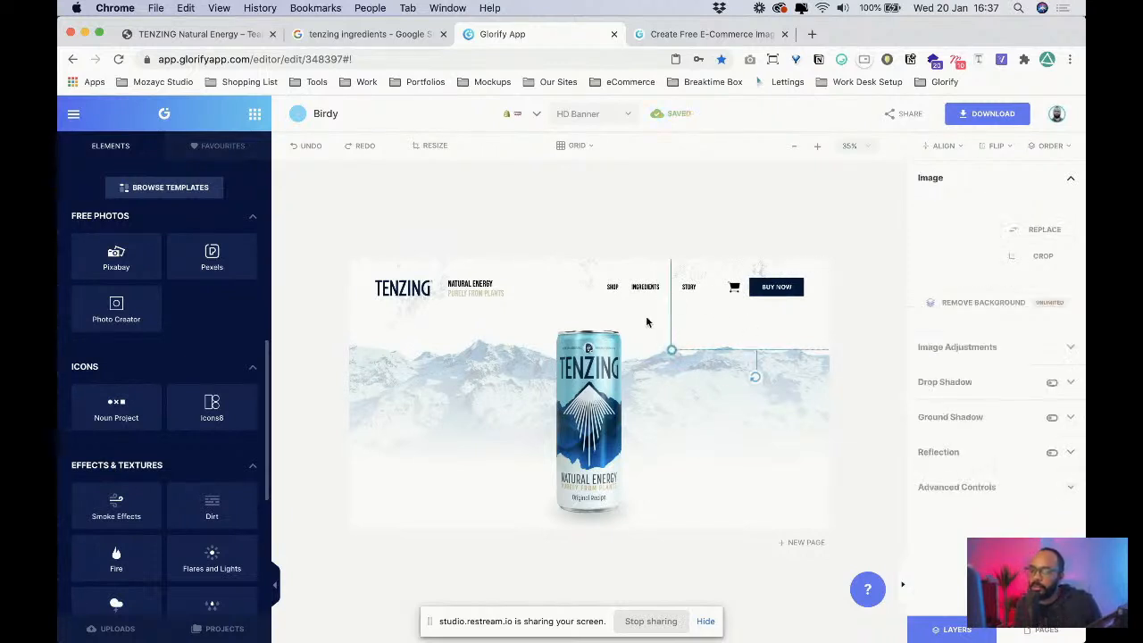
pyautogui.click(598, 297)
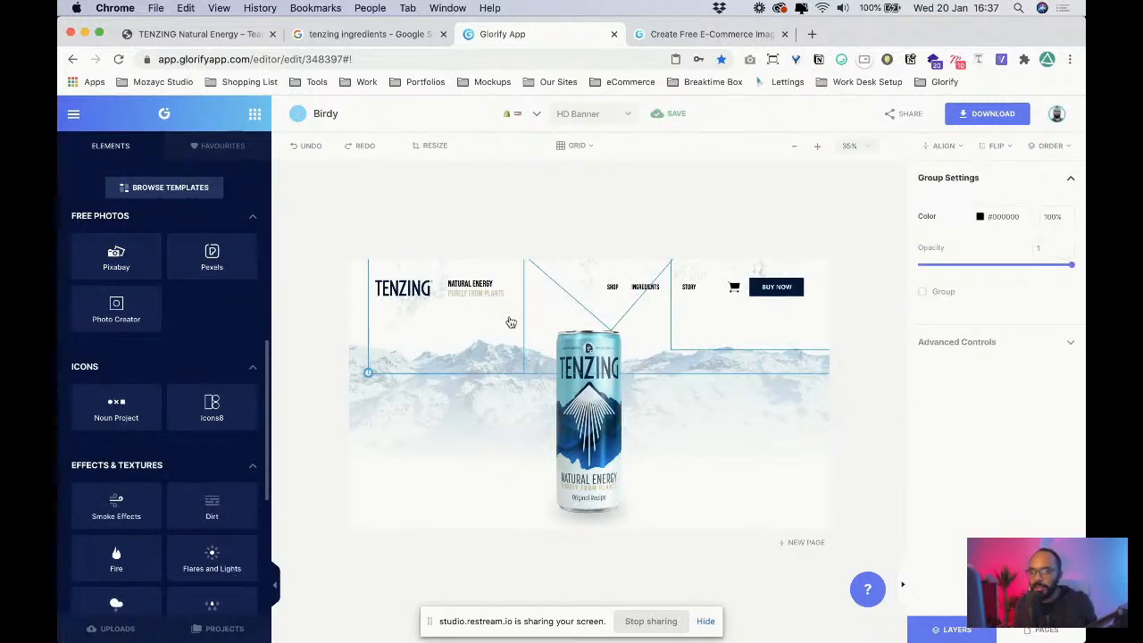
pyautogui.click(922, 292)
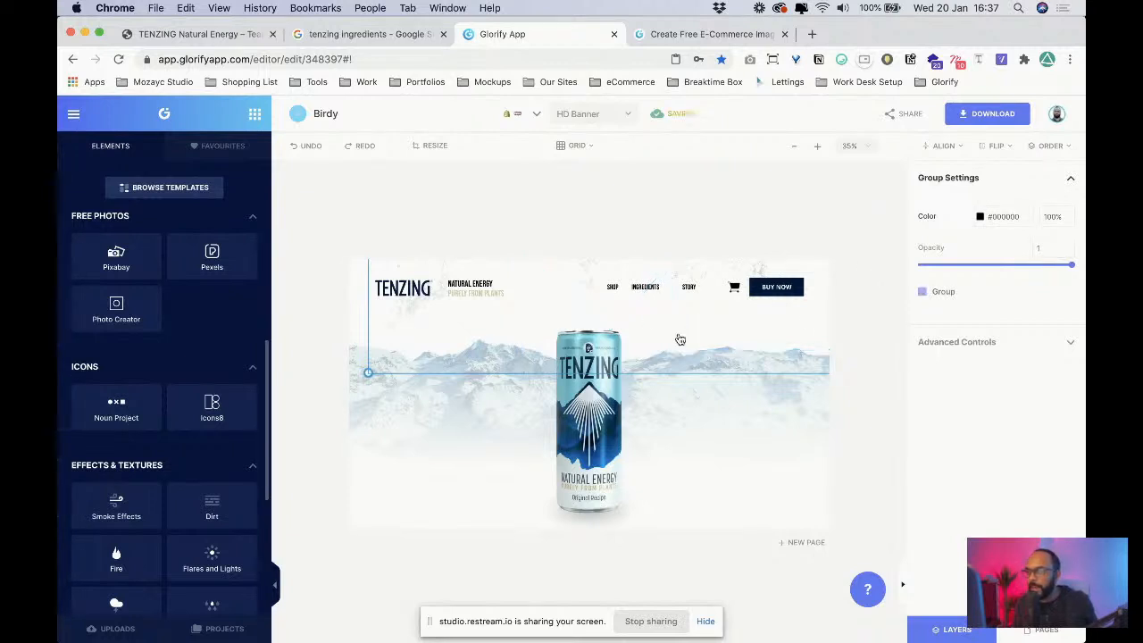
pyautogui.rightClick(678, 337)
pyautogui.click(721, 494)
pyautogui.click(714, 495)
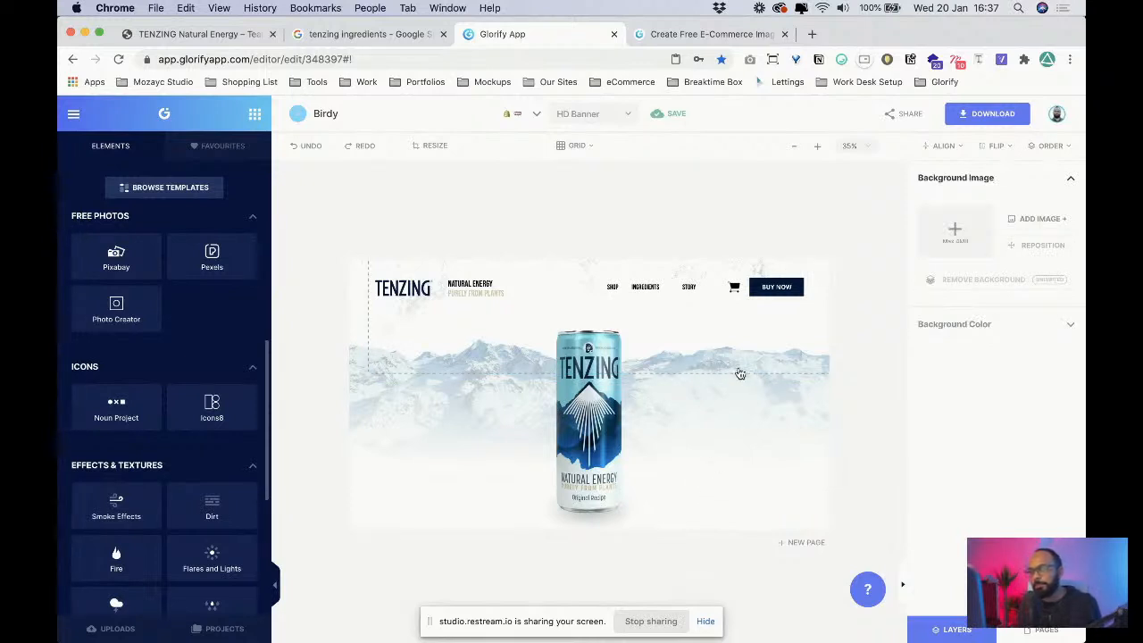
# - Try to send the grouped dirt textures to the back of the layer order
pyautogui.click(643, 297)
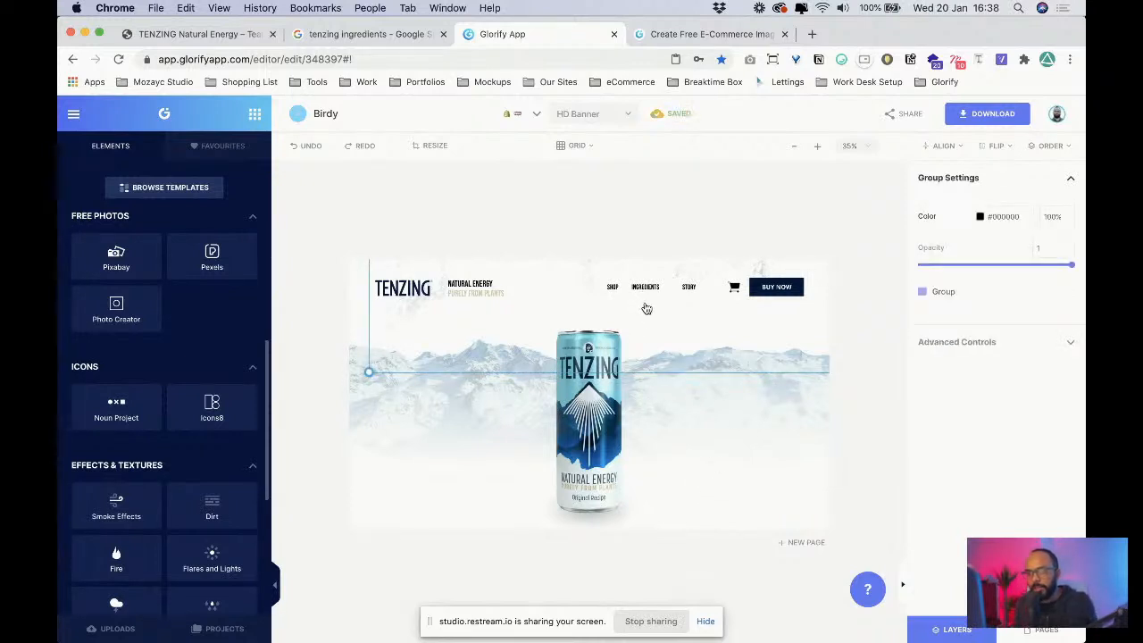
pyautogui.rightClick(662, 319)
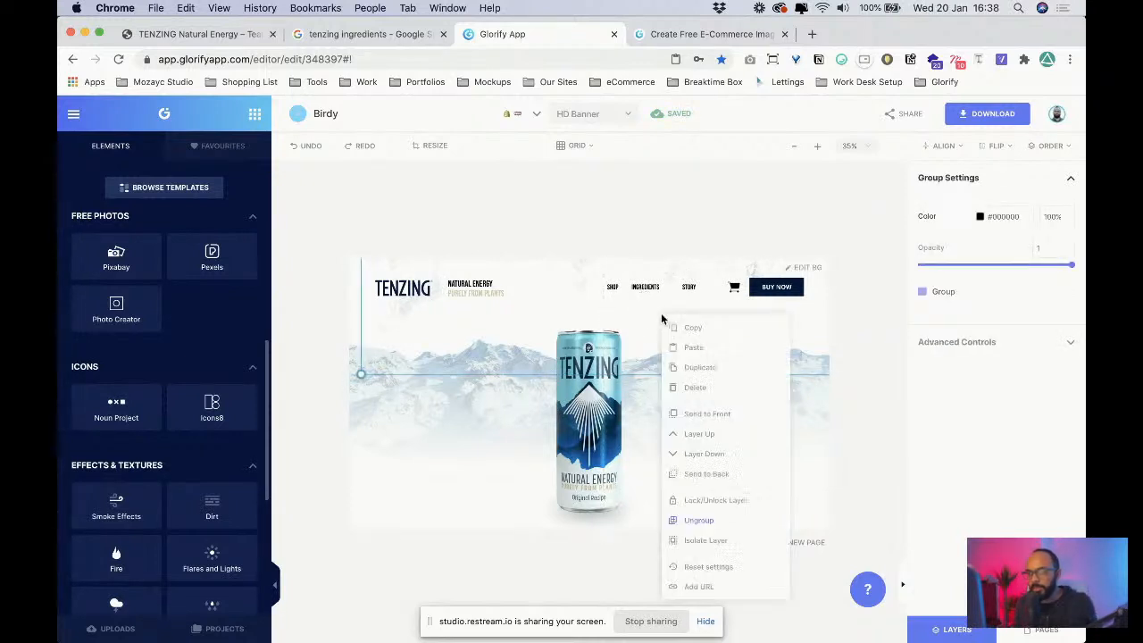
pyautogui.click(720, 474)
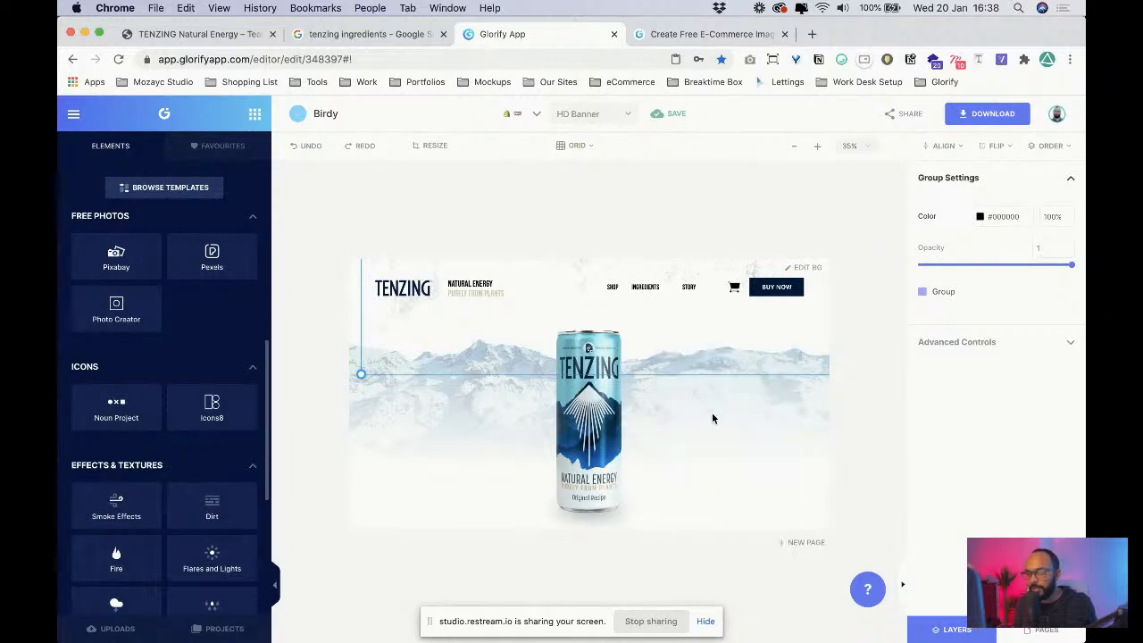
pyautogui.click(712, 415)
# - Show the banner's layers and rename the texture group's layer as EFFECTS
pyautogui.click(931, 630)
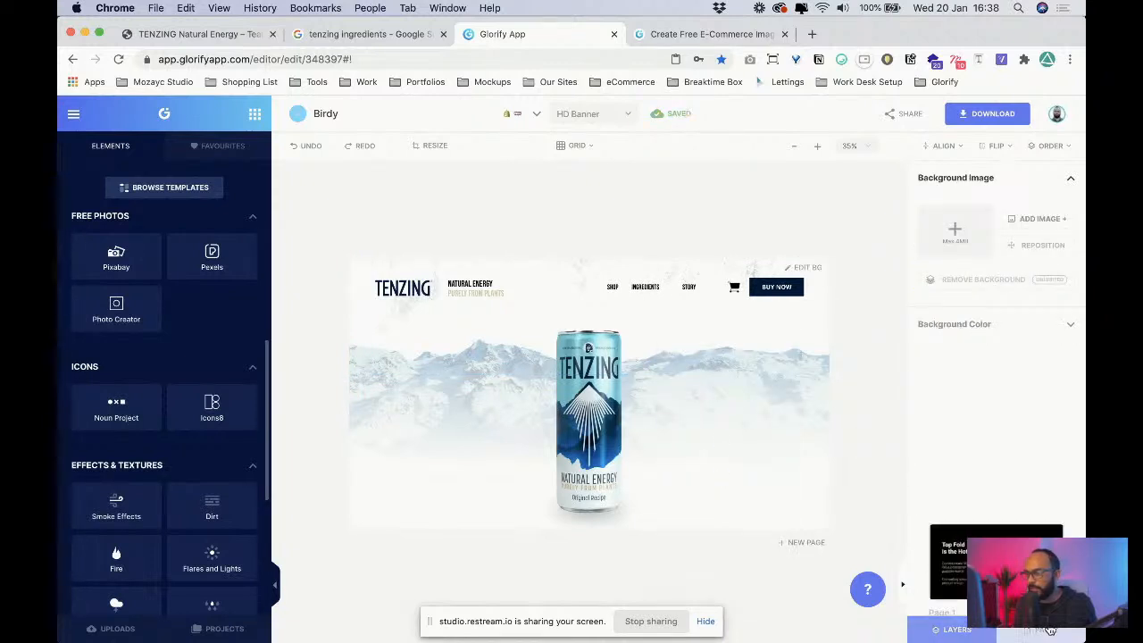
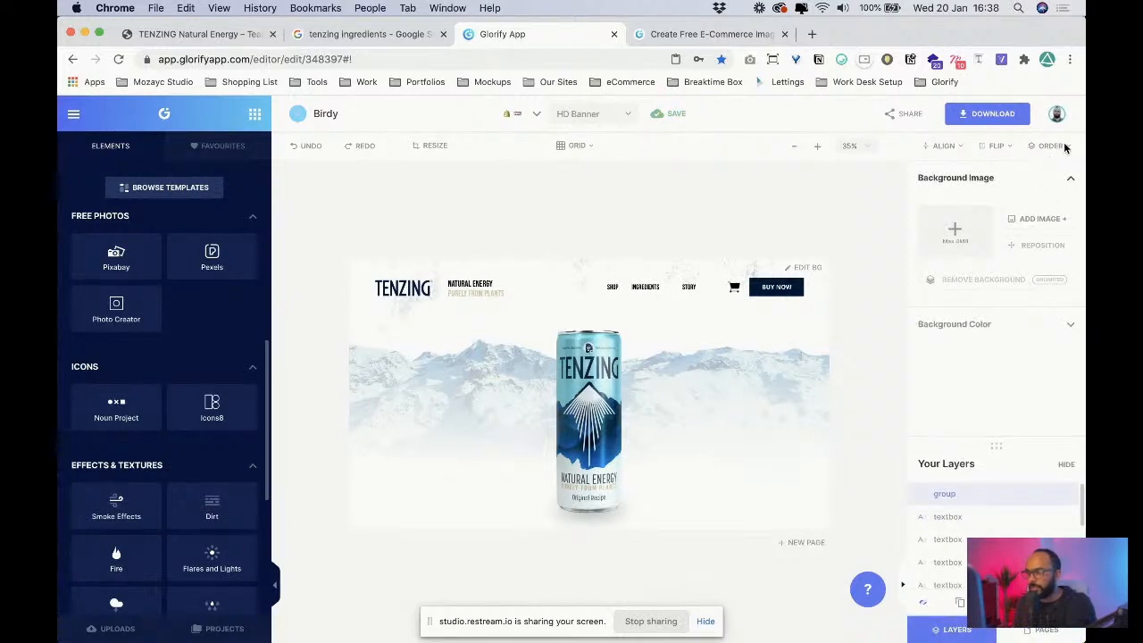
pyautogui.click(944, 526)
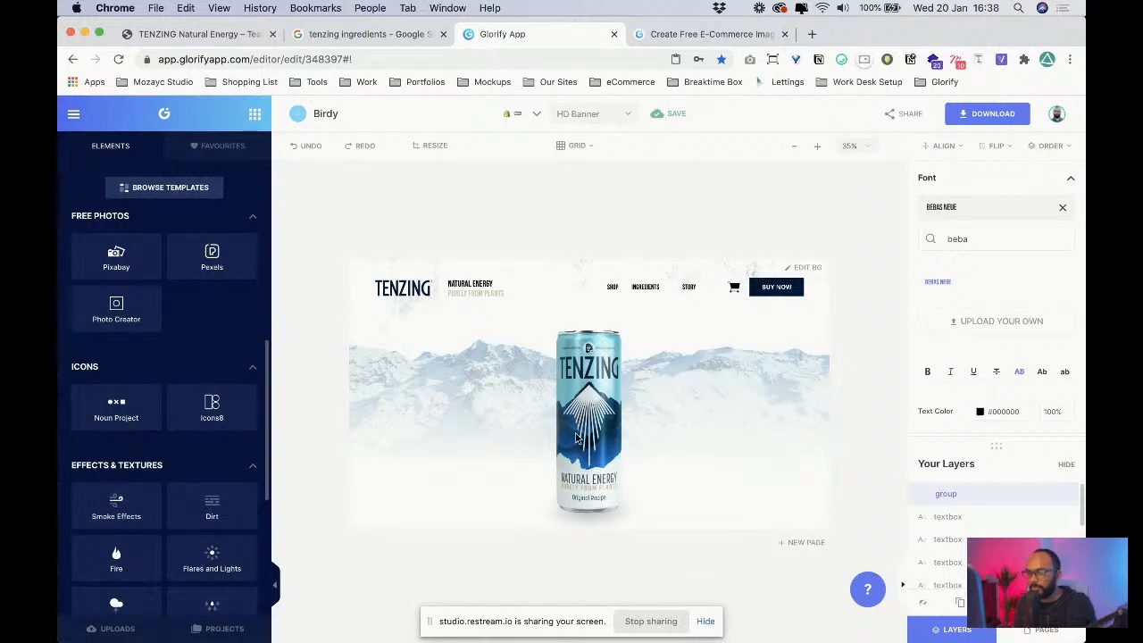
pyautogui.click(710, 621)
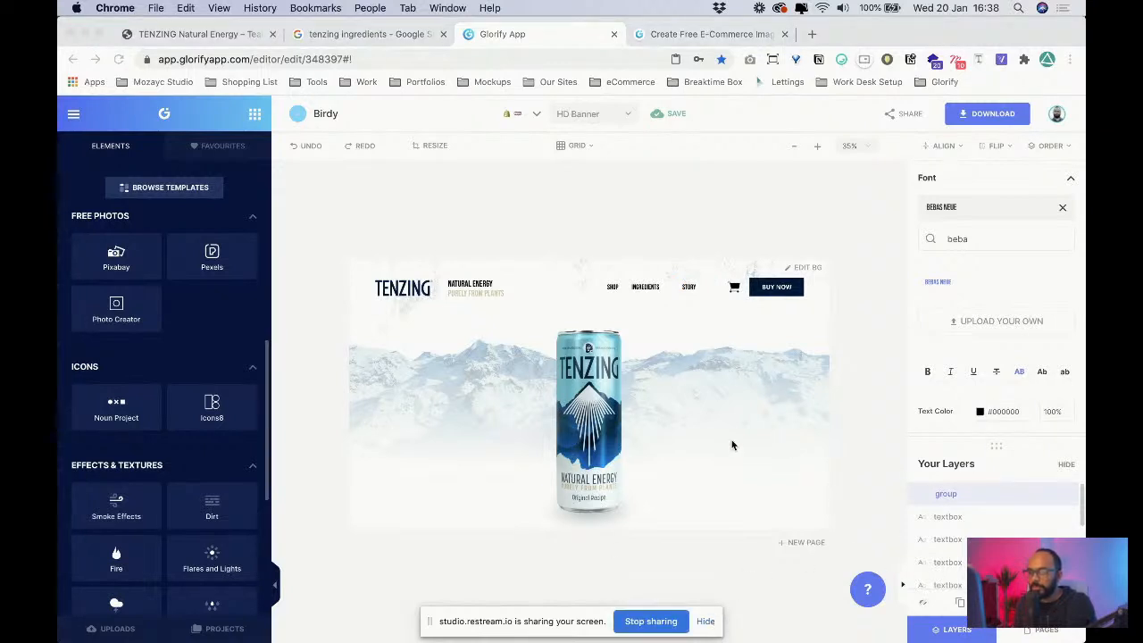
pyautogui.click(590, 349)
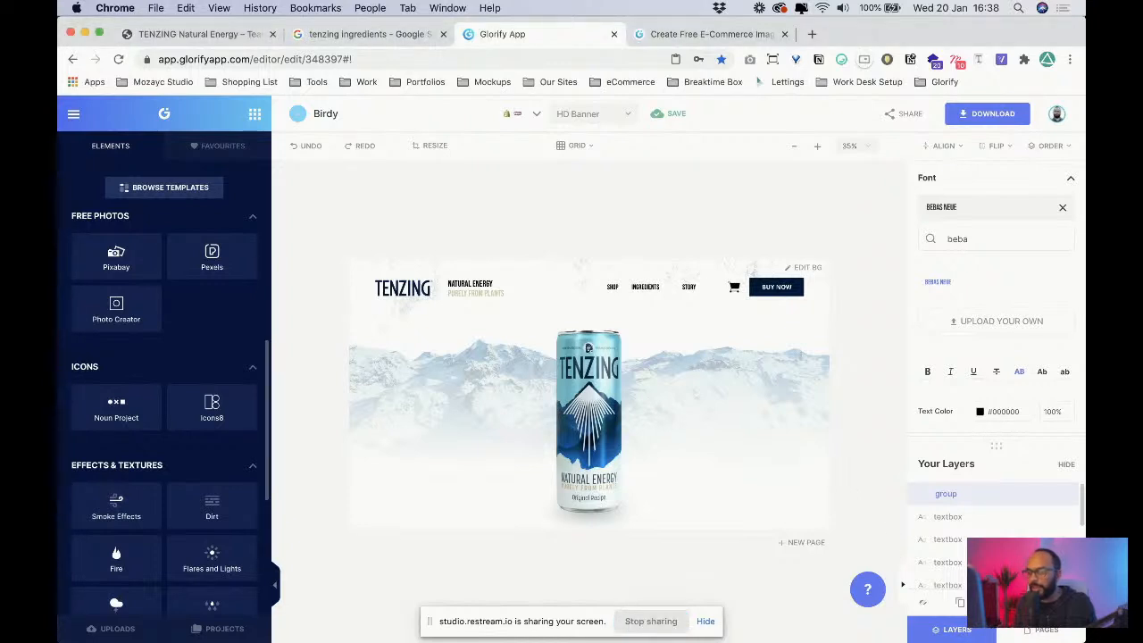
pyautogui.click(576, 287)
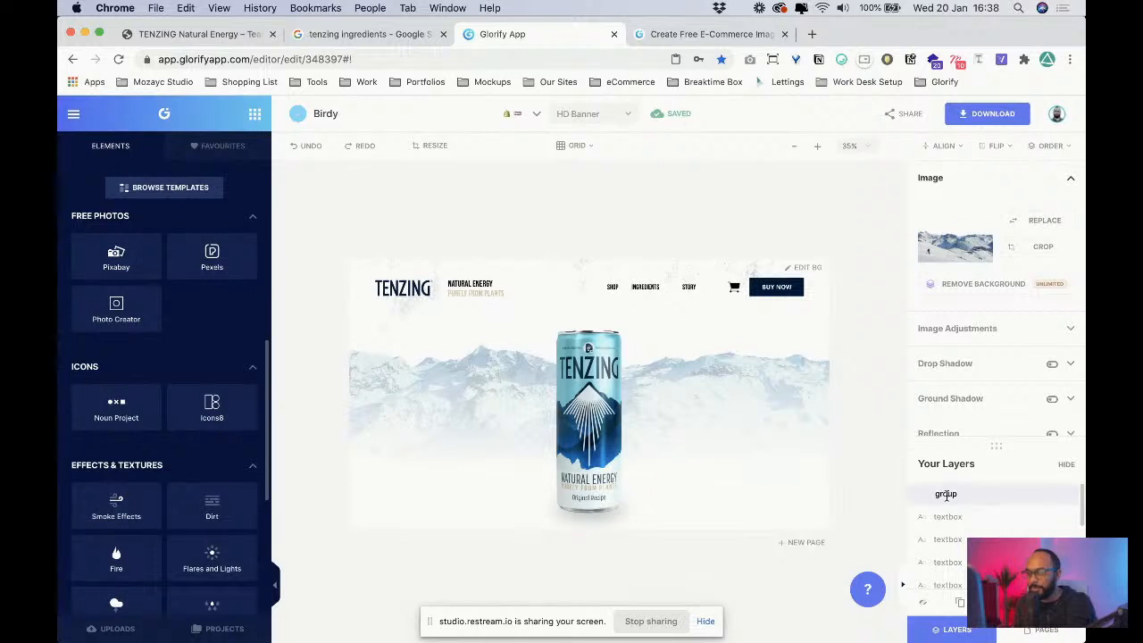
pyautogui.click(972, 509)
pyautogui.click(954, 500)
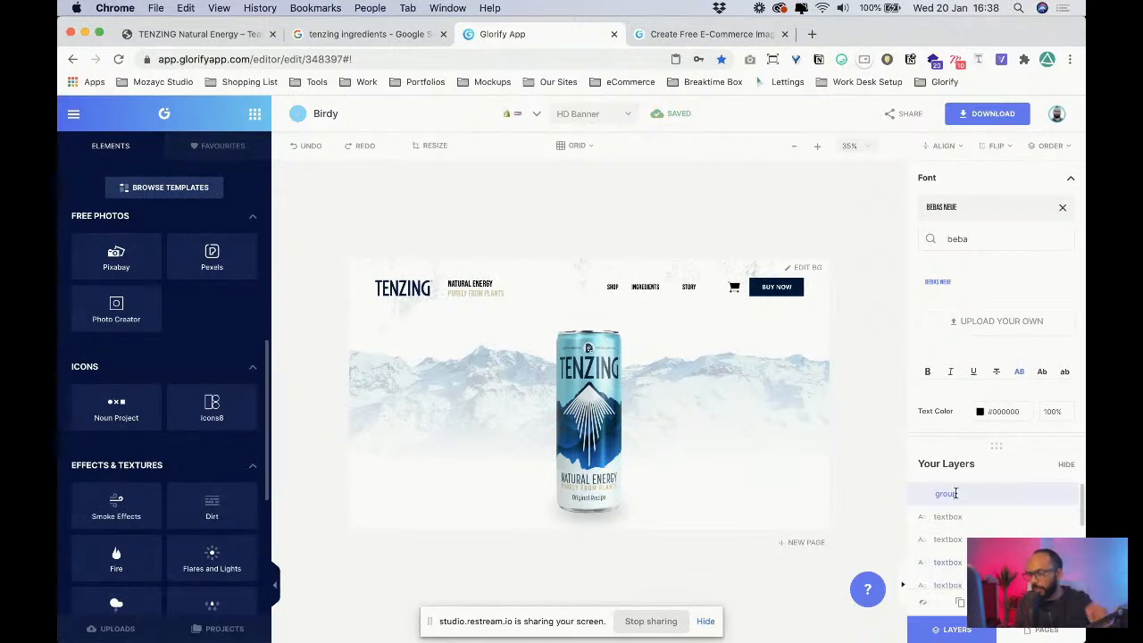
pyautogui.doubleClick(945, 495)
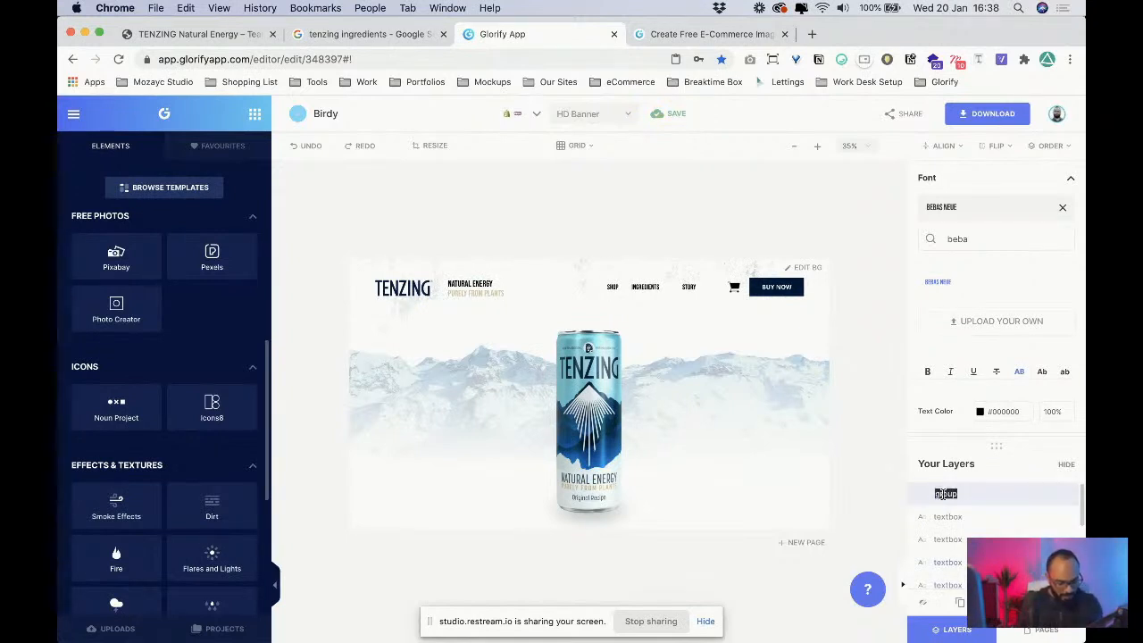
pyautogui.press('BackSpace')
pyautogui.press('BackSpace')
pyautogui.press('BackSpace')
pyautogui.press('BackSpace')
pyautogui.press('BackSpace')
pyautogui.write('EFFECTS')
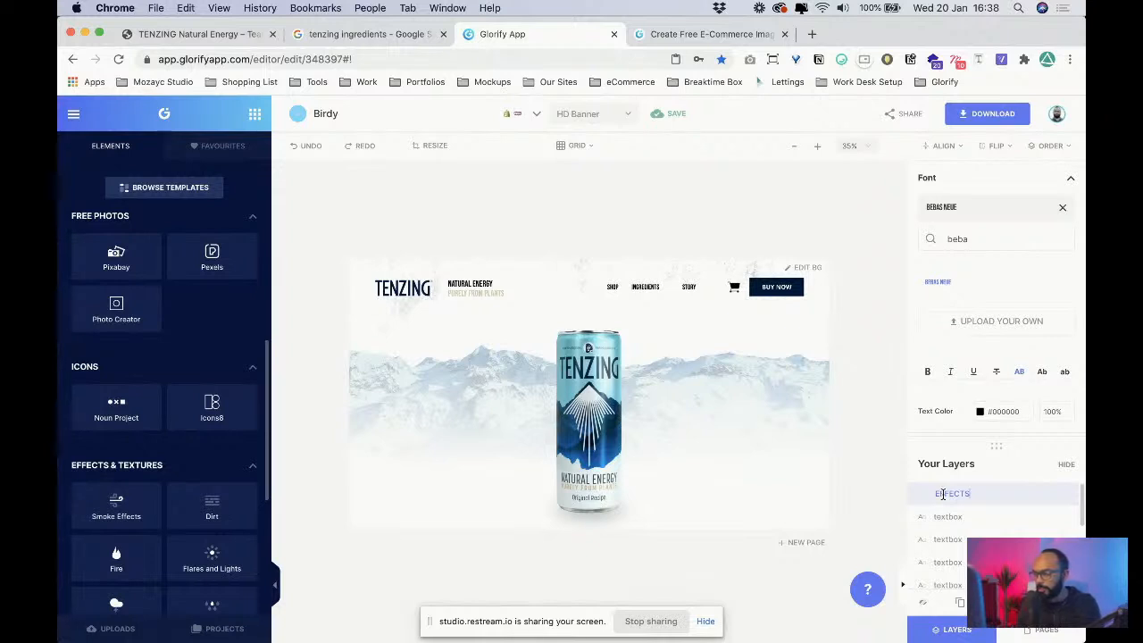
pyautogui.press('Return')
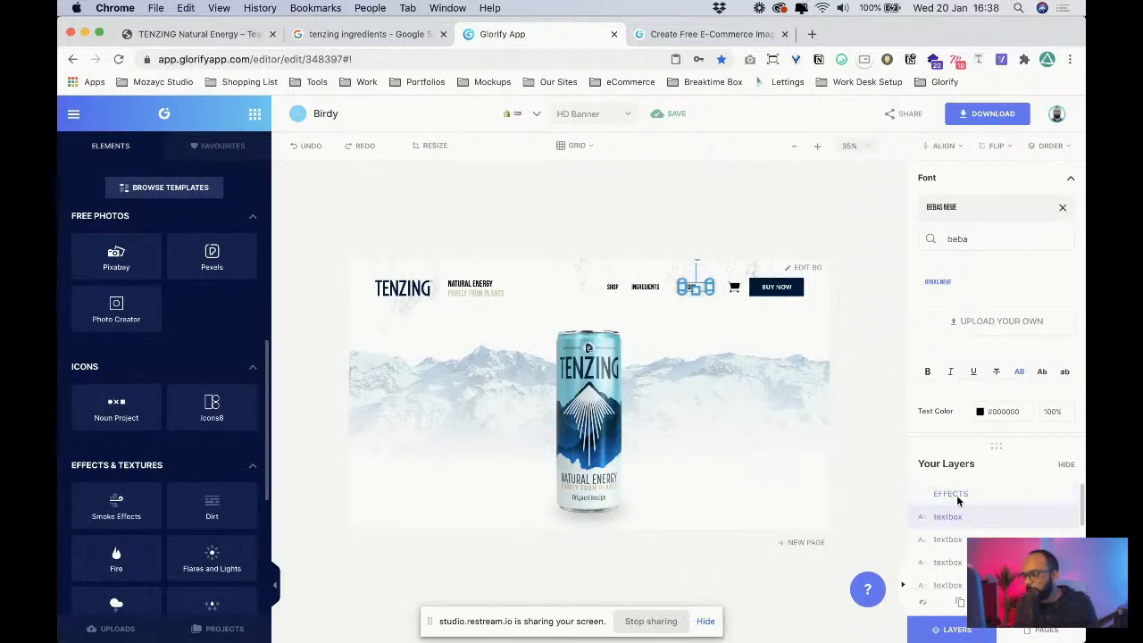
# - Move the texture group below every other layer in an enlarged layer list, and hide the list
pyautogui.click(1061, 147)
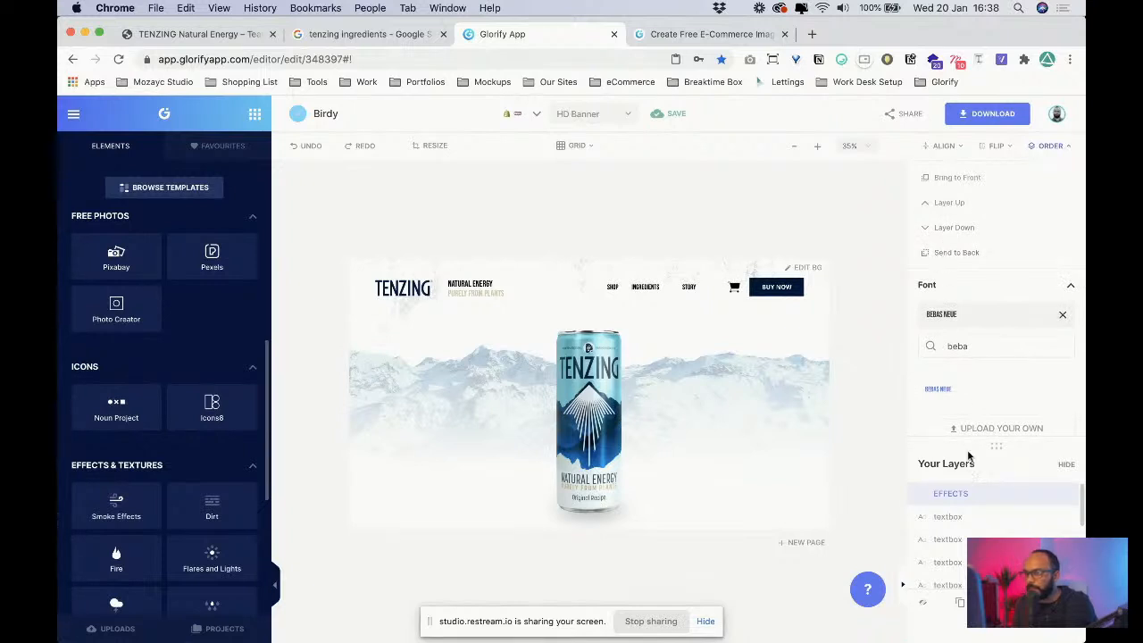
pyautogui.click(1051, 146)
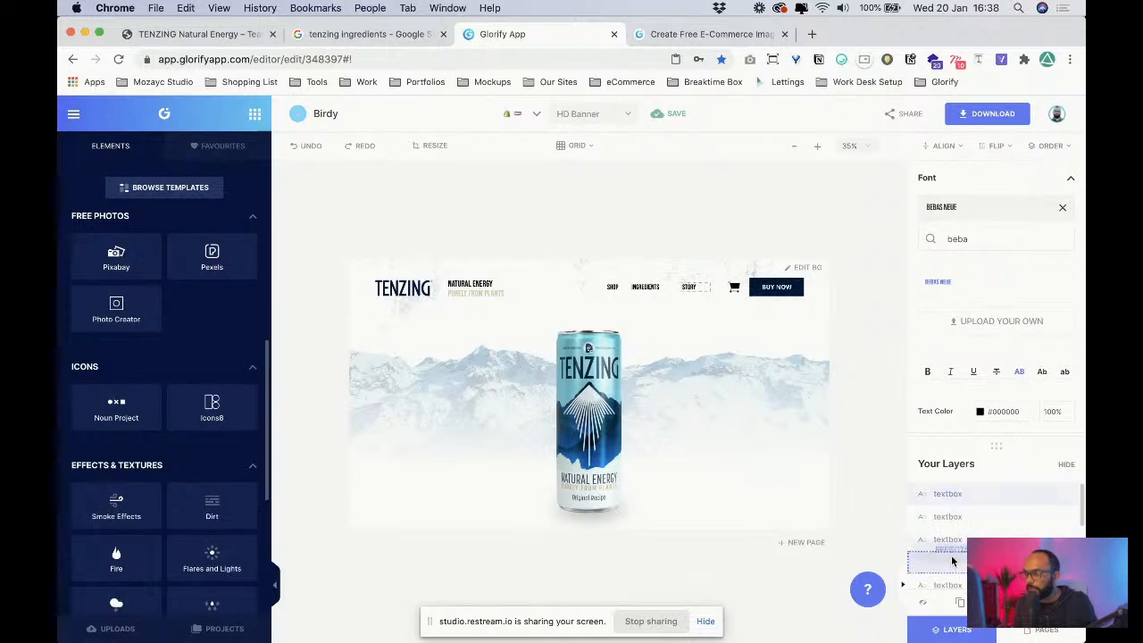
pyautogui.scroll(-5, 952, 554)
pyautogui.scroll(5, 956, 549)
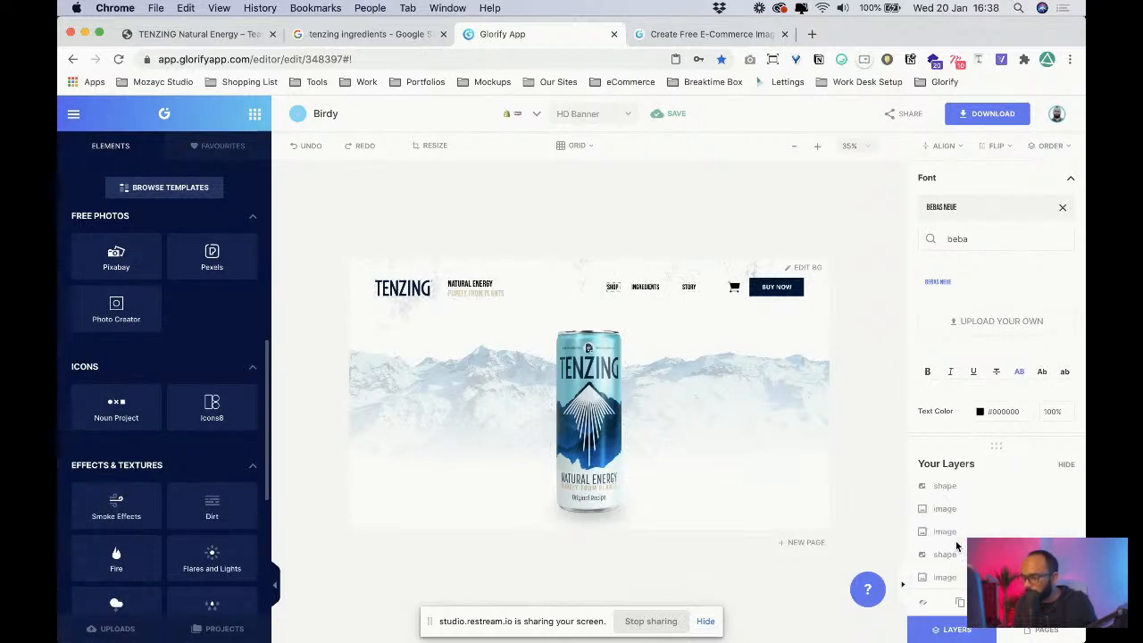
pyautogui.scroll(2, 956, 546)
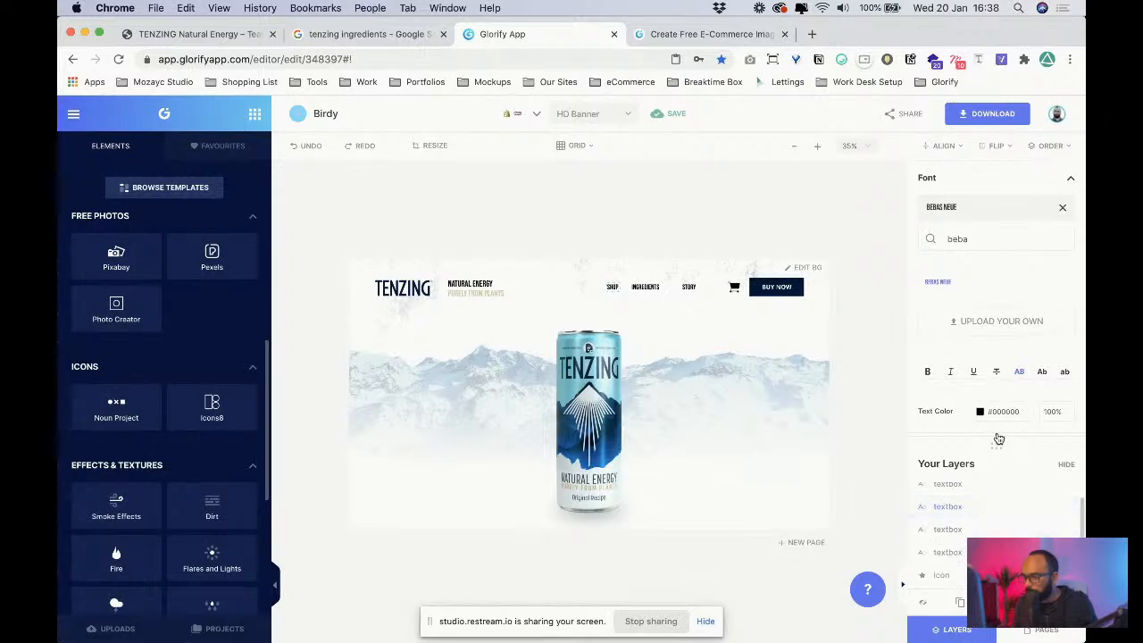
pyautogui.moveTo(995, 440); pyautogui.dragTo(994, 253)
pyautogui.click(593, 304)
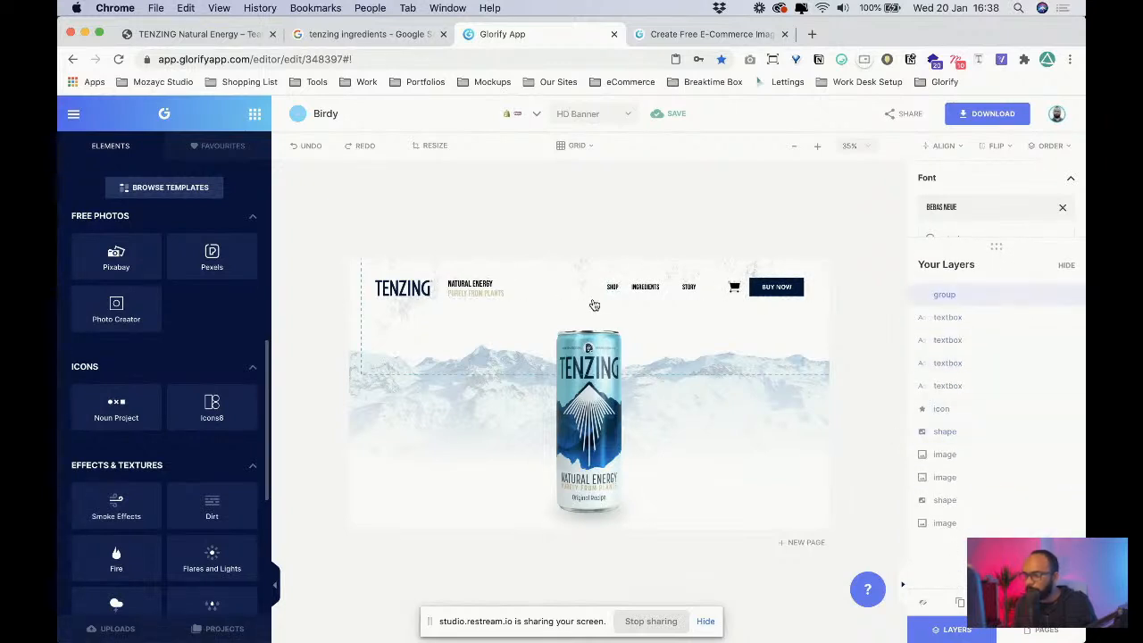
pyautogui.moveTo(952, 299); pyautogui.dragTo(947, 531)
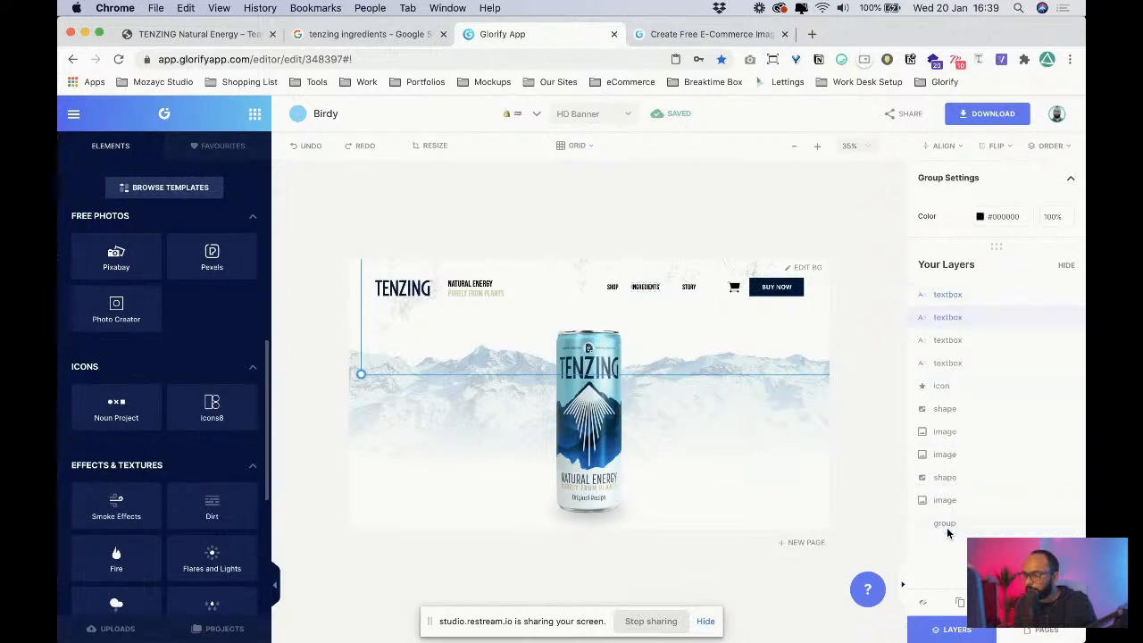
pyautogui.click(1068, 267)
# - Nudge the can slightly up and to the left on the banner
pyautogui.click(541, 397)
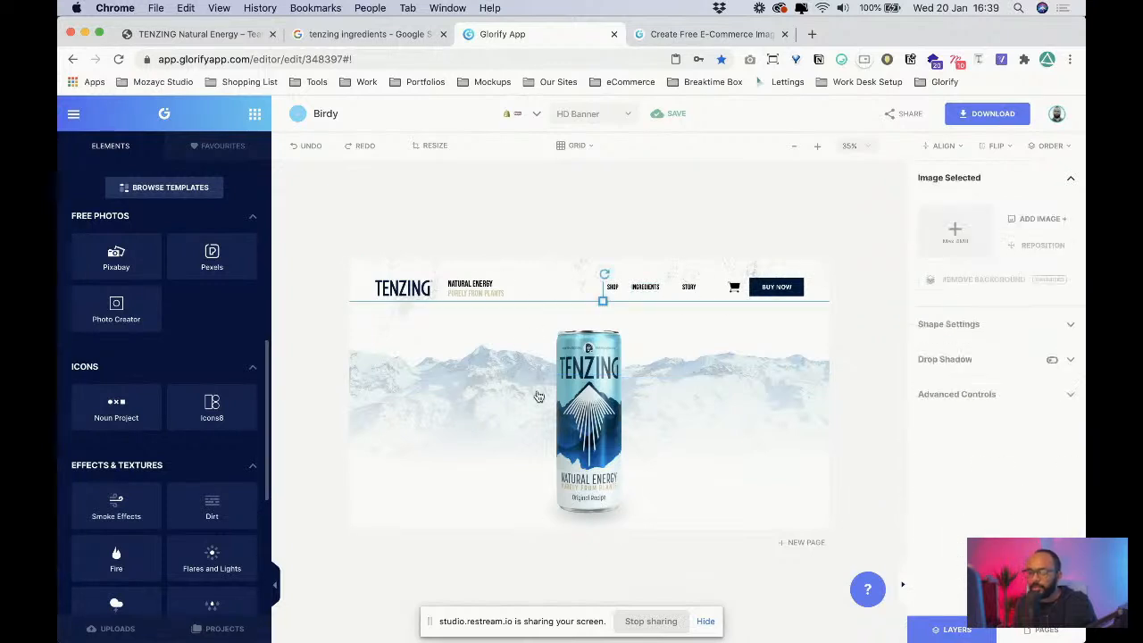
pyautogui.moveTo(590, 414)
pyautogui.mouseDown()
pyautogui.moveTo(595, 395)
pyautogui.moveTo(586, 407)
pyautogui.mouseUp()
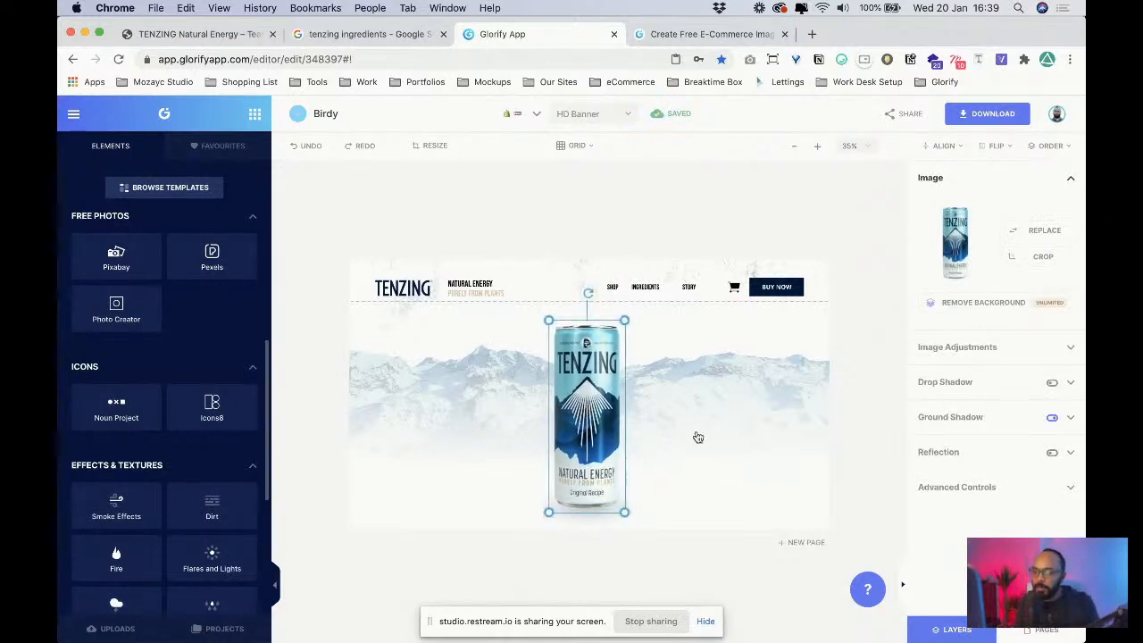
pyautogui.click(594, 264)
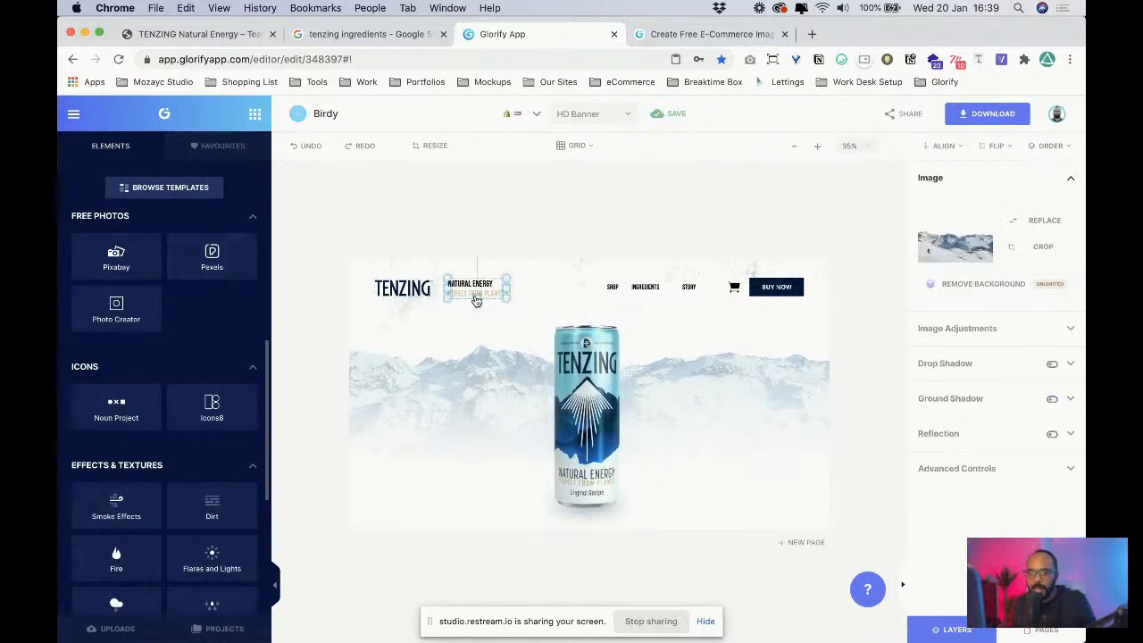
# - Duplicate the header's NATURAL ENERGY / PURELY FROM PLANTS tagline and place the enlarged copy to the right of the can
pyautogui.click(476, 300)
pyautogui.rightClick(489, 292)
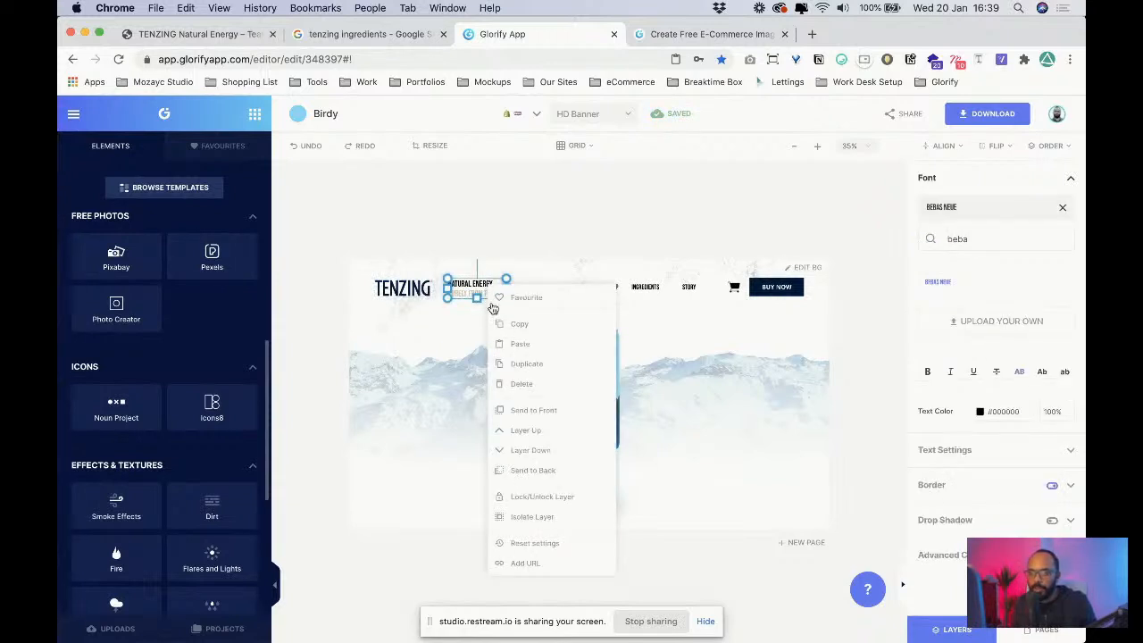
pyautogui.click(532, 366)
pyautogui.moveTo(486, 290); pyautogui.dragTo(793, 457)
pyautogui.moveTo(725, 431); pyautogui.dragTo(695, 406)
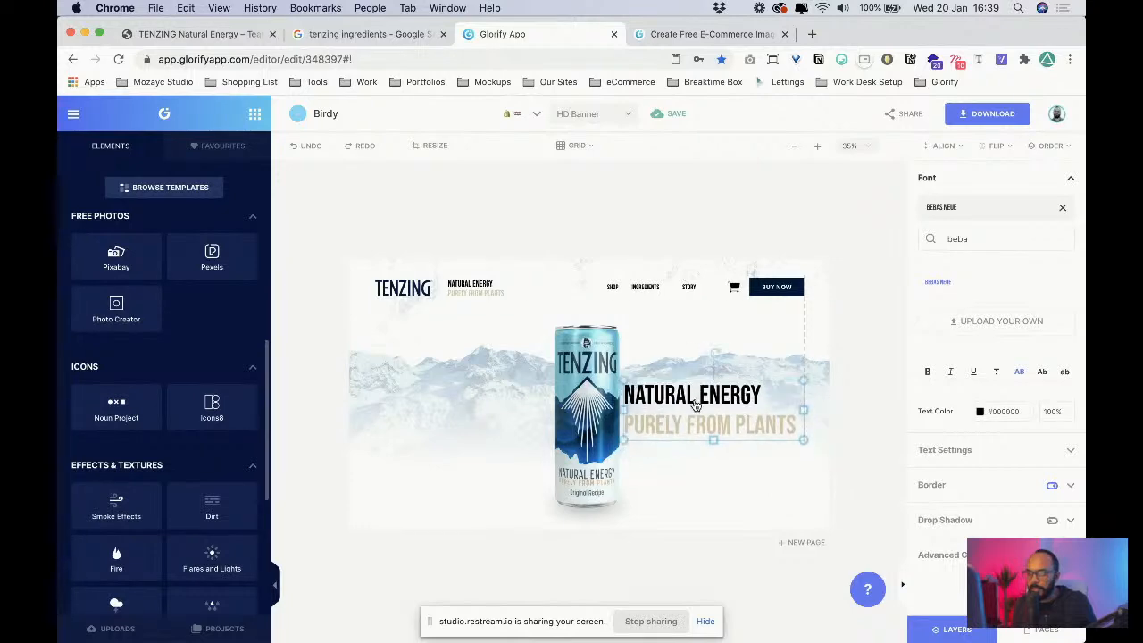
# - Switch to the TENZING website and copy the slogan "Elevate the human spirit with energy that is good for mind, body and planet."
pyautogui.click(214, 36)
pyautogui.scroll(-5, 352, 256)
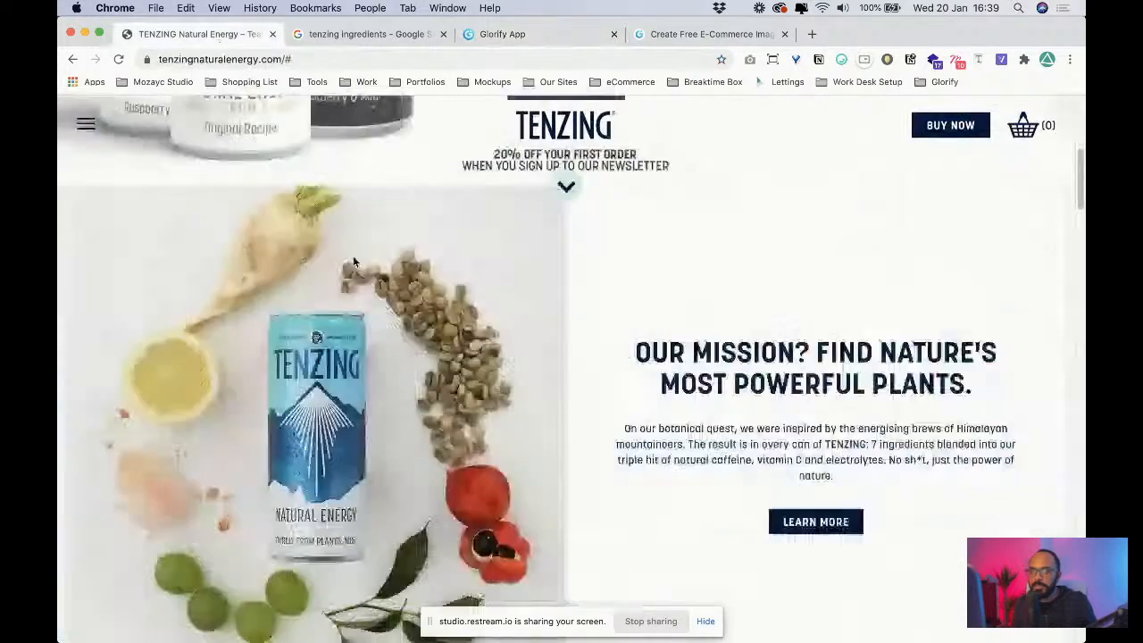
pyautogui.scroll(-10, 352, 255)
pyautogui.scroll(4, 354, 264)
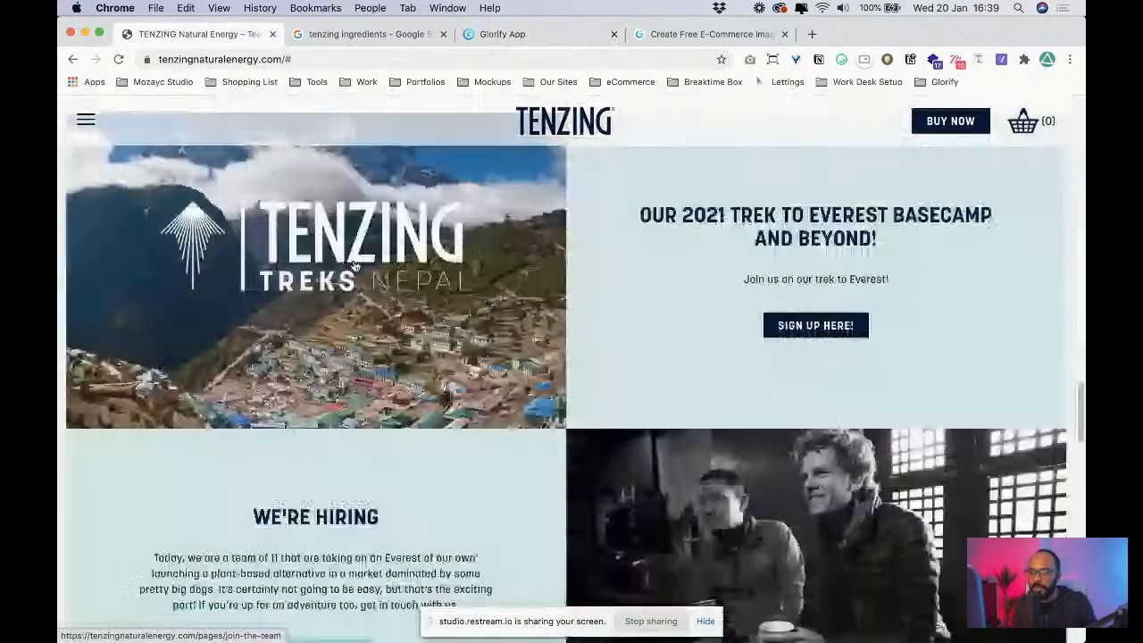
pyautogui.scroll(5, 354, 266)
pyautogui.tripleClick(353, 259)
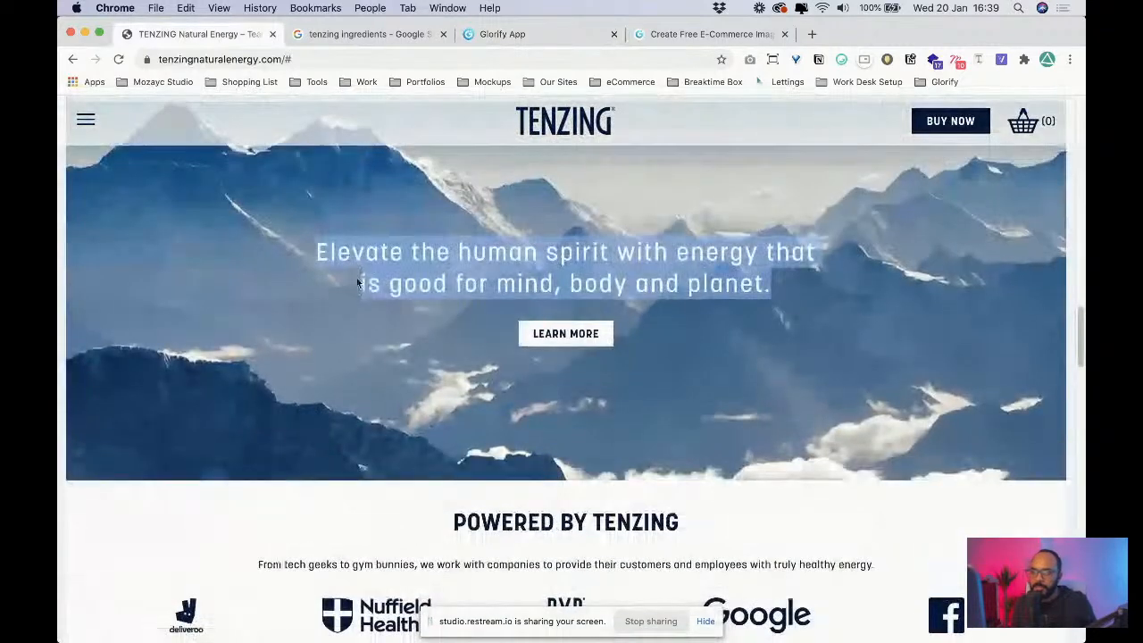
pyautogui.click(357, 282)
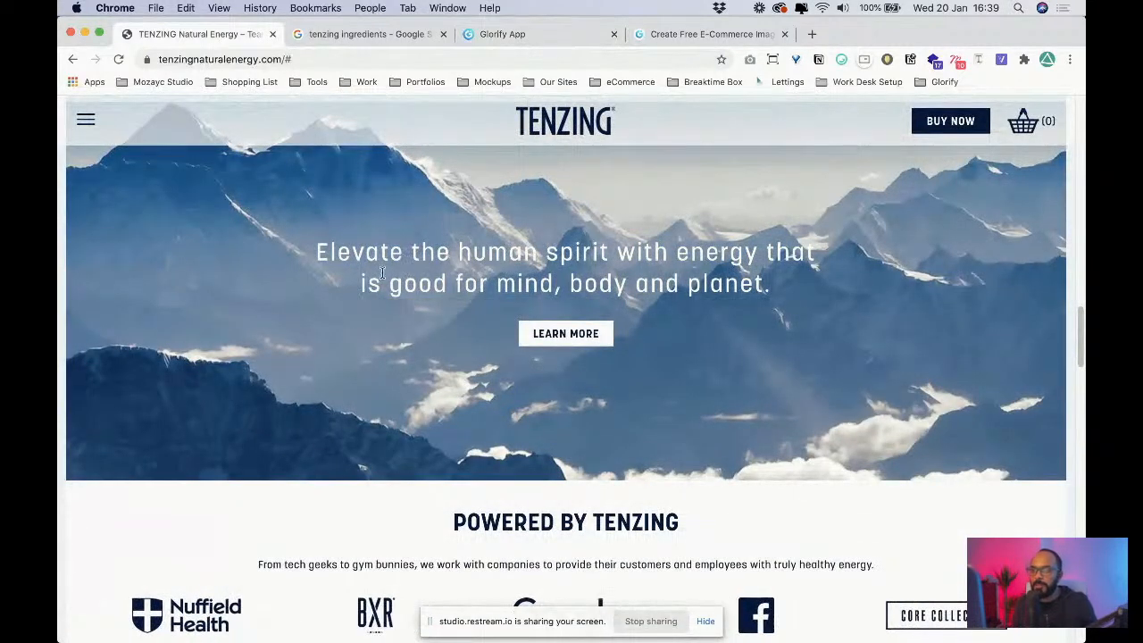
pyautogui.moveTo(318, 250); pyautogui.dragTo(811, 289)
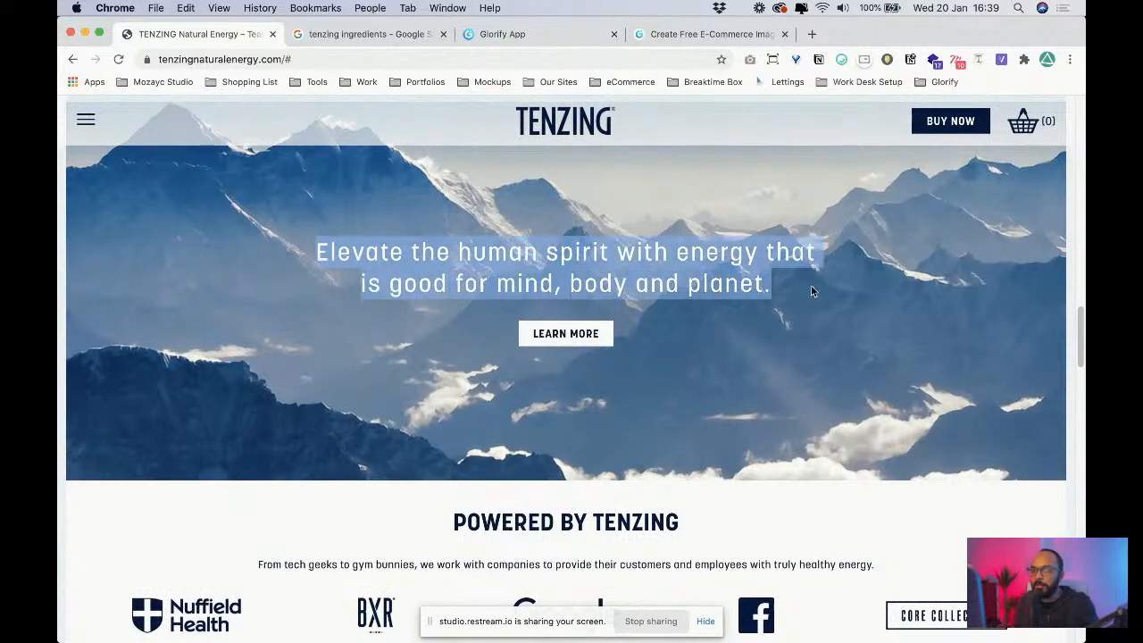
pyautogui.press('super+c')
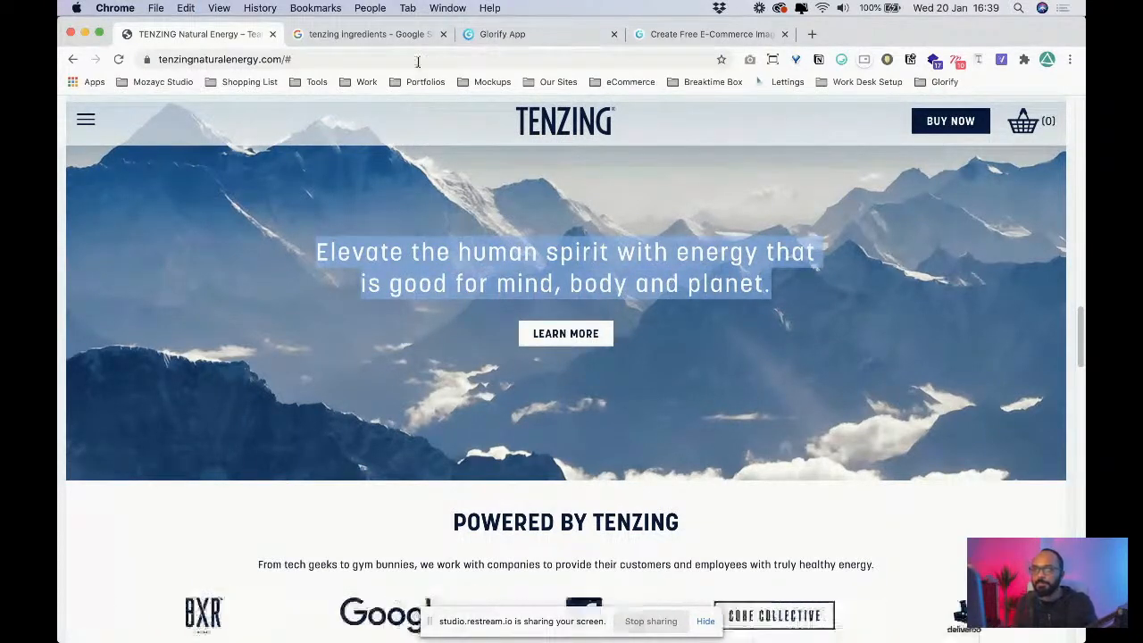
# - Return to Glorify, replace the enlarged tagline with the copied slogan, and duplicate it so one copy sits on each side of the can
pyautogui.click(502, 35)
pyautogui.doubleClick(700, 387)
pyautogui.press('super+a')
pyautogui.press('super+v')
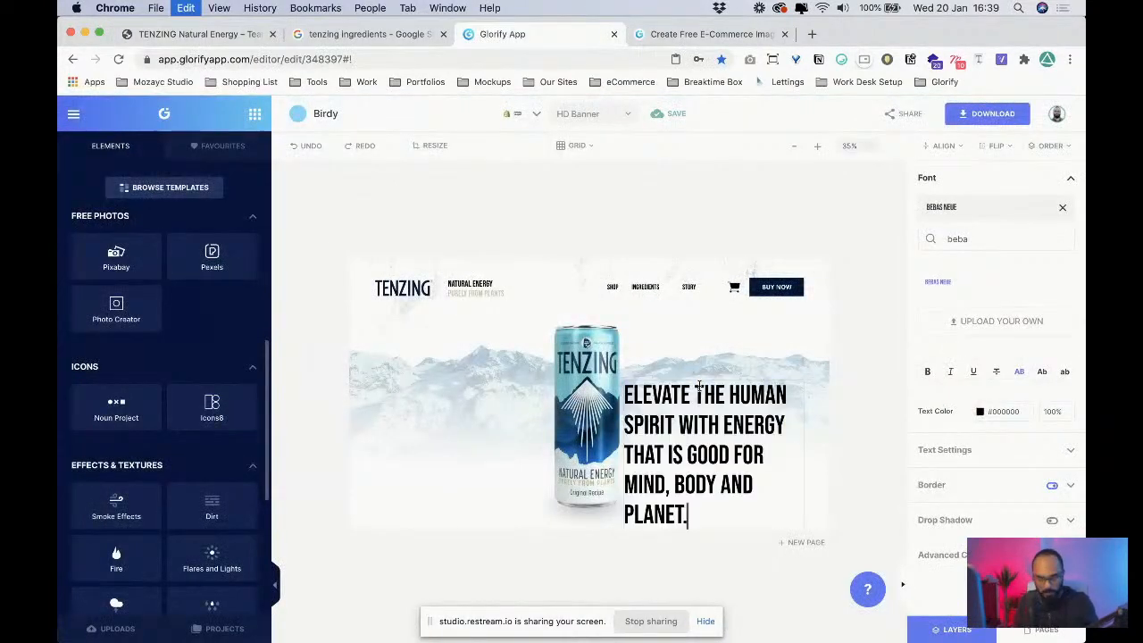
pyautogui.click(813, 438)
pyautogui.moveTo(693, 454); pyautogui.dragTo(494, 411)
pyautogui.press('super+d')
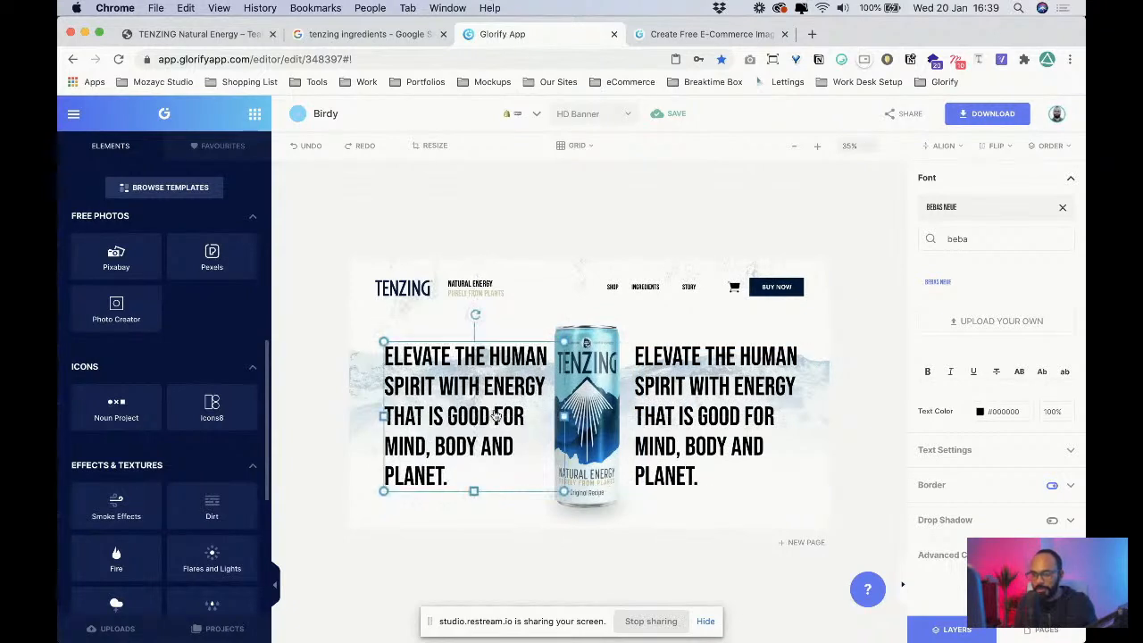
# - Trim the slogan left of the can to "ELEVATE THE HUMAN SPIRIT WITH ENERGY"
pyautogui.doubleClick(500, 416)
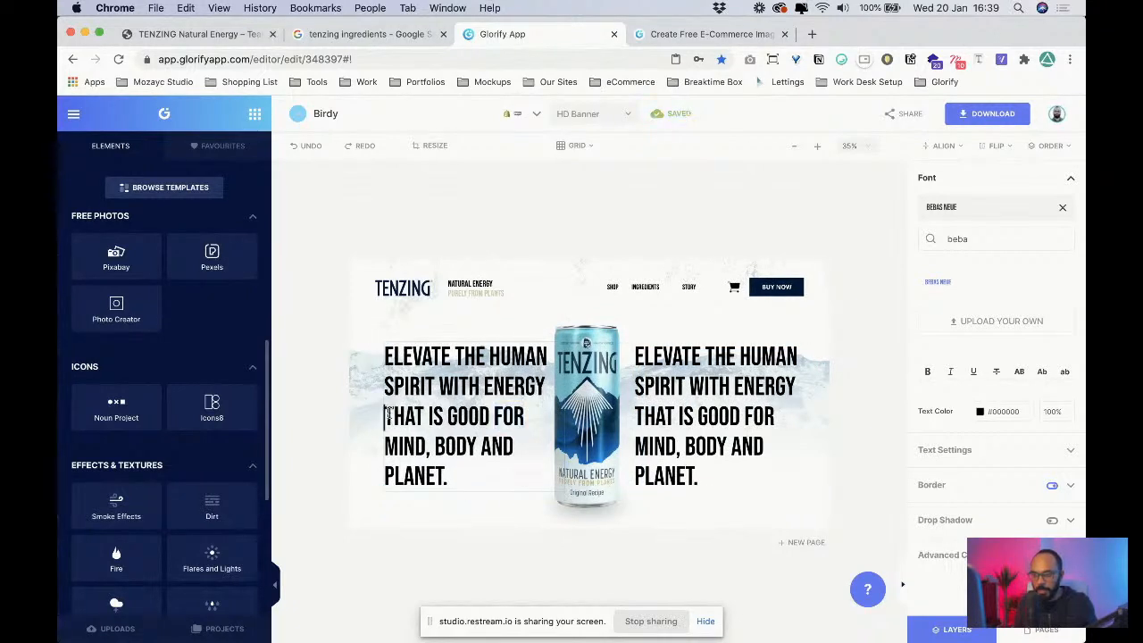
pyautogui.moveTo(386, 410); pyautogui.dragTo(505, 480)
pyautogui.press('BackSpace')
pyautogui.click(529, 450)
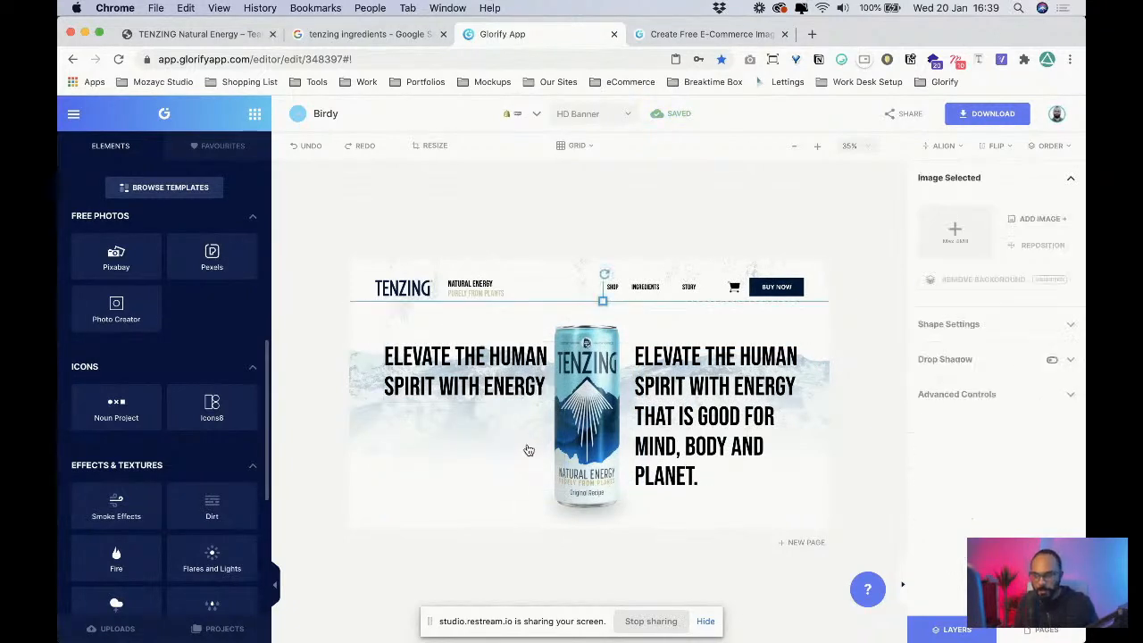
# - Trim the slogan right of the can to "THAT IS GOOD FOR MIND, BODY AND PLANET."
pyautogui.doubleClick(659, 384)
pyautogui.tripleClick(803, 389)
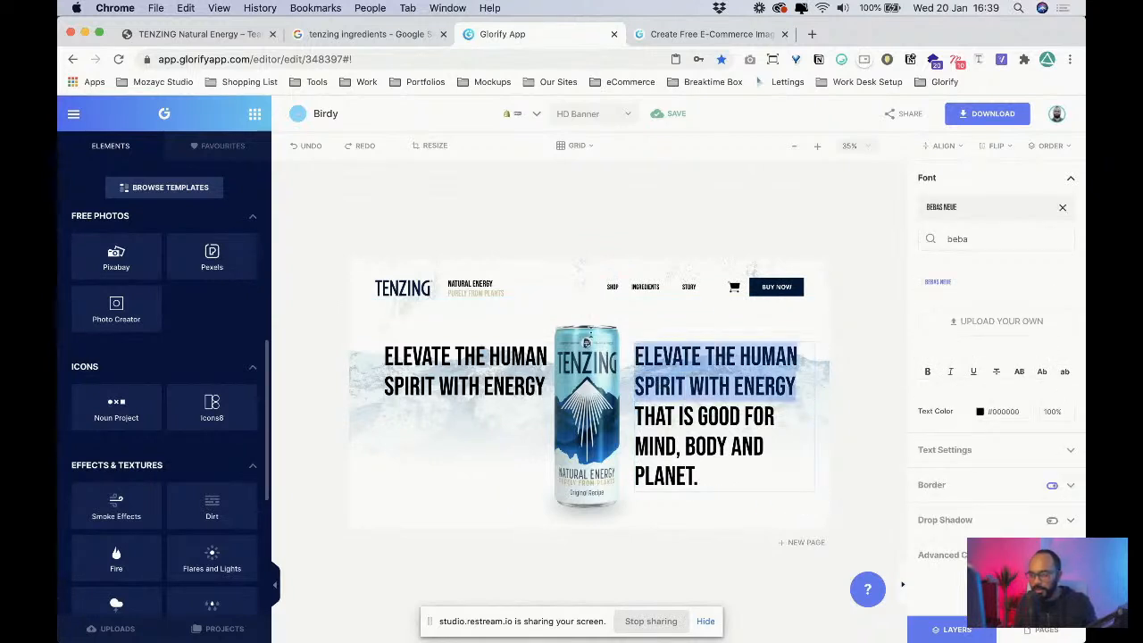
pyautogui.press('BackSpace')
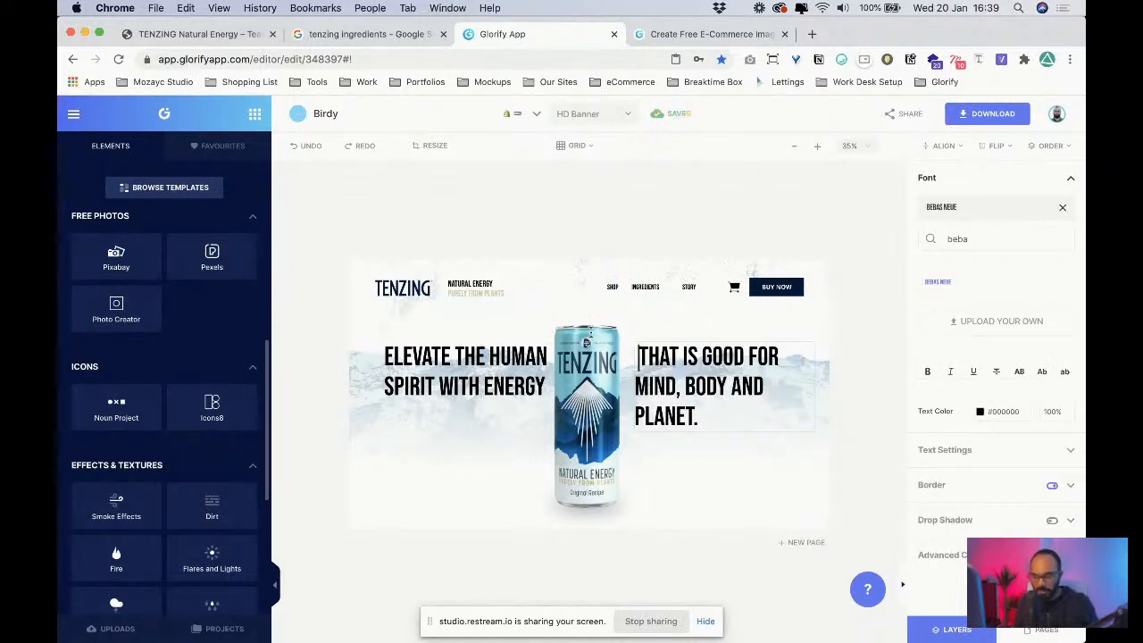
pyautogui.click(738, 455)
# - Narrow the text box of the slogan left of the can so it wraps onto three lines, and right-align its text
pyautogui.click(386, 384)
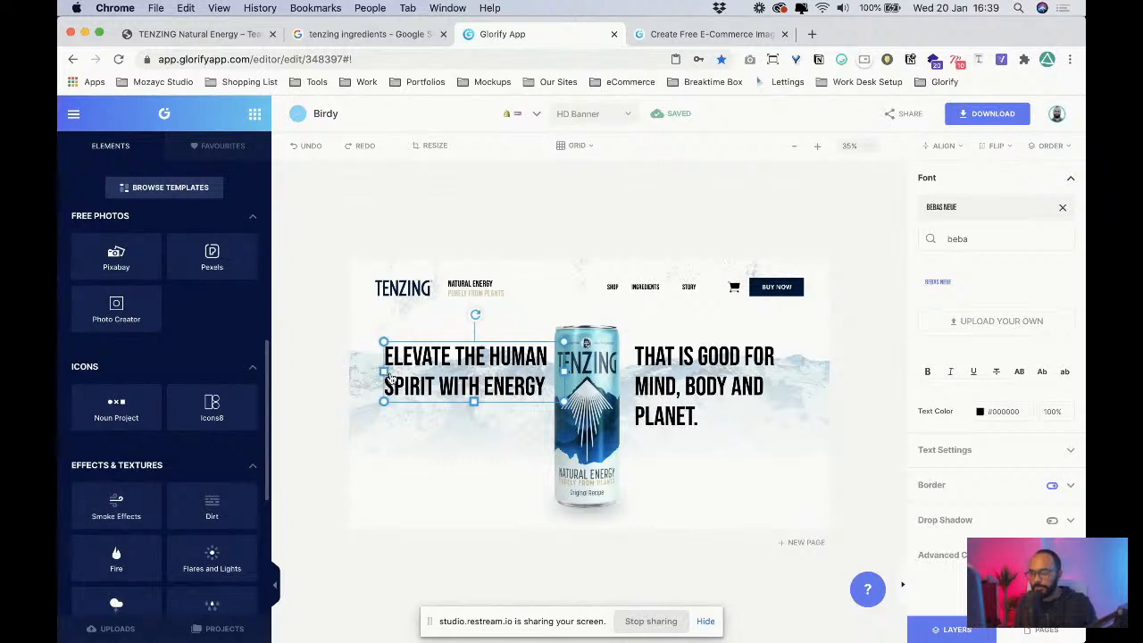
pyautogui.moveTo(387, 380); pyautogui.dragTo(412, 380)
pyautogui.moveTo(498, 384)
pyautogui.mouseDown()
pyautogui.moveTo(468, 402)
pyautogui.moveTo(481, 386)
pyautogui.mouseUp()
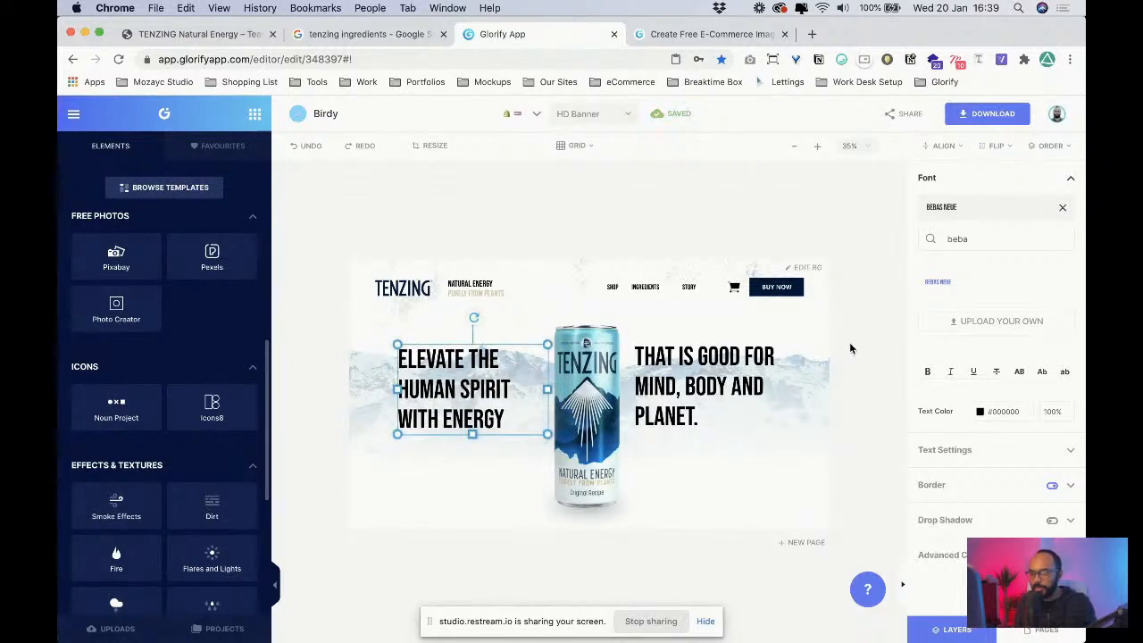
pyautogui.click(1062, 208)
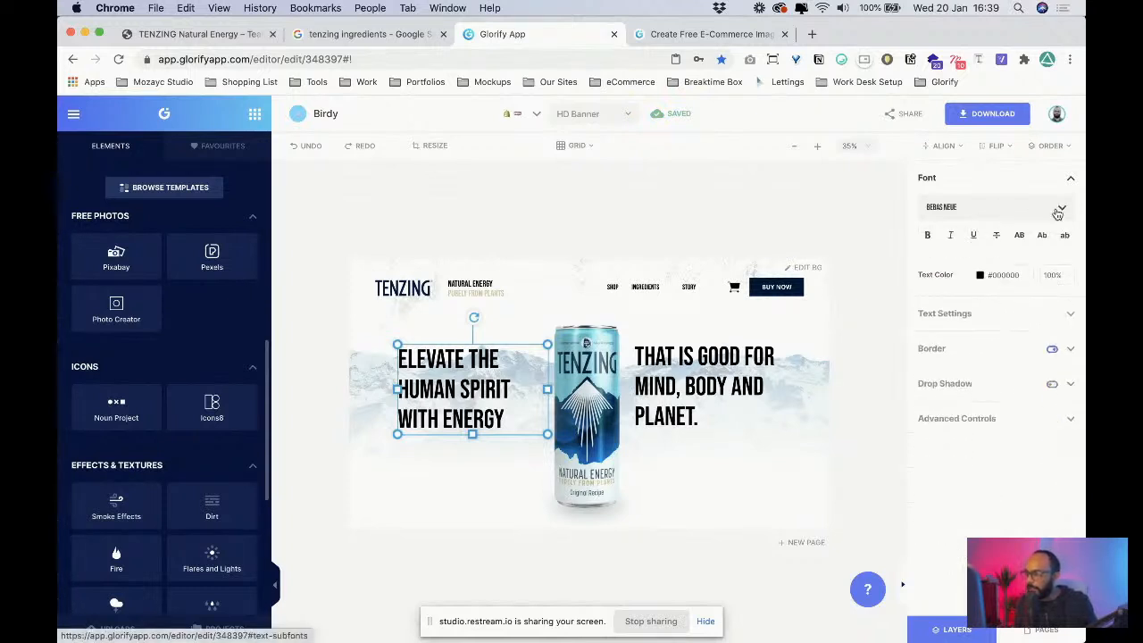
pyautogui.click(955, 320)
pyautogui.click(1068, 349)
# - Move both slogan halves down together so they flank the lower part of the can, below the mountain peaks
pyautogui.click(729, 361)
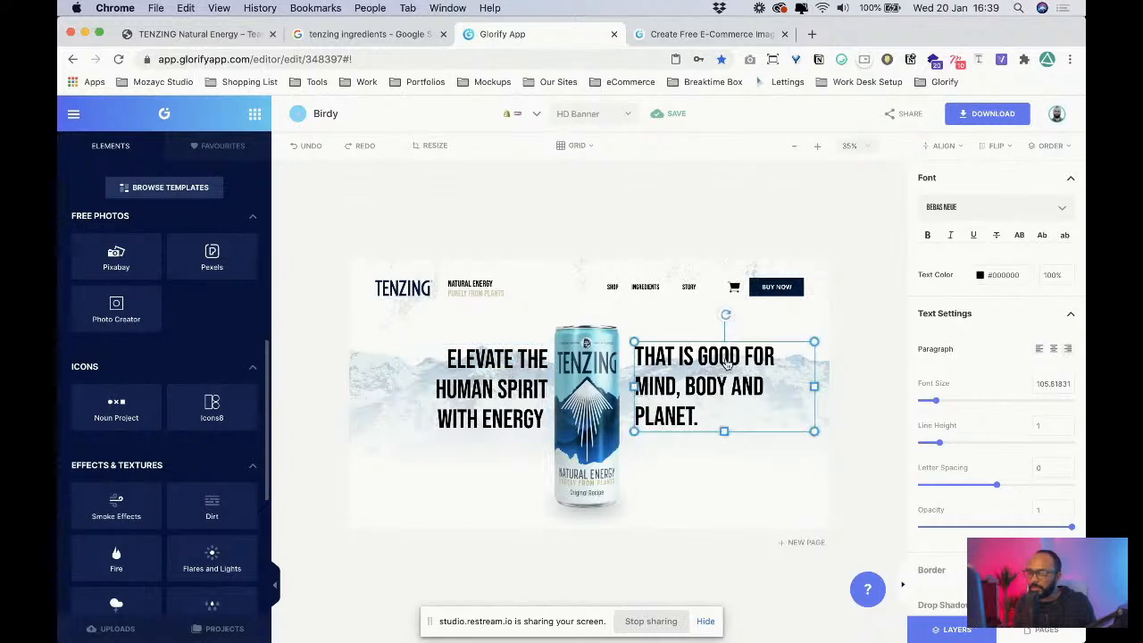
pyautogui.moveTo(728, 380); pyautogui.dragTo(692, 438)
pyautogui.keyDown('shift'); pyautogui.click(497, 387); pyautogui.keyUp('shift')
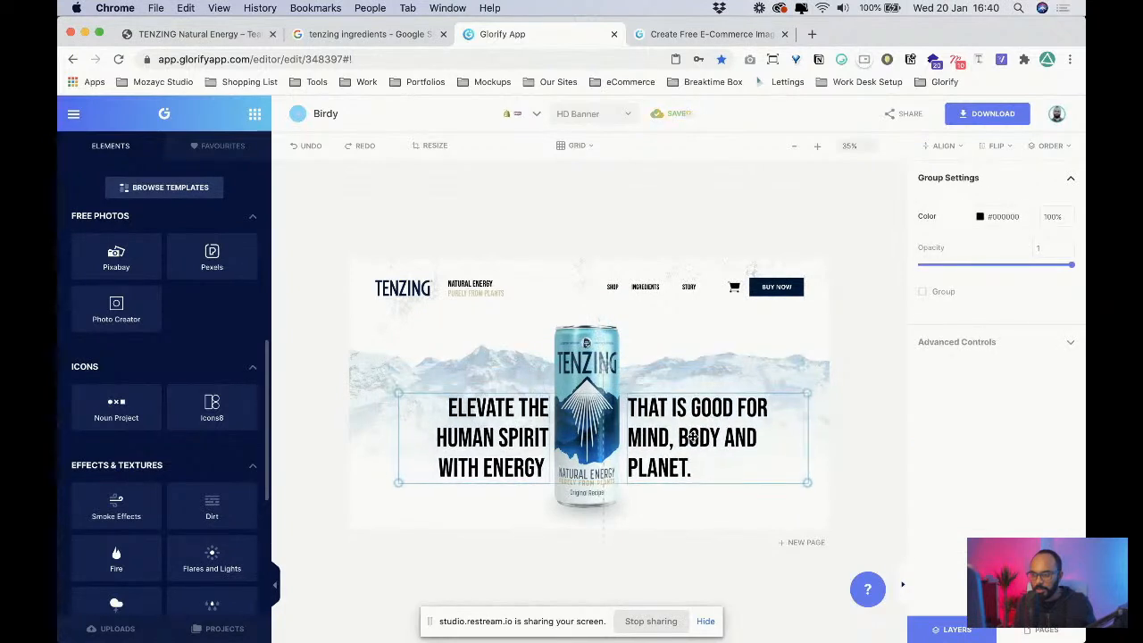
# - Move the thin horizontal line from below the header up to the banner's top edge
pyautogui.click(700, 526)
pyautogui.moveTo(597, 286); pyautogui.dragTo(601, 275)
pyautogui.click(763, 514)
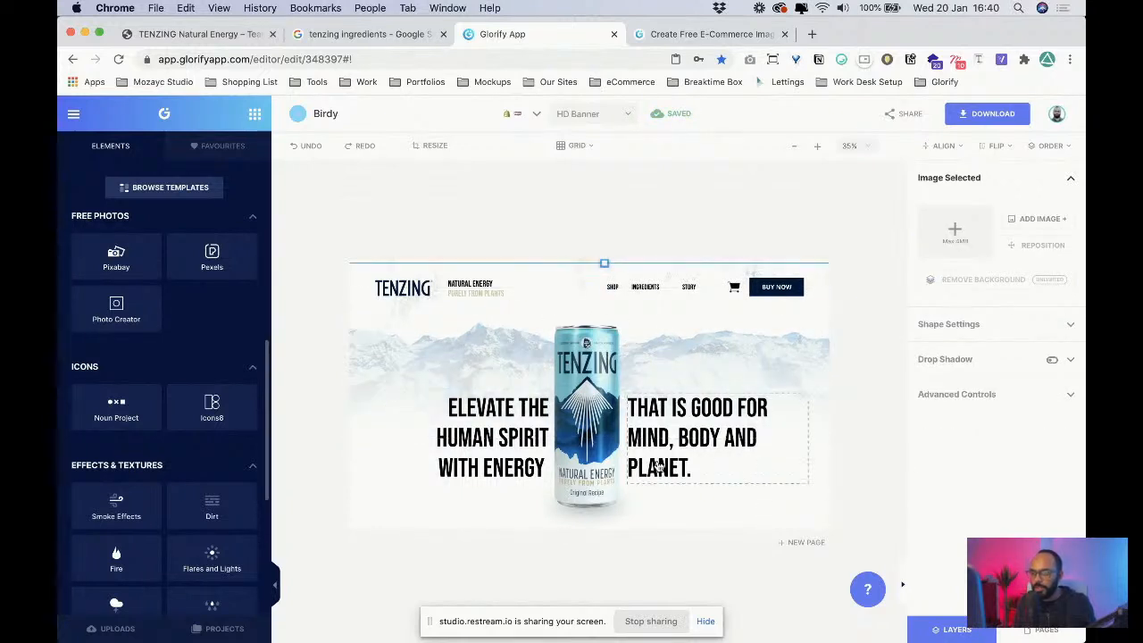
# - Reposition the two slogan halves slightly higher, leaving a small gap between each one and the can
pyautogui.moveTo(482, 457); pyautogui.dragTo(466, 460)
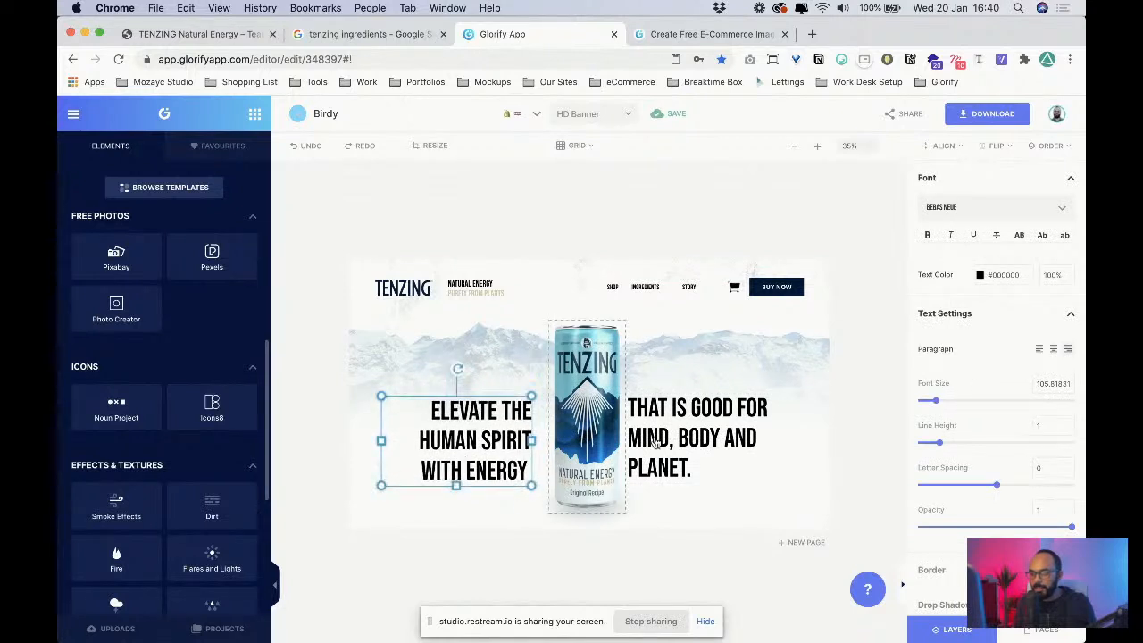
pyautogui.moveTo(674, 438); pyautogui.dragTo(676, 426)
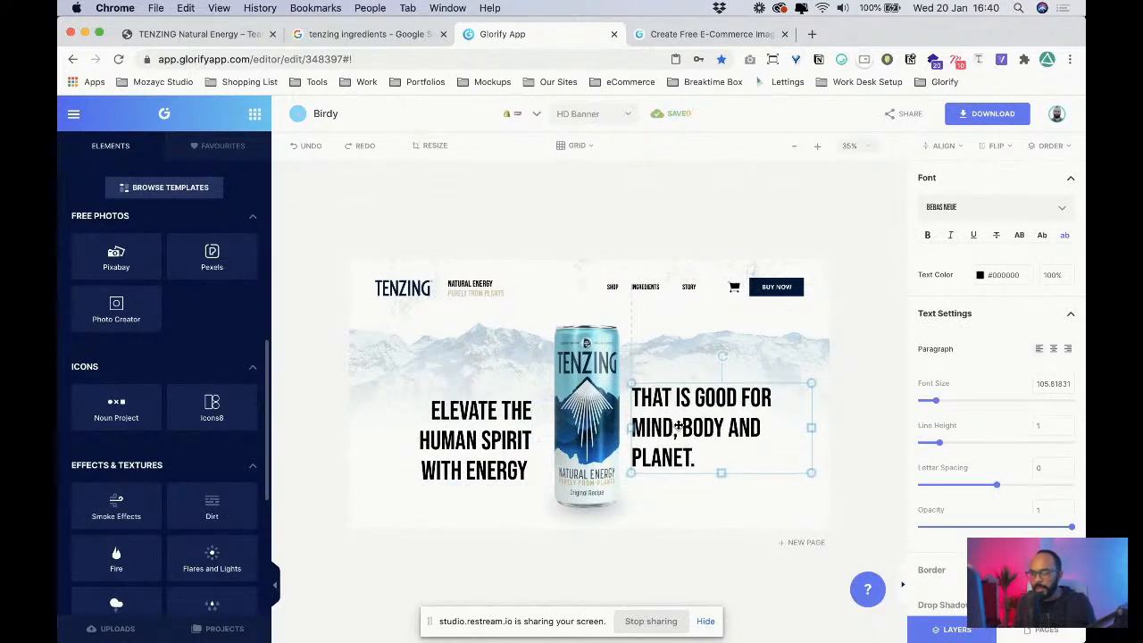
pyautogui.moveTo(487, 444); pyautogui.dragTo(497, 433)
pyautogui.moveTo(671, 428)
pyautogui.mouseDown()
pyautogui.moveTo(699, 424)
pyautogui.moveTo(672, 425)
pyautogui.mouseUp()
pyautogui.keyDown('shift'); pyautogui.click(500, 439); pyautogui.keyUp('shift')
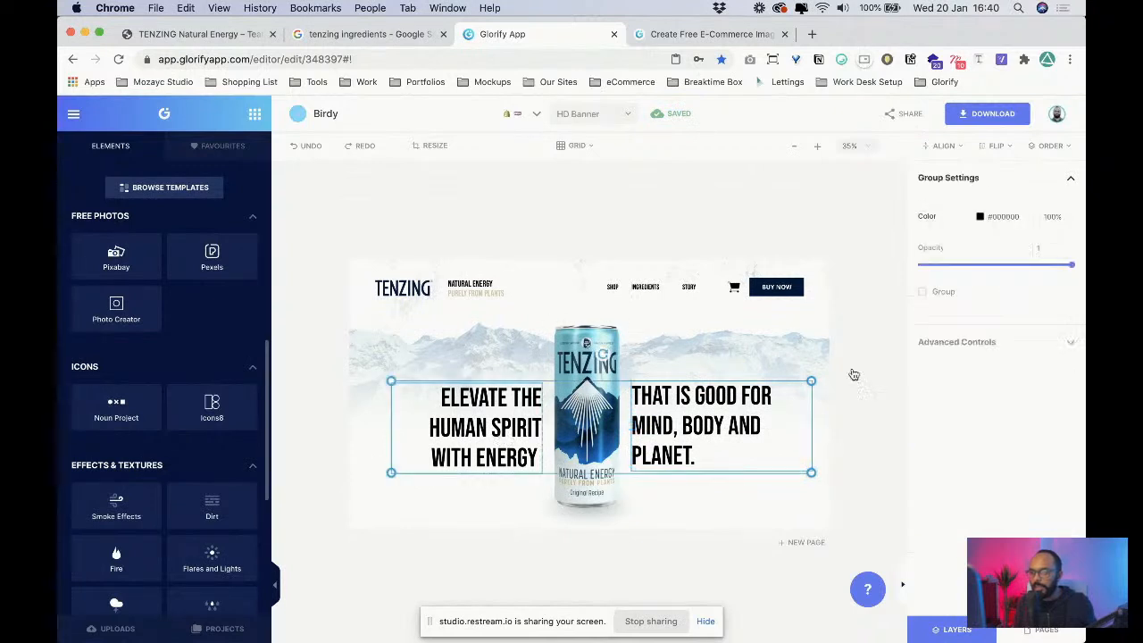
pyautogui.click(979, 216)
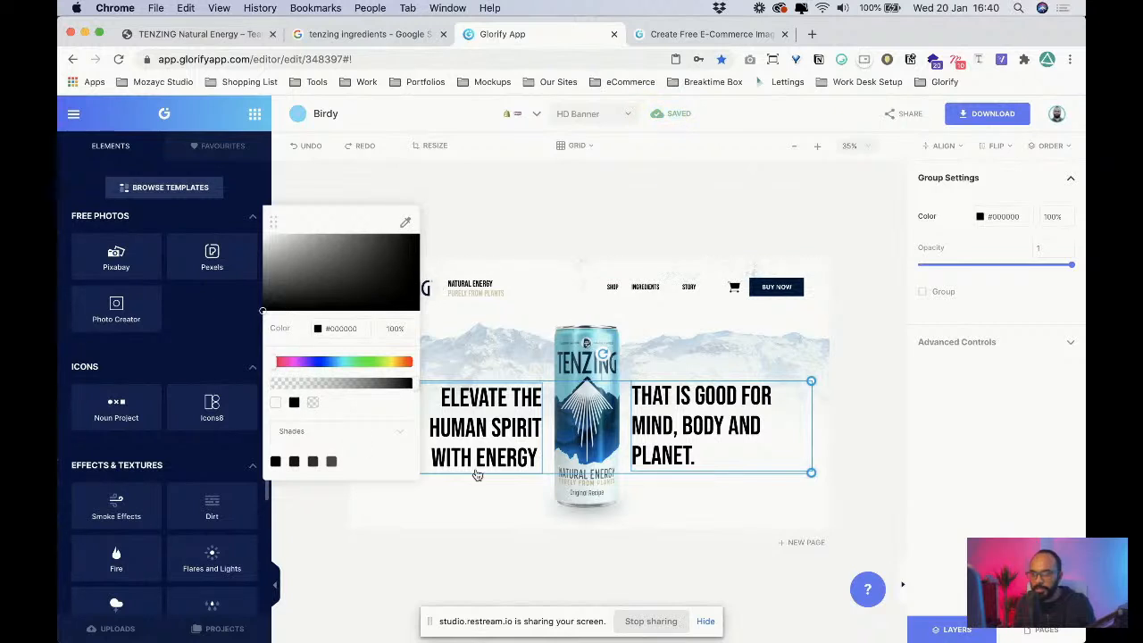
pyautogui.click(505, 518)
# - Nudge the slogan half right of the can down to line up with the half left of it
pyautogui.click(506, 446)
pyautogui.click(673, 443)
pyautogui.moveTo(672, 441); pyautogui.dragTo(672, 443)
pyautogui.keyDown('shift'); pyautogui.click(537, 437); pyautogui.keyUp('shift')
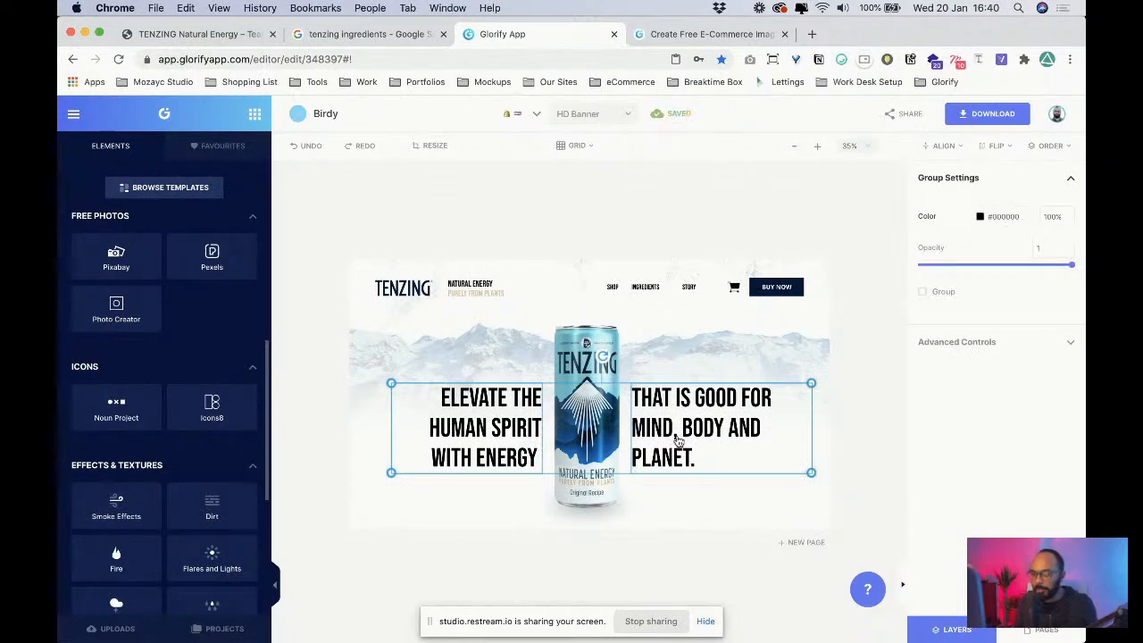
pyautogui.click(727, 485)
# - Recolour "MIND, BODY AND PLANET." in the slogan with the light blue #6AC1CA sampled from the can
pyautogui.click(705, 431)
pyautogui.doubleClick(705, 431)
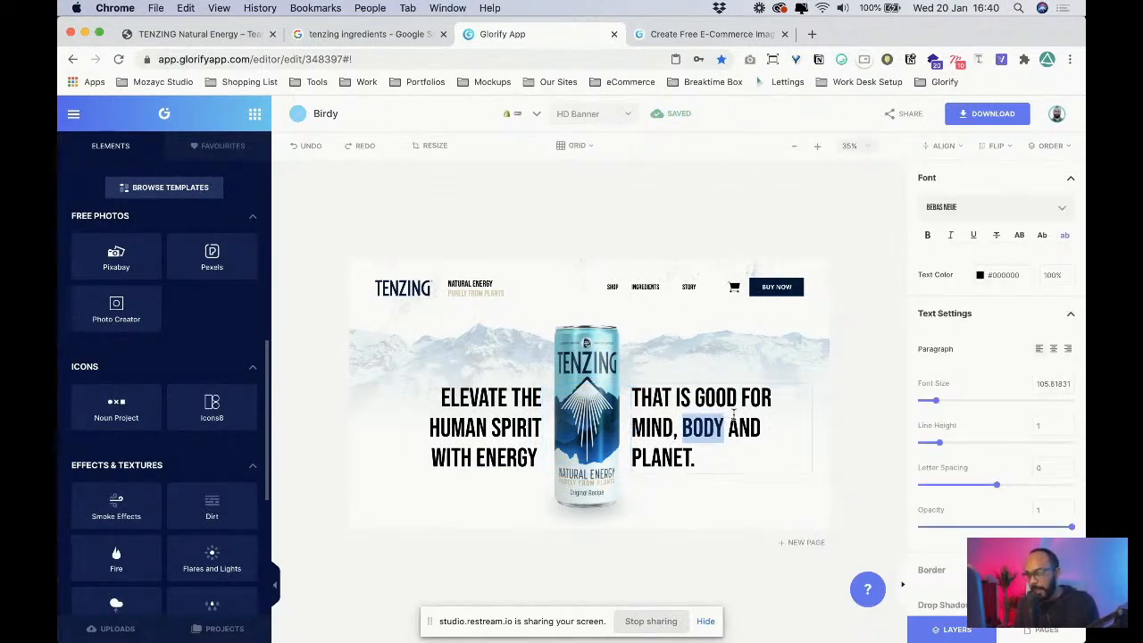
pyautogui.click(734, 402)
pyautogui.click(682, 427)
pyautogui.moveTo(683, 428); pyautogui.dragTo(784, 451)
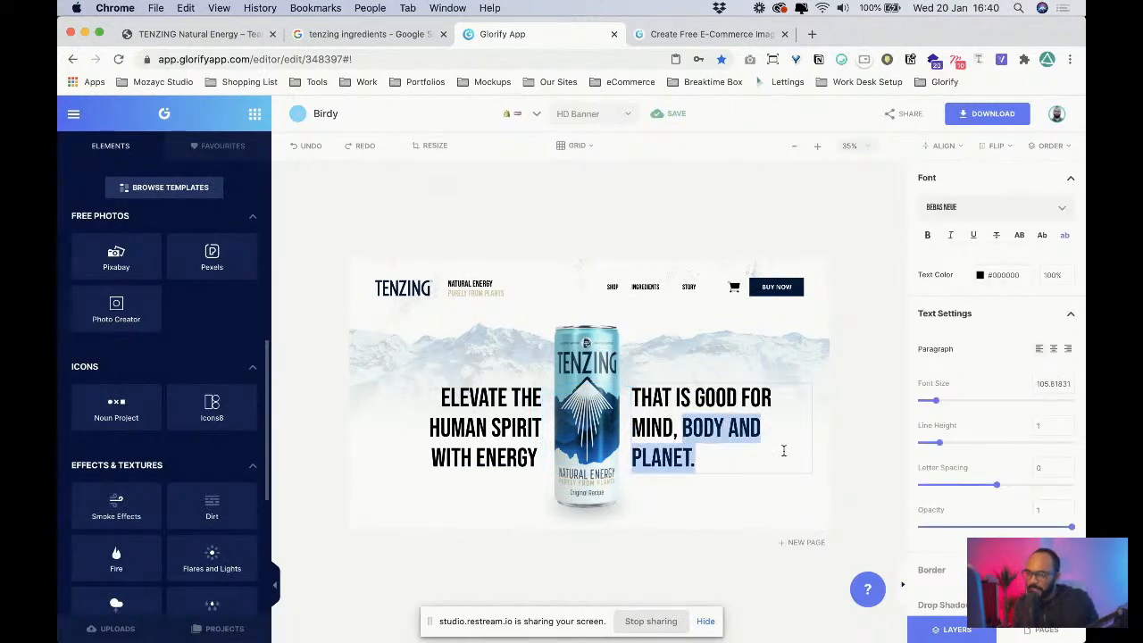
pyautogui.click(704, 427)
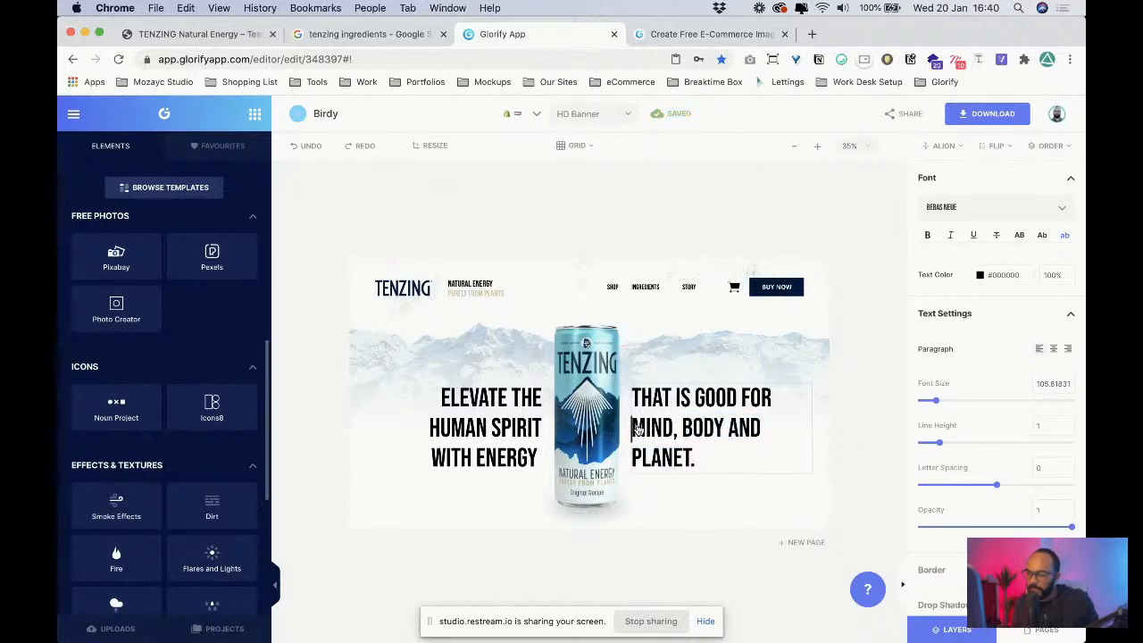
pyautogui.moveTo(637, 431); pyautogui.dragTo(740, 469)
pyautogui.click(979, 275)
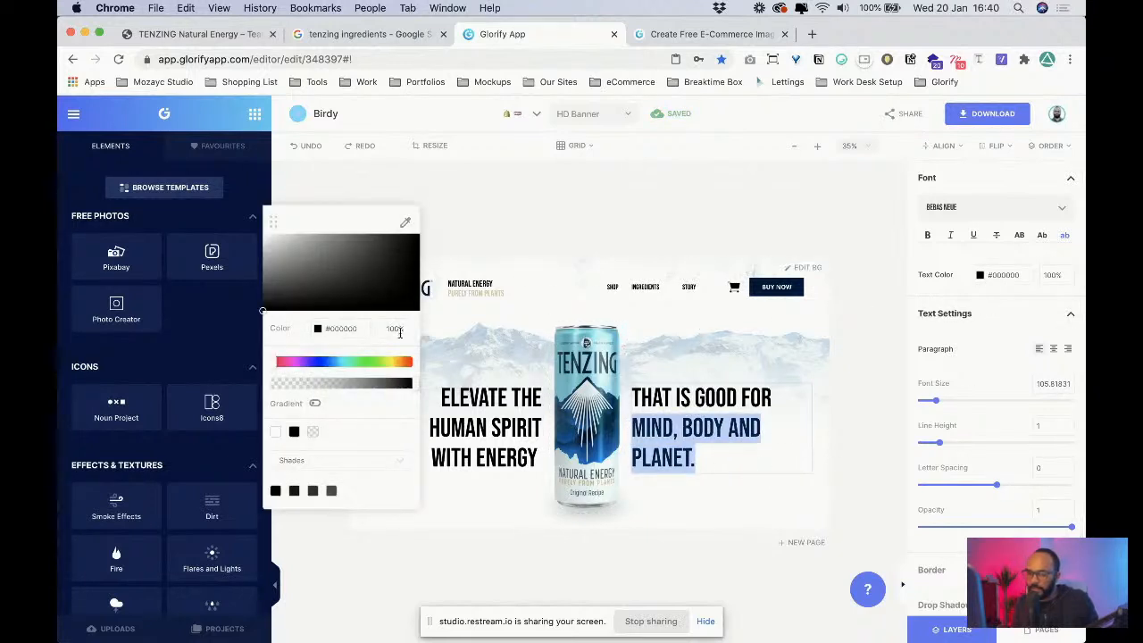
pyautogui.click(405, 222)
pyautogui.click(563, 374)
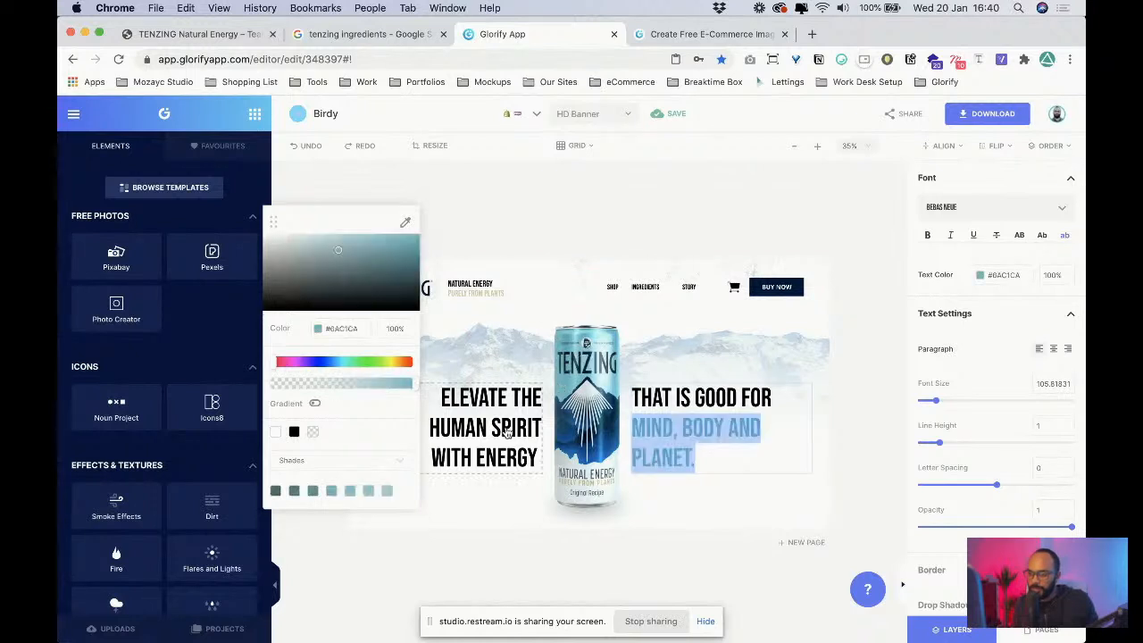
# - Select the words "HUMAN SPIRIT" within the slogan half left of the can
pyautogui.click(506, 433)
pyautogui.click(439, 444)
pyautogui.doubleClick(438, 428)
pyautogui.click(429, 423)
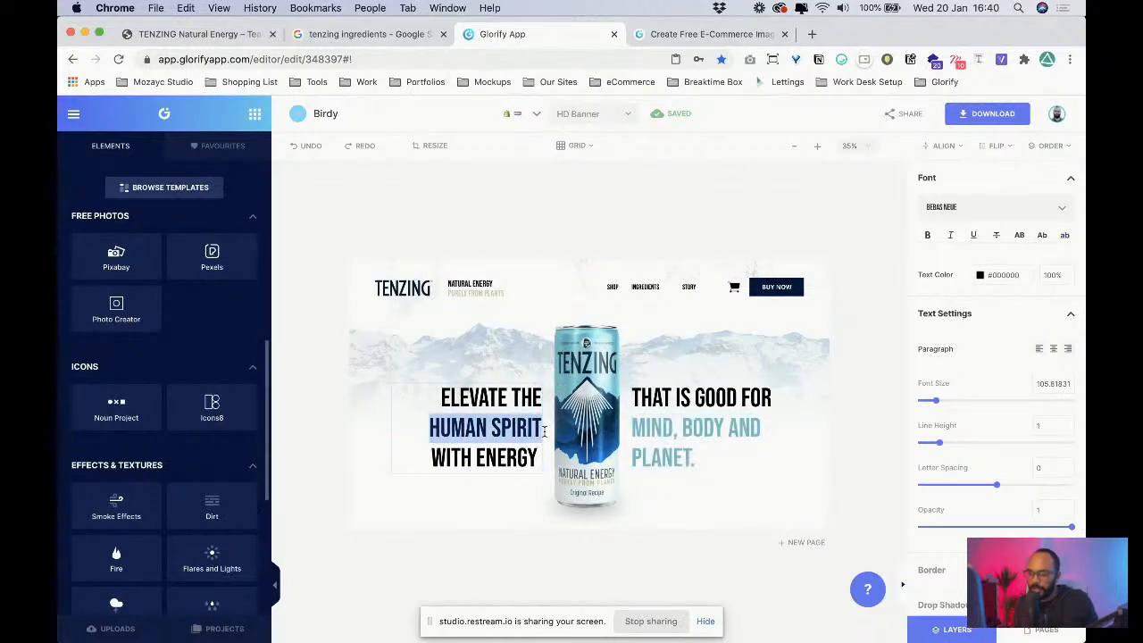
# - Recolour the words HUMAN SPIRIT in the headline with the light blue sampled from the MIND, BODY AND text
pyautogui.click(980, 275)
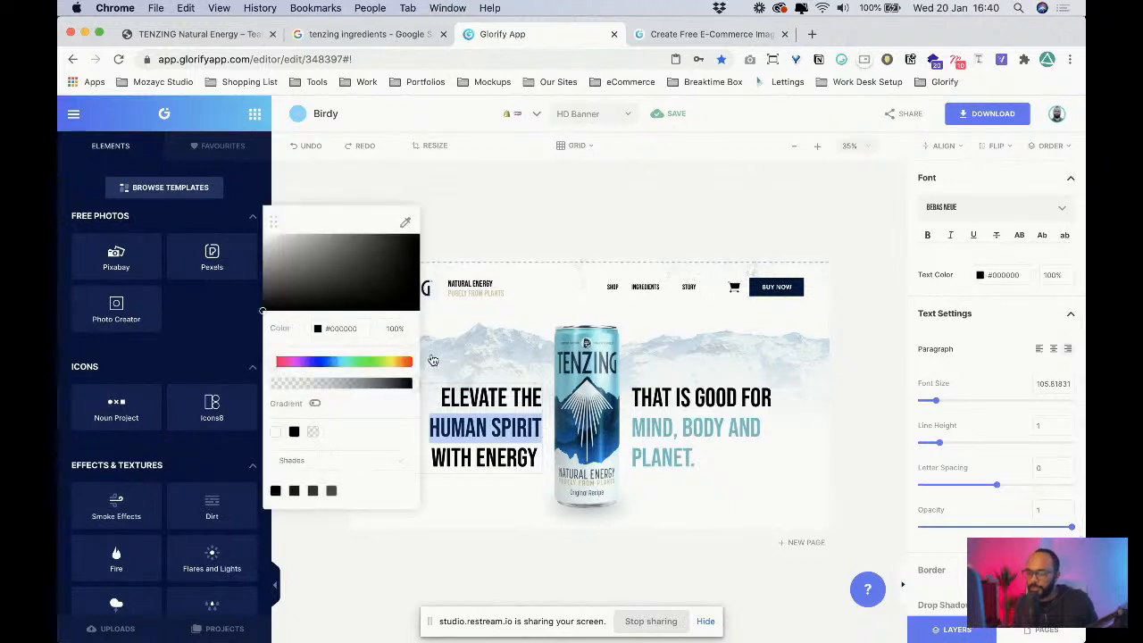
pyautogui.click(405, 219)
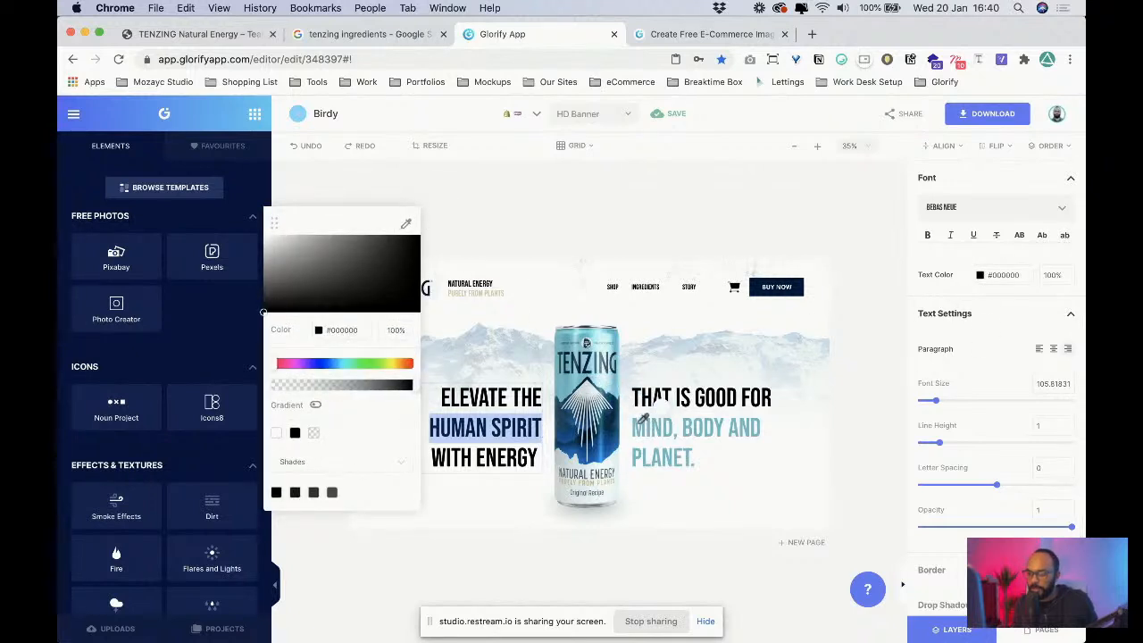
pyautogui.click(639, 415)
pyautogui.click(786, 515)
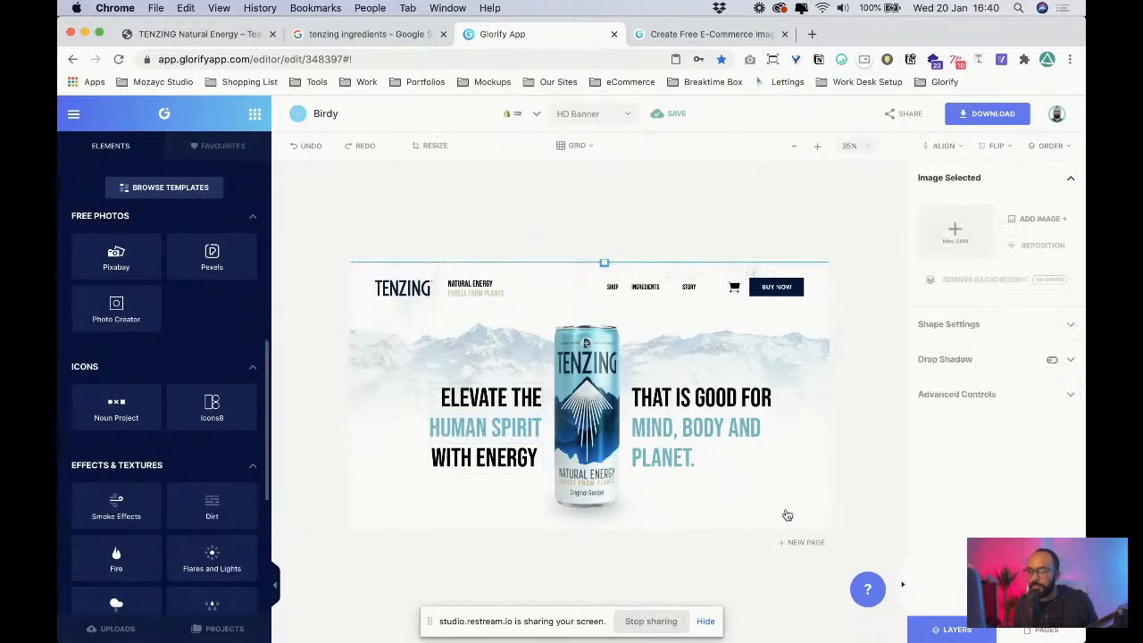
pyautogui.click(463, 444)
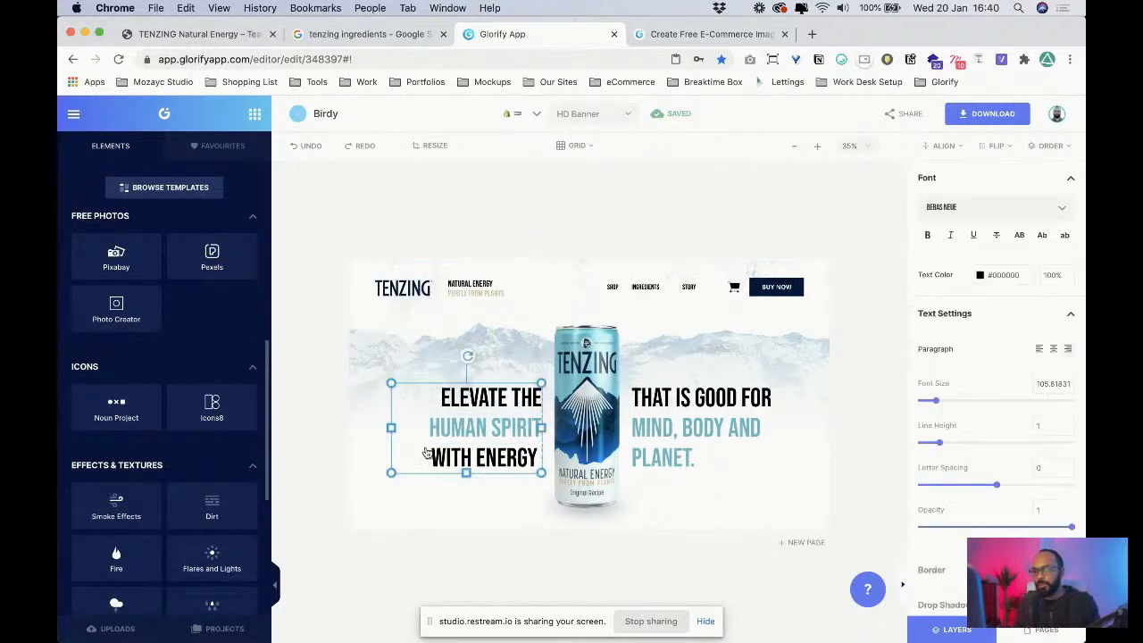
# - Narrow the text box beside the can so its lines wrap as THAT IS GOOD / FOR MIND, BODY / AND PLANET
pyautogui.click(656, 442)
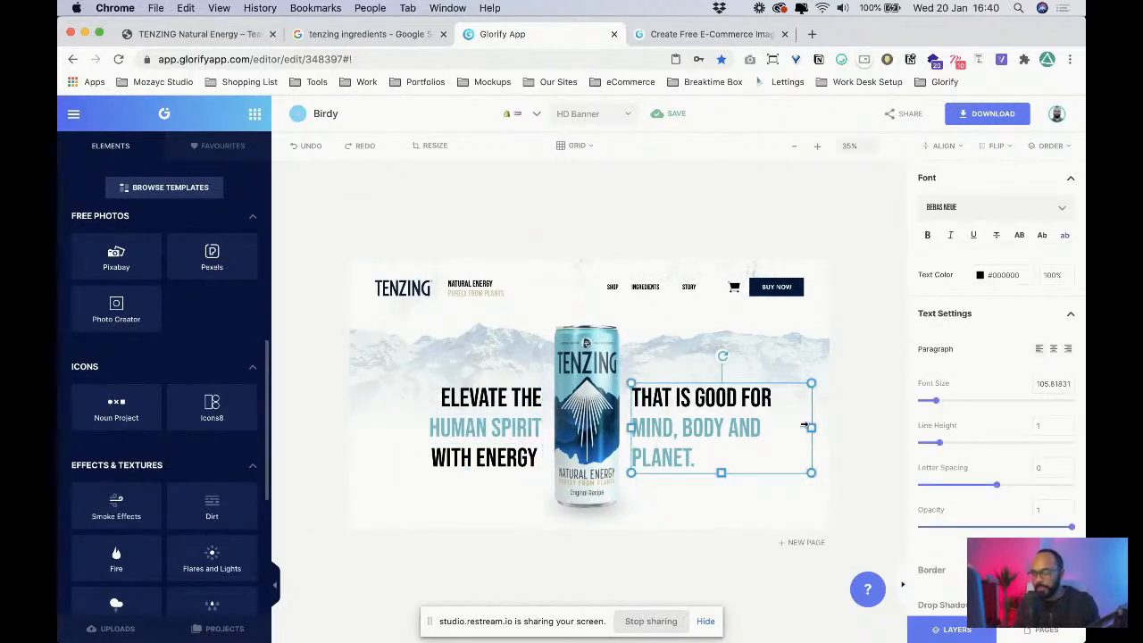
pyautogui.moveTo(805, 426); pyautogui.dragTo(770, 426)
pyautogui.click(809, 434)
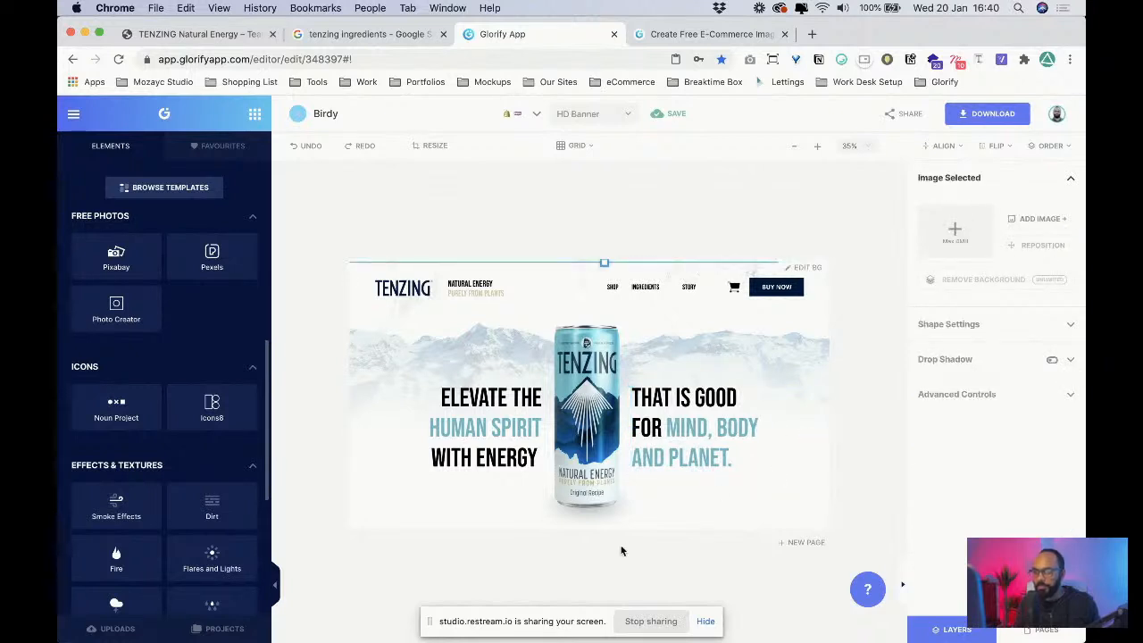
pyautogui.click(704, 440)
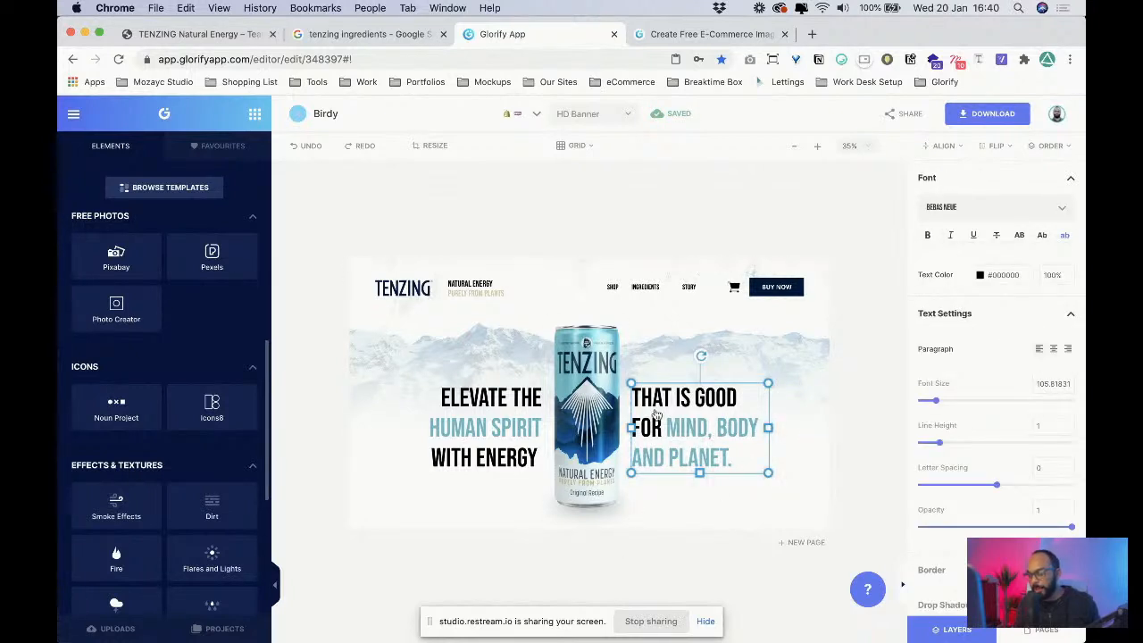
pyautogui.click(517, 425)
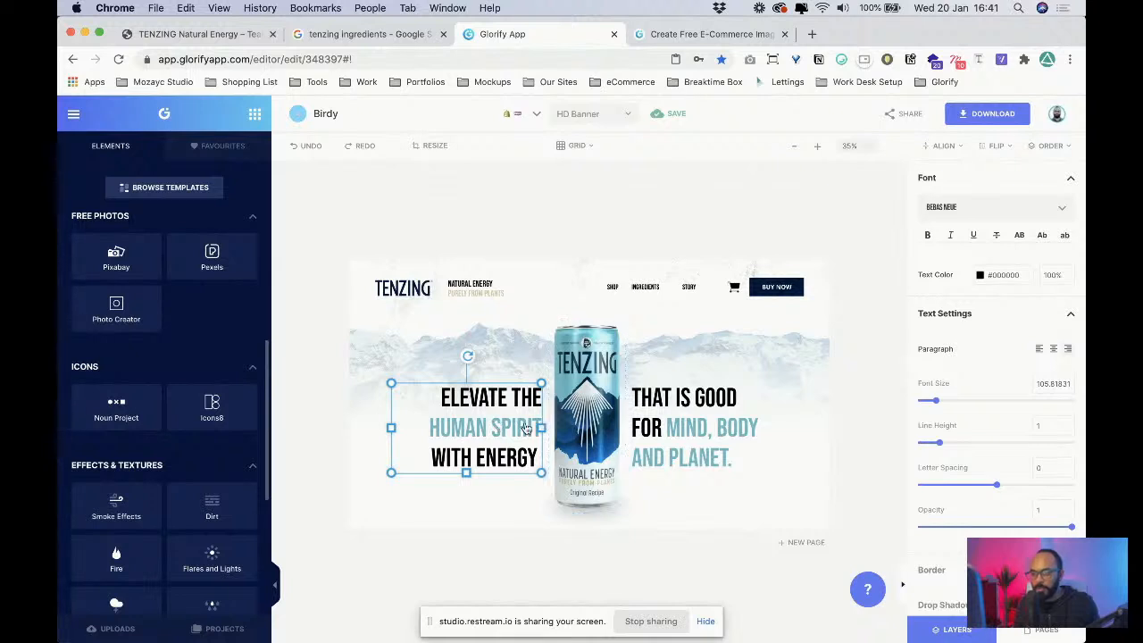
pyautogui.click(669, 455)
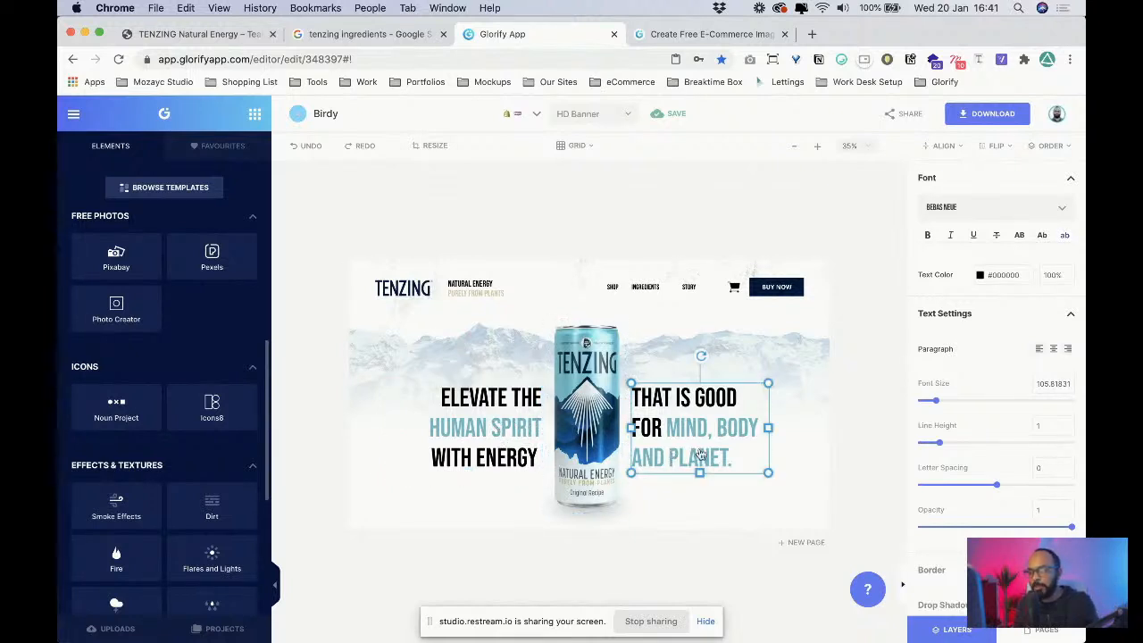
pyautogui.click(706, 509)
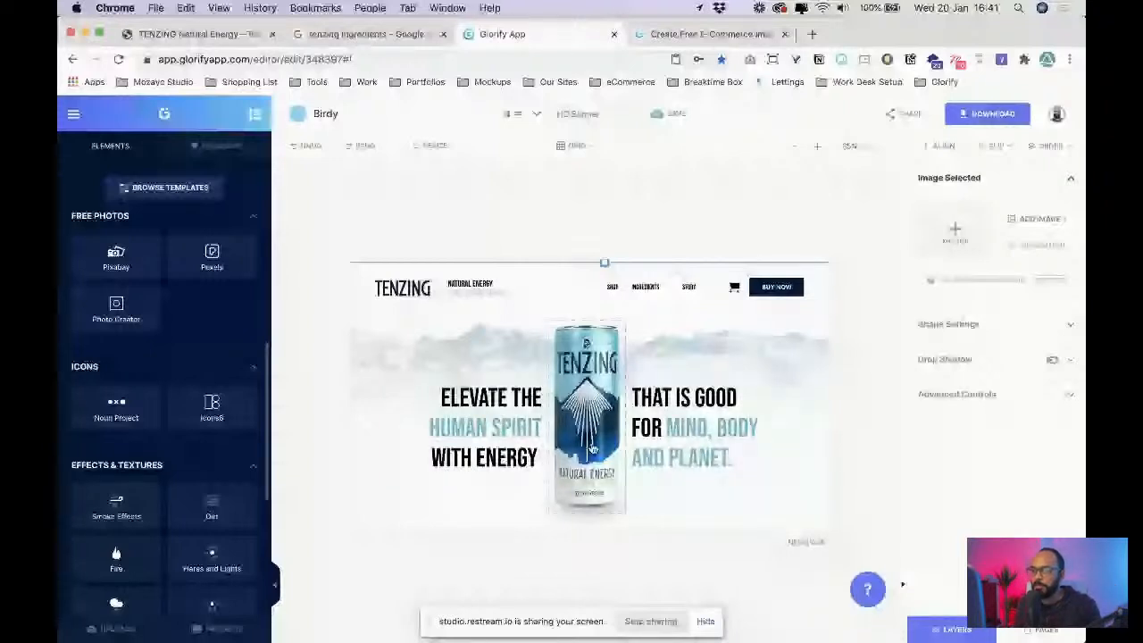
pyautogui.click(591, 448)
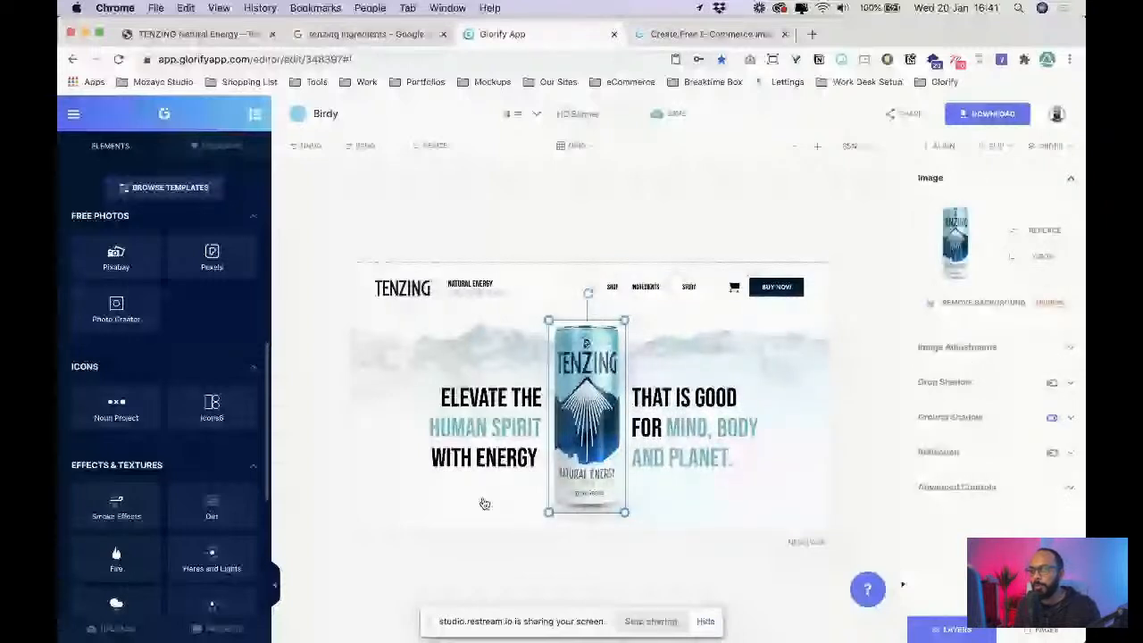
pyautogui.click(484, 504)
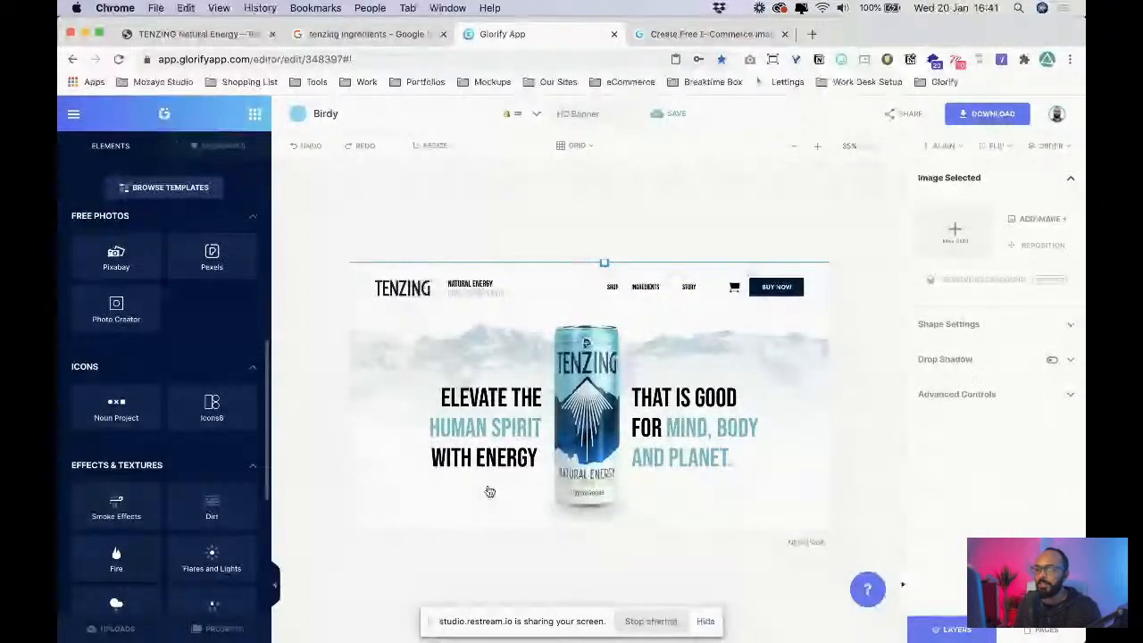
# - Distribute the SHOP, INGREDIENTS and STORY navigation links horizontally with even spacing
pyautogui.click(645, 288)
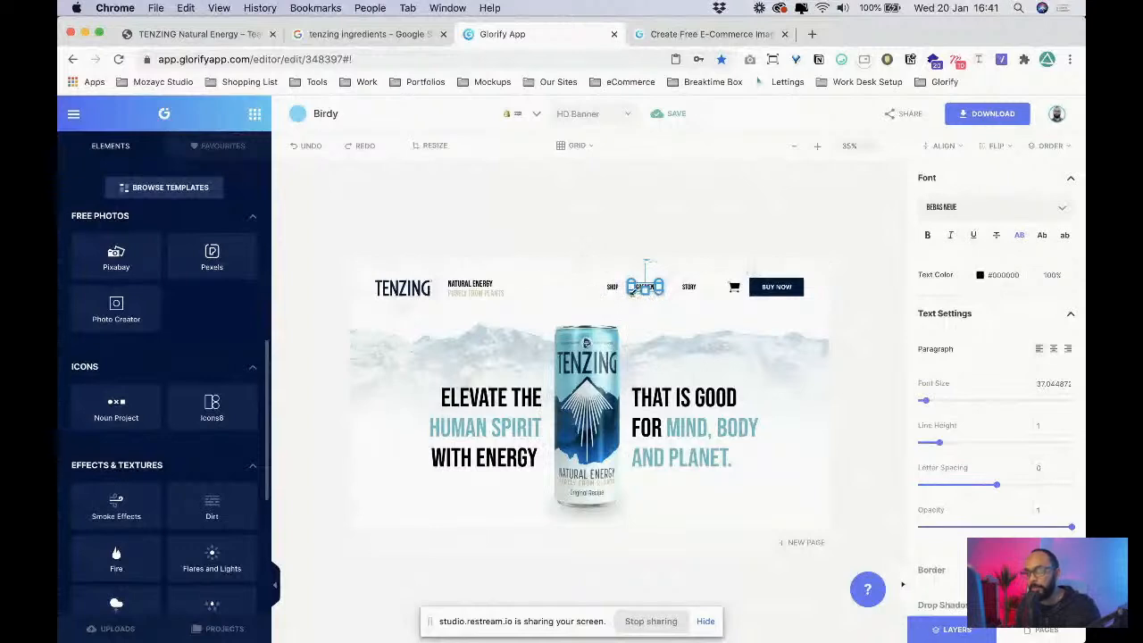
pyautogui.click(616, 290)
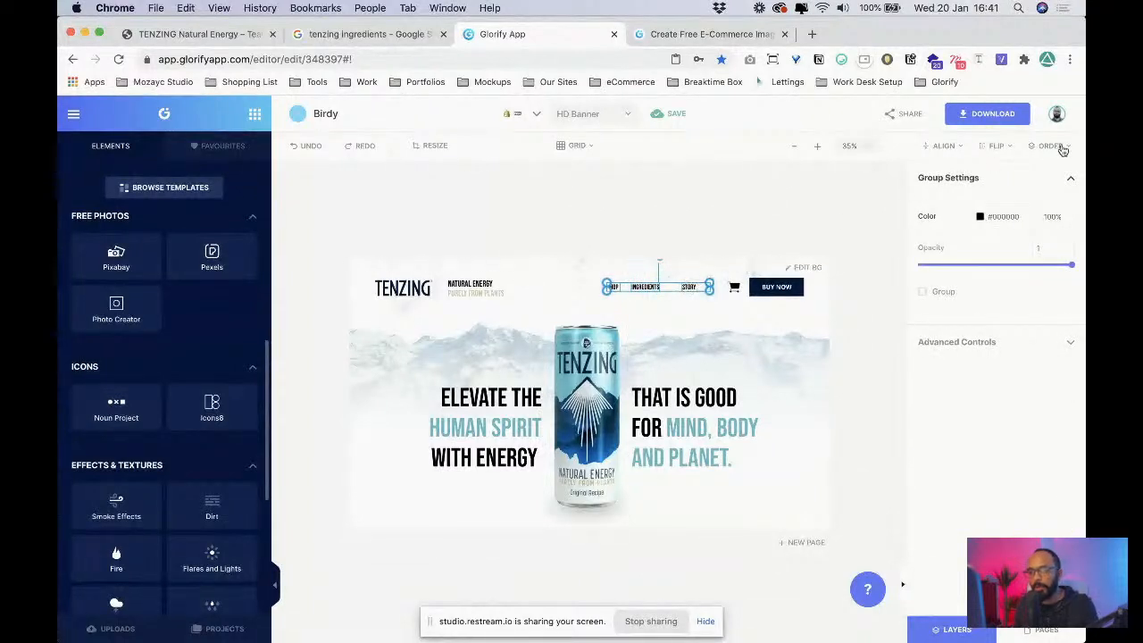
pyautogui.click(1055, 147)
pyautogui.click(1041, 145)
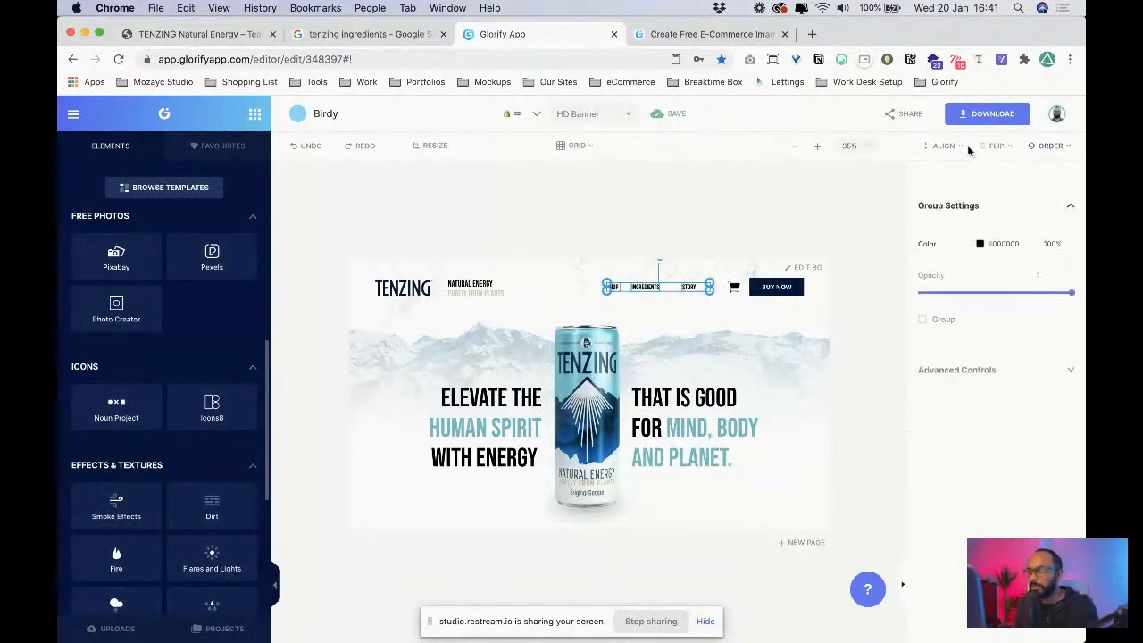
pyautogui.click(945, 145)
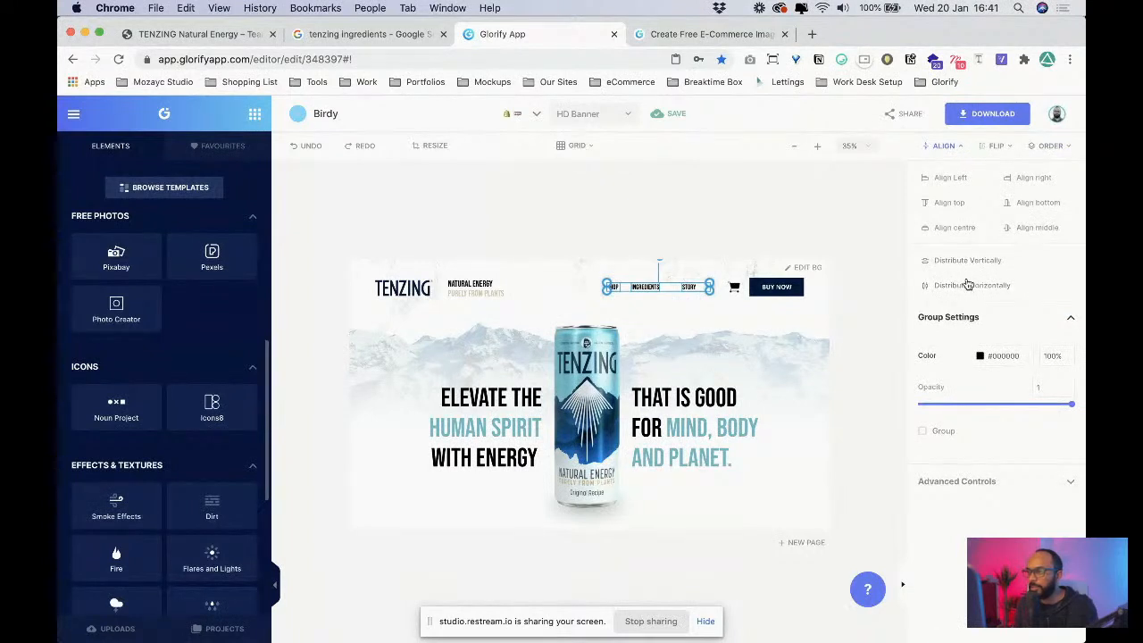
pyautogui.click(965, 287)
pyautogui.click(680, 313)
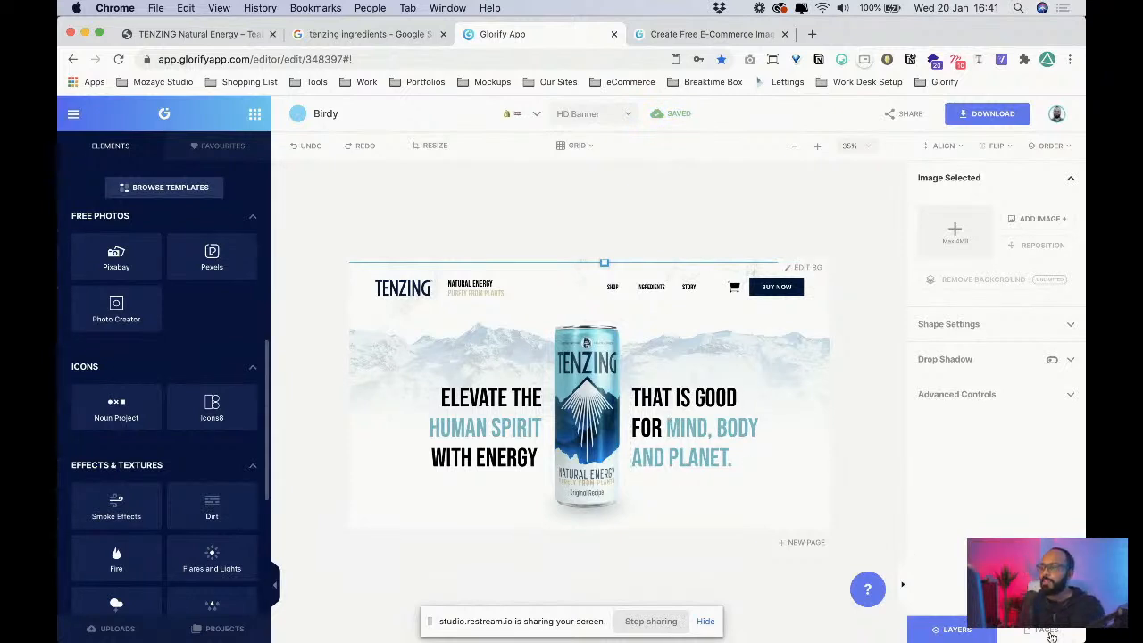
# - Show the design's page list and examine the TENZING website's homepage sections, hero and newsletter offer for reference
pyautogui.click(1041, 629)
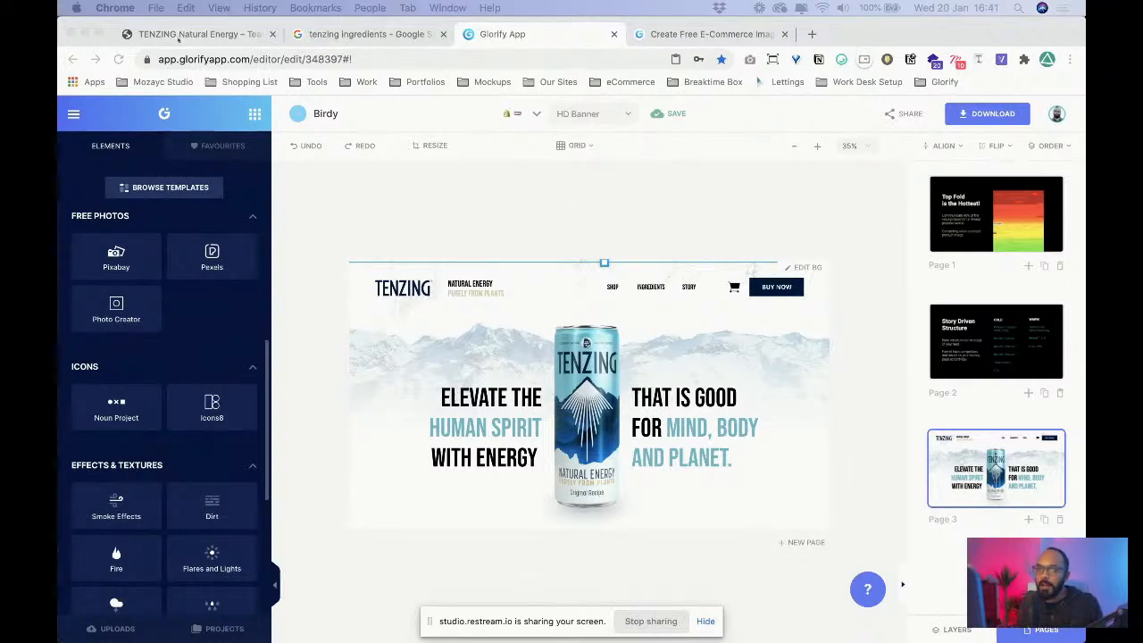
pyautogui.click(178, 34)
pyautogui.scroll(15, 485, 268)
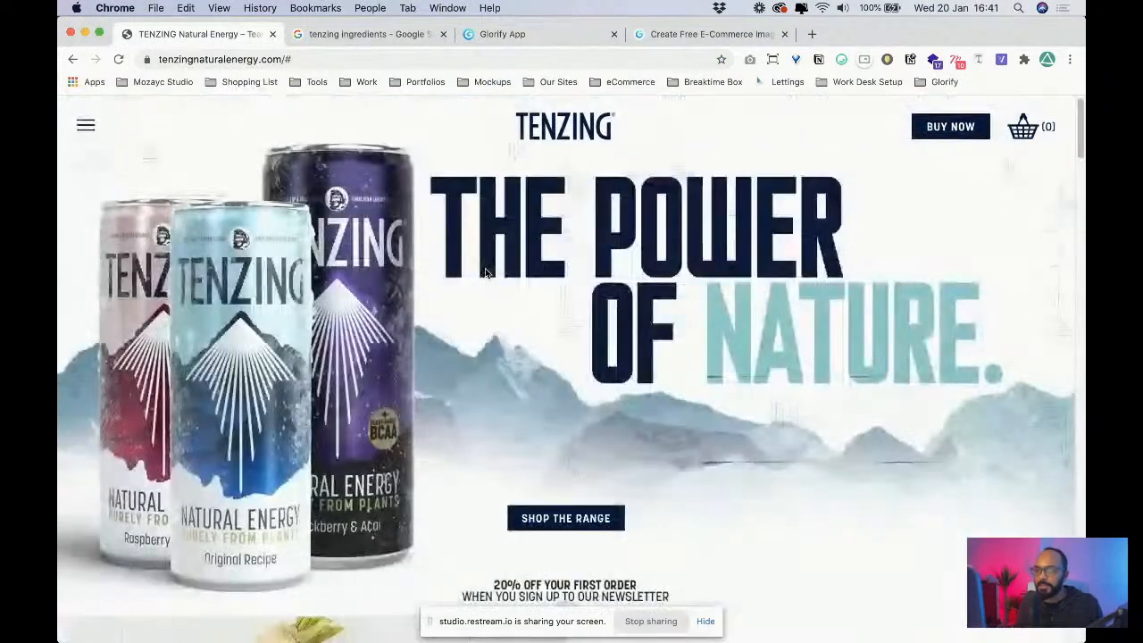
pyautogui.scroll(-5, 484, 272)
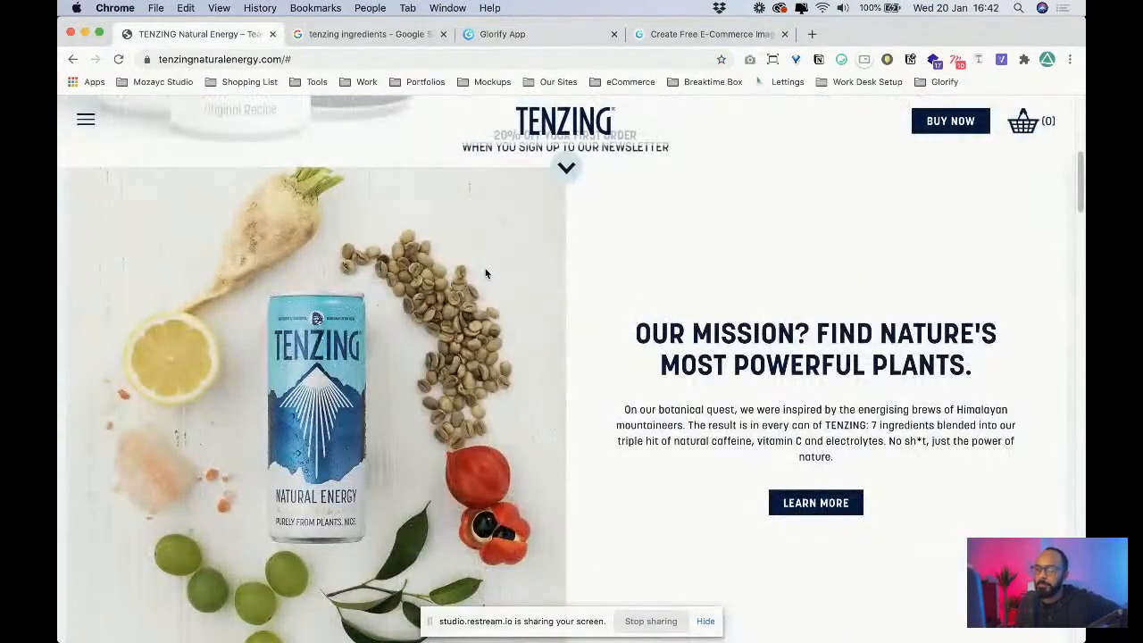
pyautogui.scroll(-10, 484, 272)
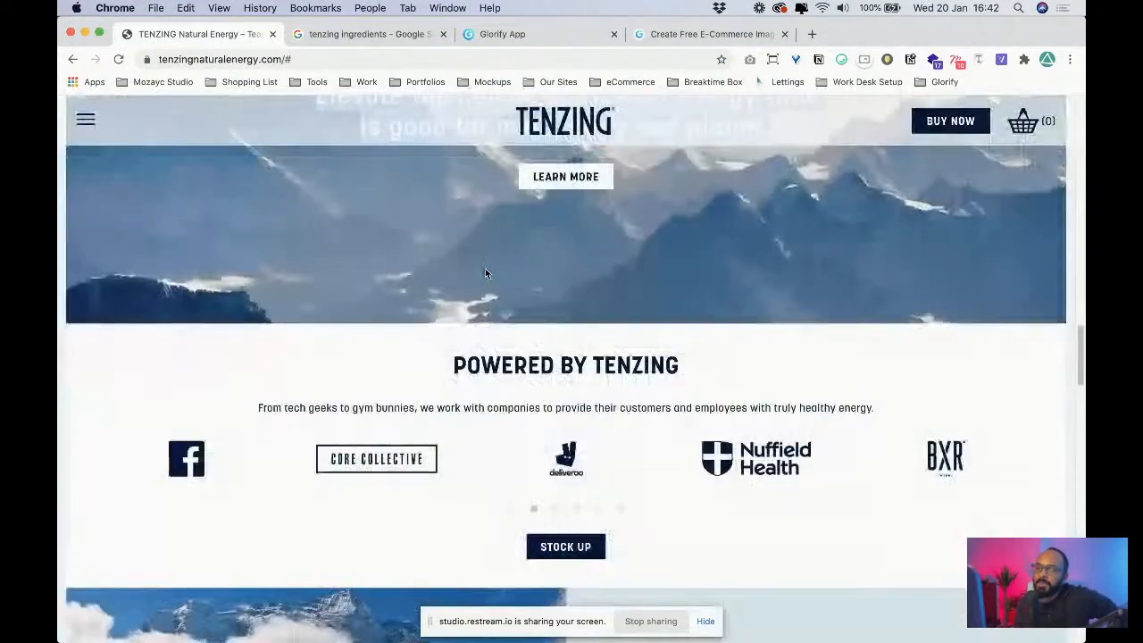
pyautogui.scroll(15, 487, 183)
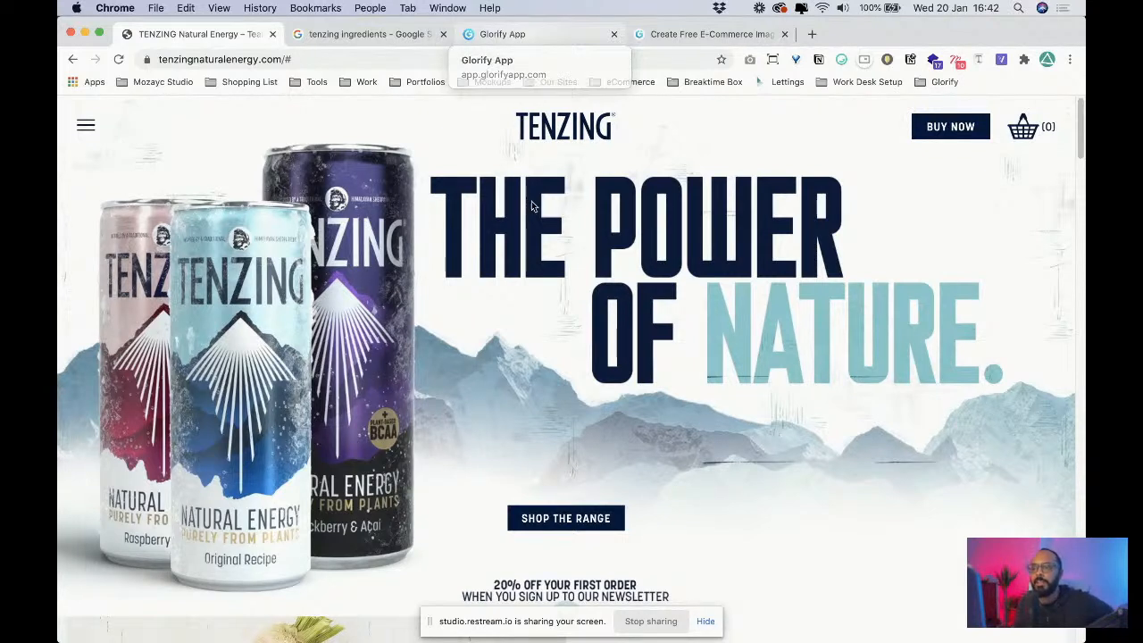
pyautogui.scroll(-2, 553, 230)
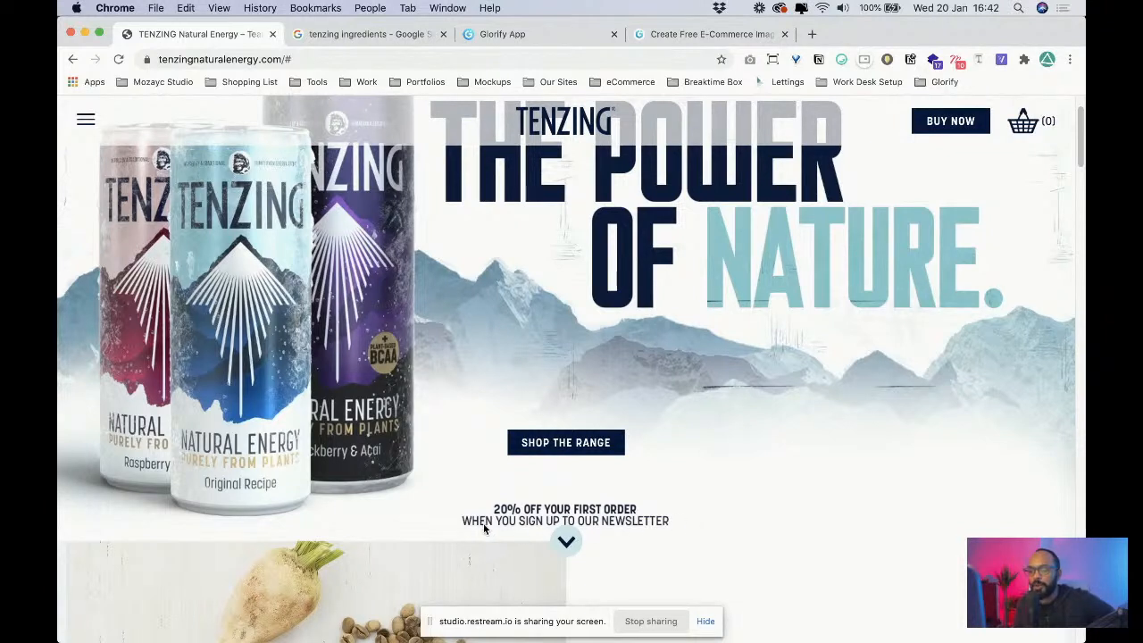
pyautogui.scroll(2, 617, 519)
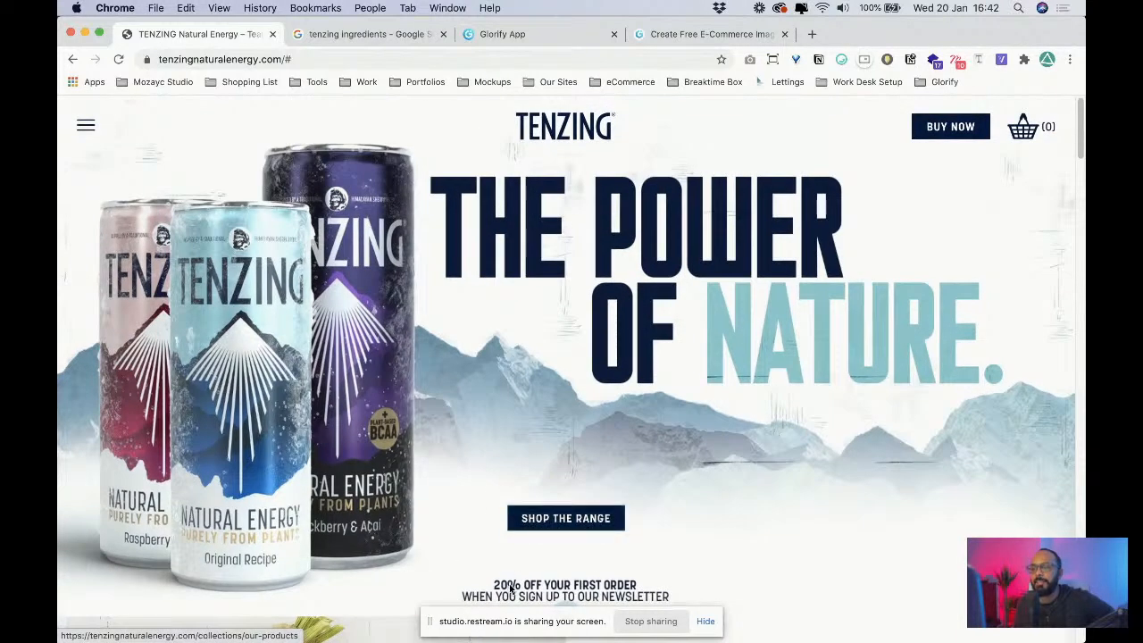
pyautogui.scroll(-1, 627, 561)
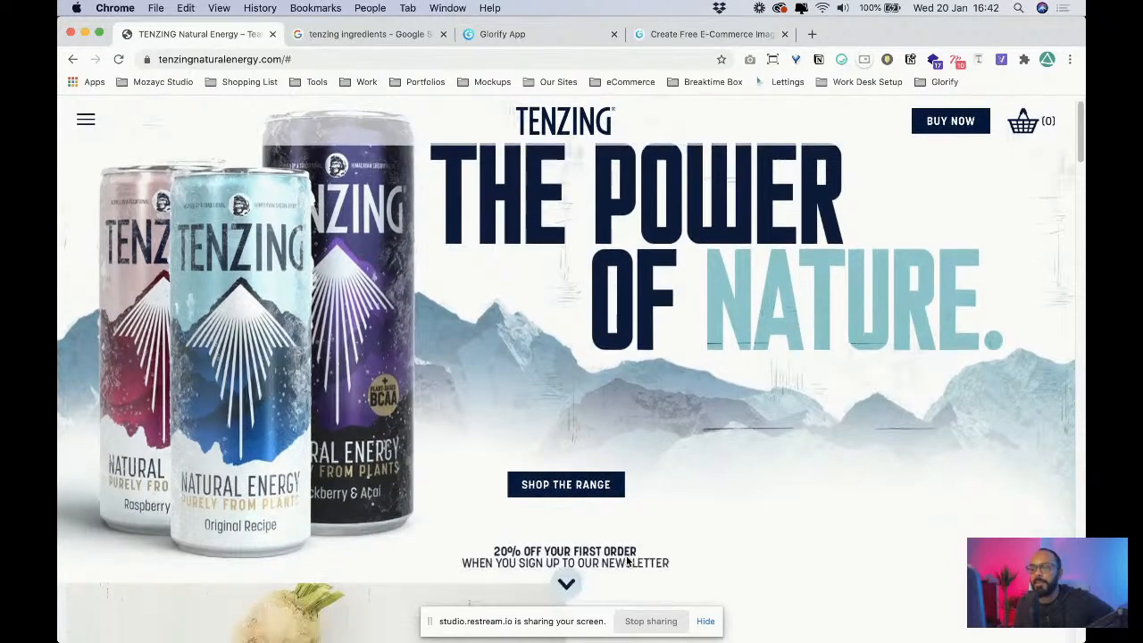
# - Return to the Glorify App design and add a blank page after Page 3
pyautogui.click(518, 38)
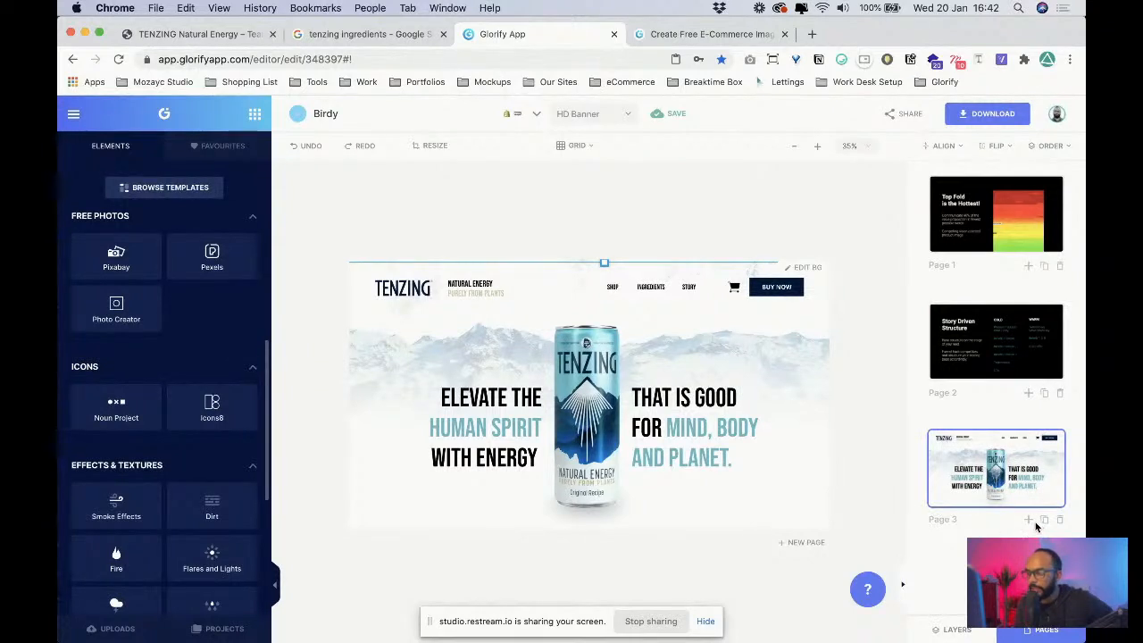
pyautogui.click(1027, 520)
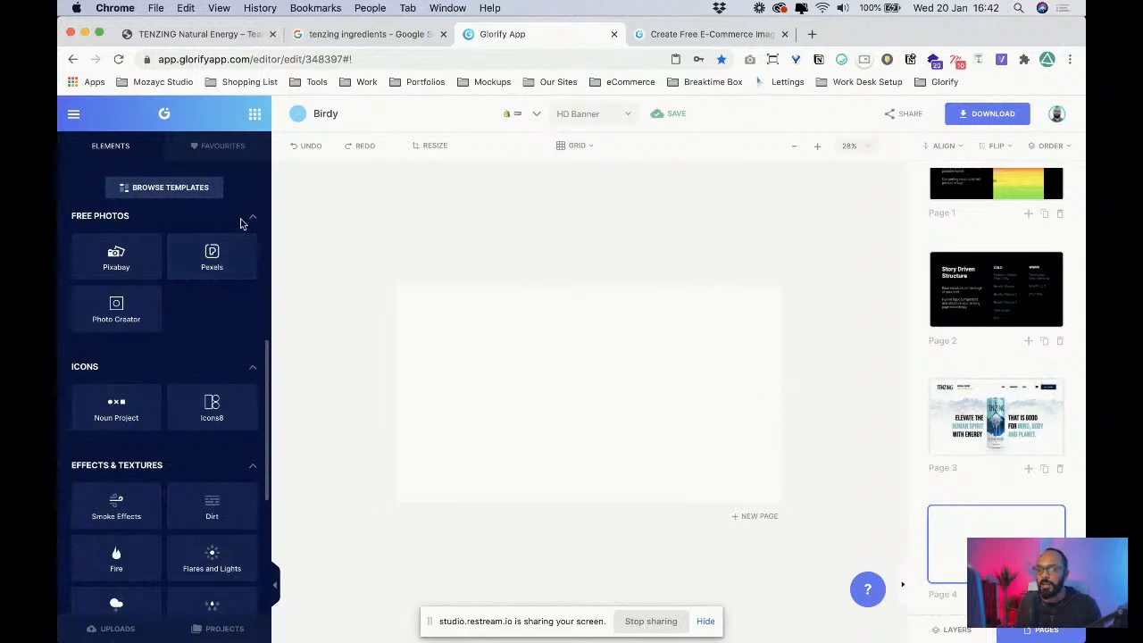
# - Search the template library for MOUNTAIN
pyautogui.click(163, 189)
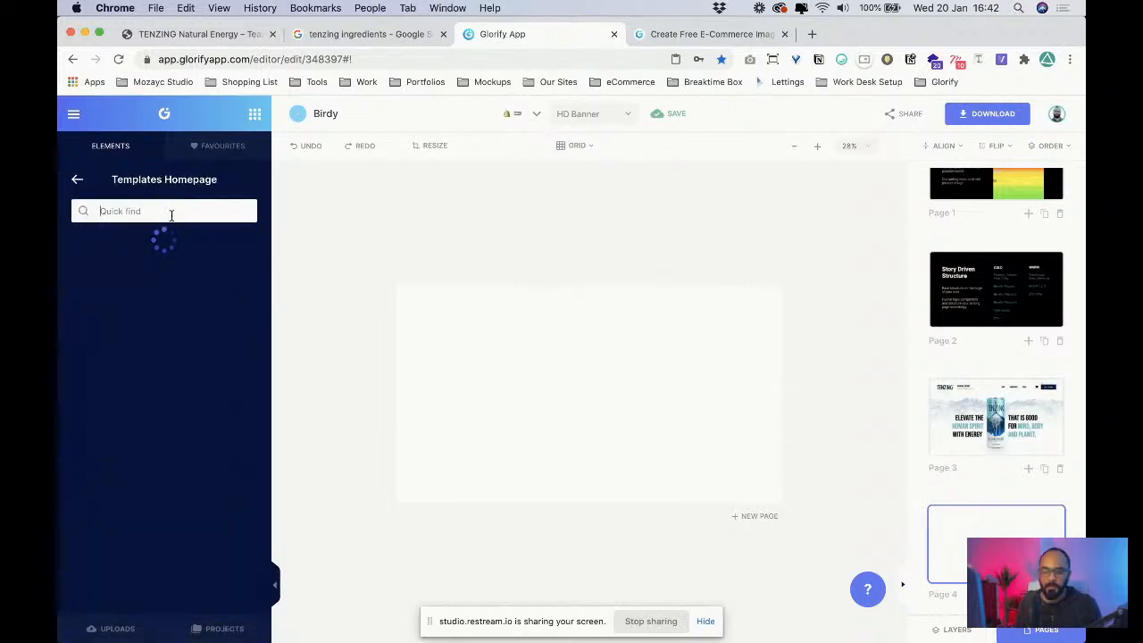
pyautogui.write('MO')
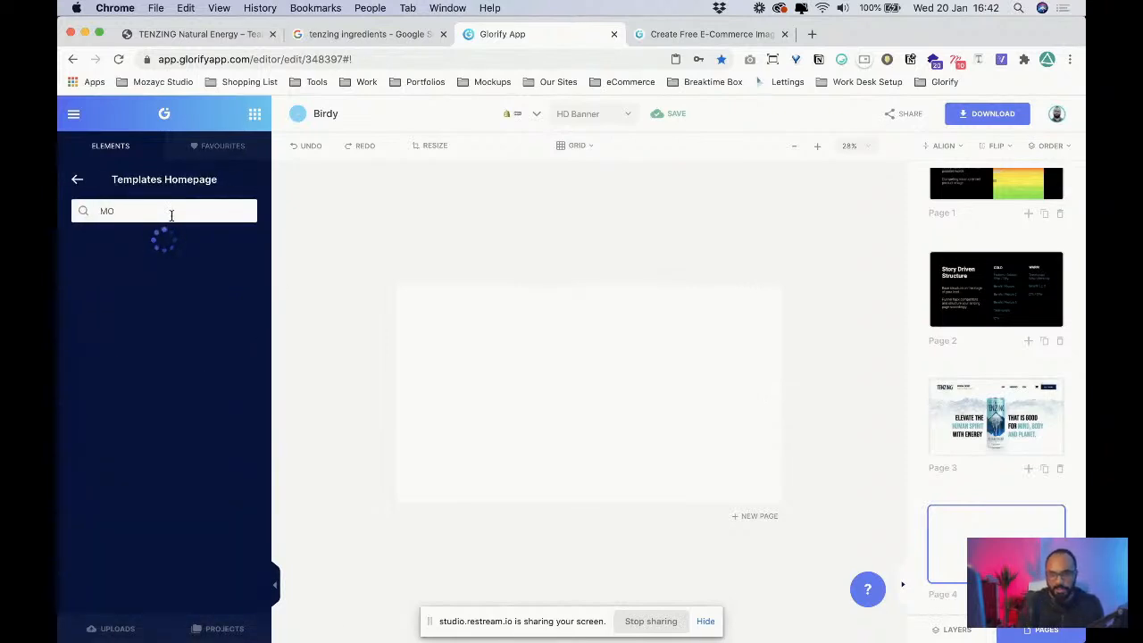
pyautogui.write('O')
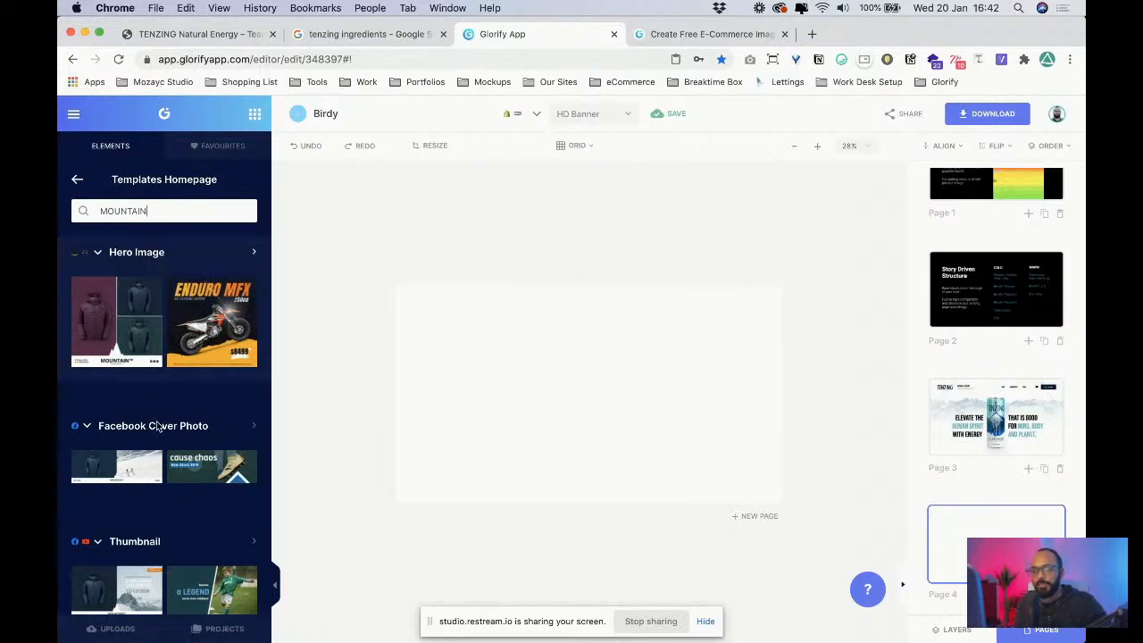
# - Find the HD Banner version of the MOUNTAIN jacket template and add it to the current blank page
pyautogui.scroll(-8, 156, 425)
pyautogui.scroll(-7, 159, 425)
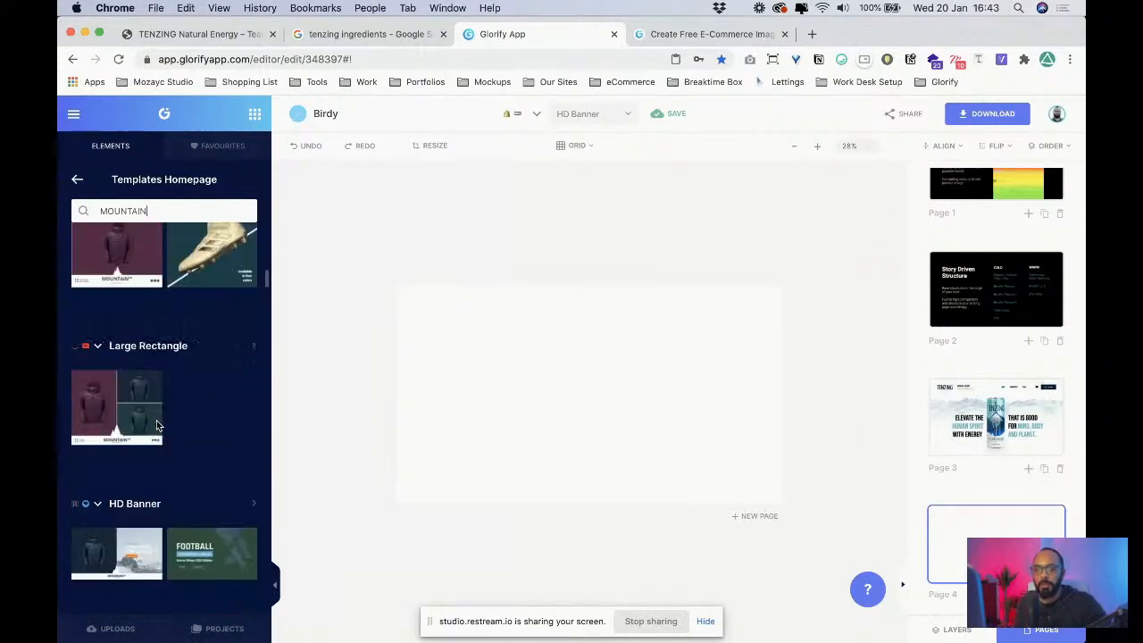
pyautogui.scroll(12, 159, 425)
pyautogui.scroll(-12, 158, 425)
pyautogui.scroll(-10, 157, 426)
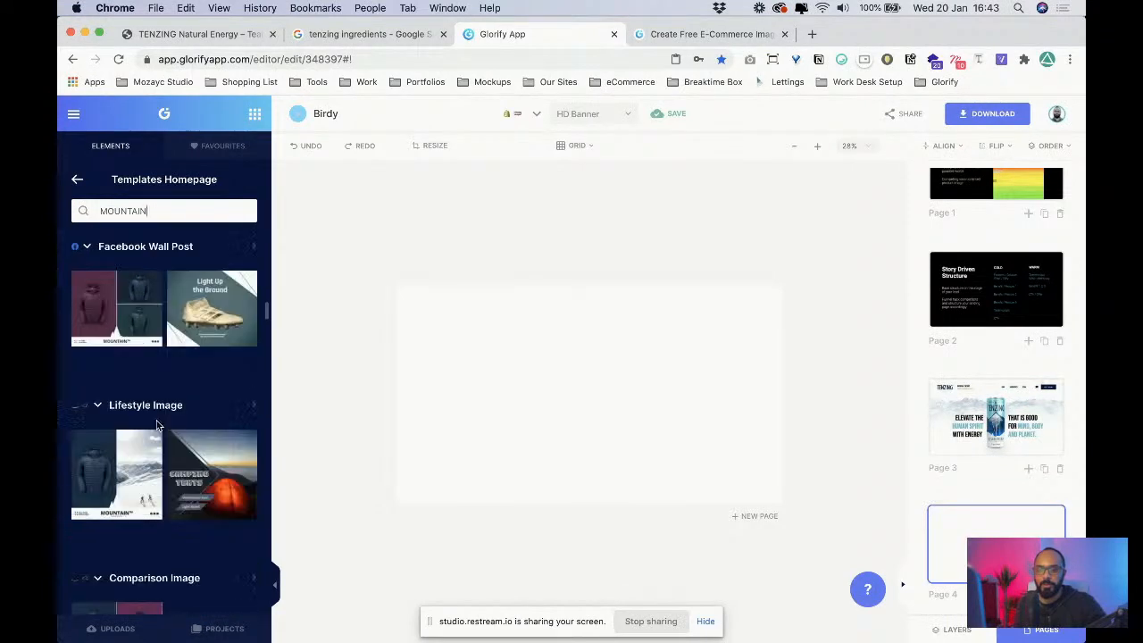
pyautogui.scroll(-6, 157, 429)
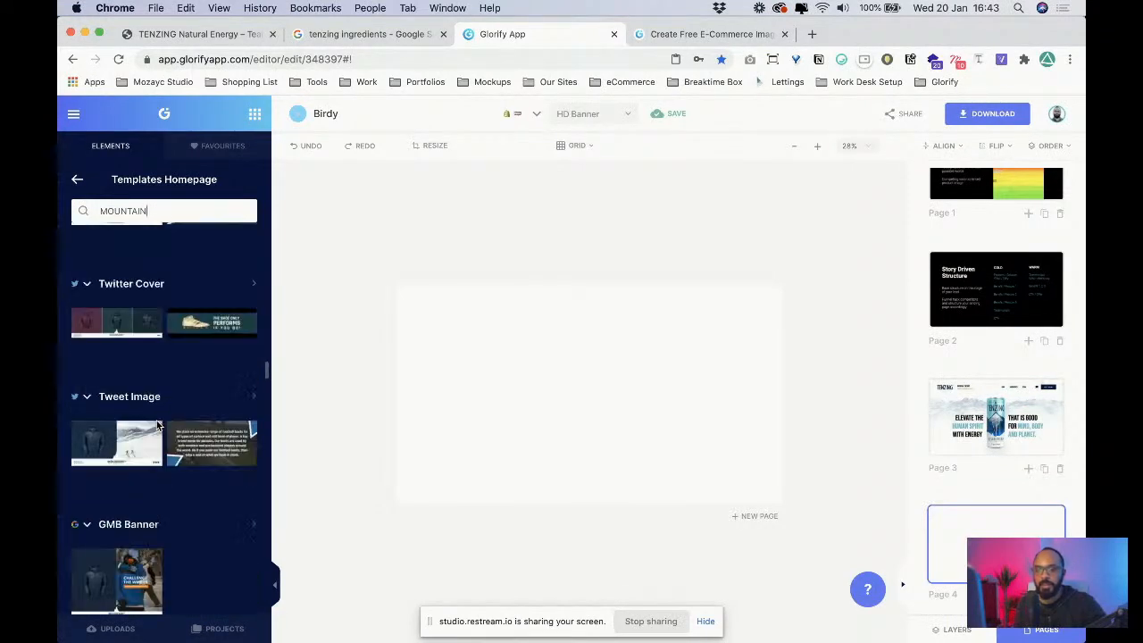
pyautogui.scroll(-1, 163, 456)
pyautogui.scroll(15, 162, 449)
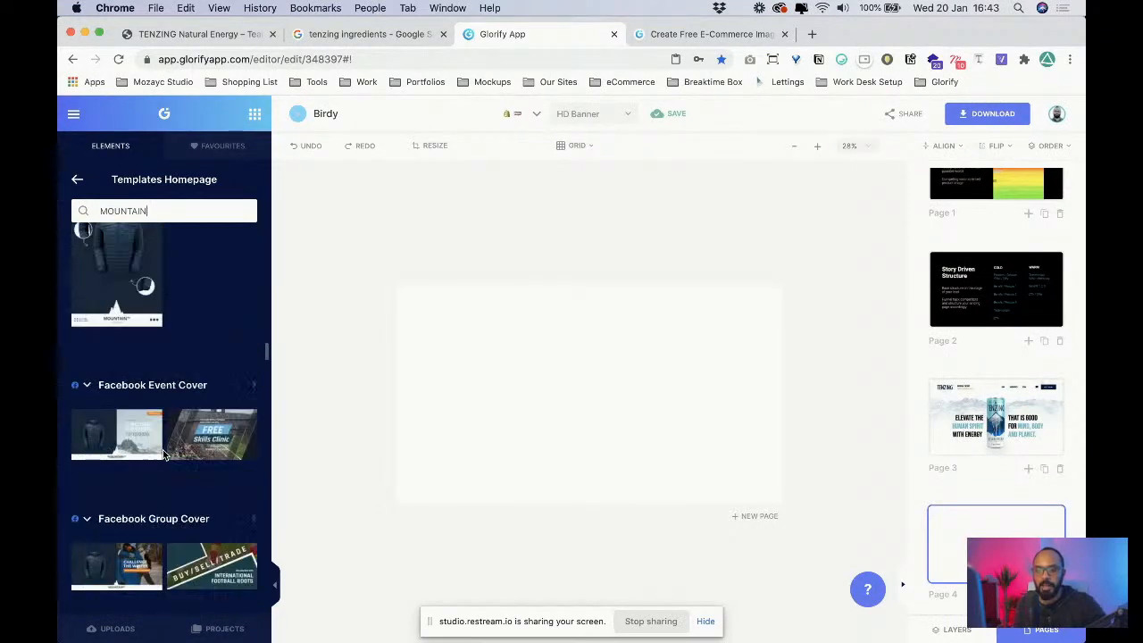
pyautogui.scroll(-5, 162, 449)
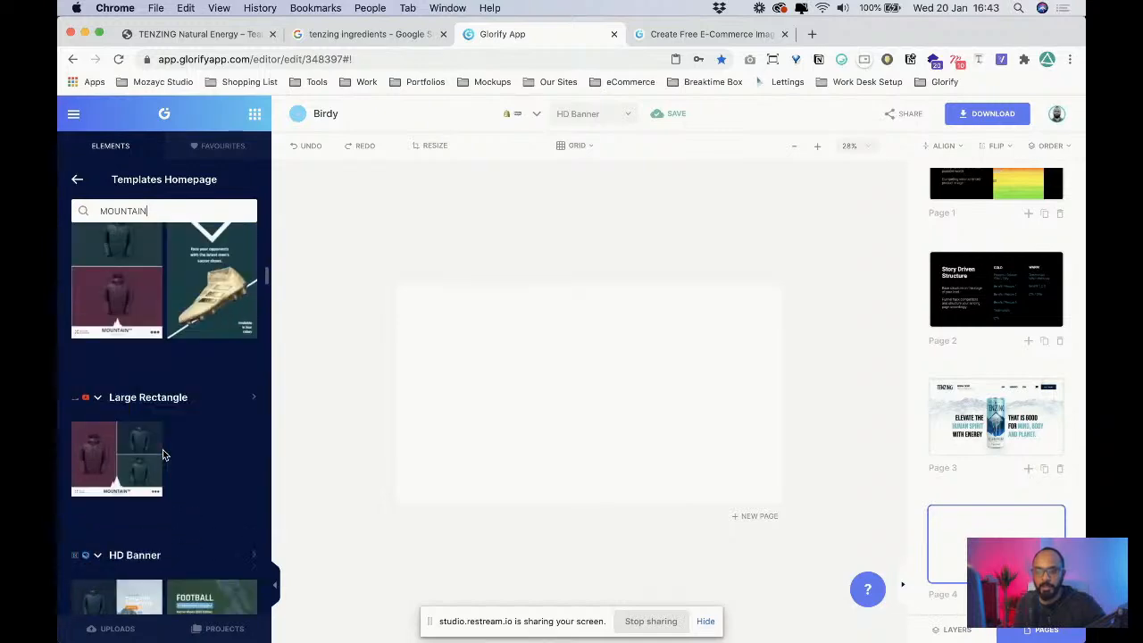
pyautogui.click(125, 404)
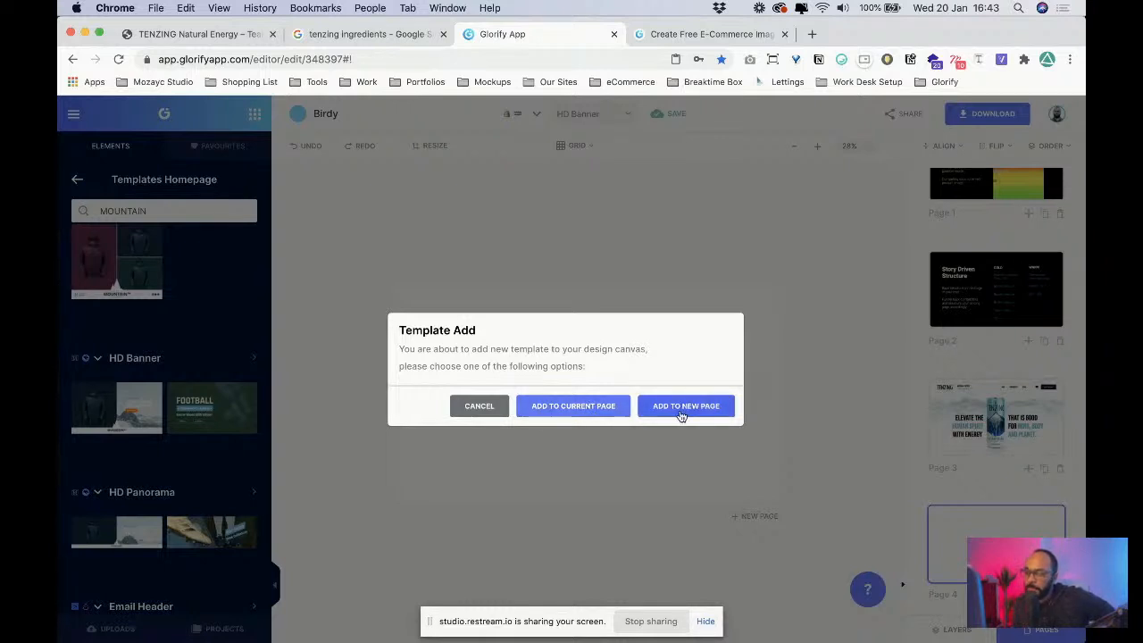
pyautogui.click(590, 411)
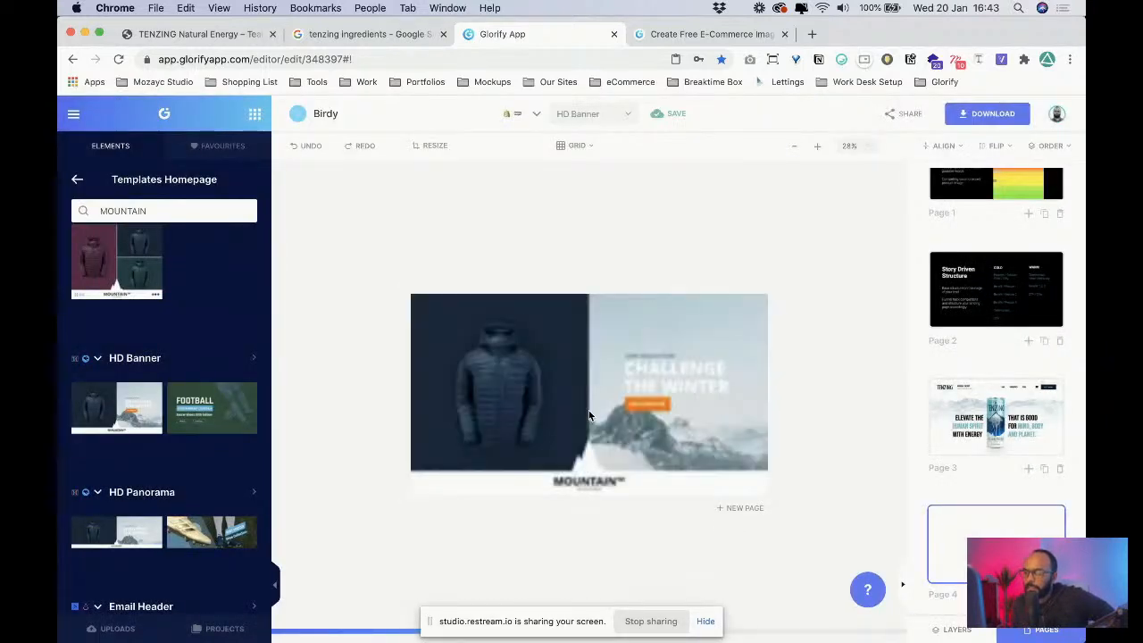
# - Delete the jacket, the dark panel behind it and the white MOUNTAIN logo strip, keeping the mountain background and headline
pyautogui.click(527, 379)
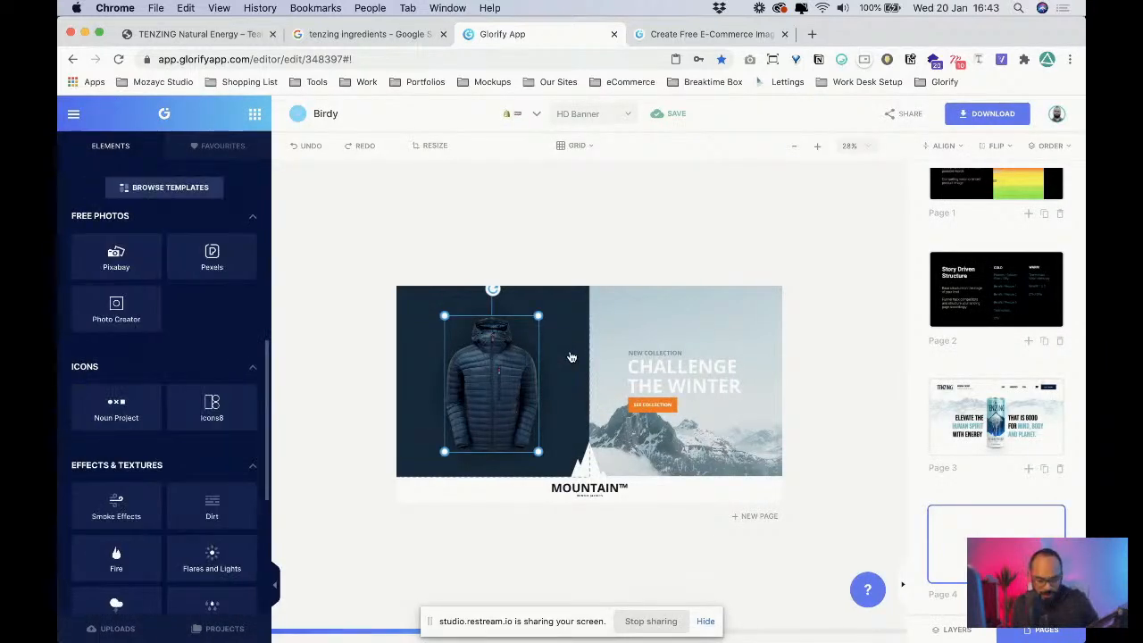
pyautogui.press('Delete')
pyautogui.click(569, 357)
pyautogui.press('Delete')
pyautogui.click(665, 376)
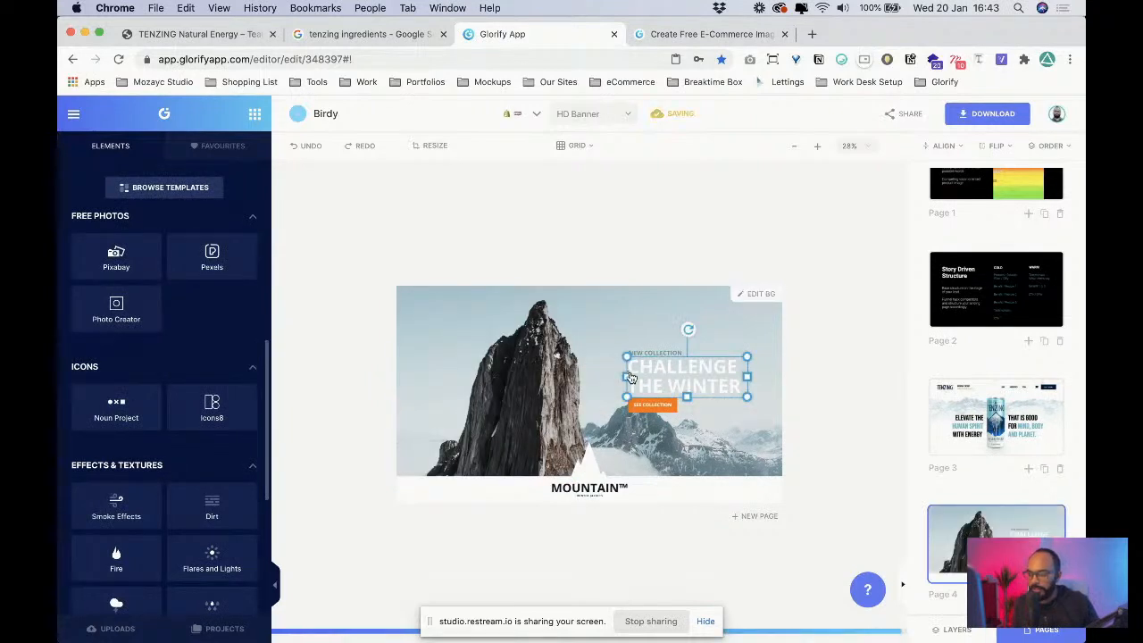
pyautogui.click(637, 409)
pyautogui.click(643, 442)
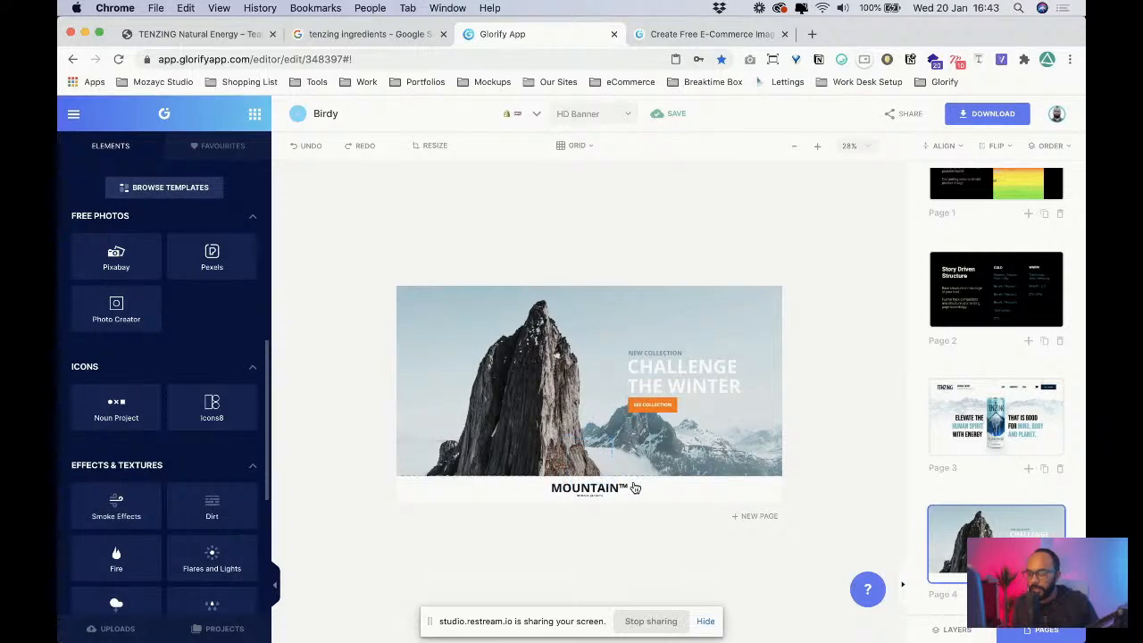
pyautogui.click(632, 489)
pyautogui.press('Delete')
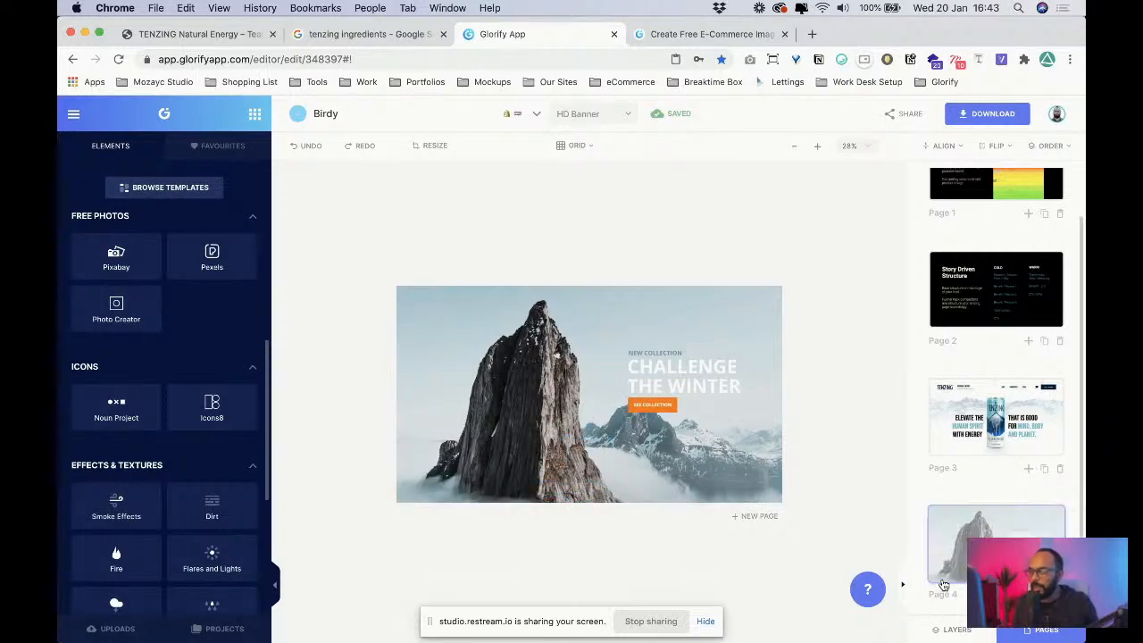
# - Add a basic square shape, shrink it and place it over the base of the large rock peak
pyautogui.scroll(5, 117, 348)
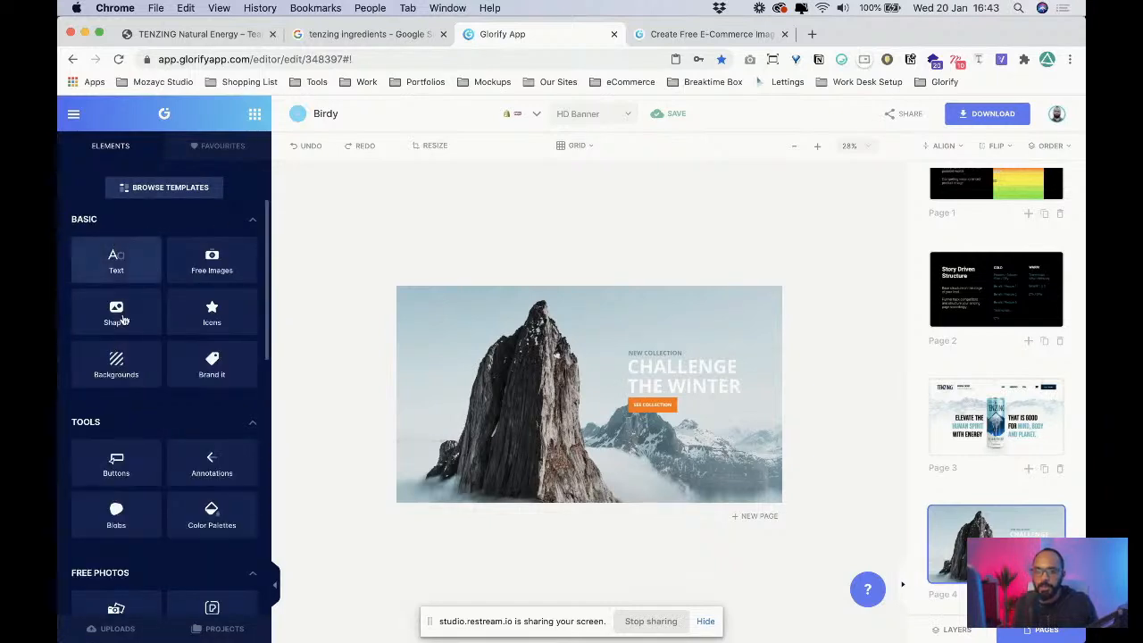
pyautogui.click(116, 313)
pyautogui.moveTo(88, 291); pyautogui.dragTo(532, 412)
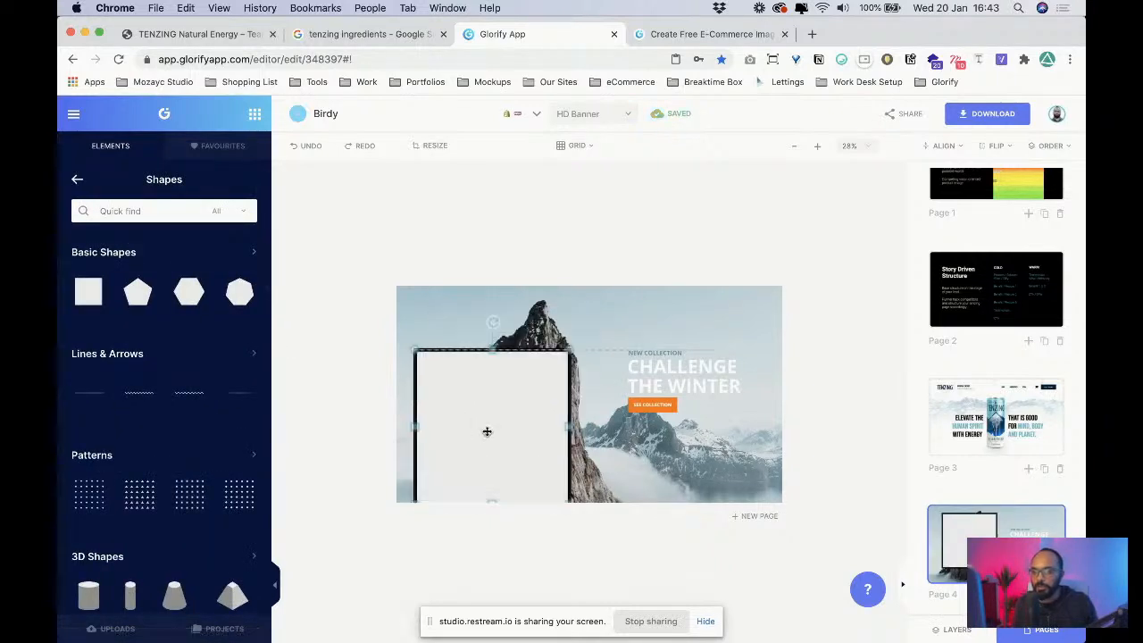
pyautogui.moveTo(574, 332); pyautogui.dragTo(489, 390)
pyautogui.moveTo(467, 454); pyautogui.dragTo(517, 450)
pyautogui.moveTo(470, 408); pyautogui.dragTo(469, 408)
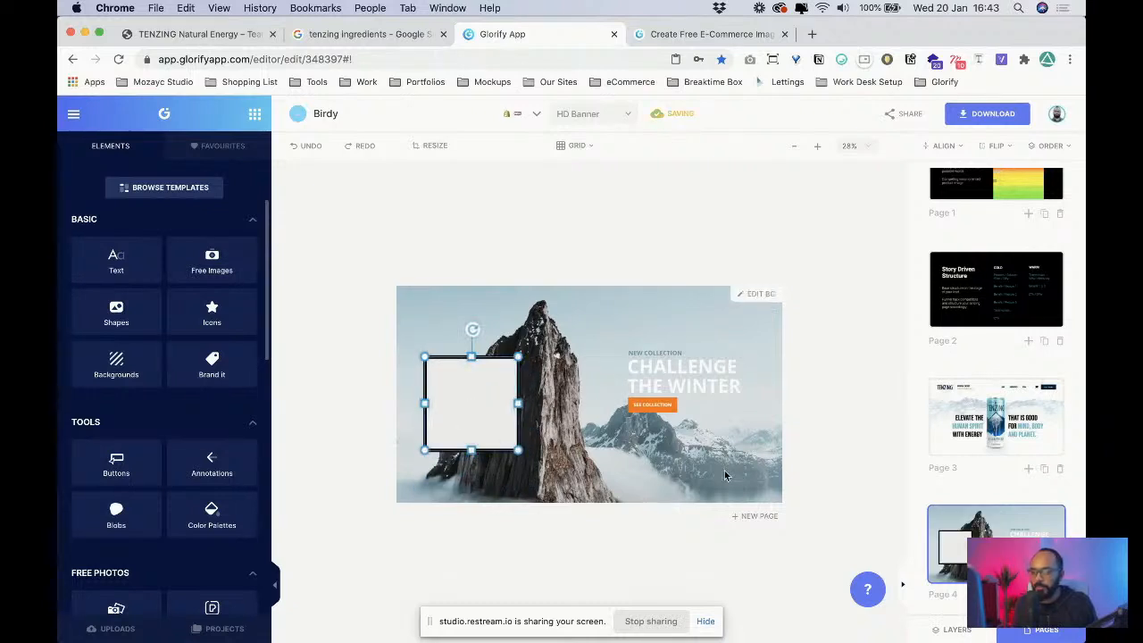
# - Give the square a border radius of 14, a border thickness of 0 and a white fill
pyautogui.click(1055, 629)
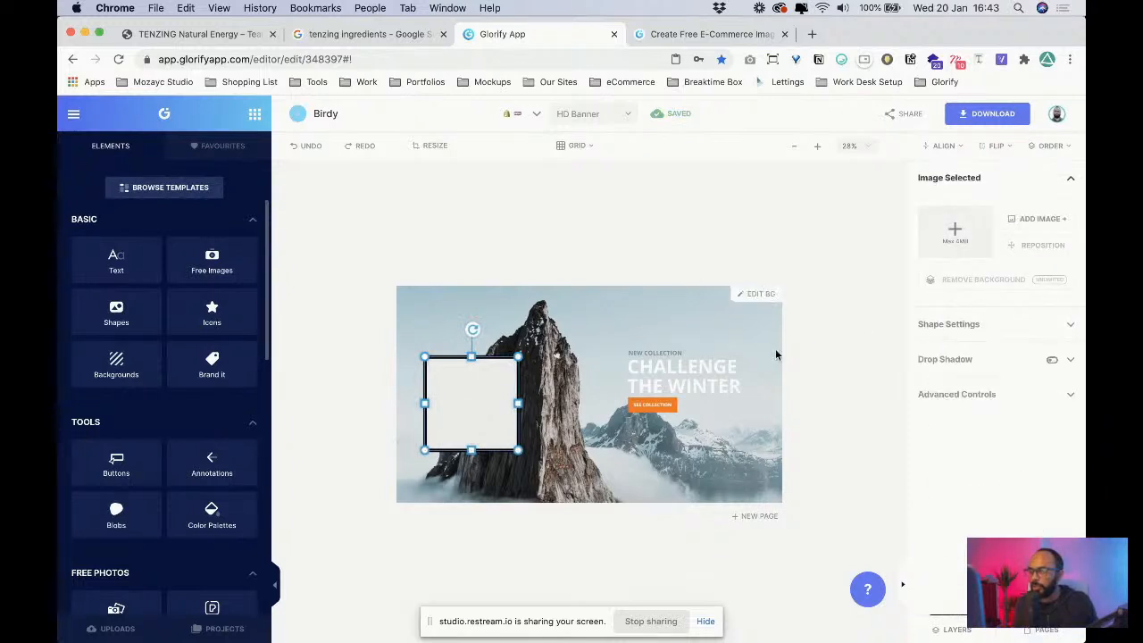
pyautogui.click(950, 324)
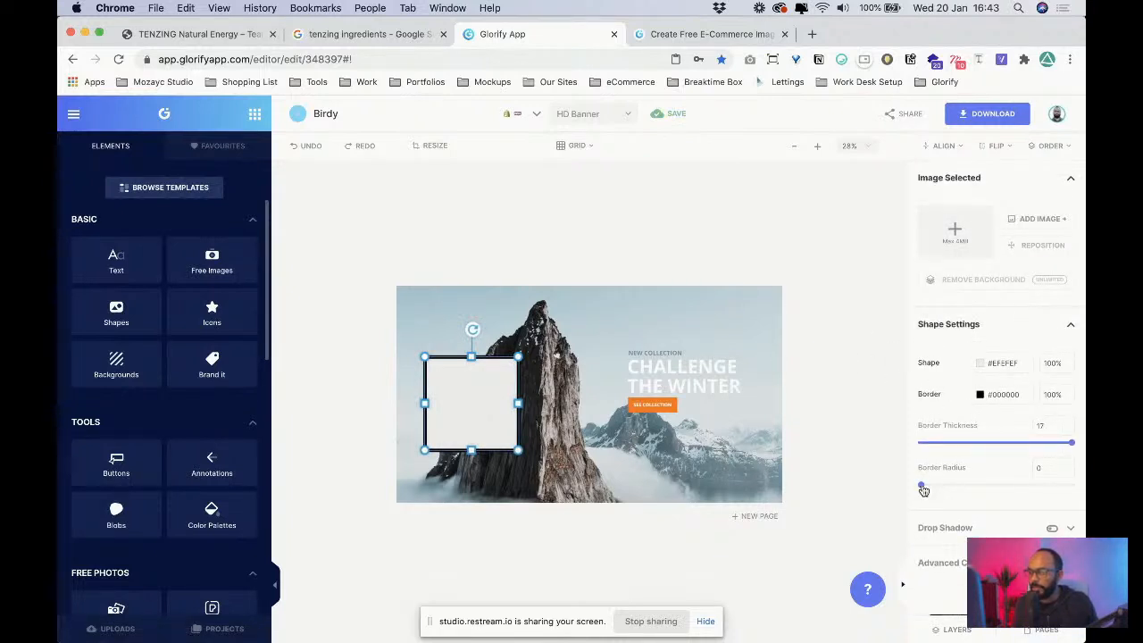
pyautogui.moveTo(932, 487)
pyautogui.mouseDown()
pyautogui.moveTo(967, 485)
pyautogui.moveTo(937, 488)
pyautogui.mouseUp()
pyautogui.moveTo(1074, 446); pyautogui.dragTo(920, 442)
pyautogui.click(979, 363)
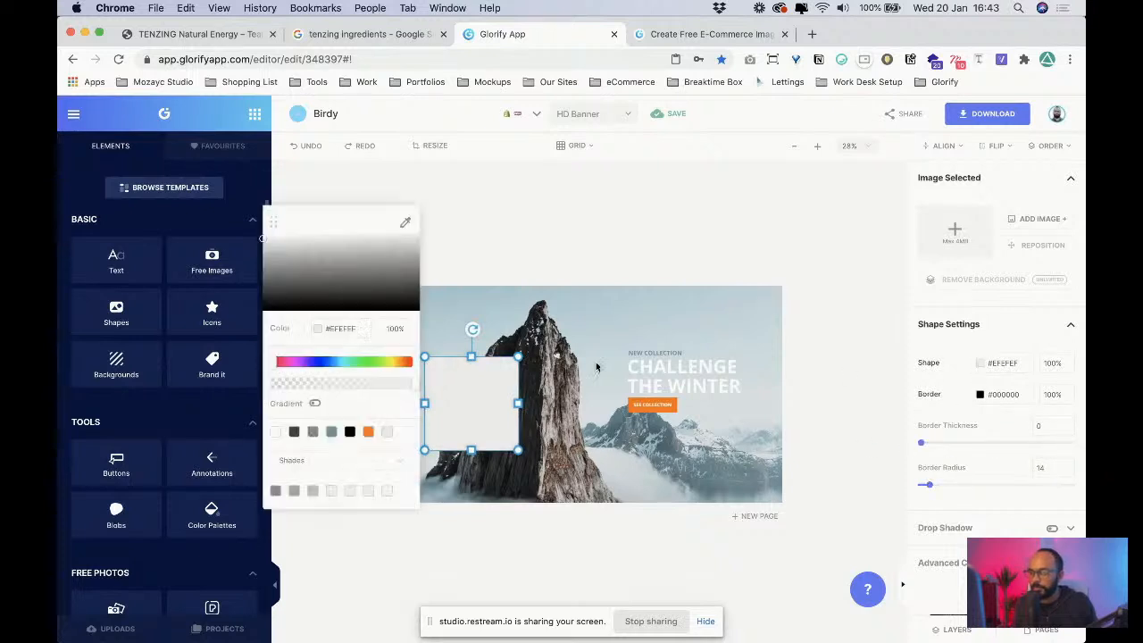
pyautogui.click(268, 235)
pyautogui.click(474, 306)
pyautogui.click(492, 428)
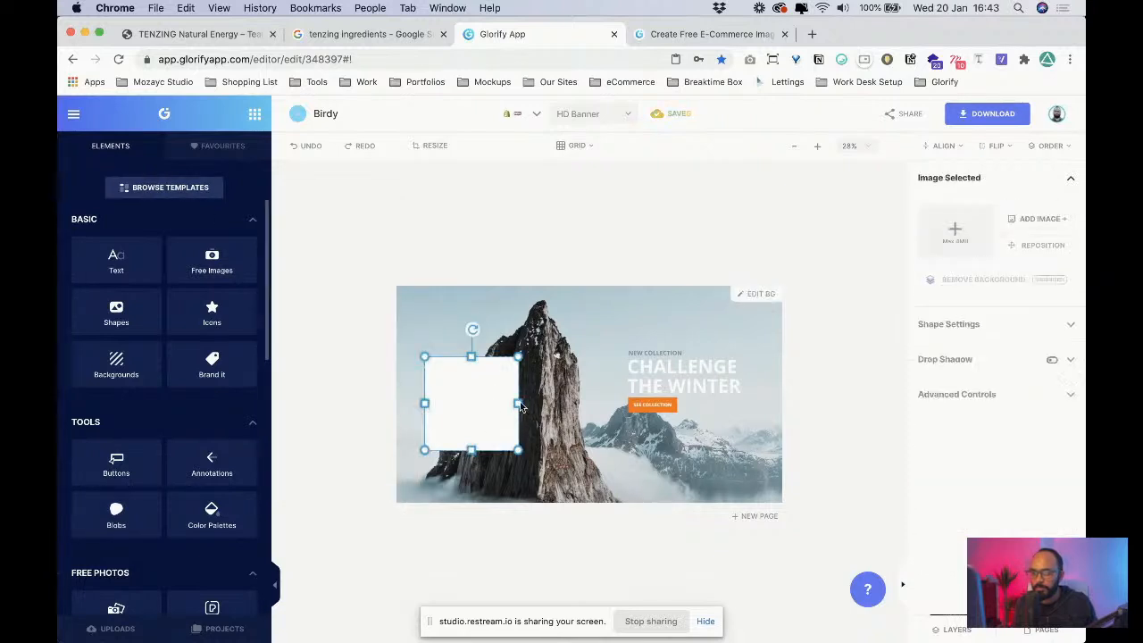
# - Narrow the white card into an upright rectangle and place a duplicate beside it with a small gap
pyautogui.moveTo(519, 403)
pyautogui.mouseDown()
pyautogui.moveTo(505, 403)
pyautogui.moveTo(564, 402)
pyautogui.moveTo(541, 403)
pyautogui.mouseUp()
pyautogui.press('super+d')
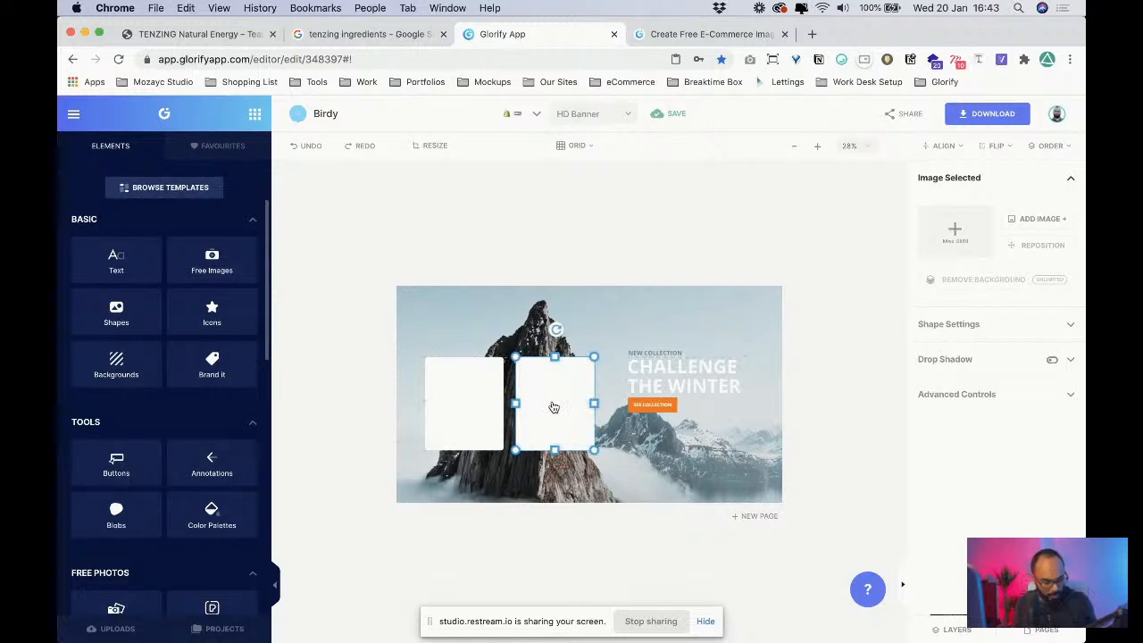
# - Move the CHALLENGE THE WINTER heading and its orange button above the cards, and place a third card copy beside the second
pyautogui.click(729, 449)
pyautogui.moveTo(669, 365); pyautogui.dragTo(479, 299)
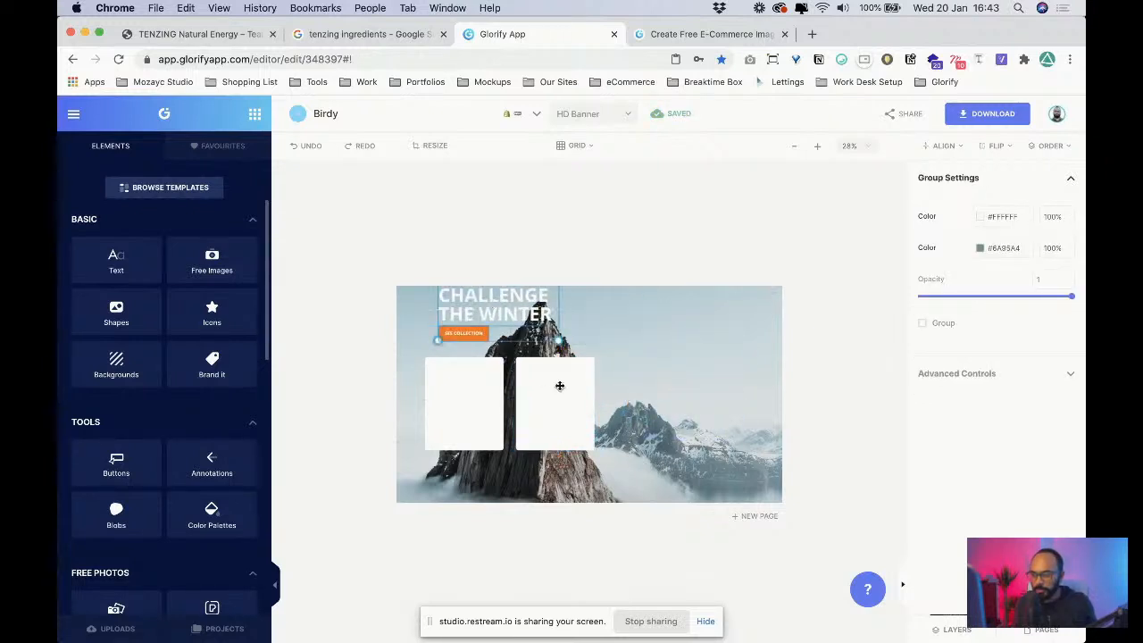
pyautogui.click(556, 396)
pyautogui.press('super+d')
pyautogui.moveTo(556, 396); pyautogui.dragTo(637, 390)
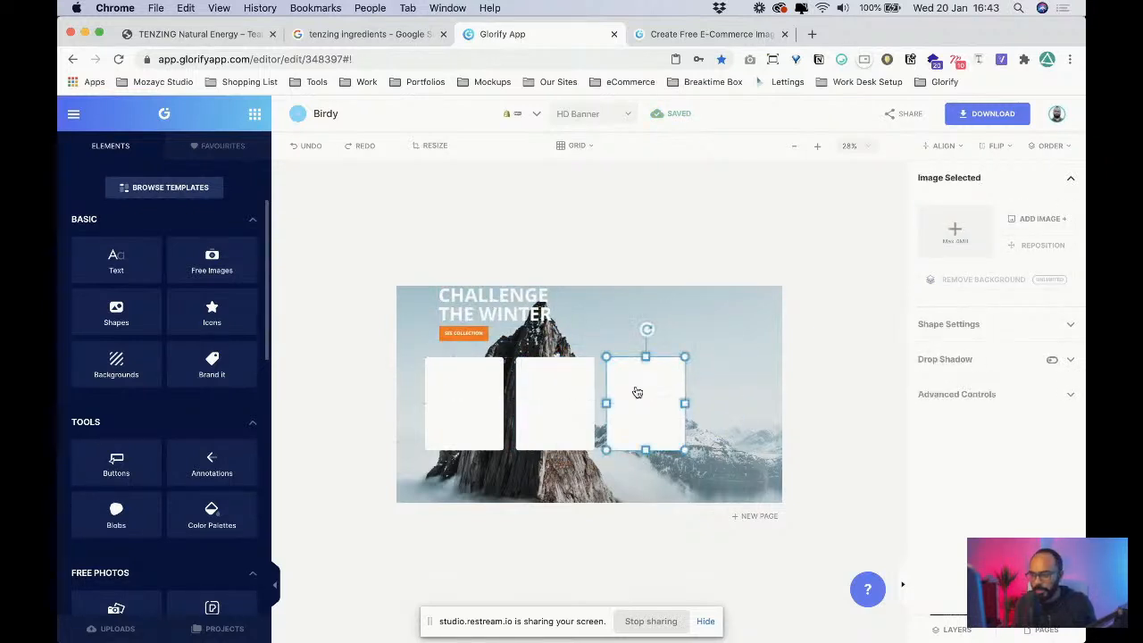
# - Fill the cards with uploaded TENZING can images: dark purple in the first, blue in the middle and red in the third
pyautogui.click(686, 397)
pyautogui.click(645, 402)
pyautogui.click(1005, 219)
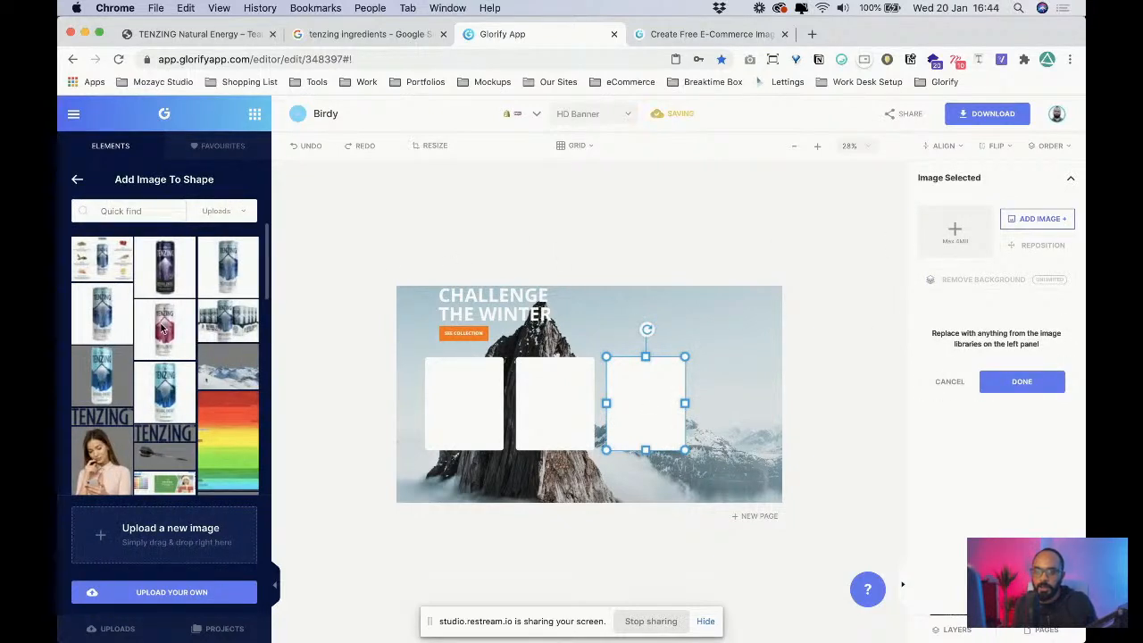
pyautogui.click(163, 330)
pyautogui.click(535, 398)
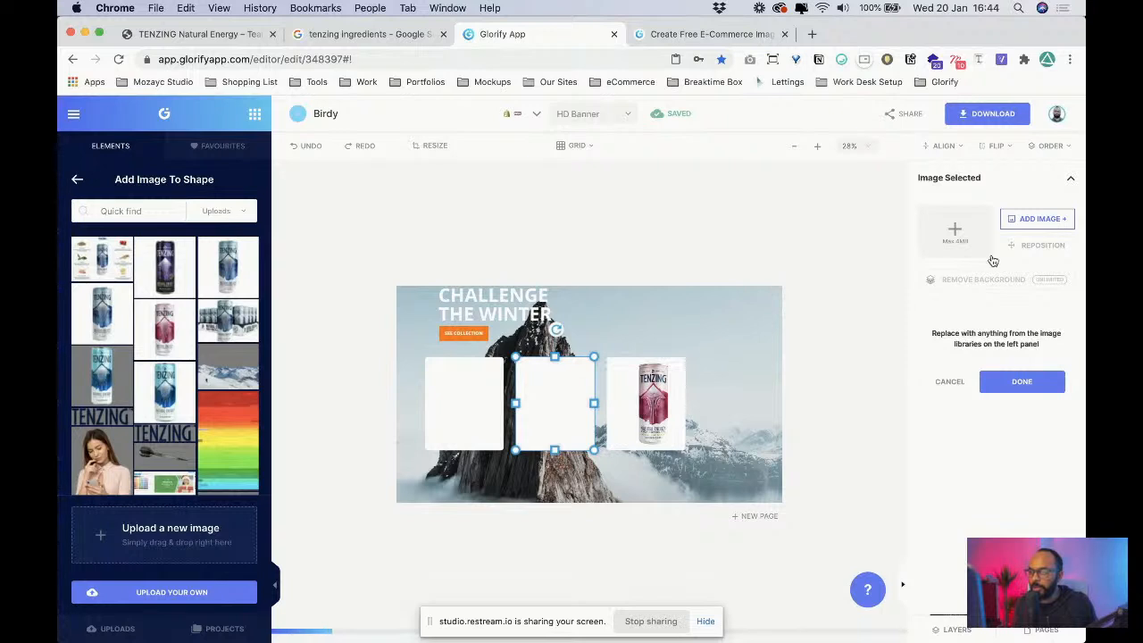
pyautogui.click(219, 273)
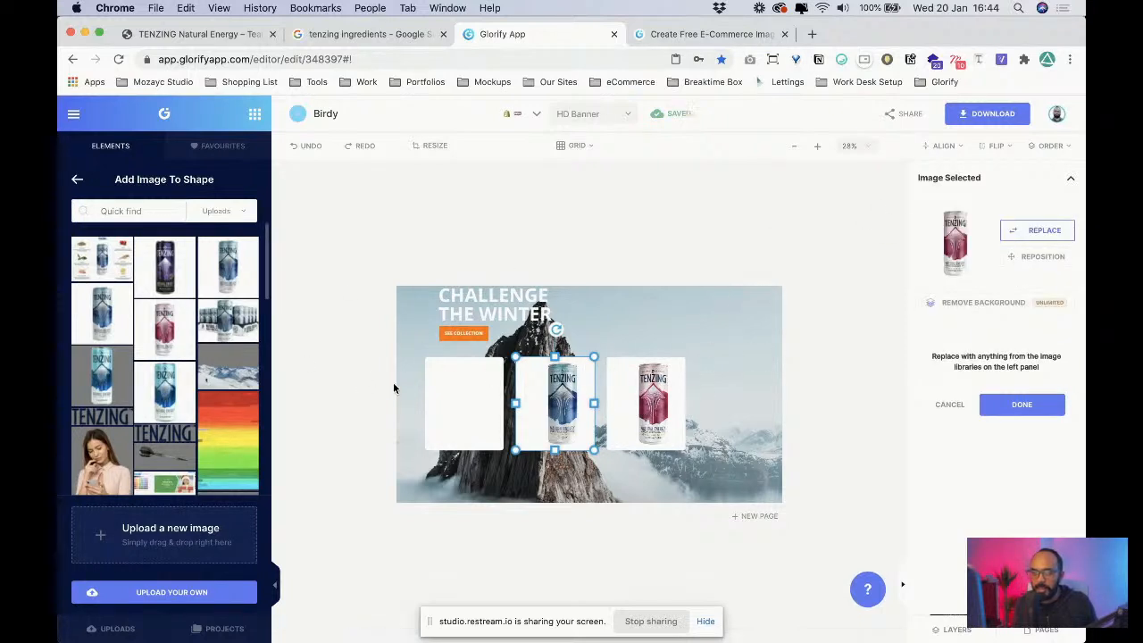
pyautogui.click(452, 401)
pyautogui.click(1031, 229)
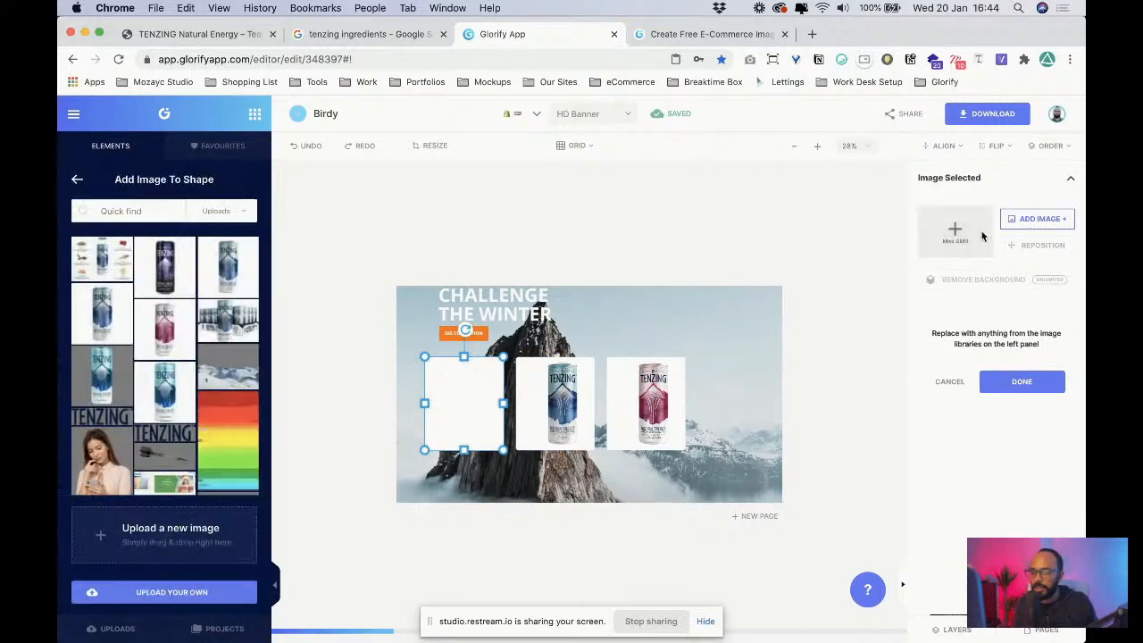
pyautogui.click(163, 273)
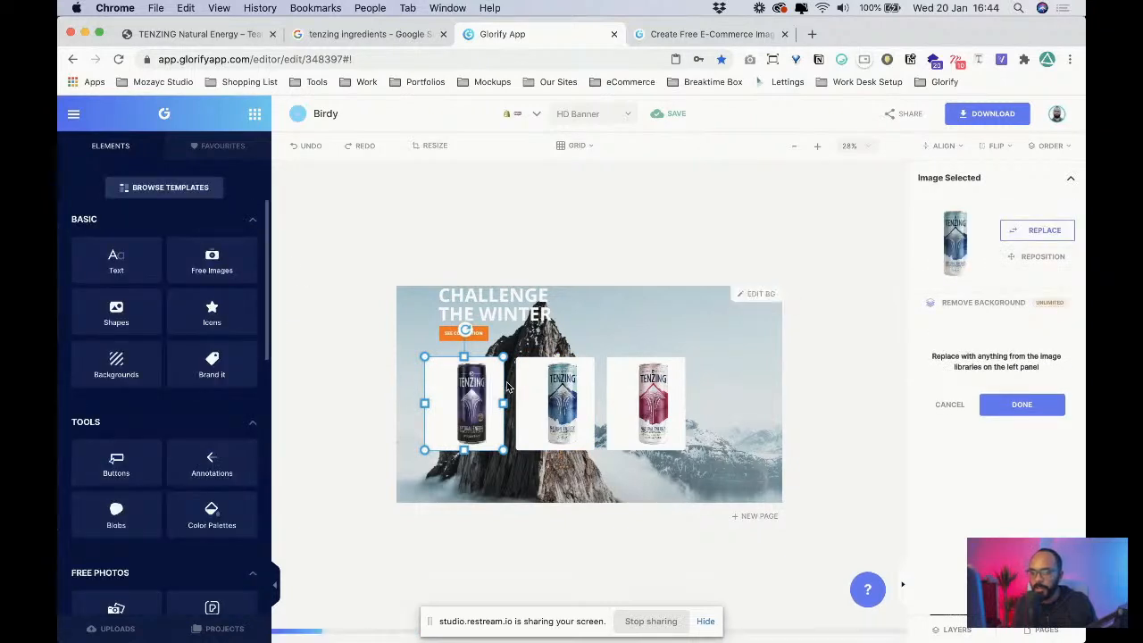
pyautogui.click(1011, 407)
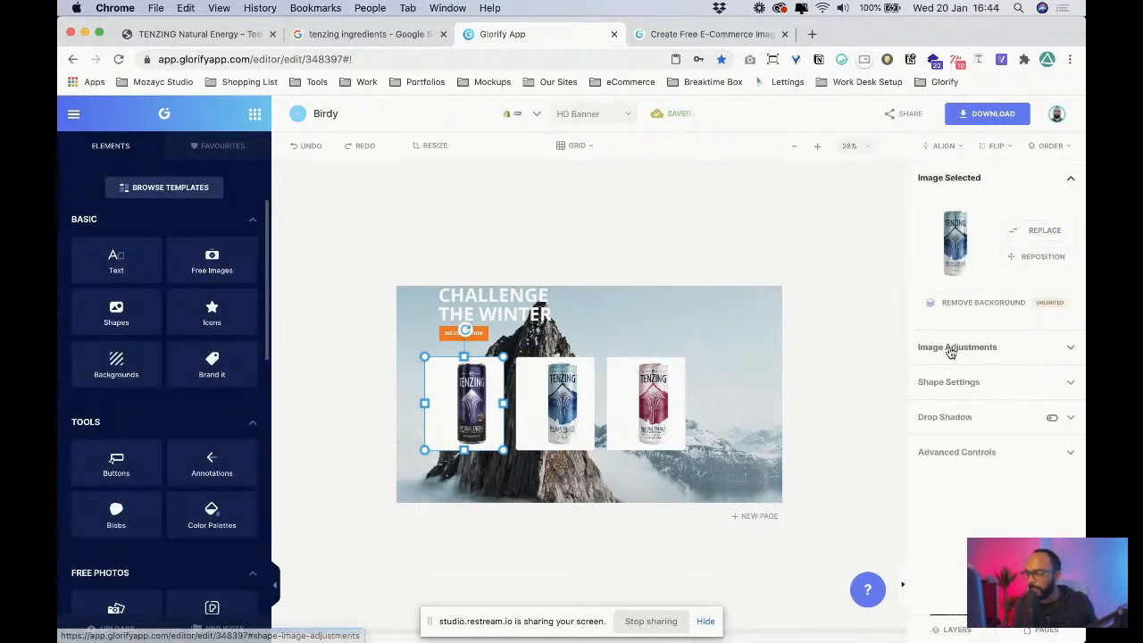
# - Reposition the dark purple can image, reducing its size setting to the minimum and shifting it horizontally to the card's centre
pyautogui.click(1024, 266)
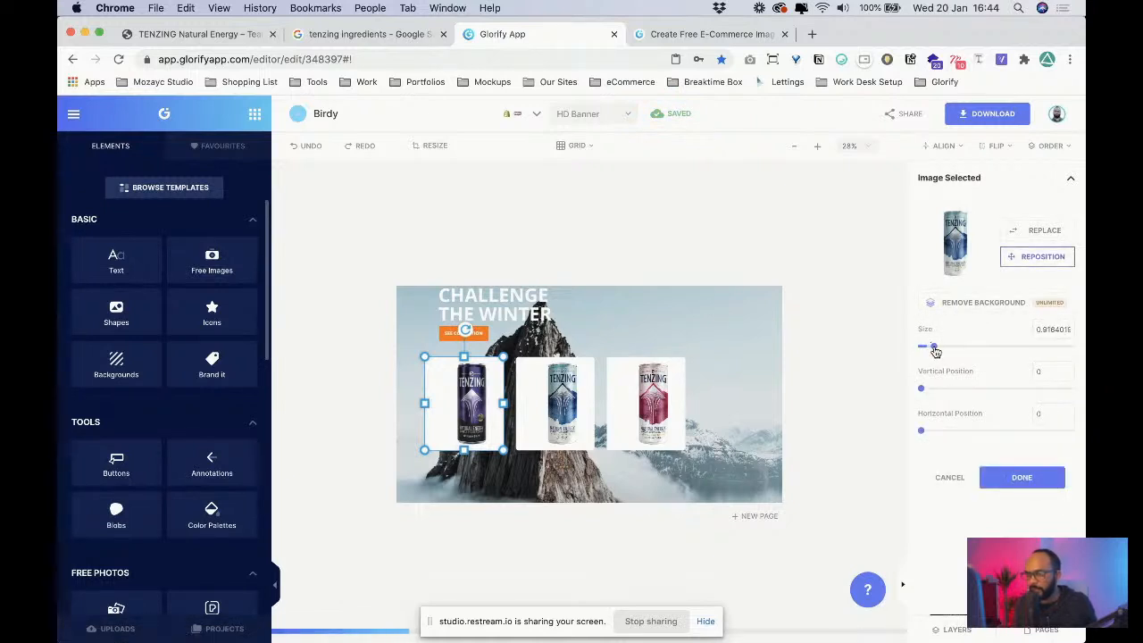
pyautogui.moveTo(935, 351); pyautogui.dragTo(859, 350)
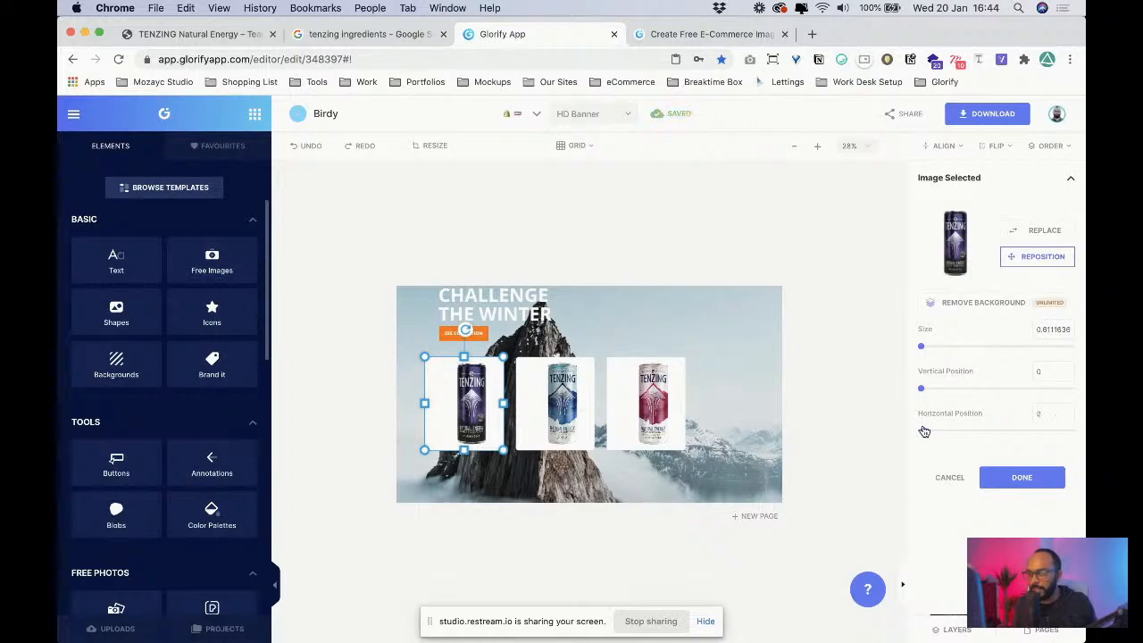
pyautogui.moveTo(924, 433); pyautogui.dragTo(989, 434)
# - Centre the blue and red can images horizontally in their cards, setting the blue can's horizontal position to 72
pyautogui.click(574, 421)
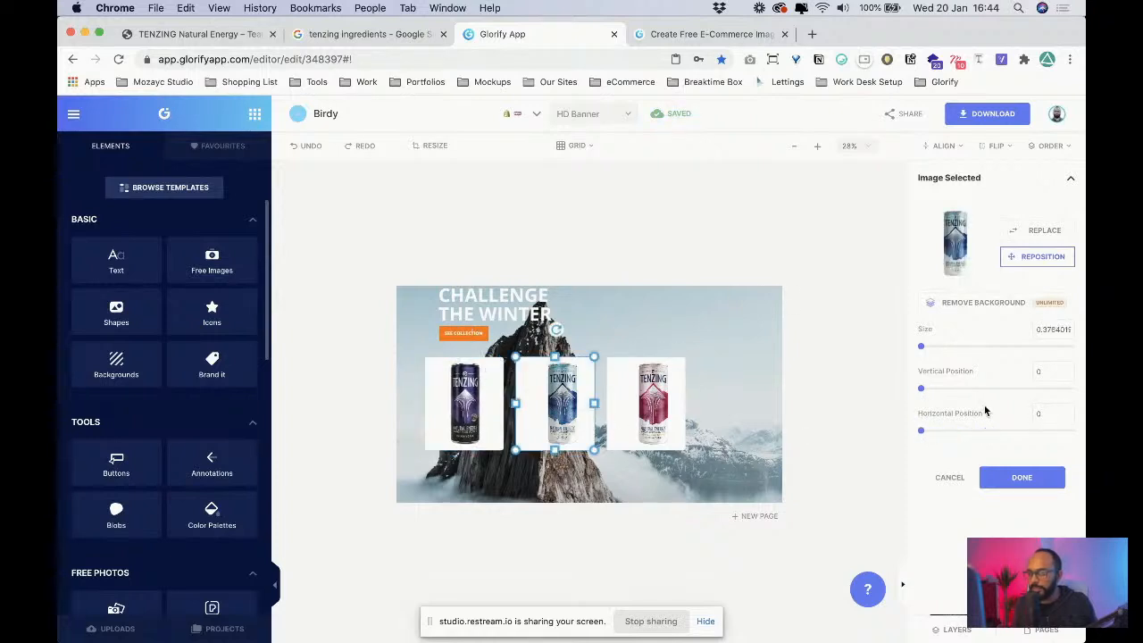
pyautogui.moveTo(920, 434); pyautogui.dragTo(1012, 435)
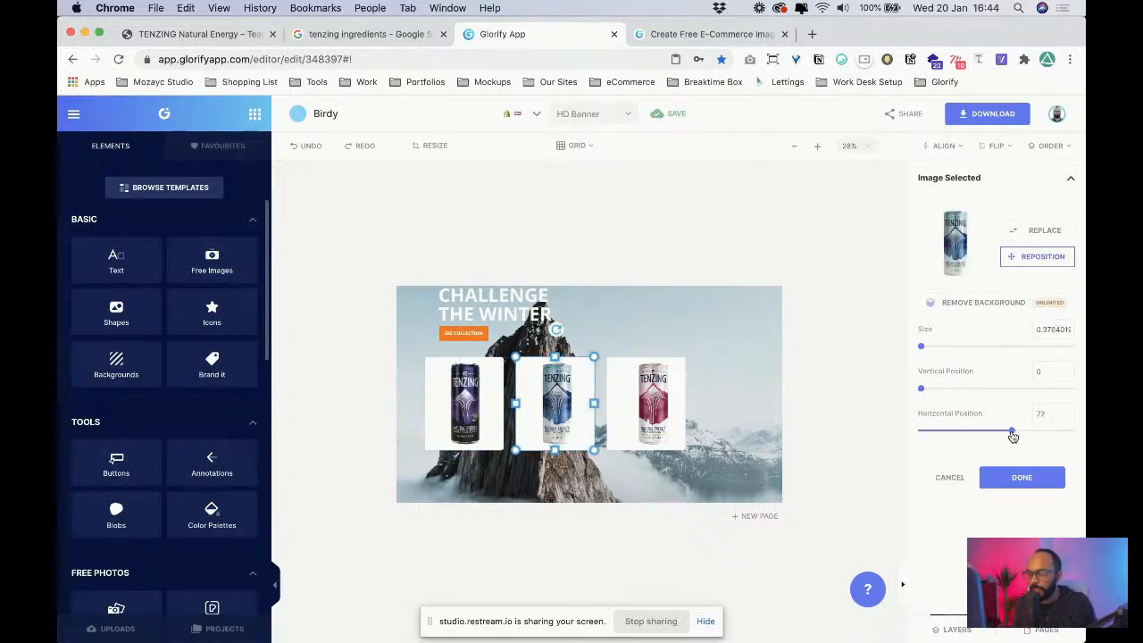
pyautogui.click(671, 415)
pyautogui.moveTo(920, 431); pyautogui.dragTo(1011, 432)
pyautogui.click(1038, 485)
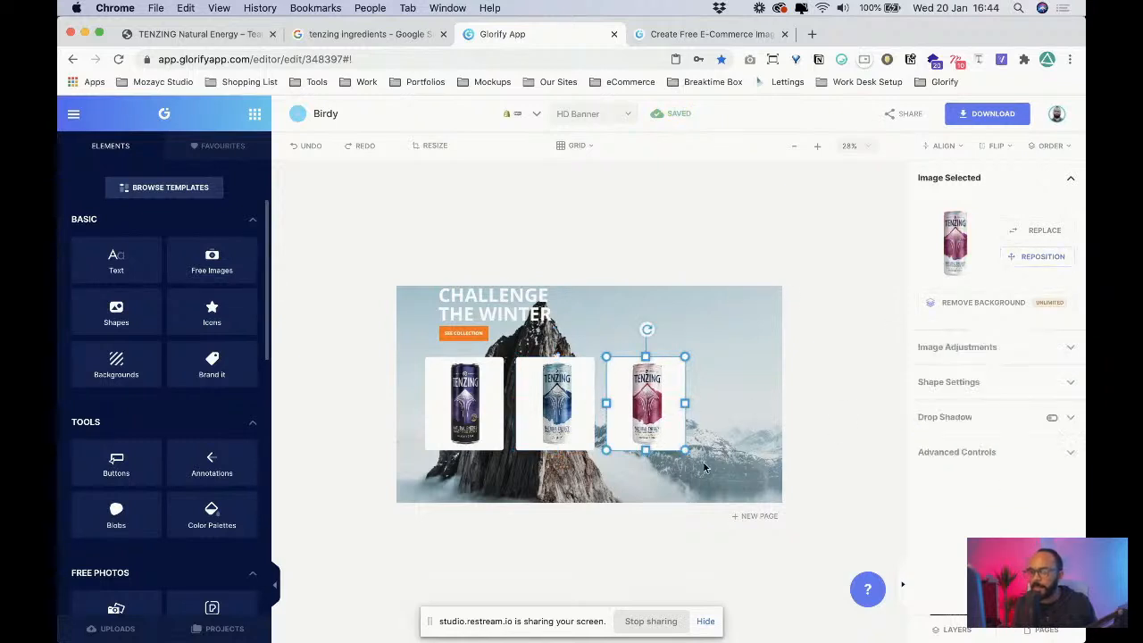
# - Move the orange SEE COLLECTION button above the third card and position the heading just above the first card
pyautogui.click(715, 473)
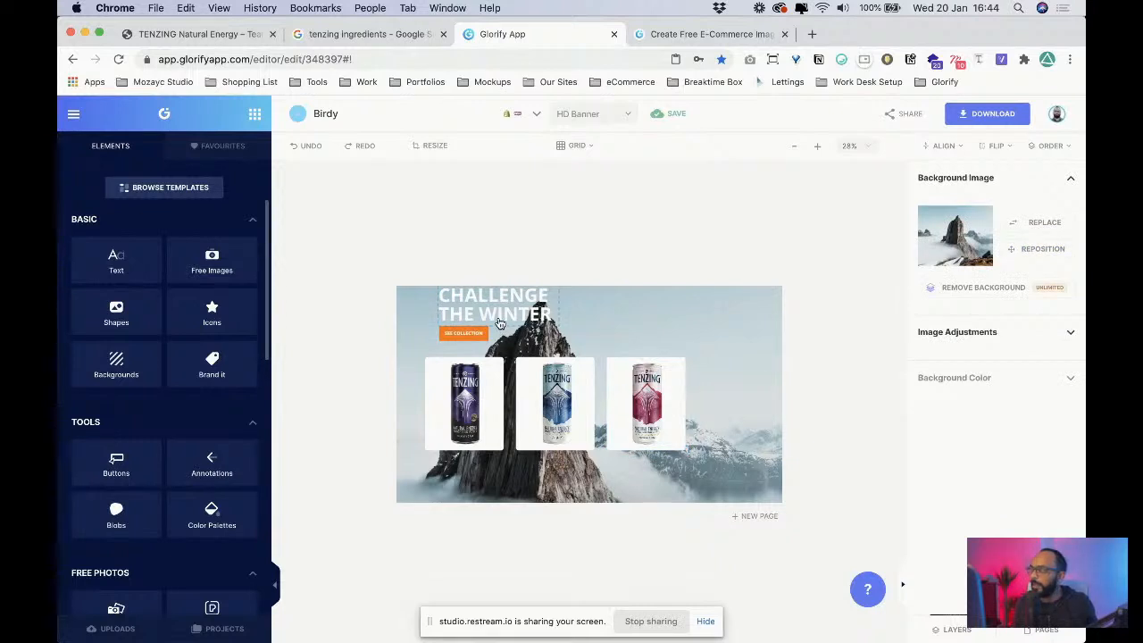
pyautogui.moveTo(479, 332); pyautogui.dragTo(673, 321)
pyautogui.moveTo(498, 315); pyautogui.dragTo(484, 334)
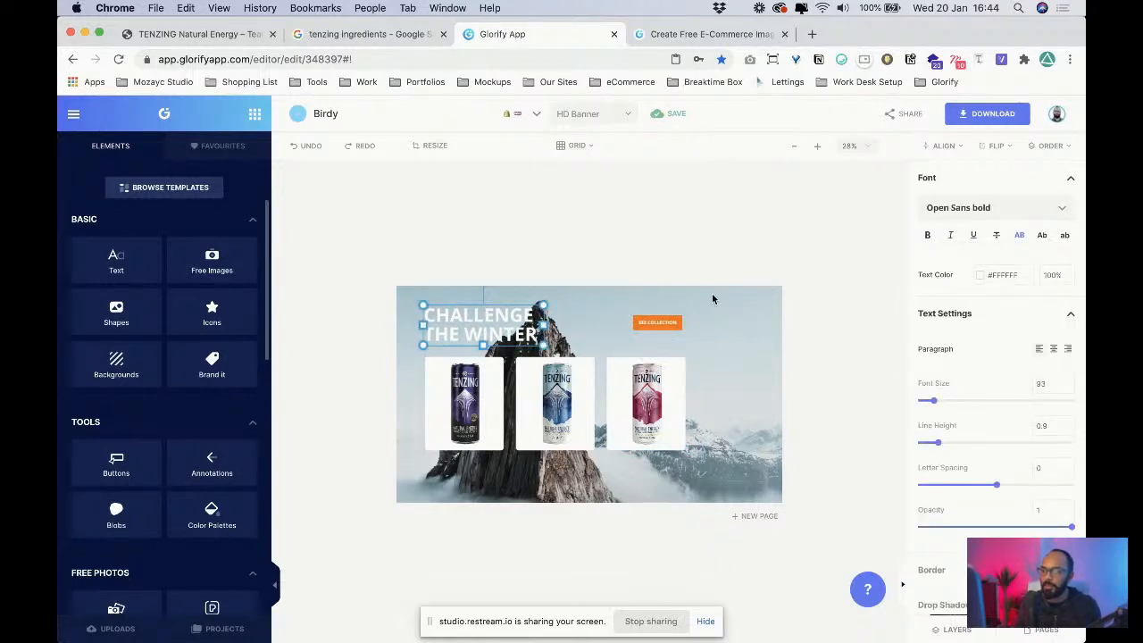
# - Change the CHALLENGE THE WINTER heading's font to Bebas Neue
pyautogui.click(988, 208)
pyautogui.click(955, 281)
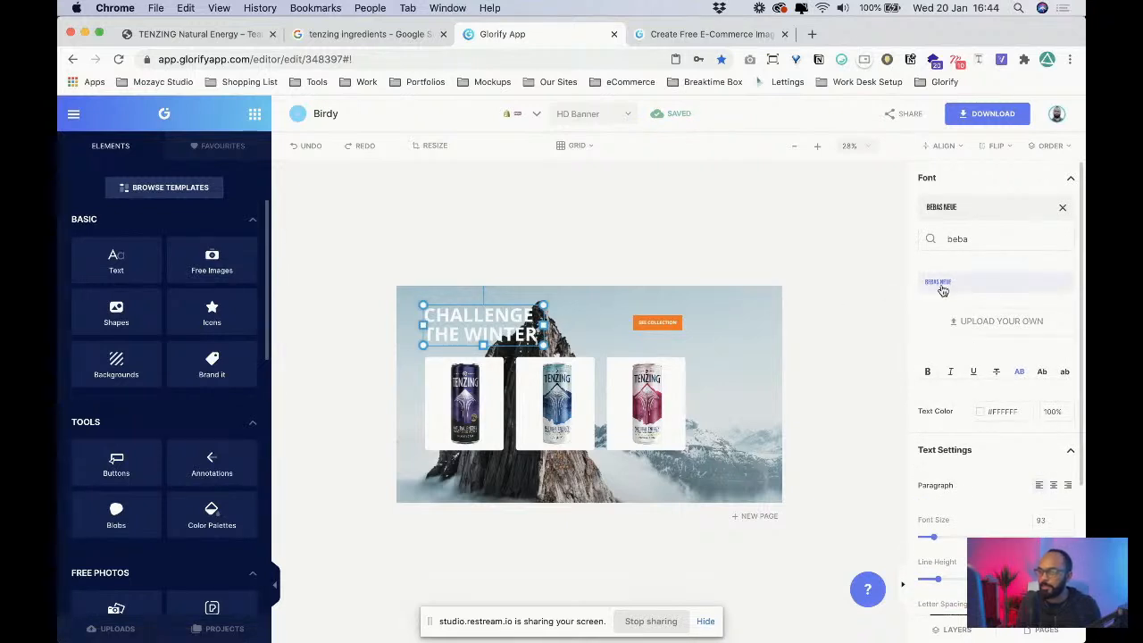
pyautogui.scroll(-3, 965, 282)
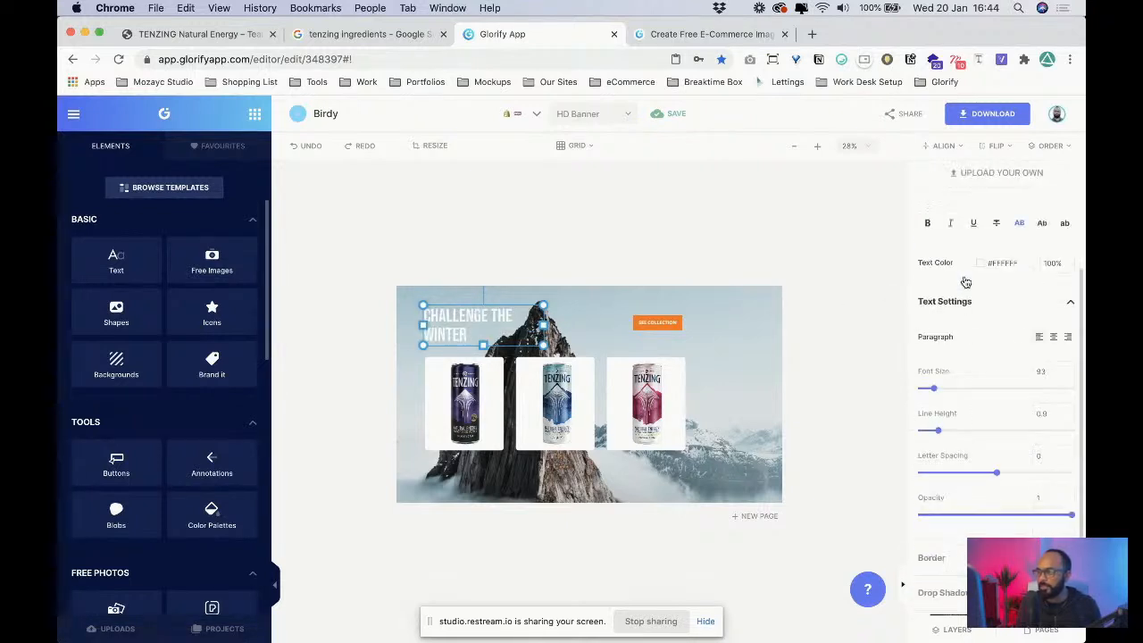
pyautogui.scroll(3, 965, 282)
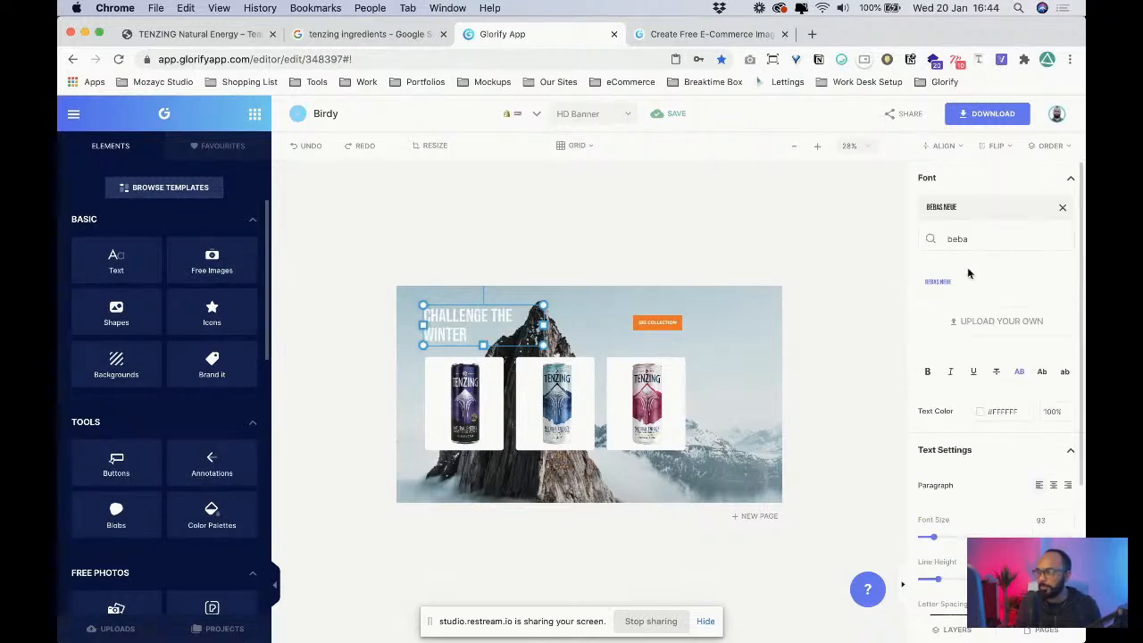
# - Replace the heading text with "ALL NATURAL FLAVOR CHILLED WITH A PUNCH" and widen its box so it fits on two lines
pyautogui.doubleClick(473, 327)
pyautogui.press('super+a')
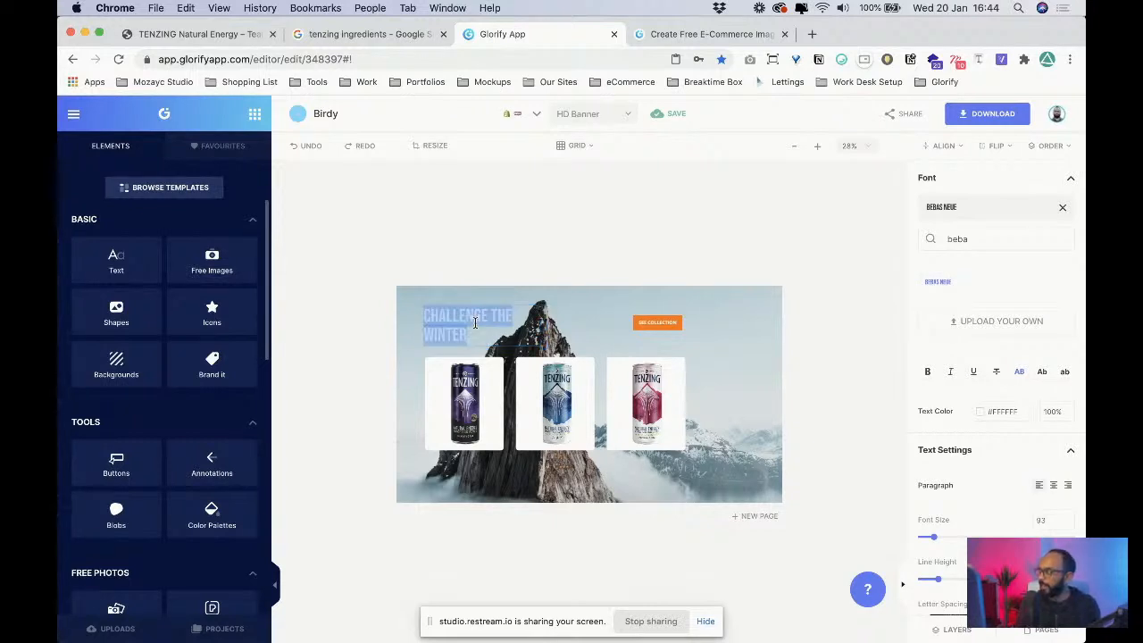
pyautogui.write('ALL NATURAL FLAVOR')
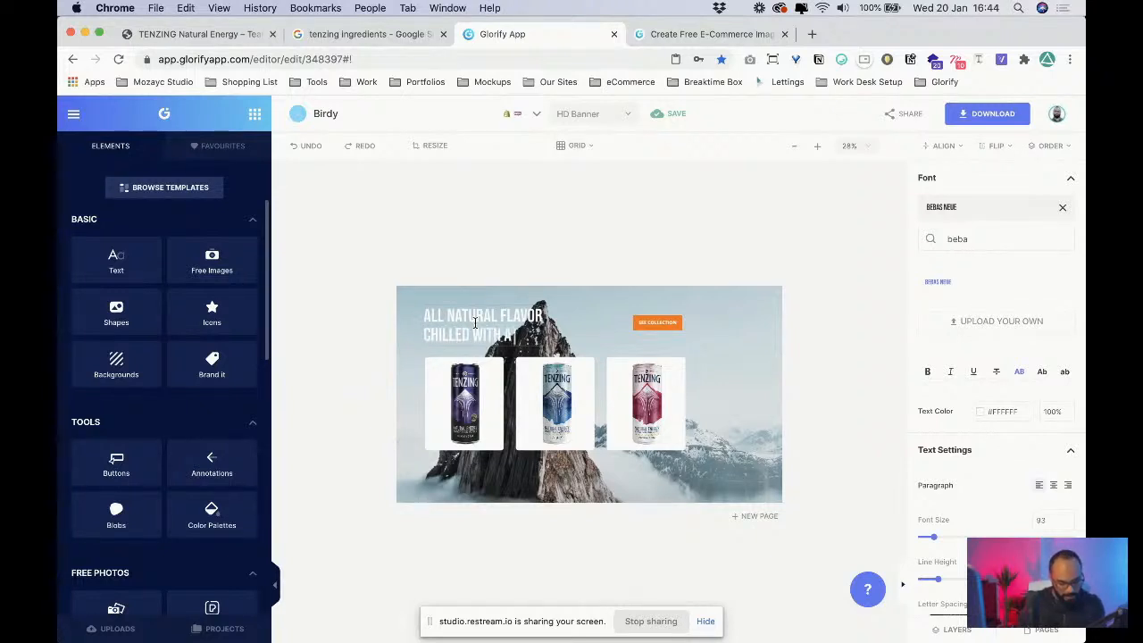
pyautogui.write('CH!')
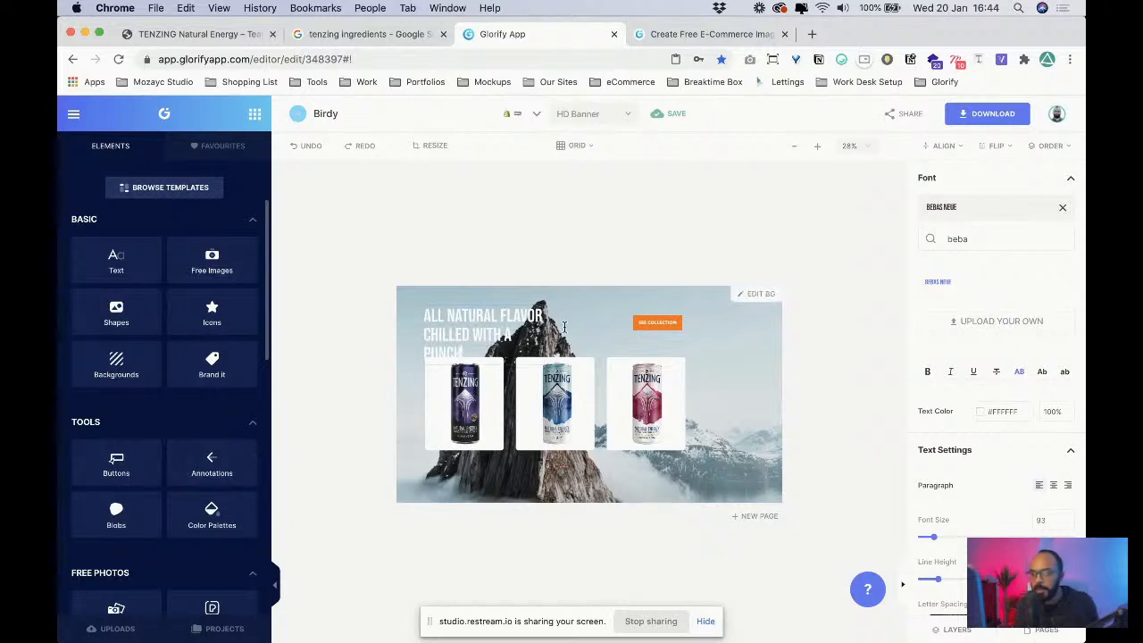
pyautogui.click(565, 328)
pyautogui.click(496, 330)
pyautogui.moveTo(545, 335); pyautogui.dragTo(571, 334)
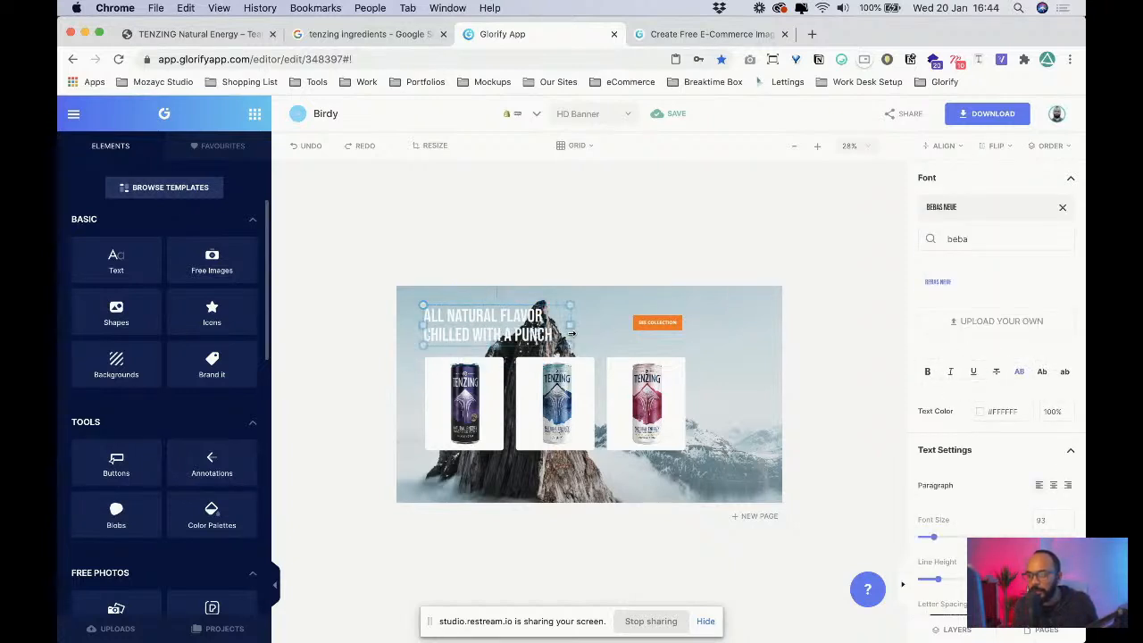
pyautogui.click(590, 335)
# - Set the ALL NATURAL FLAVOR heading's text colour to black (#000000)
pyautogui.click(486, 335)
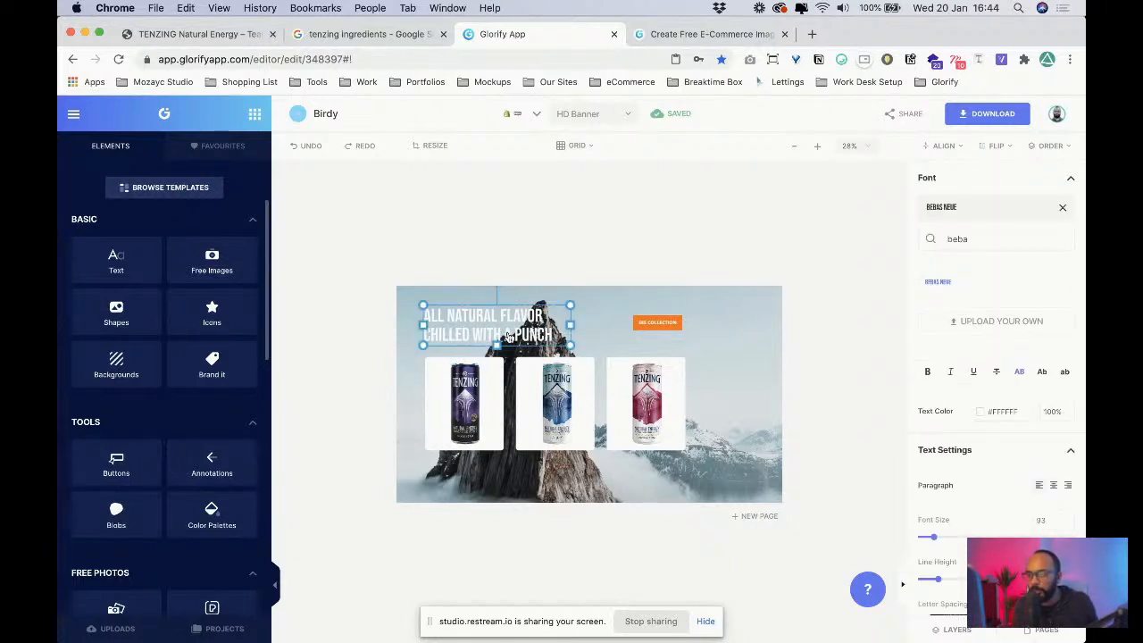
pyautogui.click(981, 411)
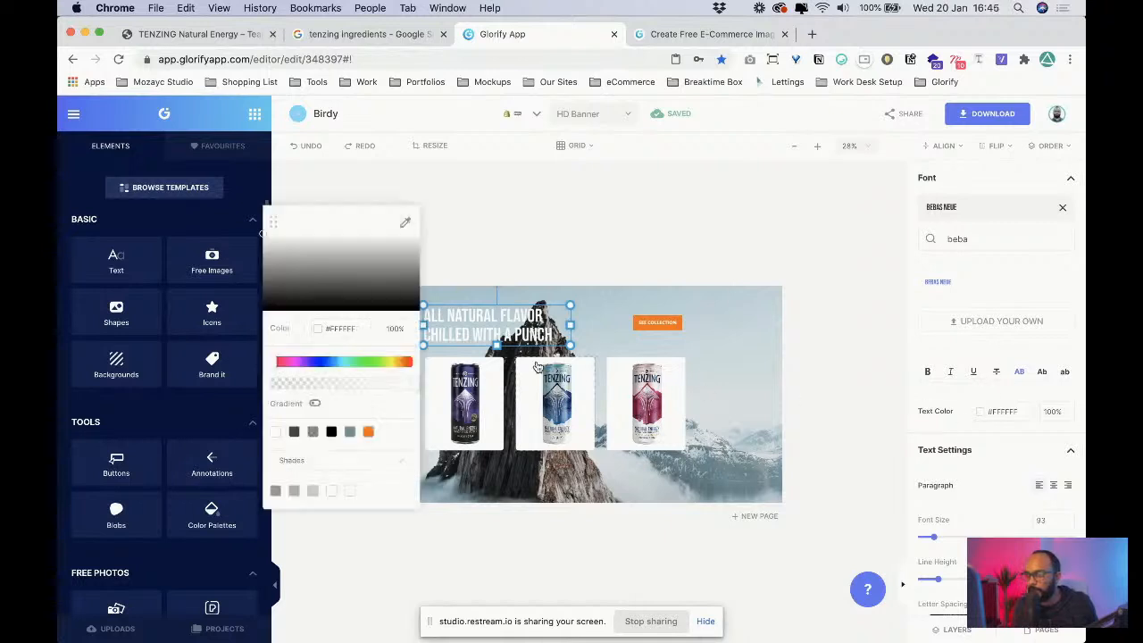
pyautogui.click(331, 432)
pyautogui.click(598, 332)
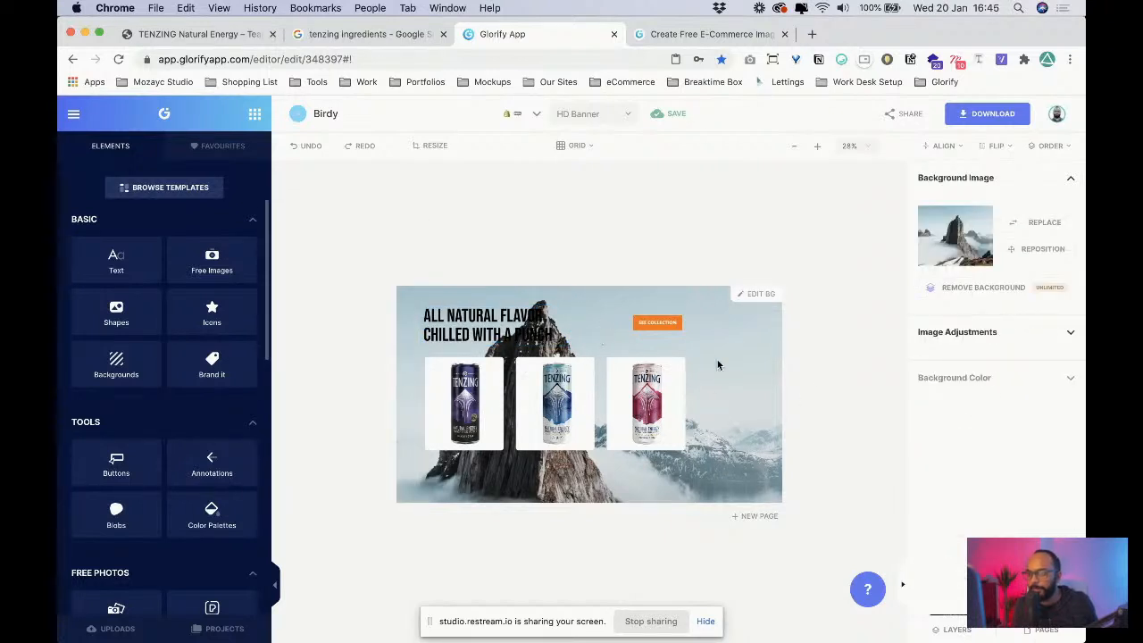
pyautogui.click(982, 335)
pyautogui.click(990, 339)
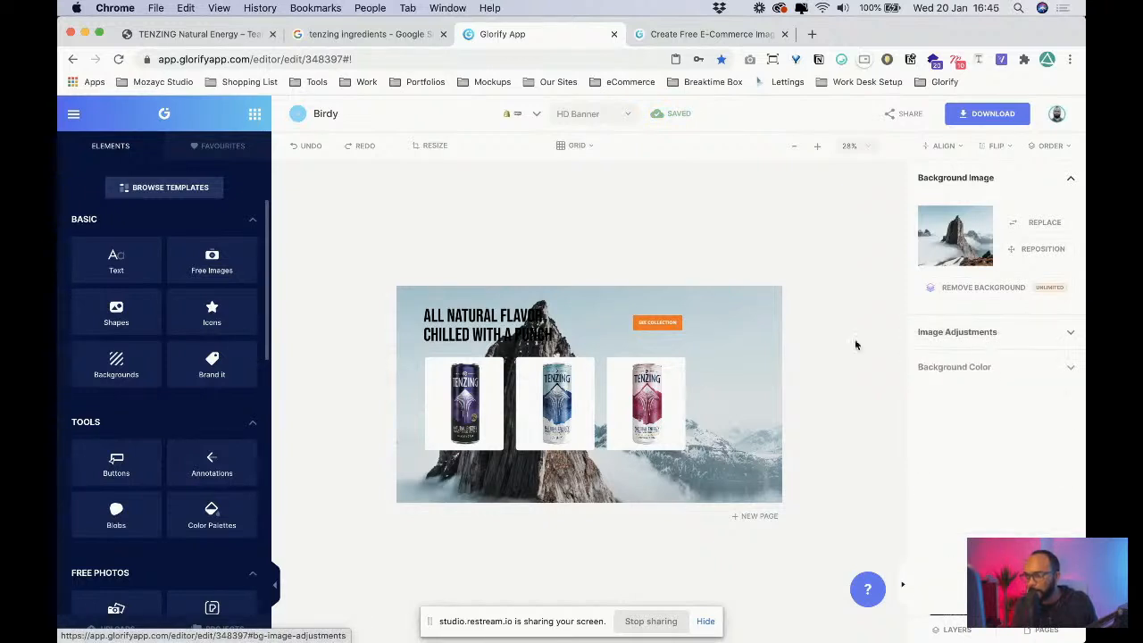
# - Select all three can cards together and enlarge them proportionally towards the lower right
pyautogui.moveTo(702, 468); pyautogui.dragTo(463, 401)
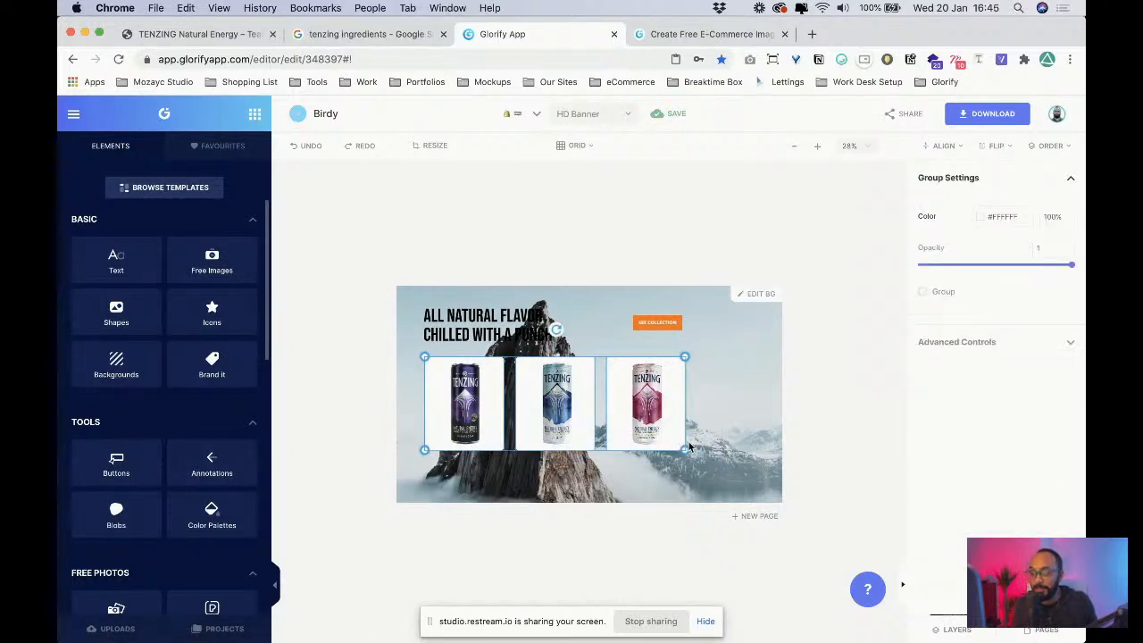
pyautogui.moveTo(685, 451); pyautogui.dragTo(708, 470)
pyautogui.click(745, 429)
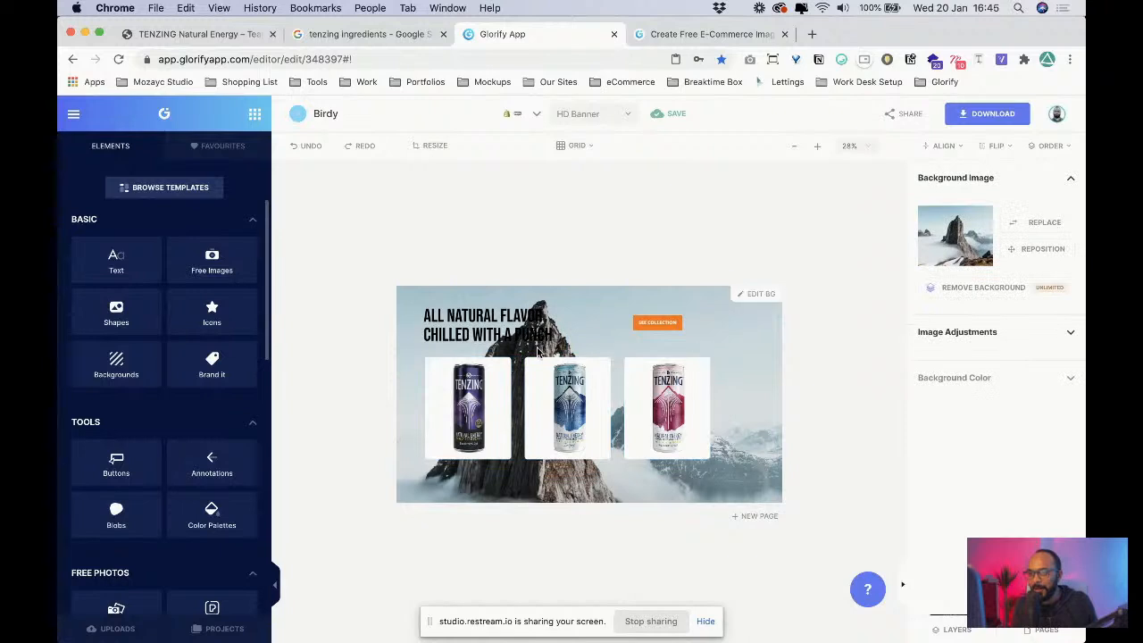
# - Scale the heading down to a font size of about 79
pyautogui.click(542, 343)
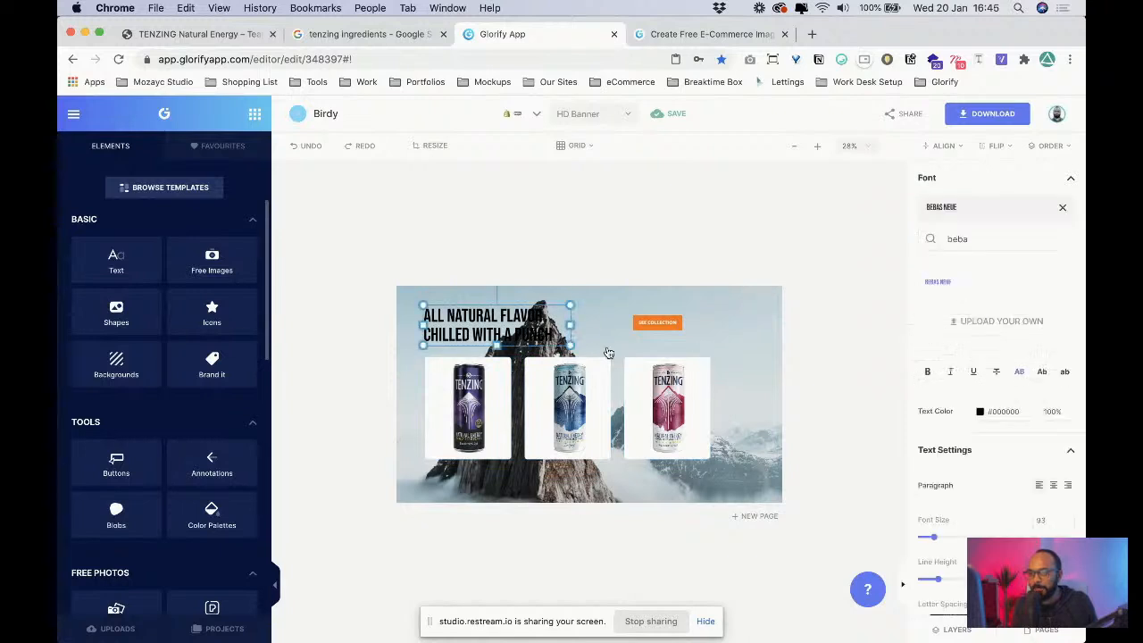
pyautogui.click(1062, 208)
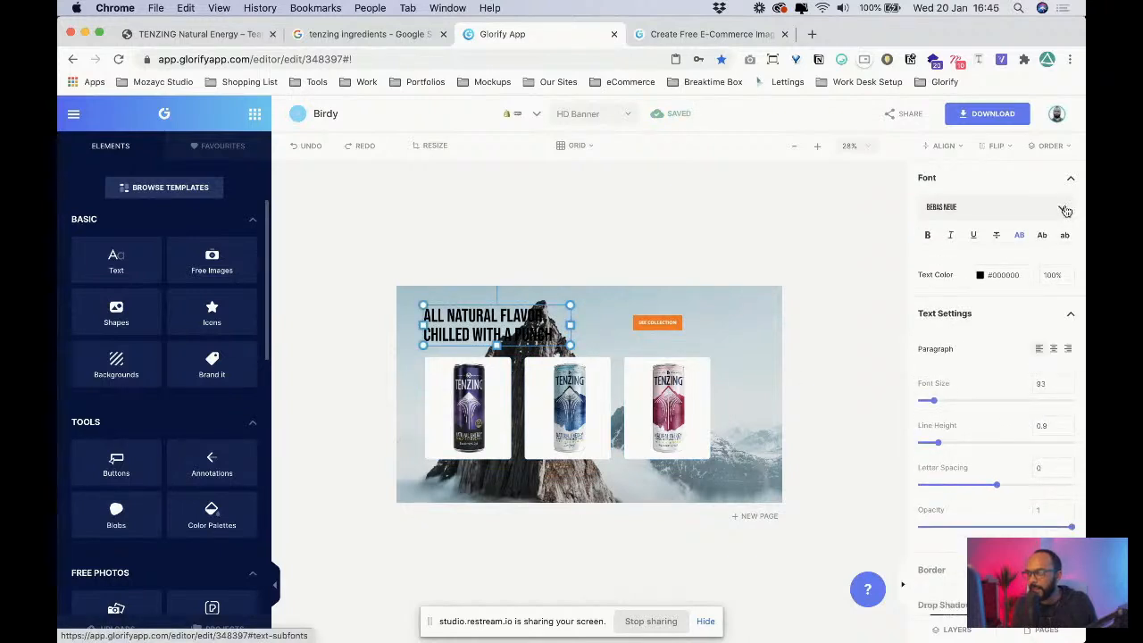
pyautogui.click(588, 339)
# - Reposition the mountain background with size about 1.33 and horizontal position -178 so the peak stands clear of the heading
pyautogui.click(947, 332)
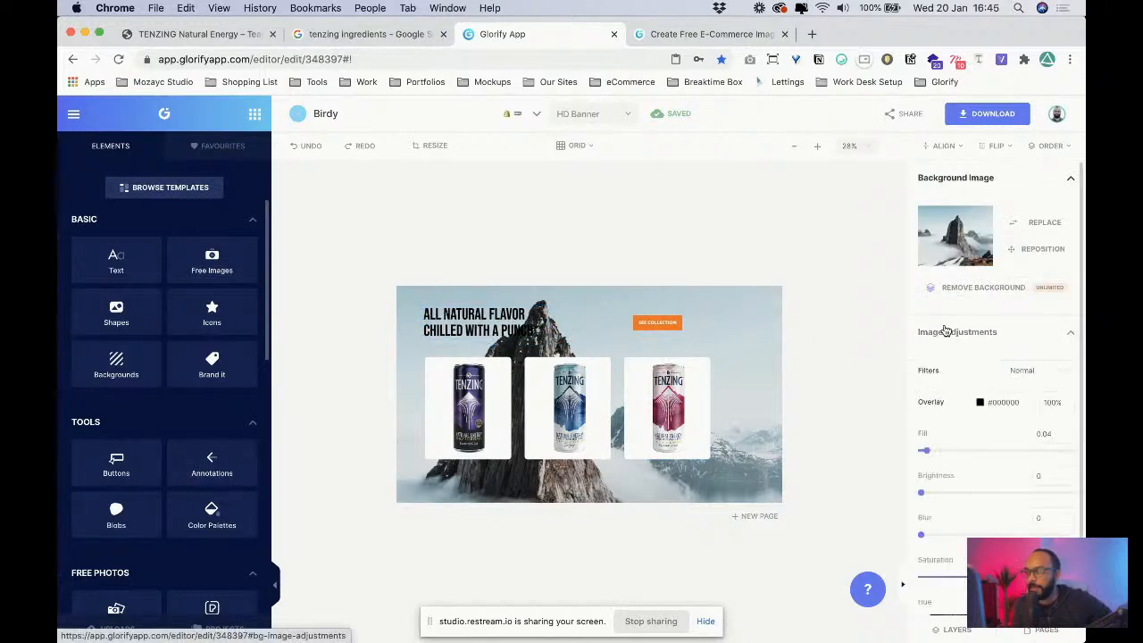
pyautogui.click(946, 331)
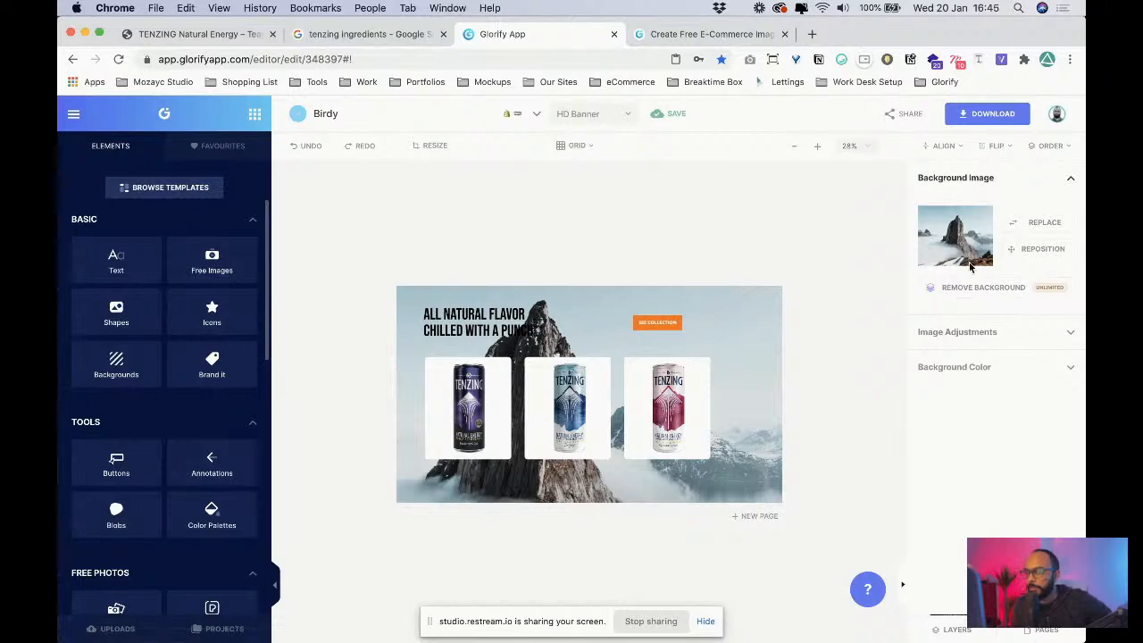
pyautogui.click(1036, 250)
pyautogui.moveTo(926, 337); pyautogui.dragTo(924, 334)
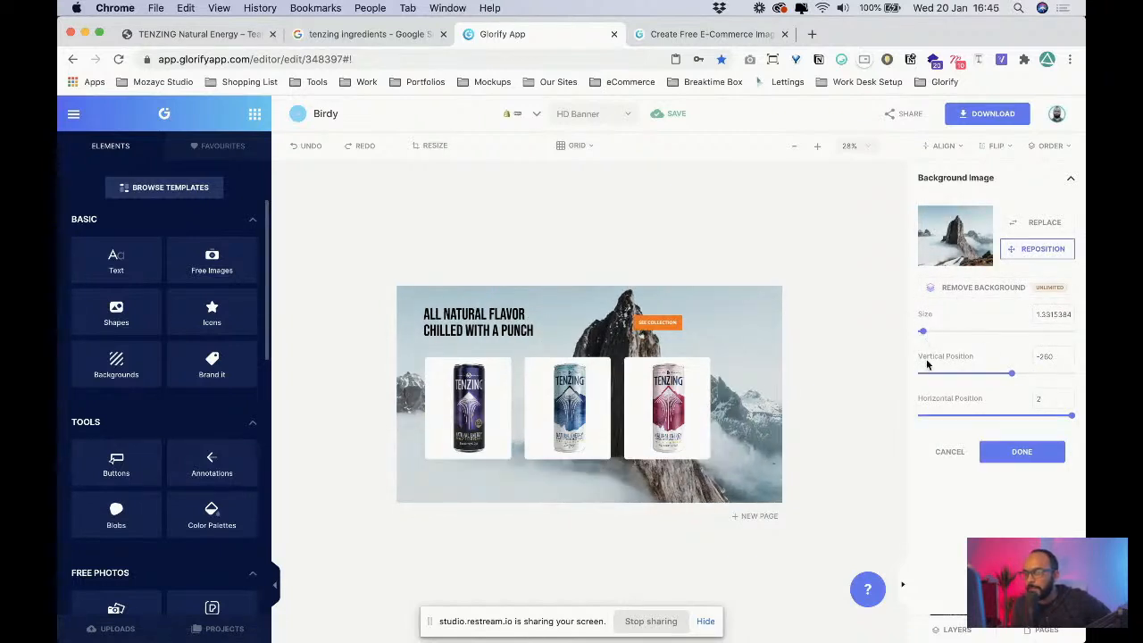
pyautogui.moveTo(1072, 420); pyautogui.dragTo(963, 432)
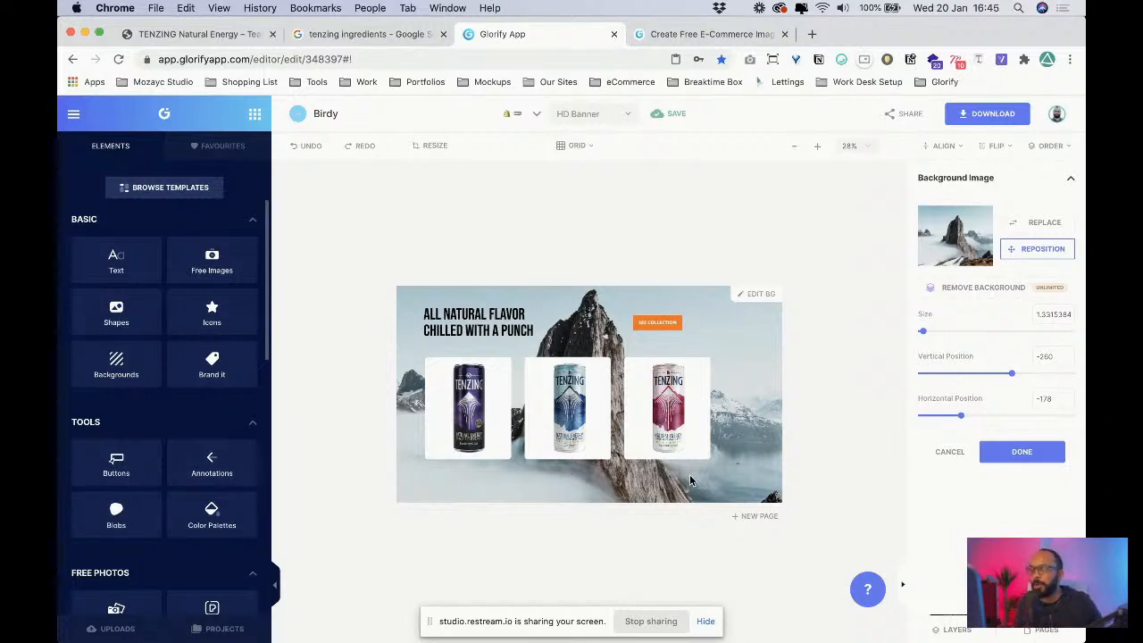
# - Consult the TENZING website's offer text, then return to Glorify and move the SEE COLLECTION button further right above the cards
pyautogui.click(658, 323)
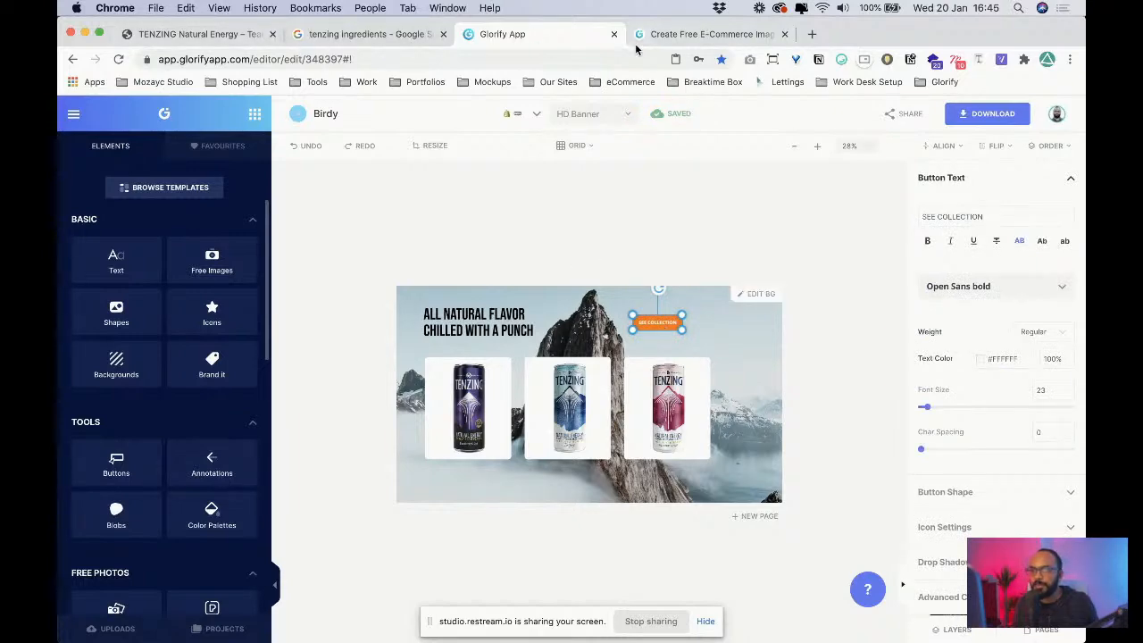
pyautogui.click(237, 34)
pyautogui.scroll(-1, 492, 536)
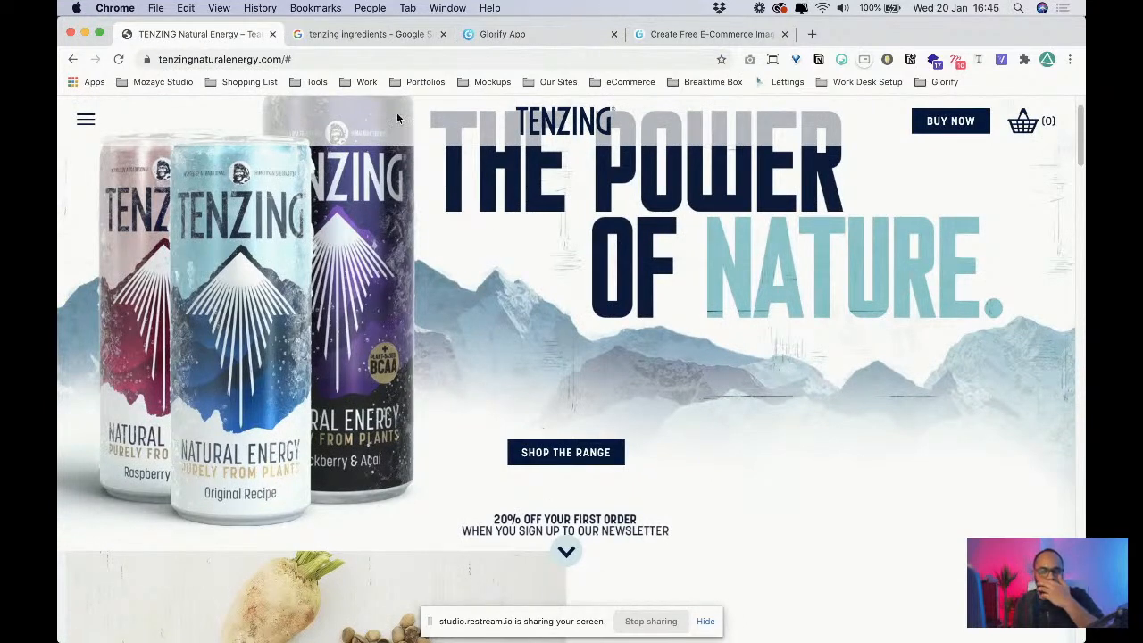
pyautogui.click(518, 34)
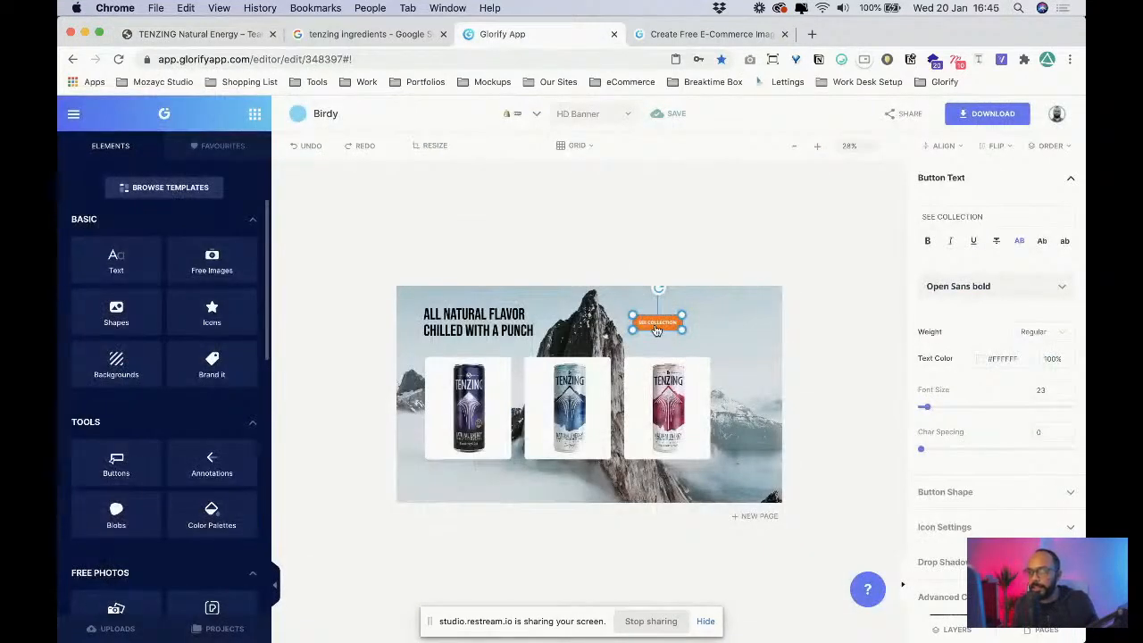
pyautogui.moveTo(657, 331); pyautogui.dragTo(712, 326)
# - Duplicate the heading, change the copy's text to "20% OFF" and place it between the mountain peak and the orange button
pyautogui.click(502, 332)
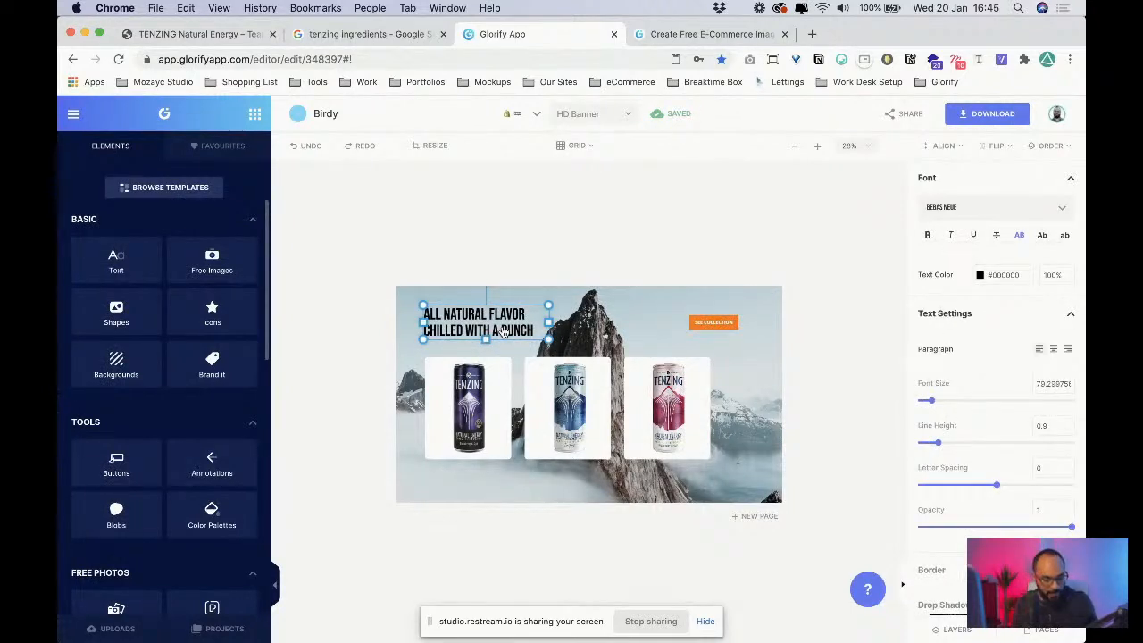
pyautogui.scroll(1, 776, 302)
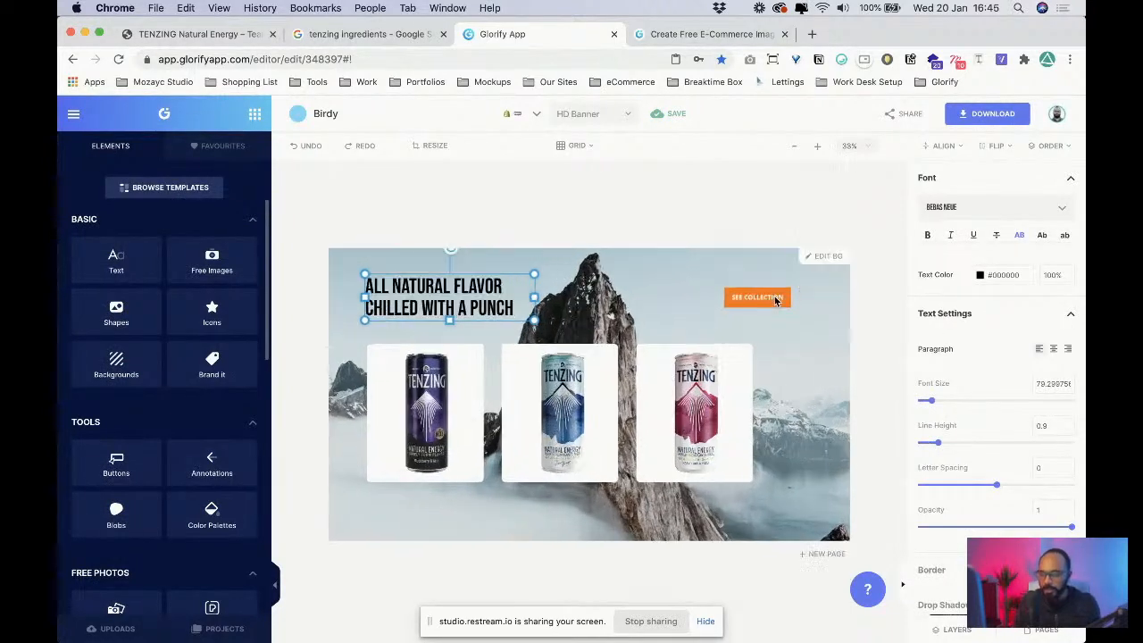
pyautogui.press('super+d')
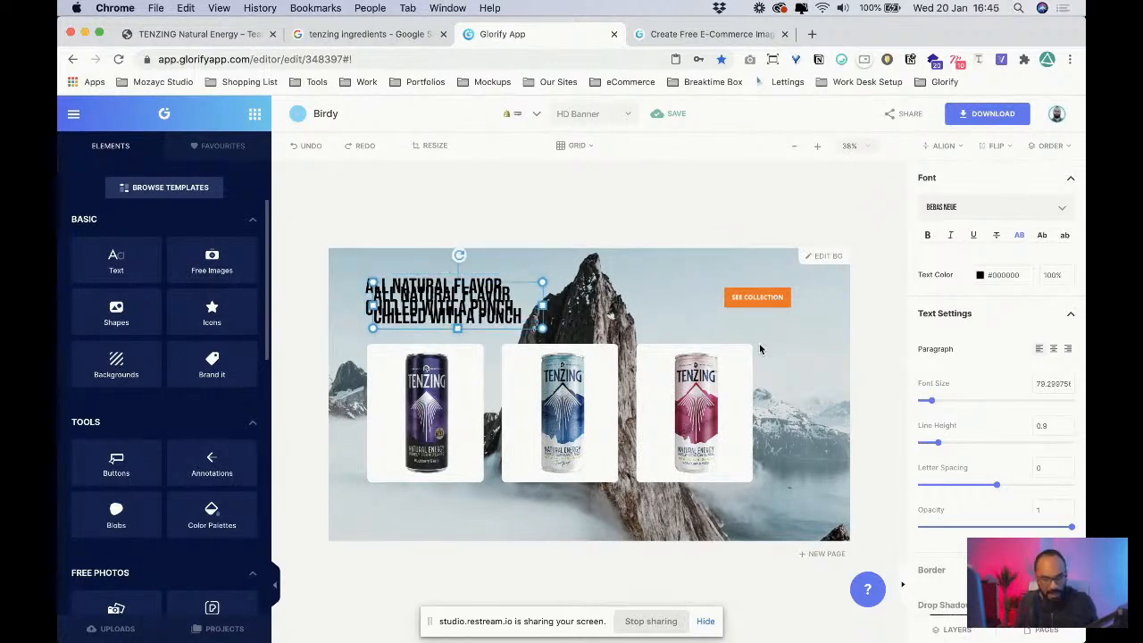
pyautogui.doubleClick(502, 316)
pyautogui.press('super+a')
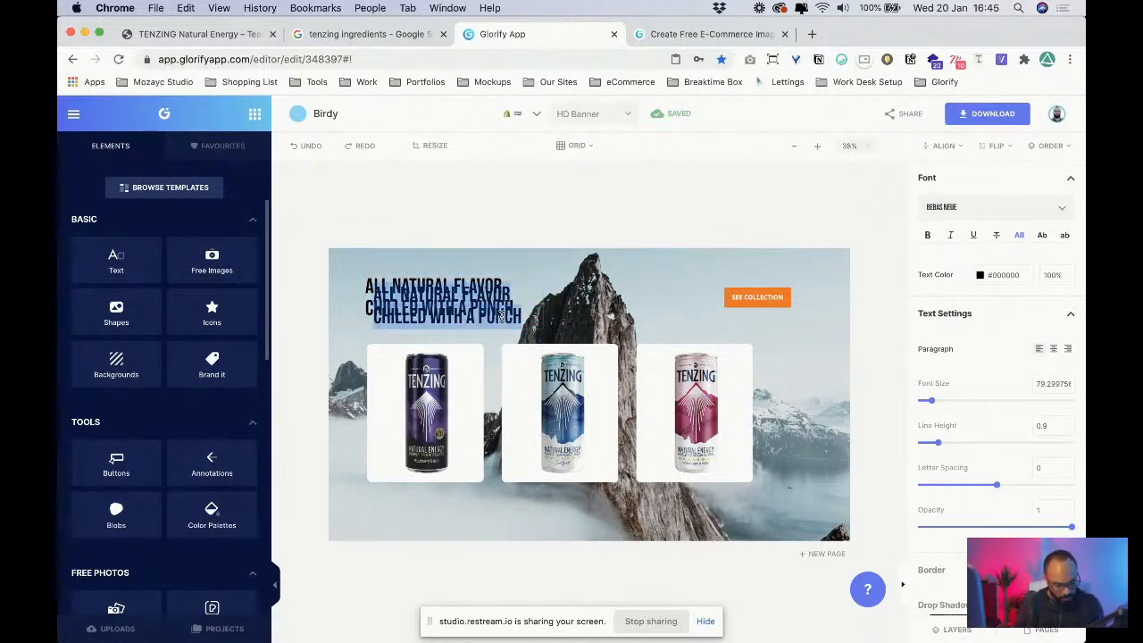
pyautogui.write('20')
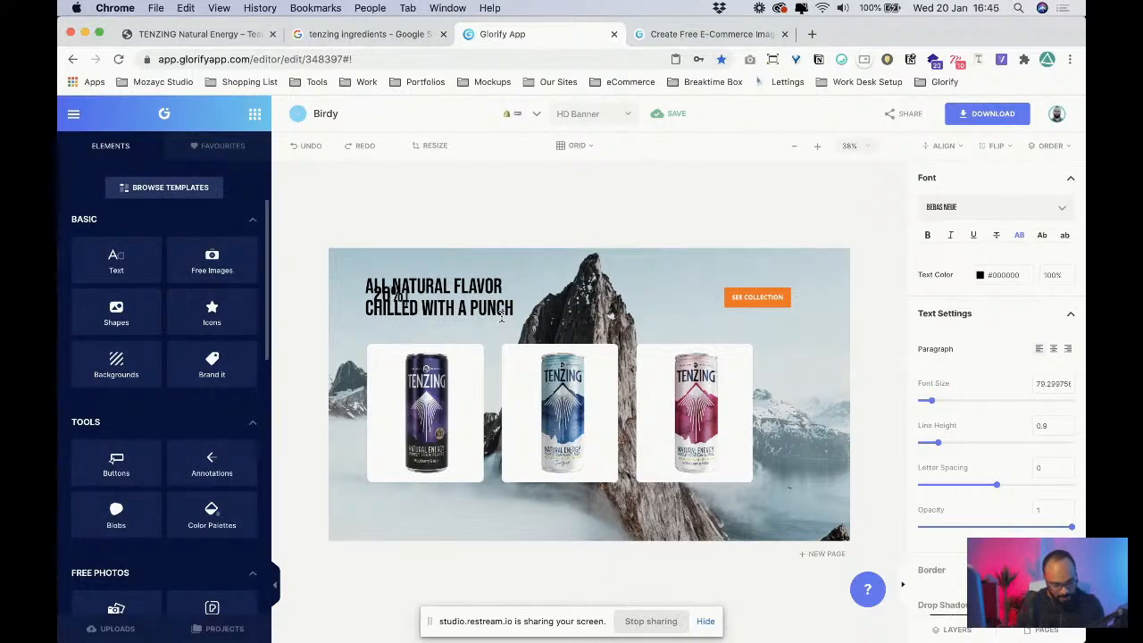
pyautogui.click(551, 321)
pyautogui.click(493, 301)
pyautogui.moveTo(544, 296); pyautogui.dragTo(671, 284)
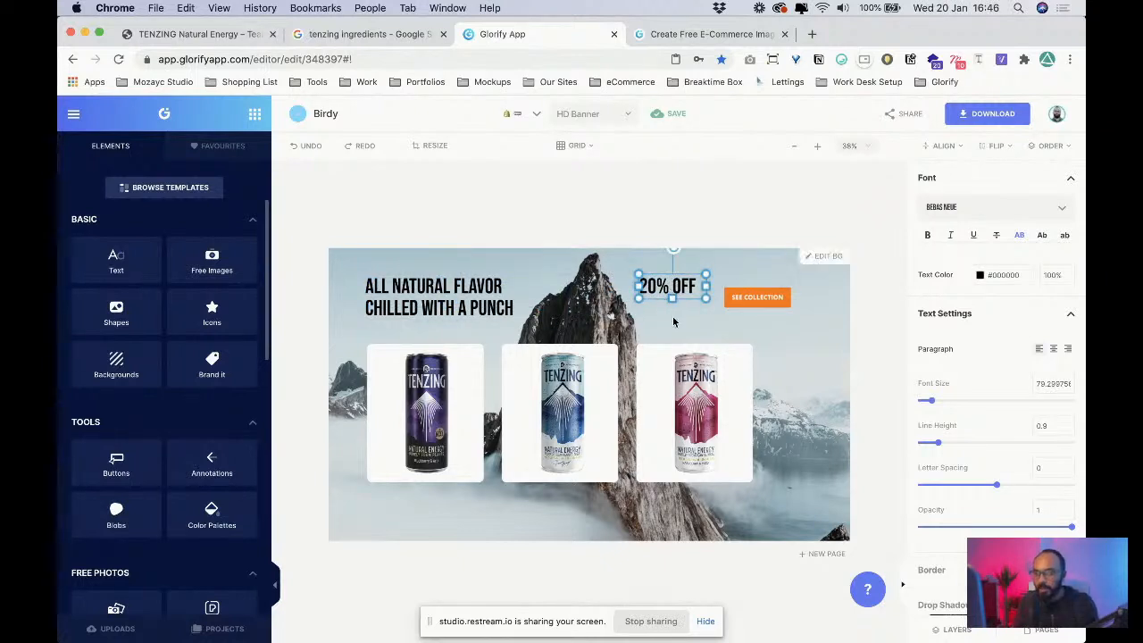
# - Copy the 20% OFF text and place the copy directly beside the original, at the same height
pyautogui.click(1041, 632)
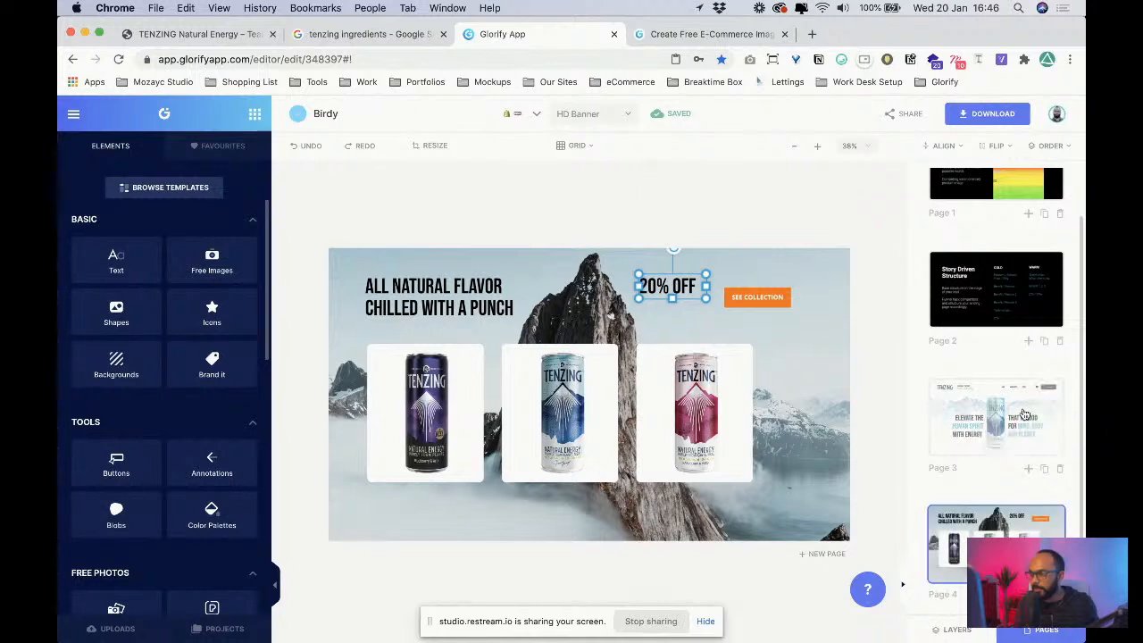
pyautogui.click(676, 278)
pyautogui.click(677, 285)
pyautogui.press('super+c')
pyautogui.press('super+v')
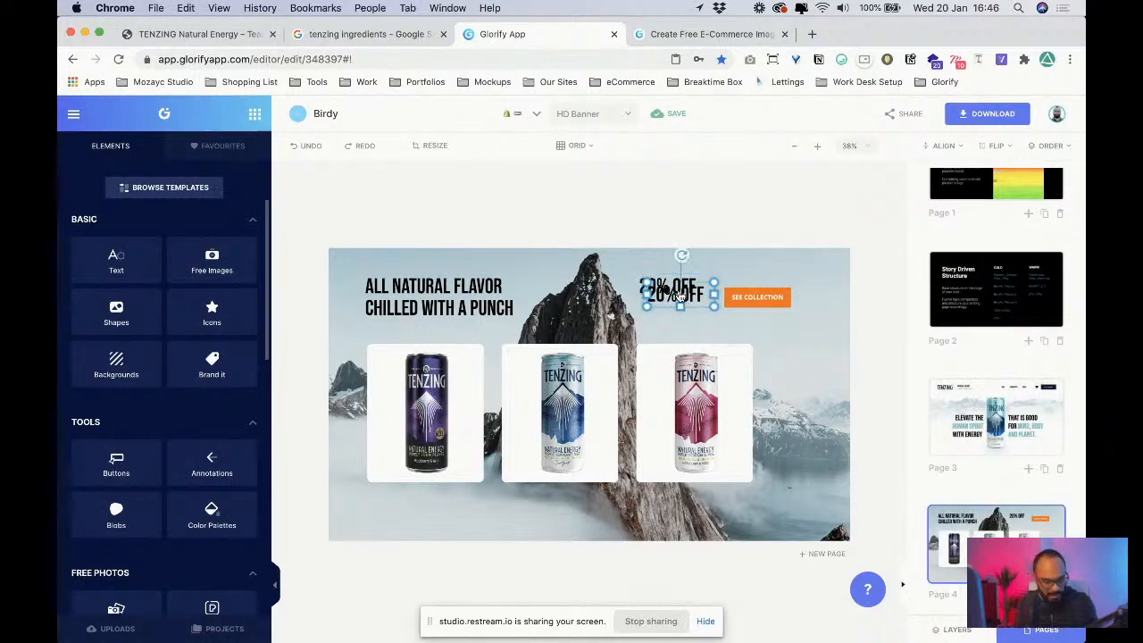
pyautogui.moveTo(680, 292); pyautogui.dragTo(741, 284)
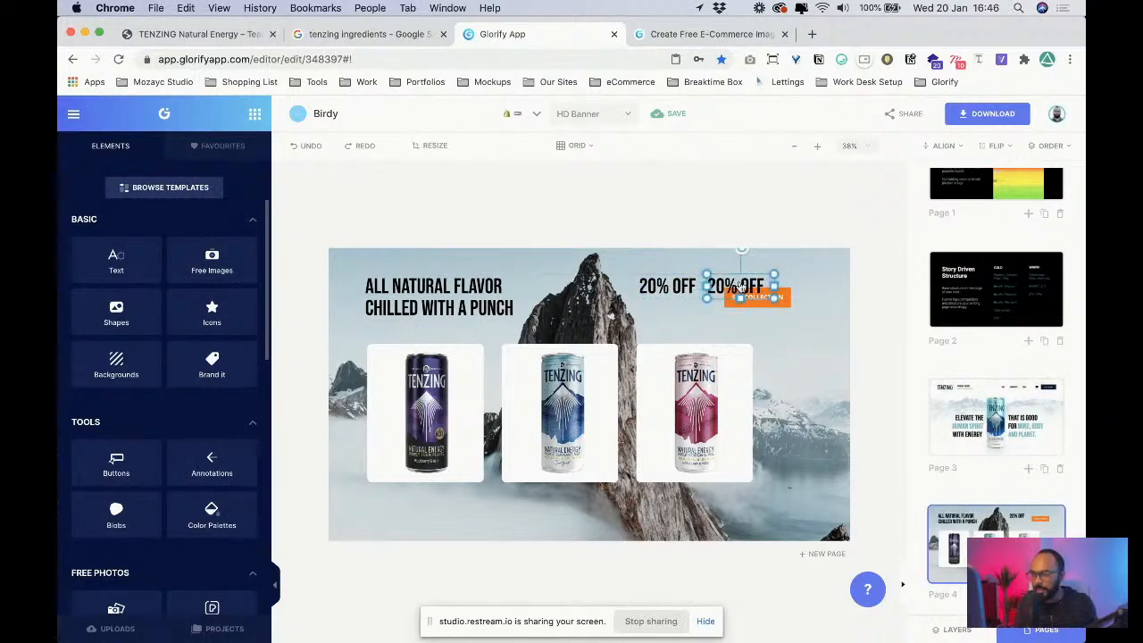
# - Check the offer wording on the TENZING website, then replace the copied discount text in Glorify with "YOUR FIRST ORDER WHEN YOU SIGN UP TO OUR NEWSLETTER"
pyautogui.click(229, 34)
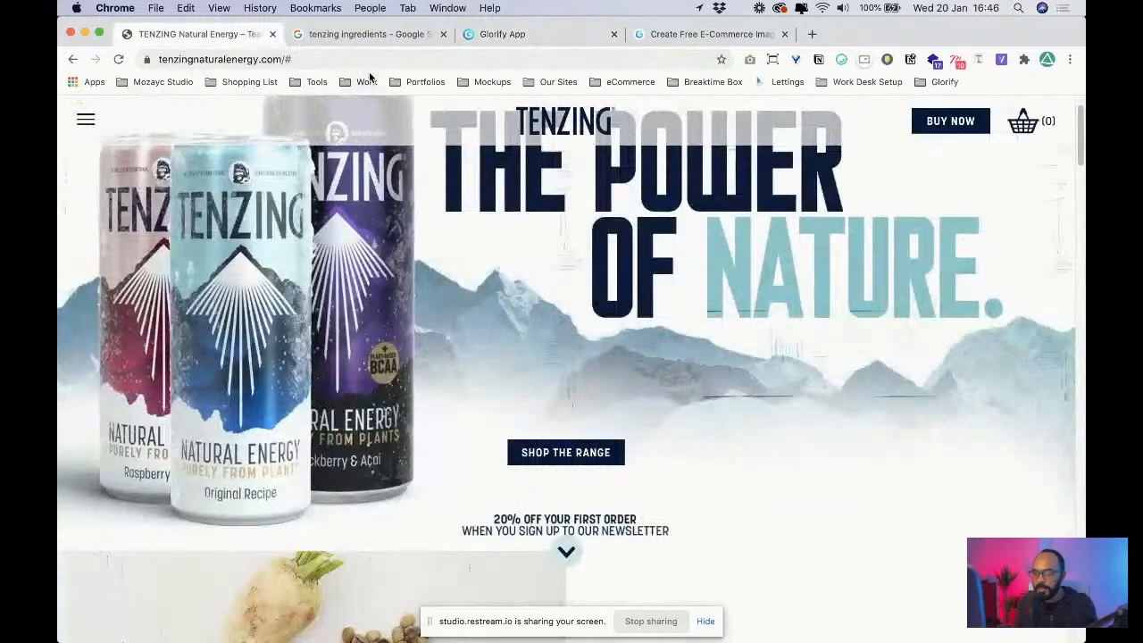
pyautogui.click(482, 34)
pyautogui.doubleClick(737, 282)
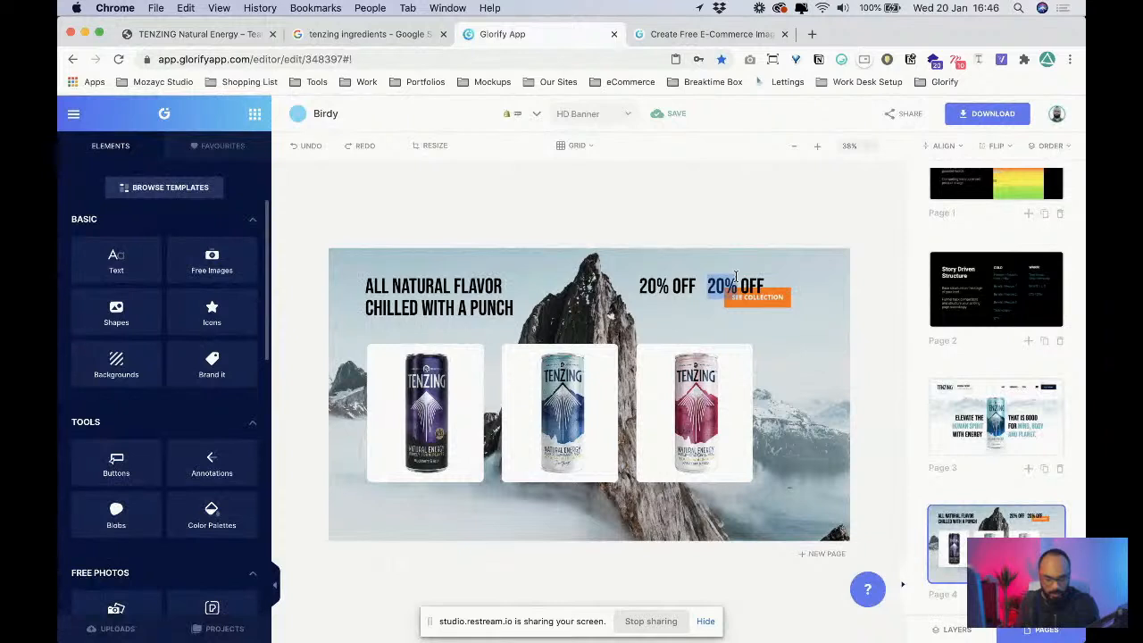
pyautogui.click(736, 276)
pyautogui.write('WHEY')
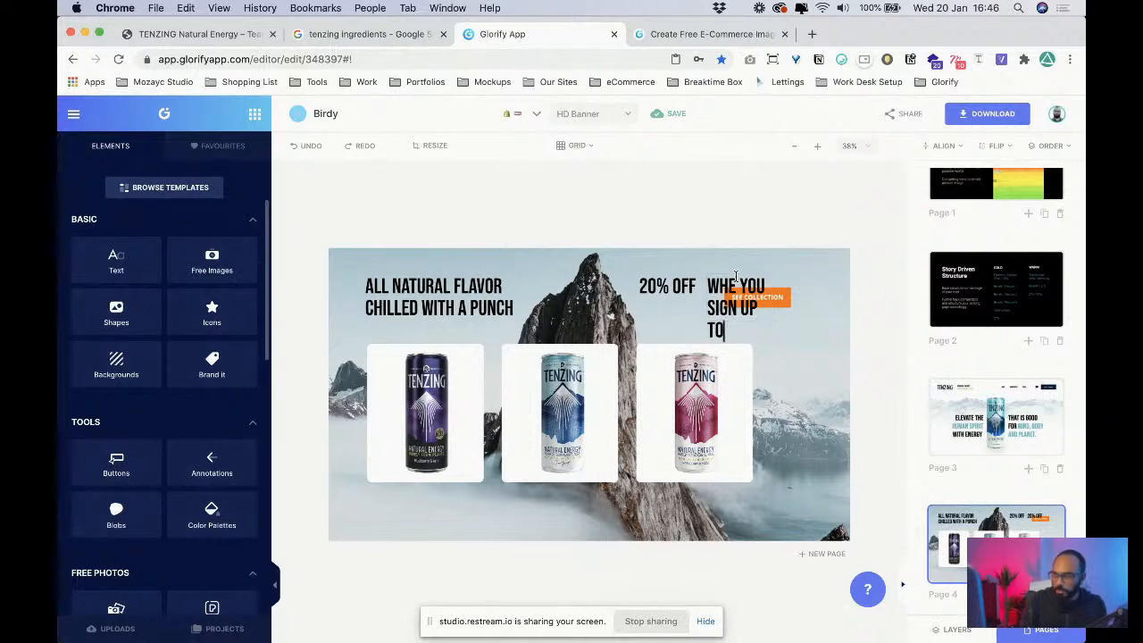
pyautogui.hotkey('ctrl', 'a')
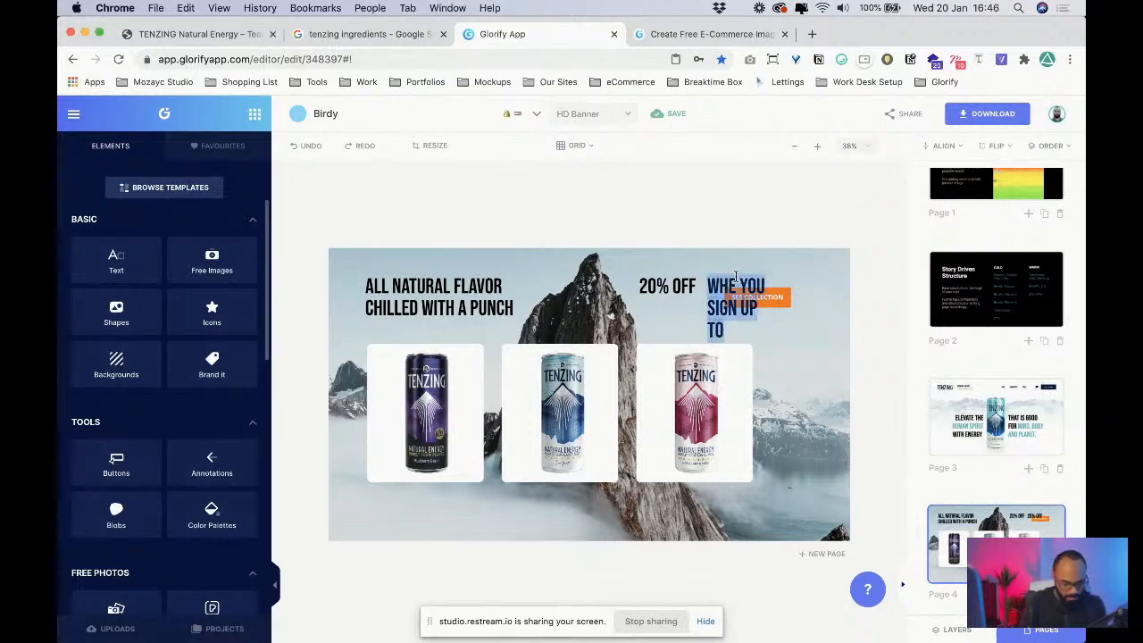
pyautogui.write('YOUR FIRST ORDER W')
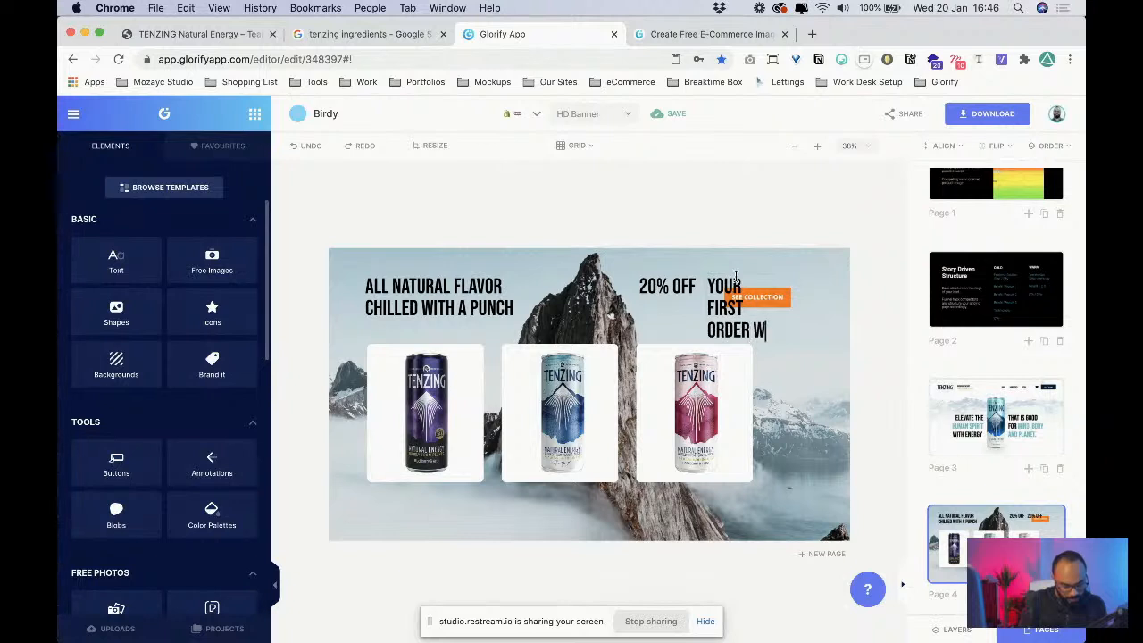
pyautogui.write('HEN YOUSIG')
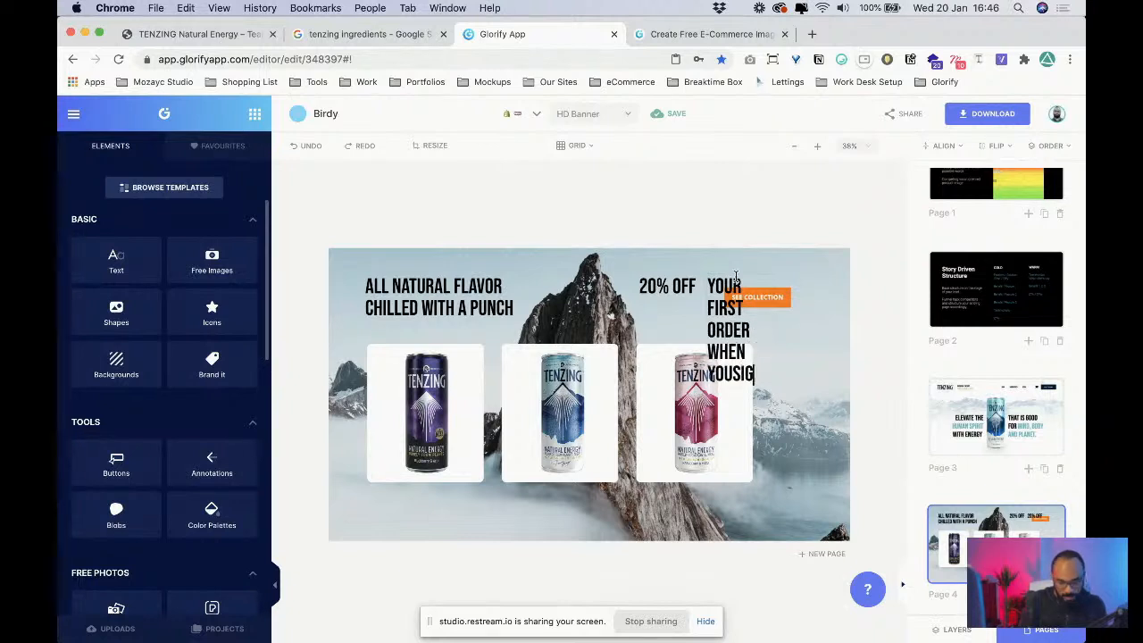
pyautogui.press('BackSpace')
pyautogui.write('S')
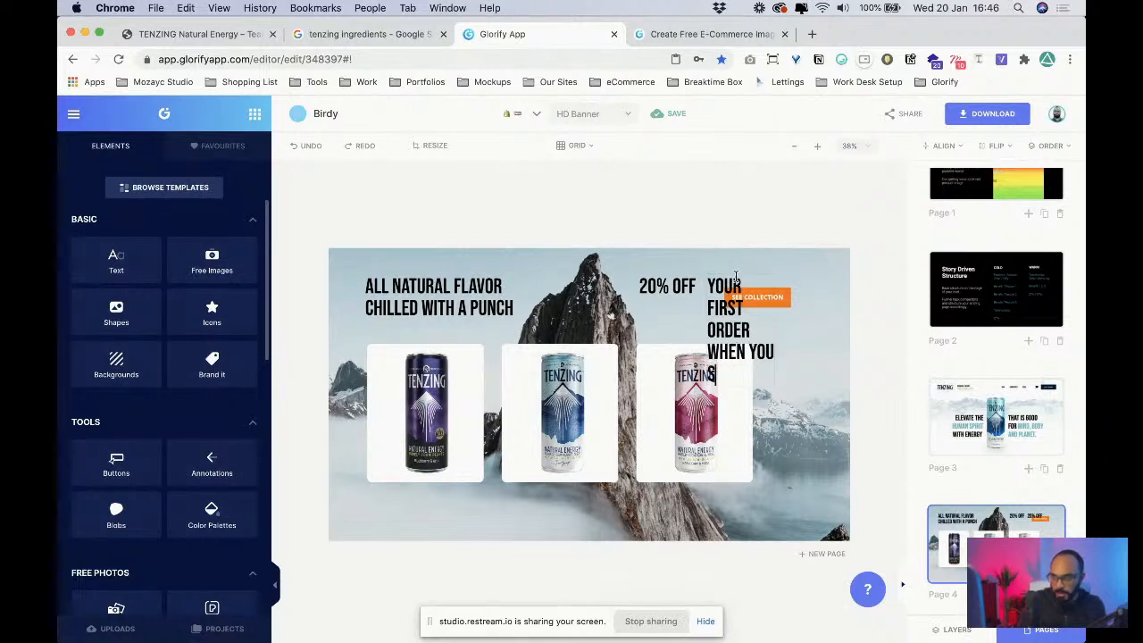
pyautogui.write('IGN UP TO OU')
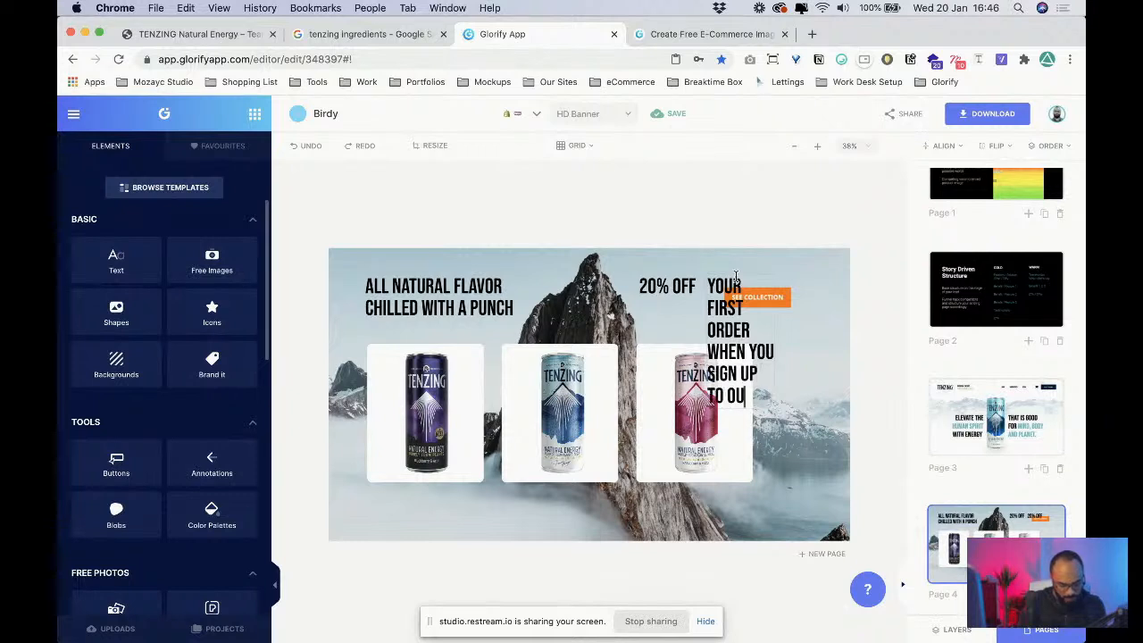
pyautogui.write('R NEWSLETTER')
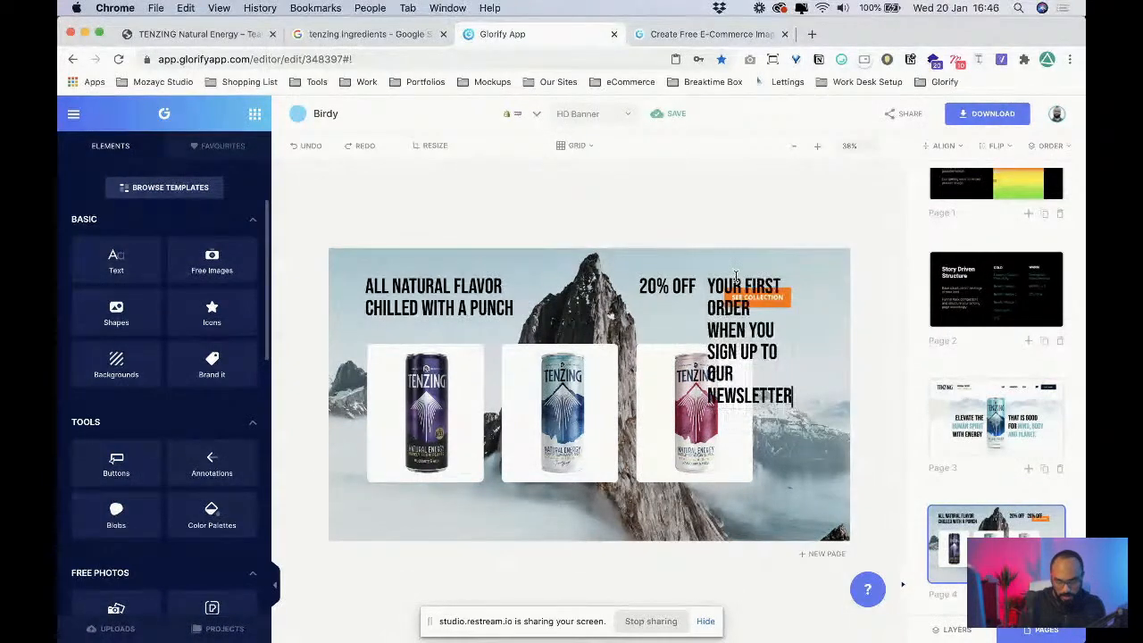
# - Widen the newsletter text box and scale it down to two small lines directly beside the 20% OFF text
pyautogui.click(733, 353)
pyautogui.moveTo(792, 340); pyautogui.dragTo(858, 342)
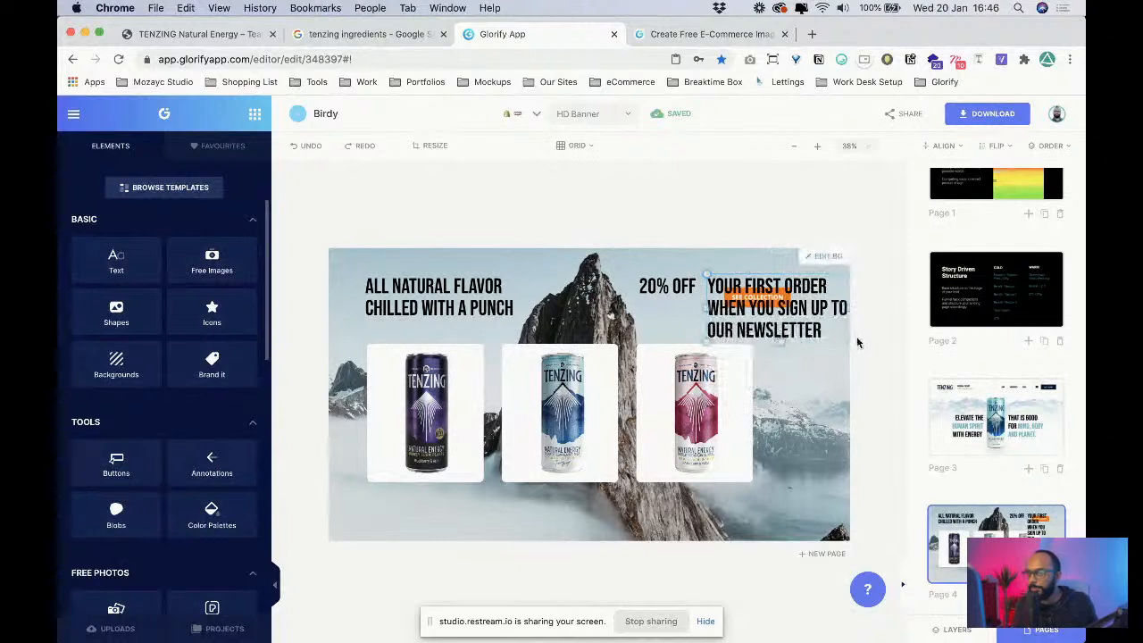
pyautogui.moveTo(708, 342); pyautogui.dragTo(810, 295)
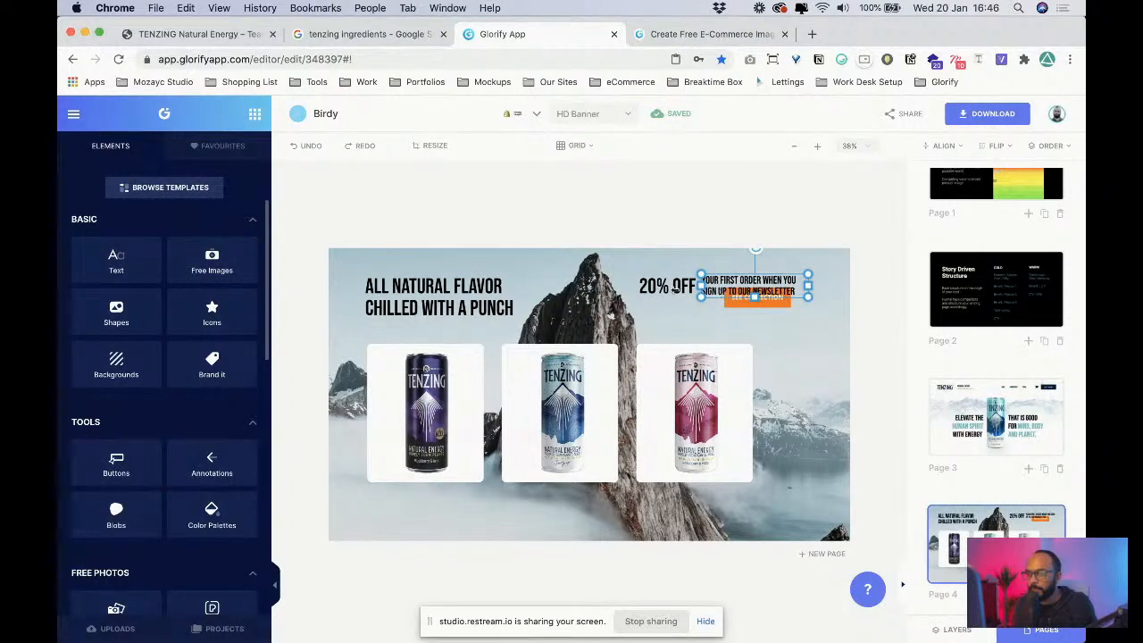
pyautogui.click(1041, 630)
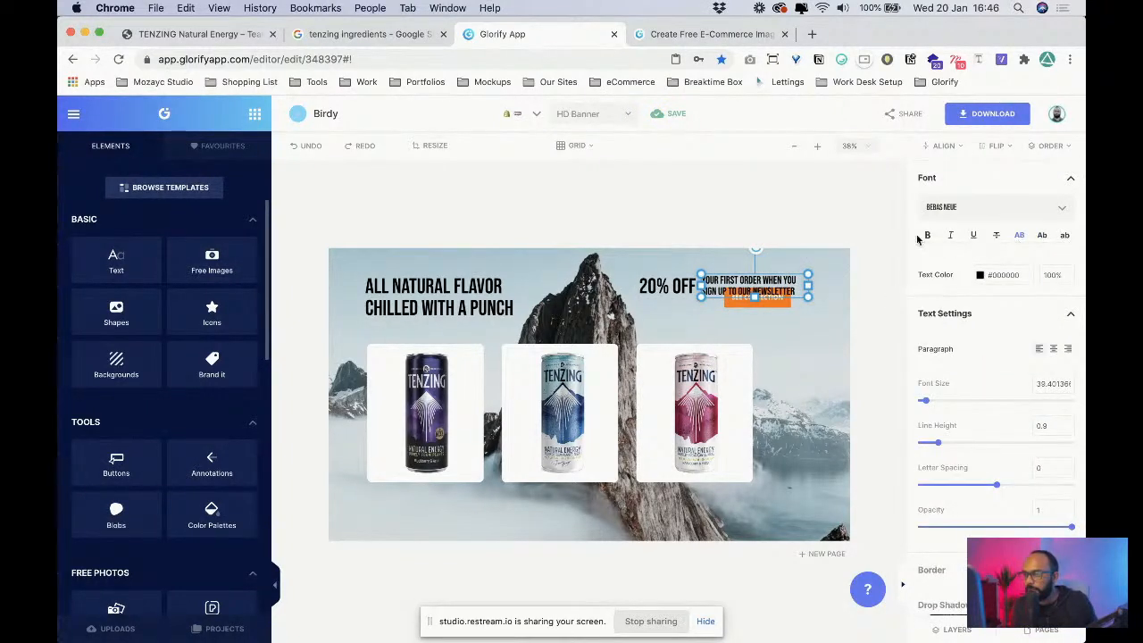
pyautogui.moveTo(740, 291); pyautogui.dragTo(748, 289)
# - Change the newsletter text's font to Roboto and shrink the text to a font size of about 22
pyautogui.click(949, 211)
pyautogui.write('beba')
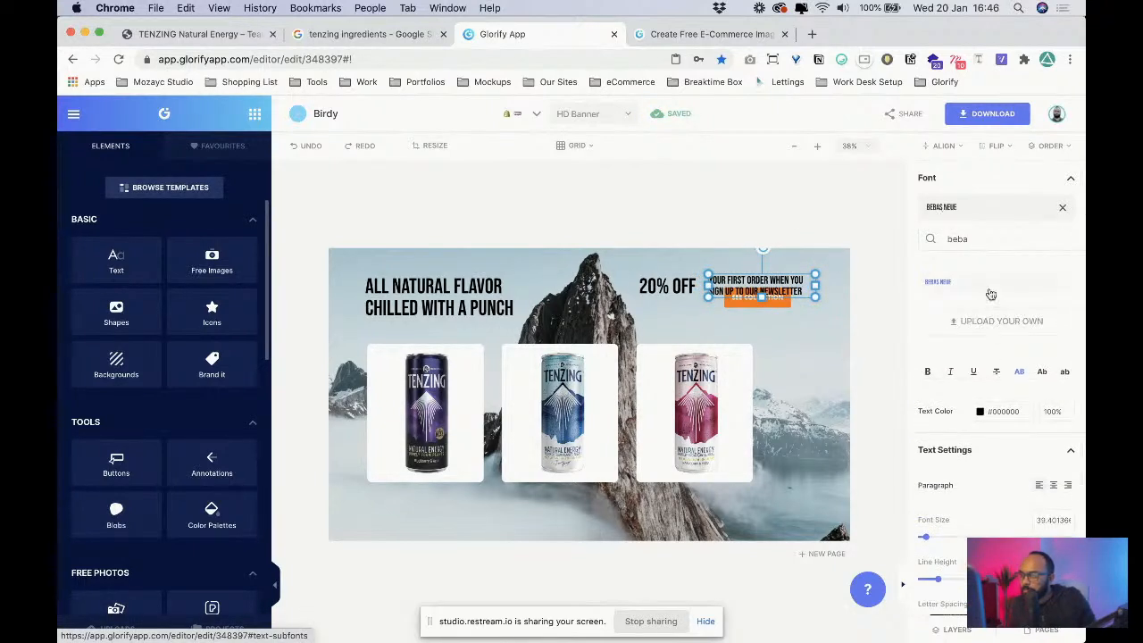
pyautogui.click(1060, 209)
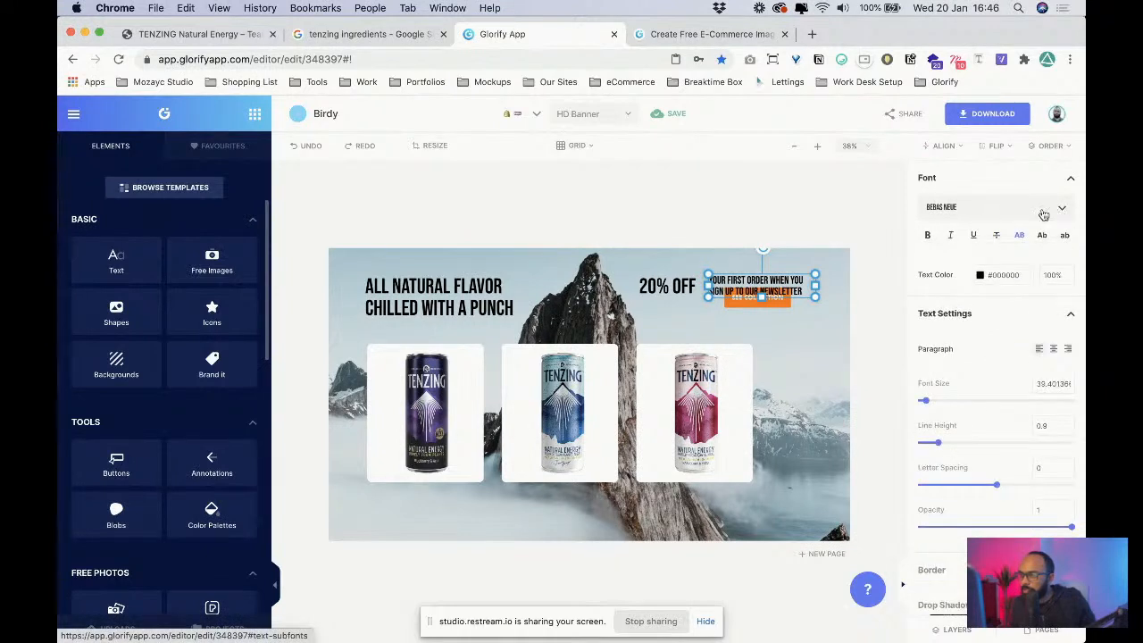
pyautogui.click(1064, 211)
pyautogui.scroll(-3, 979, 265)
pyautogui.scroll(2, 978, 259)
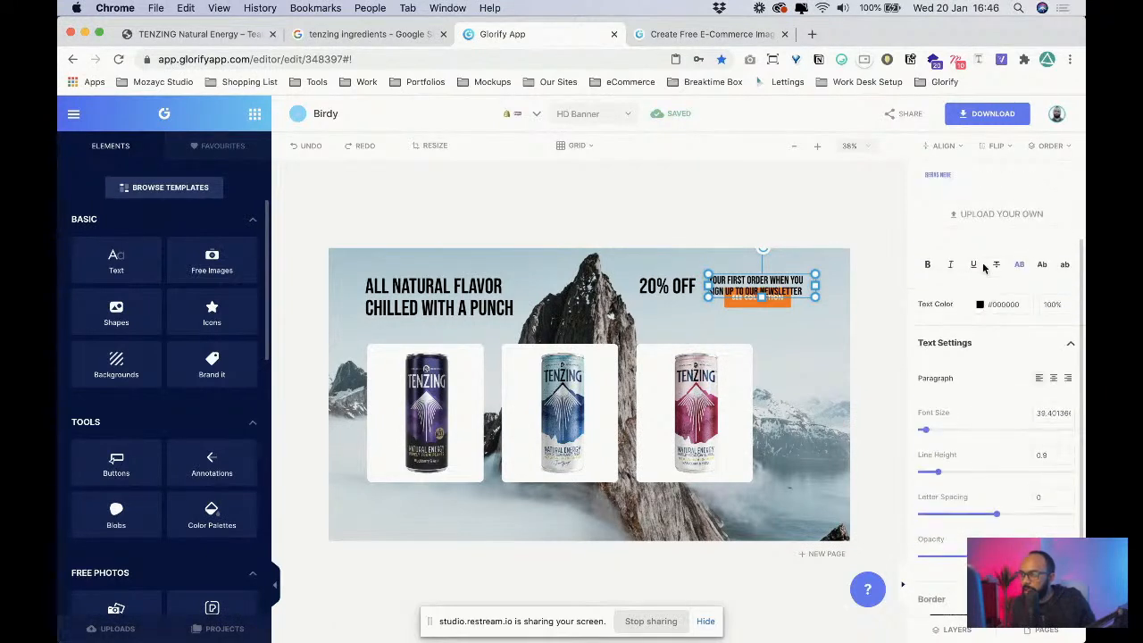
pyautogui.scroll(2, 978, 247)
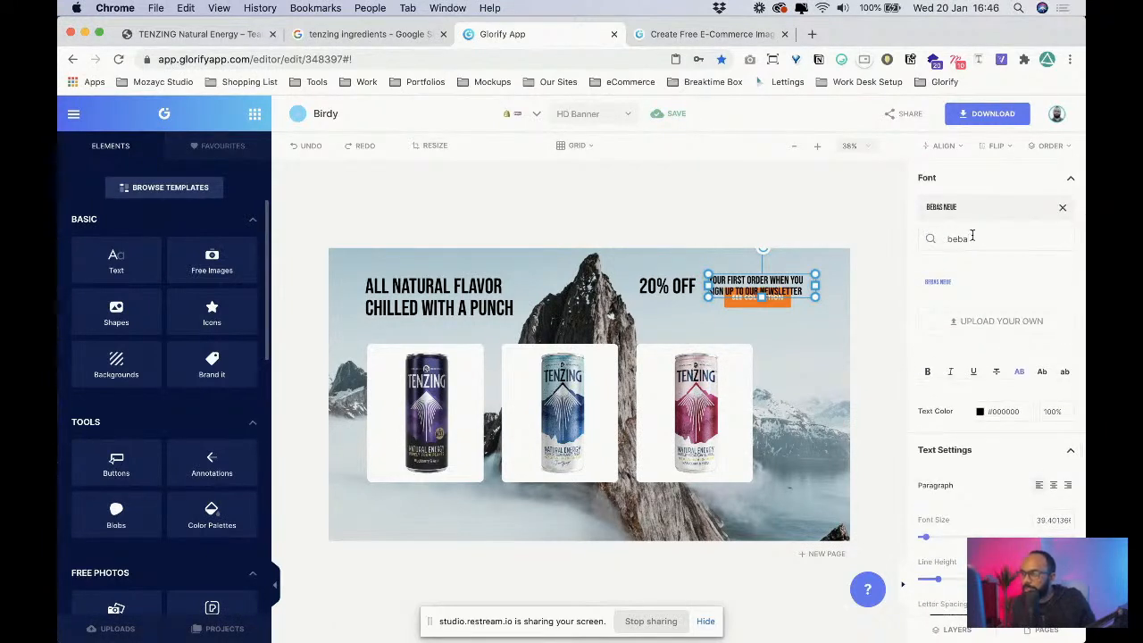
pyautogui.press('BackSpace')
pyautogui.press('BackSpace')
pyautogui.press('BackSpace')
pyautogui.press('BackSpace')
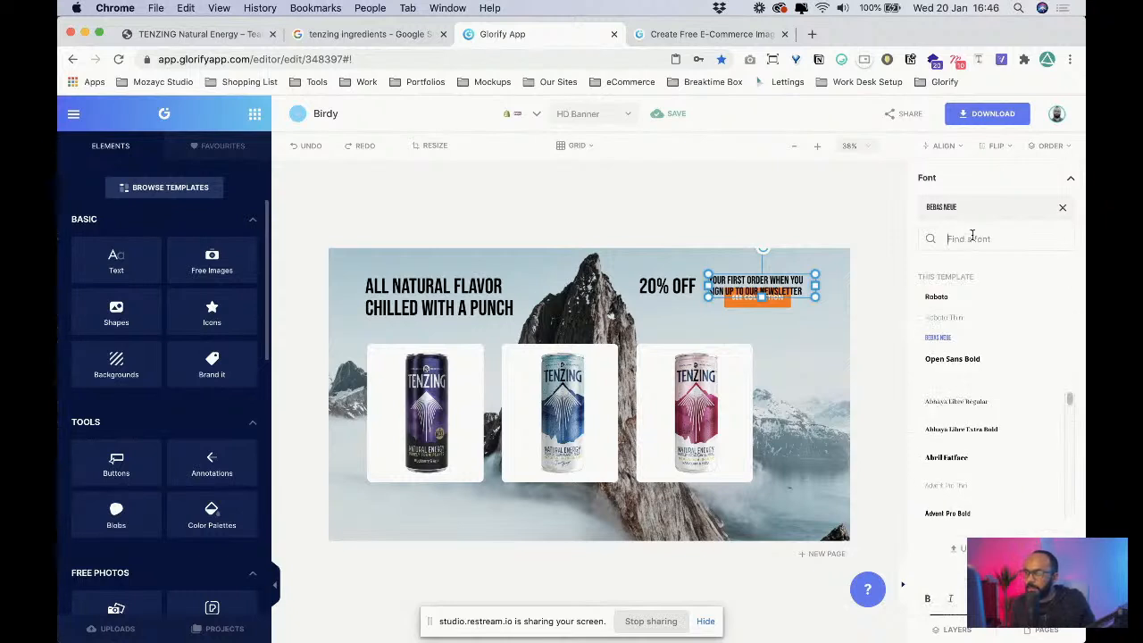
pyautogui.click(953, 307)
pyautogui.moveTo(815, 306); pyautogui.dragTo(790, 284)
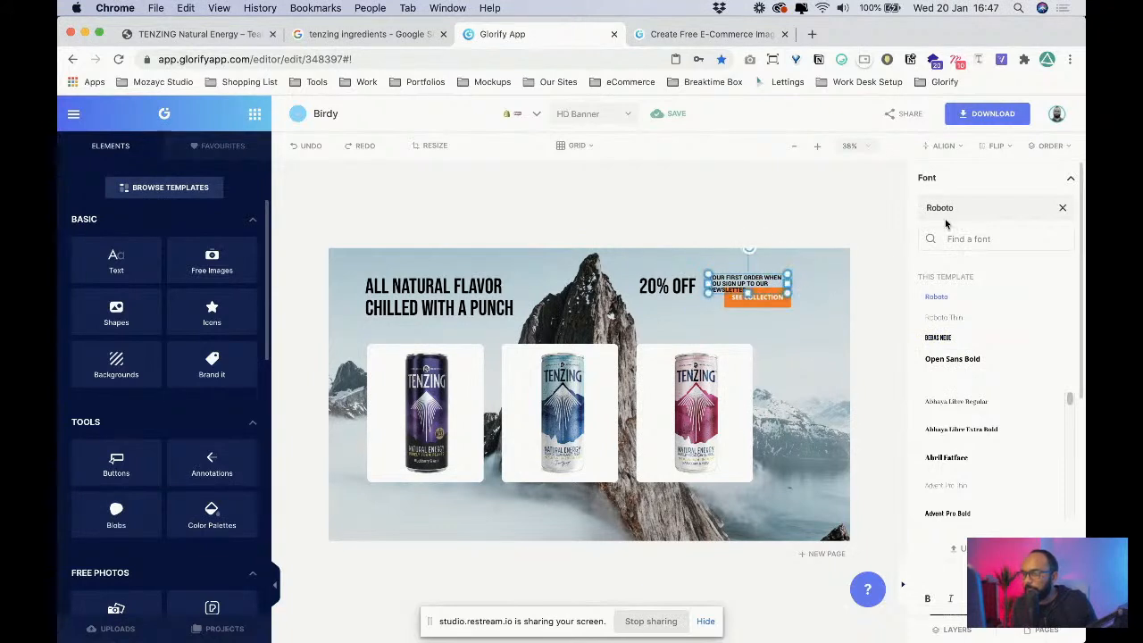
pyautogui.click(1029, 214)
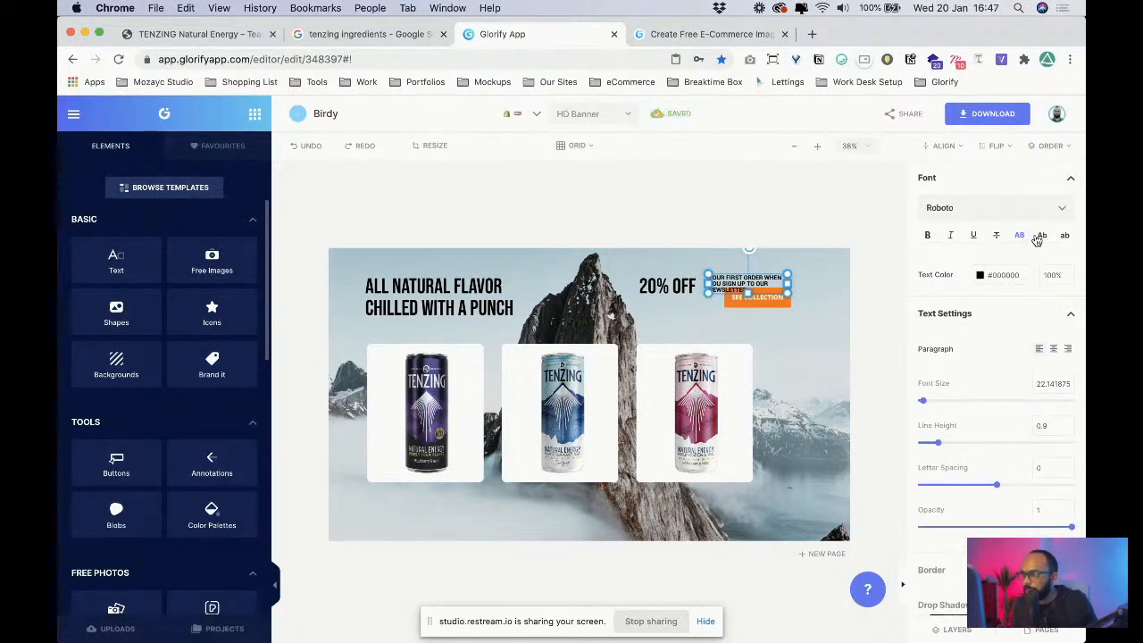
# - Switch the newsletter text to lowercase and align it beside the 20% OFF text
pyautogui.click(1039, 237)
pyautogui.click(1062, 238)
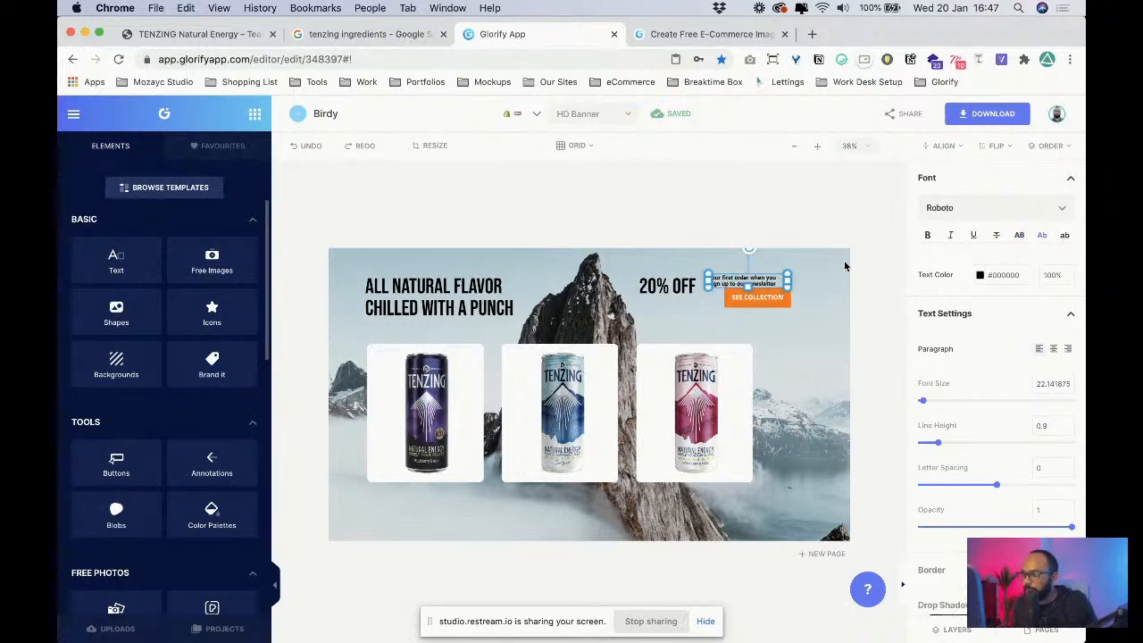
pyautogui.moveTo(736, 287)
pyautogui.mouseDown()
pyautogui.moveTo(747, 288)
pyautogui.moveTo(738, 296)
pyautogui.mouseUp()
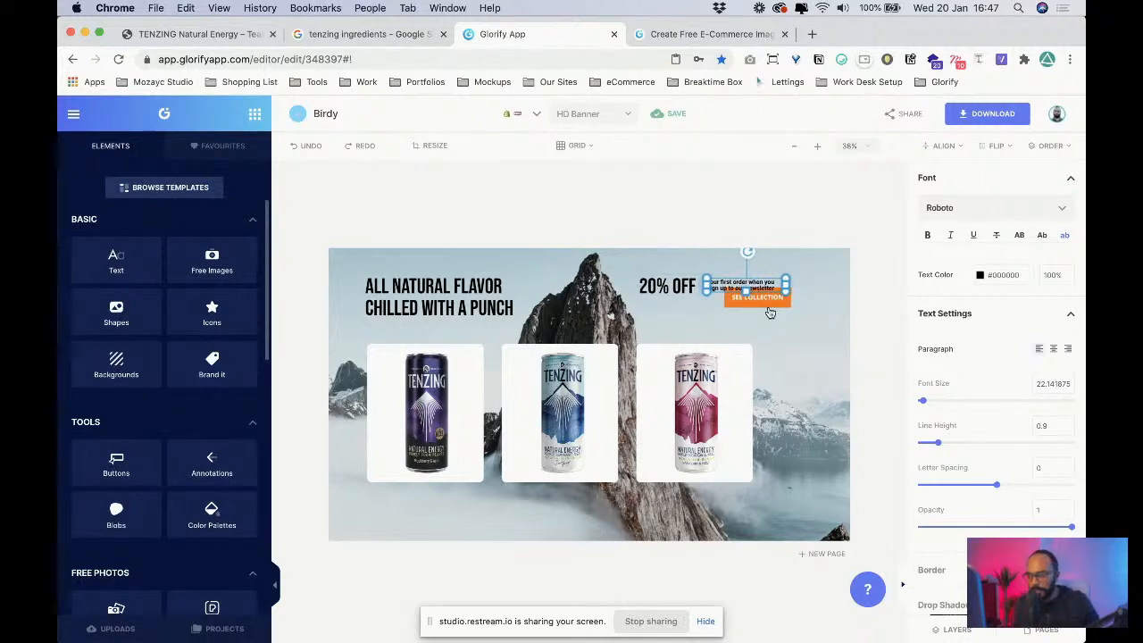
# - Move the SEE COLLECTION button directly beneath the newsletter text and set its fill color to black #000000
pyautogui.click(769, 302)
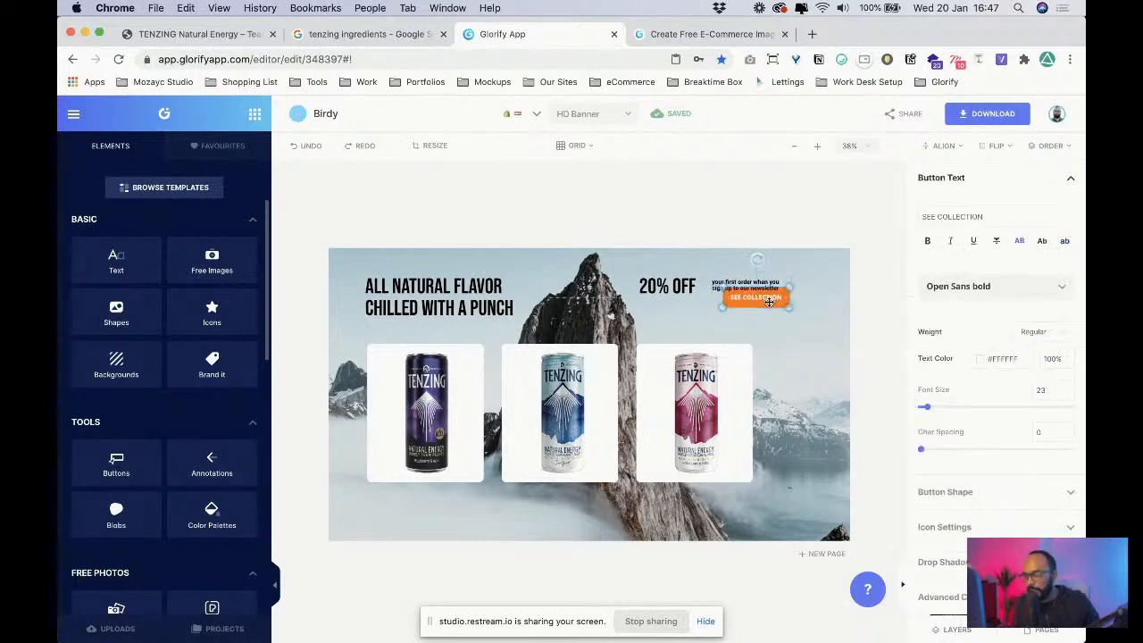
pyautogui.moveTo(769, 302)
pyautogui.mouseDown()
pyautogui.moveTo(685, 313)
pyautogui.moveTo(762, 308)
pyautogui.mouseUp()
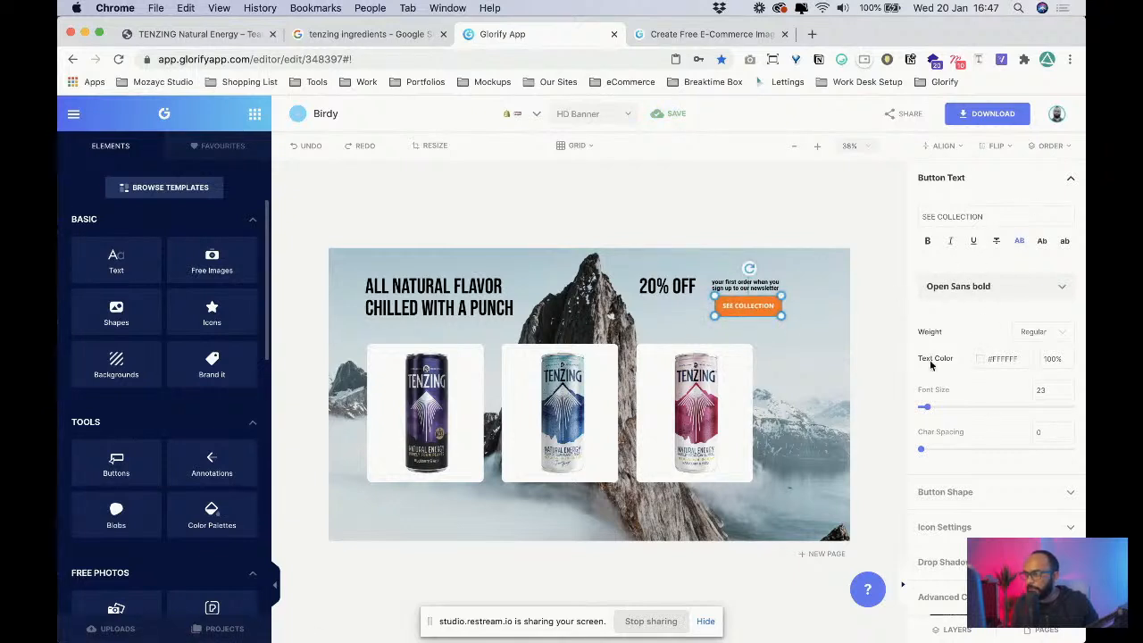
pyautogui.click(961, 492)
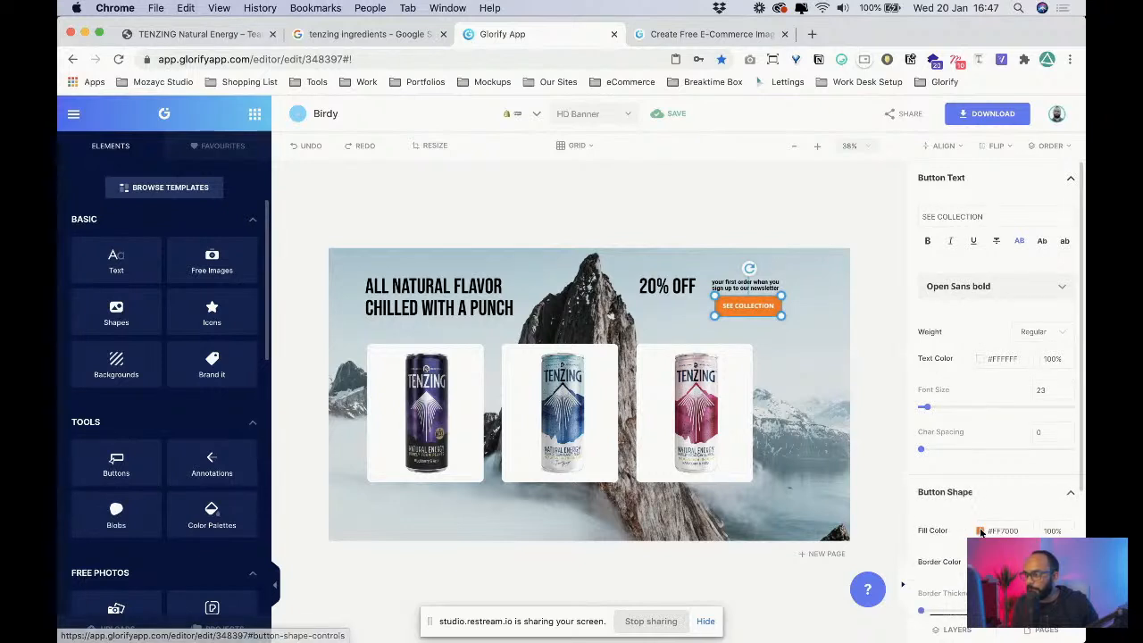
pyautogui.click(981, 530)
pyautogui.click(331, 431)
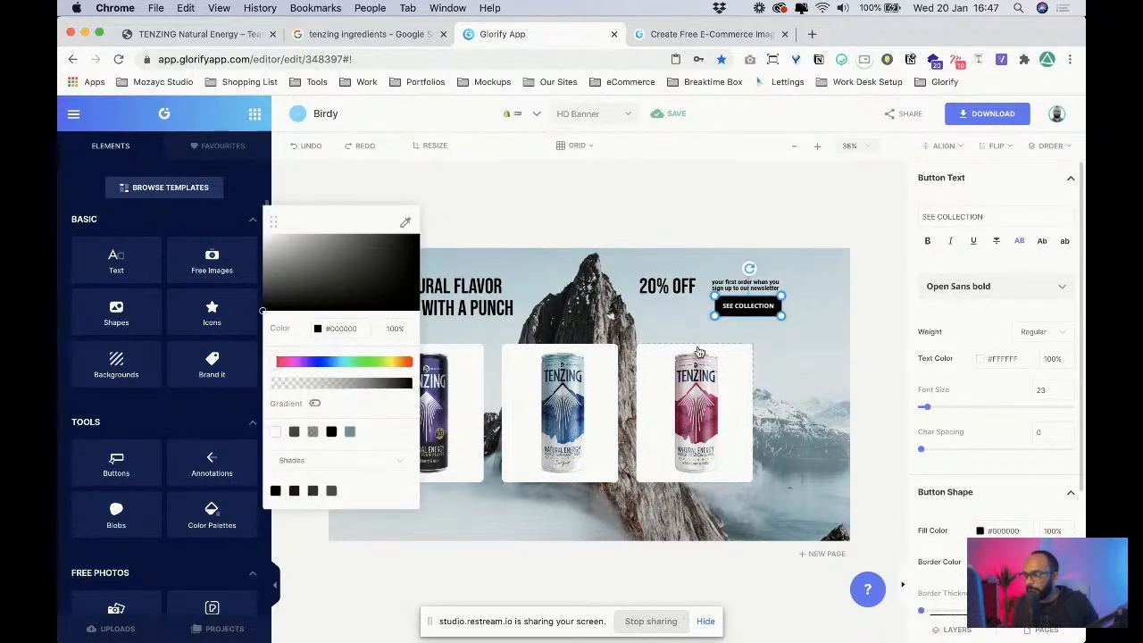
# - Change the black button's label to "SIGN UP"
pyautogui.click(1006, 210)
pyautogui.moveTo(1038, 223); pyautogui.dragTo(896, 208)
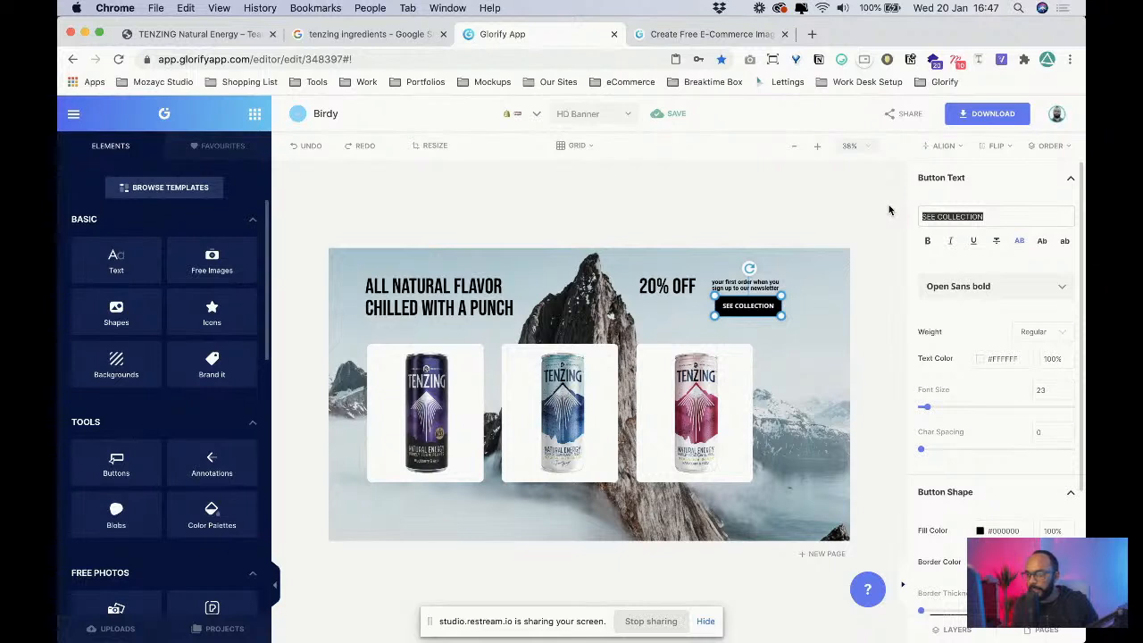
pyautogui.write('SIGN UP')
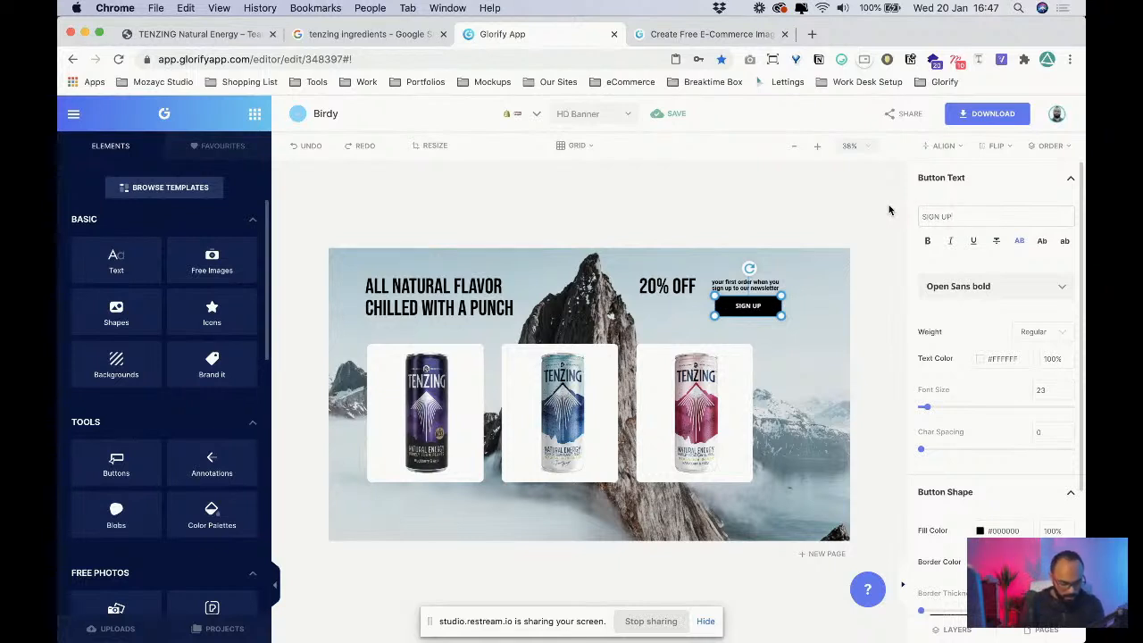
pyautogui.click(705, 308)
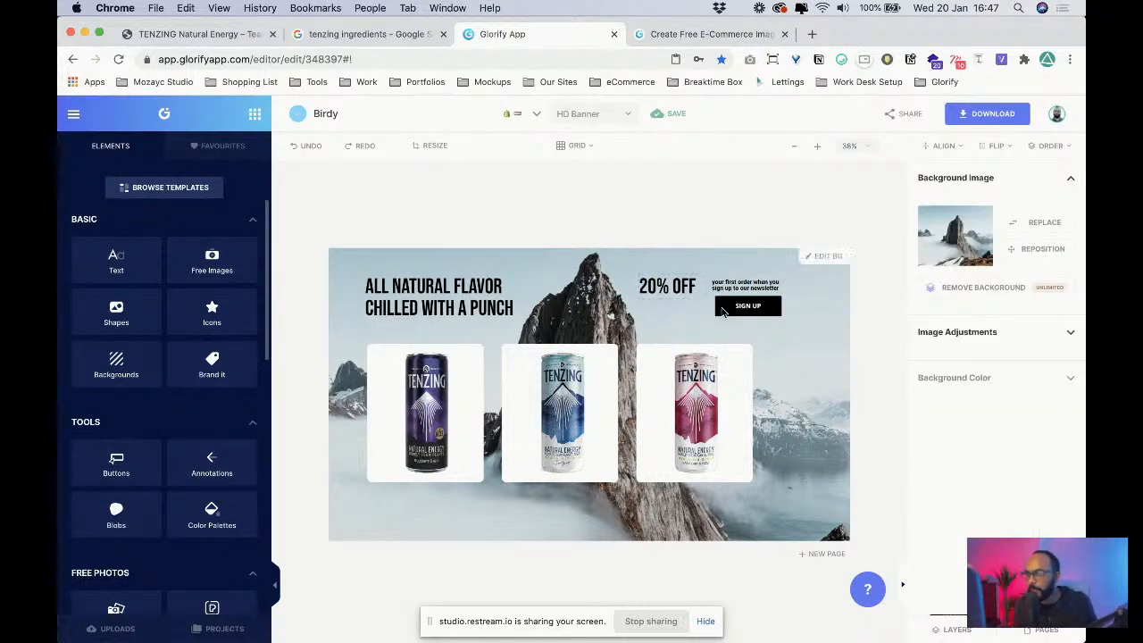
# - Add a basic rectangle shape and size it as a narrow input field beneath the 20% OFF text, reaching almost to the SIGN UP button
pyautogui.click(121, 305)
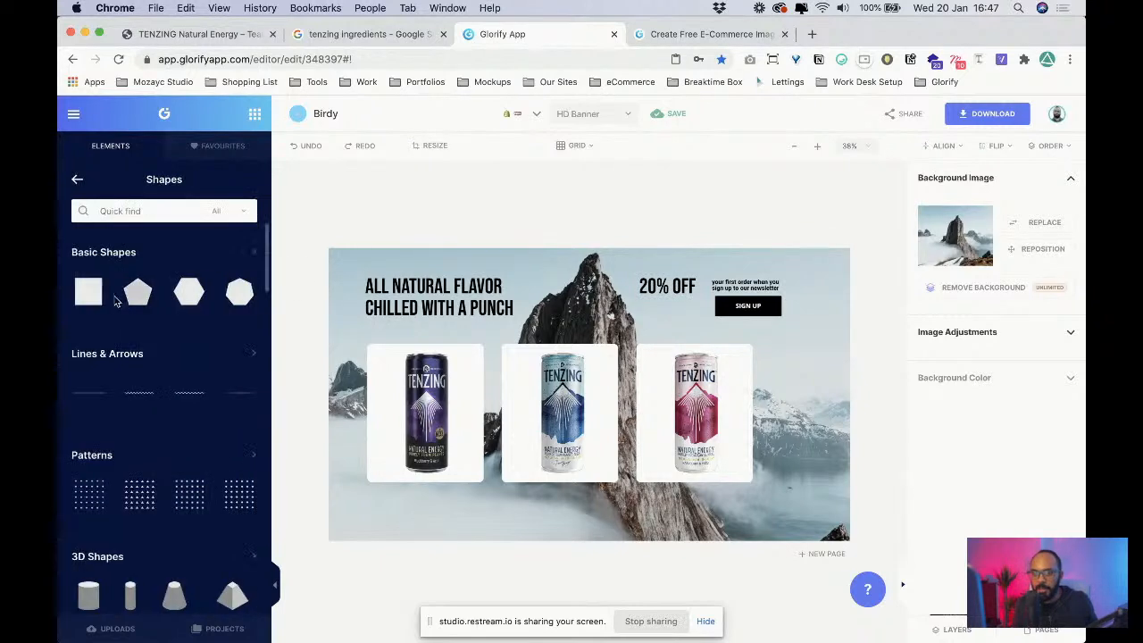
pyautogui.click(179, 302)
pyautogui.moveTo(485, 274); pyautogui.dragTo(493, 452)
pyautogui.moveTo(590, 483); pyautogui.dragTo(668, 307)
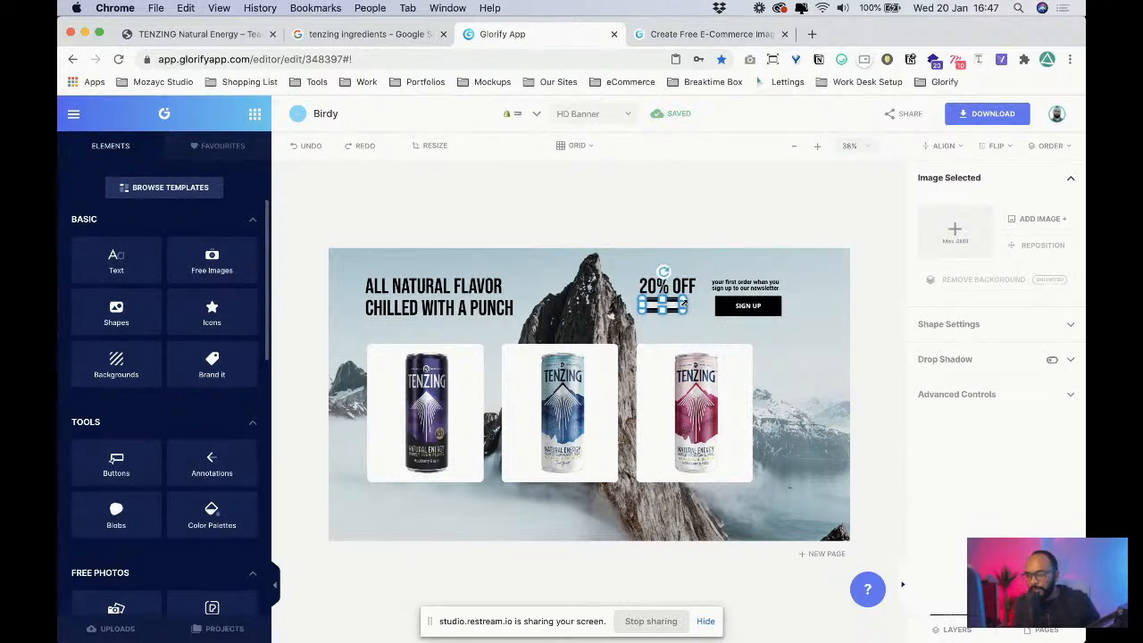
pyautogui.moveTo(683, 305); pyautogui.dragTo(708, 306)
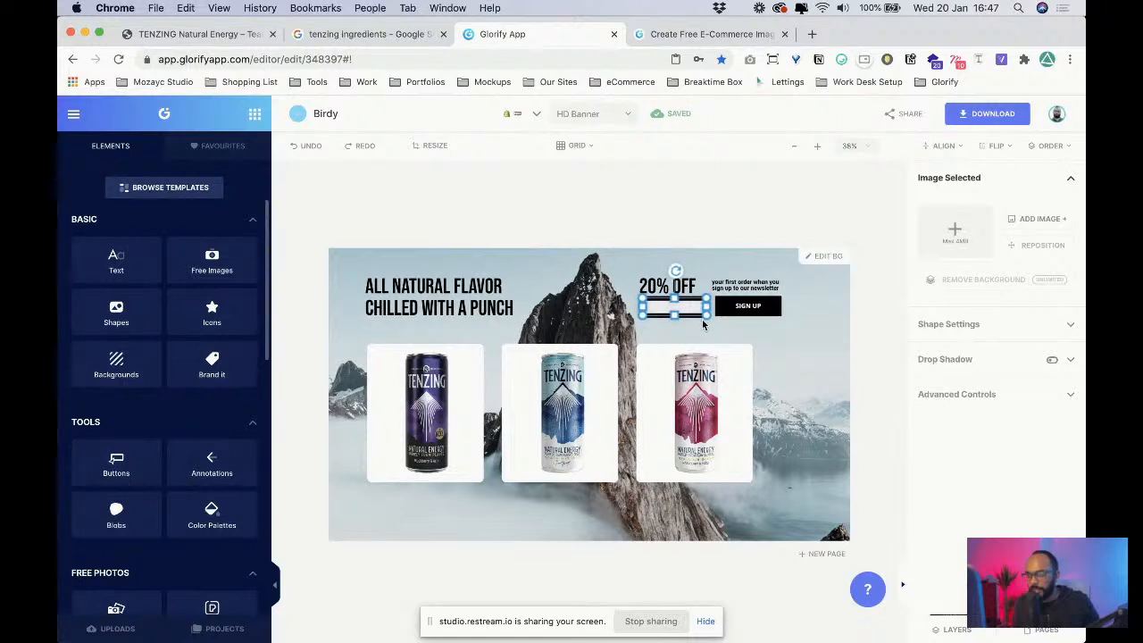
# - Set the input field rectangle's border thickness to 0 and adjust its height to match the SIGN UP button
pyautogui.click(941, 326)
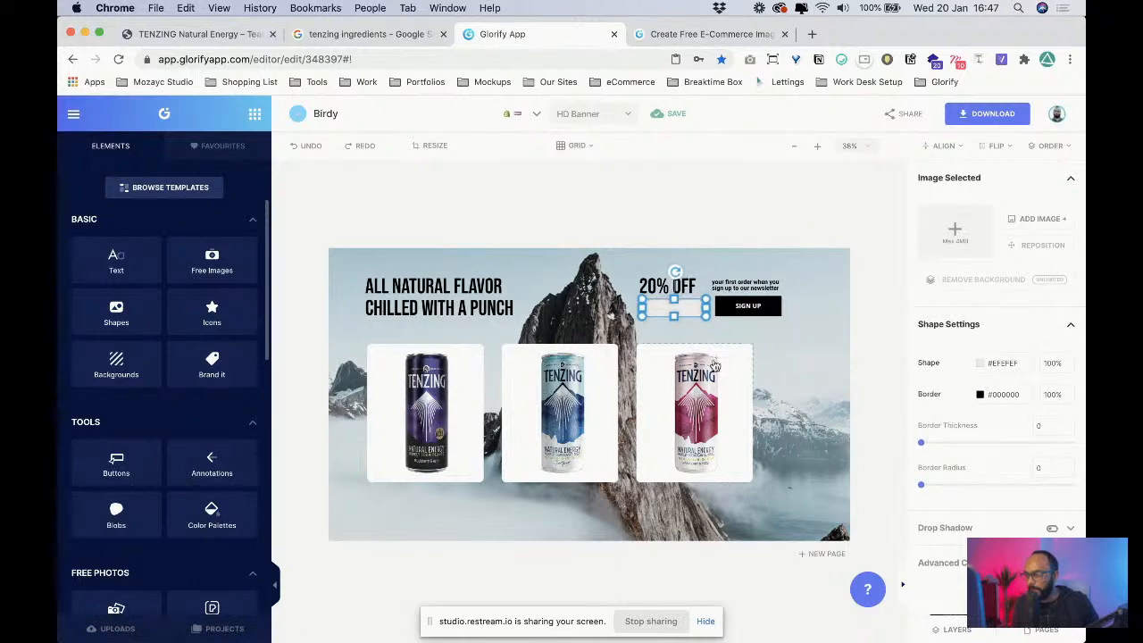
pyautogui.click(686, 312)
pyautogui.click(686, 312)
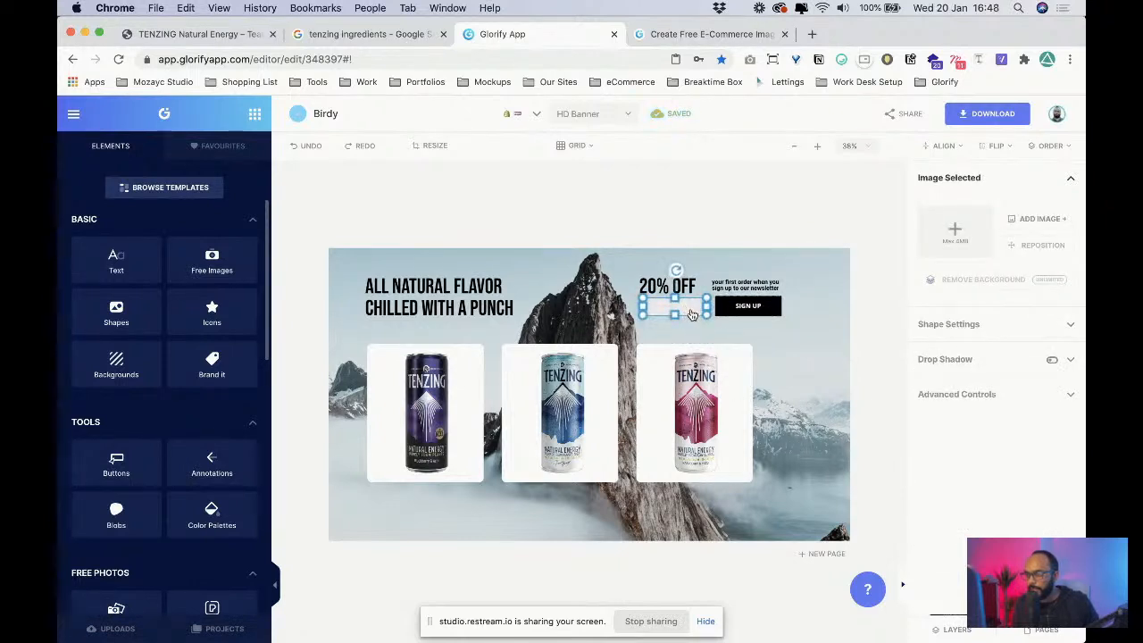
pyautogui.moveTo(675, 315); pyautogui.dragTo(675, 318)
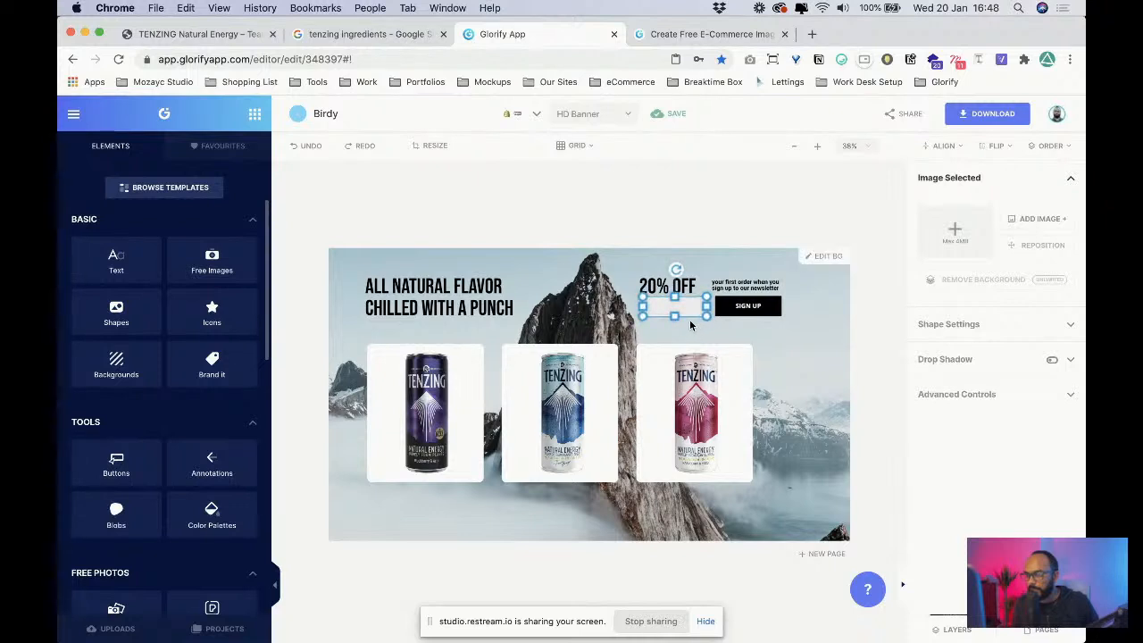
pyautogui.moveTo(675, 316); pyautogui.dragTo(676, 317)
pyautogui.click(707, 326)
pyautogui.click(636, 307)
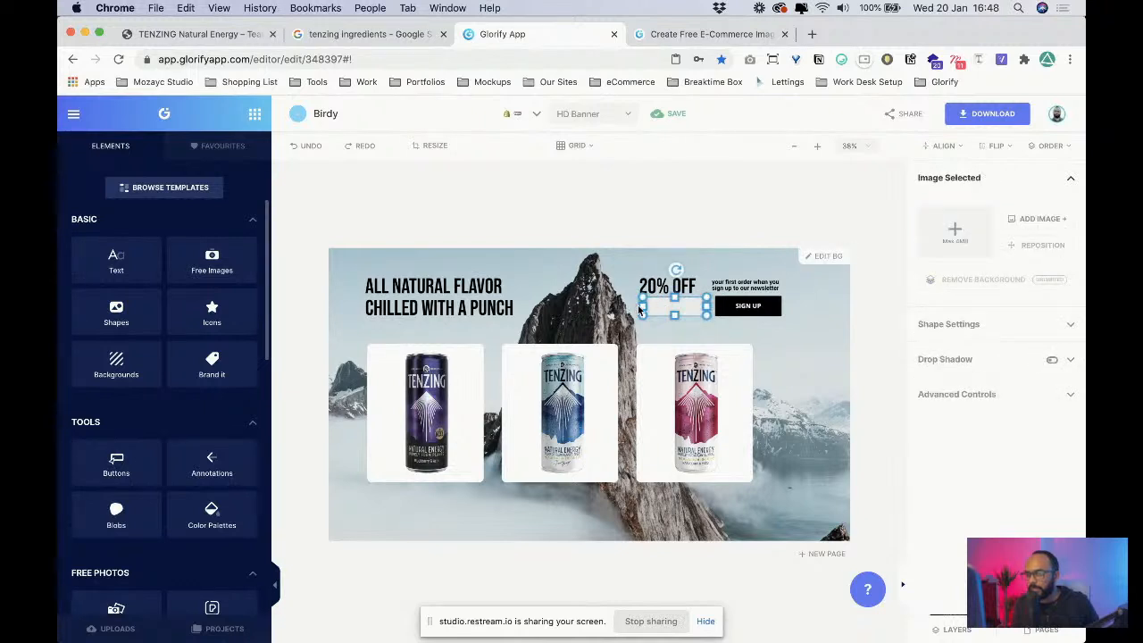
# - Stretch the input field rectangle so it starts flush with the 20% OFF text and reaches the SIGN UP button
pyautogui.moveTo(640, 309); pyautogui.dragTo(635, 309)
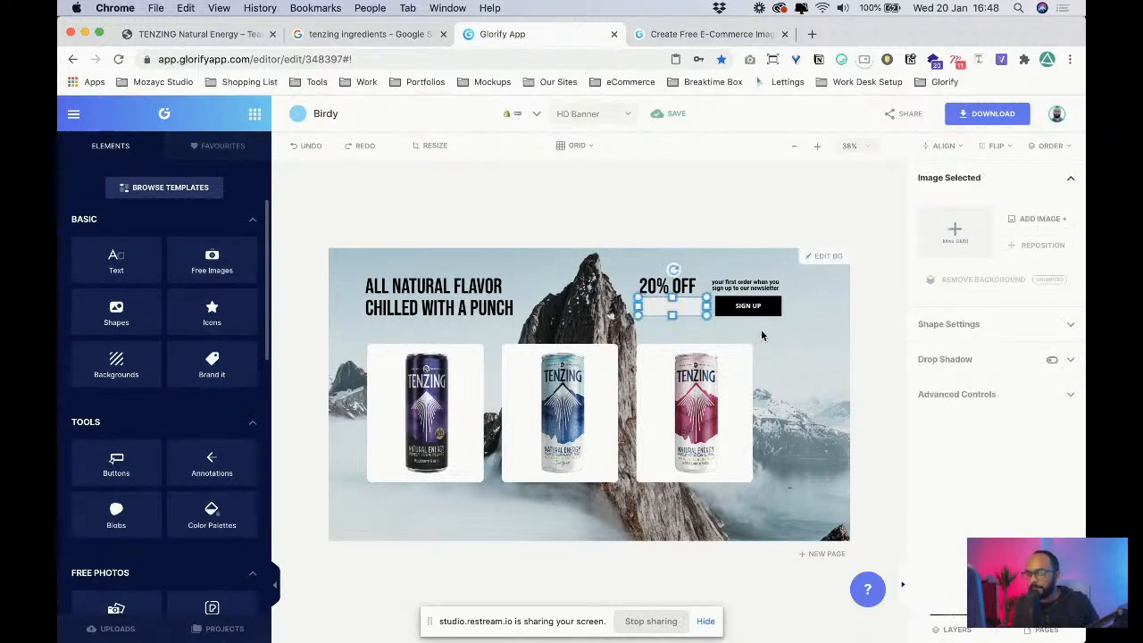
pyautogui.click(718, 336)
pyautogui.click(702, 311)
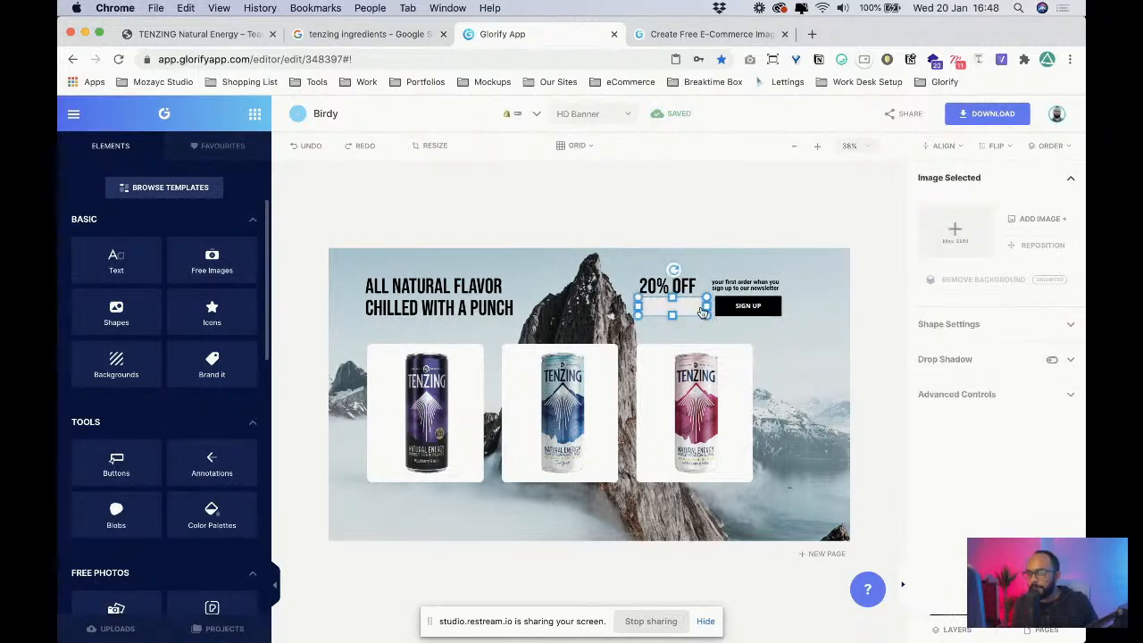
pyautogui.moveTo(702, 311); pyautogui.dragTo(713, 306)
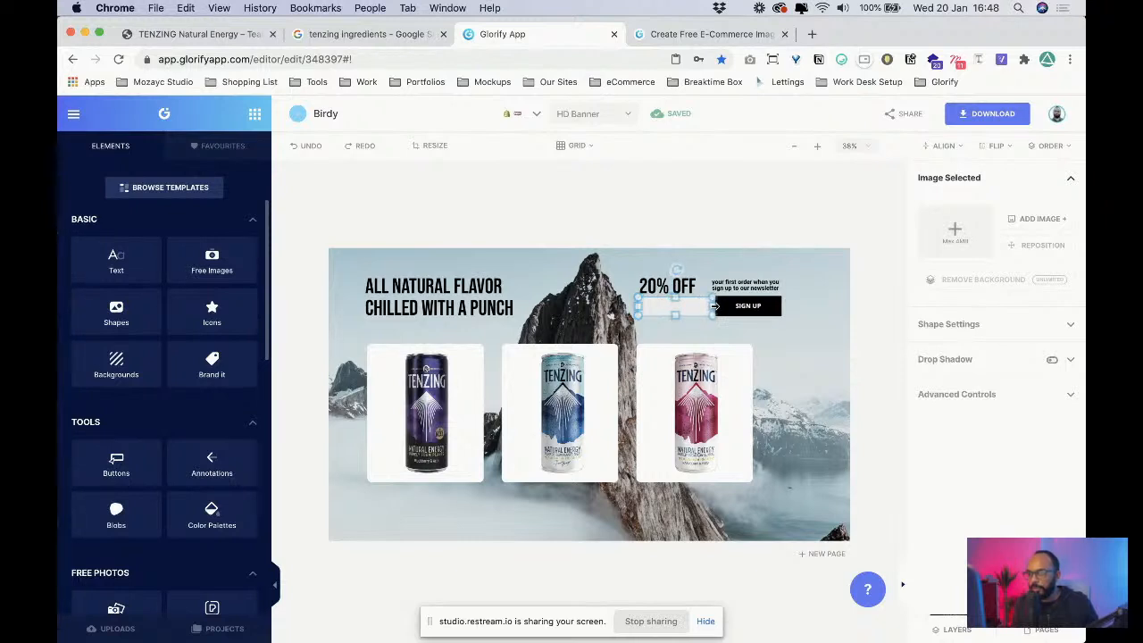
pyautogui.click(757, 334)
pyautogui.click(694, 311)
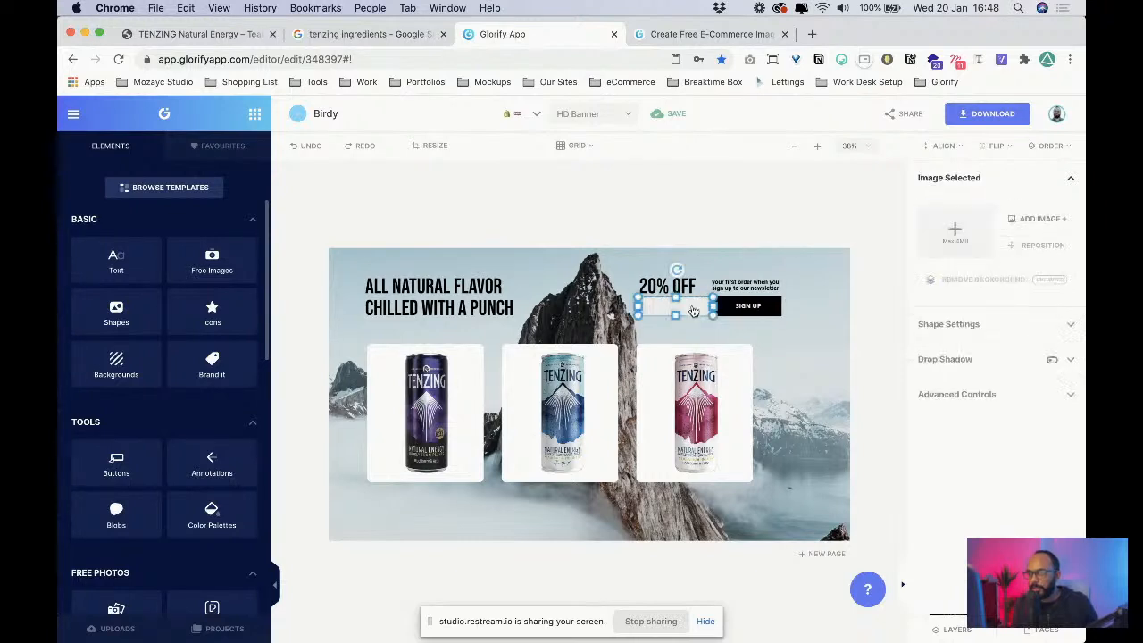
pyautogui.click(761, 327)
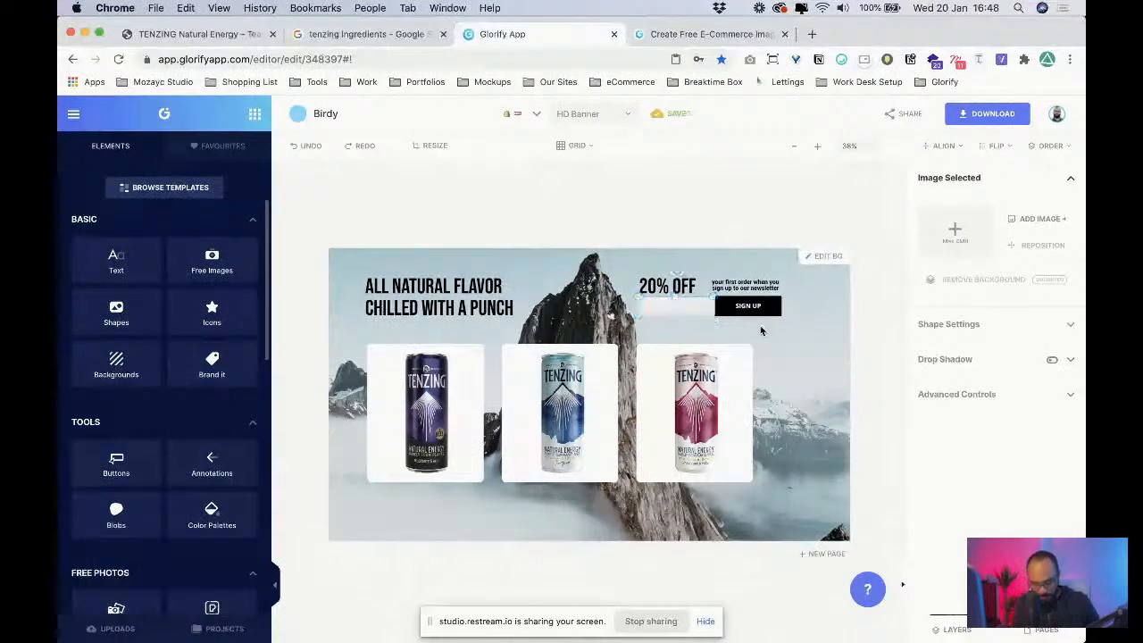
pyautogui.click(706, 309)
pyautogui.click(768, 330)
# - Add a drop shadow to the input field with vertical distance 16, horizontal distance -20 and a strongly reduced opacity
pyautogui.click(696, 311)
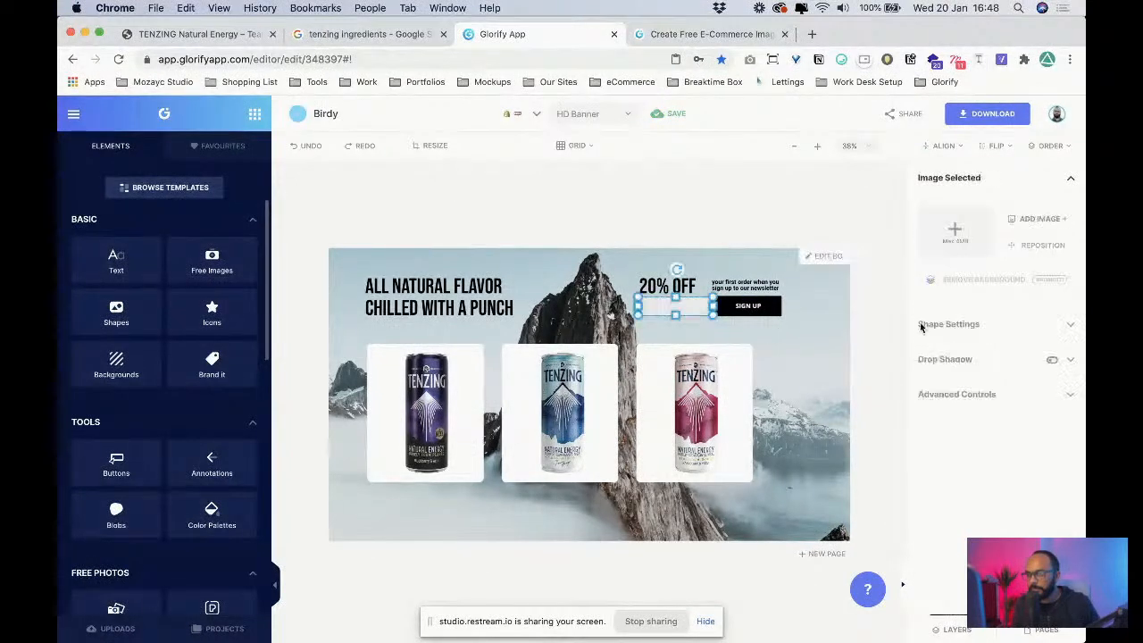
pyautogui.click(1052, 360)
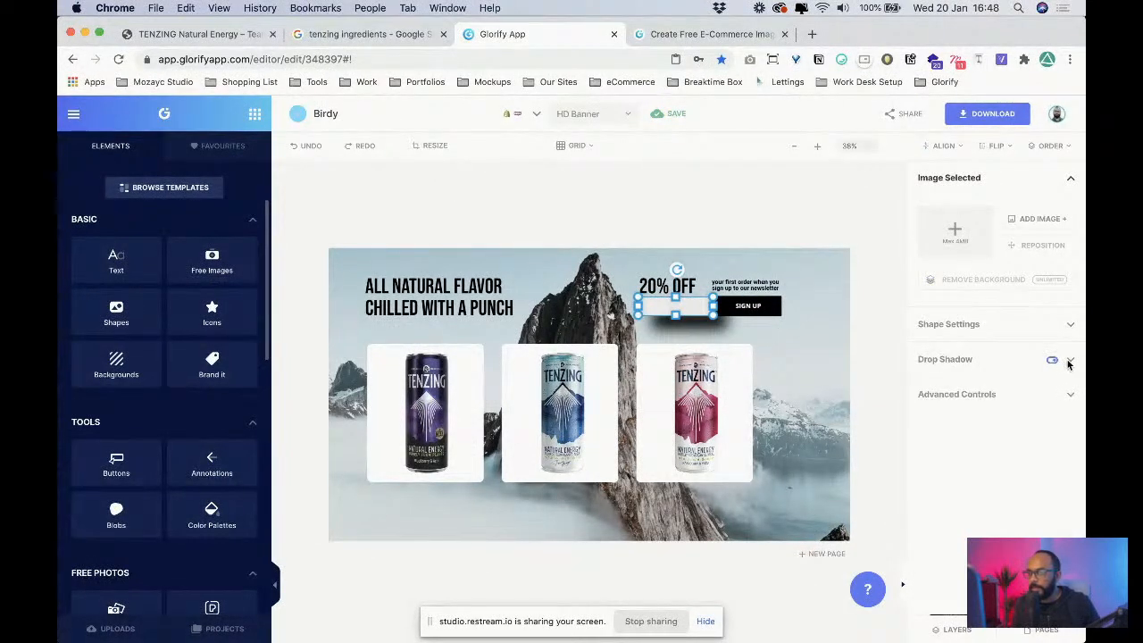
pyautogui.click(1070, 361)
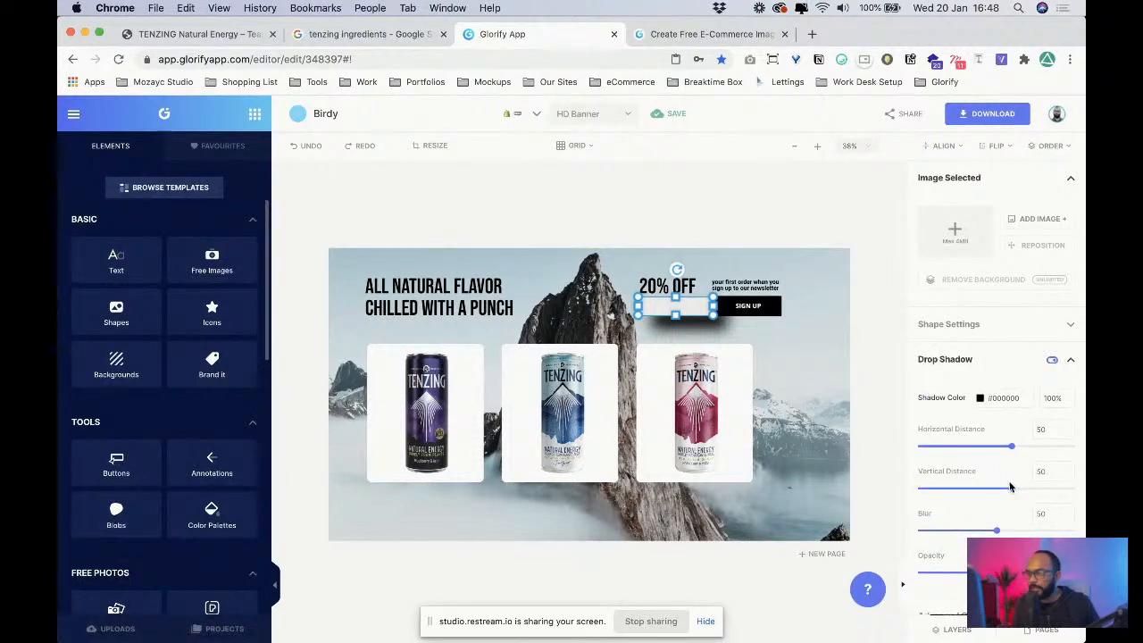
pyautogui.moveTo(1012, 488); pyautogui.dragTo(1002, 491)
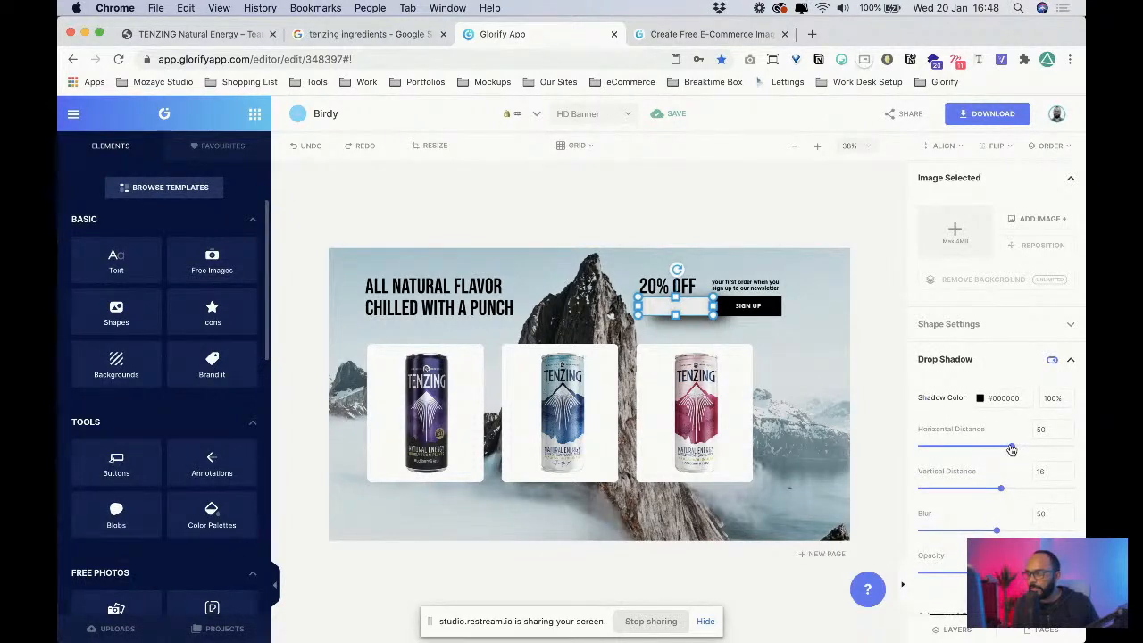
pyautogui.moveTo(1011, 450); pyautogui.dragTo(990, 446)
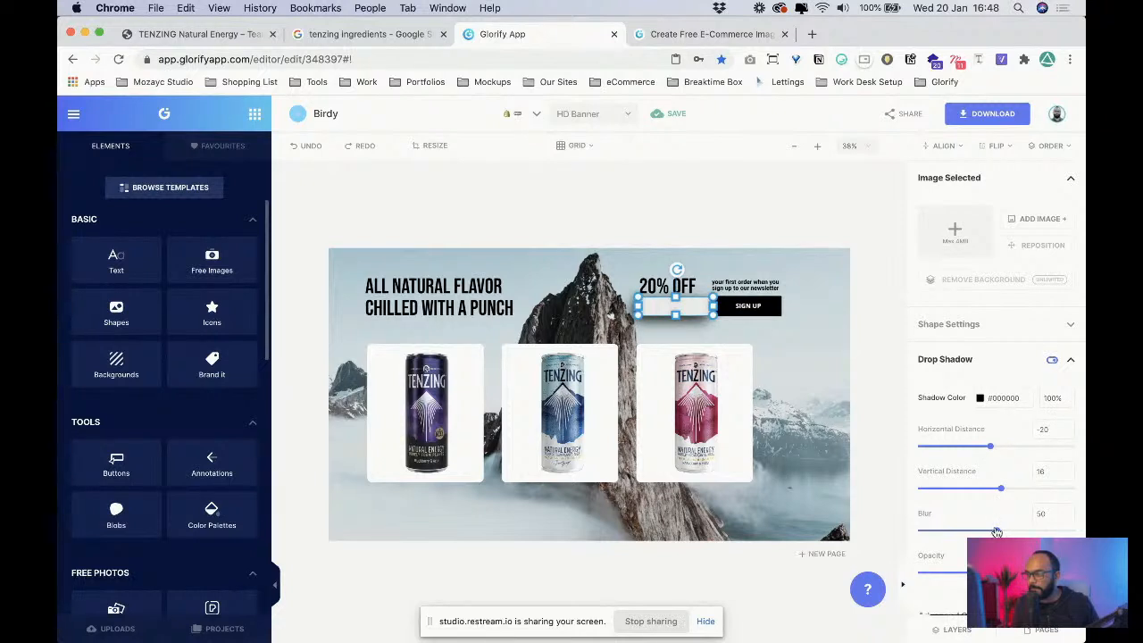
pyautogui.moveTo(1071, 573); pyautogui.dragTo(953, 576)
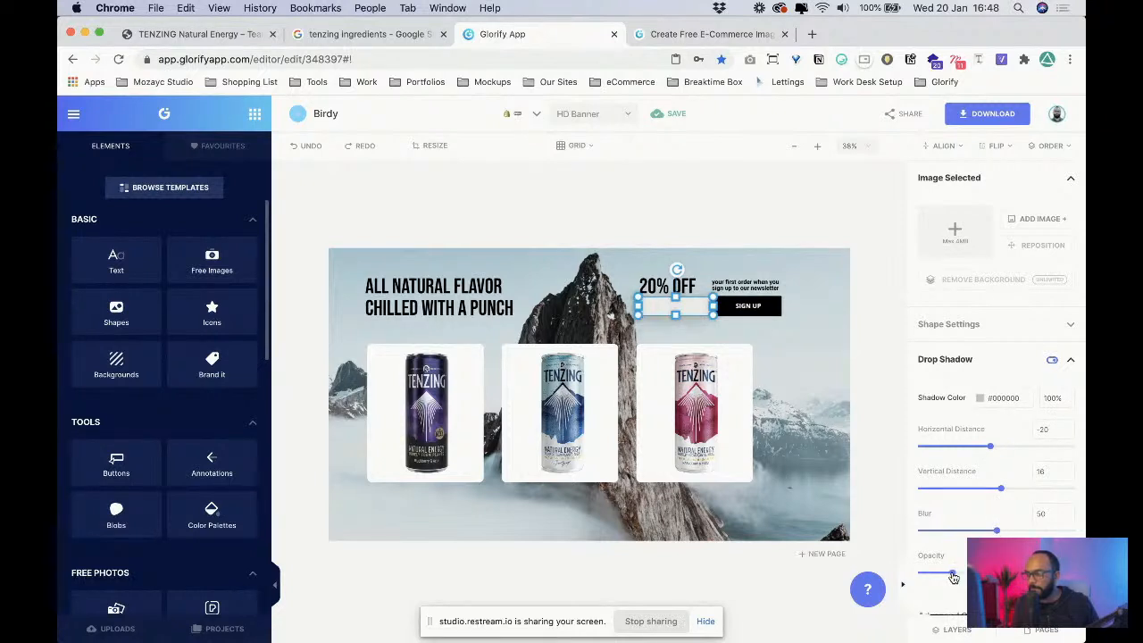
# - Set the input field rectangle's shape color to white
pyautogui.click(980, 398)
pyautogui.click(977, 325)
pyautogui.click(981, 363)
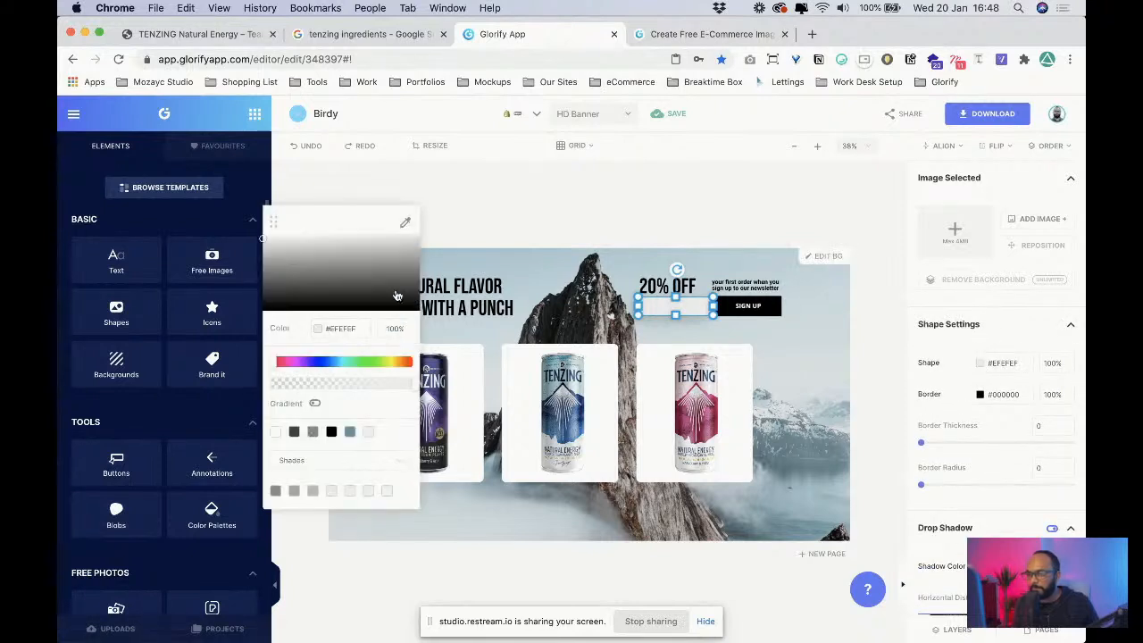
pyautogui.moveTo(397, 295); pyautogui.dragTo(145, 172)
pyautogui.click(707, 263)
# - Move the newsletter text closer to 20% OFF, and nudge both texts slightly up from the form
pyautogui.click(723, 285)
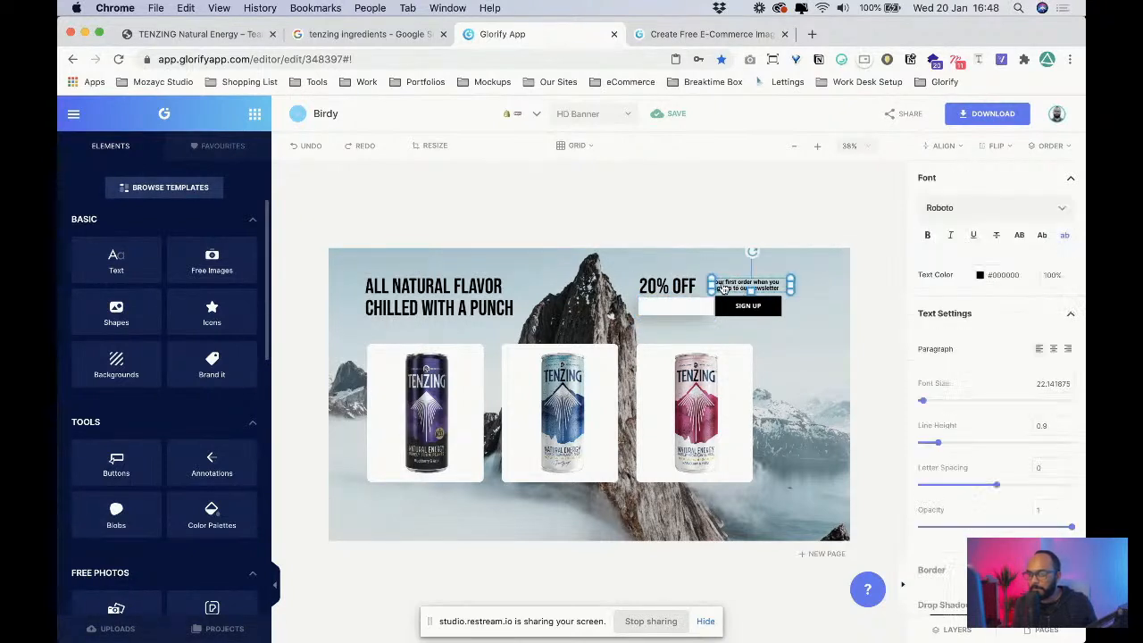
pyautogui.click(820, 287)
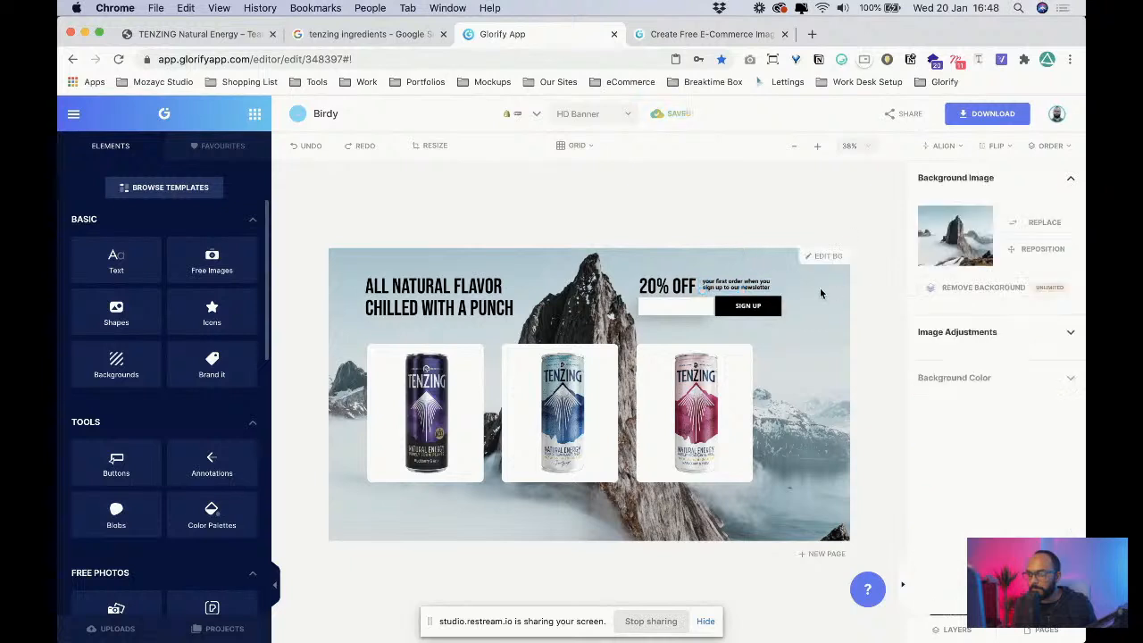
pyautogui.click(756, 289)
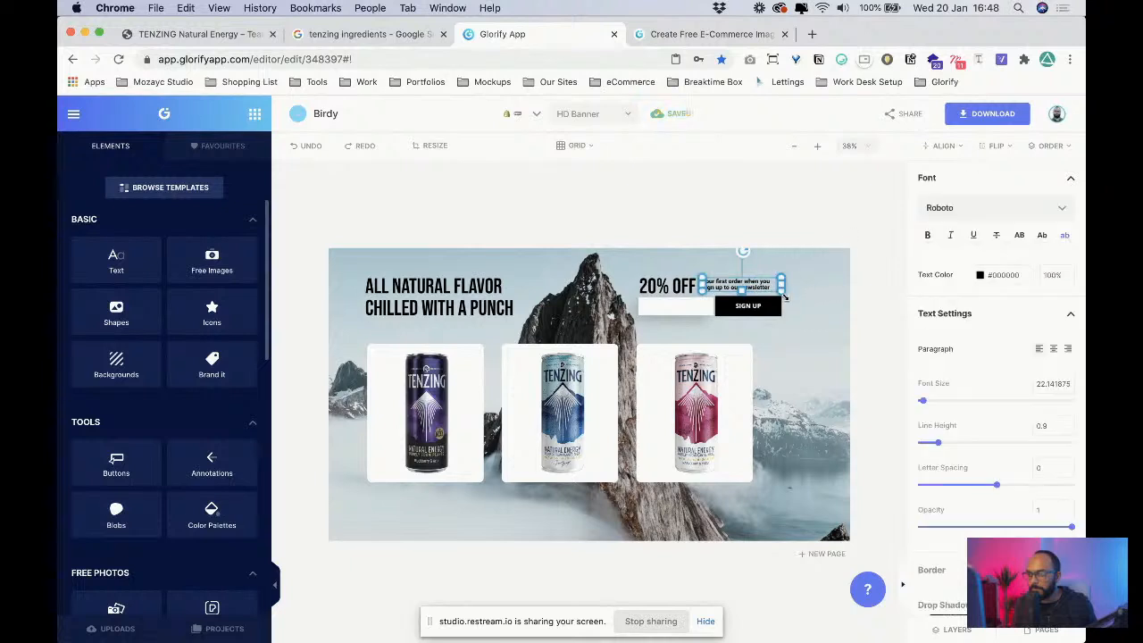
pyautogui.click(680, 287)
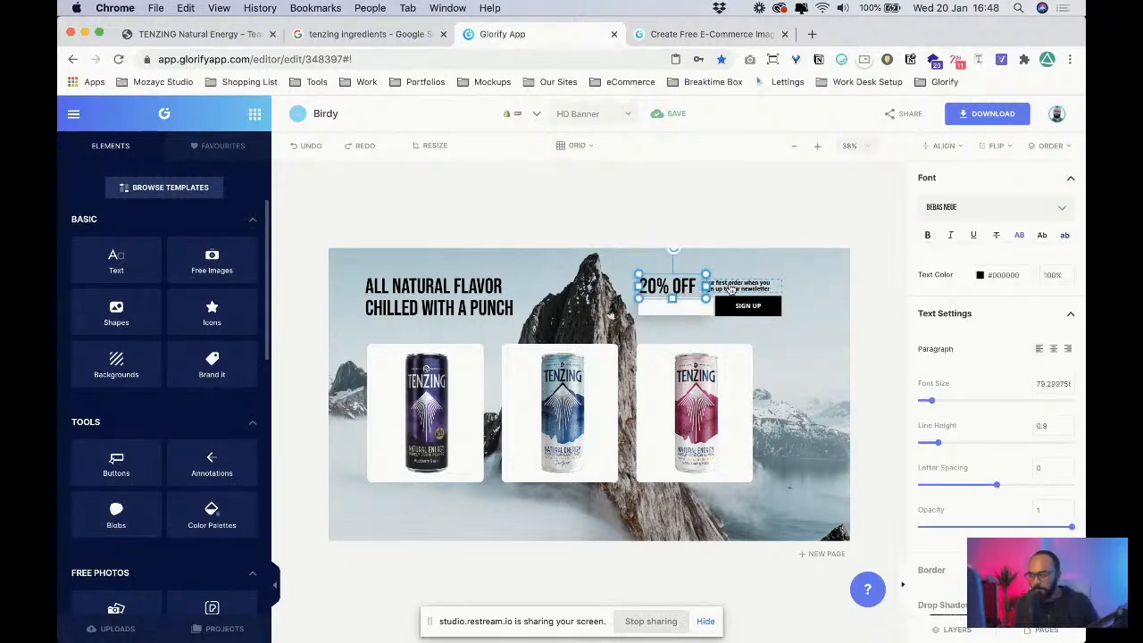
pyautogui.keyDown('shift'); pyautogui.click(730, 289); pyautogui.keyUp('shift')
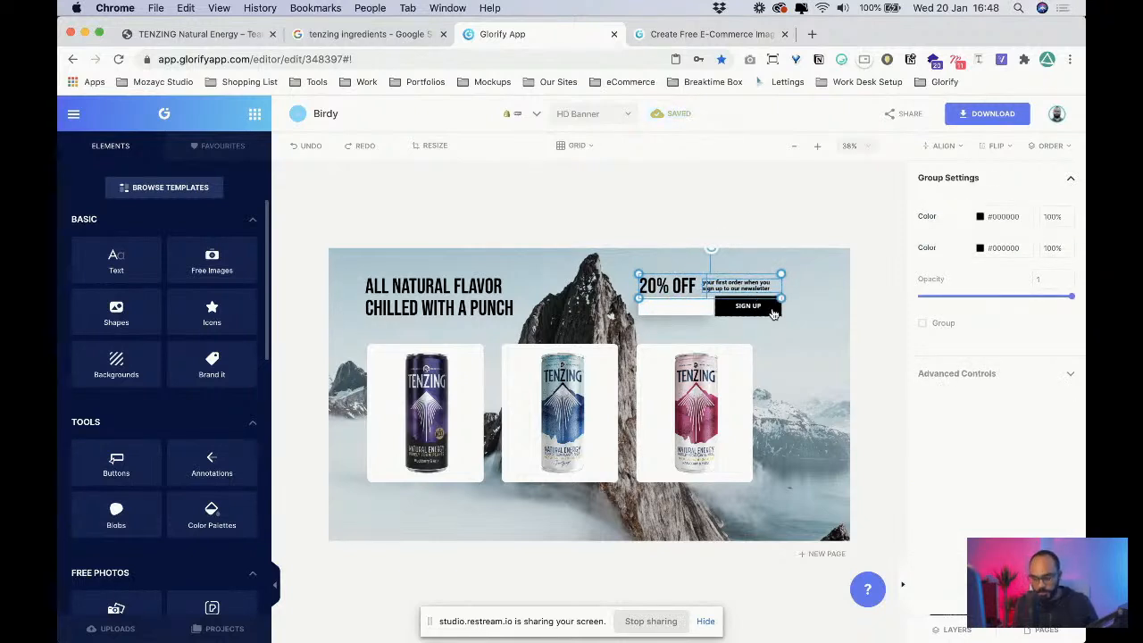
pyautogui.click(818, 307)
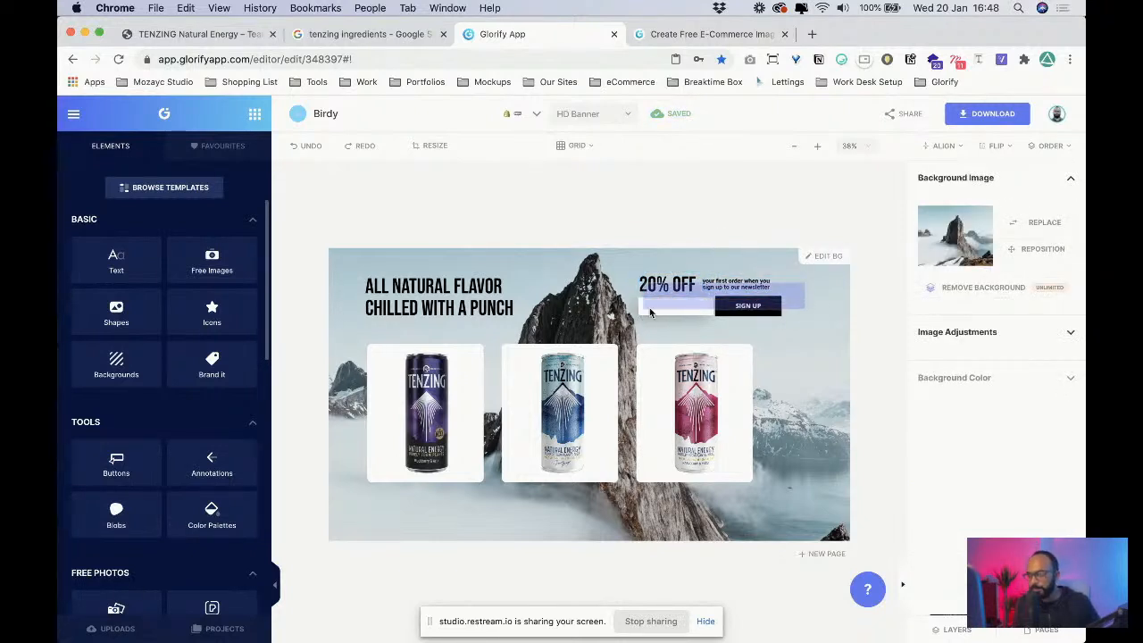
# - Nudge the SIGN UP button slightly away from the input field to leave a thin gap
pyautogui.click(696, 313)
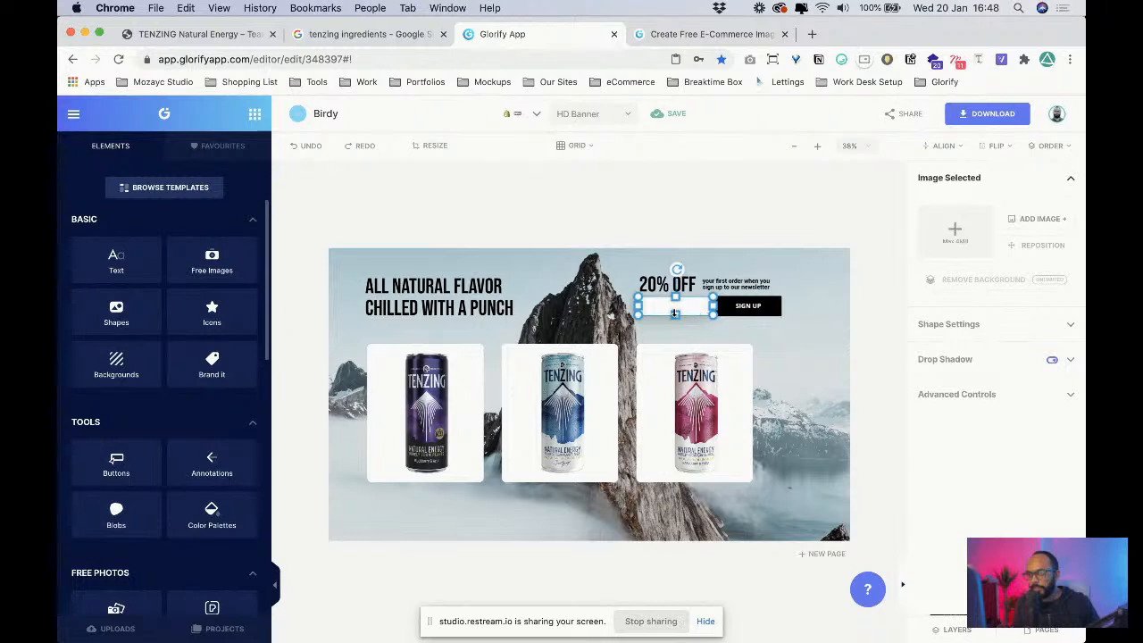
pyautogui.click(741, 337)
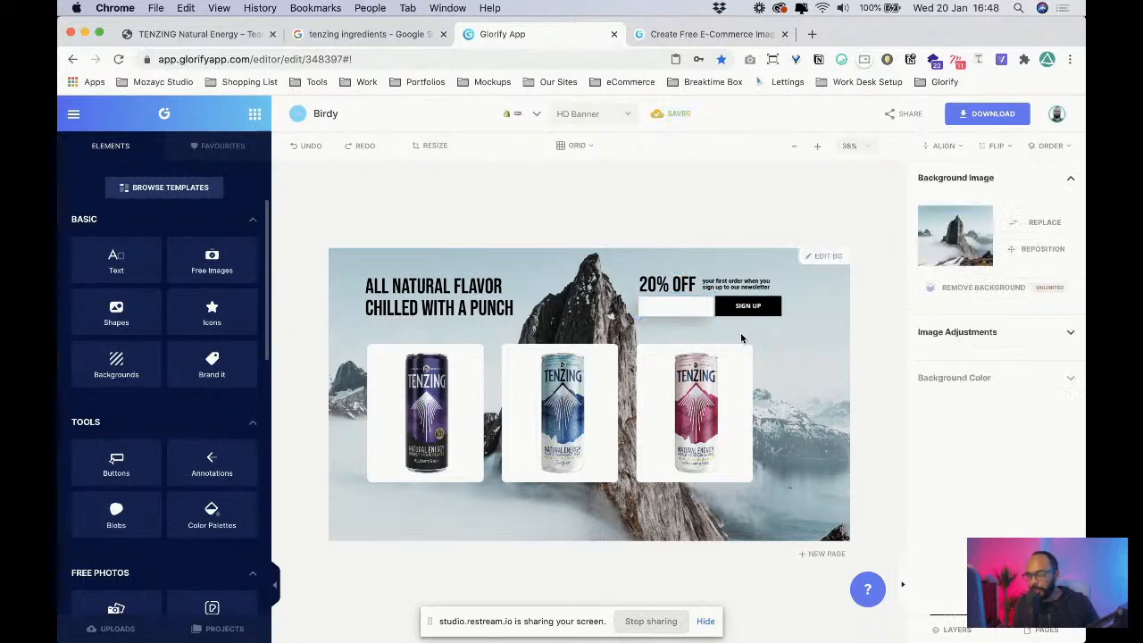
pyautogui.click(771, 307)
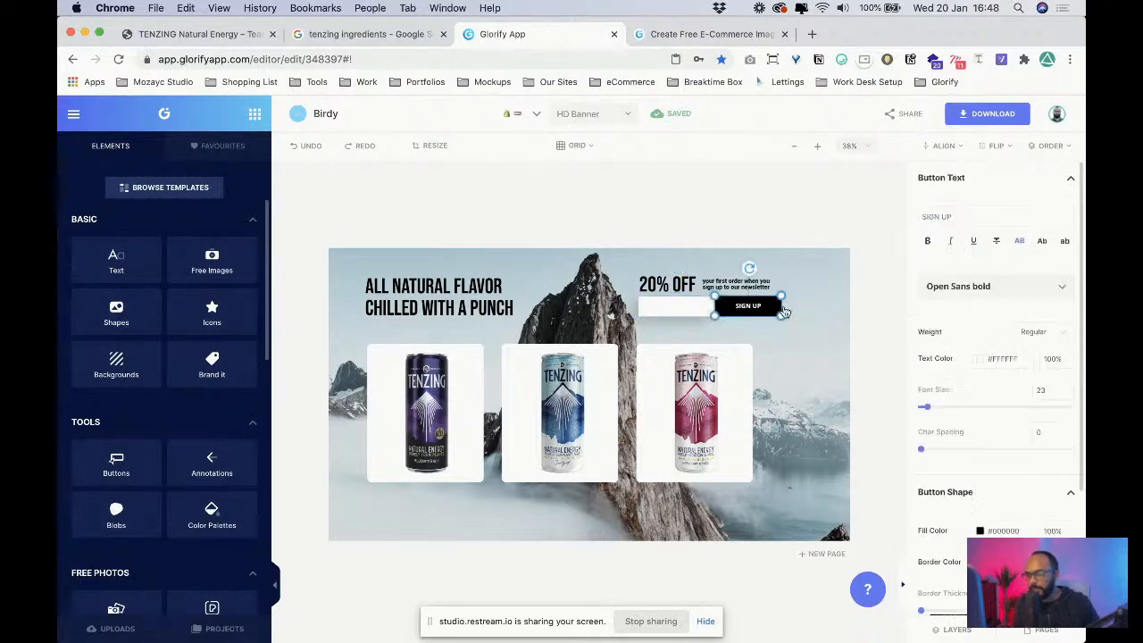
pyautogui.click(803, 312)
# - Try the paragraph alignment options on the newsletter text and narrow its text box to fit the wording
pyautogui.click(753, 284)
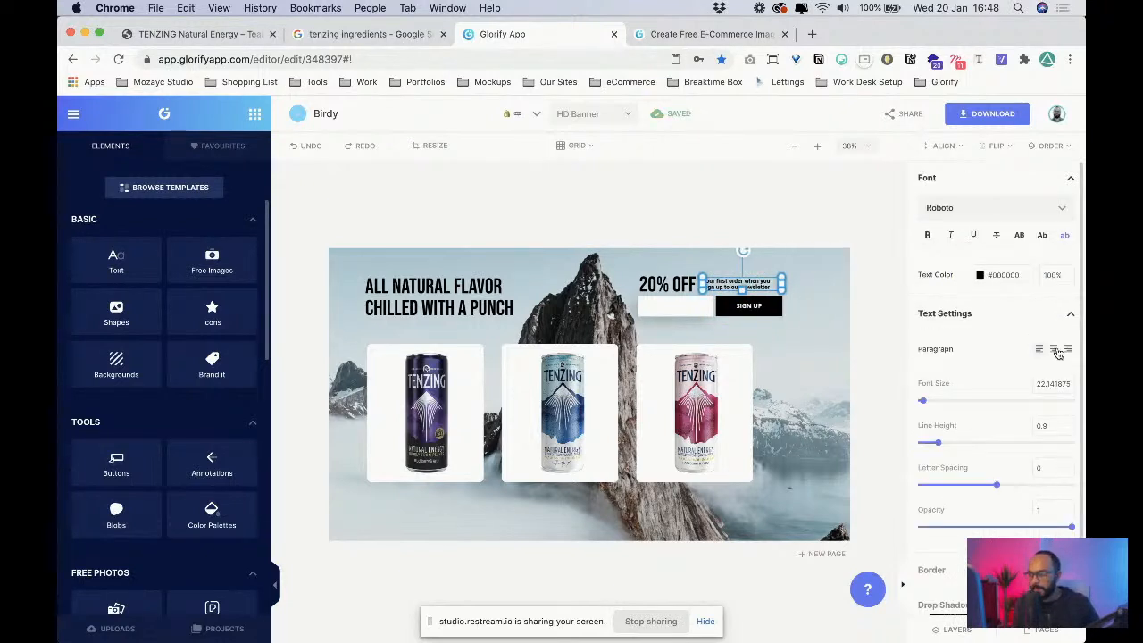
pyautogui.click(1046, 350)
pyautogui.click(1053, 351)
pyautogui.click(1066, 351)
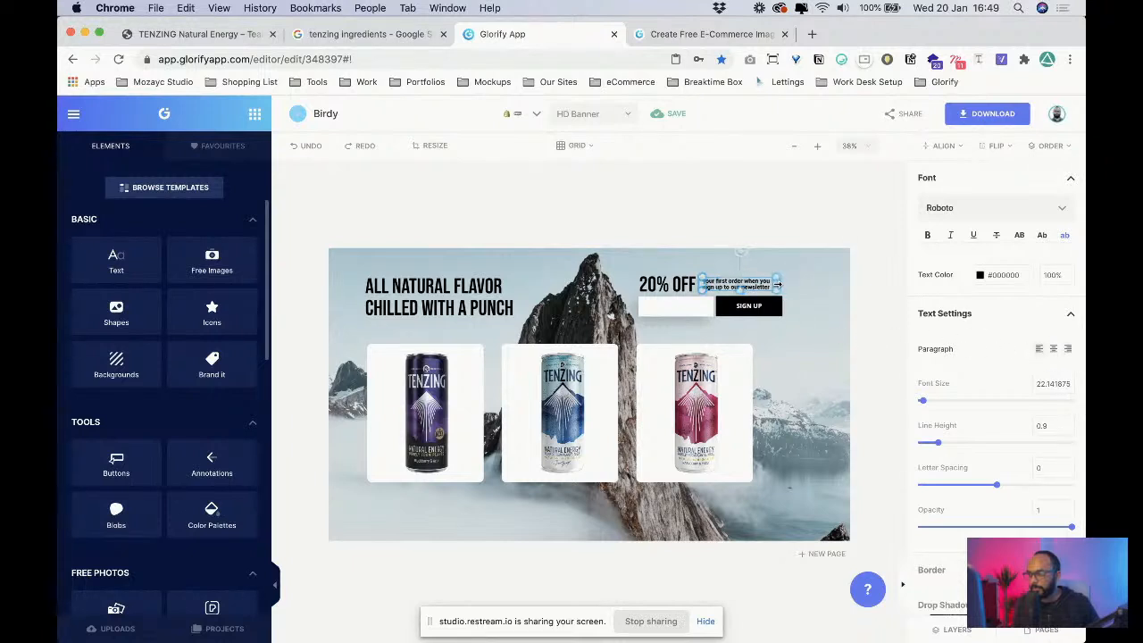
pyautogui.click(806, 293)
# - Group the 20% OFF text, newsletter text, input field and SIGN UP button, and move the group toward the banner's right edge
pyautogui.moveTo(807, 285); pyautogui.dragTo(634, 324)
pyautogui.click(923, 355)
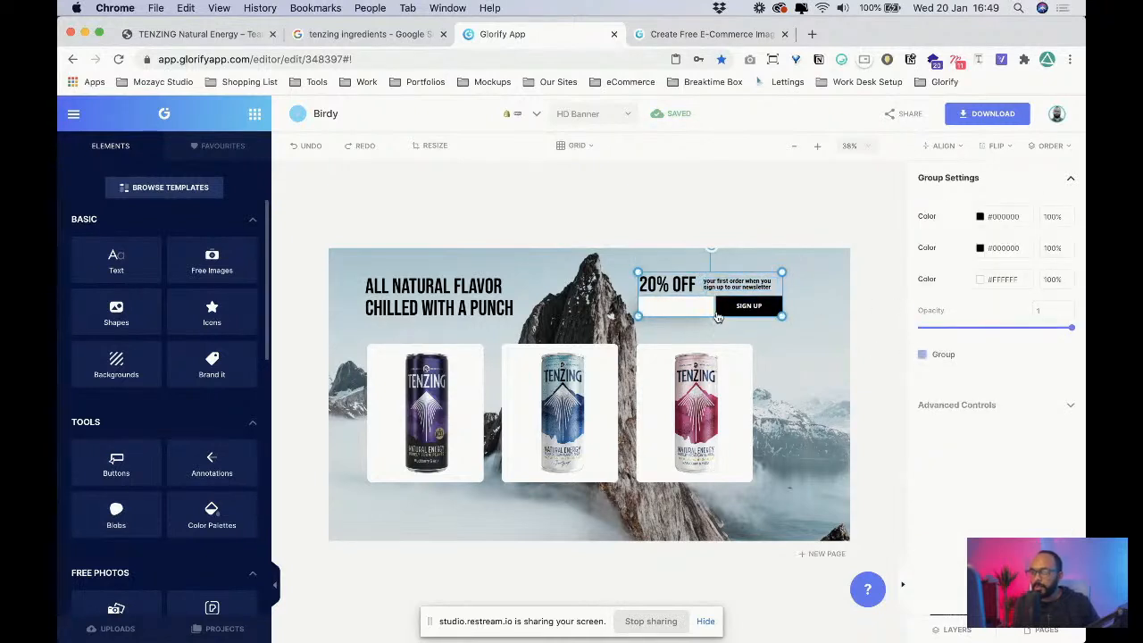
pyautogui.moveTo(728, 309); pyautogui.dragTo(758, 313)
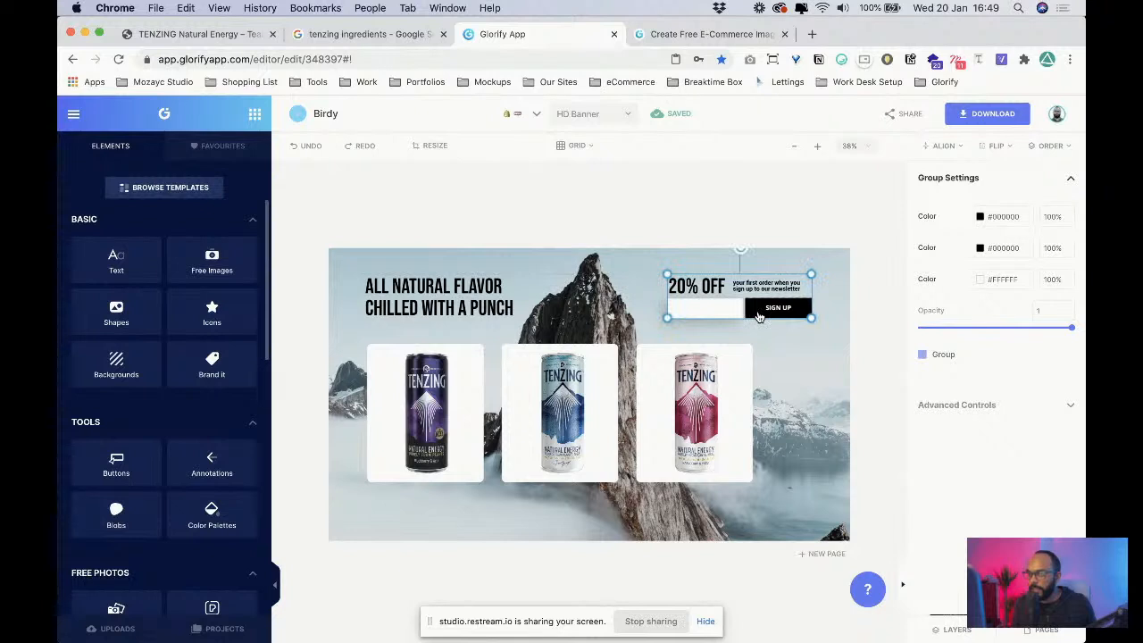
# - Show the default grid and shift the offer group and the ALL NATURAL FLAVOR heading outward to matching side margins
pyautogui.click(593, 146)
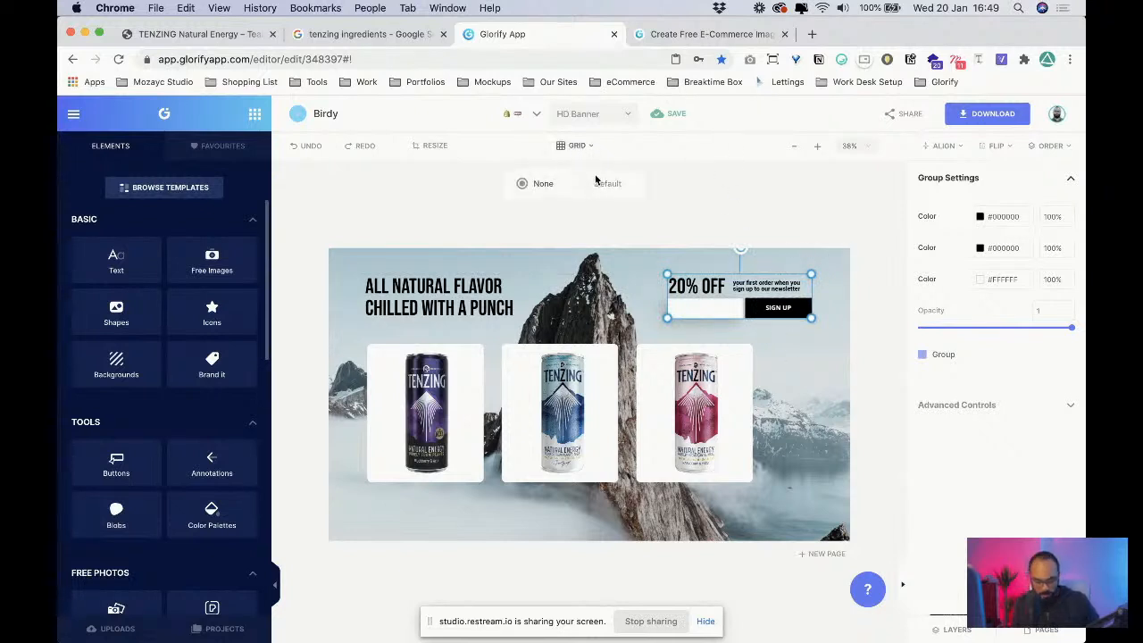
pyautogui.click(604, 184)
pyautogui.moveTo(774, 284); pyautogui.dragTo(779, 281)
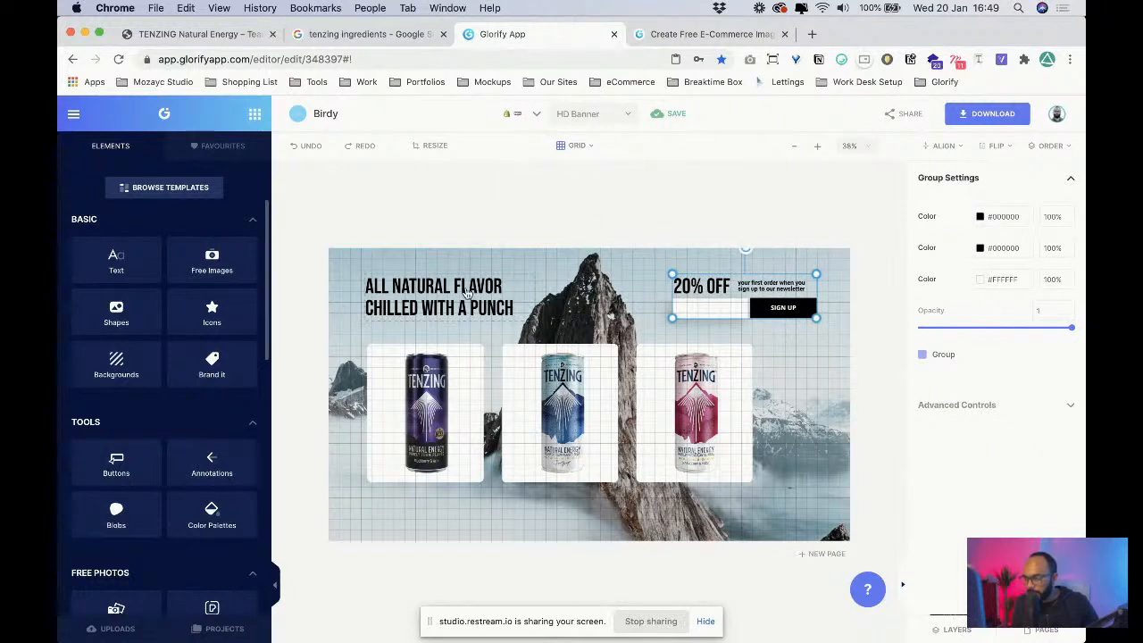
pyautogui.moveTo(466, 294); pyautogui.dragTo(463, 290)
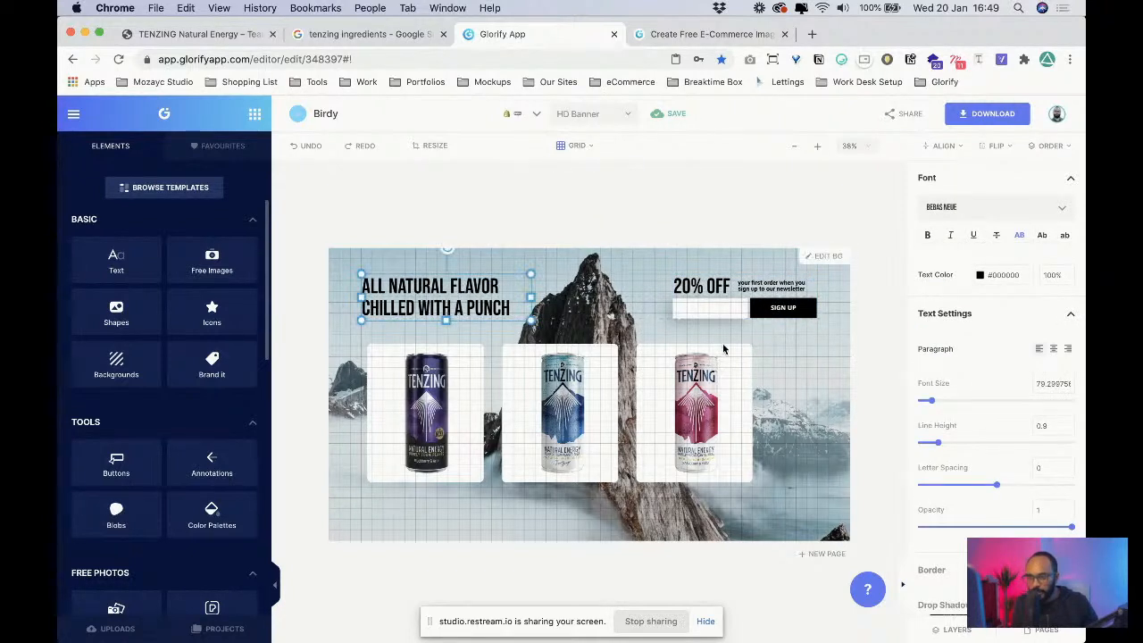
# - Align the red can card with the sign-up form's right edge and the purple can card with the heading's left edge
pyautogui.click(799, 382)
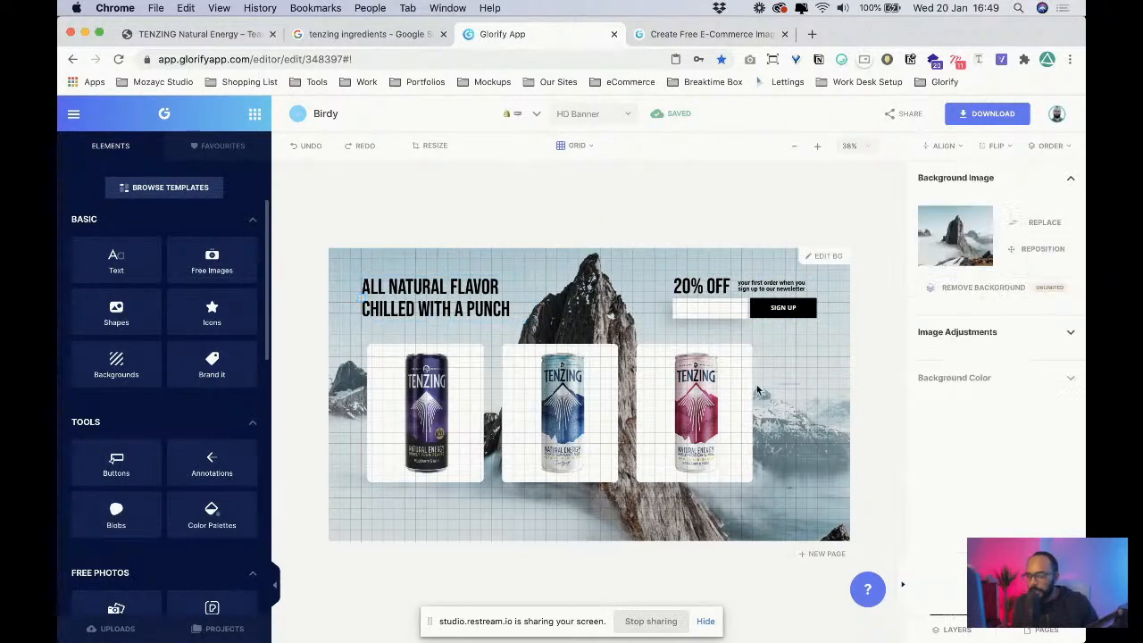
pyautogui.click(740, 400)
pyautogui.moveTo(739, 402); pyautogui.dragTo(803, 404)
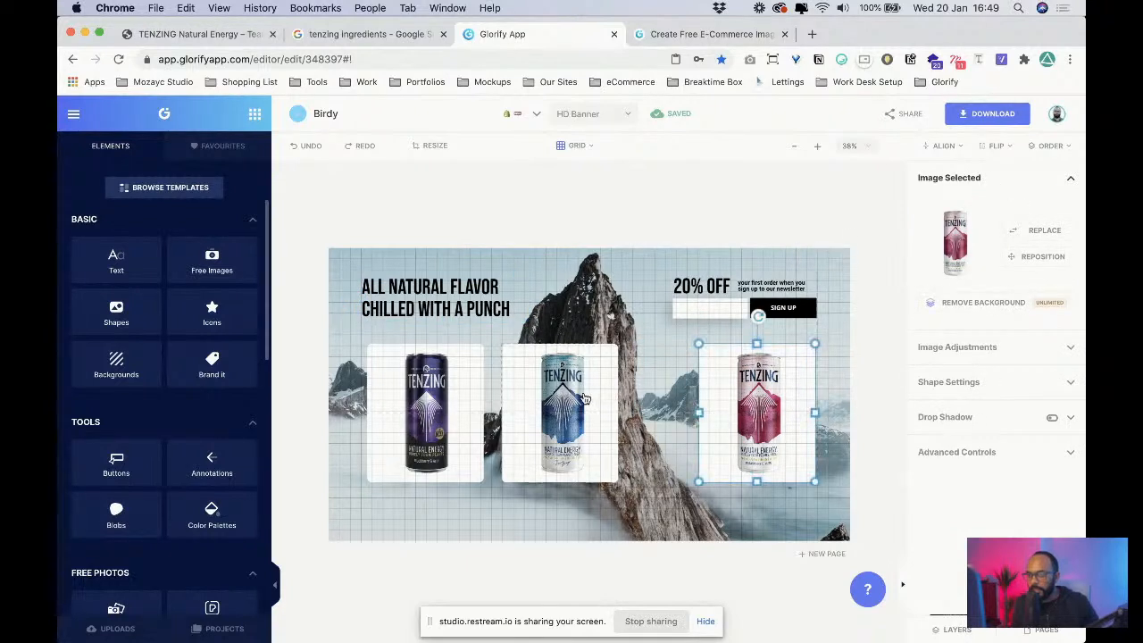
pyautogui.click(434, 420)
pyautogui.moveTo(434, 420)
pyautogui.mouseDown()
pyautogui.moveTo(414, 414)
pyautogui.moveTo(425, 412)
pyautogui.mouseUp()
pyautogui.doubleClick(425, 412)
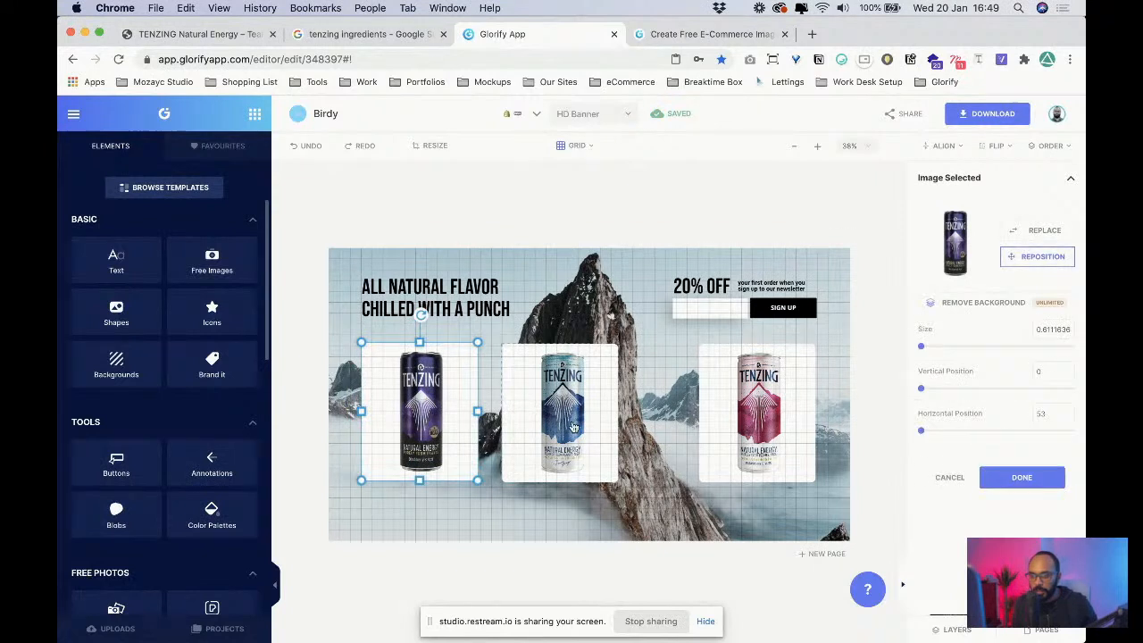
# - Distribute the three can cards horizontally so the spacing between them is equal
pyautogui.keyDown('shift'); pyautogui.click(589, 424); pyautogui.keyUp('shift')
pyautogui.keyDown('shift'); pyautogui.click(752, 414); pyautogui.keyUp('shift')
pyautogui.click(952, 145)
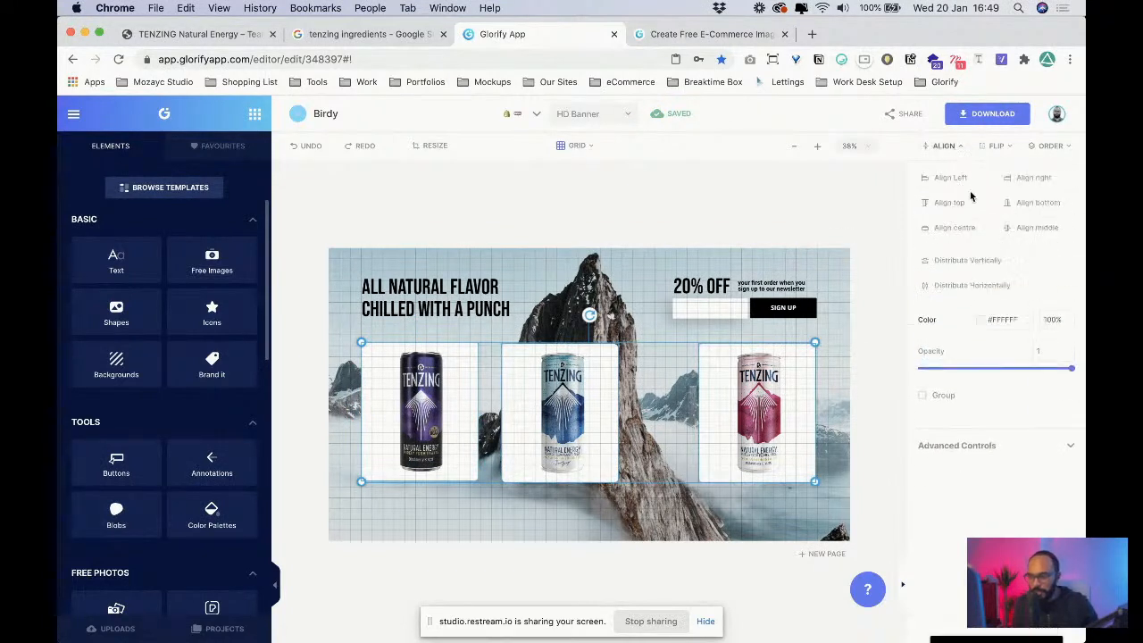
pyautogui.click(971, 284)
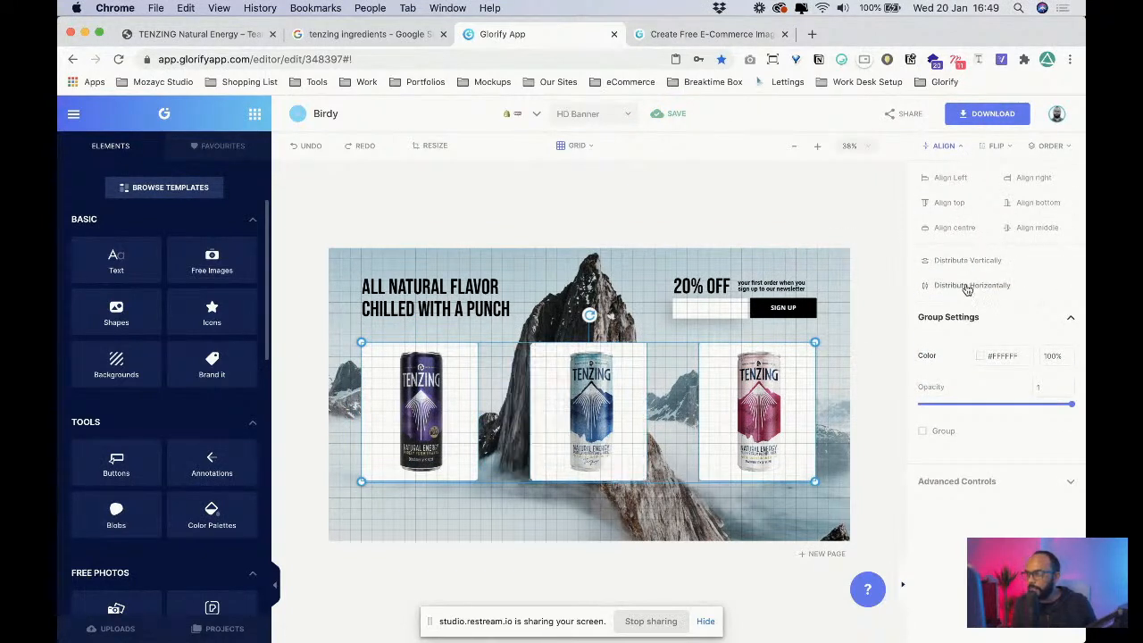
pyautogui.click(835, 335)
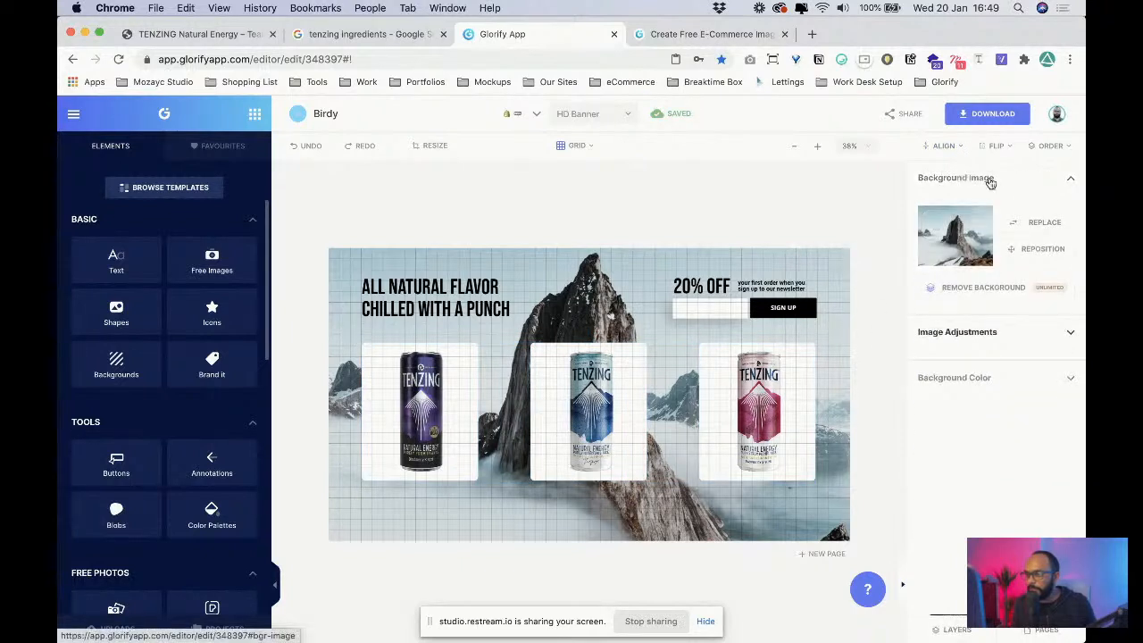
# - Hide the grid and ungroup the 20% OFF newsletter sign-up group
pyautogui.click(574, 146)
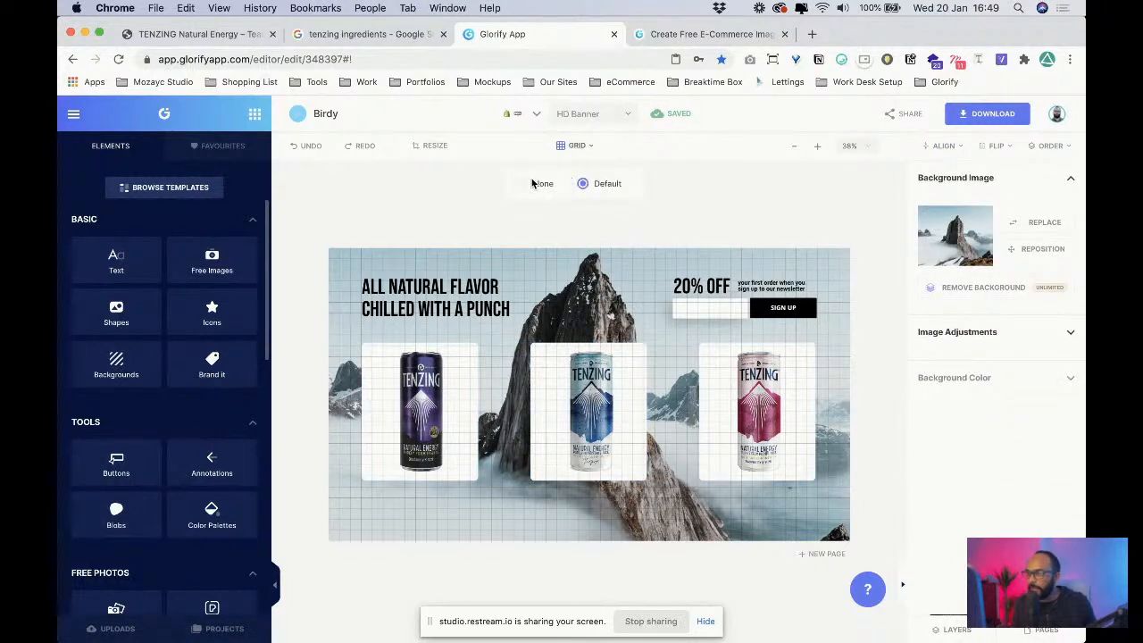
pyautogui.click(525, 183)
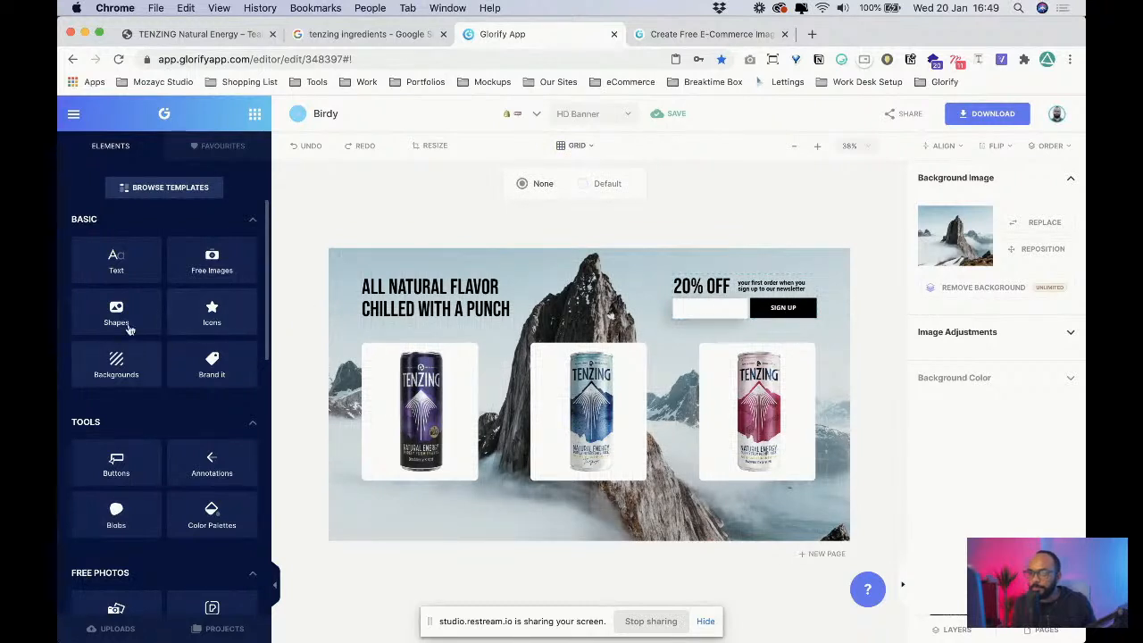
pyautogui.click(781, 309)
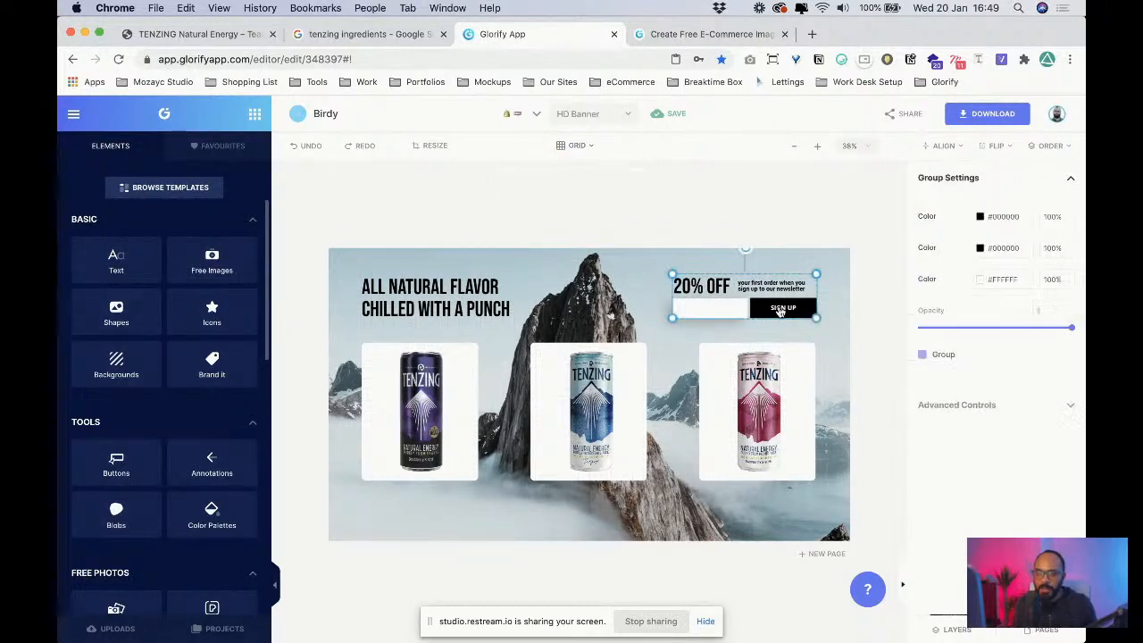
pyautogui.click(837, 334)
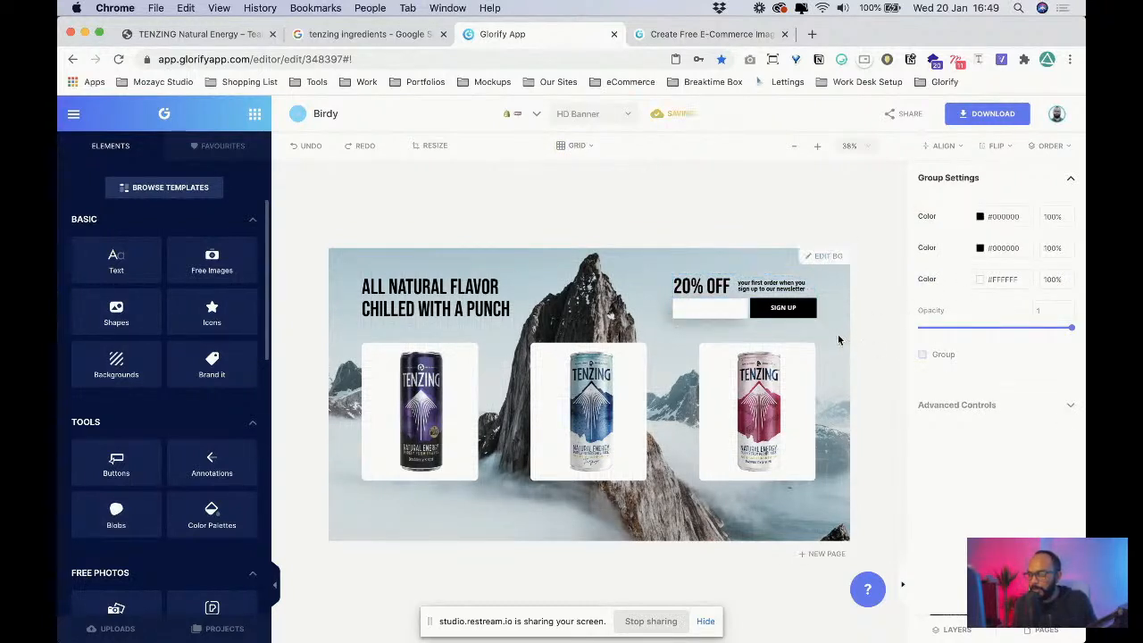
# - Duplicate the SIGN UP button and place the copy just below the purple can card
pyautogui.click(781, 315)
pyautogui.press('super+c')
pyautogui.press('super+v')
pyautogui.moveTo(780, 318); pyautogui.dragTo(418, 495)
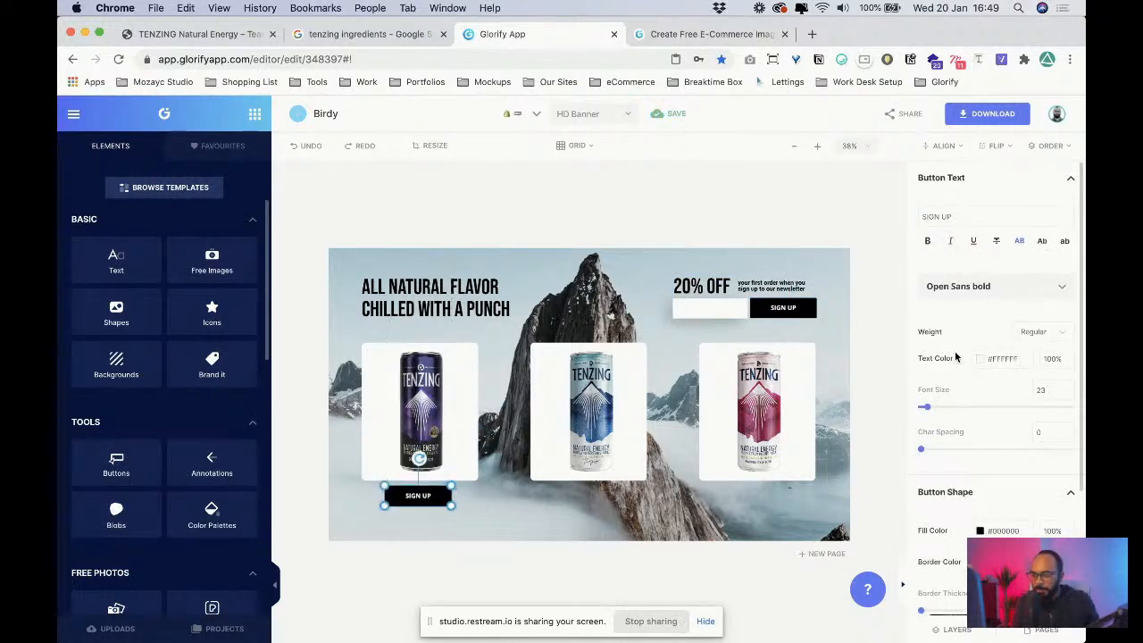
# - Change the copied button's text to "£1.99 - ADD TO CART"
pyautogui.tripleClick(962, 222)
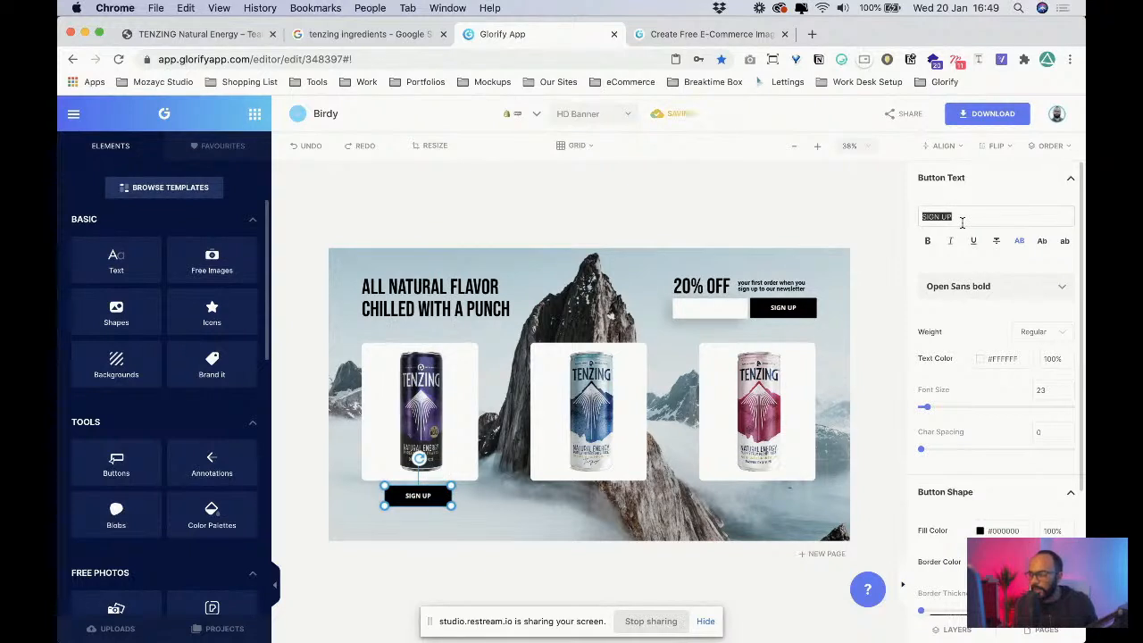
pyautogui.write('B')
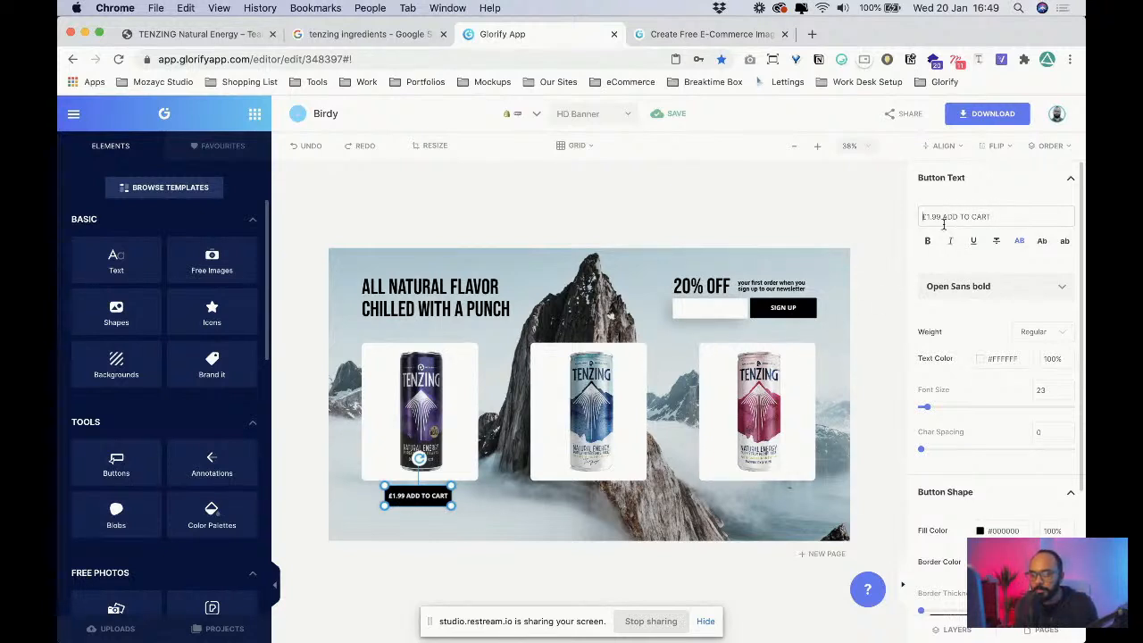
pyautogui.write('-')
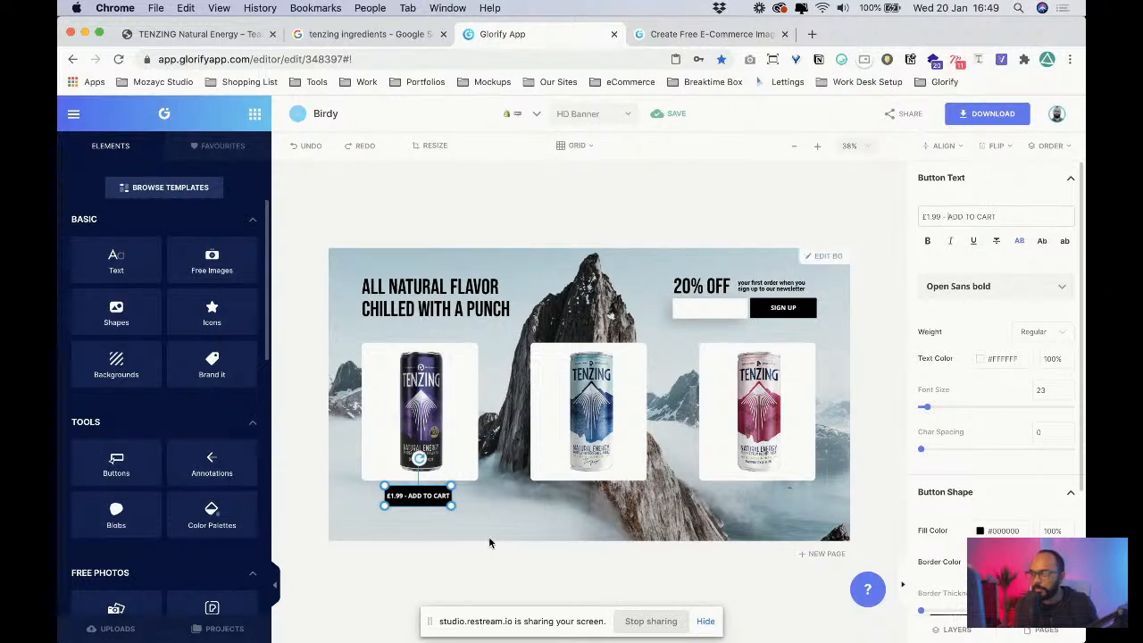
pyautogui.click(495, 510)
# - Enlarge the ADD TO CART button slightly and centre it beneath the purple can card
pyautogui.click(418, 499)
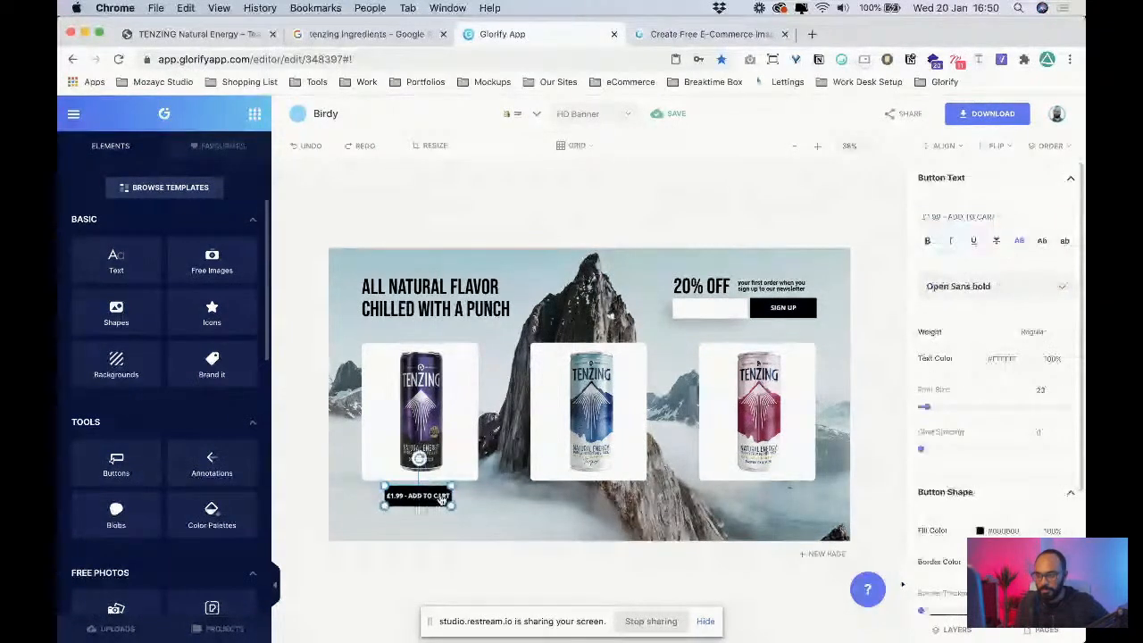
pyautogui.moveTo(452, 507)
pyautogui.mouseDown()
pyautogui.moveTo(460, 510)
pyautogui.moveTo(438, 503)
pyautogui.moveTo(460, 513)
pyautogui.moveTo(440, 500)
pyautogui.mouseUp()
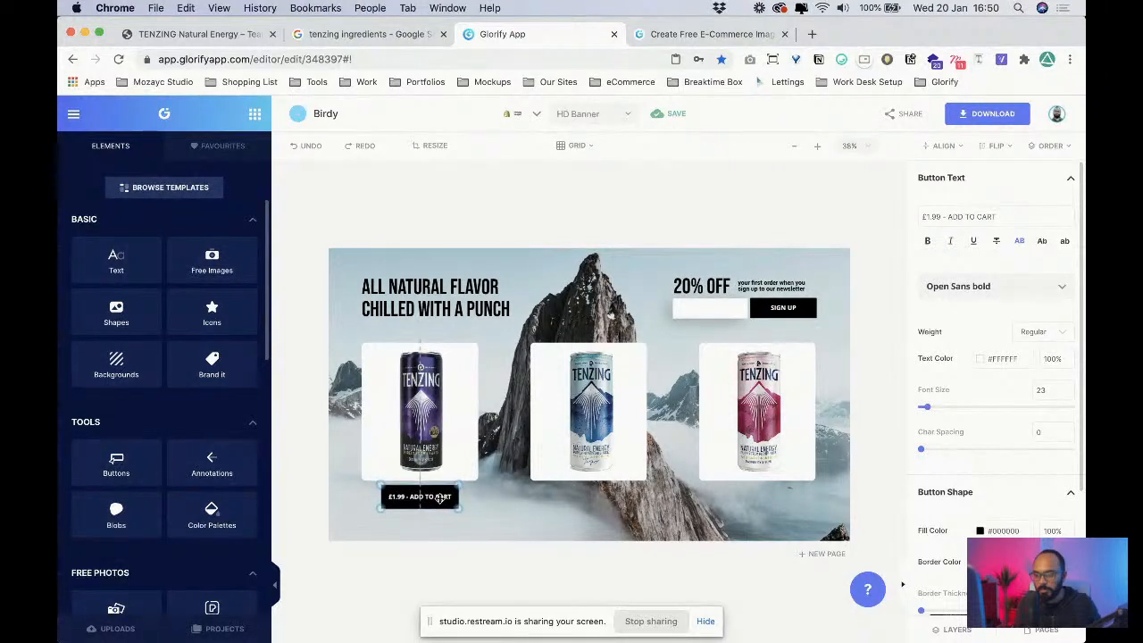
pyautogui.click(472, 510)
# - Duplicate the ADD TO CART button and centre one copy beneath the blue can card and another beneath the red can card
pyautogui.click(440, 509)
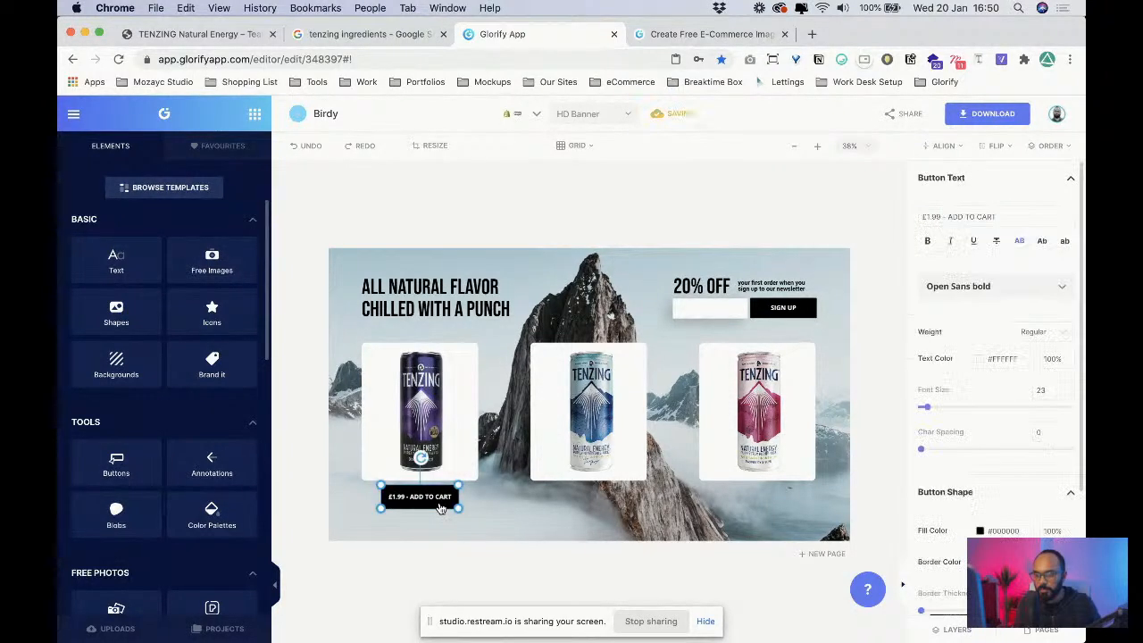
pyautogui.press('super+c')
pyautogui.press('super+v')
pyautogui.moveTo(434, 501); pyautogui.dragTo(755, 497)
pyautogui.press('super+v')
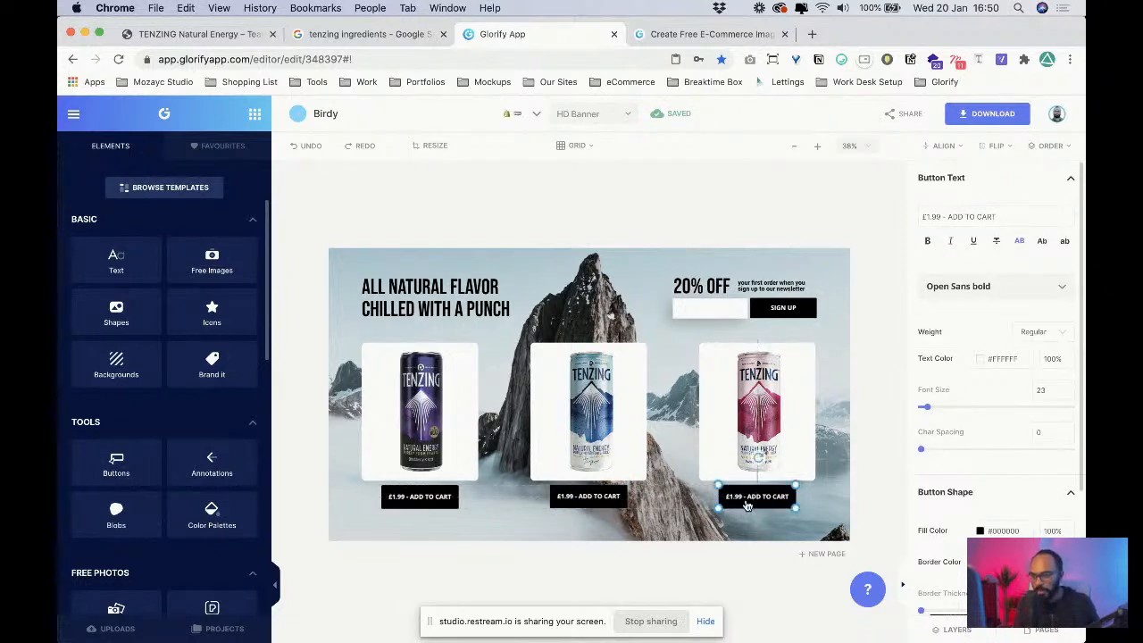
pyautogui.click(662, 530)
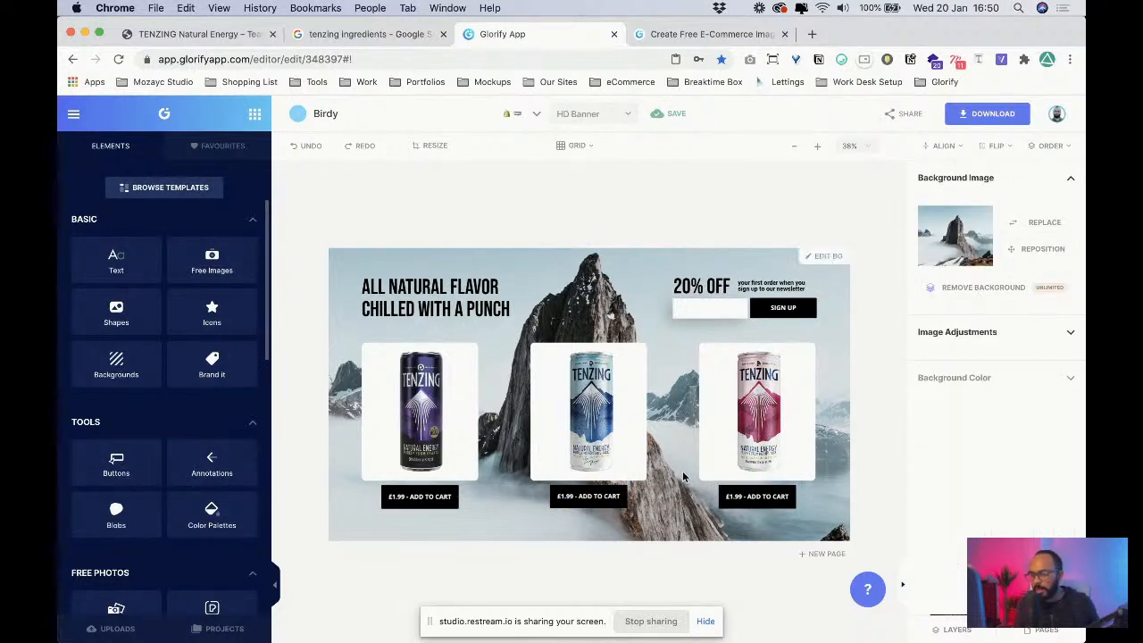
# - Try grey-blue #6A95A4 and a blue sampled from the design on the CHILLED WITH A PUNCH heading line
pyautogui.doubleClick(446, 310)
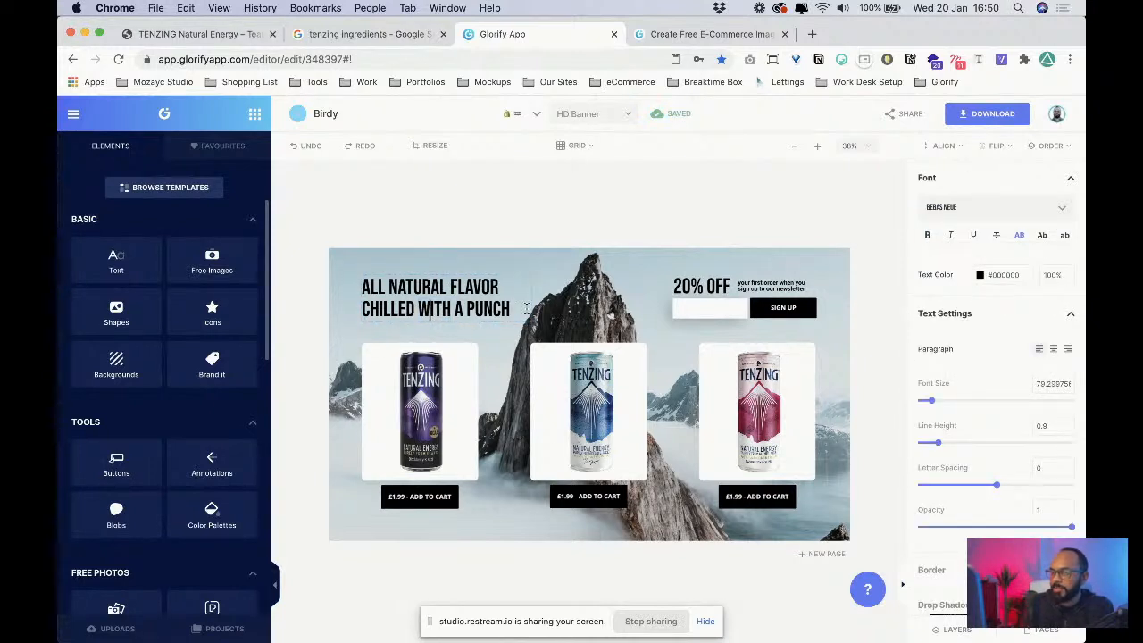
pyautogui.moveTo(510, 308); pyautogui.dragTo(361, 308)
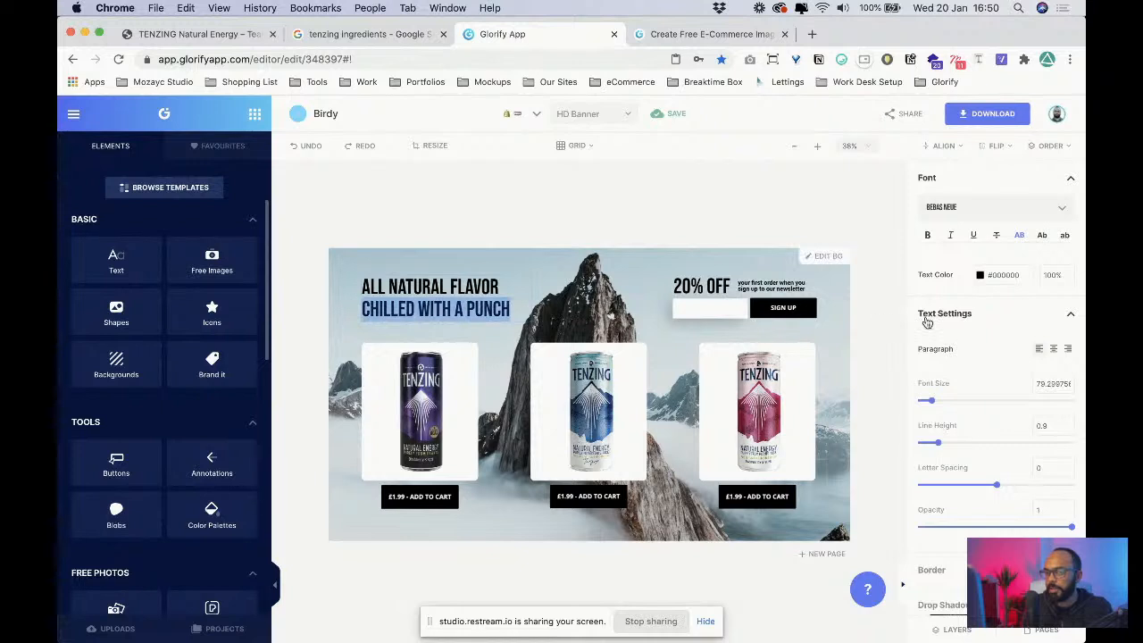
pyautogui.click(979, 275)
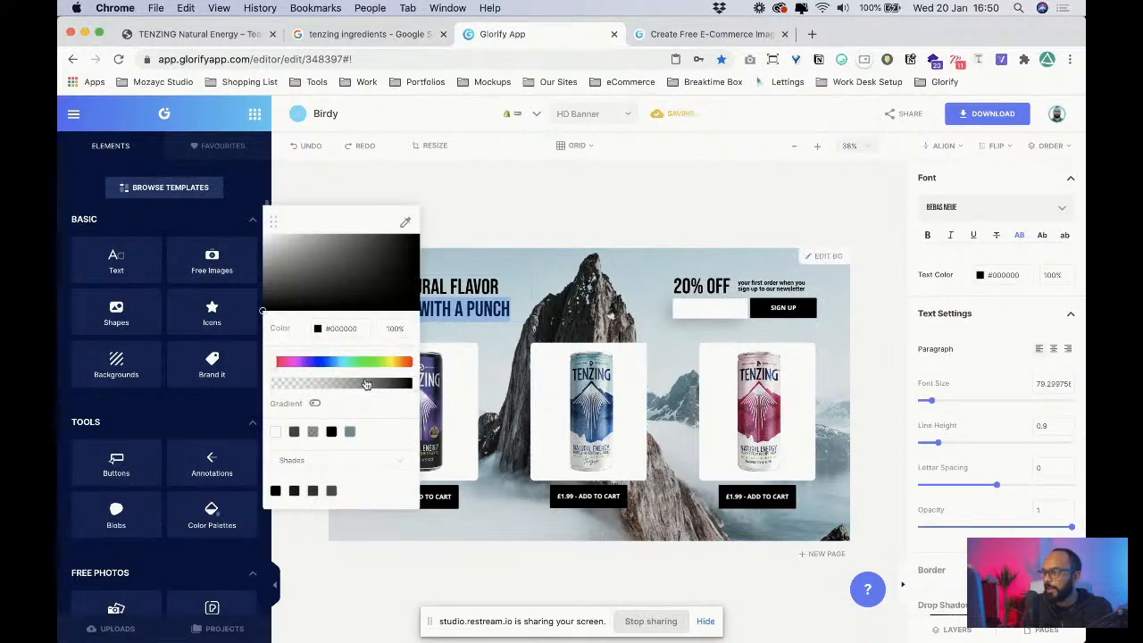
pyautogui.click(349, 433)
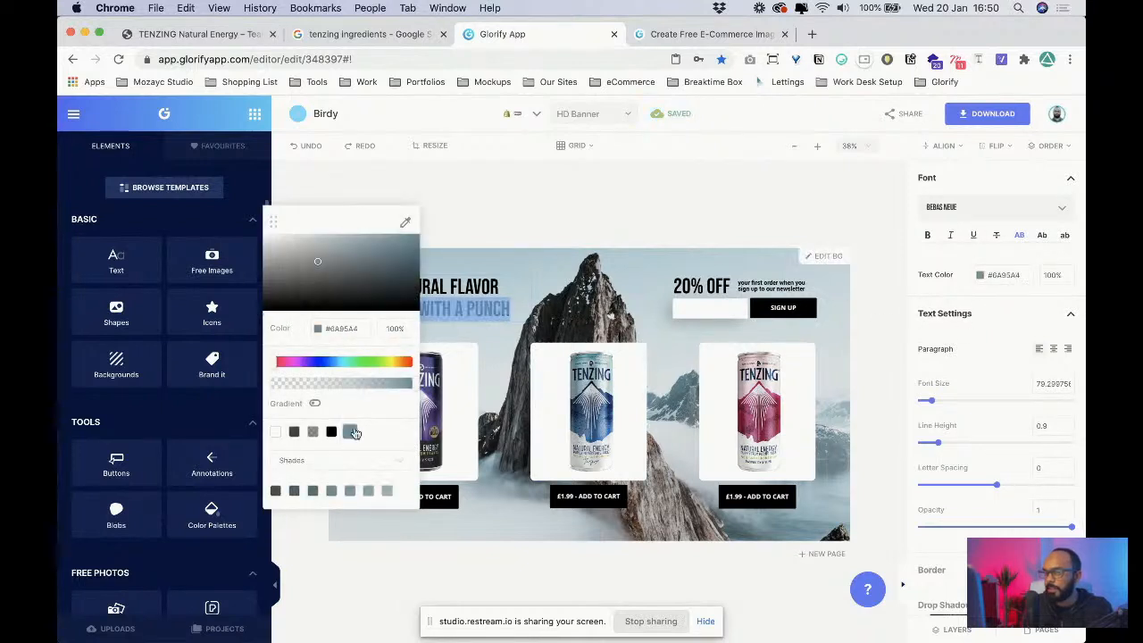
pyautogui.click(405, 223)
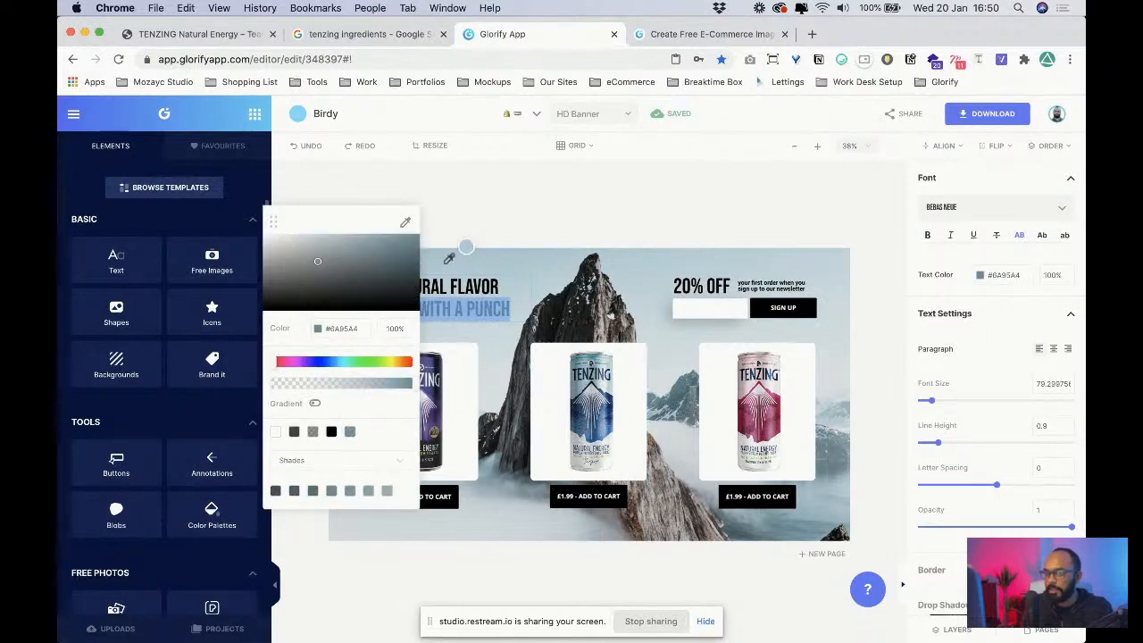
pyautogui.click(627, 401)
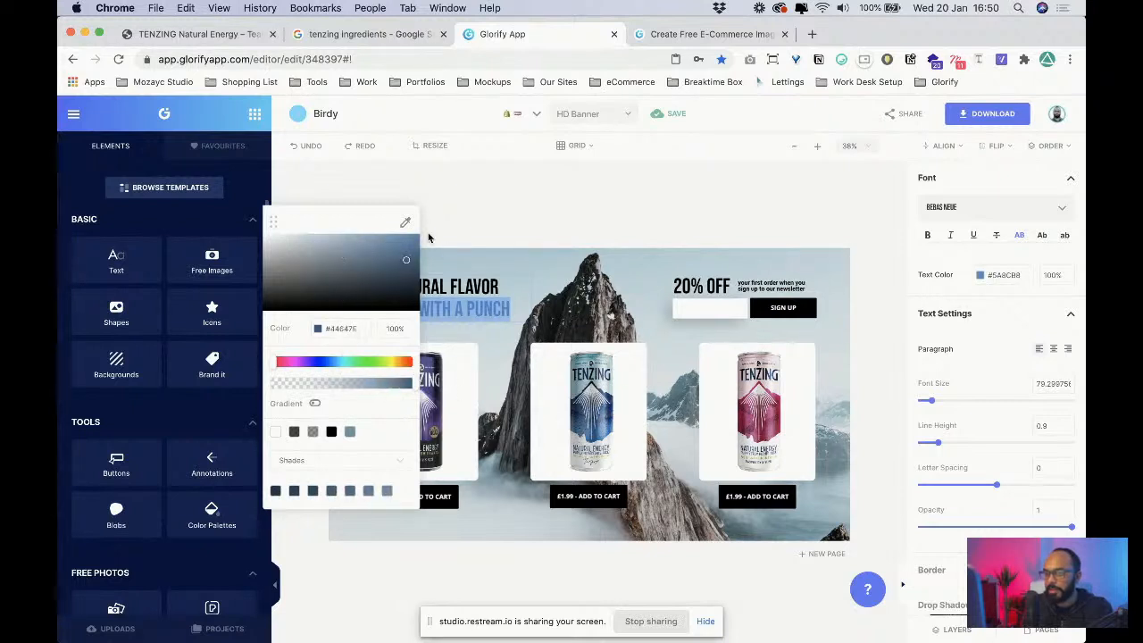
# - Adjust the hue and shade of the CHILLED WITH A PUNCH line to the bright blue #14A6E1
pyautogui.moveTo(308, 362); pyautogui.dragTo(334, 364)
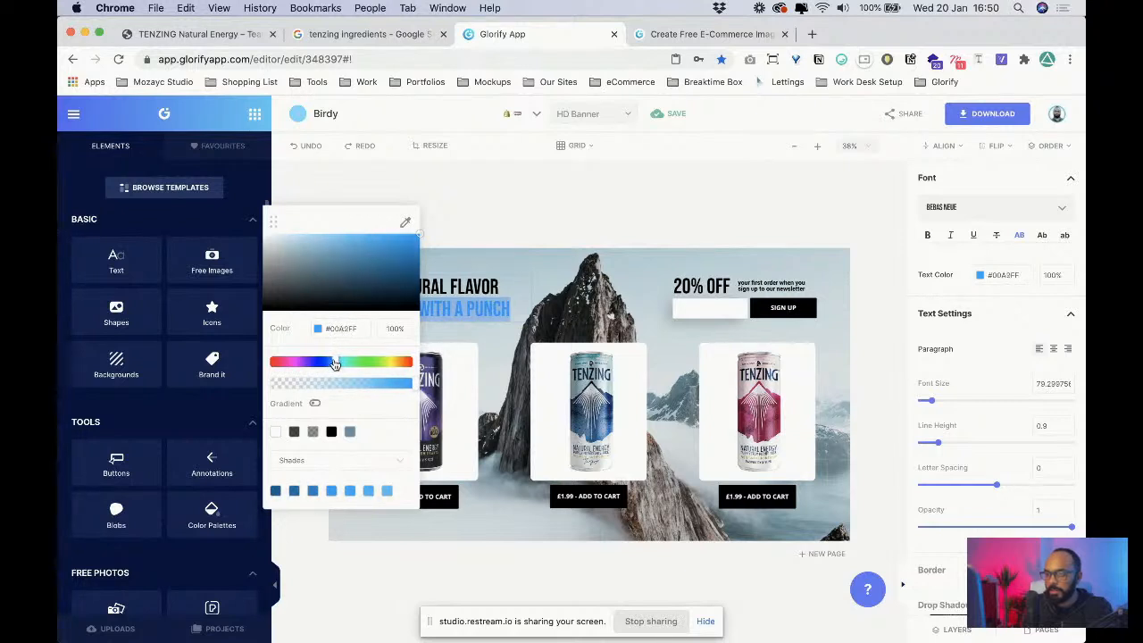
pyautogui.moveTo(370, 261); pyautogui.dragTo(405, 220)
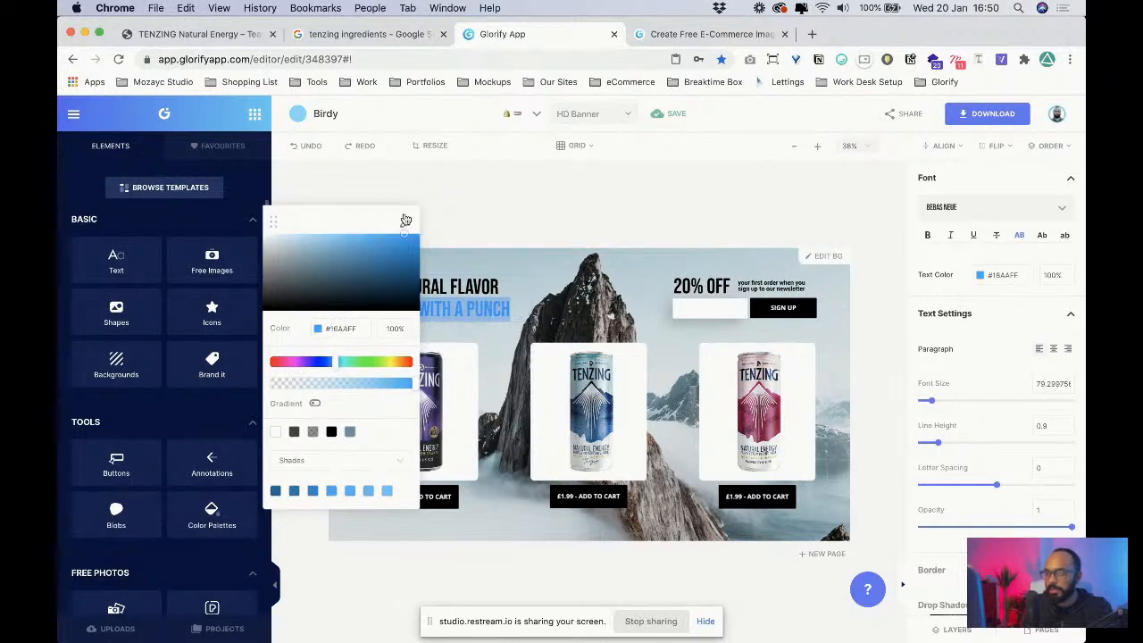
pyautogui.moveTo(324, 361); pyautogui.dragTo(338, 366)
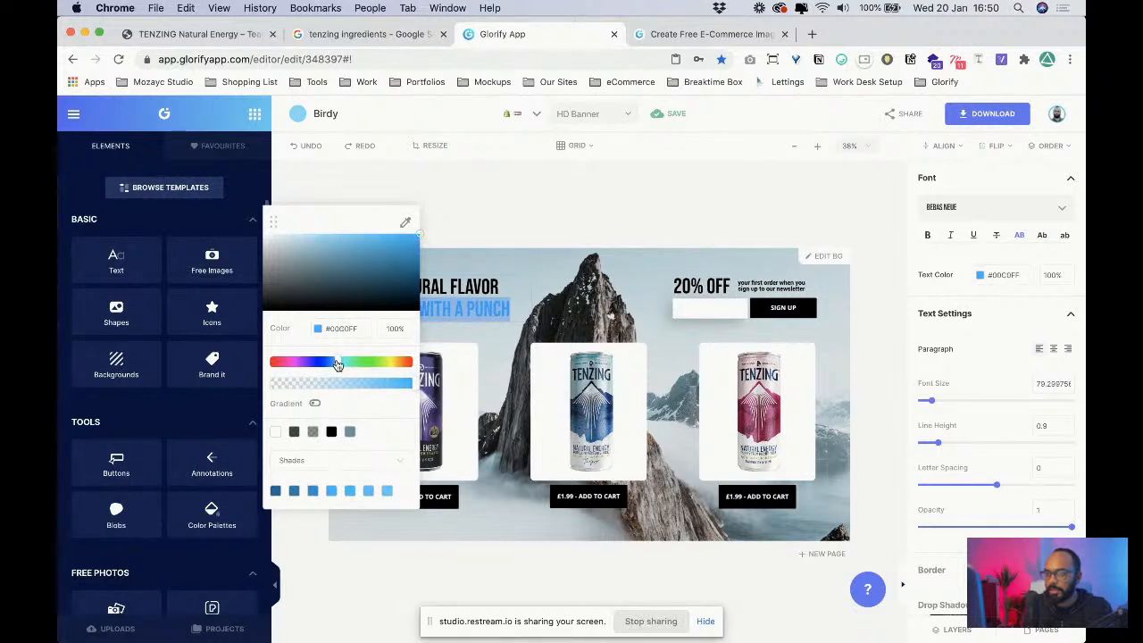
pyautogui.click(402, 256)
pyautogui.moveTo(402, 256); pyautogui.dragTo(402, 246)
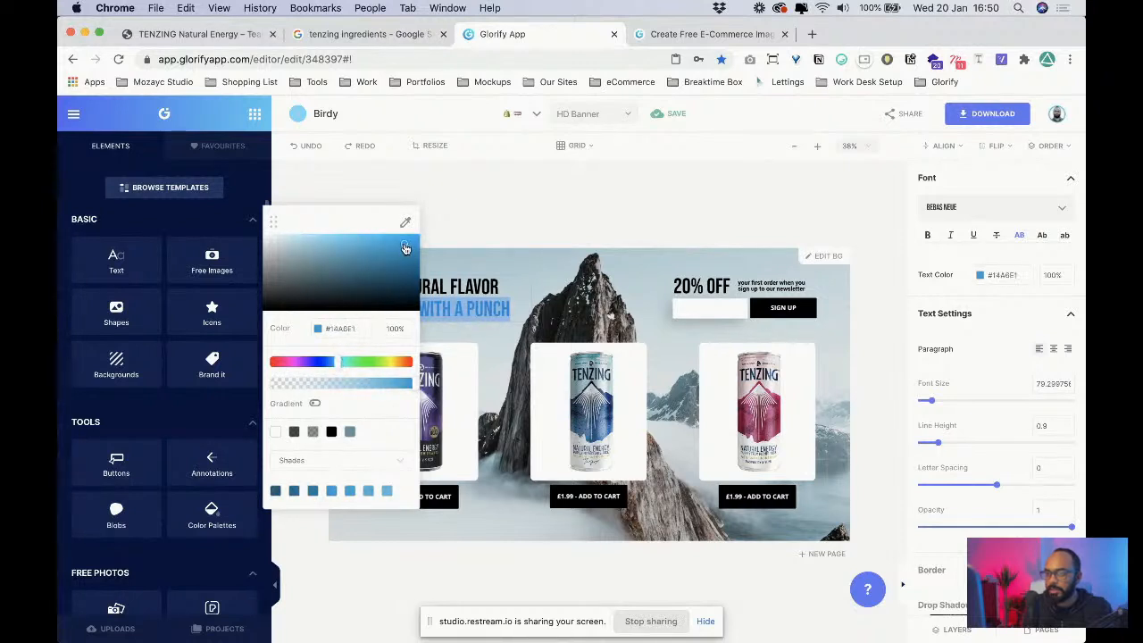
pyautogui.click(569, 281)
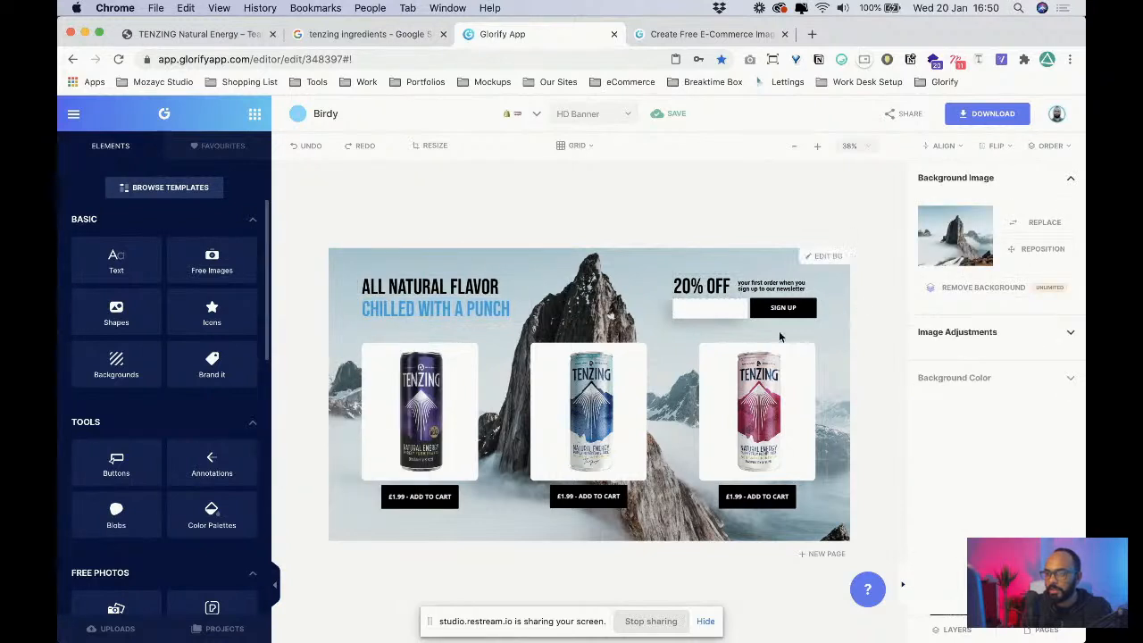
# - Recolour the heading's CHILLED WITH A PUNCH line to the cyan-blue #12B0D5
pyautogui.click(507, 308)
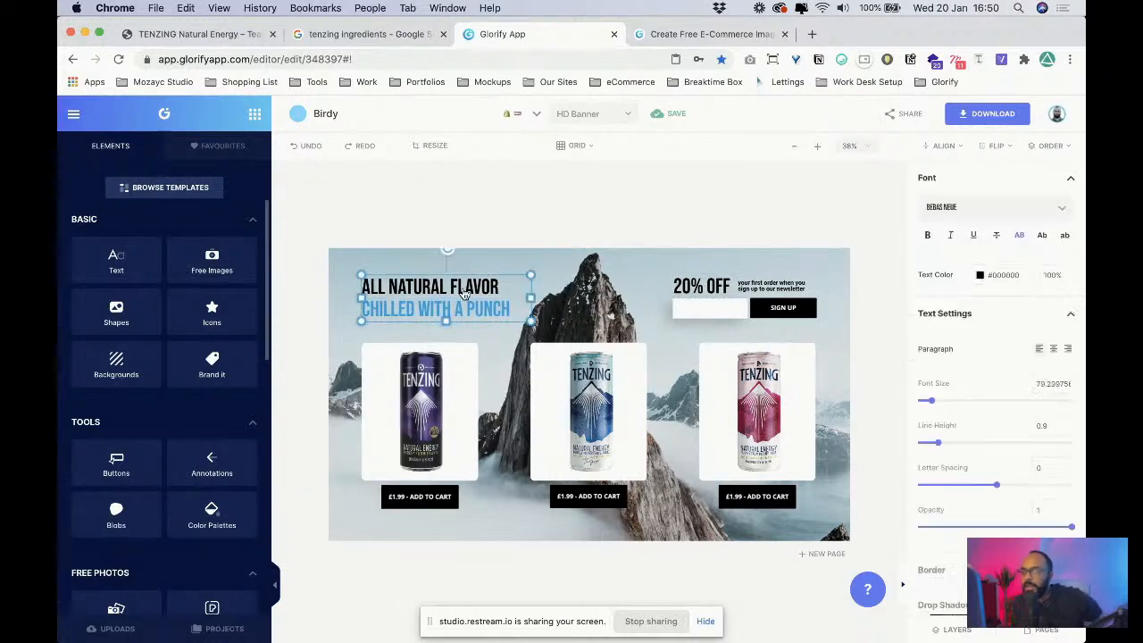
pyautogui.doubleClick(510, 308)
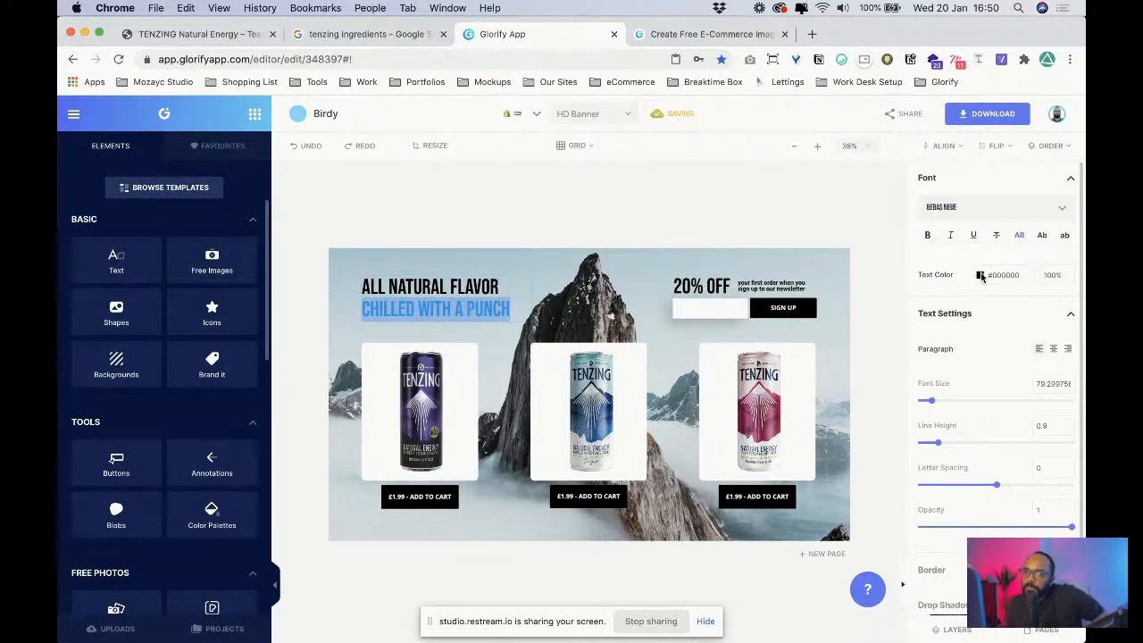
pyautogui.click(981, 276)
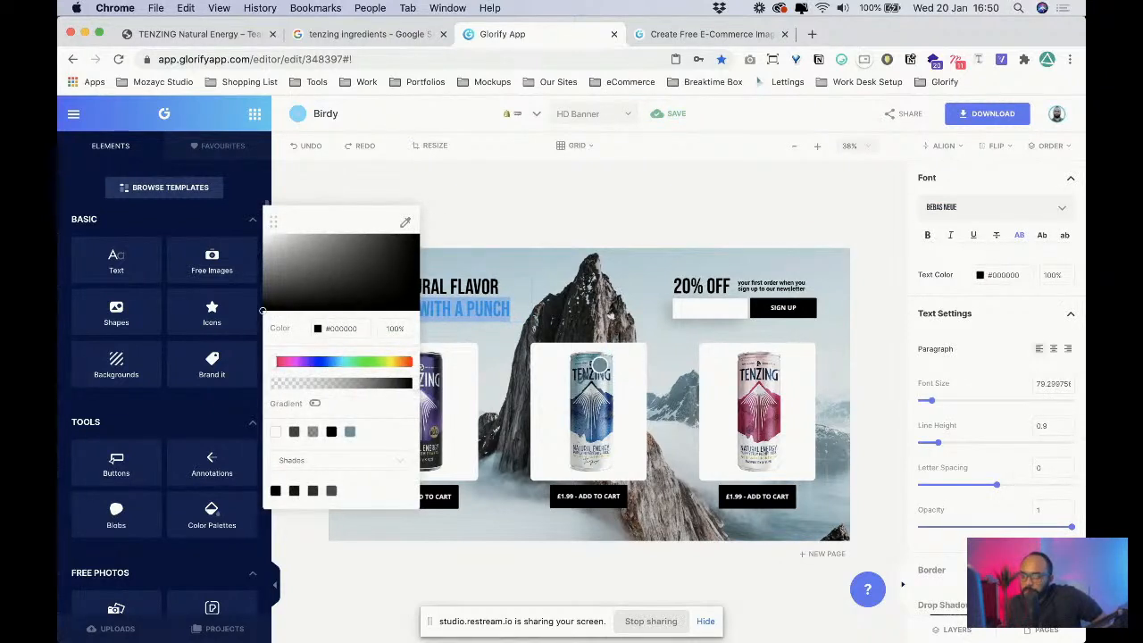
pyautogui.click(603, 366)
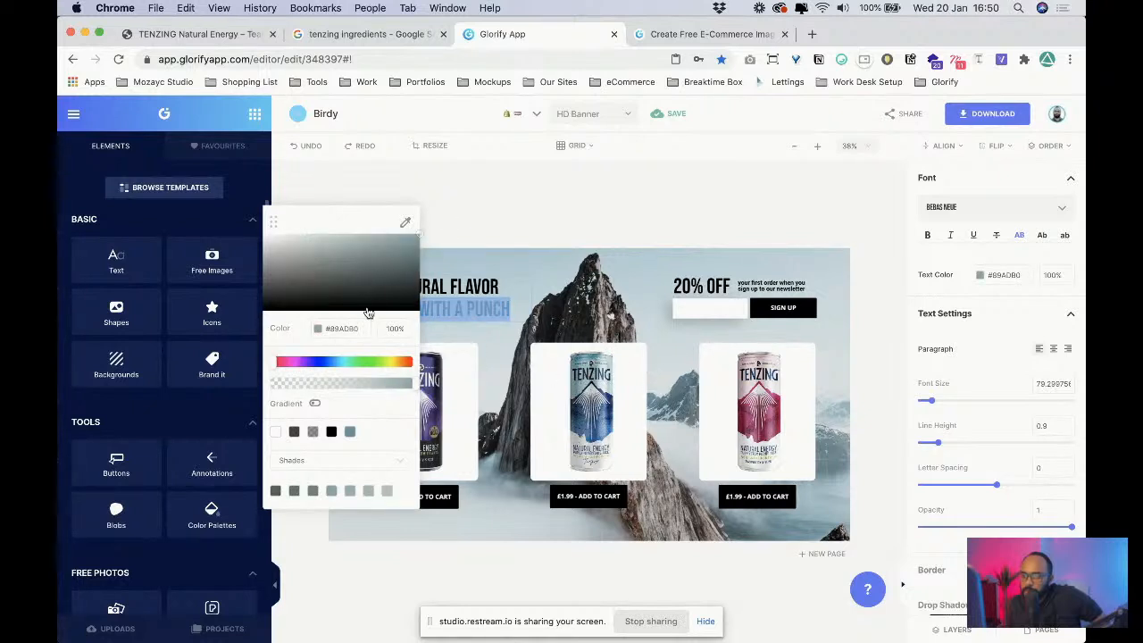
pyautogui.moveTo(329, 366); pyautogui.dragTo(339, 362)
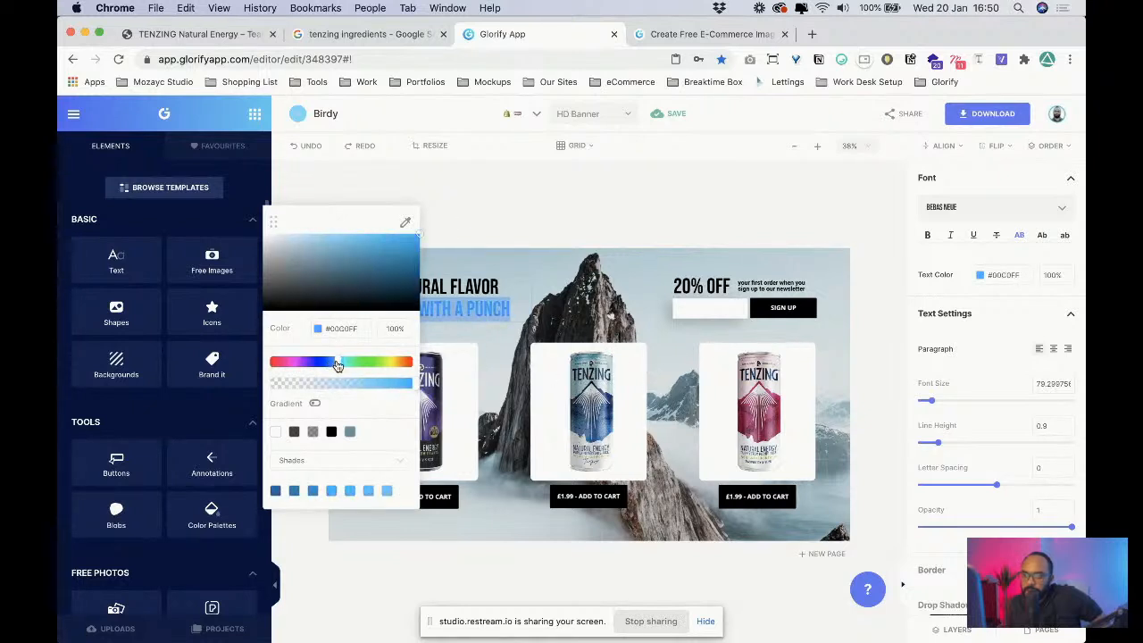
pyautogui.click(391, 258)
pyautogui.moveTo(391, 258); pyautogui.dragTo(417, 255)
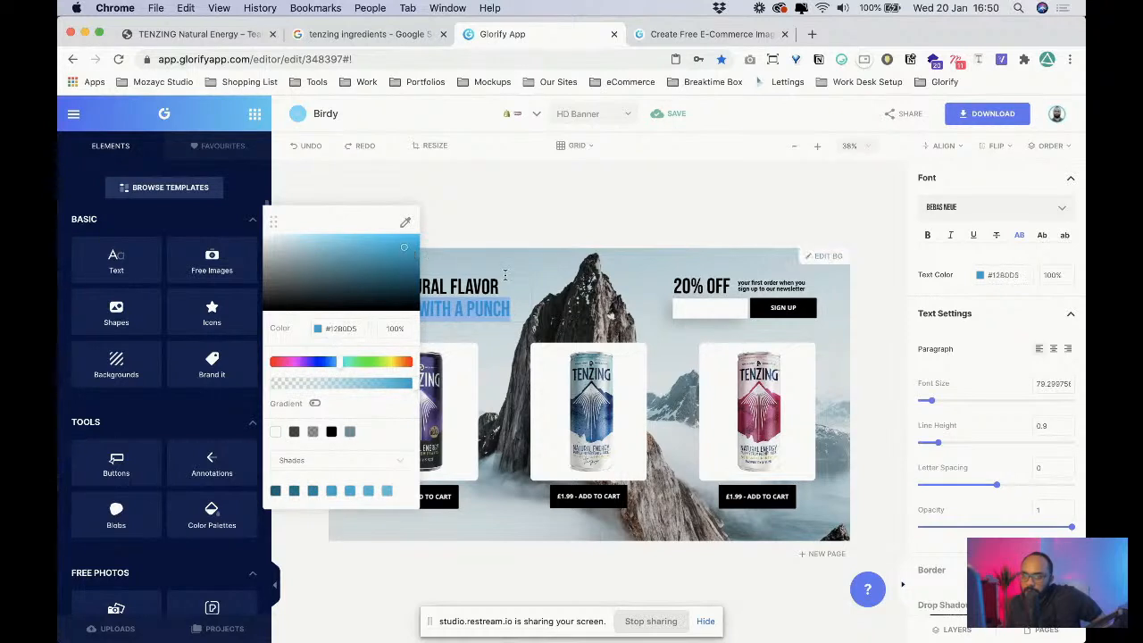
pyautogui.click(537, 265)
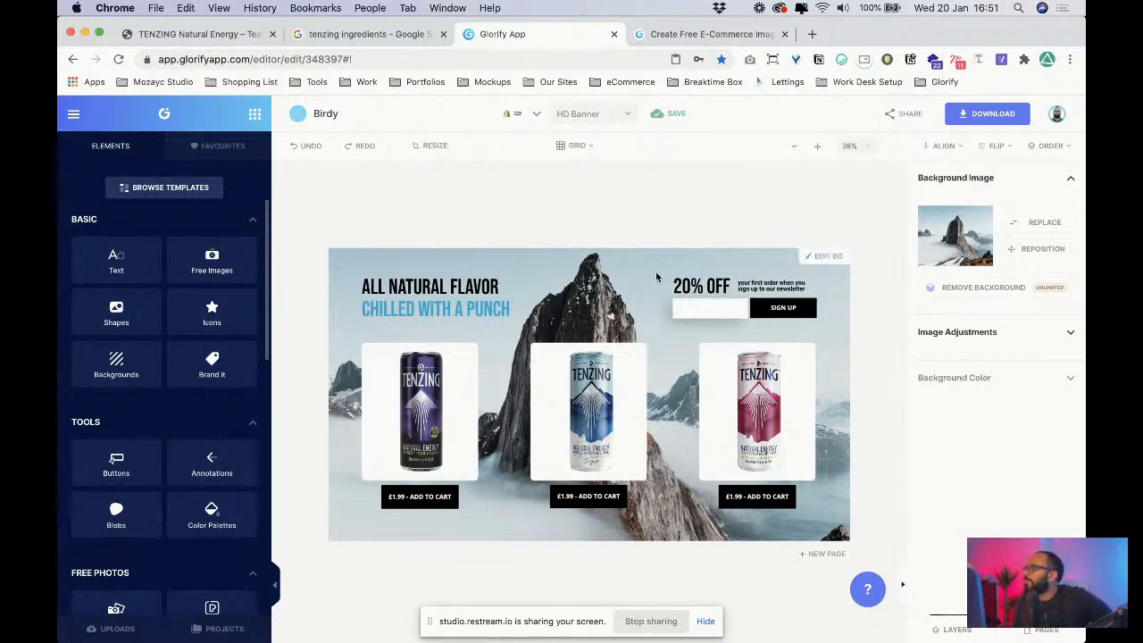
# - Blur the mountain background by 0.07 and reposition it, reducing its size to about 1.2 with the vertical position at -121
pyautogui.click(974, 332)
pyautogui.moveTo(932, 537); pyautogui.dragTo(927, 536)
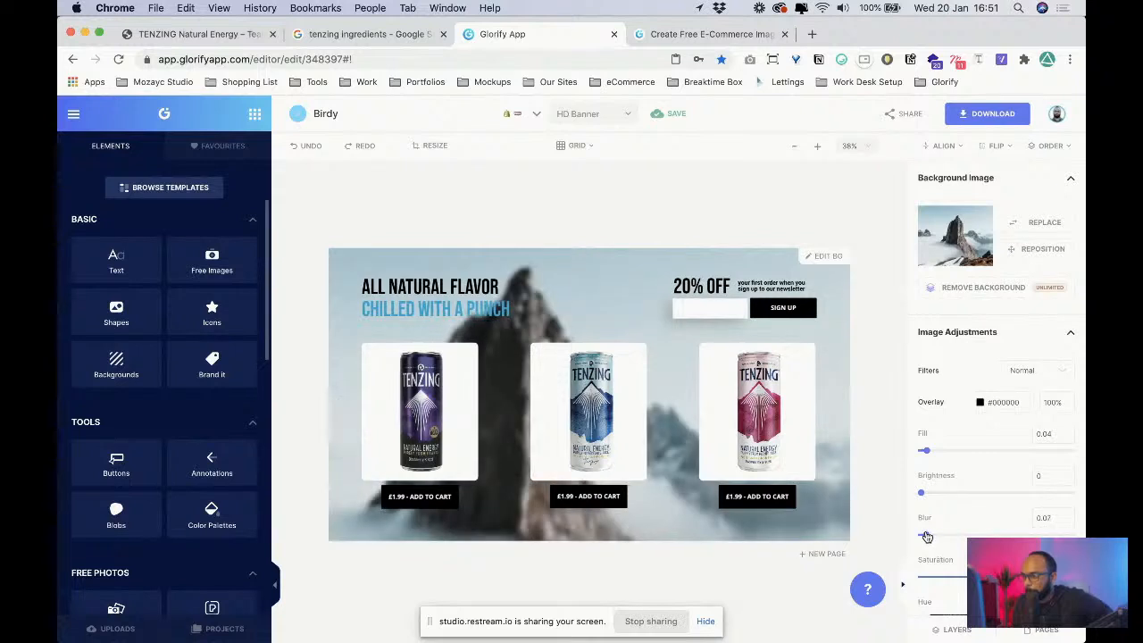
pyautogui.click(1036, 249)
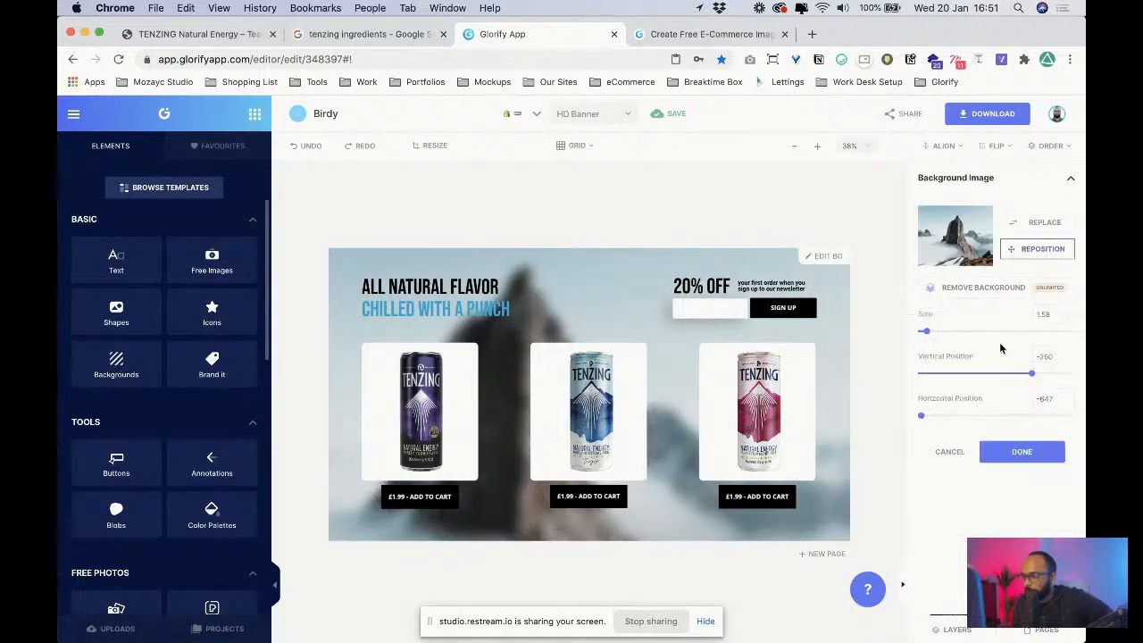
pyautogui.moveTo(1032, 374); pyautogui.dragTo(1021, 375)
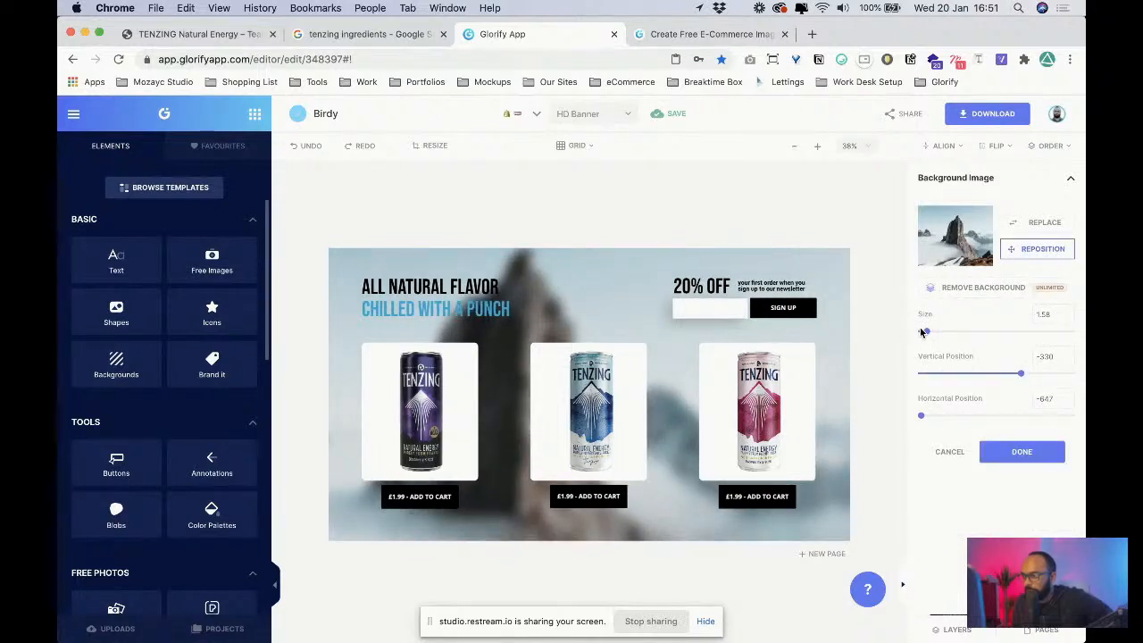
pyautogui.moveTo(926, 331); pyautogui.dragTo(921, 333)
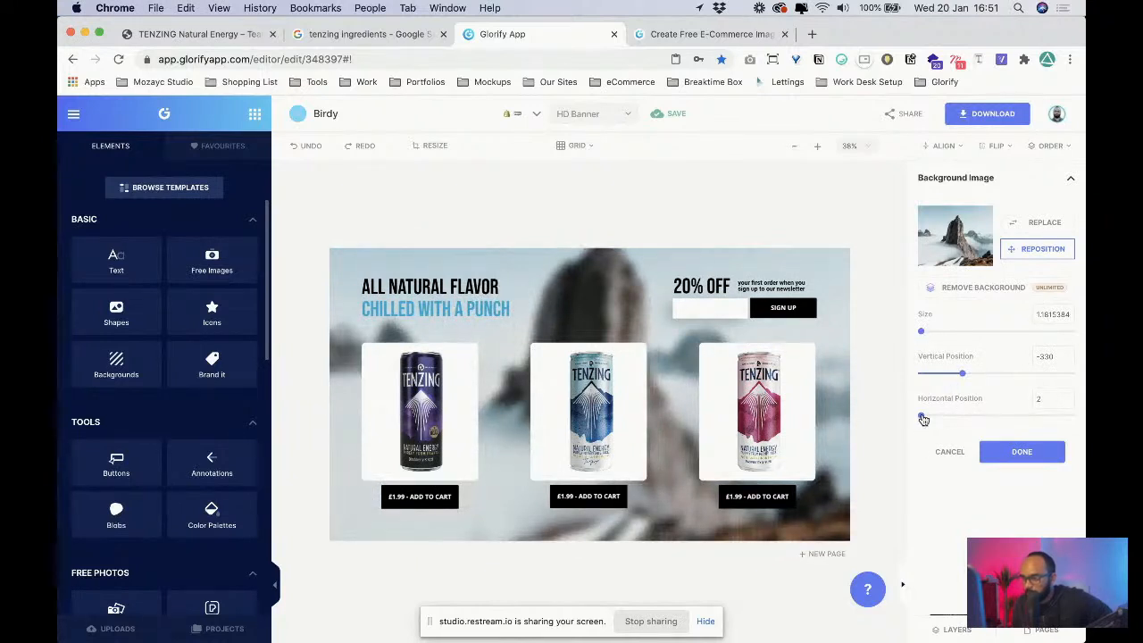
pyautogui.moveTo(962, 380); pyautogui.dragTo(1033, 375)
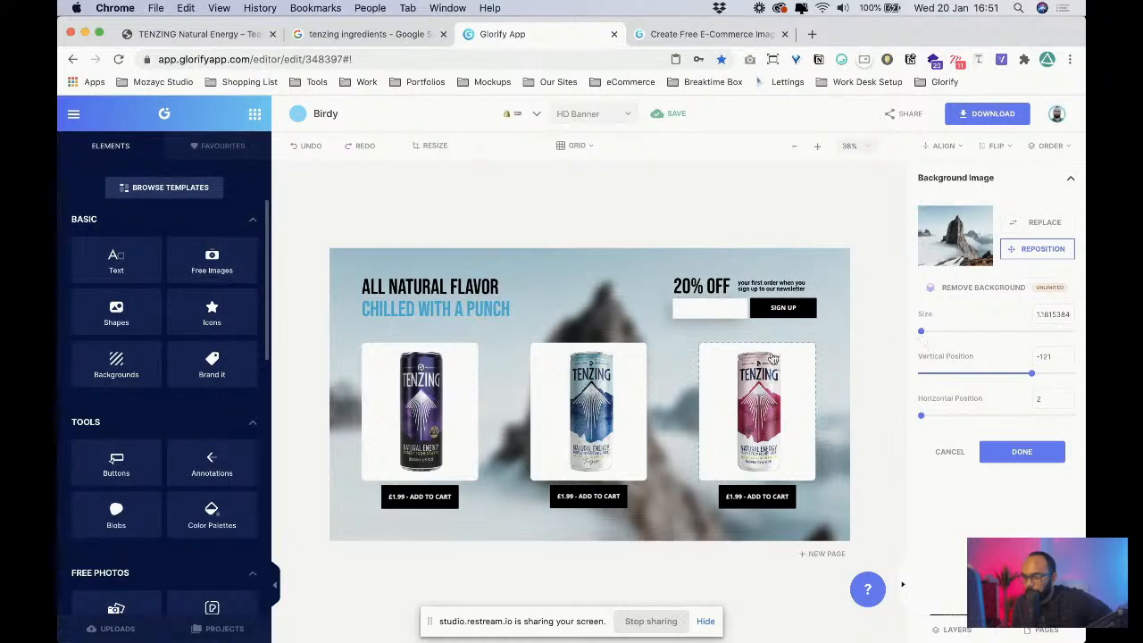
pyautogui.click(1021, 452)
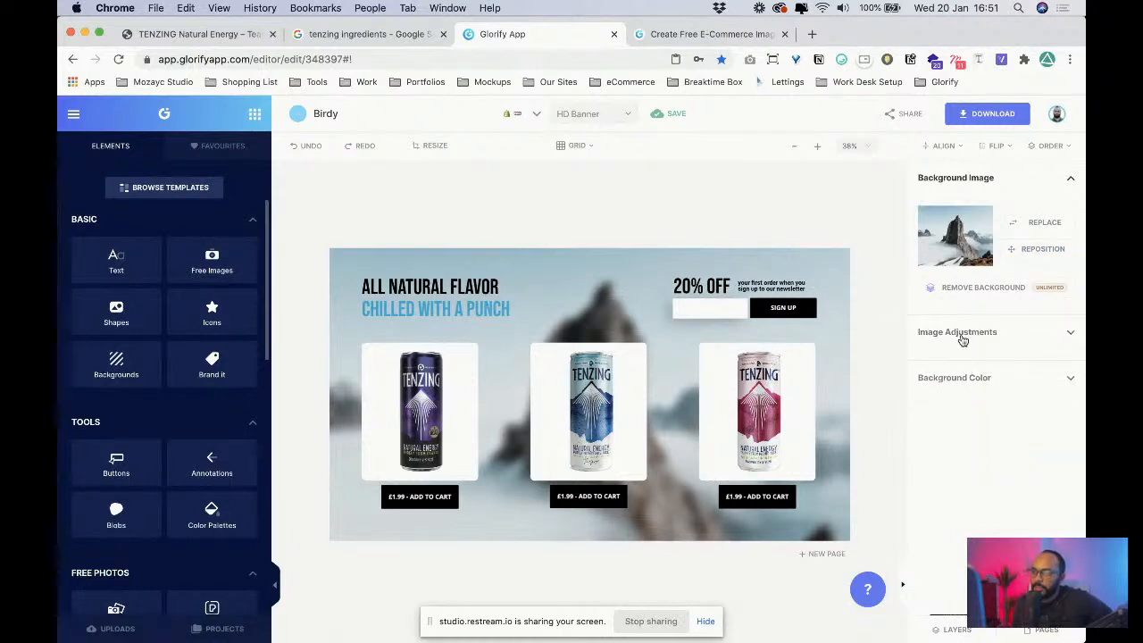
# - Set the mountain background's blur to 0.09
pyautogui.click(928, 332)
pyautogui.moveTo(933, 539); pyautogui.dragTo(929, 537)
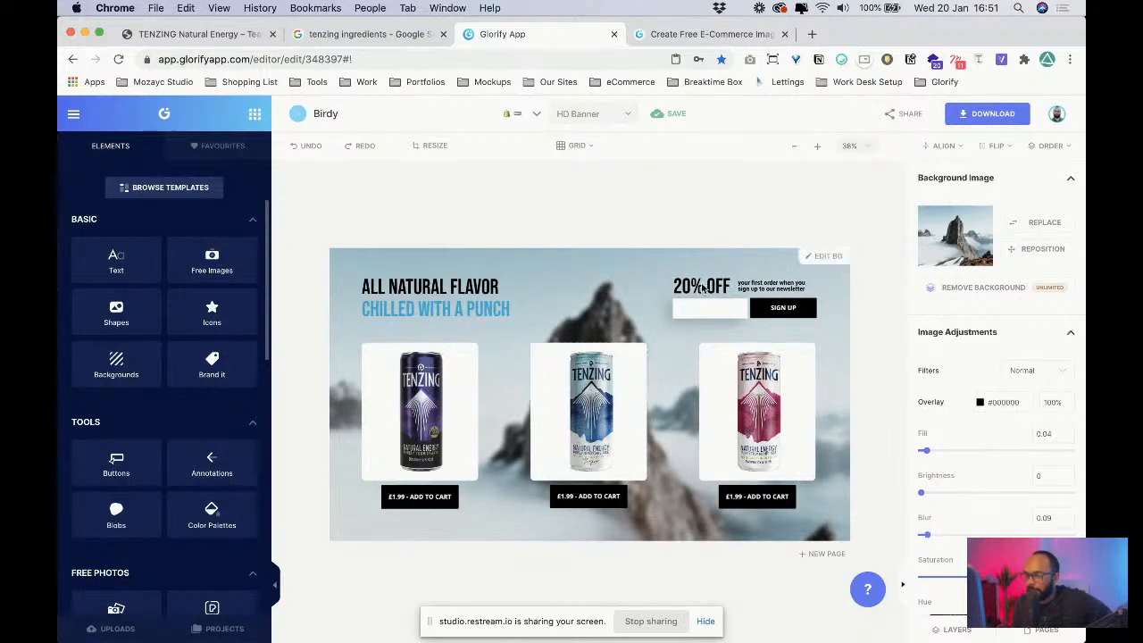
pyautogui.click(750, 496)
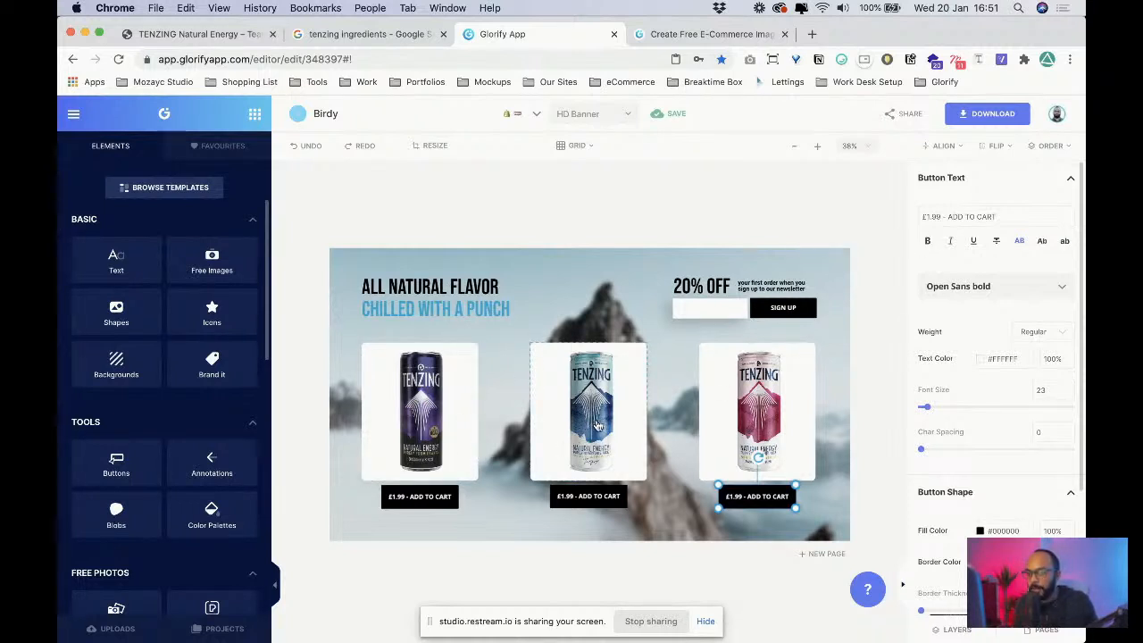
pyautogui.click(839, 420)
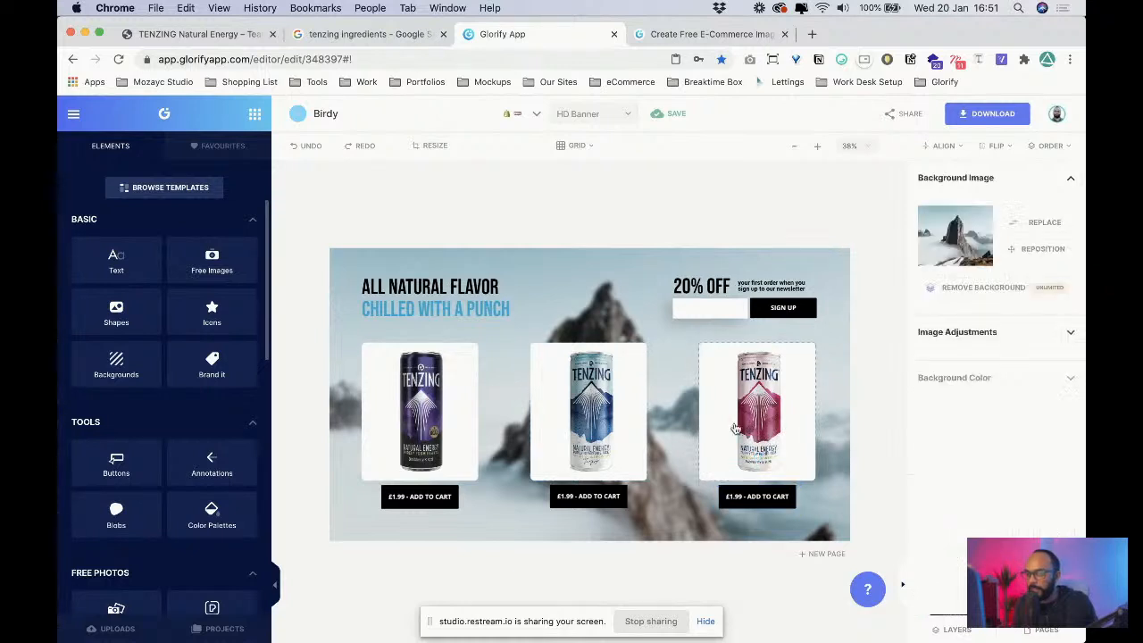
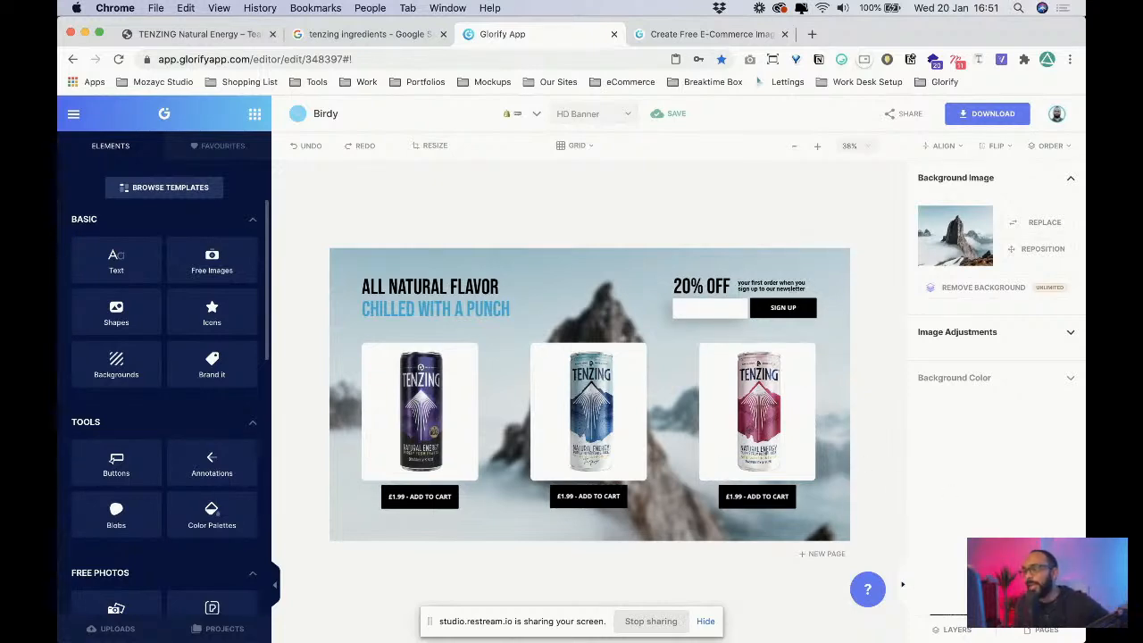
# - Examine the hero, newsletter offer and mission sections of the TENZING website and compare them with the pages designed so far
pyautogui.click(207, 34)
pyautogui.scroll(-5, 548, 280)
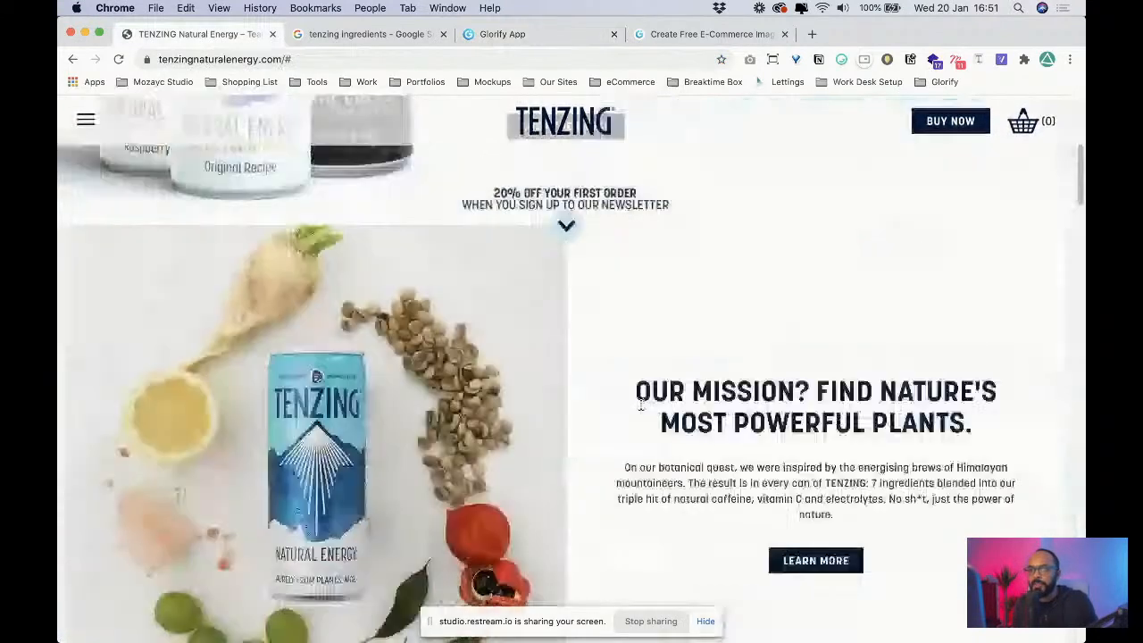
pyautogui.scroll(-2, 589, 203)
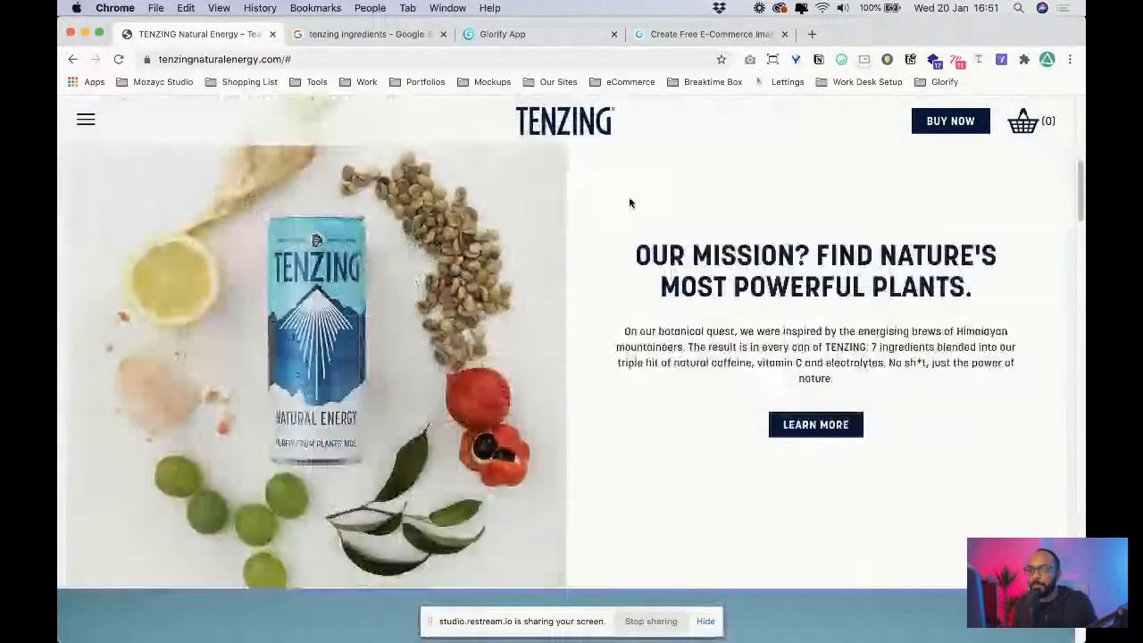
pyautogui.scroll(5, 640, 212)
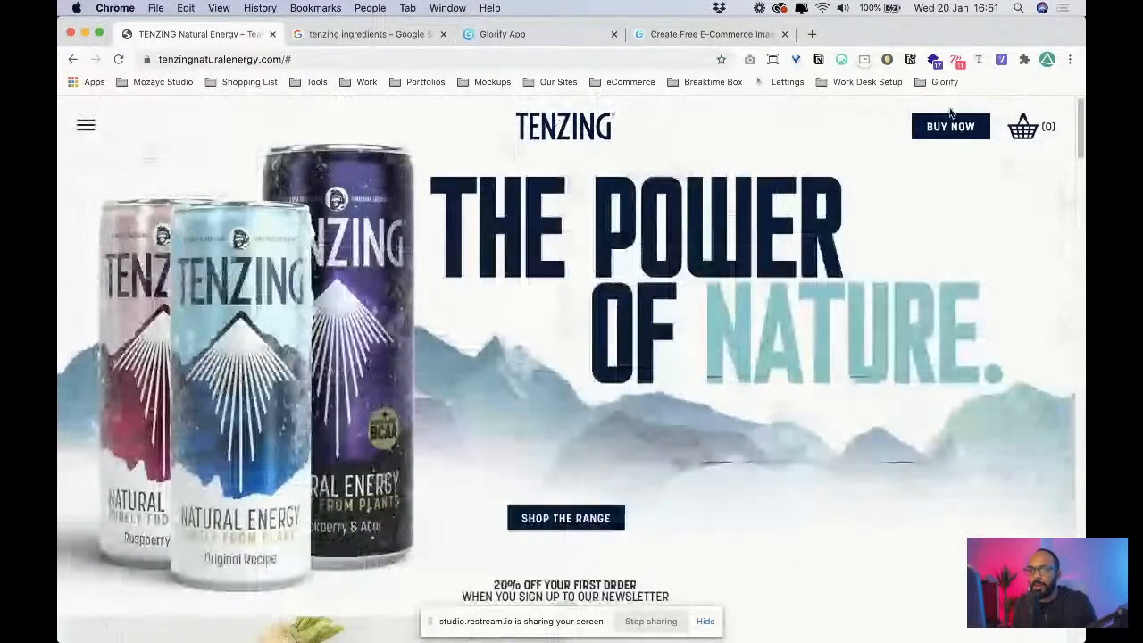
pyautogui.scroll(-2, 640, 211)
pyautogui.scroll(-3, 640, 212)
pyautogui.click(483, 36)
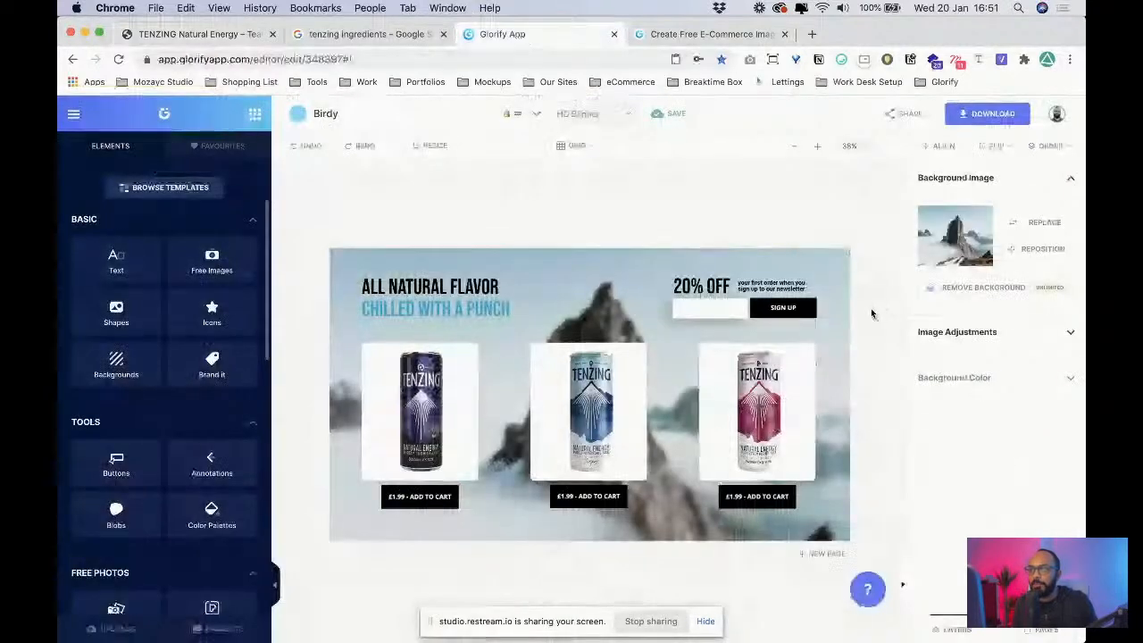
pyautogui.click(1047, 636)
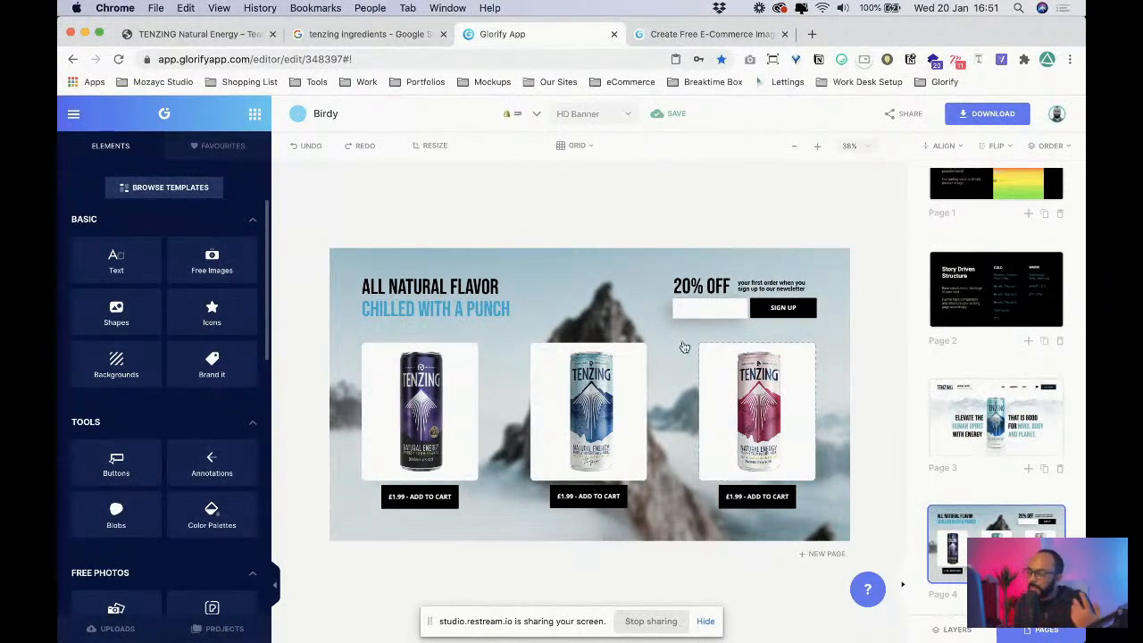
pyautogui.click(191, 35)
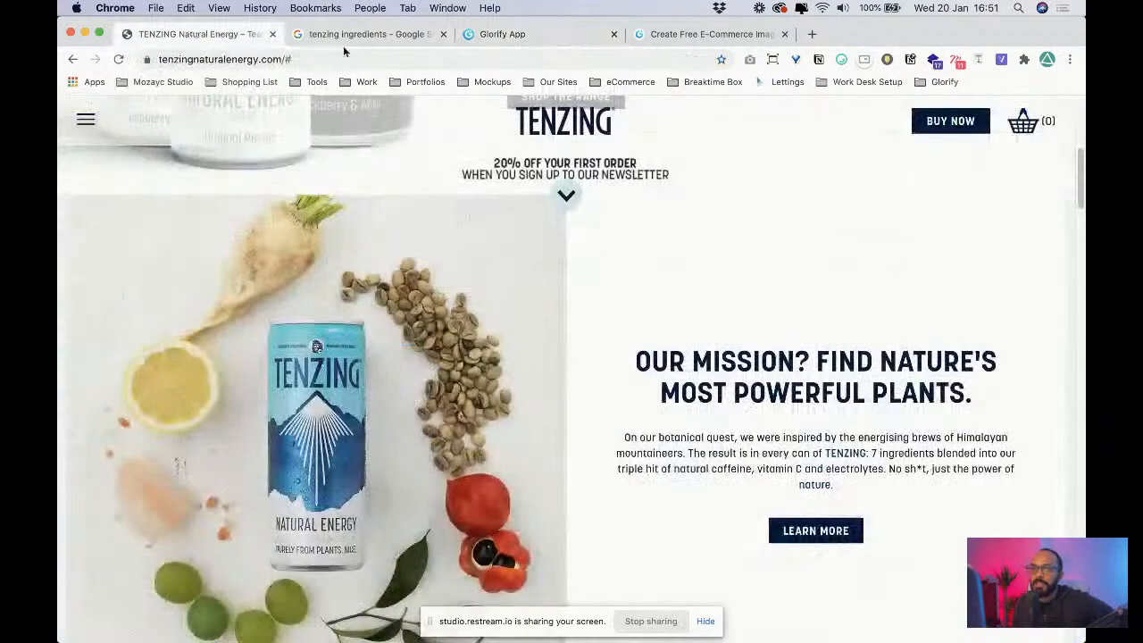
pyautogui.scroll(-10, 539, 259)
pyautogui.scroll(8, 539, 259)
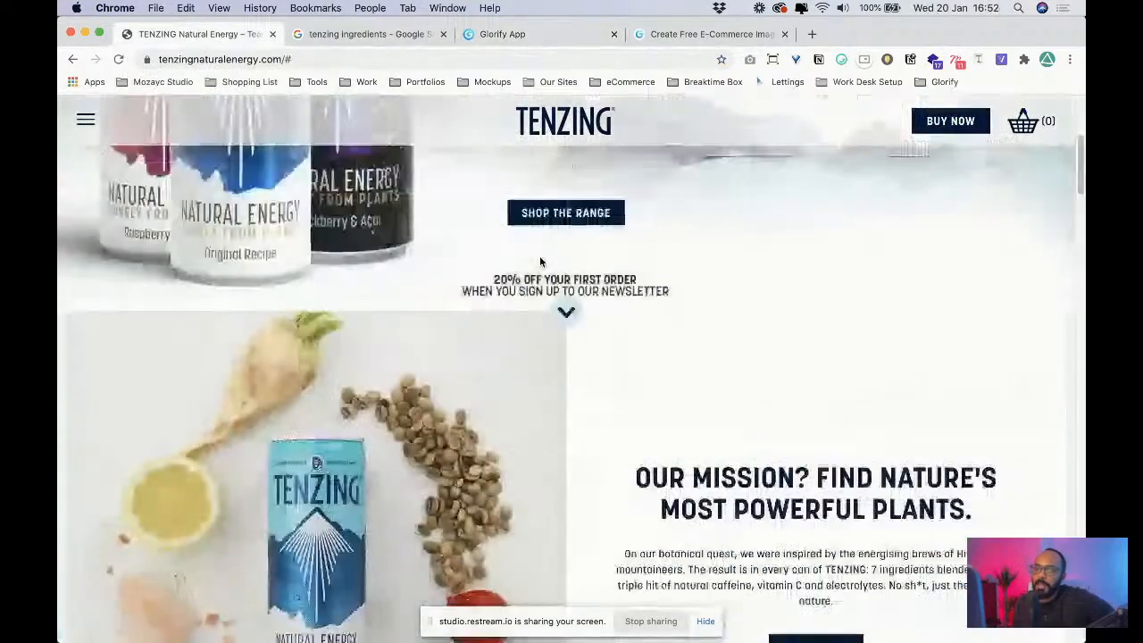
pyautogui.scroll(2, 651, 344)
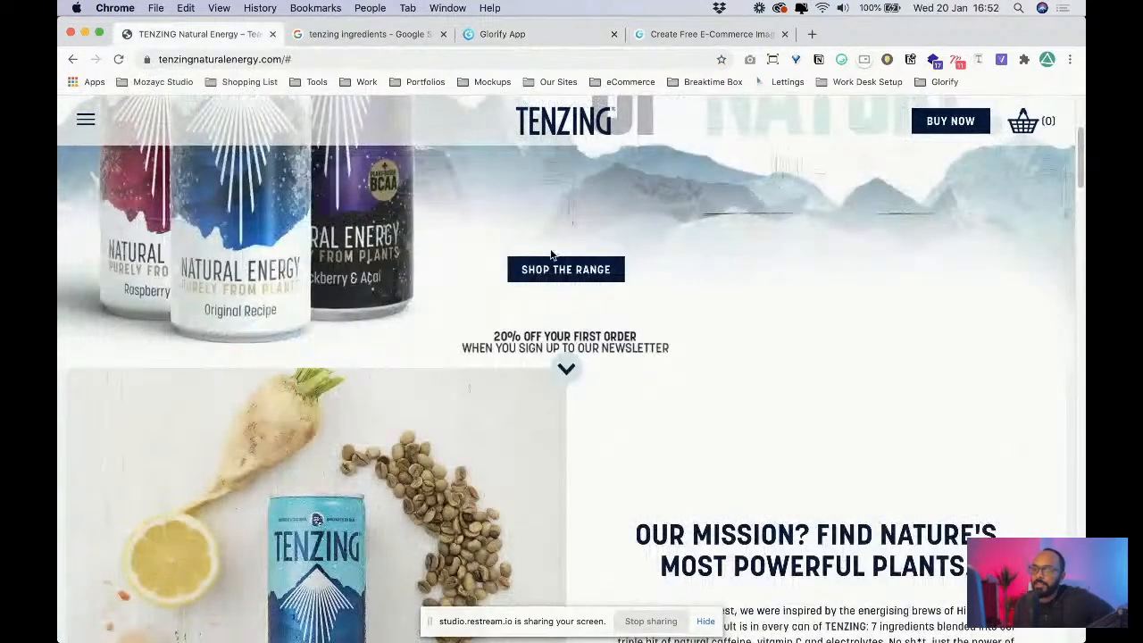
# - Return to the Glorify design, add a blank page after page 4 and place the uploaded blue TENZING can on it
pyautogui.click(503, 34)
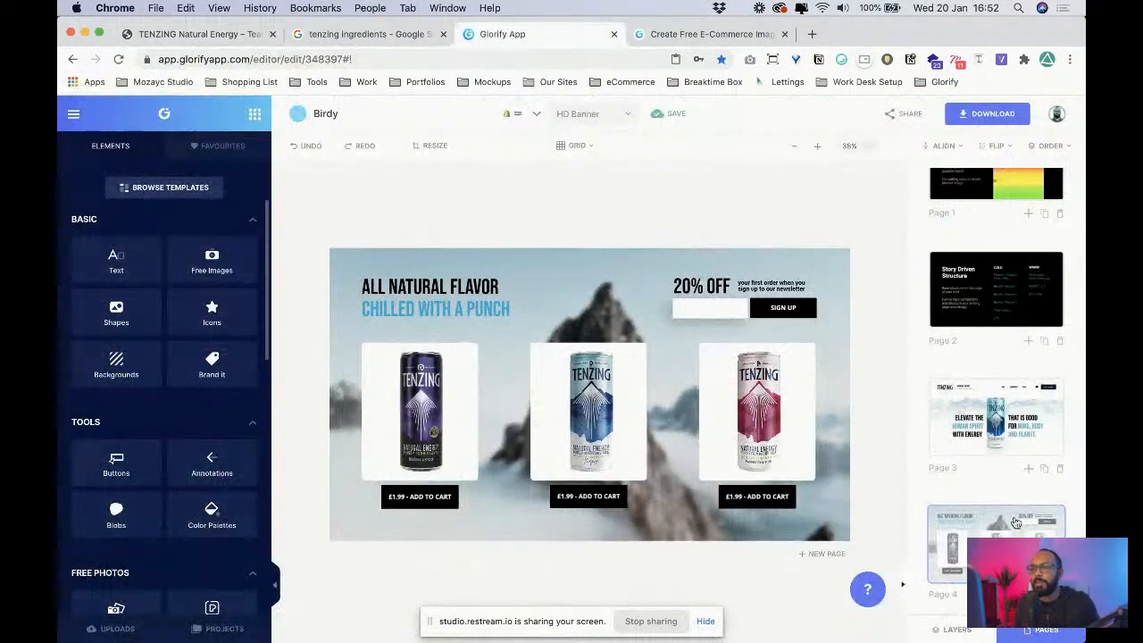
pyautogui.click(1044, 594)
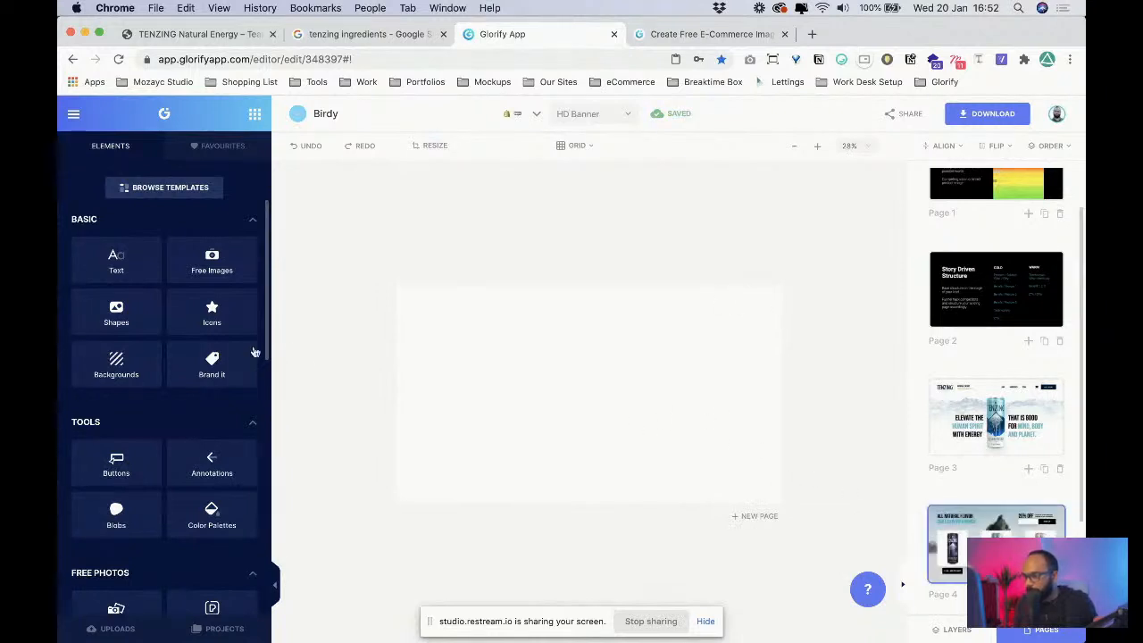
pyautogui.click(107, 629)
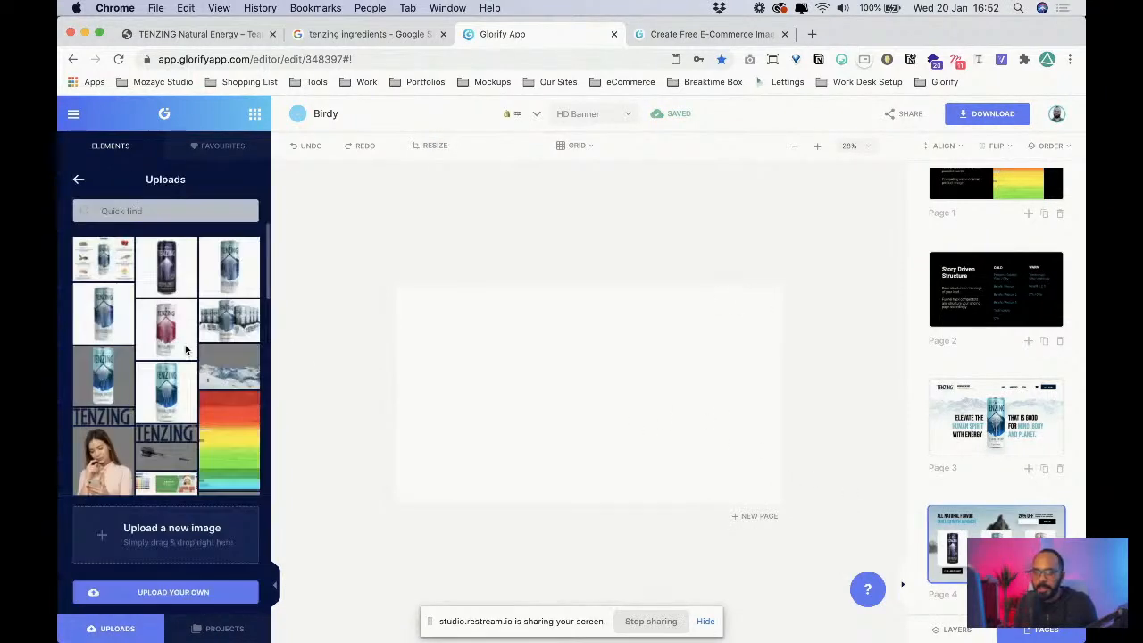
pyautogui.click(232, 267)
pyautogui.moveTo(500, 395); pyautogui.dragTo(589, 433)
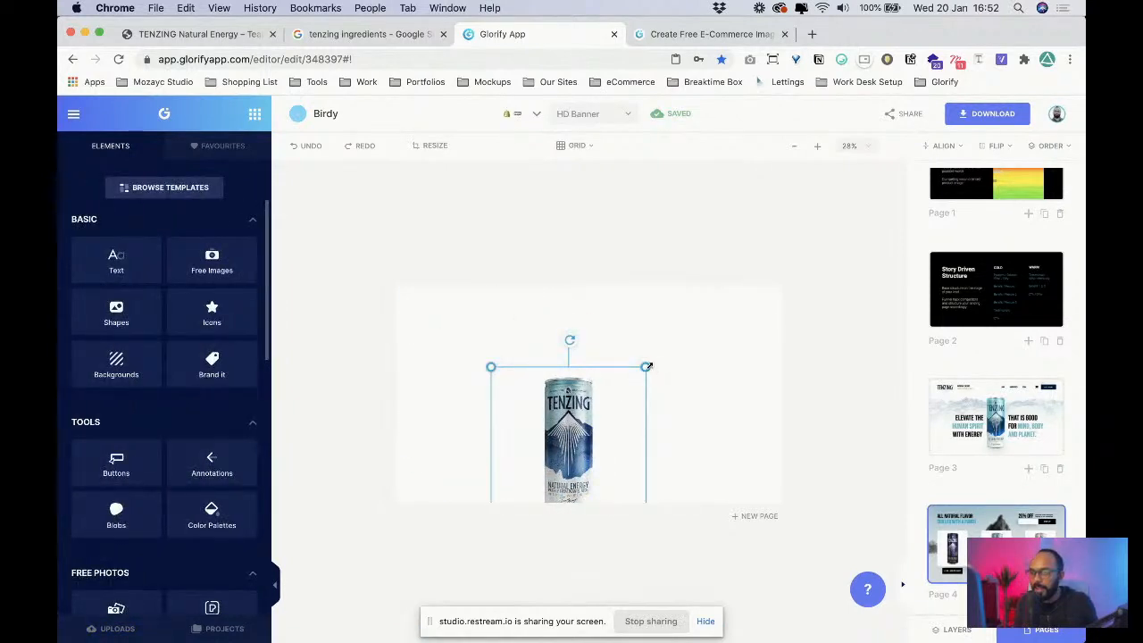
# - Enlarge the blue can and centre it horizontally so that its lower part is cropped by the page's bottom edge
pyautogui.moveTo(646, 366); pyautogui.dragTo(806, 268)
pyautogui.moveTo(666, 400); pyautogui.dragTo(613, 476)
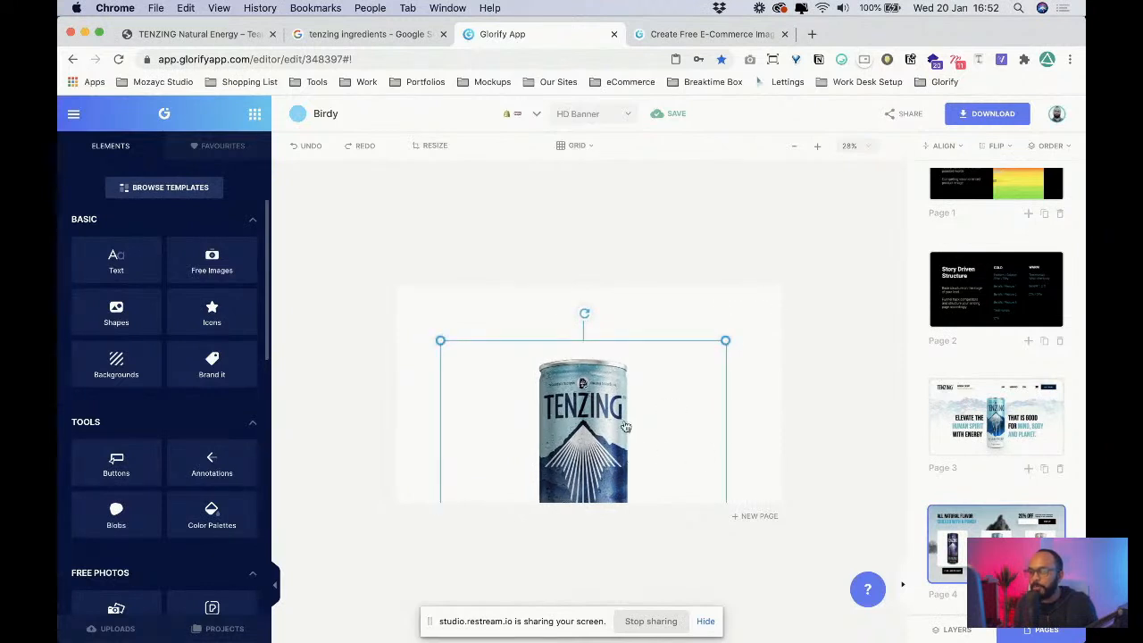
pyautogui.moveTo(626, 426)
pyautogui.mouseDown()
pyautogui.moveTo(638, 450)
pyautogui.moveTo(626, 436)
pyautogui.mouseUp()
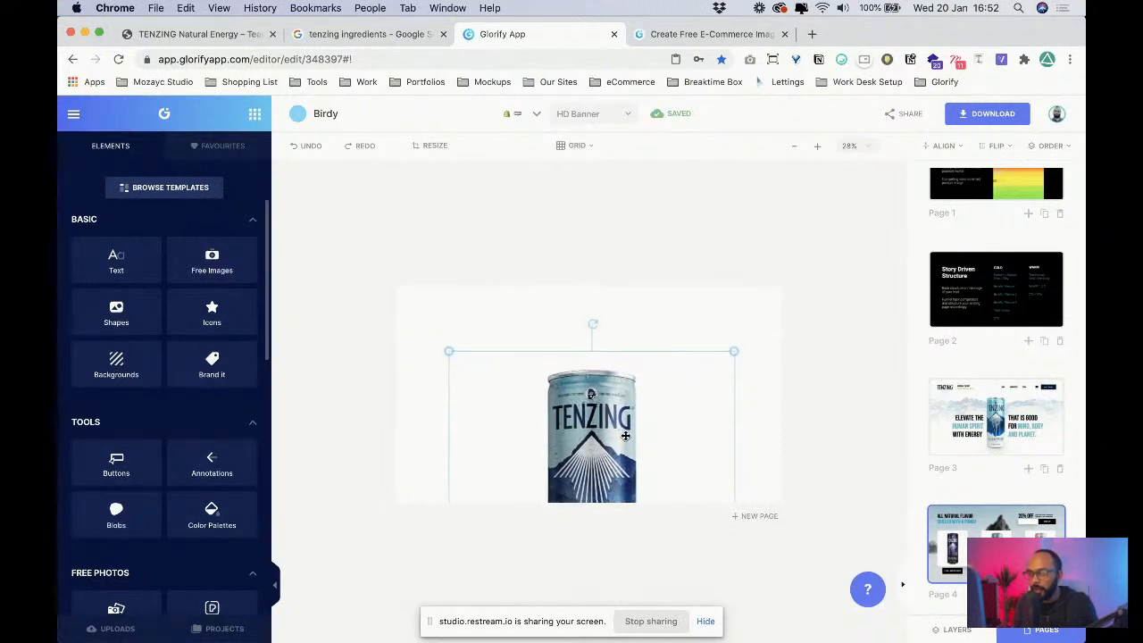
pyautogui.click(741, 447)
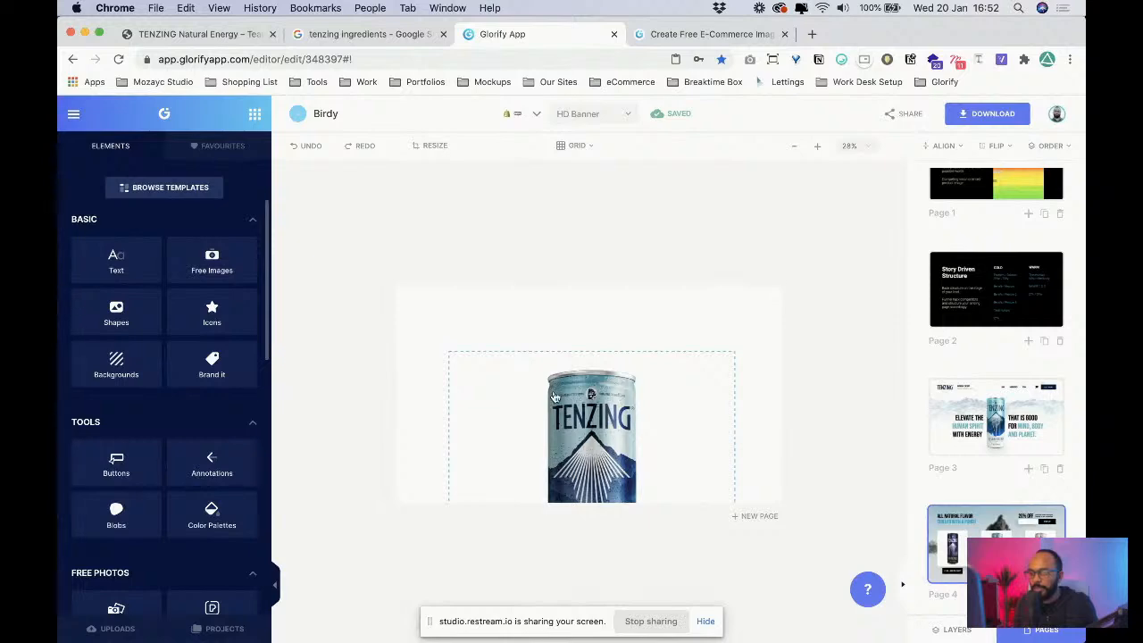
pyautogui.click(605, 457)
pyautogui.click(612, 328)
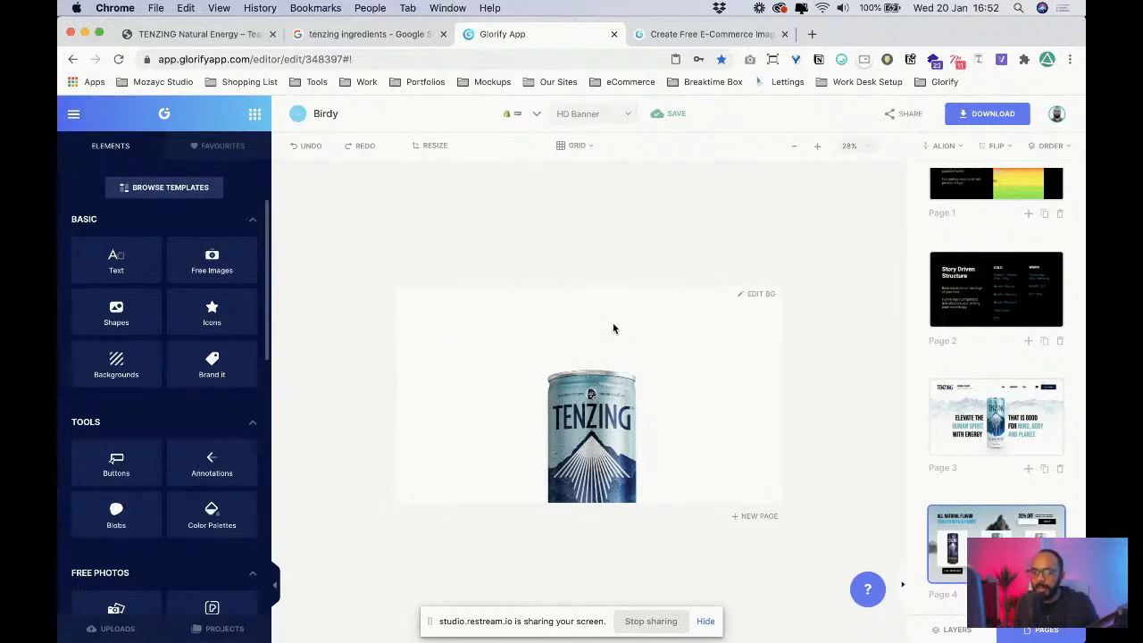
# - Copy the TENZING ingredients image from the Google image results, paste it onto the new Glorify page and centre it over the can
pyautogui.click(351, 35)
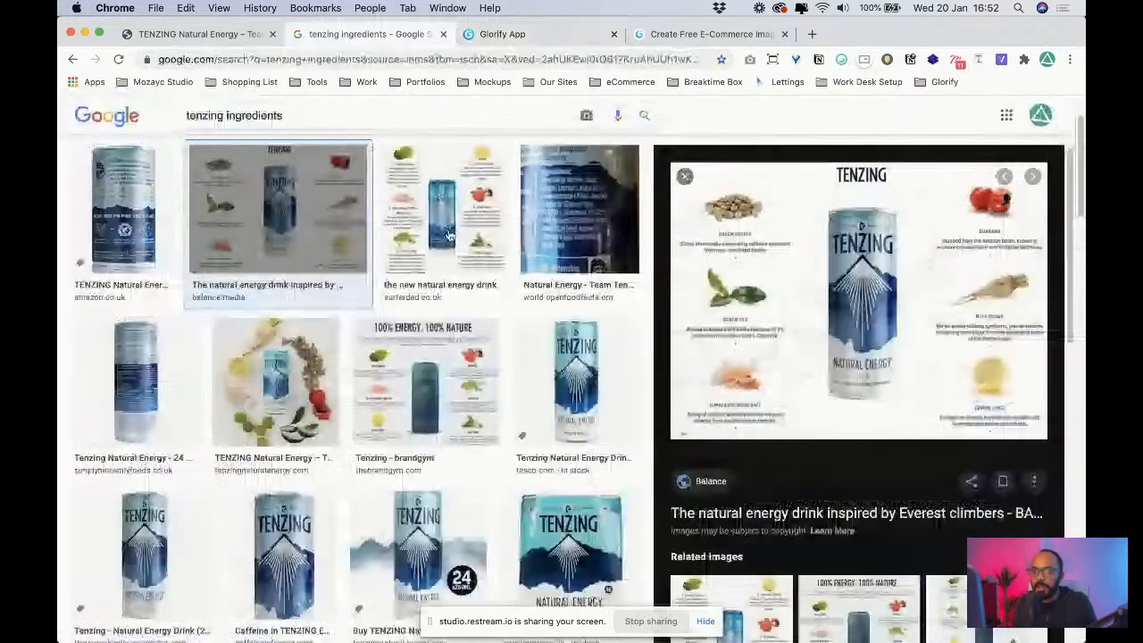
pyautogui.rightClick(769, 255)
pyautogui.click(807, 375)
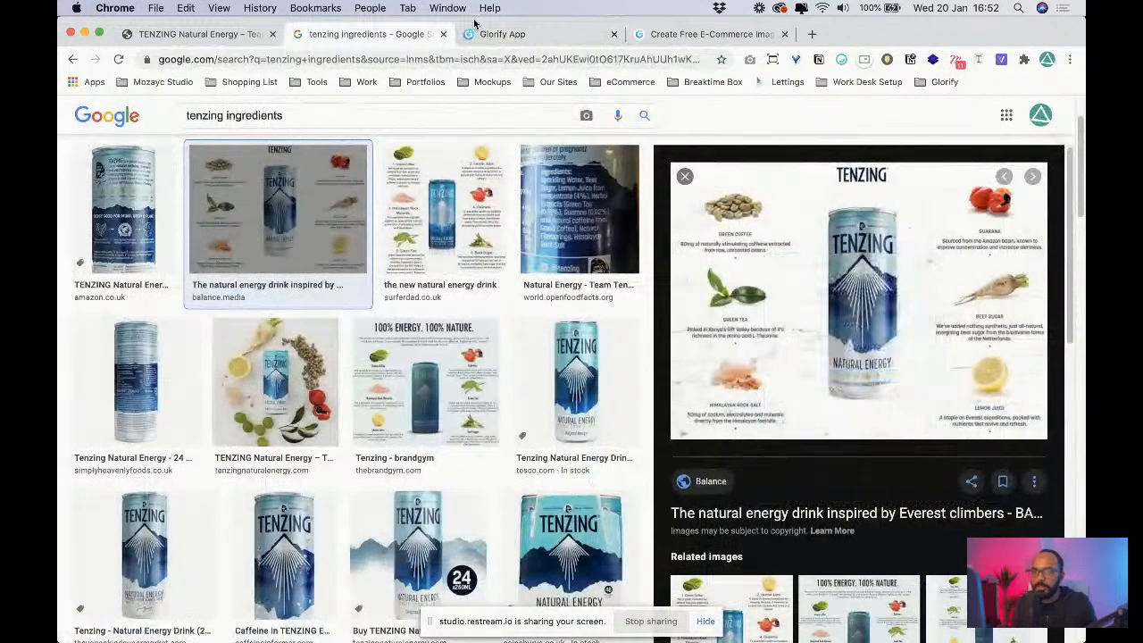
pyautogui.click(500, 34)
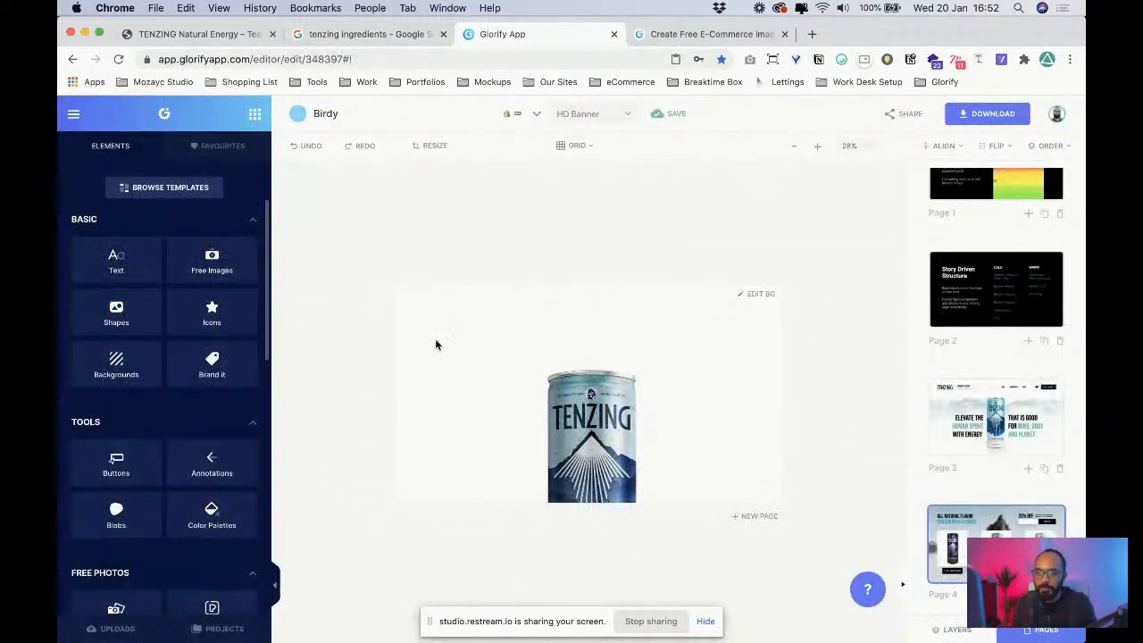
pyautogui.press('cmd+v')
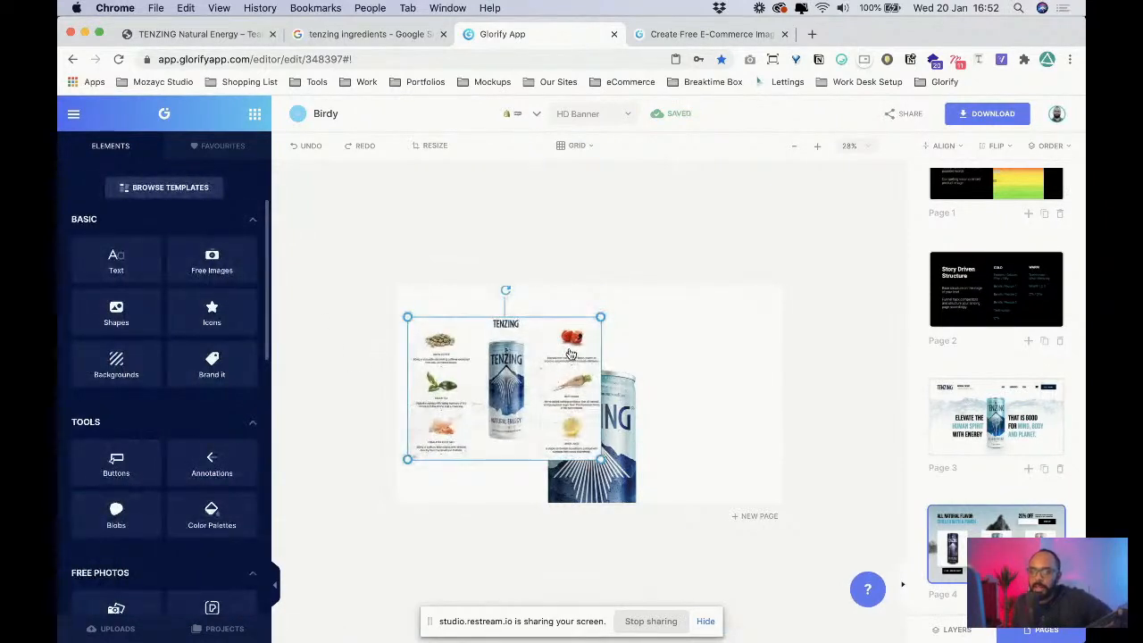
pyautogui.moveTo(464, 369); pyautogui.dragTo(542, 371)
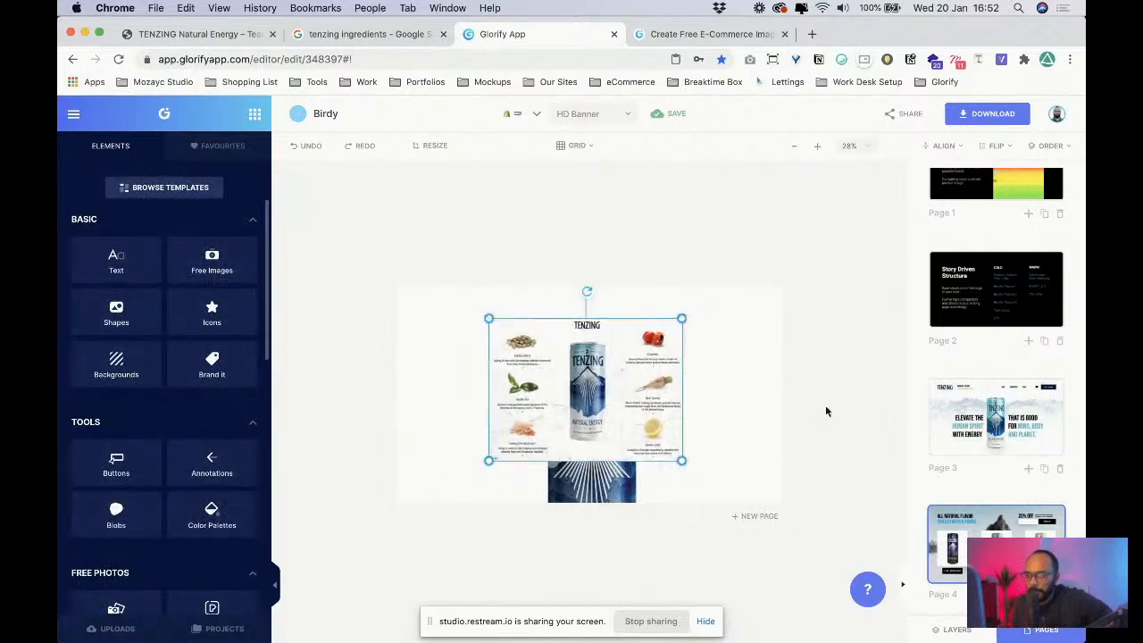
# - Copy the ELEVATE THE HUMAN SPIRIT WITH ENERGY text from page 3 and paste it onto page 5
pyautogui.click(948, 426)
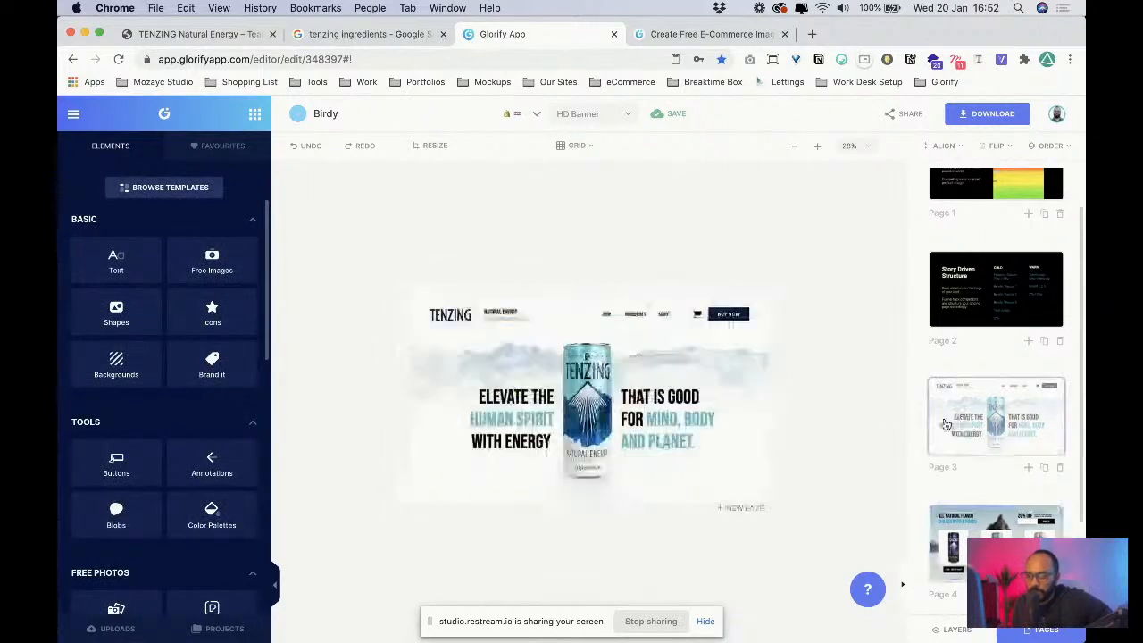
pyautogui.click(507, 404)
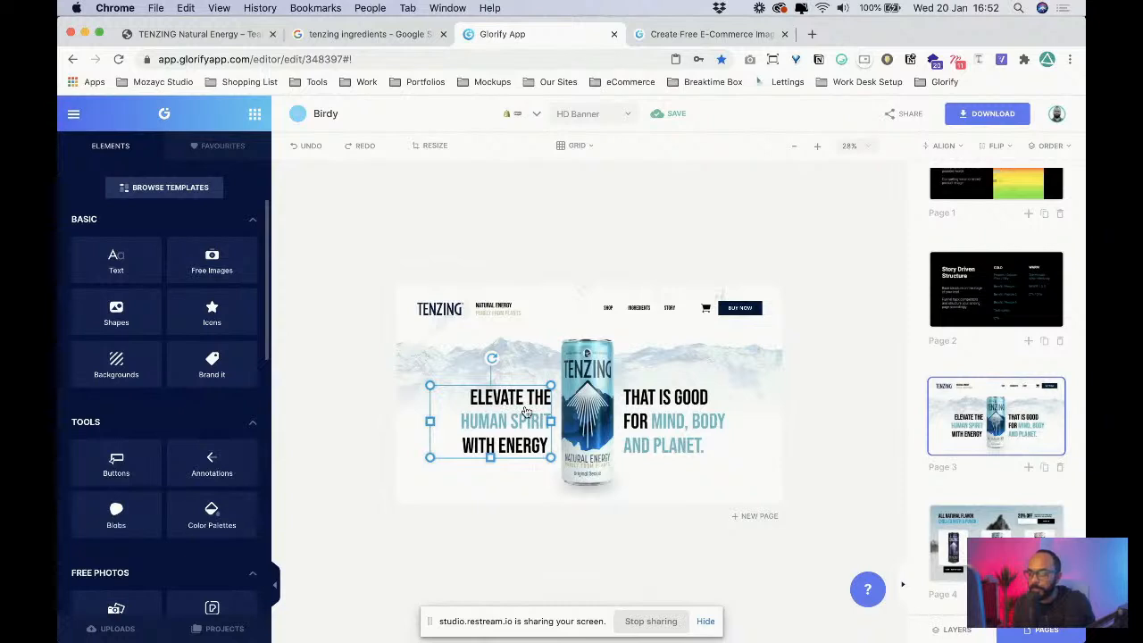
pyautogui.press('super+c')
pyautogui.scroll(-2, 1000, 534)
pyautogui.click(1001, 534)
pyautogui.press('super+v')
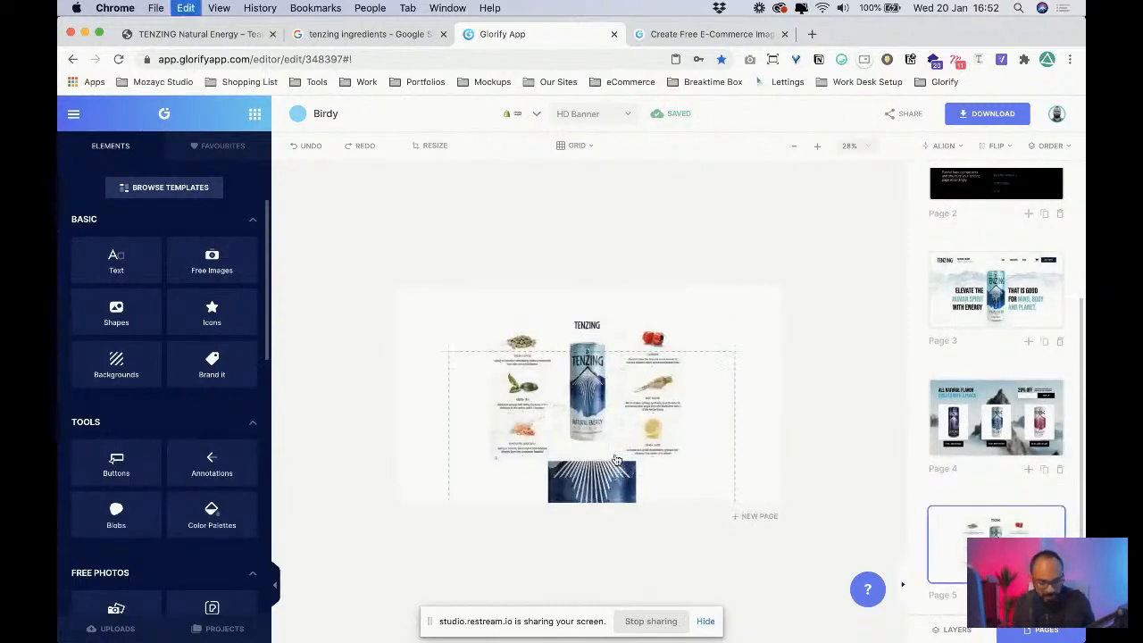
# - Replace the pasted text with GREEN COFFEE, shrink it and place it beside the upper-left part of the ingredients image
pyautogui.doubleClick(503, 428)
pyautogui.press('BackSpace')
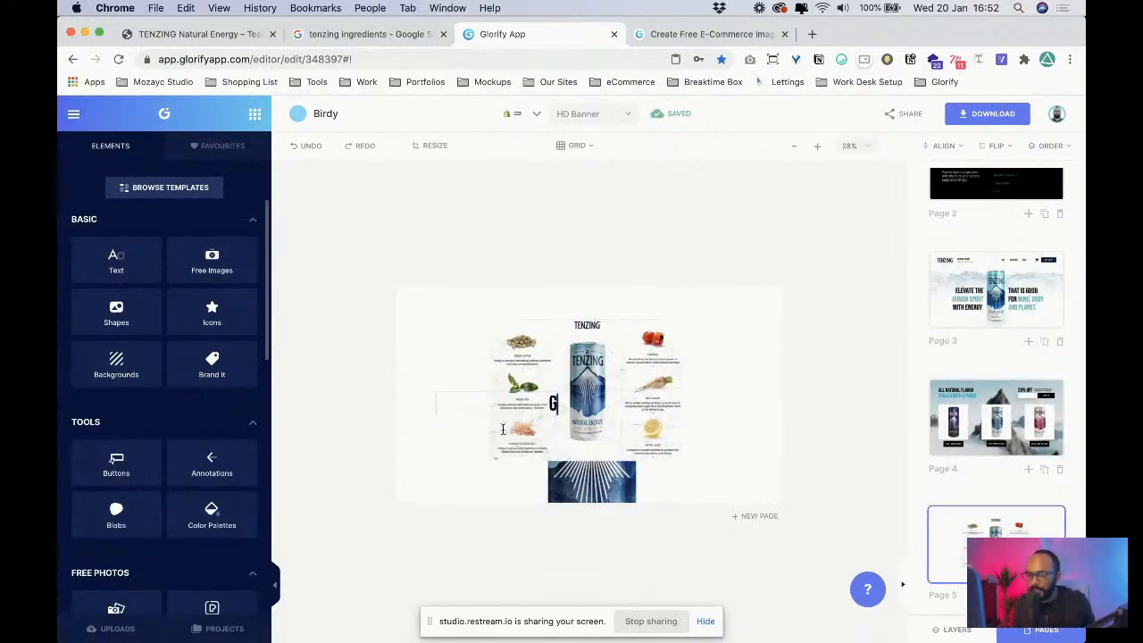
pyautogui.write('GREEN COFFEE')
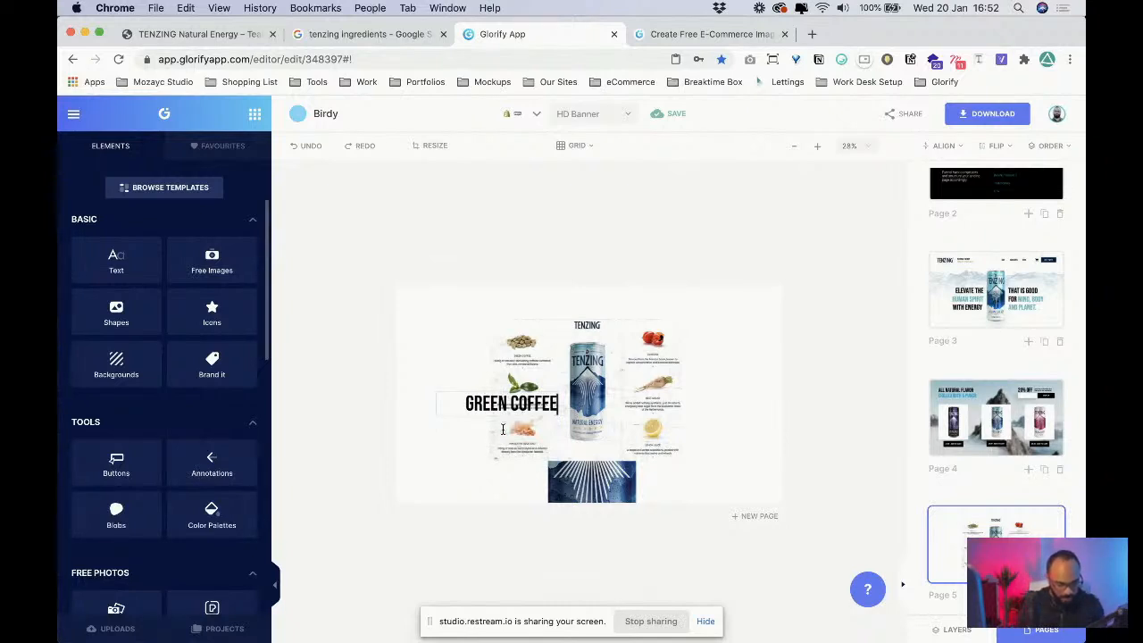
pyautogui.click(503, 430)
pyautogui.click(550, 403)
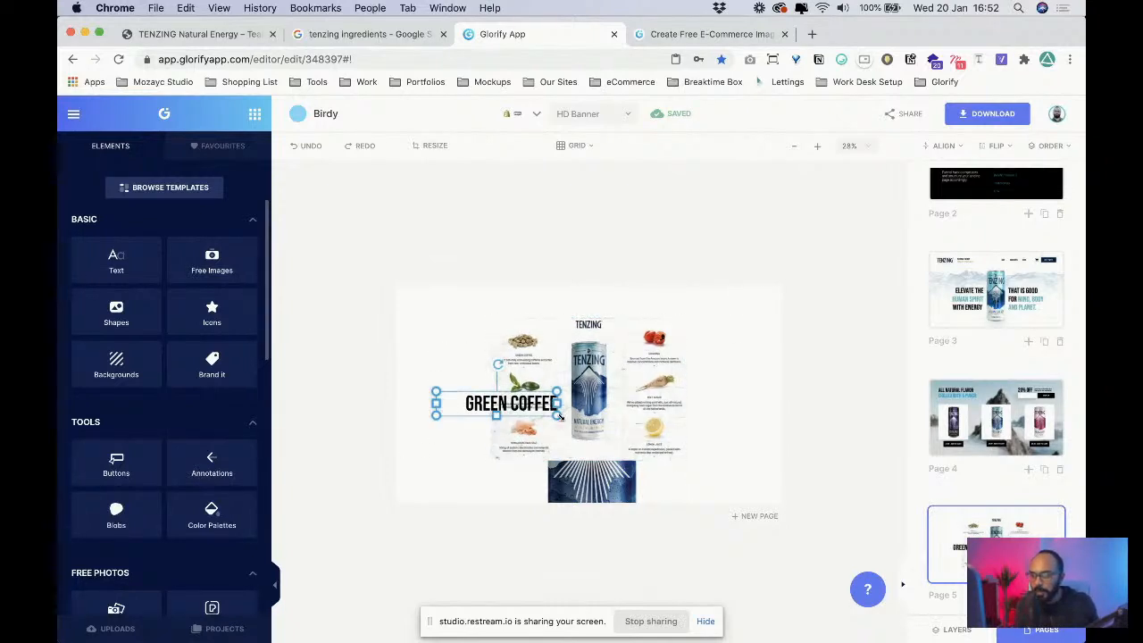
pyautogui.moveTo(560, 417); pyautogui.dragTo(468, 336)
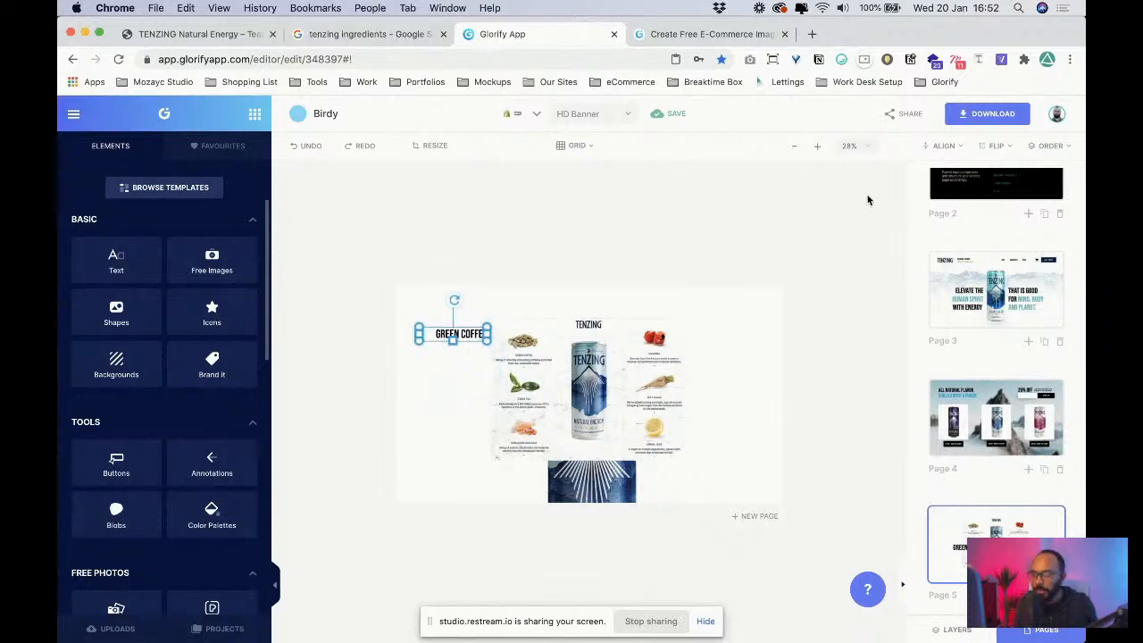
# - Move the ingredients image down and to the left, clear of the GREEN COFFEE label and most of the large can
pyautogui.scroll(5, 867, 200)
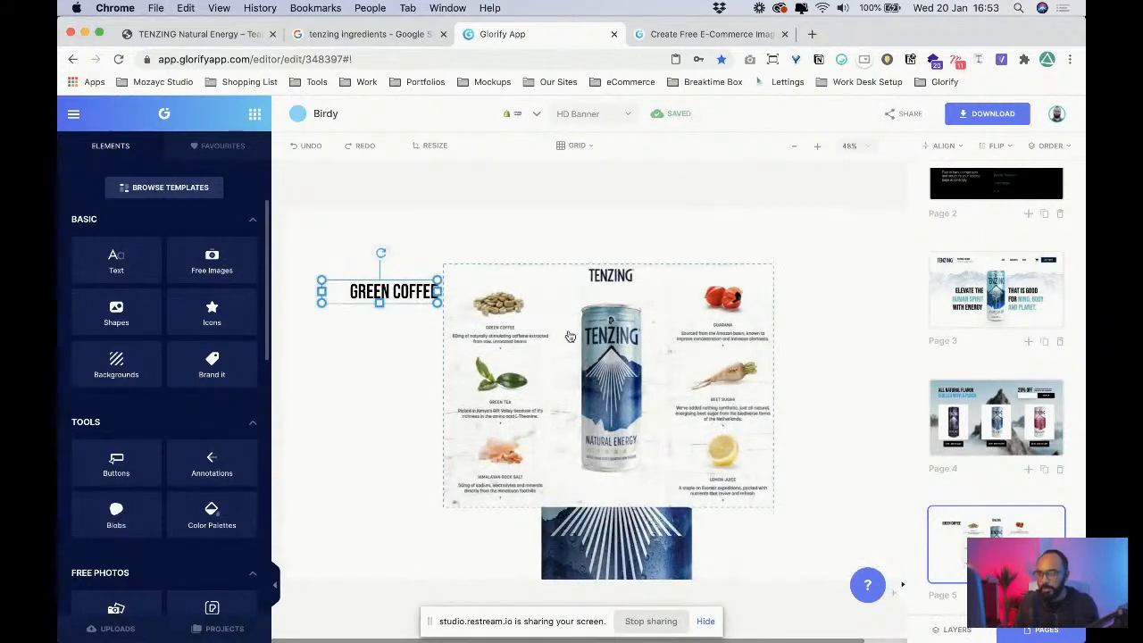
pyautogui.click(575, 357)
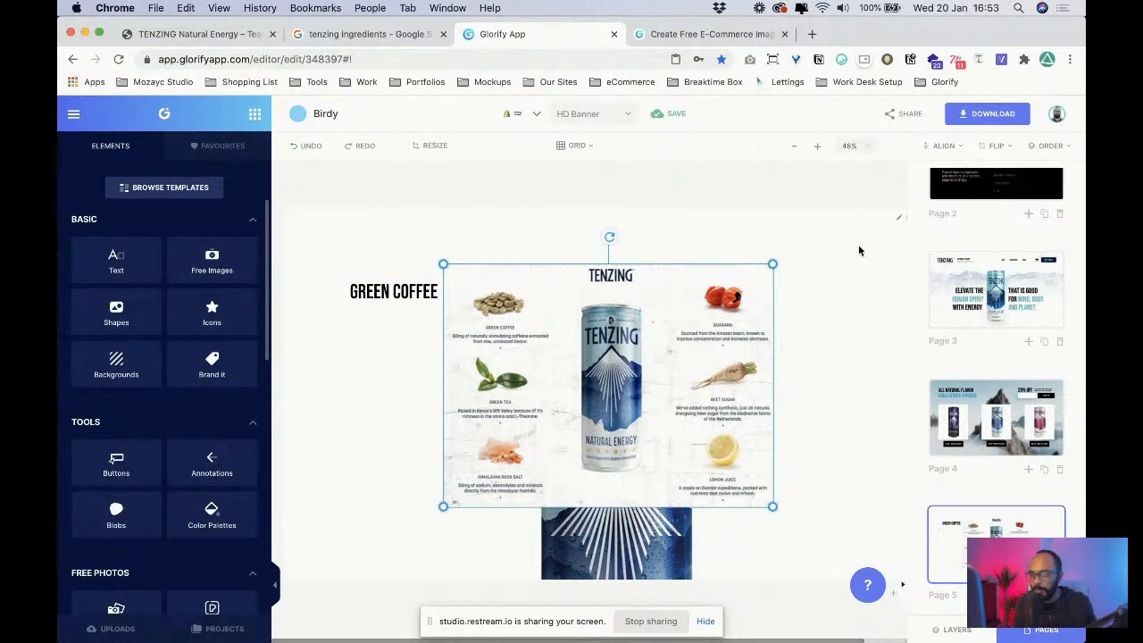
pyautogui.scroll(2, 859, 250)
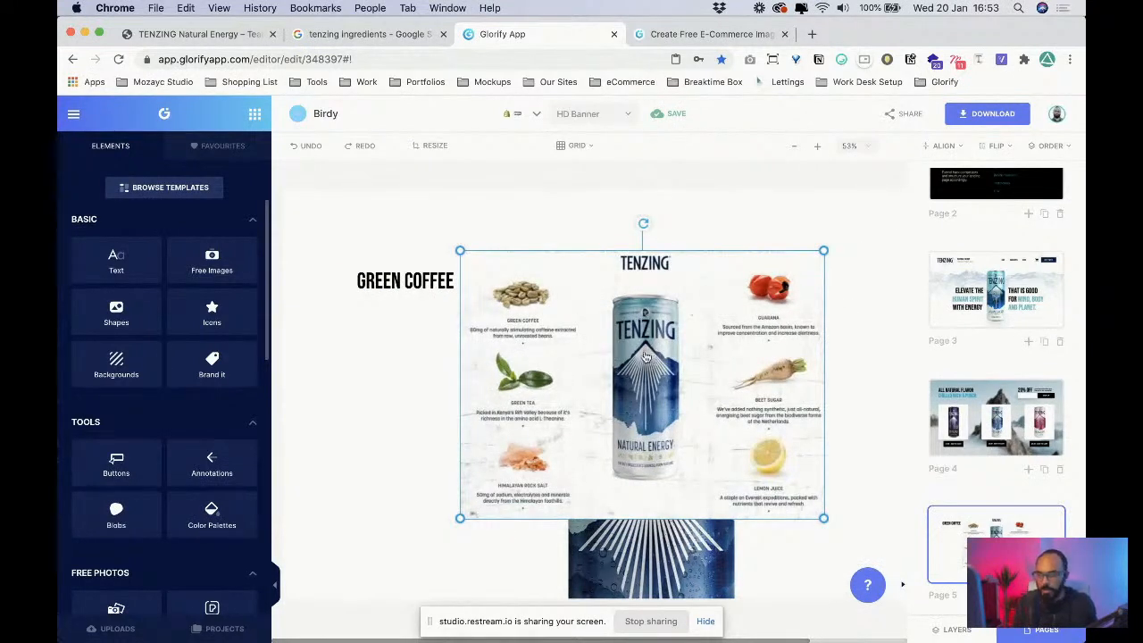
pyautogui.moveTo(646, 356); pyautogui.dragTo(532, 419)
# - Duplicate the GREEN COFFEE label, place the copy directly above it and change its text to GUARANA
pyautogui.click(418, 283)
pyautogui.press('super+c')
pyautogui.press('super+v')
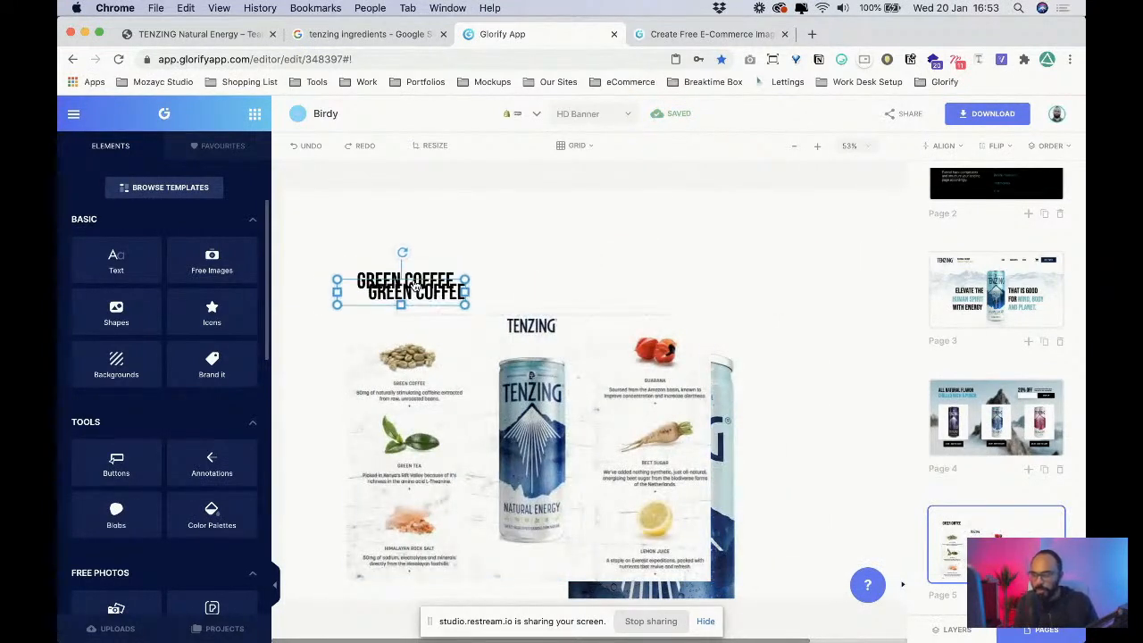
pyautogui.moveTo(417, 284); pyautogui.dragTo(403, 243)
pyautogui.doubleClick(402, 244)
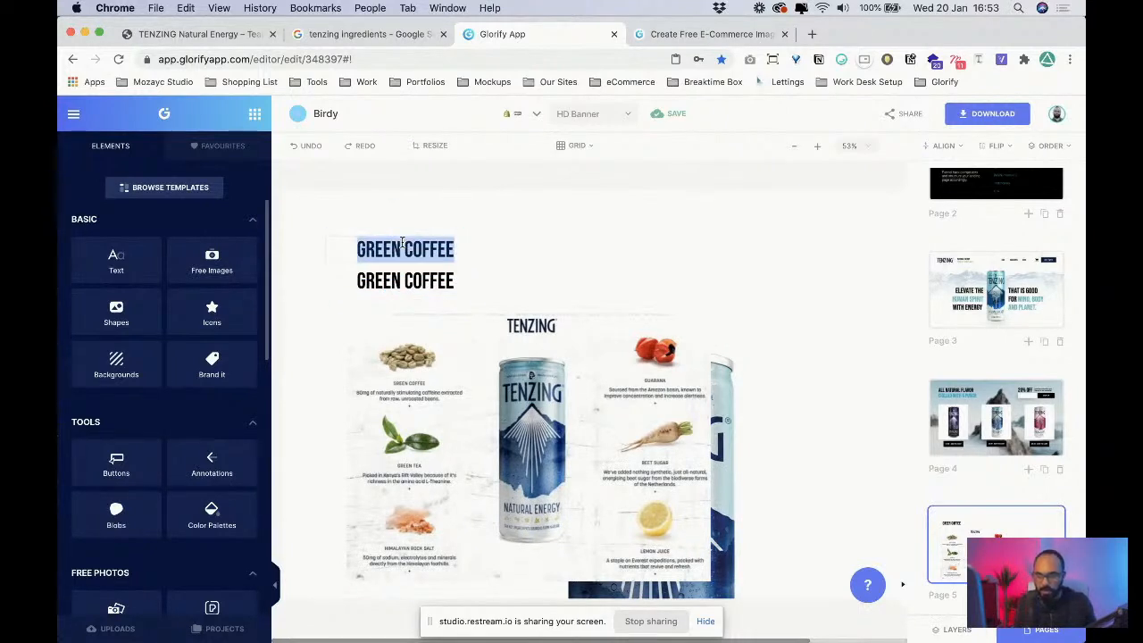
pyautogui.write('GUA')
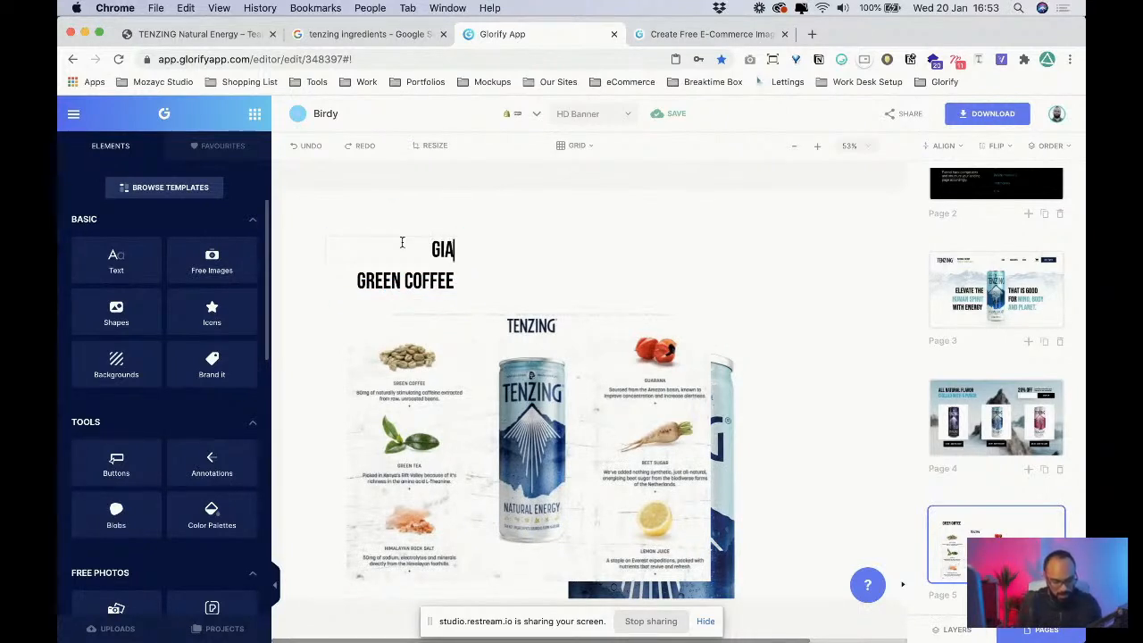
pyautogui.write('RAN')
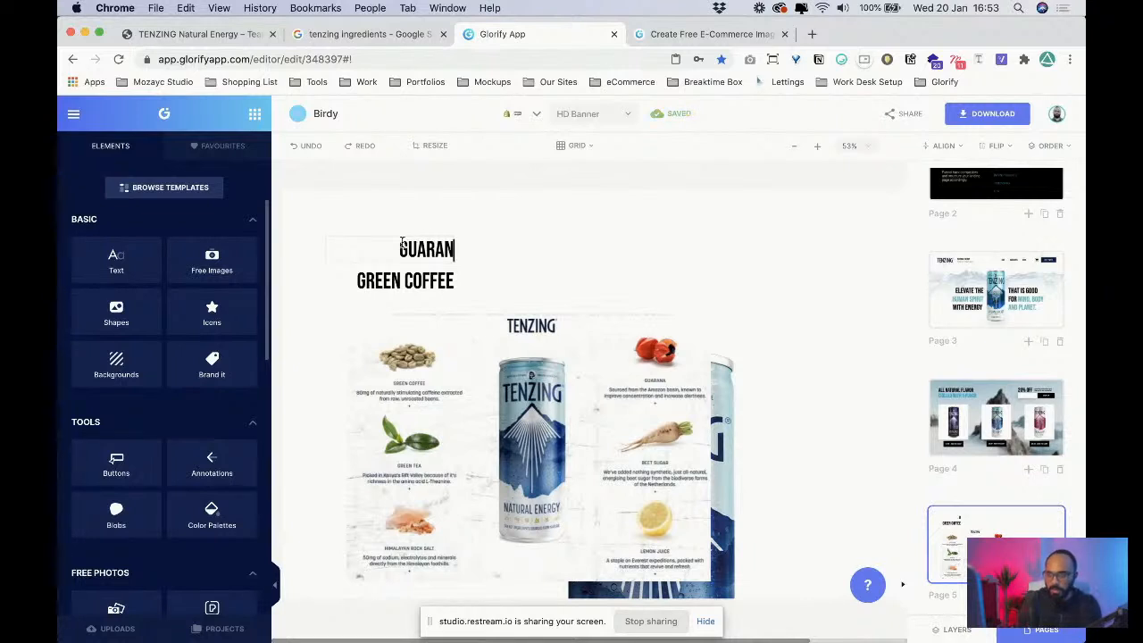
pyautogui.write('A')
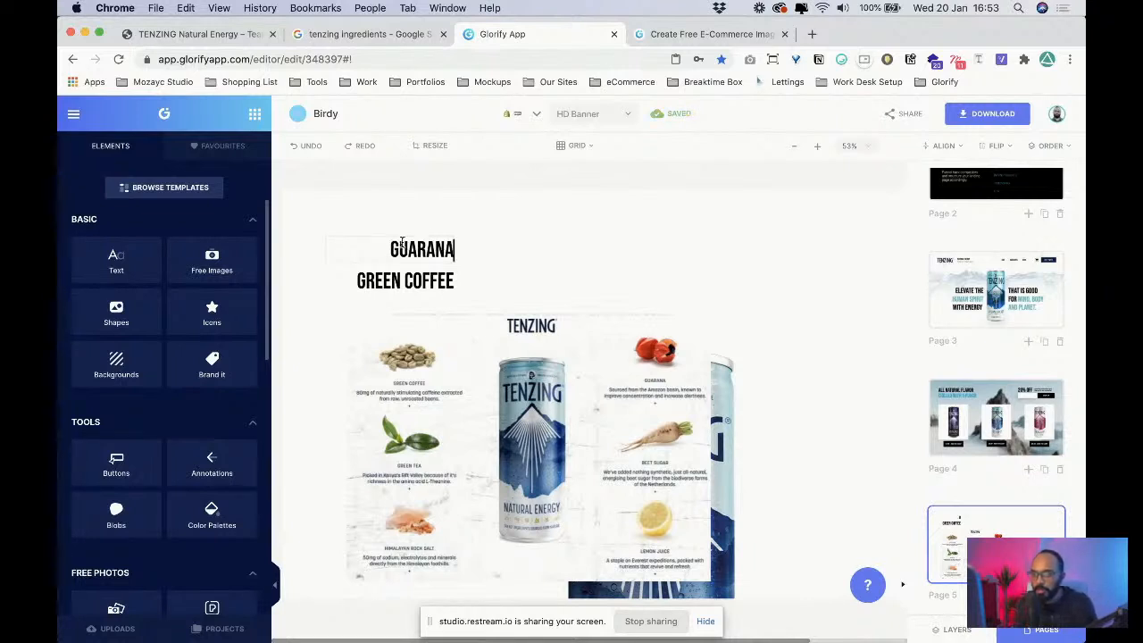
# - Duplicate the GUARANA label, place the copy to its right on the same line and change its text to BEET SUGAR
pyautogui.click(462, 225)
pyautogui.click(406, 238)
pyautogui.press('super+c')
pyautogui.press('super+v')
pyautogui.moveTo(408, 252); pyautogui.dragTo(551, 240)
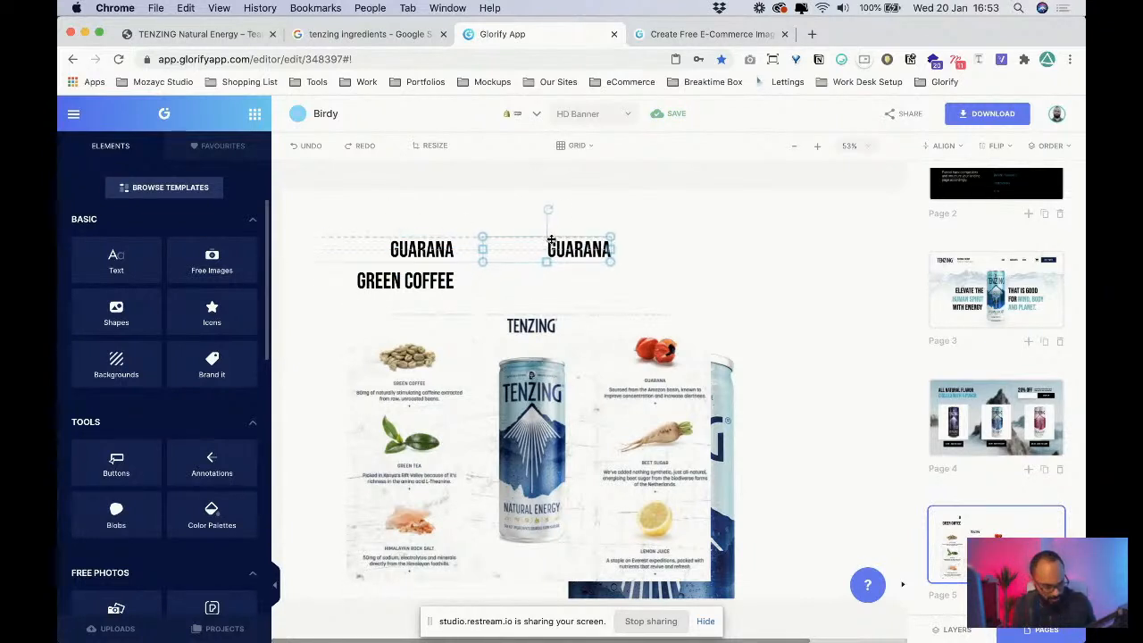
pyautogui.doubleClick(572, 250)
pyautogui.write('BEET ')
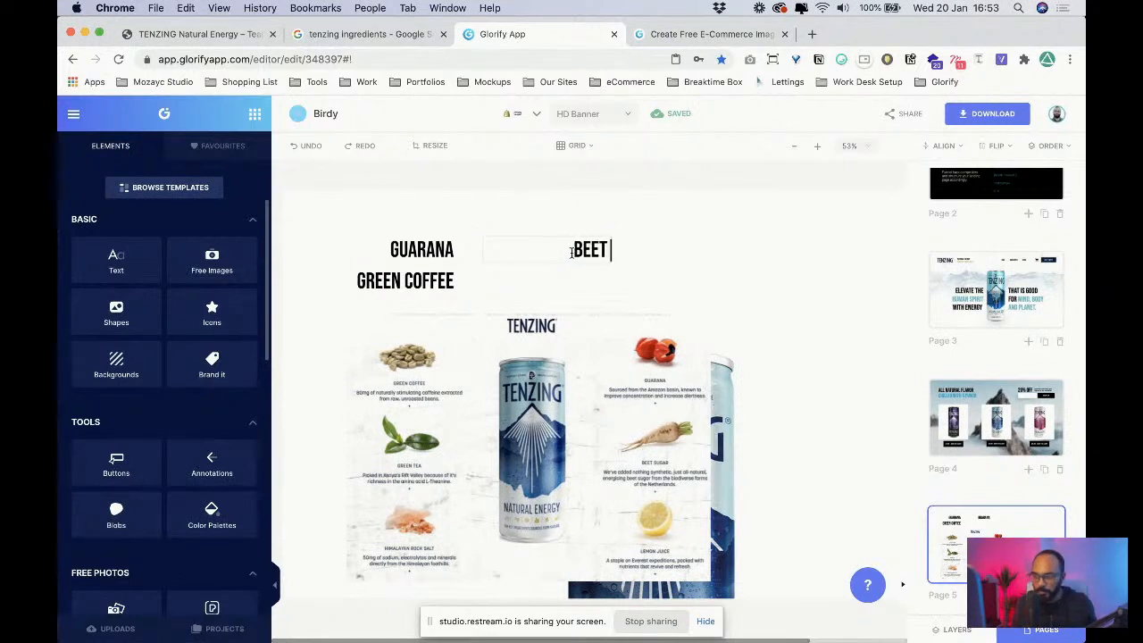
pyautogui.write('SUGAR')
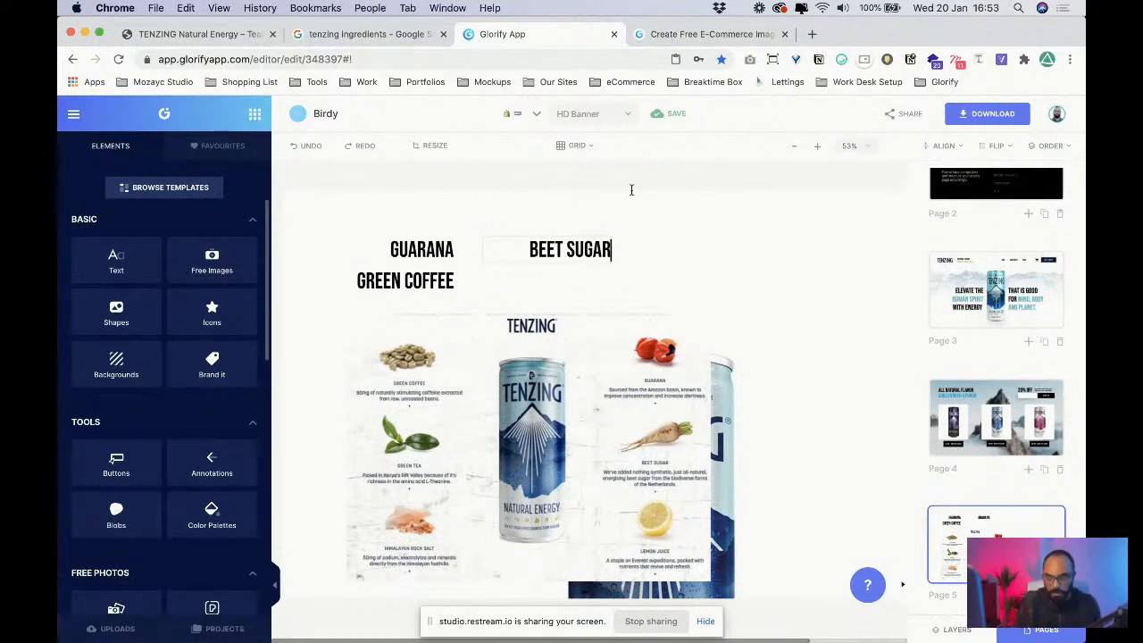
# - Duplicate the BEET SUGAR label, place the copy below it and change its text to LEMON JUICE
pyautogui.click(587, 250)
pyautogui.press('super+c')
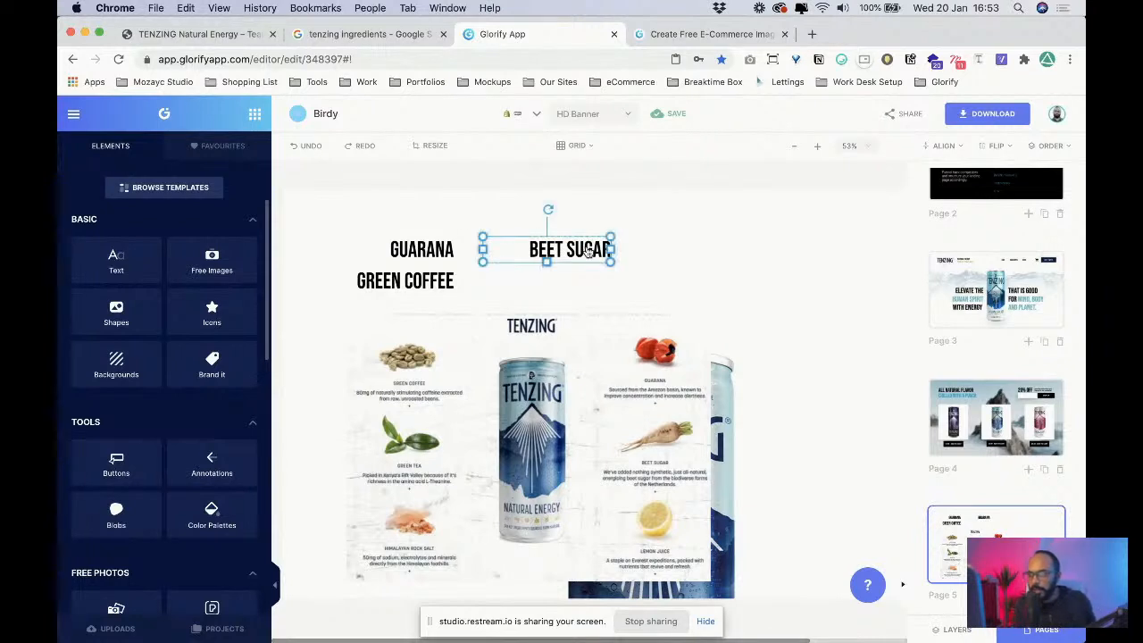
pyautogui.press('super+v')
pyautogui.moveTo(588, 250); pyautogui.dragTo(606, 285)
pyautogui.doubleClick(607, 284)
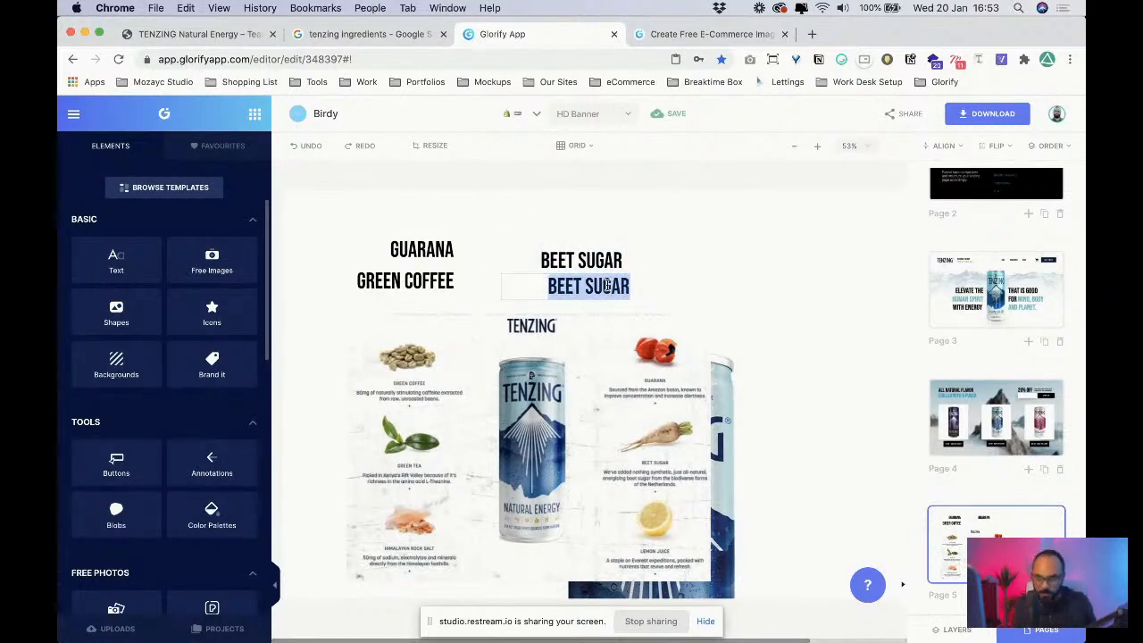
pyautogui.write('LEMON')
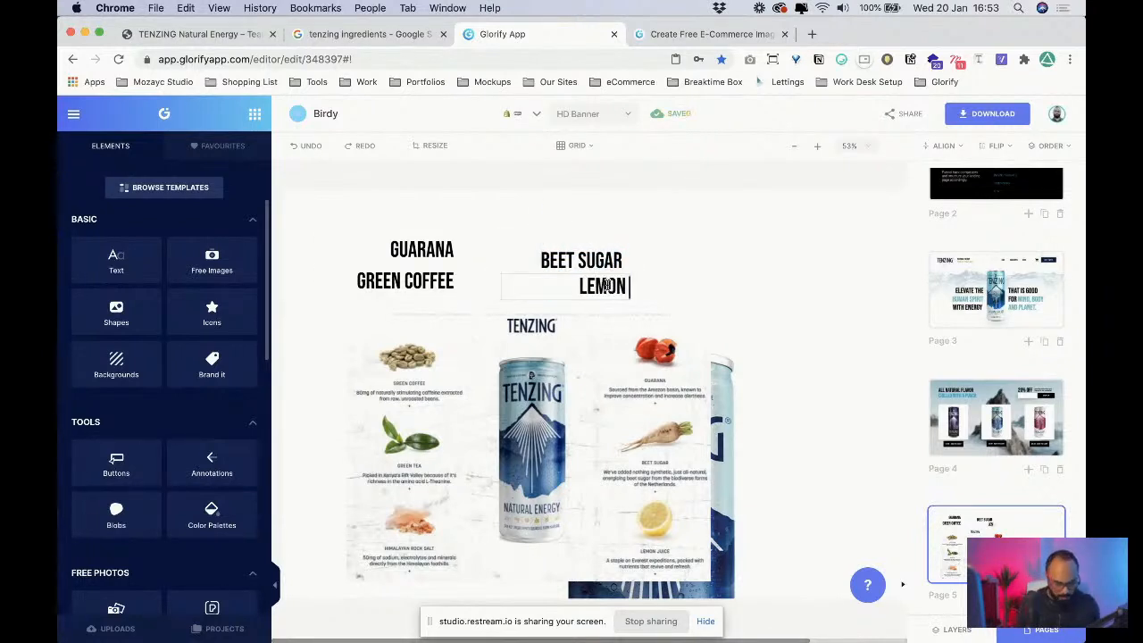
pyautogui.write(' JUICE')
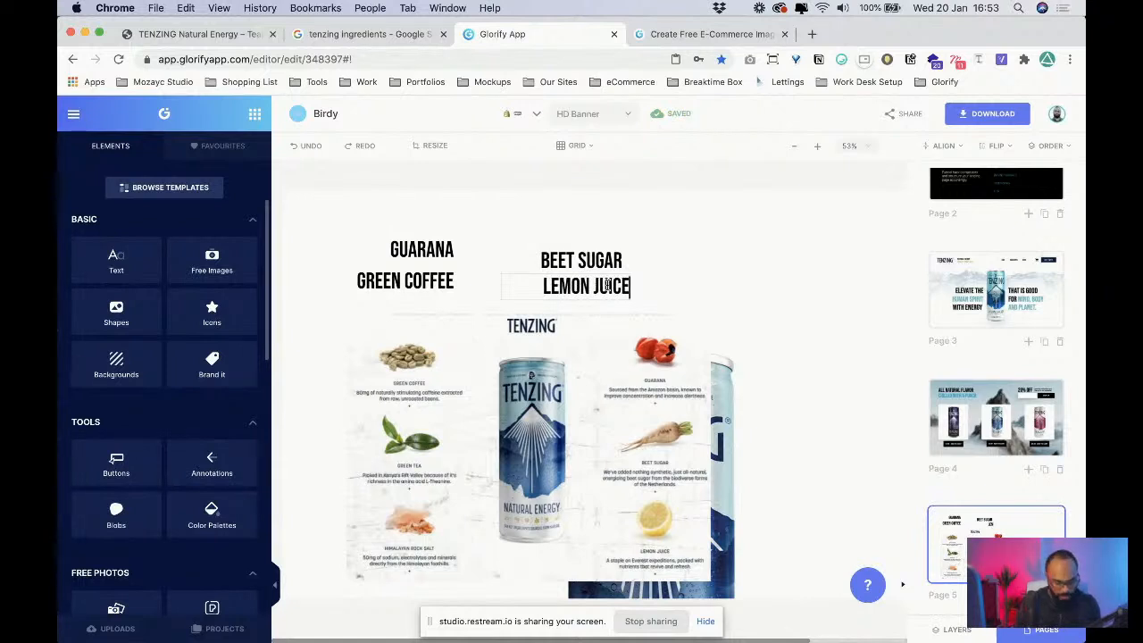
# - Duplicate the BEET SUGAR label, place the copy to its right and change its text to HIMALAYAN ROCK SALT
pyautogui.click(614, 257)
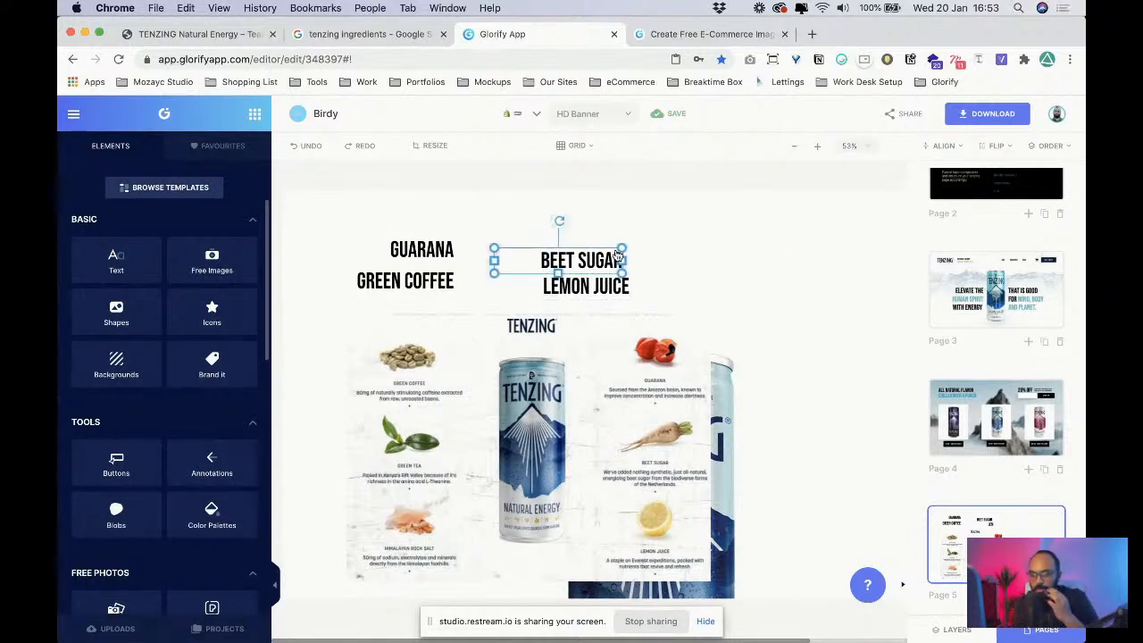
pyautogui.press('super+c')
pyautogui.press('super+v')
pyautogui.moveTo(600, 270); pyautogui.dragTo(710, 260)
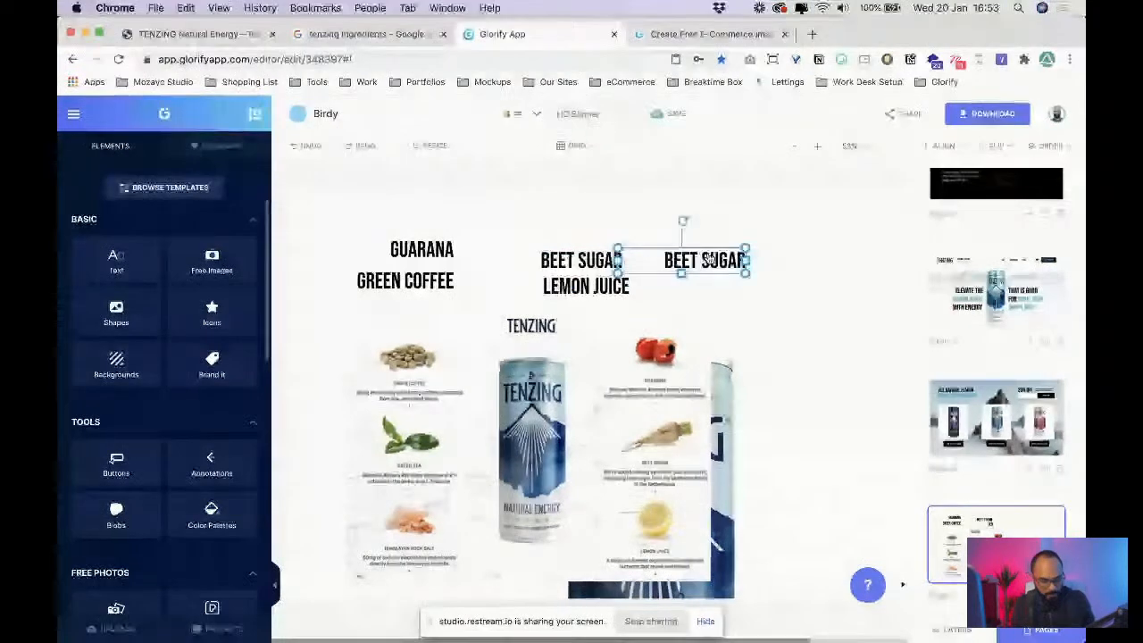
pyautogui.doubleClick(709, 259)
pyautogui.write('HIML')
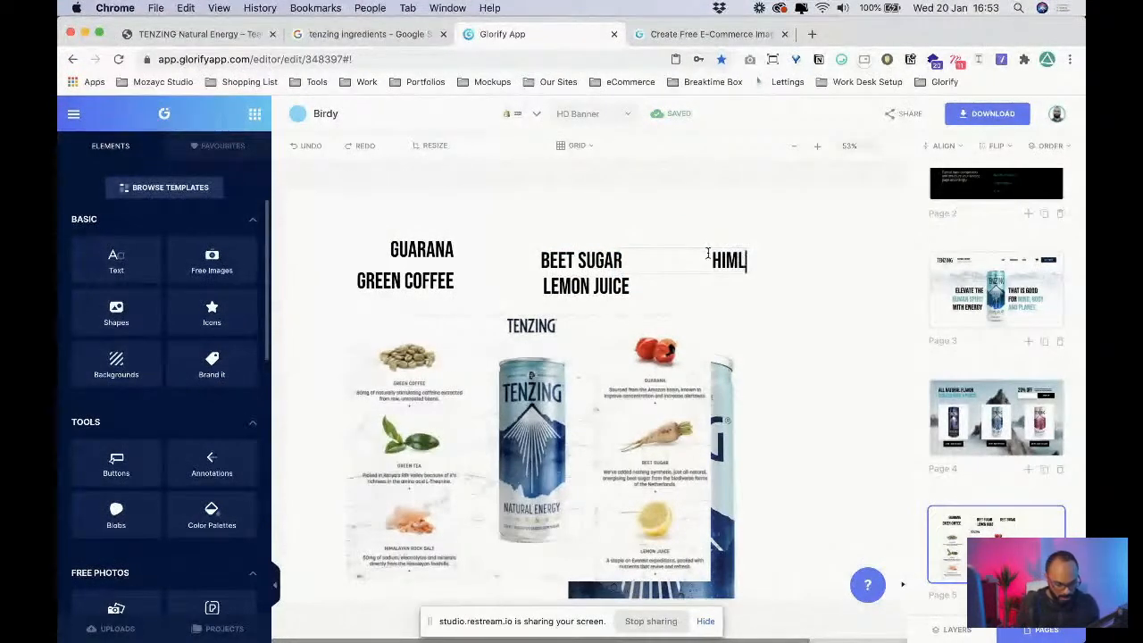
pyautogui.press('BackSpace')
pyautogui.write('ALLAYAN')
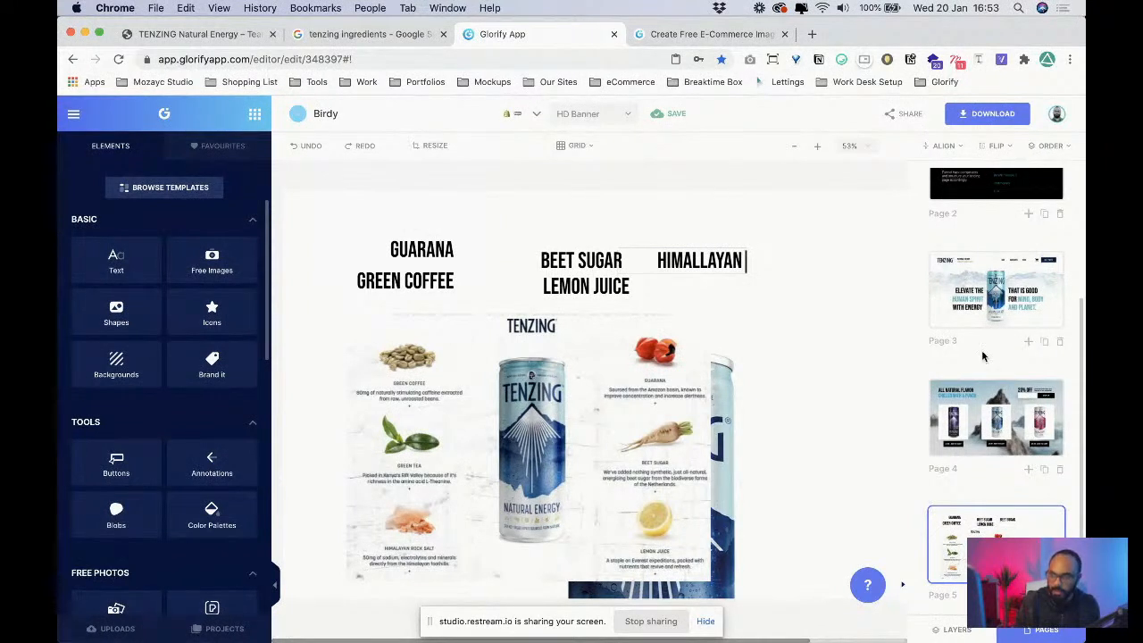
pyautogui.click(702, 260)
pyautogui.press('BackSpace')
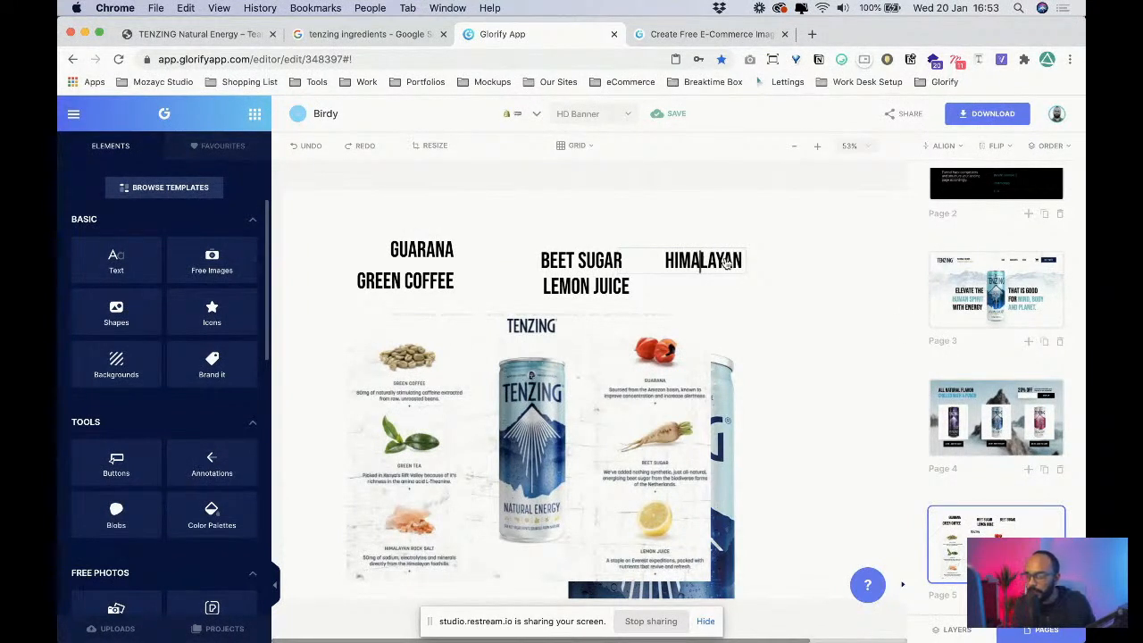
pyautogui.write('ROCK SALT')
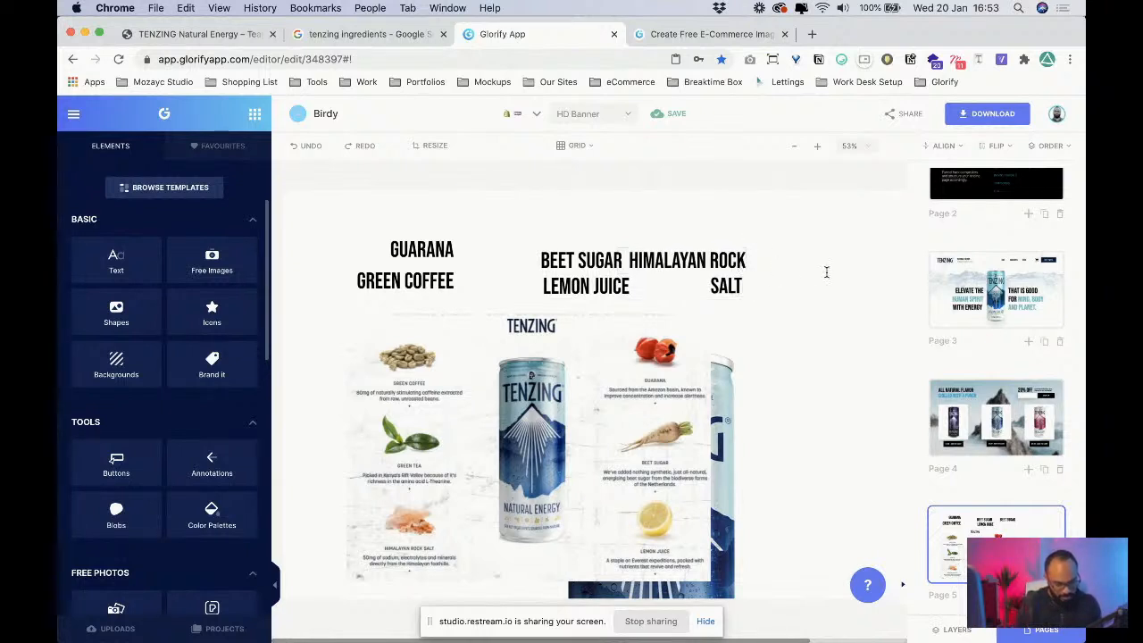
# - Duplicate the HIMALAYAN ROCK SALT label, place the copy below it and change its text to GREEN TEA
pyautogui.moveTo(692, 267); pyautogui.dragTo(784, 331)
pyautogui.press('super+c')
pyautogui.press('super+v')
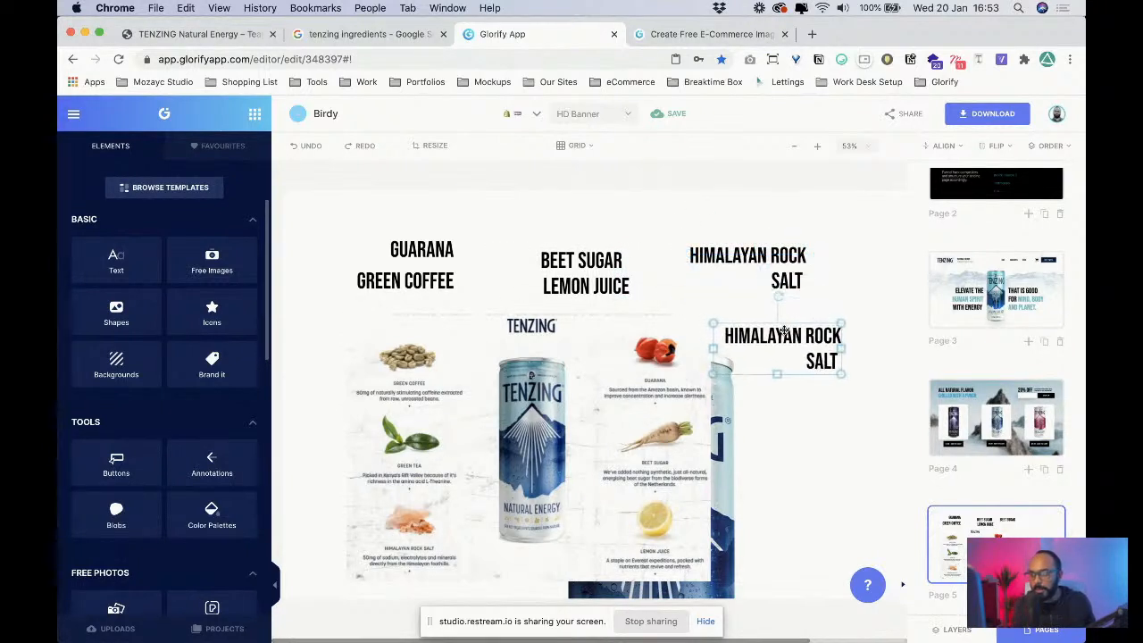
pyautogui.doubleClick(784, 332)
pyautogui.write('GR')
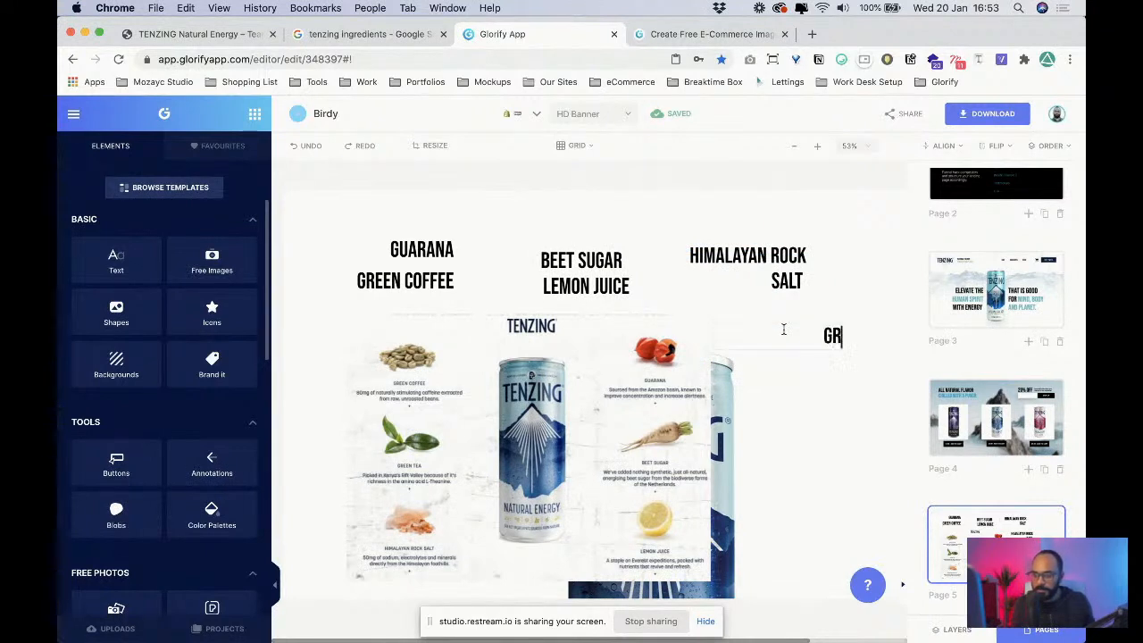
pyautogui.write('EEN TEA')
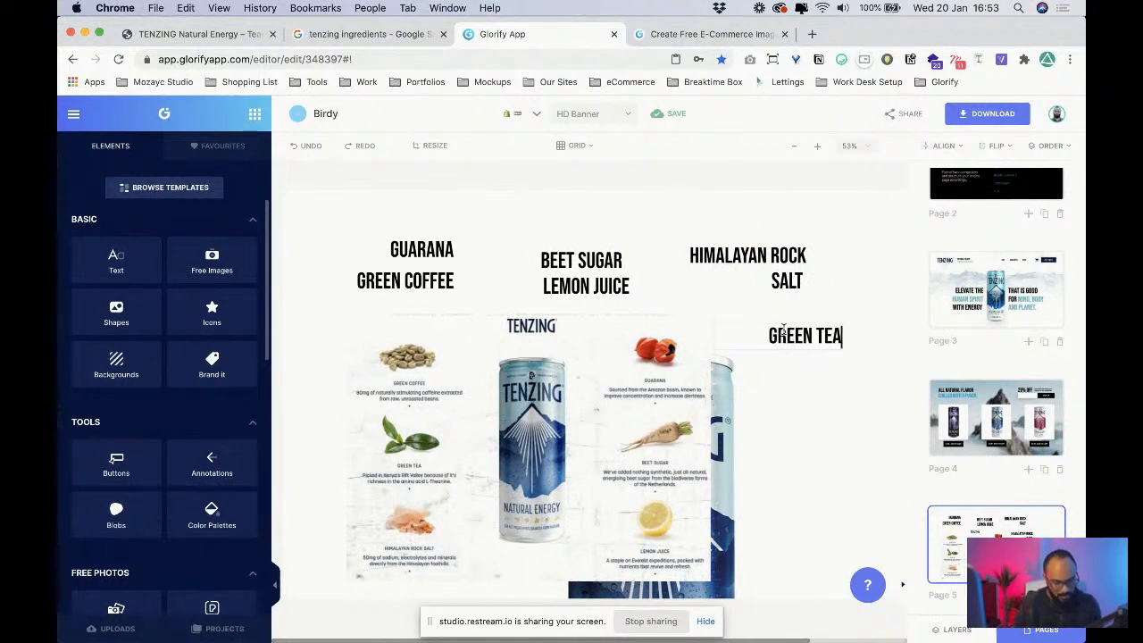
# - Delete the ingredients image and arrange GREEN TEA beside a centred, two-line HIMALAYAN ROCK SALT above the can's right side
pyautogui.click(631, 444)
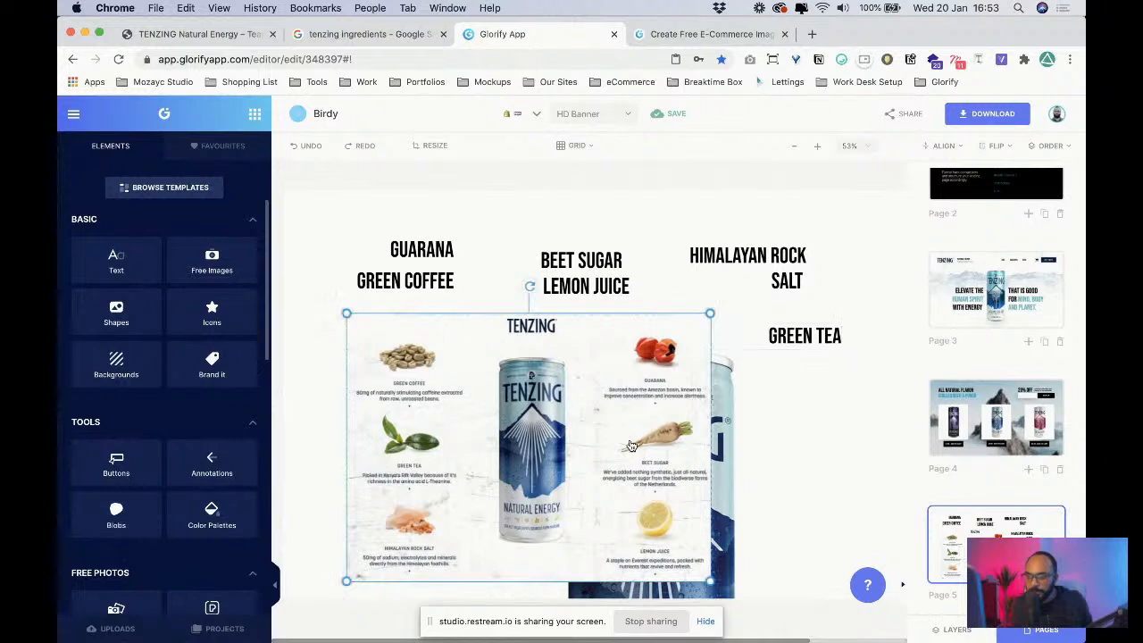
pyautogui.press('BackSpace')
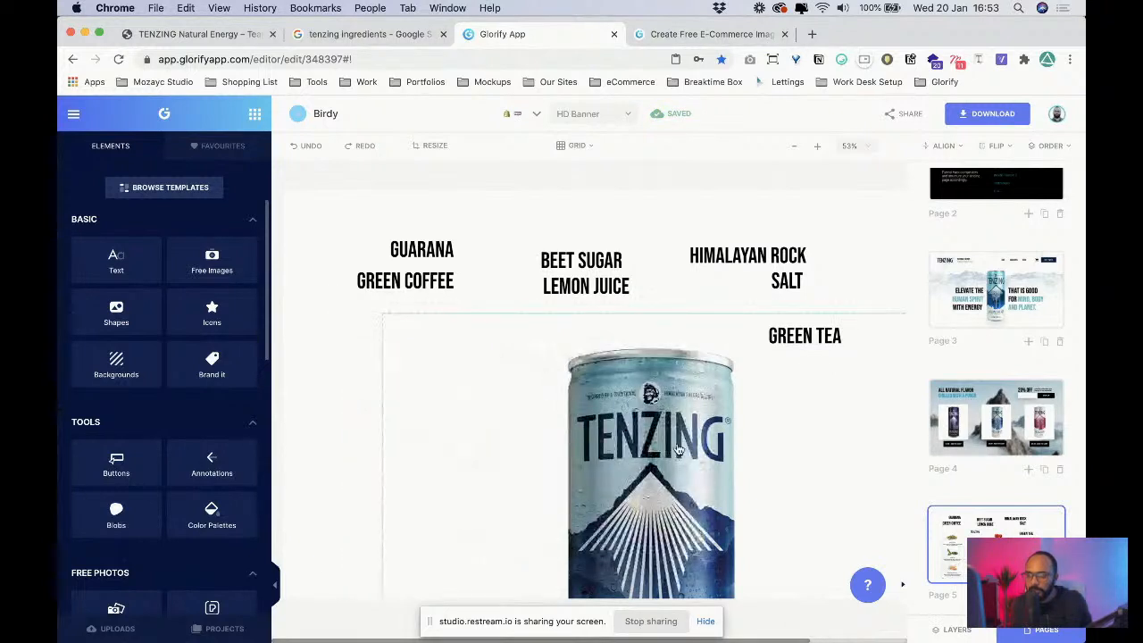
pyautogui.click(795, 148)
pyautogui.moveTo(735, 344); pyautogui.dragTo(809, 296)
pyautogui.moveTo(719, 301)
pyautogui.mouseDown()
pyautogui.moveTo(759, 302)
pyautogui.moveTo(684, 292)
pyautogui.moveTo(690, 318)
pyautogui.moveTo(700, 298)
pyautogui.mouseUp()
pyautogui.click(719, 298)
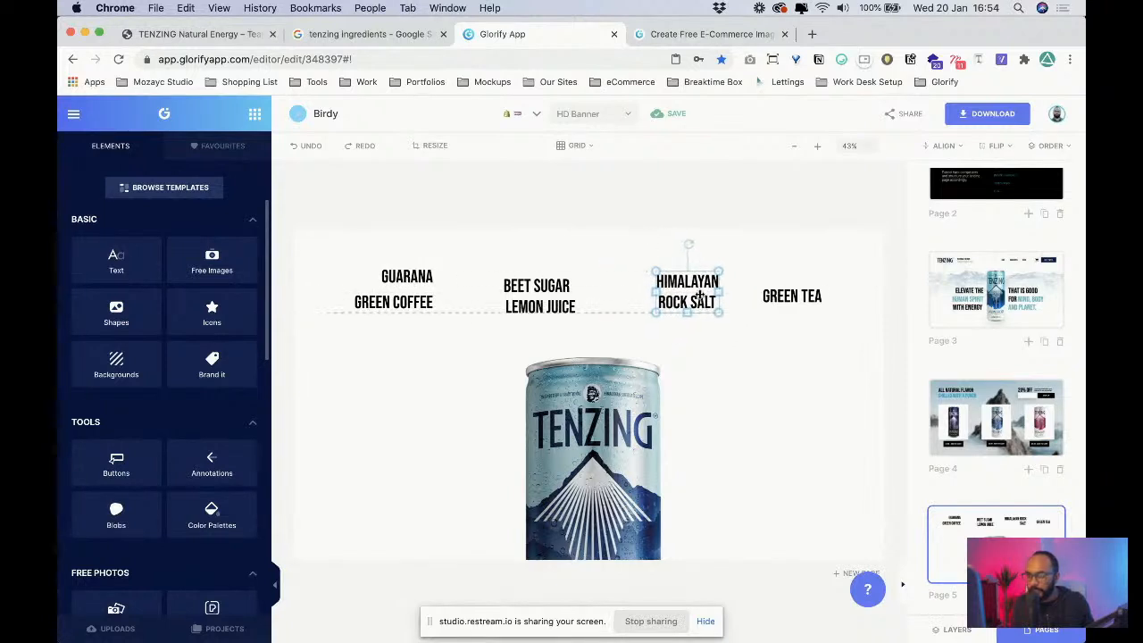
# - Spread BEET SUGAR, GUARANA and GREEN COFFEE in an arc on the can's left side and place LEMON JUICE at its upper right
pyautogui.moveTo(541, 317); pyautogui.dragTo(548, 296)
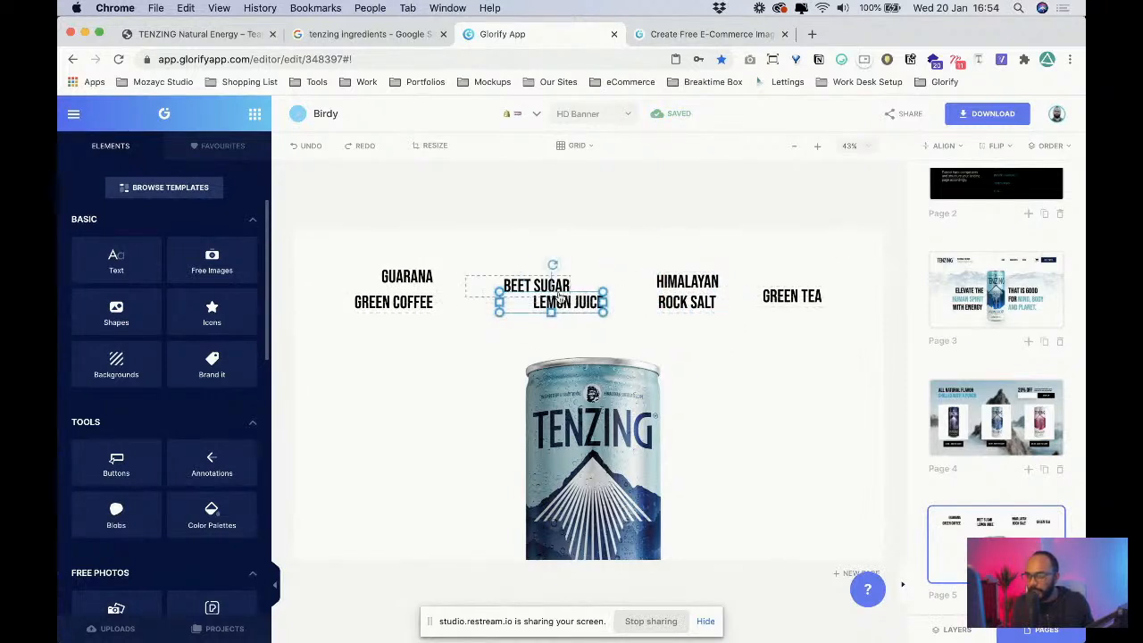
pyautogui.moveTo(536, 285); pyautogui.dragTo(377, 373)
pyautogui.click(411, 285)
pyautogui.moveTo(412, 287); pyautogui.dragTo(430, 342)
pyautogui.moveTo(381, 364); pyautogui.dragTo(335, 431)
pyautogui.moveTo(416, 335)
pyautogui.mouseDown()
pyautogui.moveTo(379, 332)
pyautogui.moveTo(384, 350)
pyautogui.moveTo(405, 350)
pyautogui.mouseUp()
pyautogui.moveTo(398, 303); pyautogui.dragTo(518, 264)
pyautogui.moveTo(587, 309); pyautogui.dragTo(677, 269)
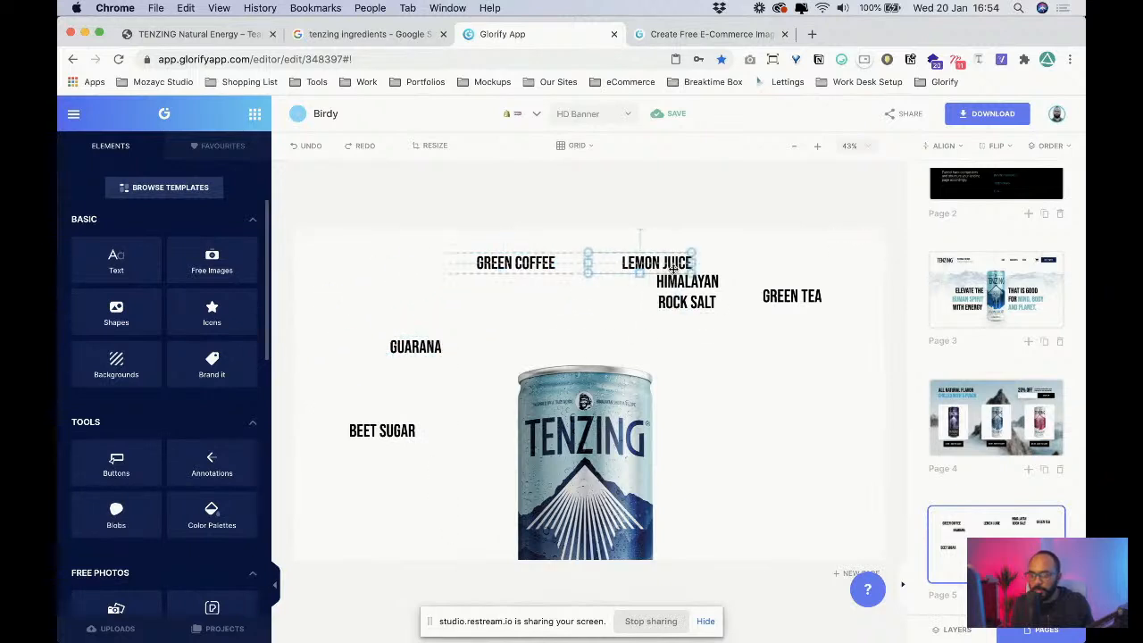
pyautogui.moveTo(509, 264); pyautogui.dragTo(445, 283)
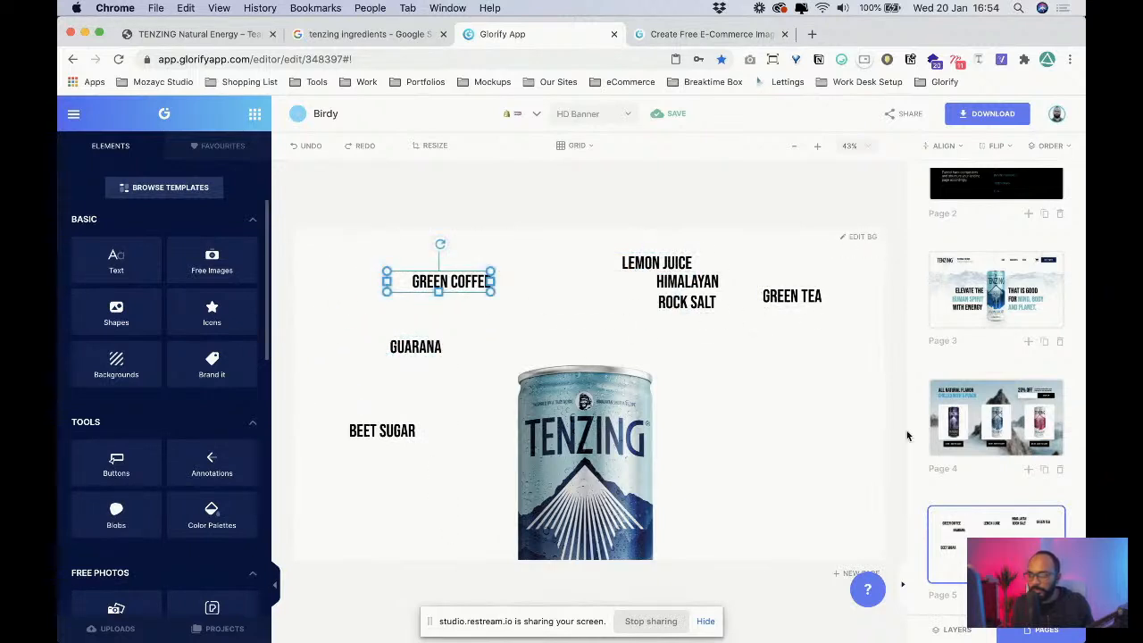
# - Centre the text alignment of the GREEN COFFEE, LEMON JUICE, HIMALAYAN ROCK SALT, GREEN TEA and GUARANA labels
pyautogui.click(1048, 630)
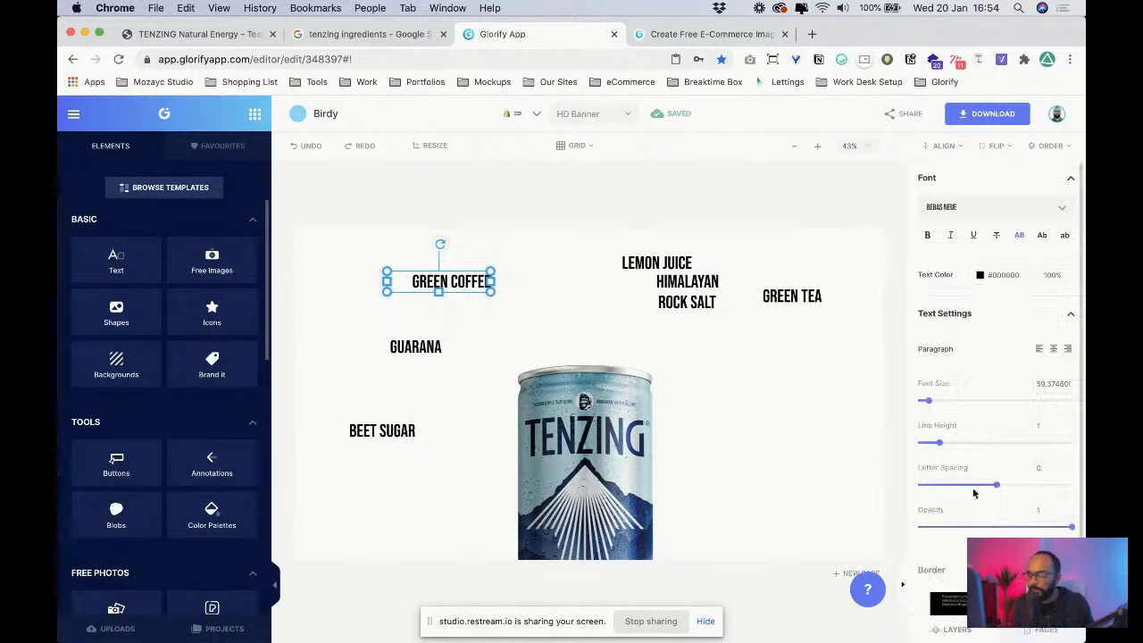
pyautogui.click(1054, 349)
pyautogui.click(661, 268)
pyautogui.click(1057, 349)
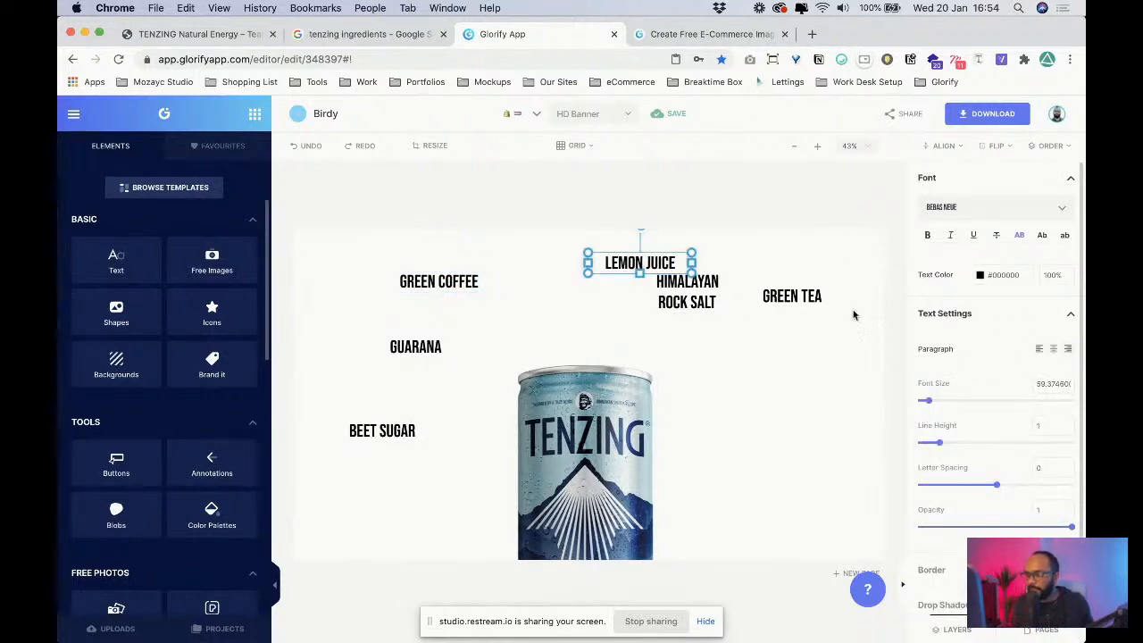
pyautogui.click(715, 289)
pyautogui.click(1057, 349)
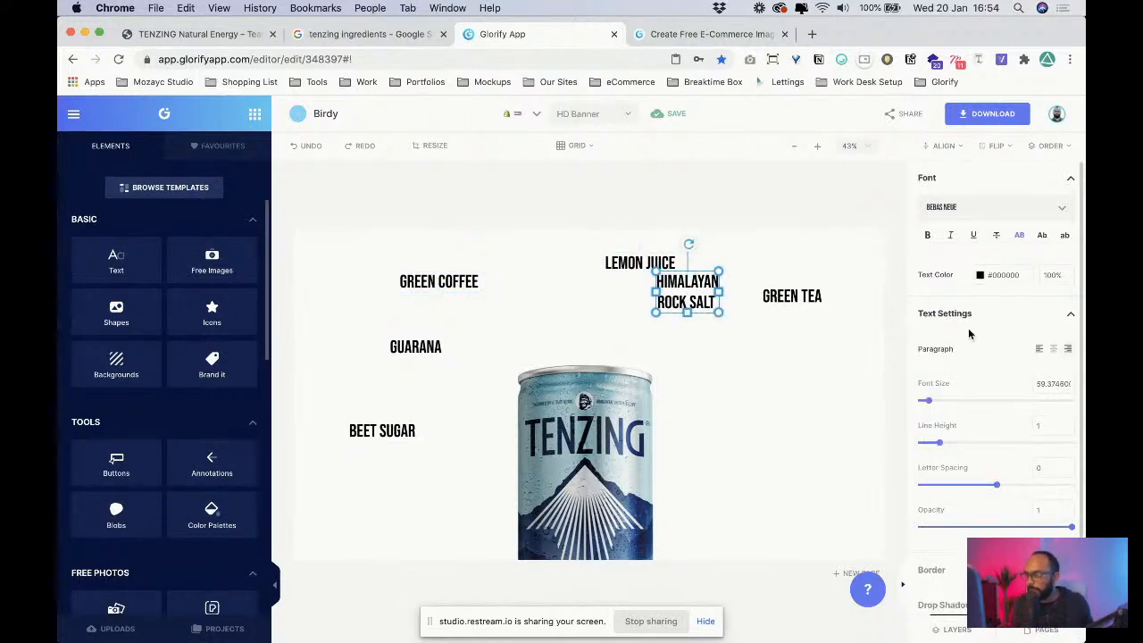
pyautogui.click(802, 303)
pyautogui.click(1054, 350)
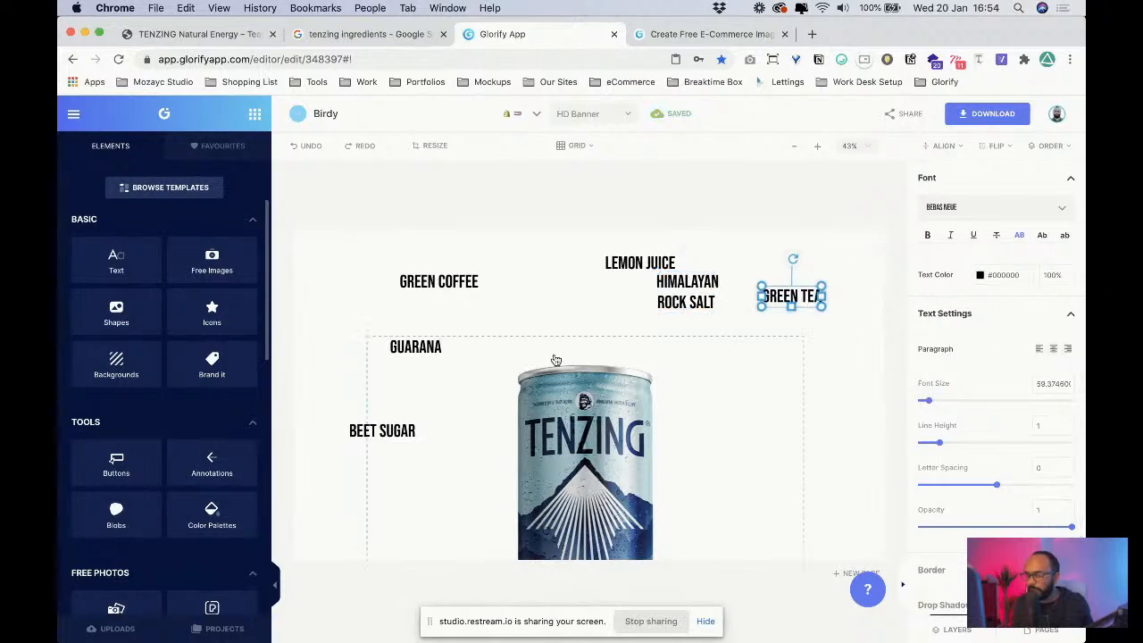
pyautogui.click(430, 353)
pyautogui.click(1057, 350)
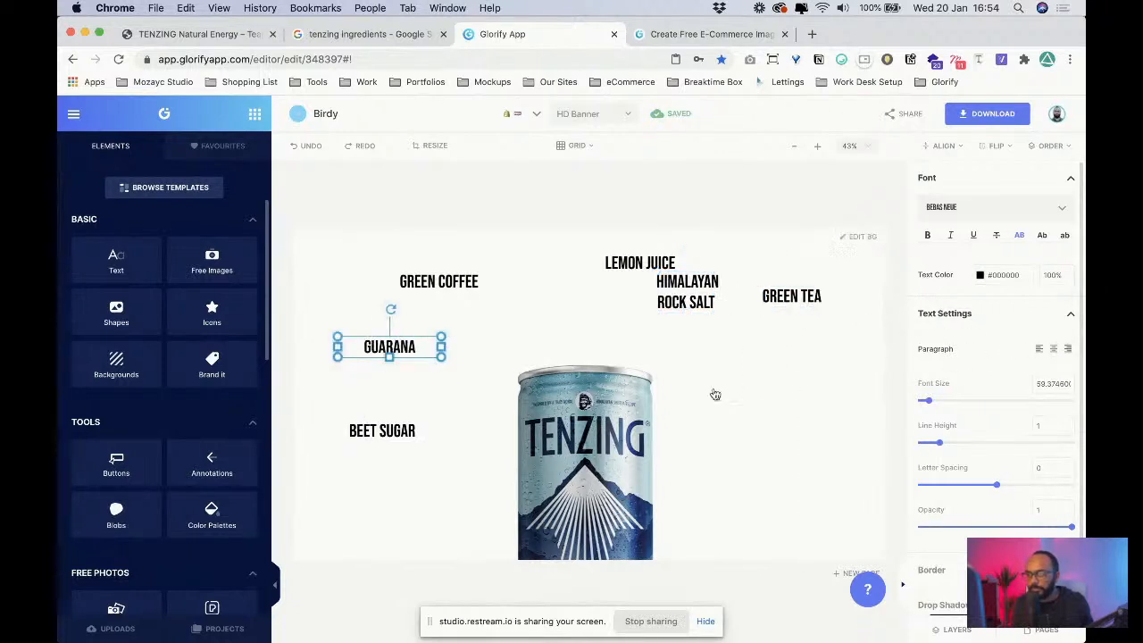
# - Wrap BEET SUGAR onto two centred lines and shift GUARANA slightly so it sits above it
pyautogui.click(315, 431)
pyautogui.moveTo(308, 430); pyautogui.dragTo(385, 426)
pyautogui.click(1054, 349)
pyautogui.moveTo(399, 344); pyautogui.dragTo(389, 347)
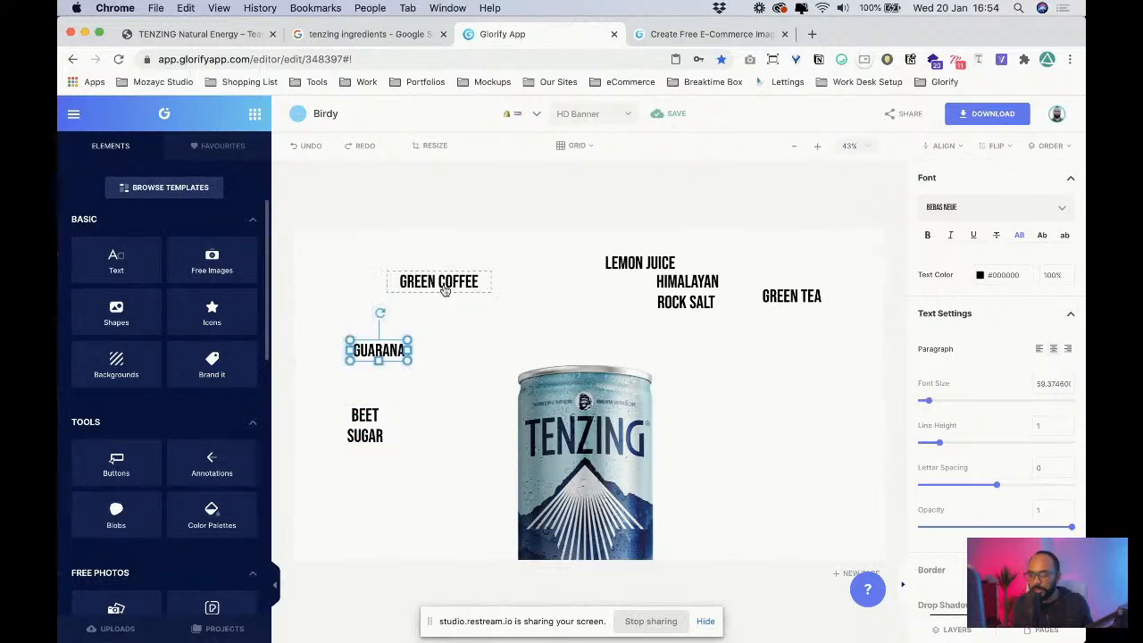
pyautogui.moveTo(446, 288); pyautogui.dragTo(493, 287)
pyautogui.click(714, 294)
pyautogui.moveTo(714, 295); pyautogui.dragTo(820, 427)
pyautogui.keyDown('shift'); pyautogui.click(380, 429); pyautogui.keyUp('shift')
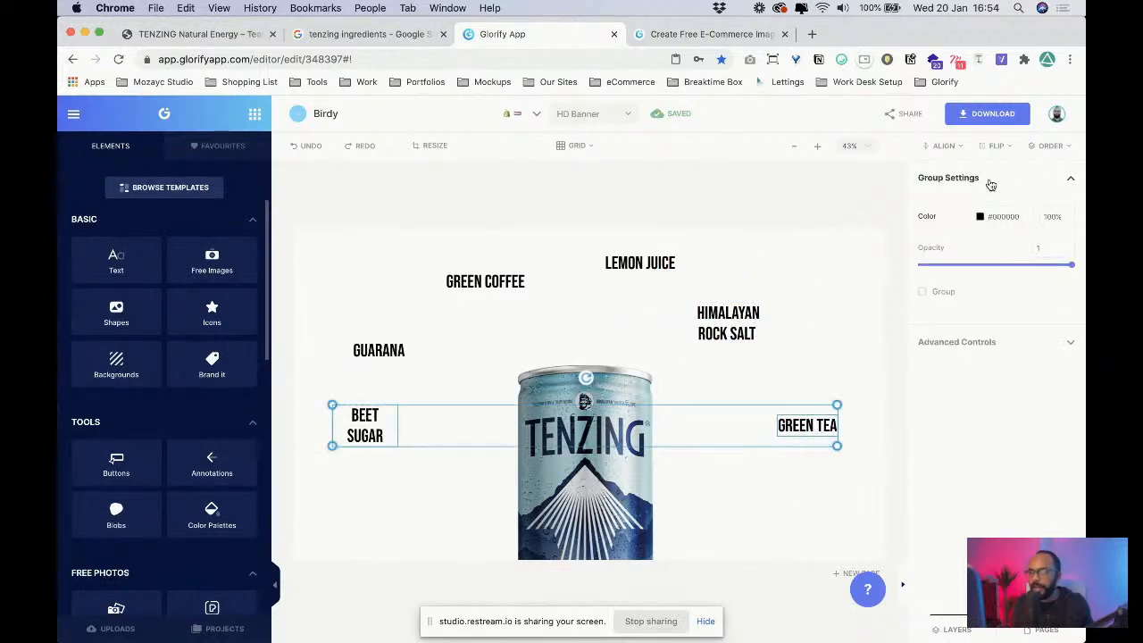
pyautogui.click(945, 147)
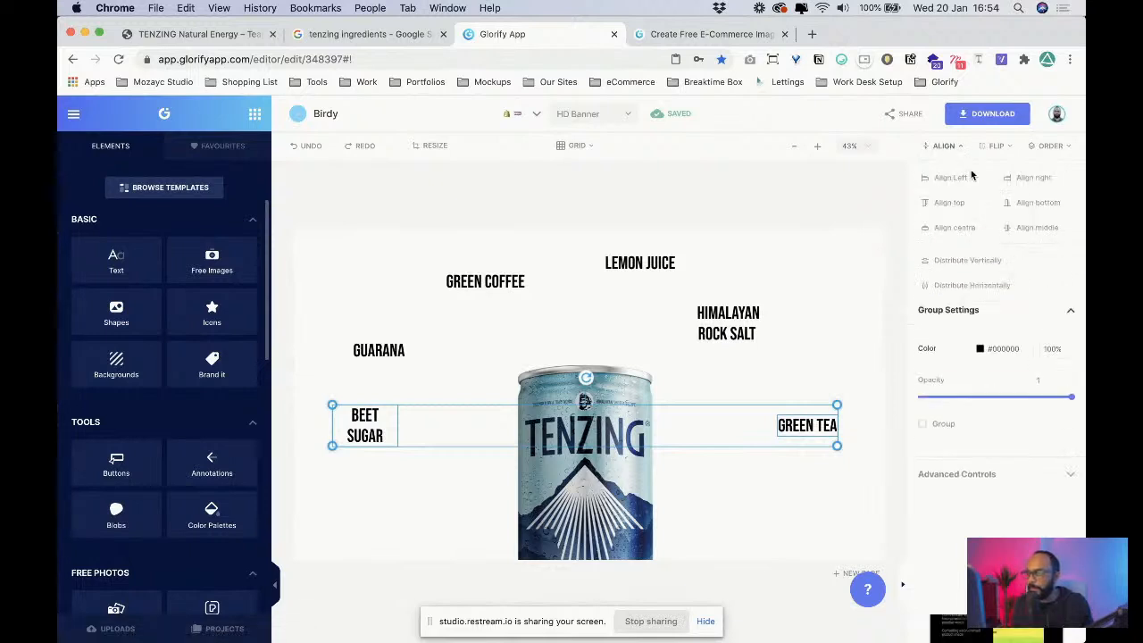
pyautogui.click(1032, 230)
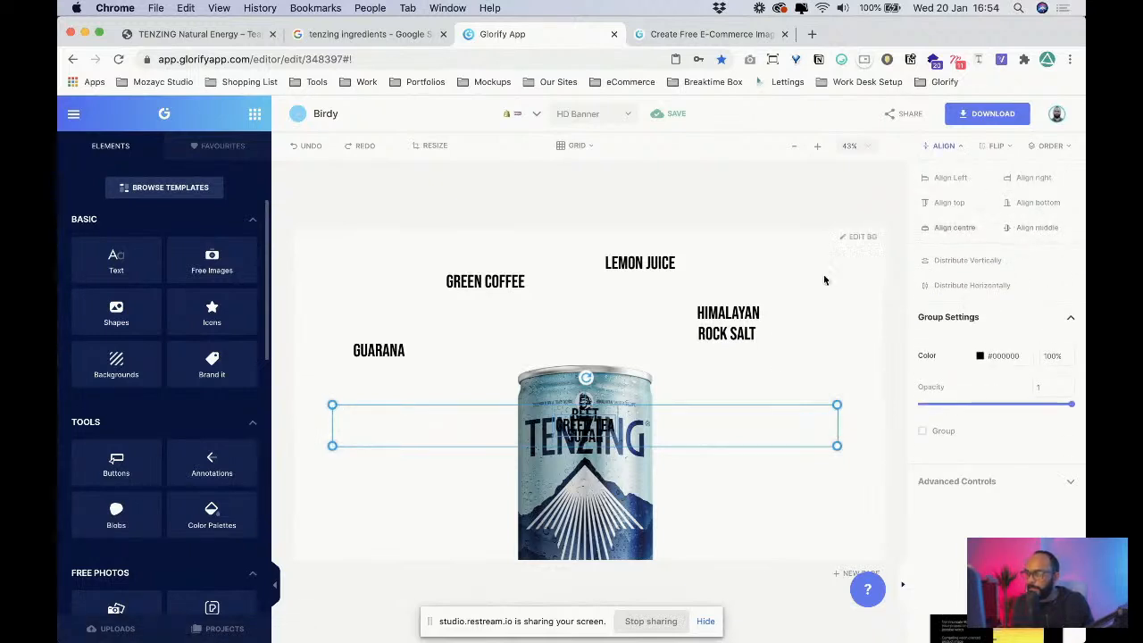
pyautogui.click(805, 370)
pyautogui.press('super+z')
pyautogui.press('super+z')
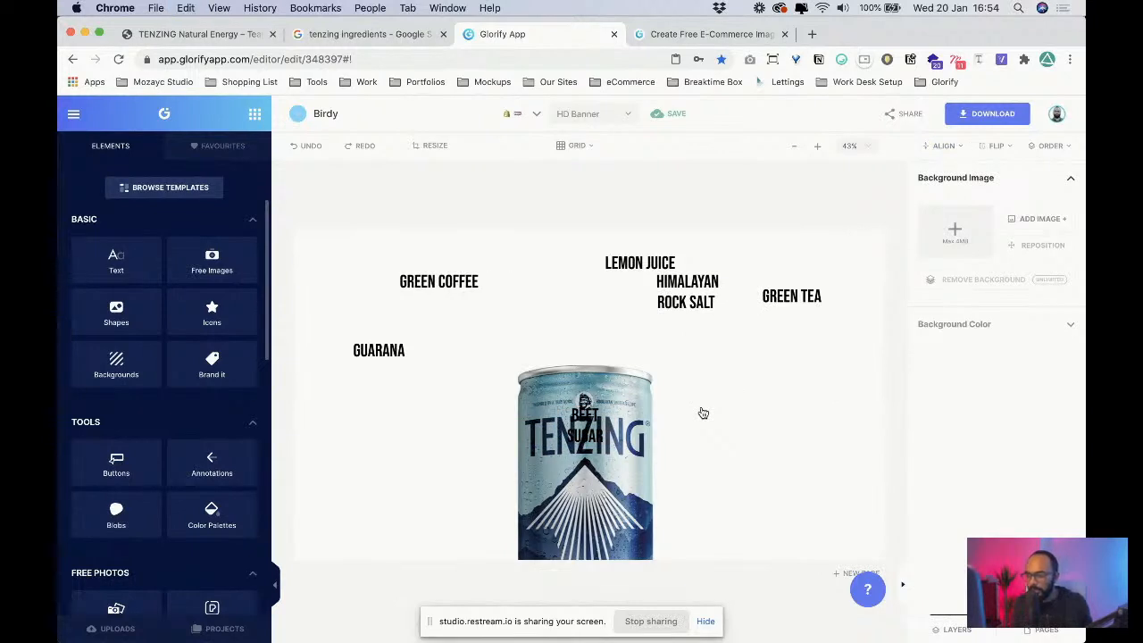
pyautogui.press('super+z')
# - Move HIMALAYAN ROCK SALT to the can's right side, level with BEET SUGAR on the opposite side
pyautogui.moveTo(686, 292); pyautogui.dragTo(782, 453)
pyautogui.keyDown('shift'); pyautogui.click(382, 445); pyautogui.keyUp('shift')
pyautogui.click(770, 395)
# - Place GREEN TEA above HIMALAYAN ROCK SALT, level with GUARANA, and bring both labels closer to the can
pyautogui.moveTo(787, 296); pyautogui.dragTo(758, 337)
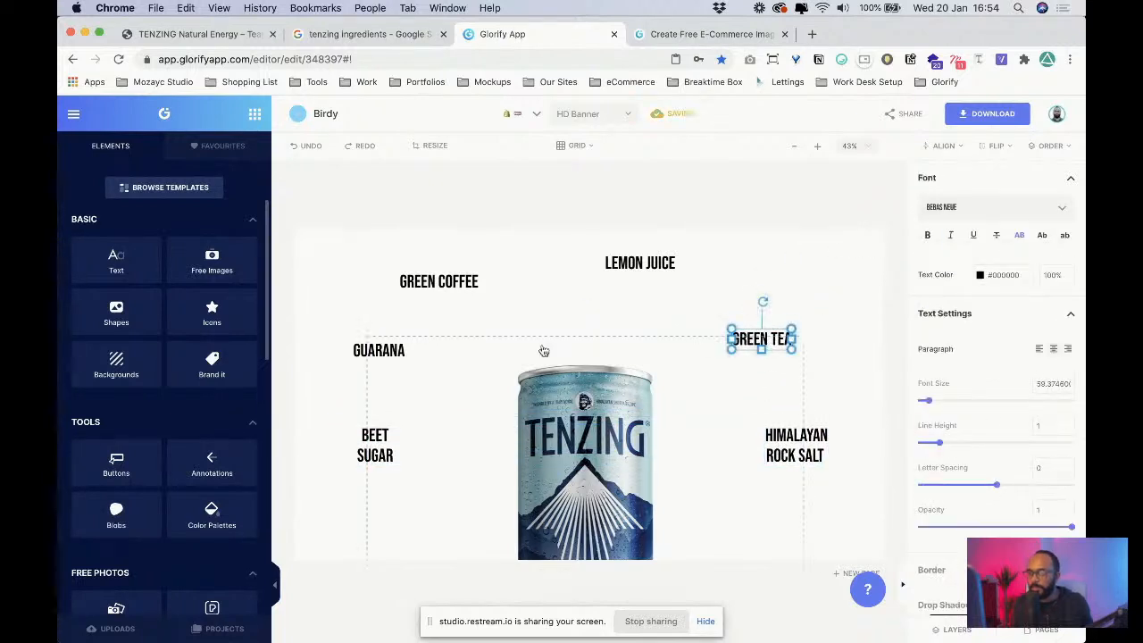
pyautogui.moveTo(377, 345); pyautogui.dragTo(377, 343)
pyautogui.keyDown('shift'); pyautogui.click(769, 341); pyautogui.keyUp('shift')
pyautogui.moveTo(768, 341); pyautogui.dragTo(734, 338)
pyautogui.click(750, 372)
pyautogui.click(779, 347)
pyautogui.keyDown('shift'); pyautogui.click(419, 347); pyautogui.keyUp('shift')
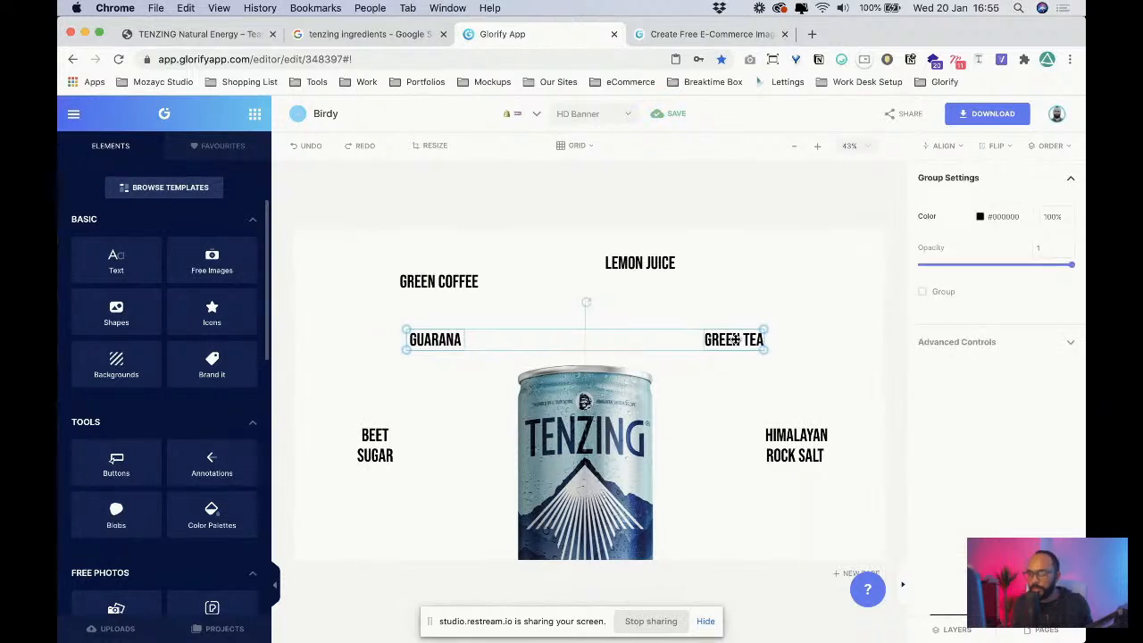
pyautogui.click(793, 295)
# - Place LEMON JUICE and GREEN COFFEE side by side above the can, and spread GUARANA and GREEN TEA wider and slightly lower
pyautogui.moveTo(654, 275); pyautogui.dragTo(697, 294)
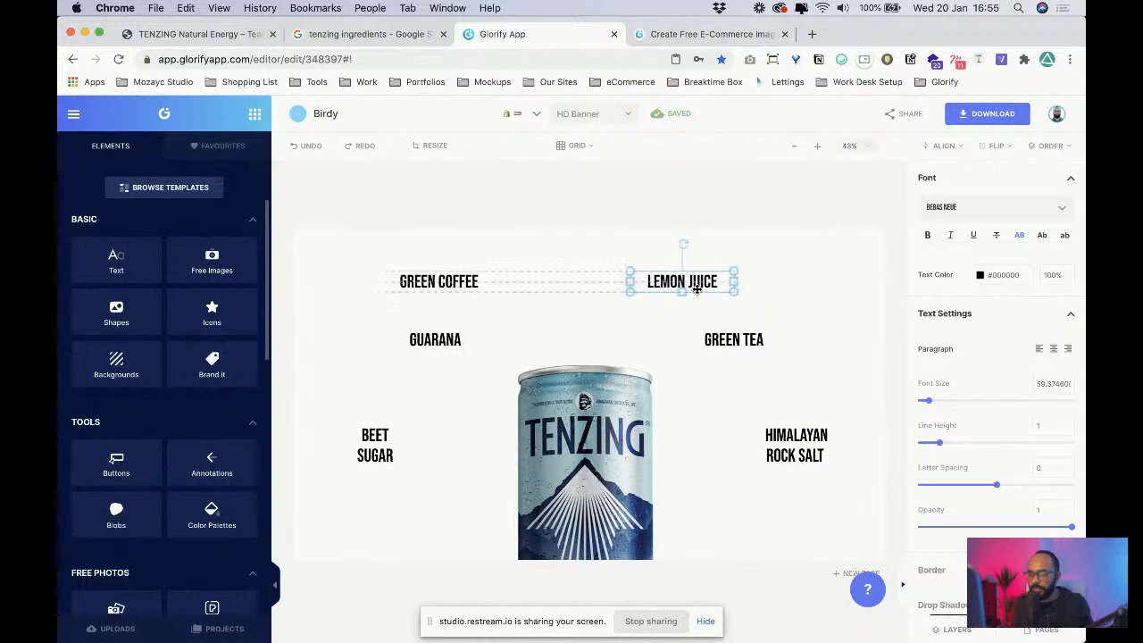
pyautogui.moveTo(457, 284); pyautogui.dragTo(539, 282)
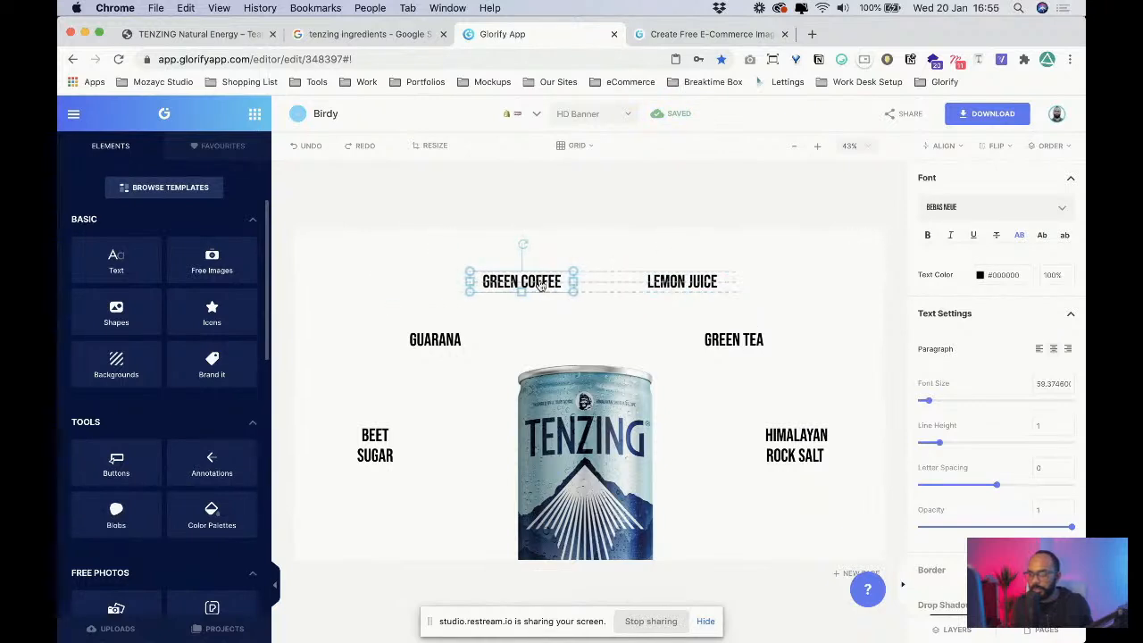
pyautogui.moveTo(725, 344); pyautogui.dragTo(771, 344)
pyautogui.moveTo(429, 342); pyautogui.dragTo(390, 338)
pyautogui.keyDown('shift'); pyautogui.click(777, 340); pyautogui.keyUp('shift')
pyautogui.moveTo(778, 340); pyautogui.dragTo(778, 356)
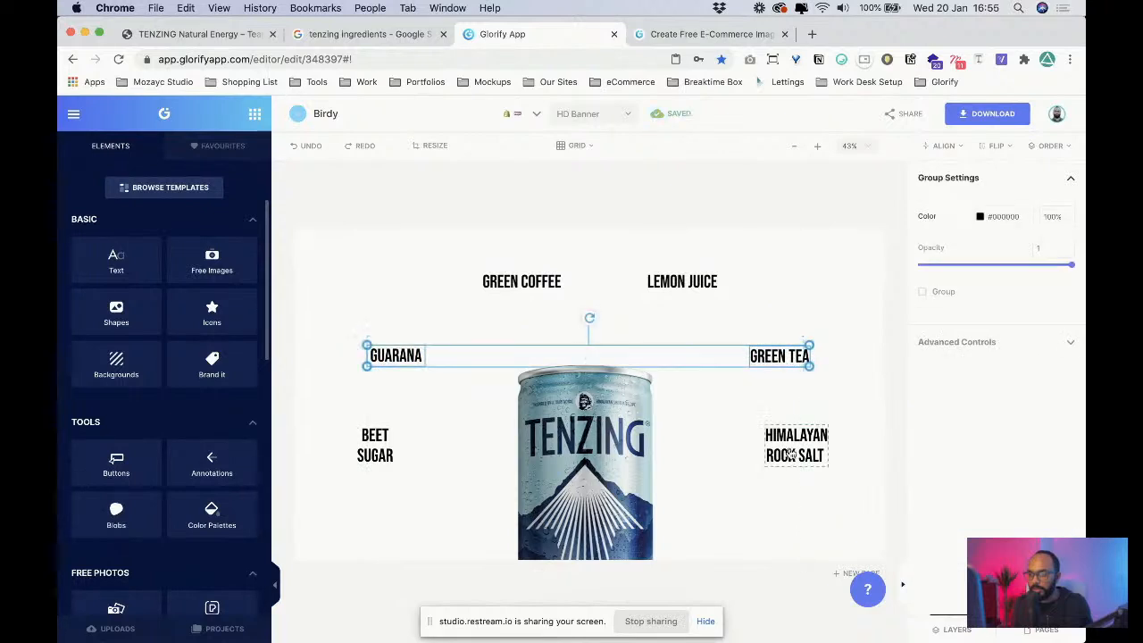
# - Nudge HIMALAYAN ROCK SALT slightly outward, and shift GREEN TEA slightly inward and up along with GUARANA
pyautogui.moveTo(796, 438); pyautogui.dragTo(776, 390)
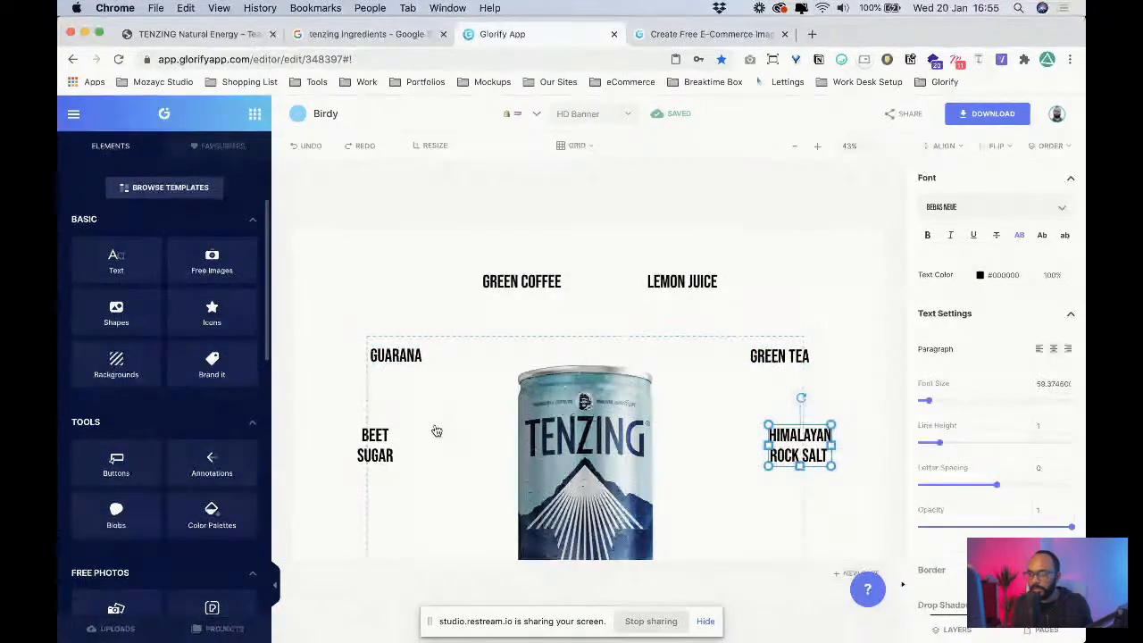
pyautogui.keyDown('shift'); pyautogui.click(378, 451); pyautogui.keyUp('shift')
pyautogui.click(775, 357)
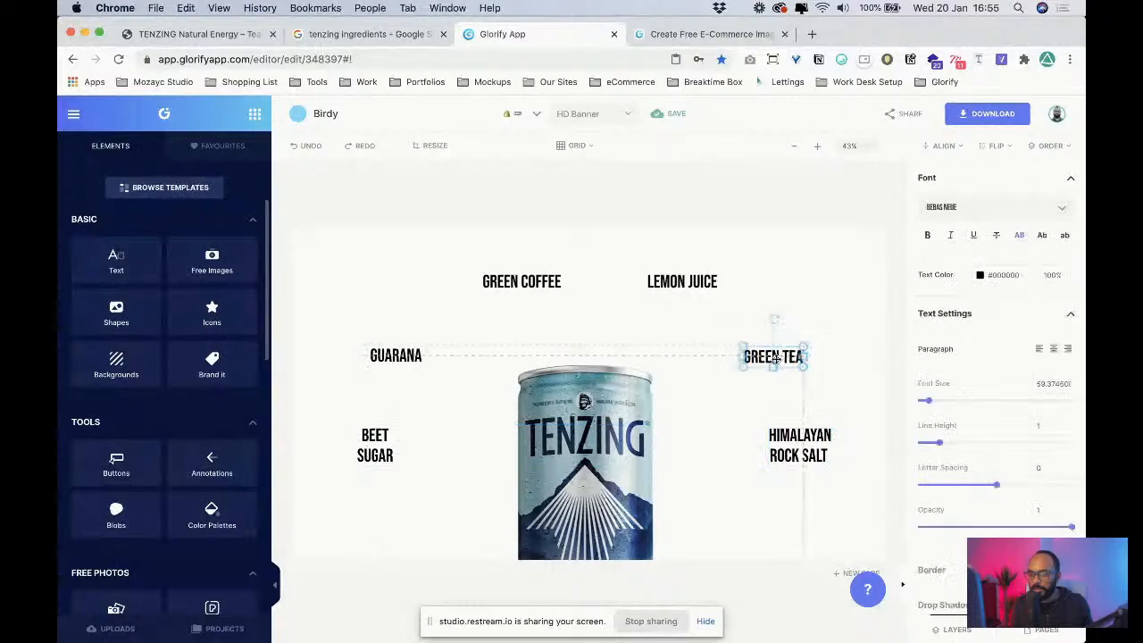
pyautogui.keyDown('shift'); pyautogui.click(420, 361); pyautogui.keyUp('shift')
pyautogui.moveTo(764, 362); pyautogui.dragTo(762, 352)
# - Move GREEN COFFEE further from LEMON JUICE and centre the pair slightly higher above the can
pyautogui.click(670, 283)
pyautogui.moveTo(520, 285); pyautogui.dragTo(481, 286)
pyautogui.keyDown('shift'); pyautogui.click(692, 290); pyautogui.keyUp('shift')
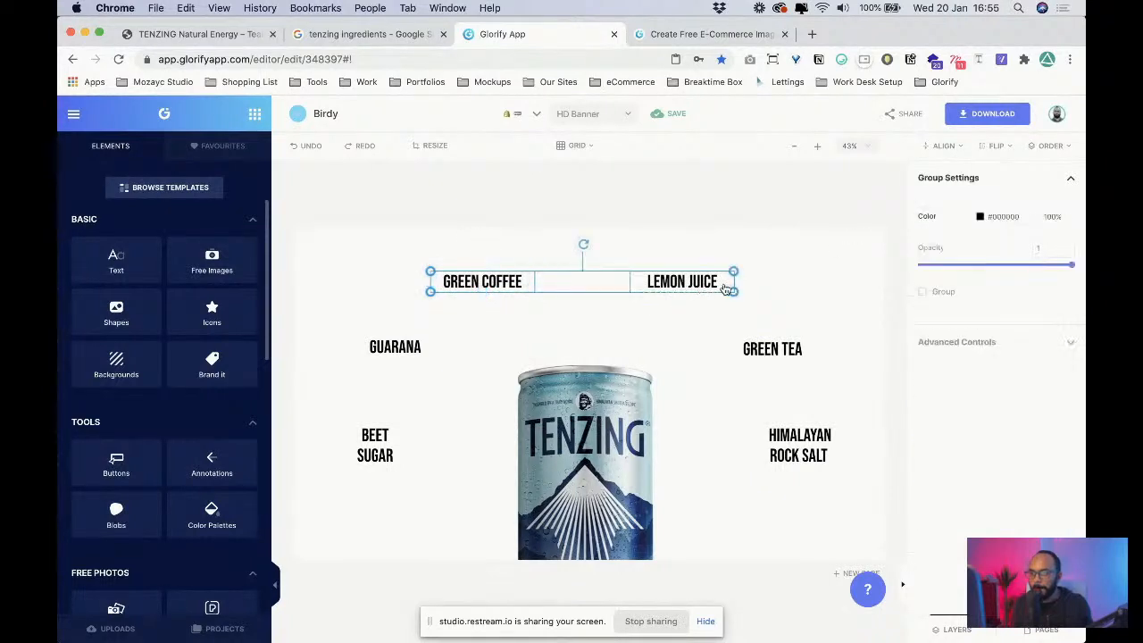
pyautogui.moveTo(732, 280); pyautogui.dragTo(724, 279)
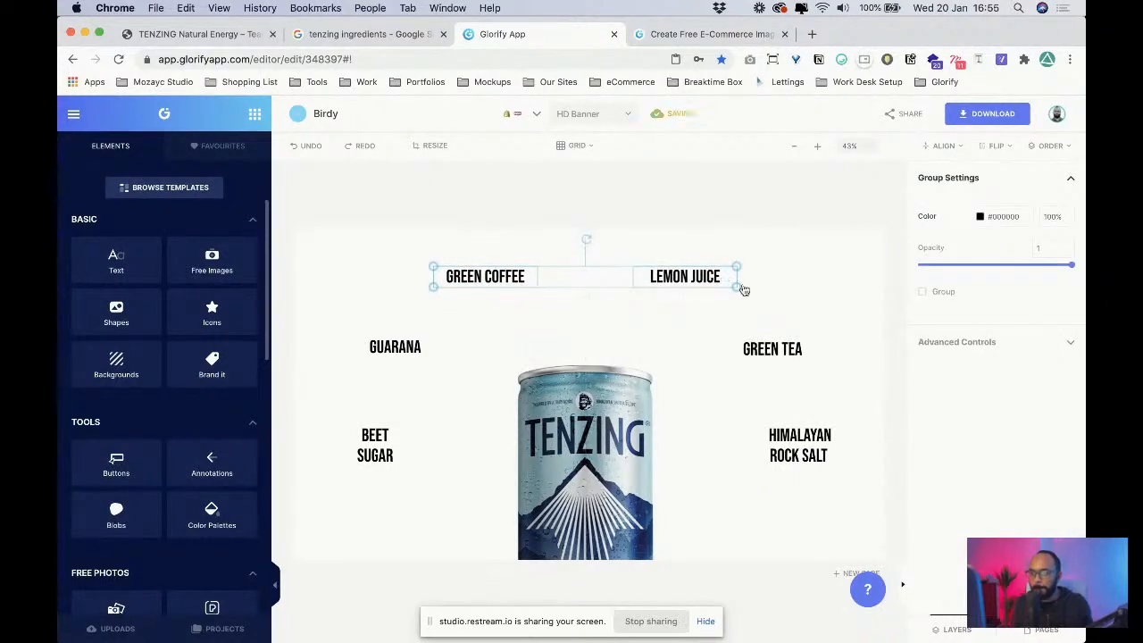
pyautogui.click(799, 307)
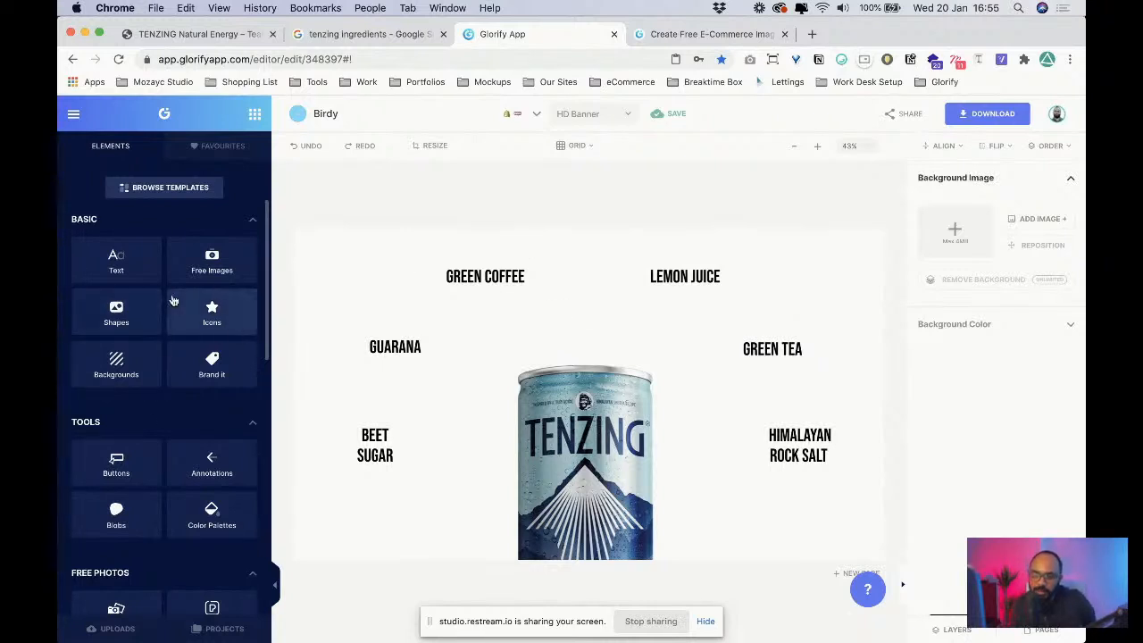
# - Add the triangular ray pattern from the Patterns shapes, enlarge it over the can and place it behind the can
pyautogui.click(125, 320)
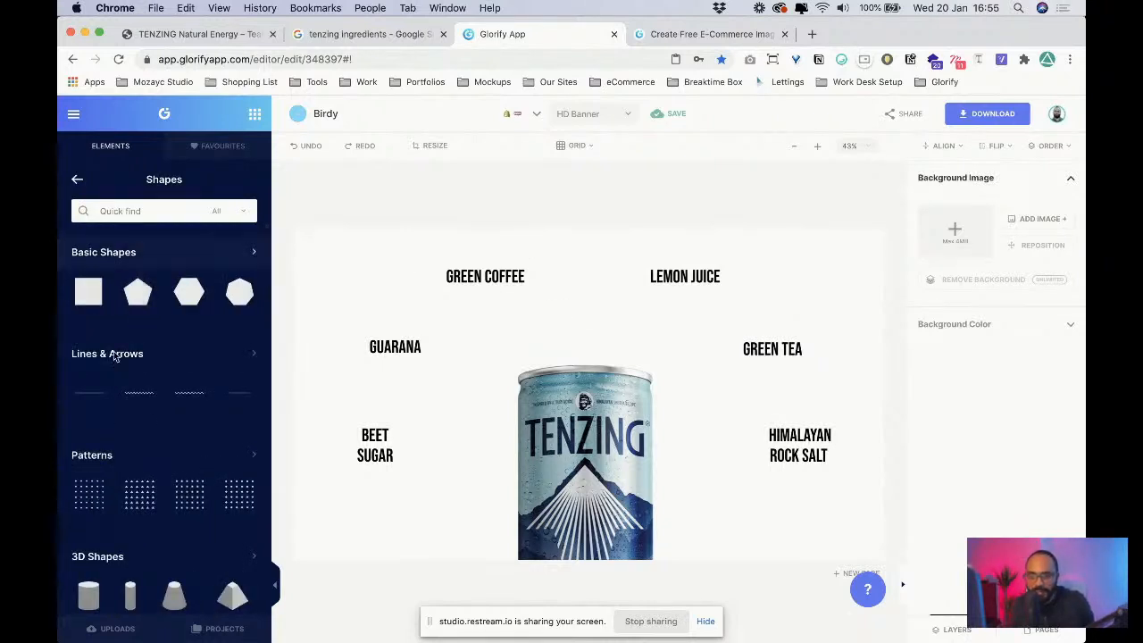
pyautogui.click(115, 457)
pyautogui.scroll(-10, 165, 411)
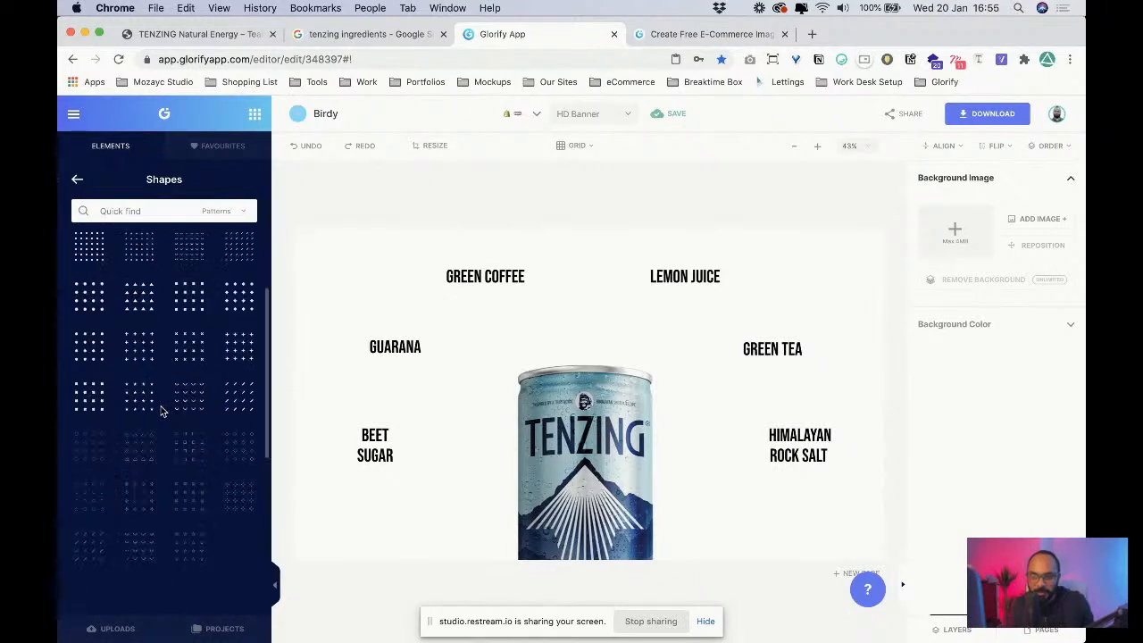
pyautogui.scroll(-4, 161, 411)
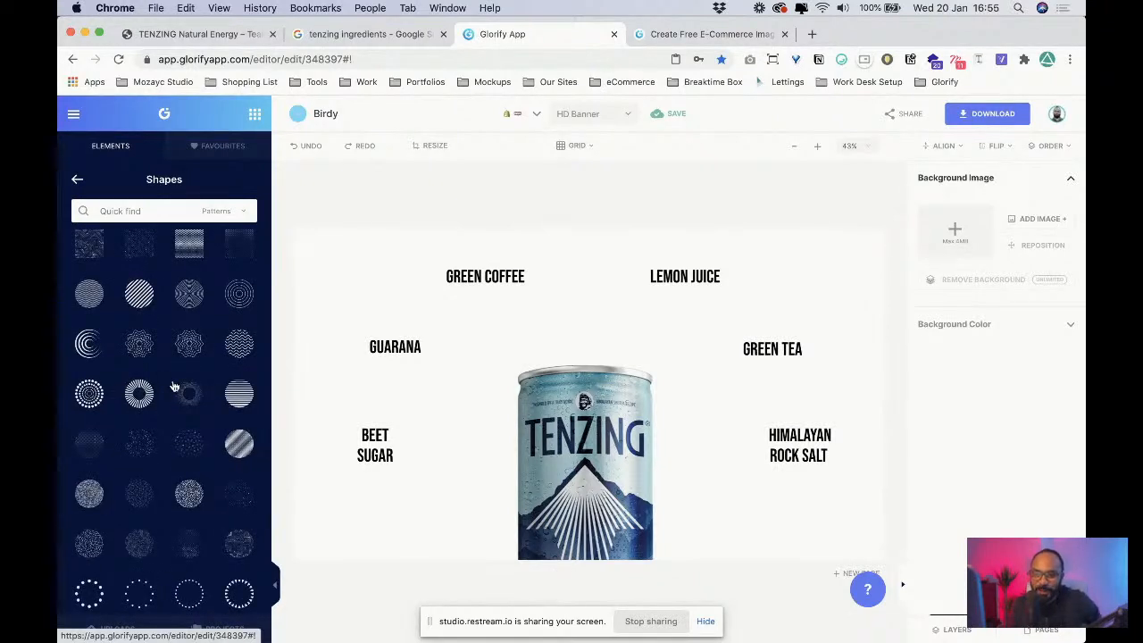
pyautogui.scroll(-5, 174, 385)
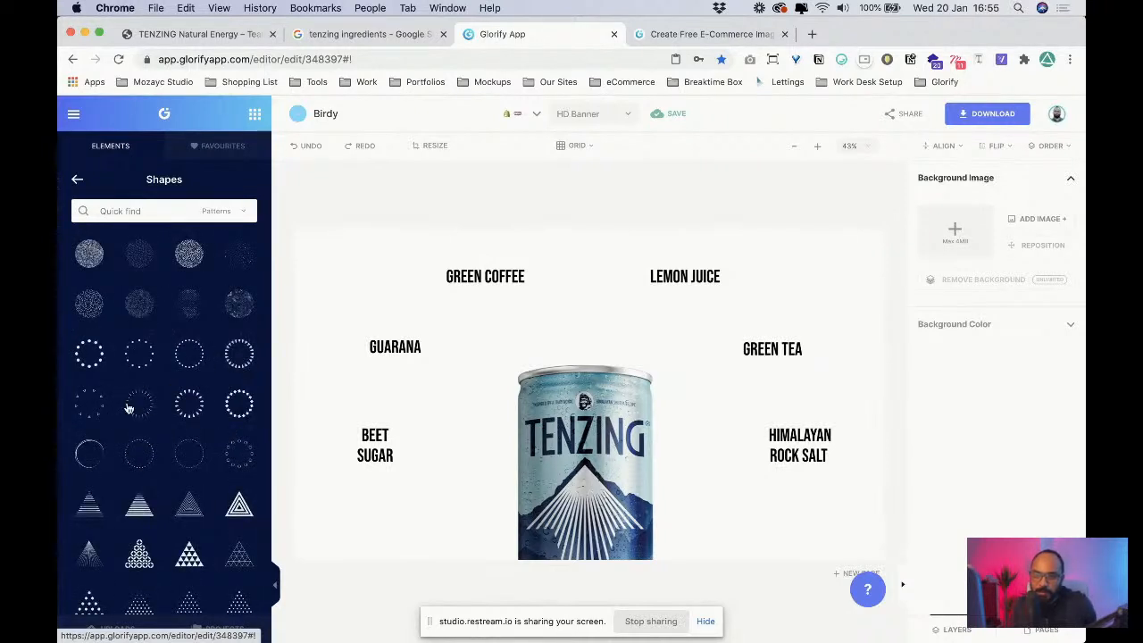
pyautogui.scroll(-5, 207, 411)
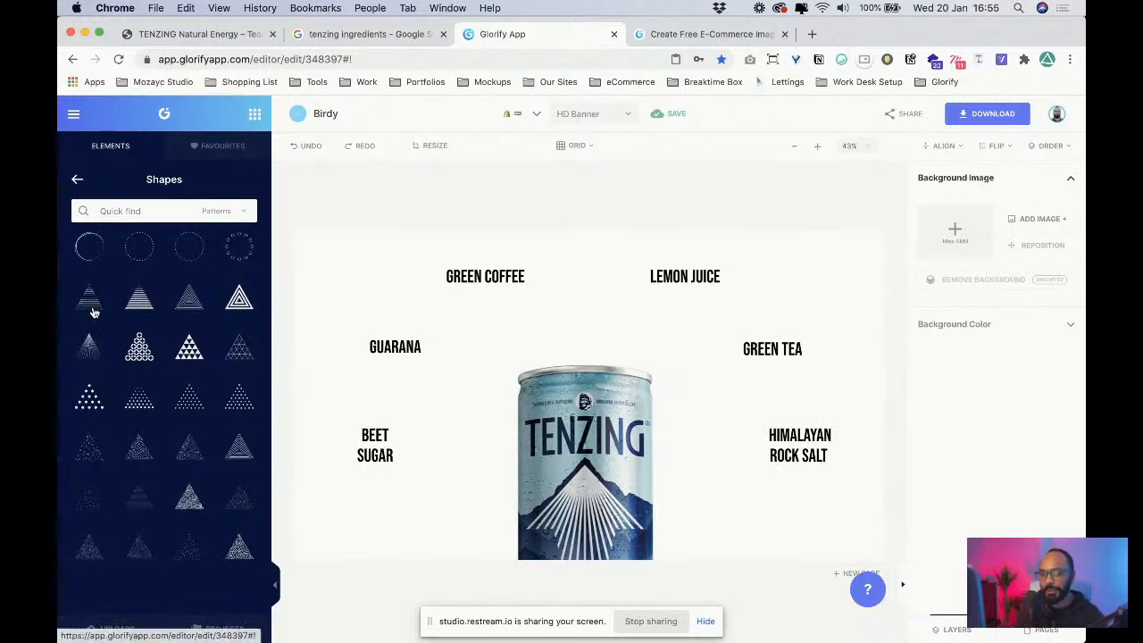
pyautogui.scroll(-15, 152, 366)
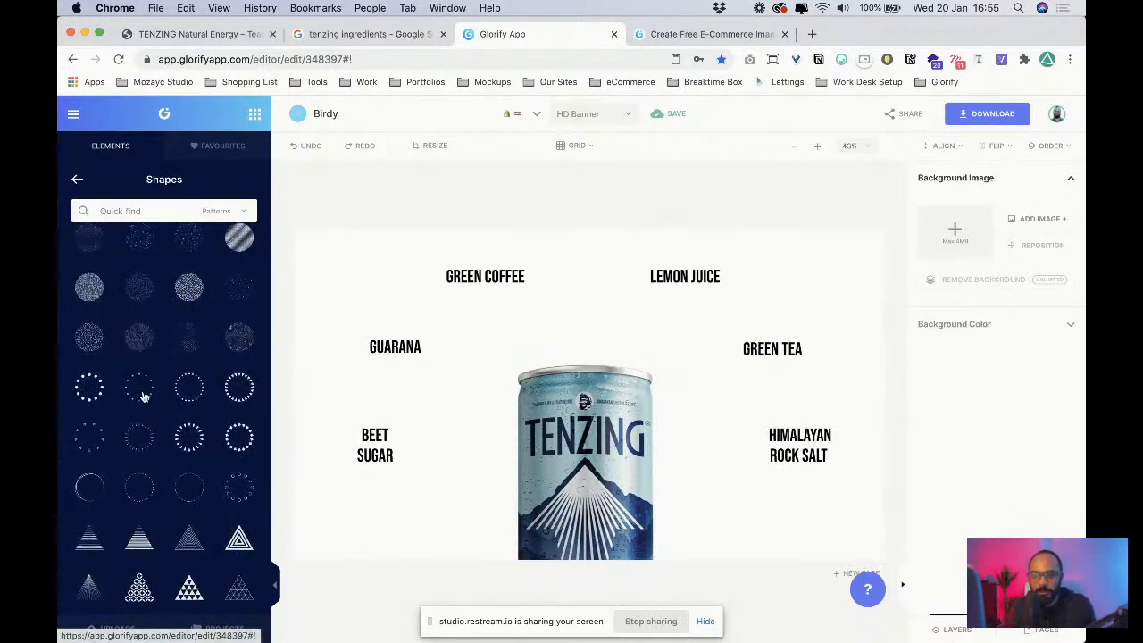
pyautogui.scroll(-5, 116, 402)
pyautogui.moveTo(102, 357); pyautogui.dragTo(586, 448)
pyautogui.moveTo(704, 511); pyautogui.dragTo(721, 527)
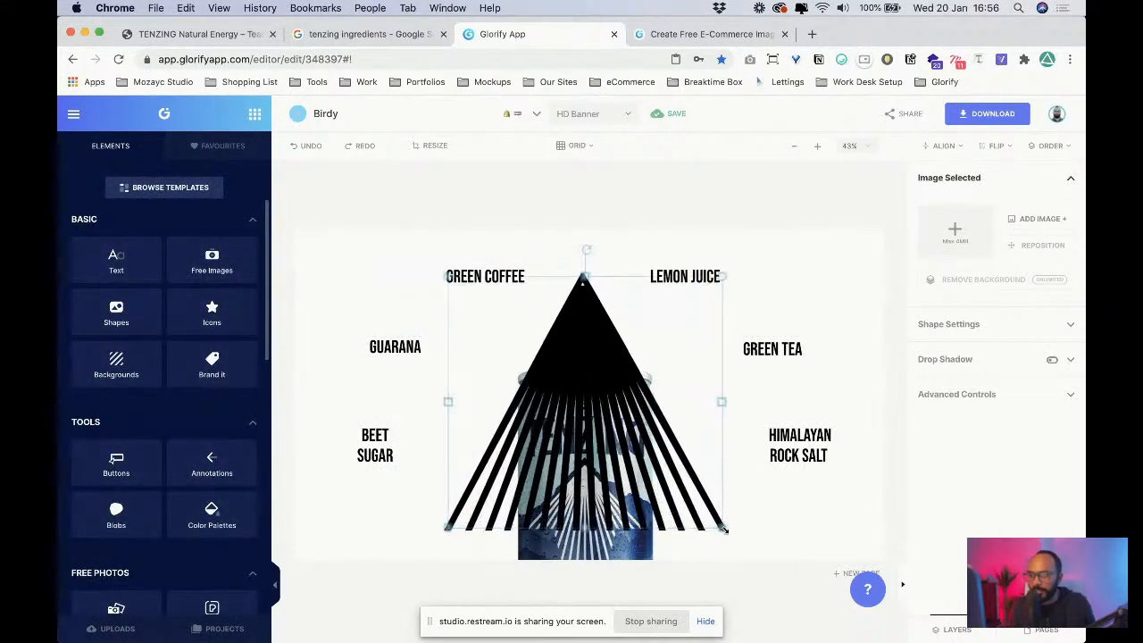
pyautogui.rightClick(632, 460)
pyautogui.click(688, 353)
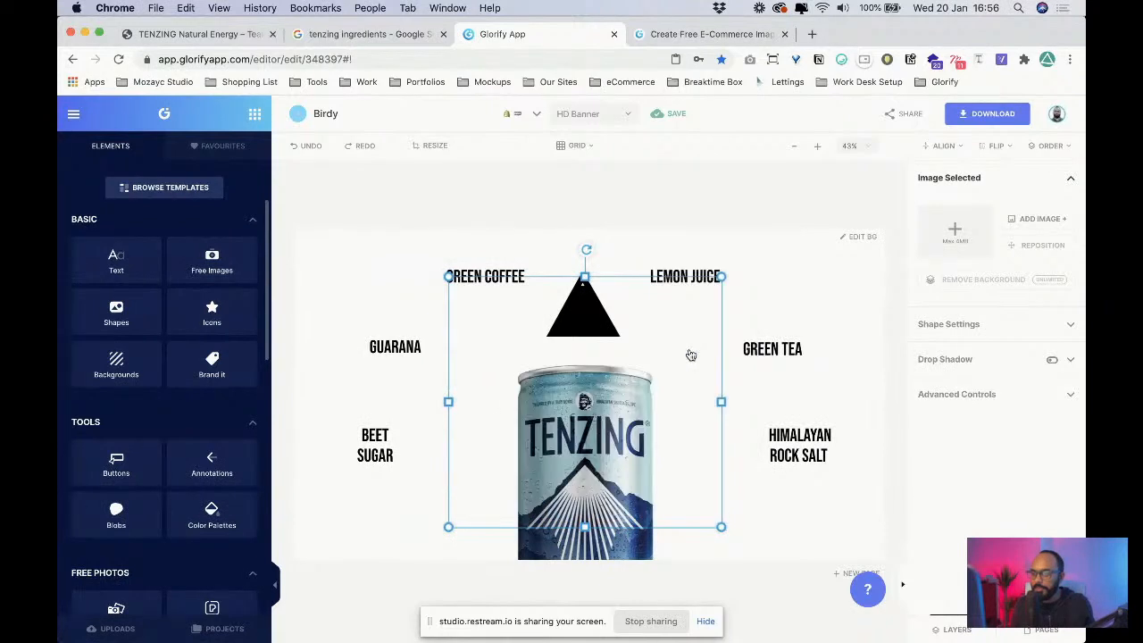
pyautogui.click(644, 345)
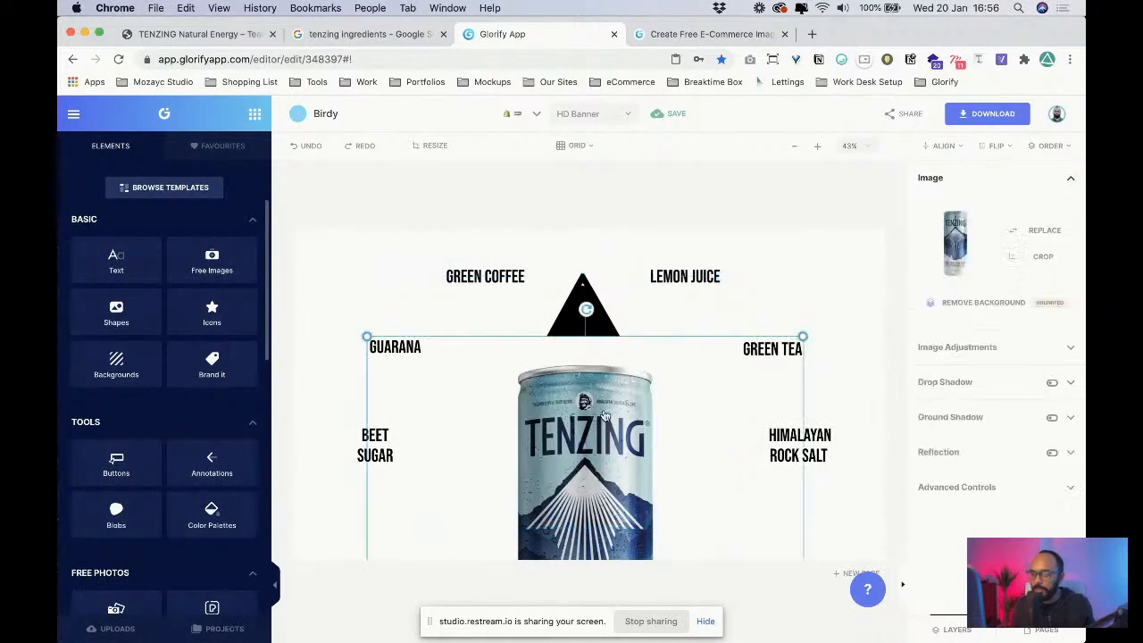
pyautogui.click(1044, 230)
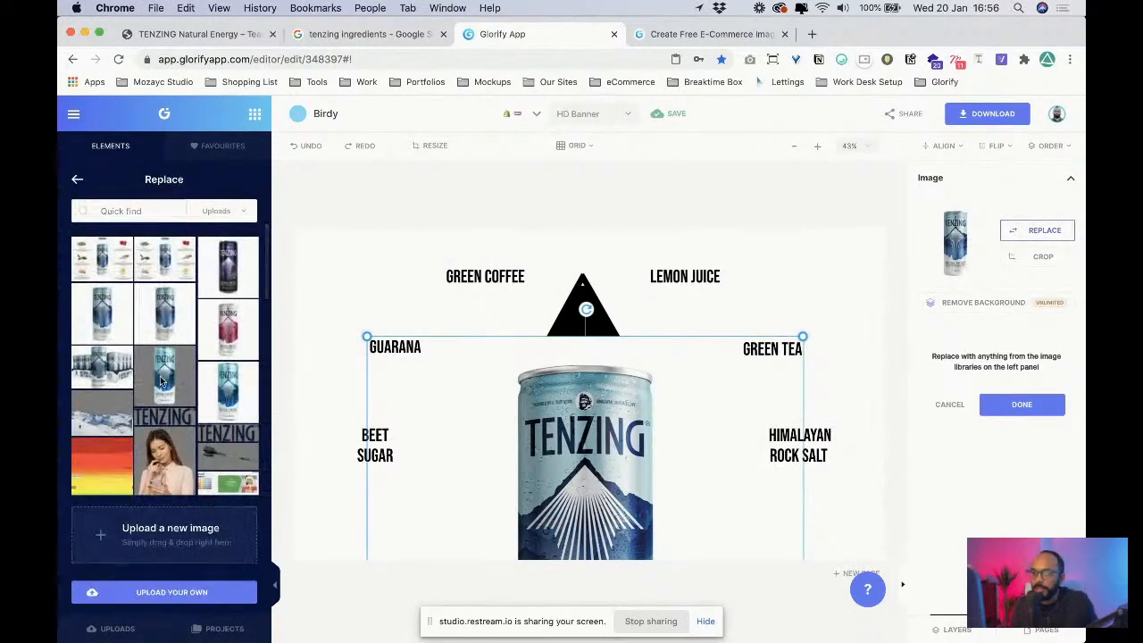
pyautogui.click(162, 382)
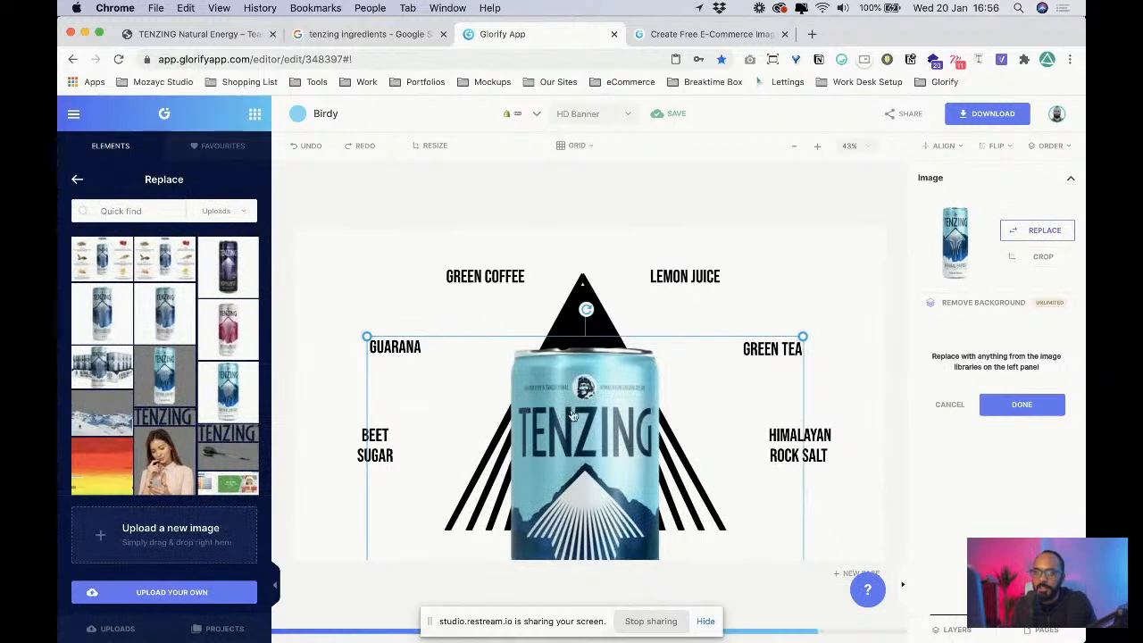
pyautogui.press('super+z')
# - Remove the background from the can image and apply the automatic cutout
pyautogui.click(611, 388)
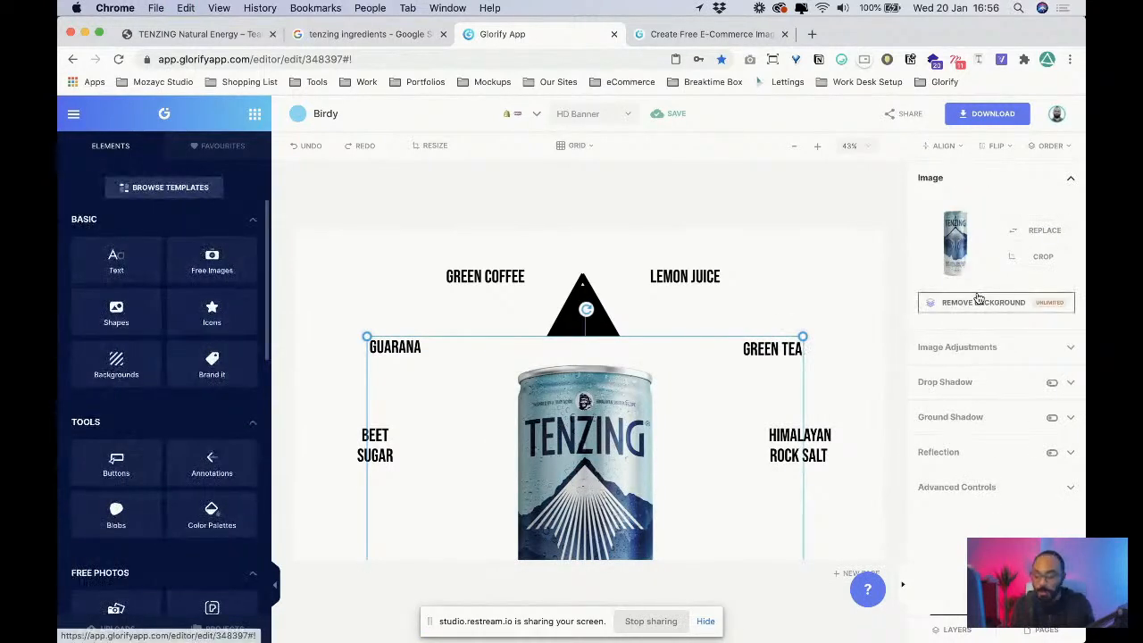
pyautogui.click(979, 302)
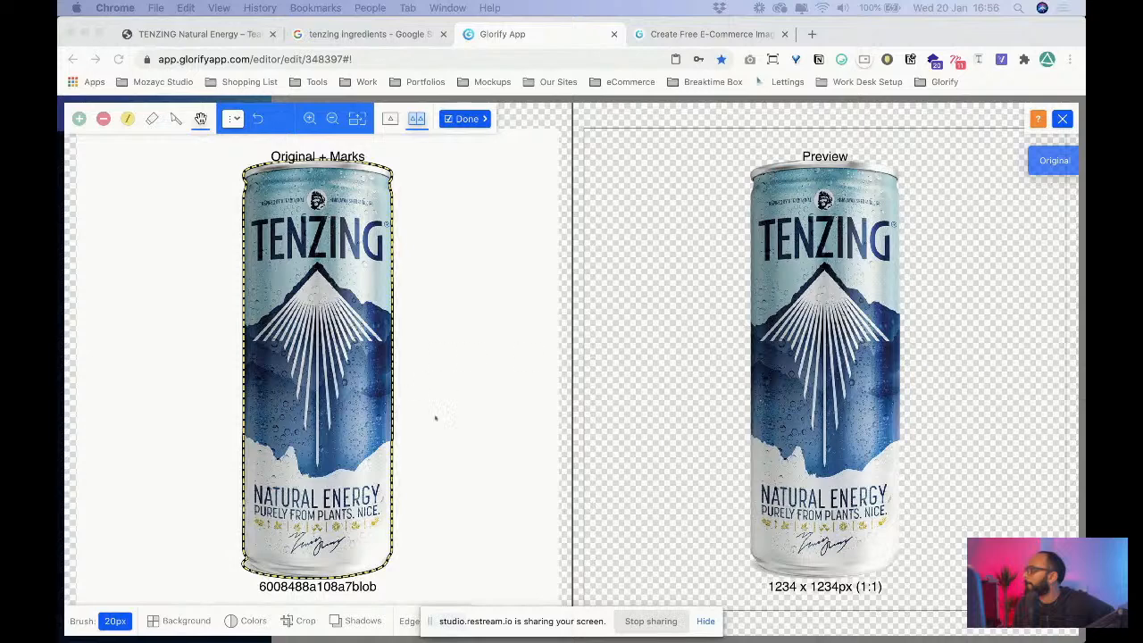
pyautogui.click(471, 124)
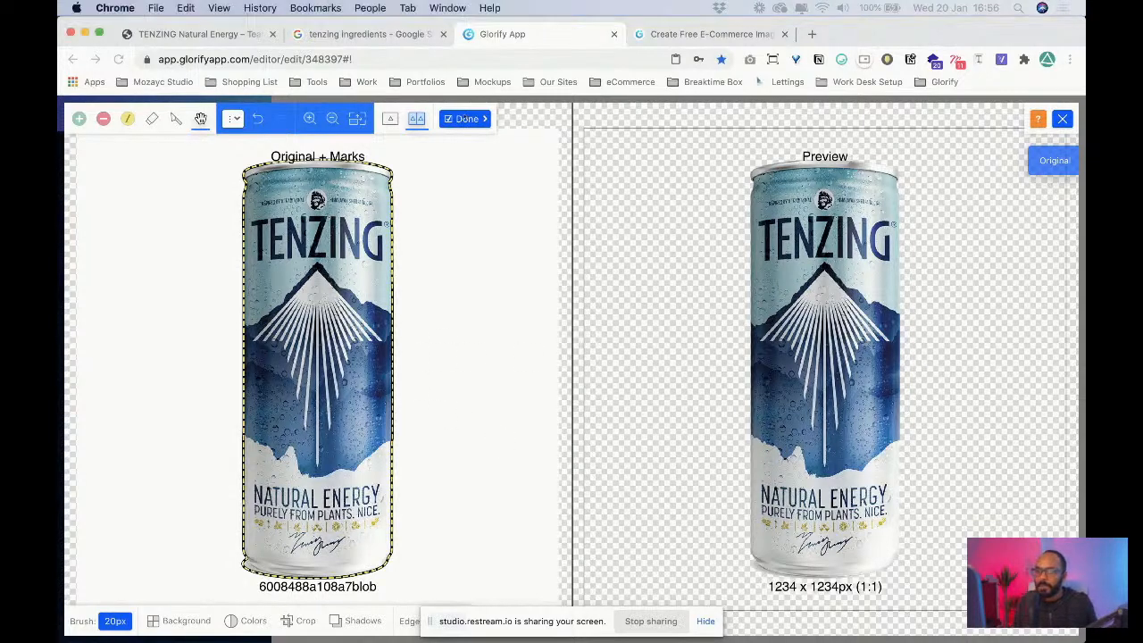
pyautogui.click(466, 121)
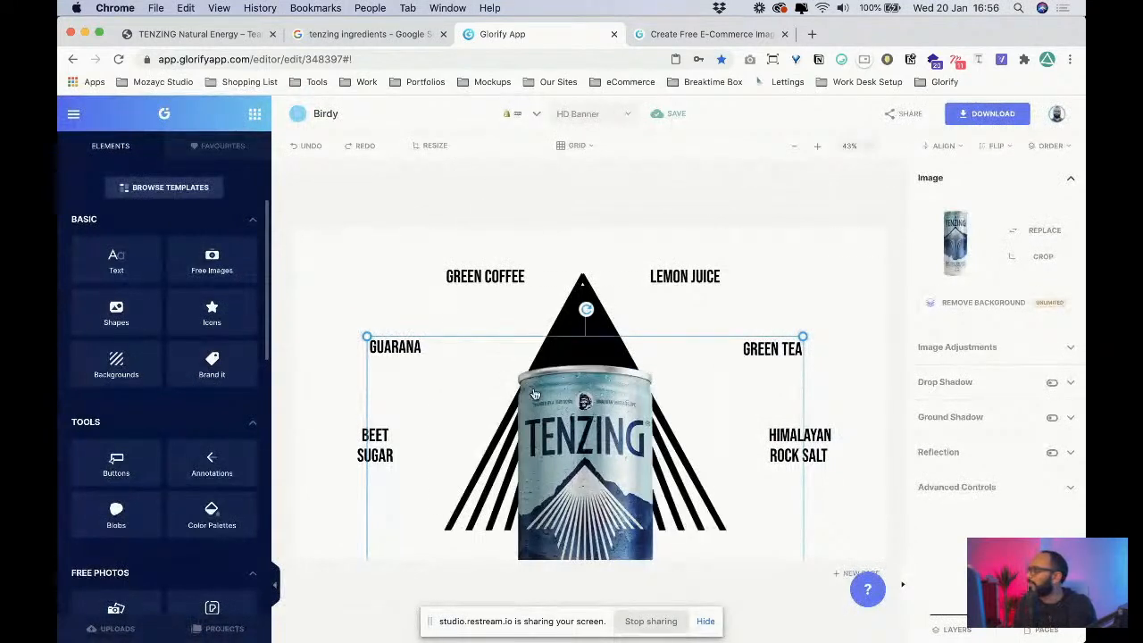
# - Recolour the ray pattern light grey (#EFEFEF) and enlarge it so it spreads wider and taller behind the can
pyautogui.click(612, 322)
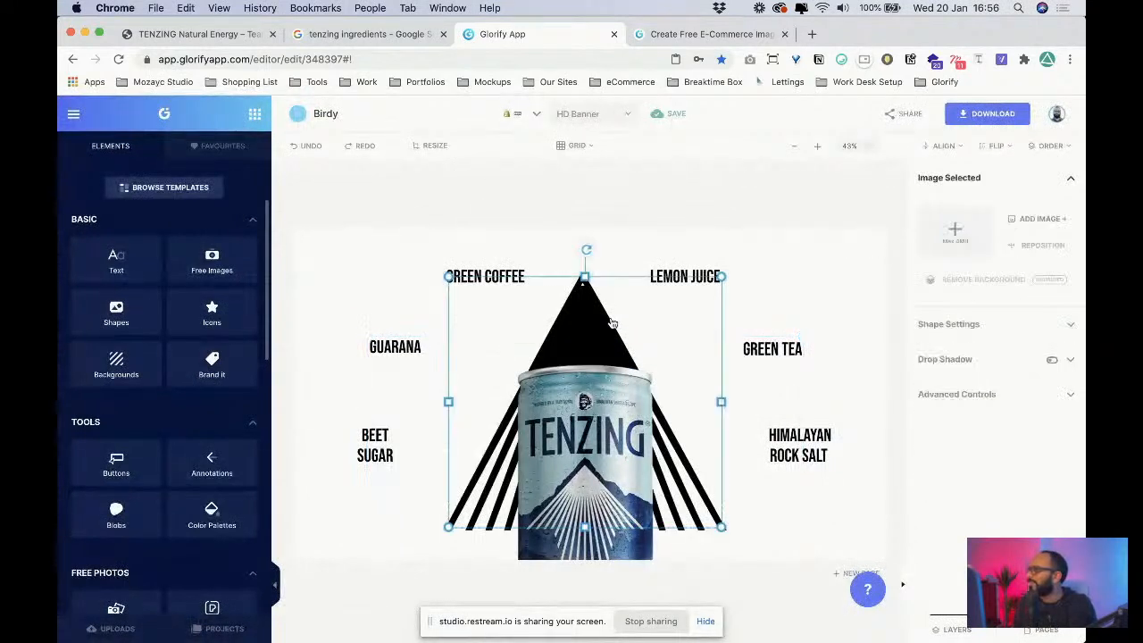
pyautogui.click(936, 325)
pyautogui.moveTo(929, 443); pyautogui.dragTo(897, 443)
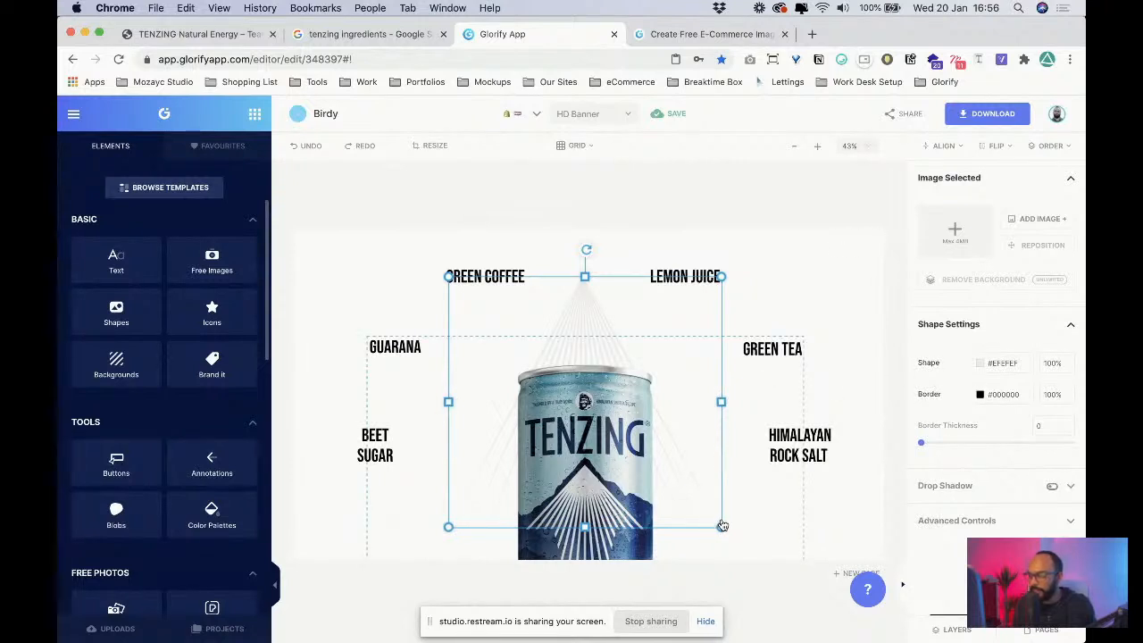
pyautogui.moveTo(723, 527); pyautogui.dragTo(759, 564)
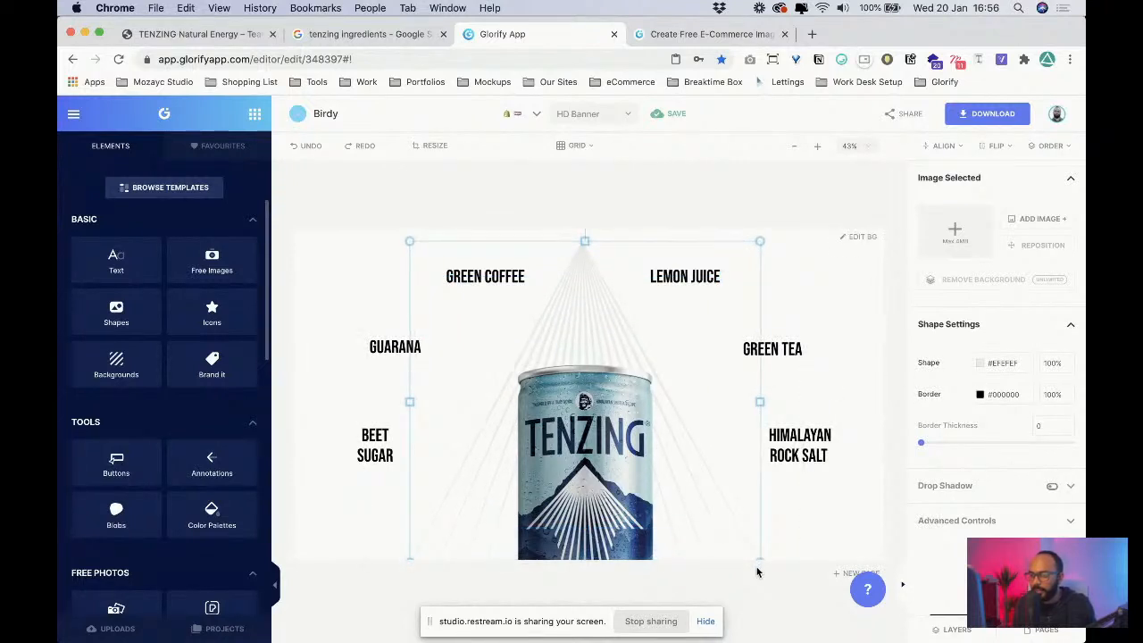
# - Nudge the can slightly up and lower the ray pattern a little between GREEN COFFEE and LEMON JUICE
pyautogui.click(691, 460)
pyautogui.moveTo(691, 460); pyautogui.dragTo(690, 451)
pyautogui.click(589, 281)
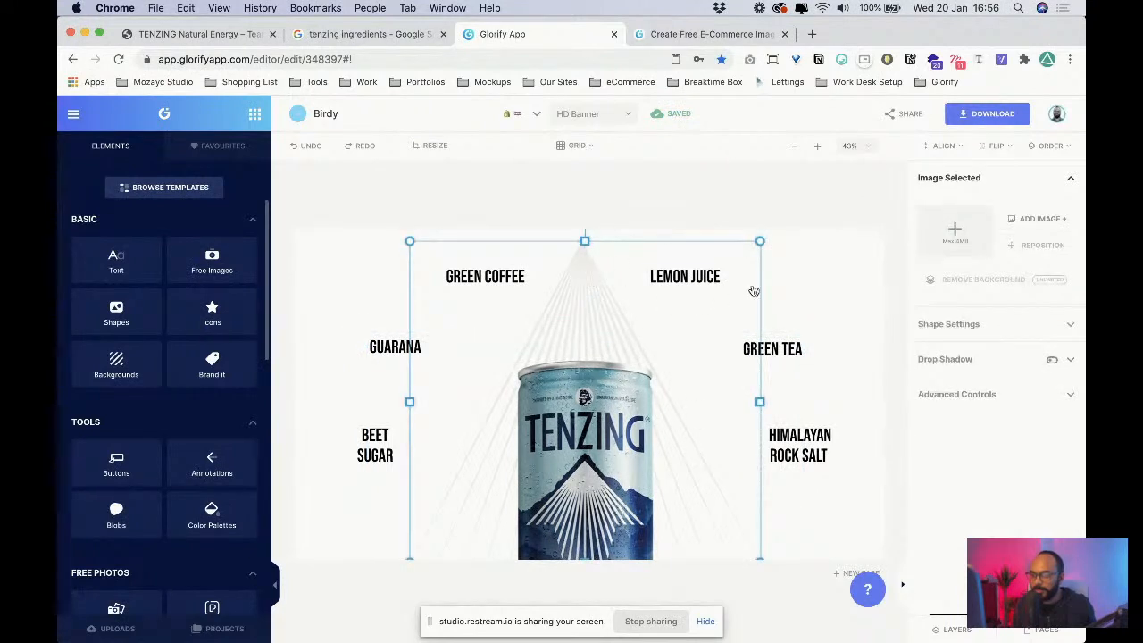
pyautogui.click(828, 283)
pyautogui.click(591, 281)
pyautogui.moveTo(585, 266)
pyautogui.mouseDown()
pyautogui.moveTo(581, 346)
pyautogui.moveTo(589, 253)
pyautogui.moveTo(580, 282)
pyautogui.mouseUp()
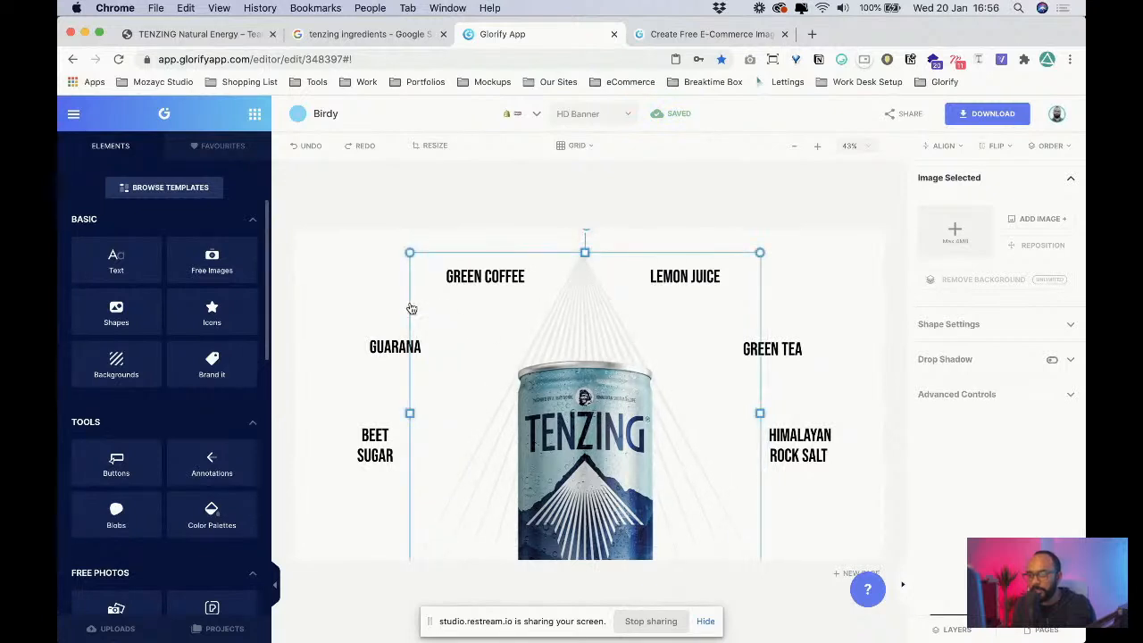
pyautogui.click(391, 303)
pyautogui.click(494, 284)
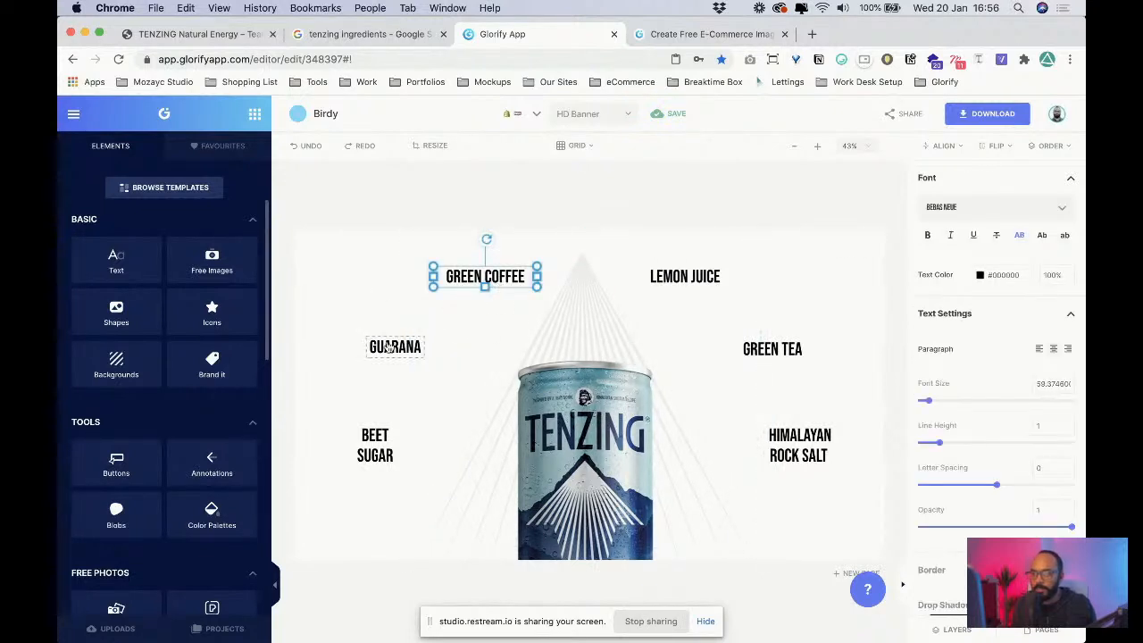
pyautogui.click(361, 381)
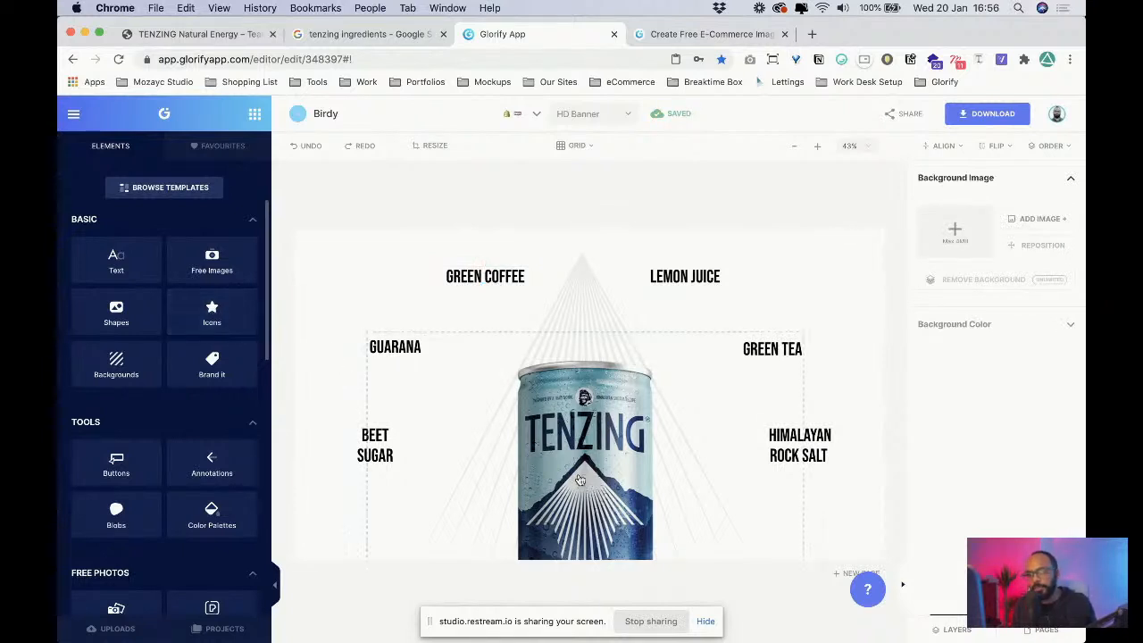
# - Raise the can further over the ray pattern so its lid sits just above the level of GUARANA and GREEN TEA
pyautogui.click(568, 435)
pyautogui.moveTo(569, 437); pyautogui.dragTo(578, 452)
pyautogui.click(372, 285)
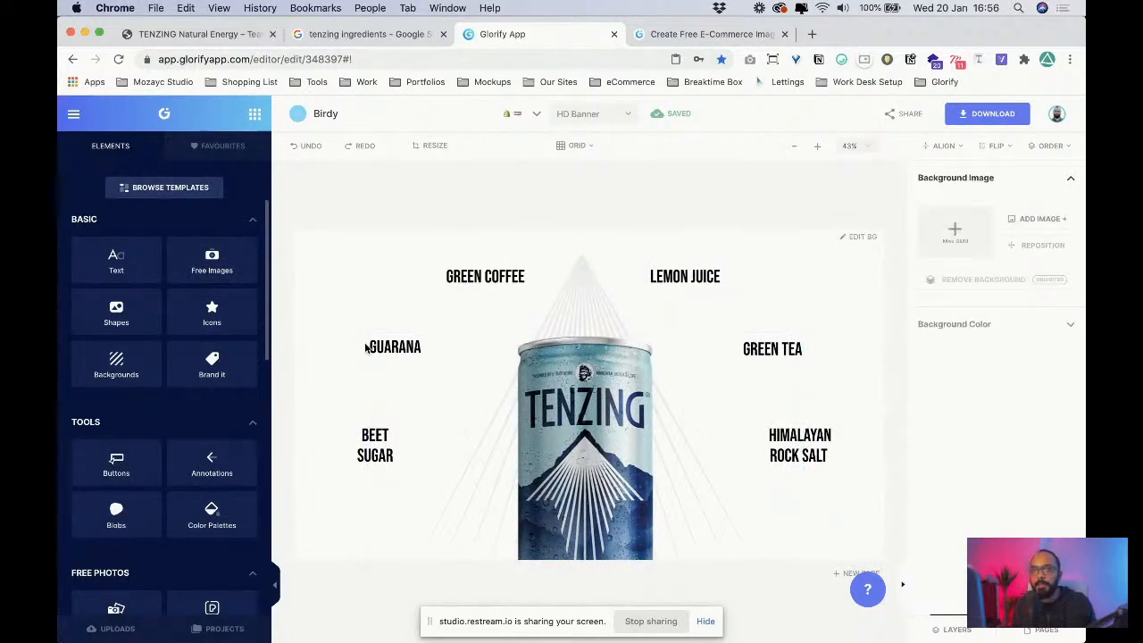
pyautogui.click(379, 453)
pyautogui.keyDown('shift'); pyautogui.click(408, 358); pyautogui.keyUp('shift')
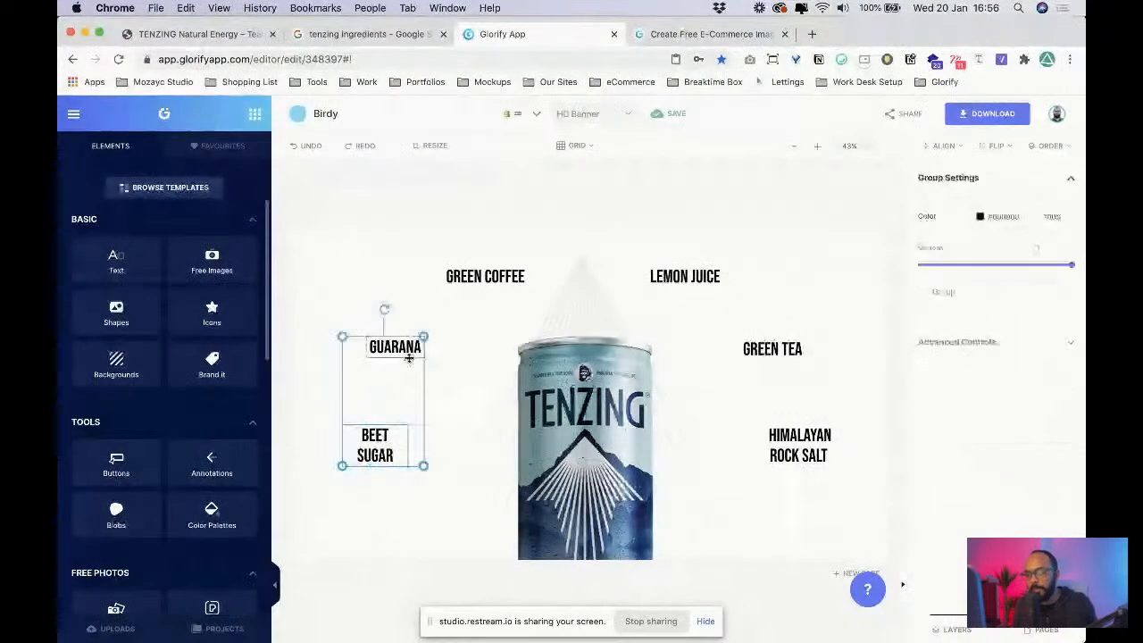
pyautogui.keyDown('shift'); pyautogui.click(481, 286); pyautogui.keyUp('shift')
pyautogui.click(319, 281)
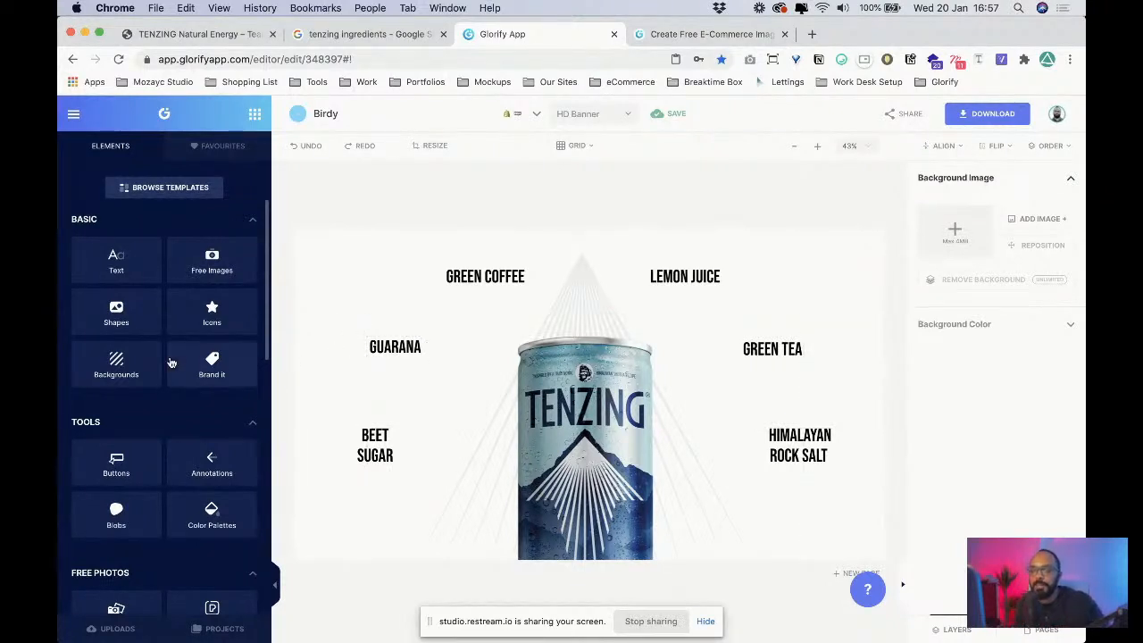
# - Search the icon library for GUARANA
pyautogui.click(212, 312)
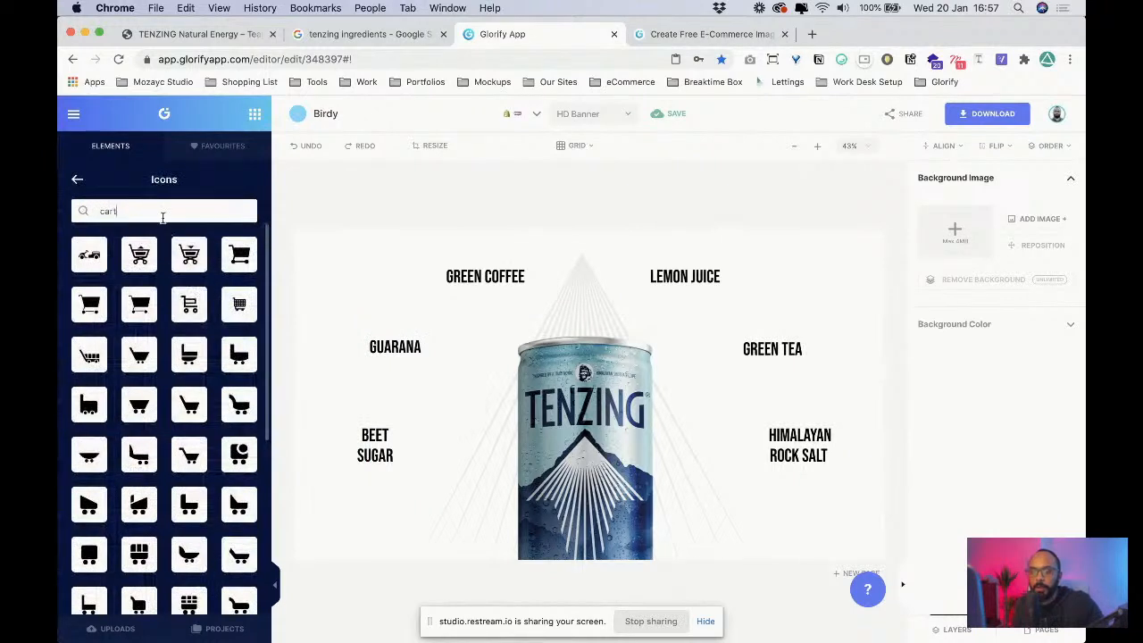
pyautogui.tripleClick(162, 218)
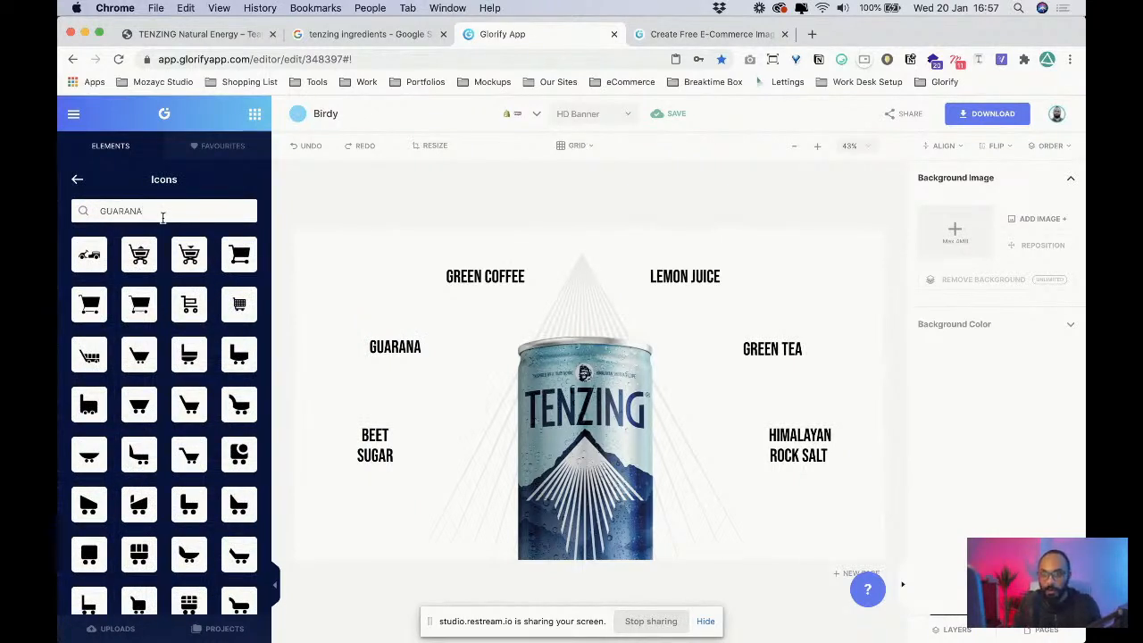
pyautogui.write('GUARANA')
pyautogui.press('Return')
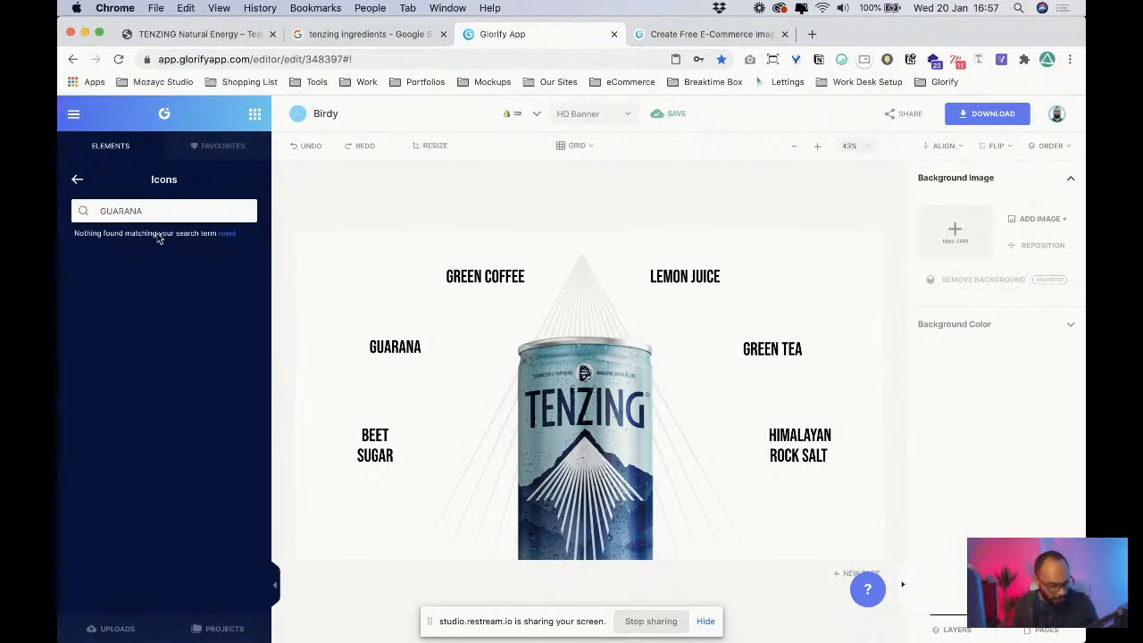
# - Search the icons for beetroot and place a solid black beetroot in the page's upper-left corner, beside GREEN COFFEE
pyautogui.tripleClick(158, 216)
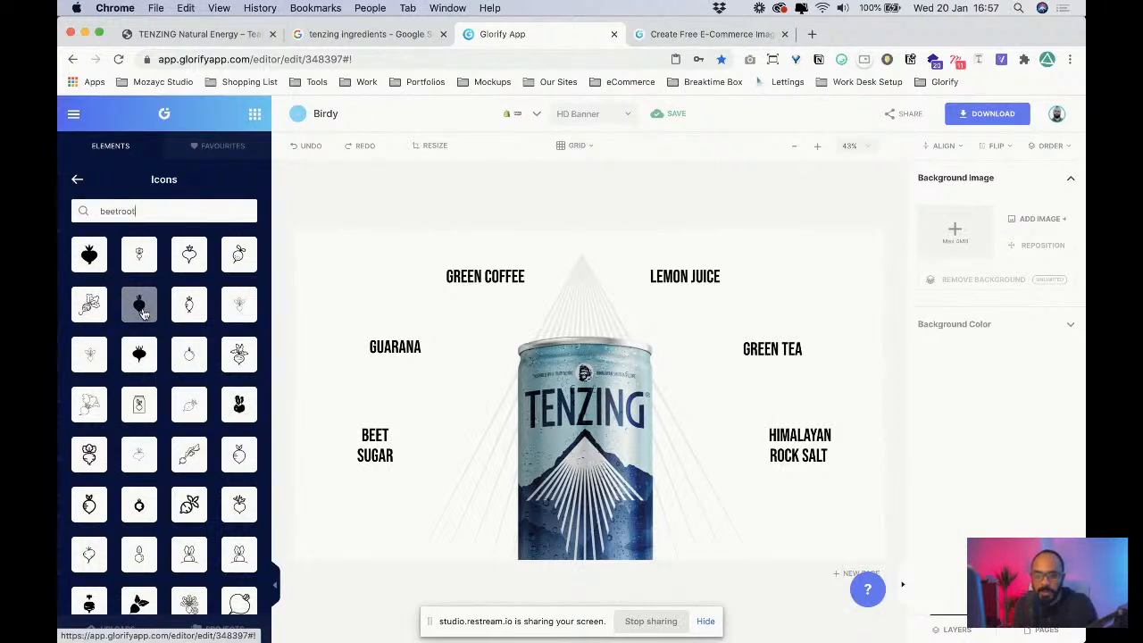
pyautogui.moveTo(143, 313); pyautogui.dragTo(344, 339)
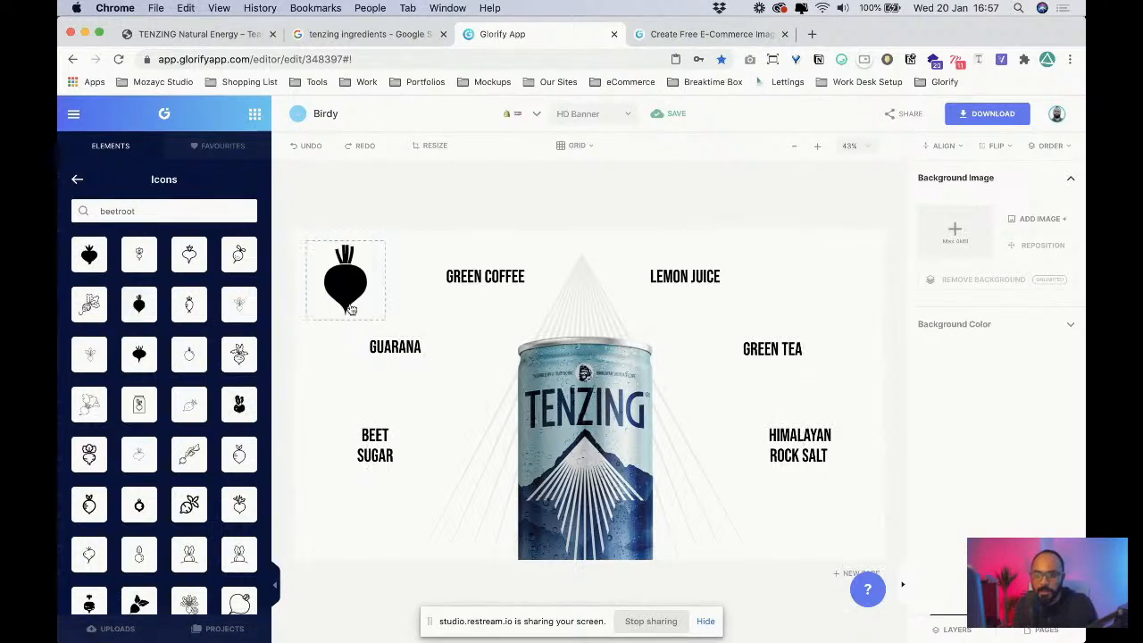
# - Search the icons for berry and place the solid oval fruit with a leaf above GUARANA, next to the beetroot
pyautogui.click(134, 209)
pyautogui.press('super+a')
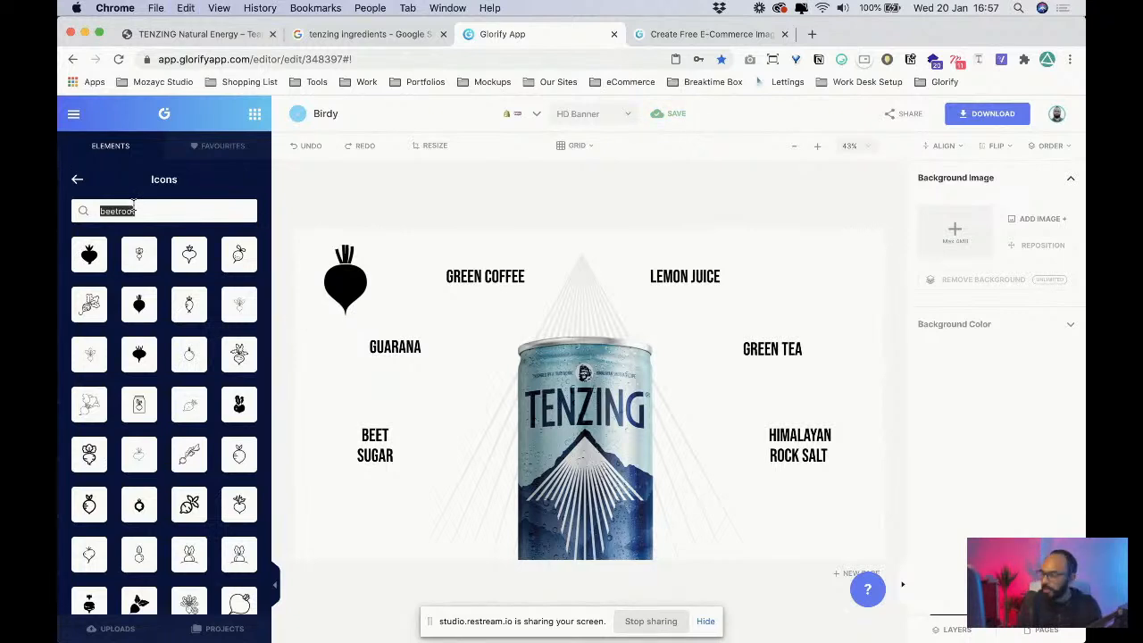
pyautogui.write('berry')
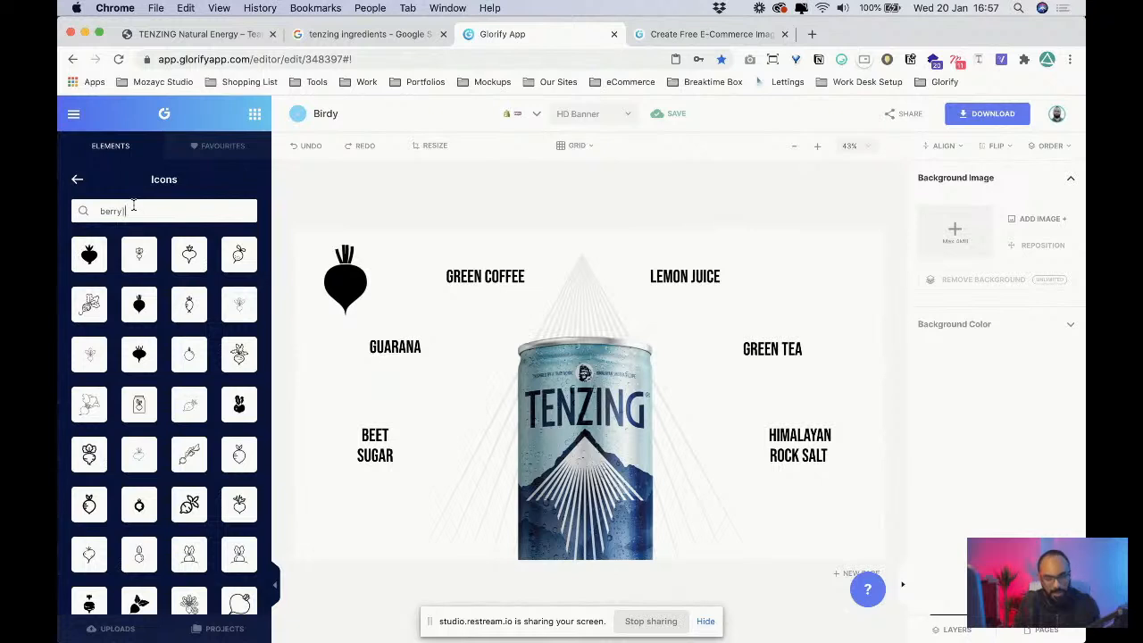
pyautogui.press('Return')
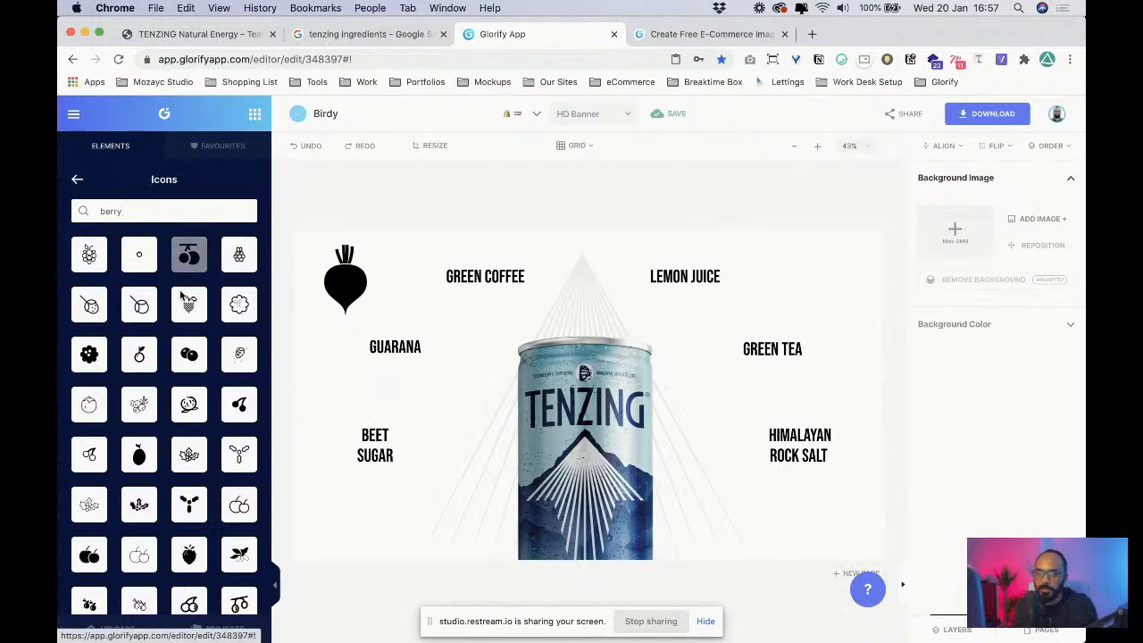
pyautogui.moveTo(138, 456); pyautogui.dragTo(406, 299)
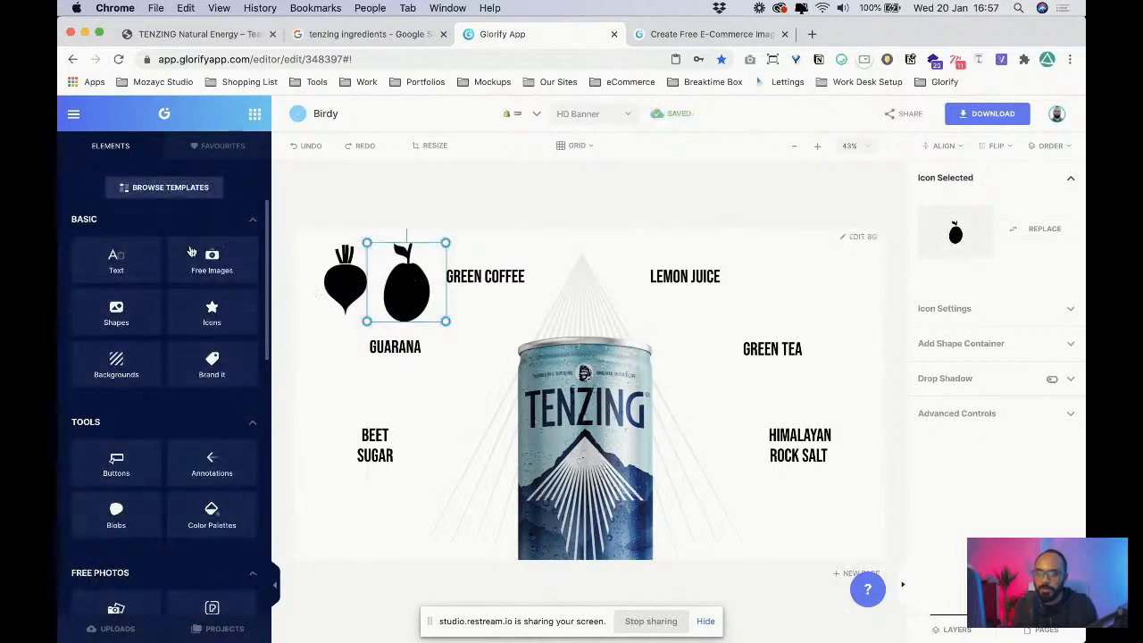
# - Reopen the icon library to look for another ingredient icon
pyautogui.click(212, 313)
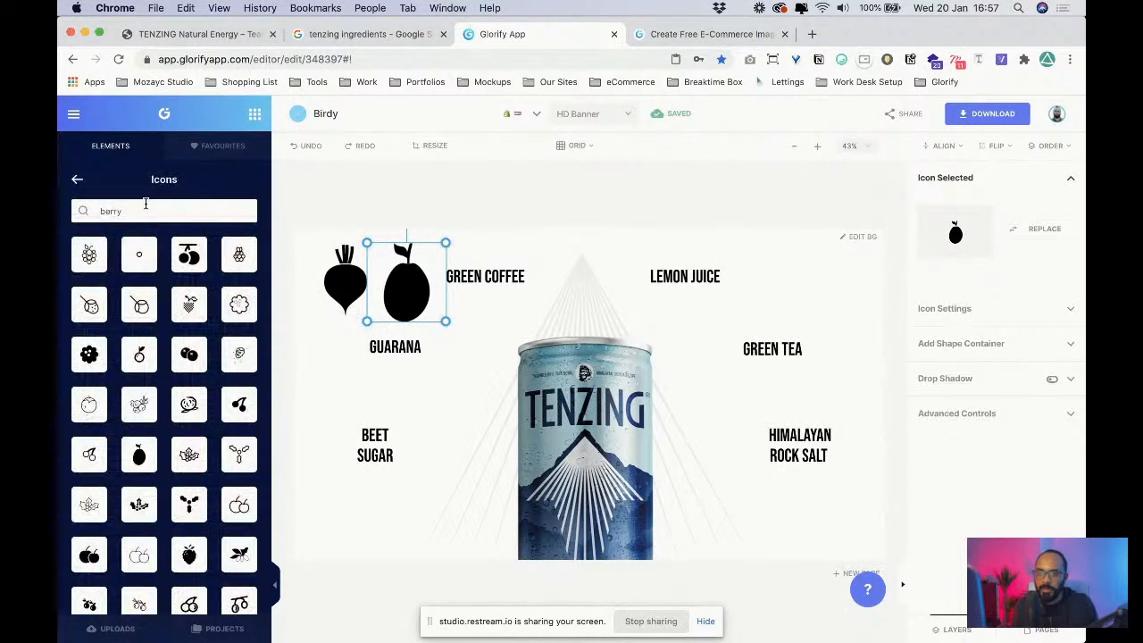
# - Search the icon library for coffee, coffee beans and beans
pyautogui.press('super+a')
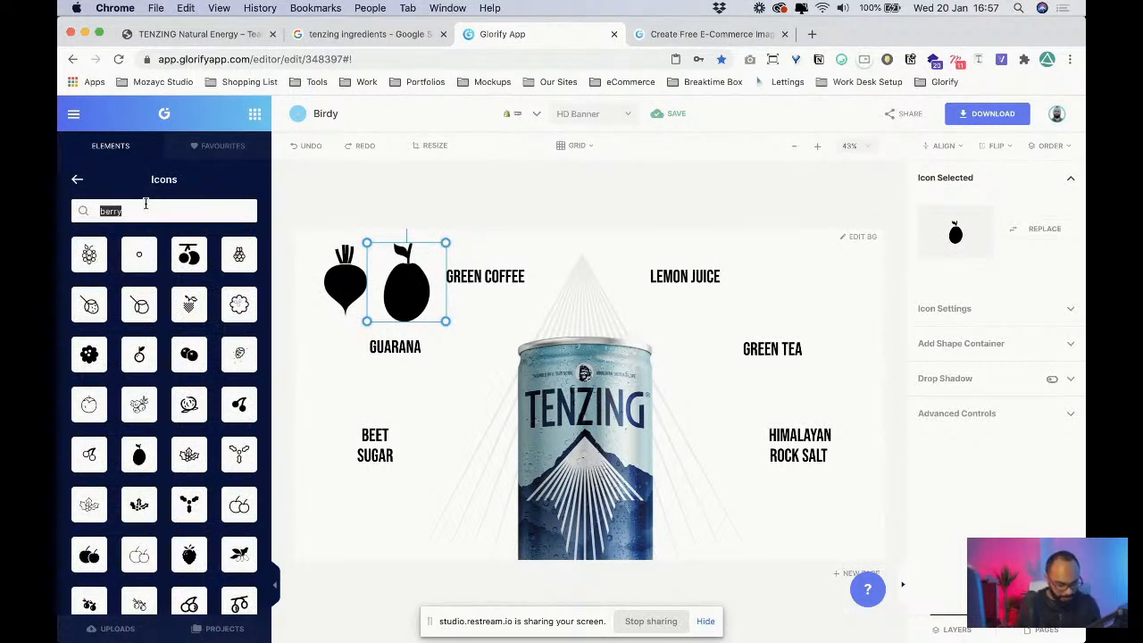
pyautogui.press('Return')
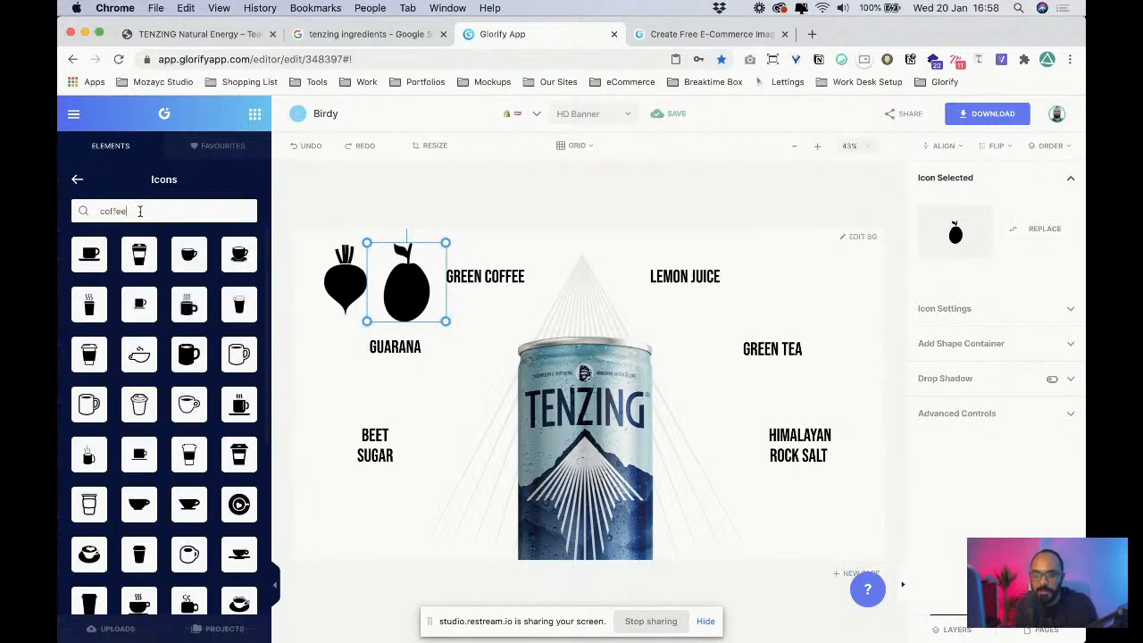
pyautogui.write('beans')
pyautogui.press('Return')
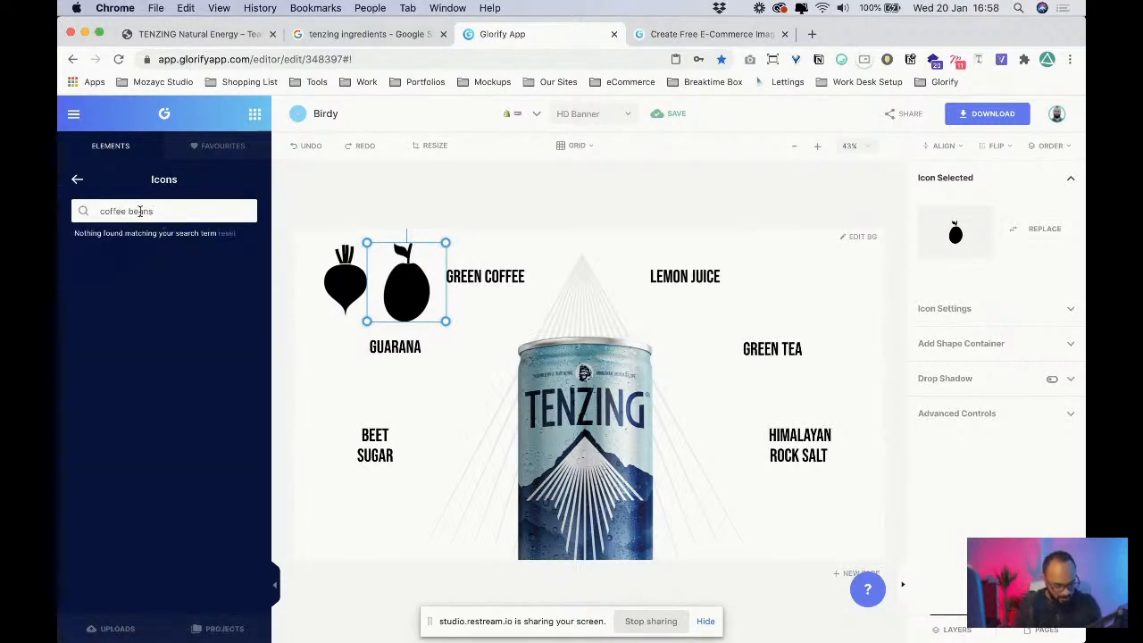
pyautogui.tripleClick(143, 215)
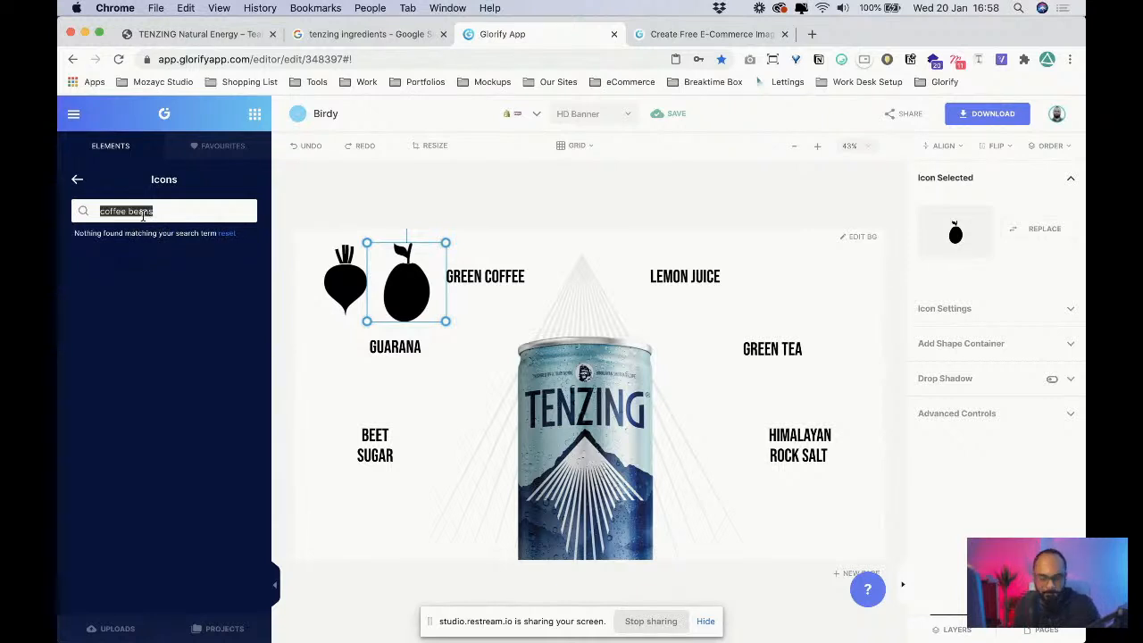
pyautogui.write('beans')
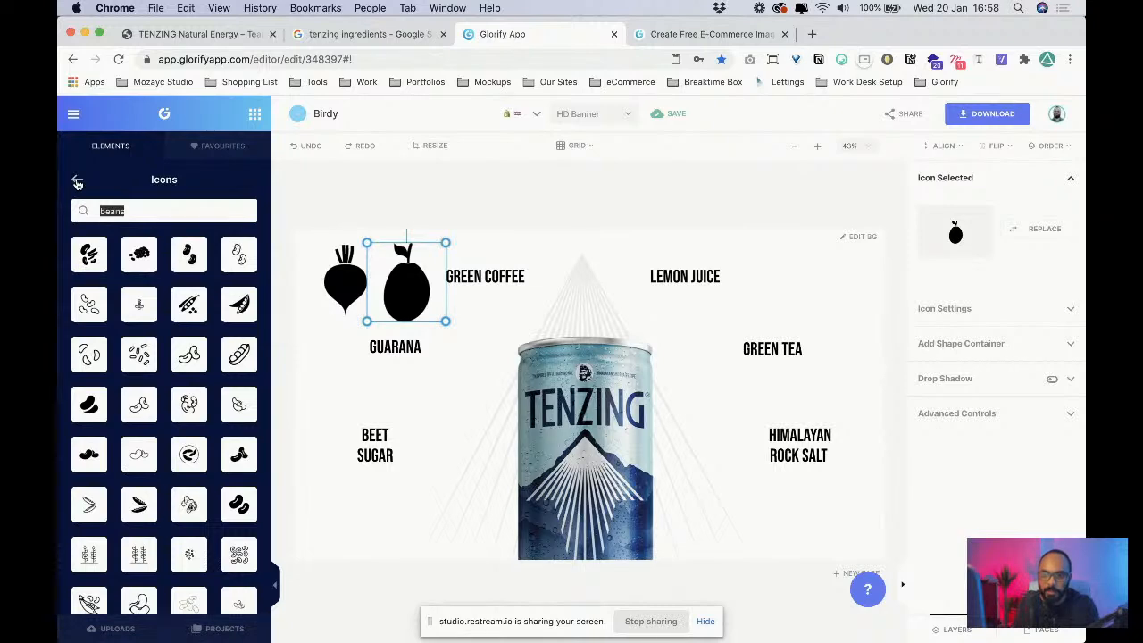
# - Switch to the Icons8 library and search it for coffee beans
pyautogui.click(77, 183)
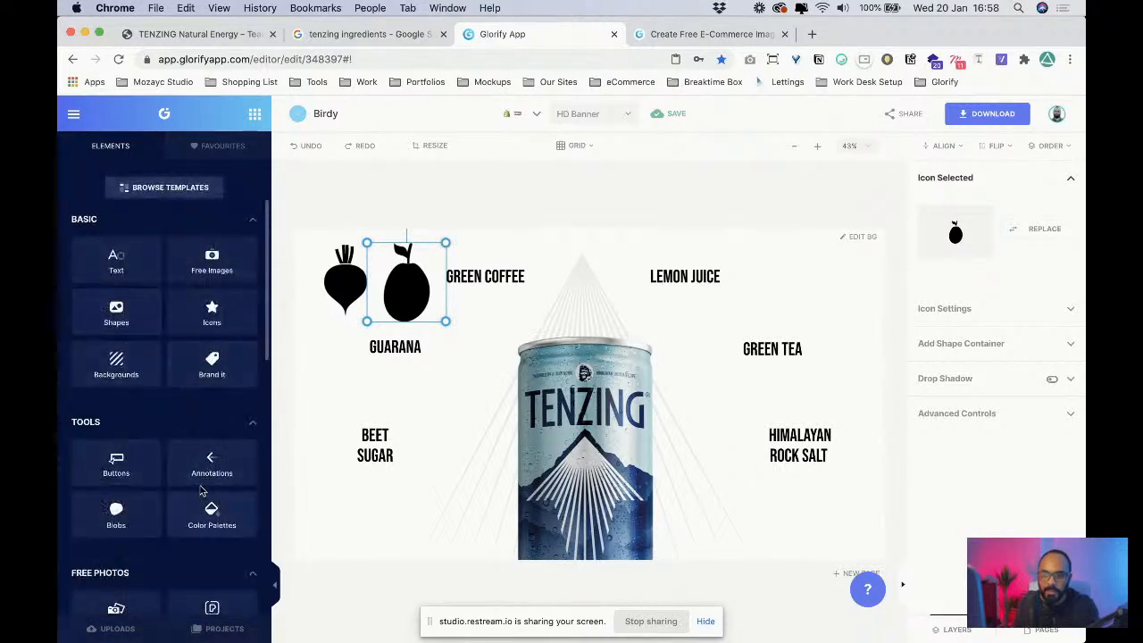
pyautogui.scroll(-10, 179, 339)
pyautogui.scroll(10, 210, 299)
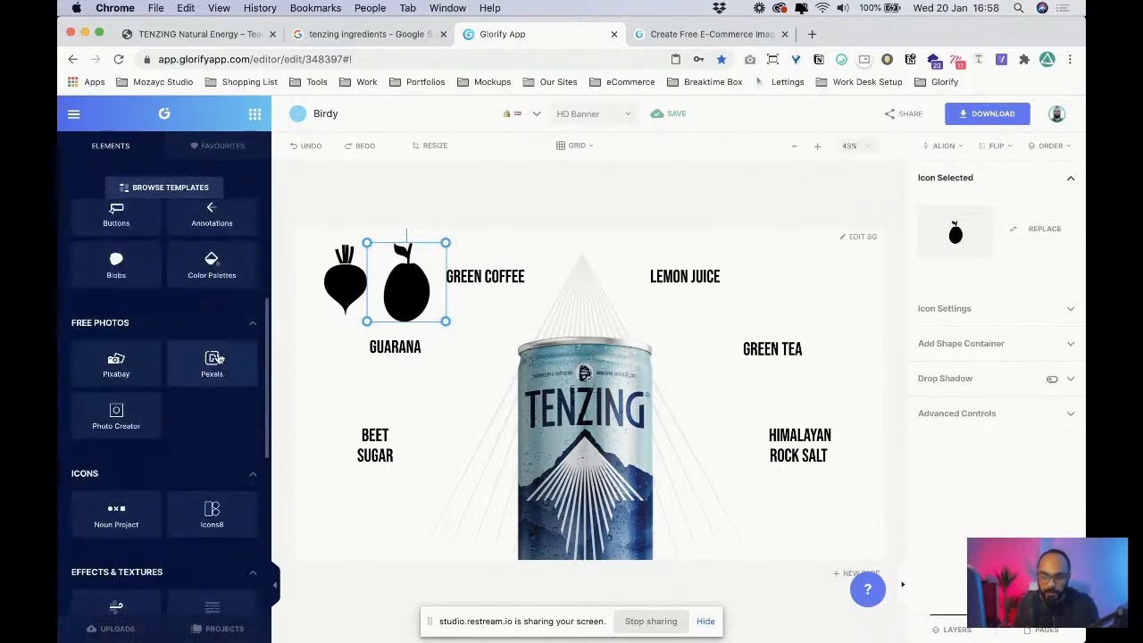
pyautogui.scroll(-4, 217, 332)
pyautogui.scroll(-5, 215, 348)
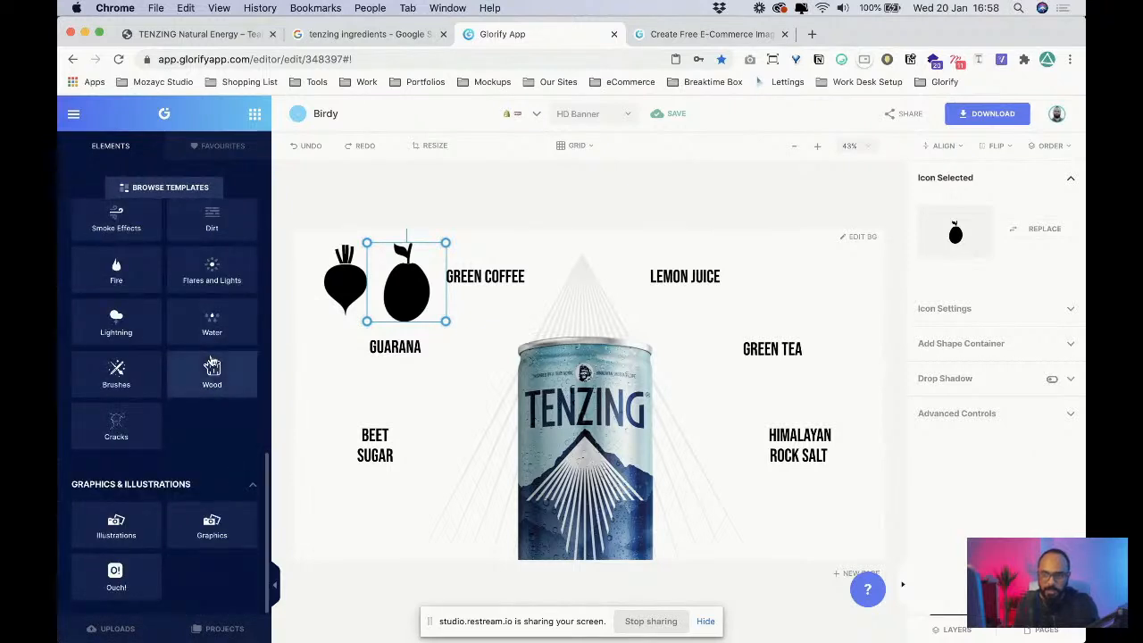
pyautogui.scroll(10, 201, 340)
pyautogui.scroll(5, 203, 366)
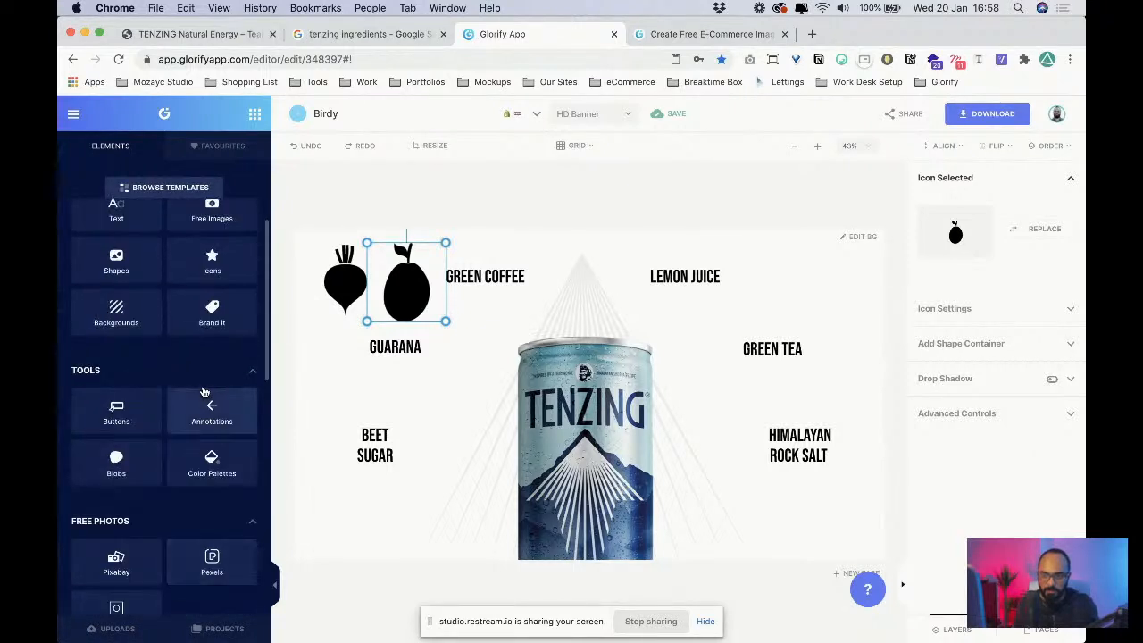
pyautogui.scroll(-5, 210, 400)
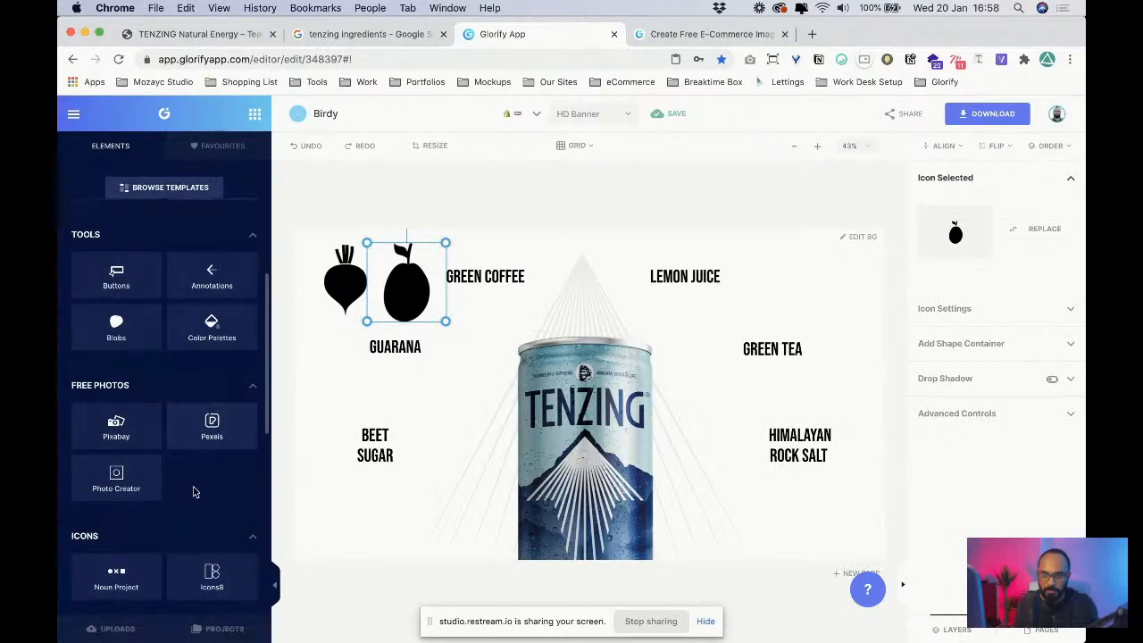
pyautogui.click(211, 536)
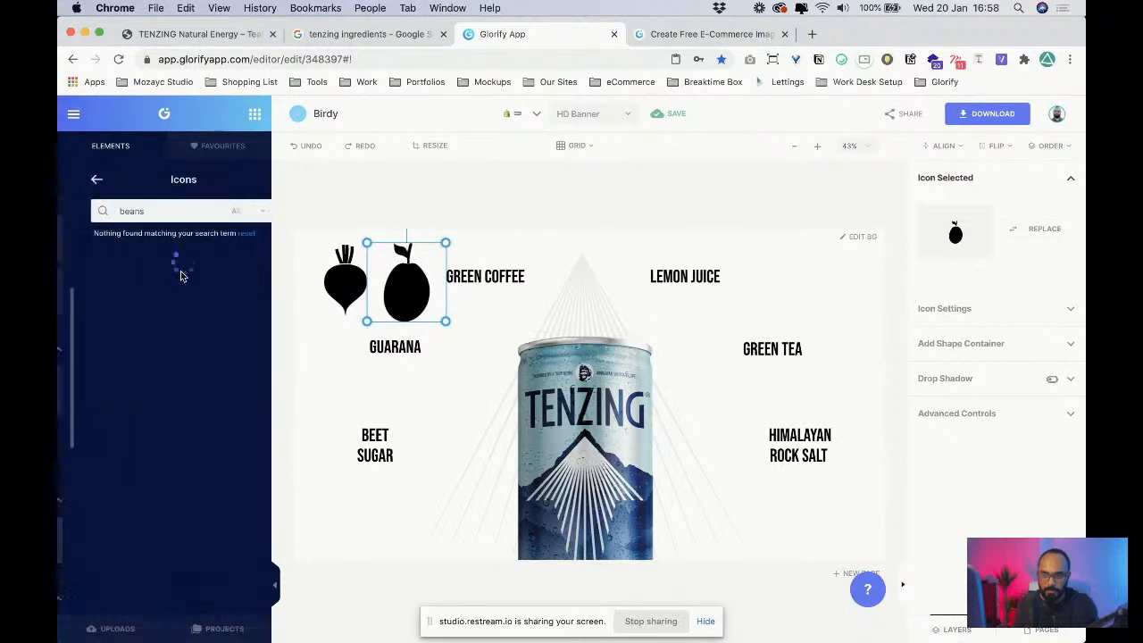
pyautogui.doubleClick(137, 214)
pyautogui.write('coffee')
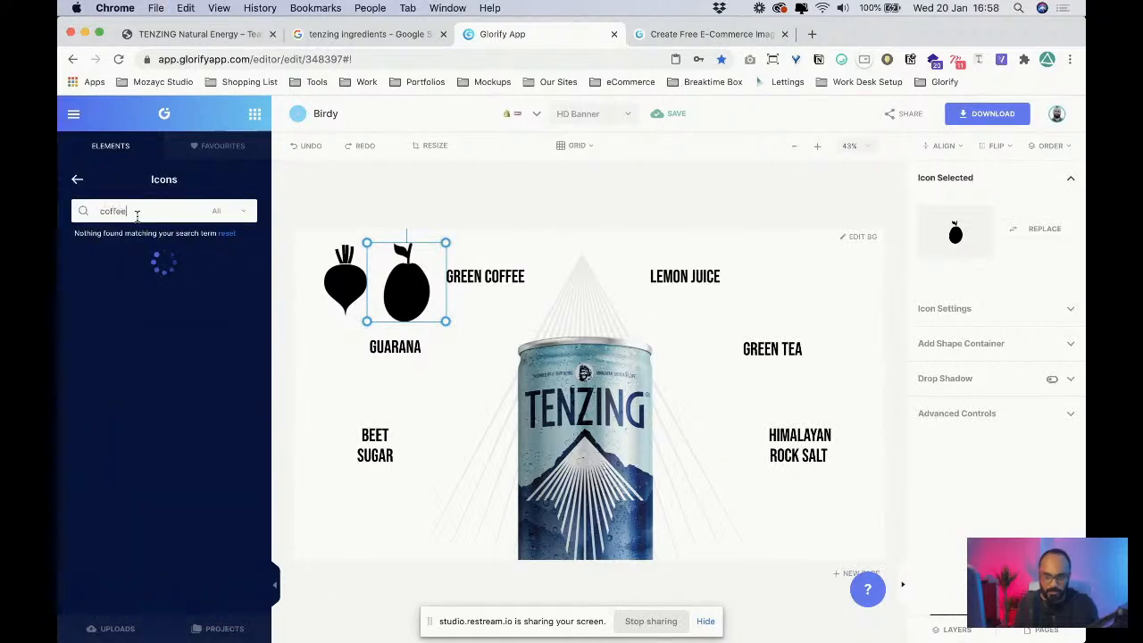
pyautogui.write(' beans')
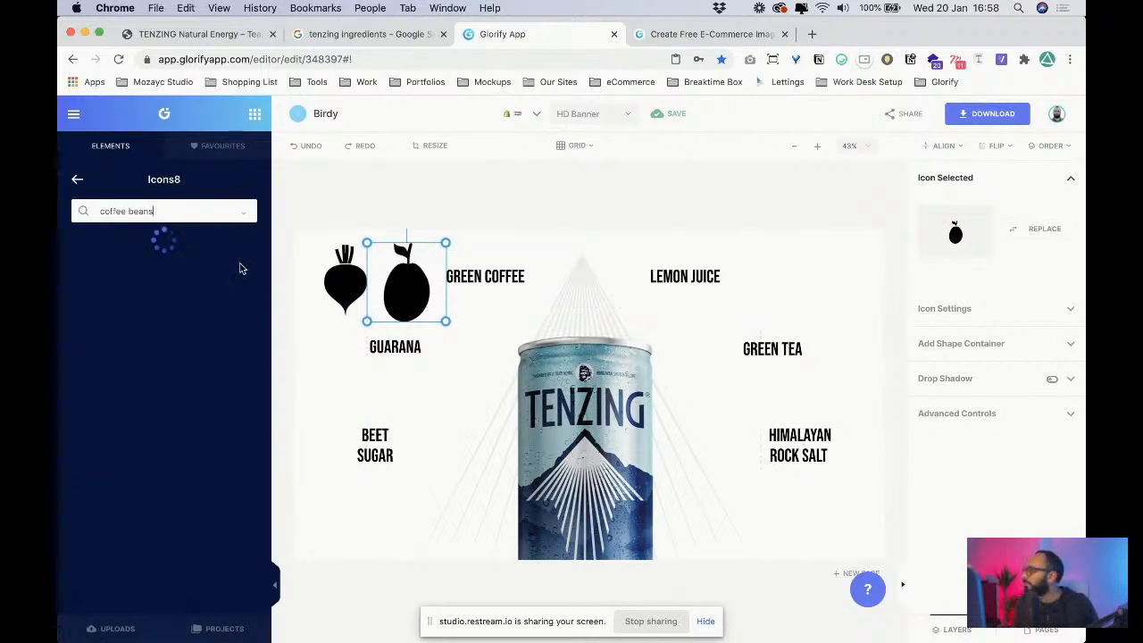
# - Reload the Icons8 search for coffee beans and add the solid black two-bean icon to the banner
pyautogui.tripleClick(132, 214)
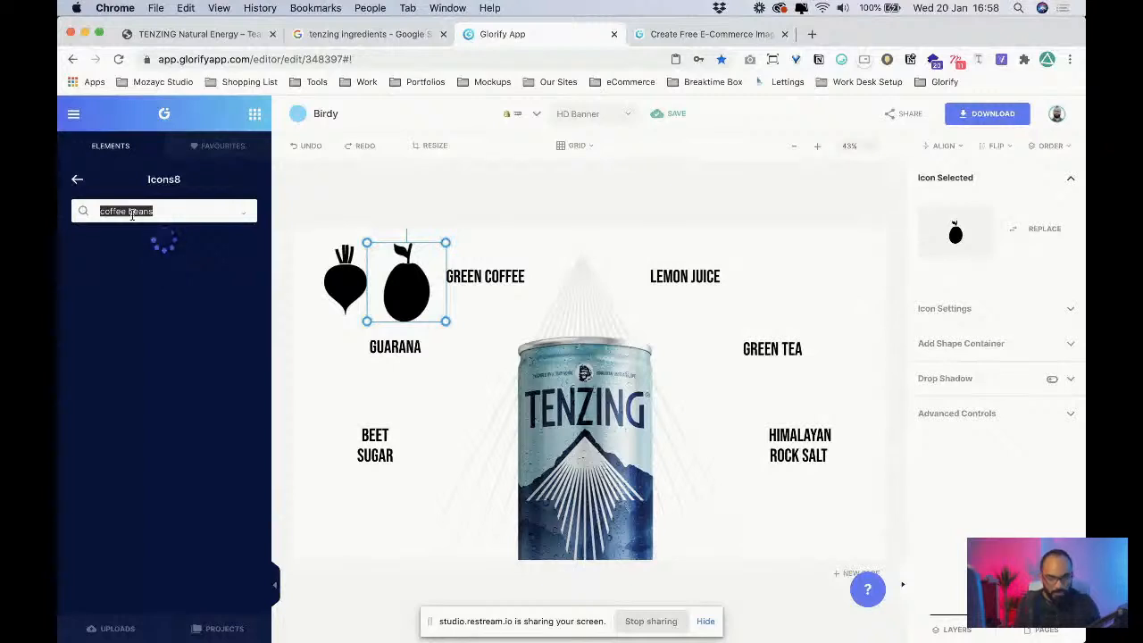
pyautogui.press('BackSpace')
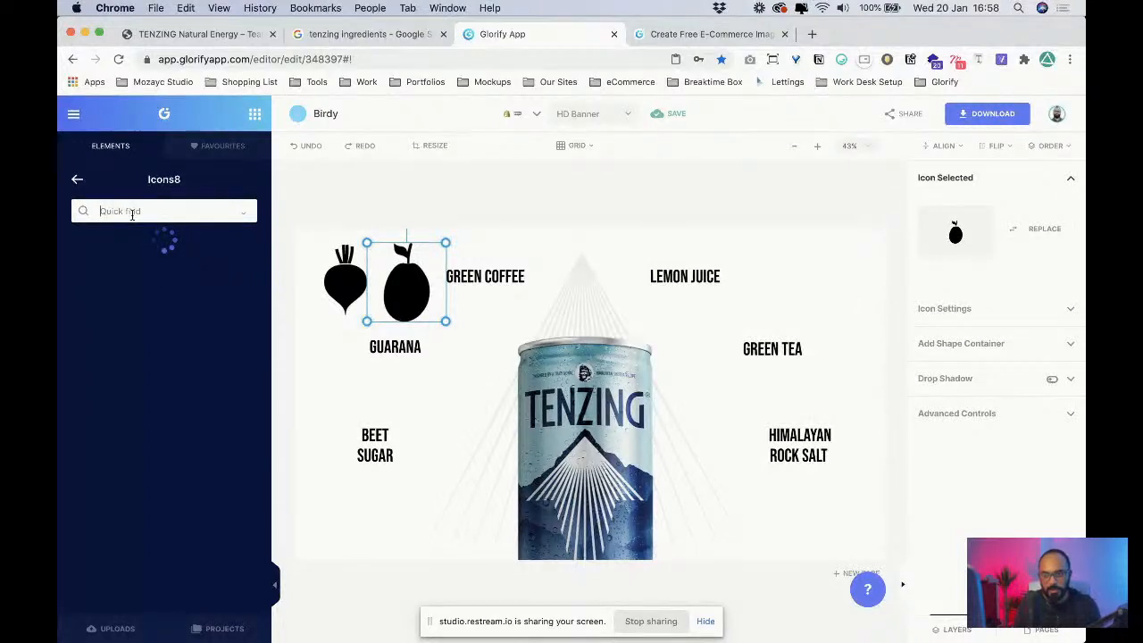
pyautogui.click(77, 182)
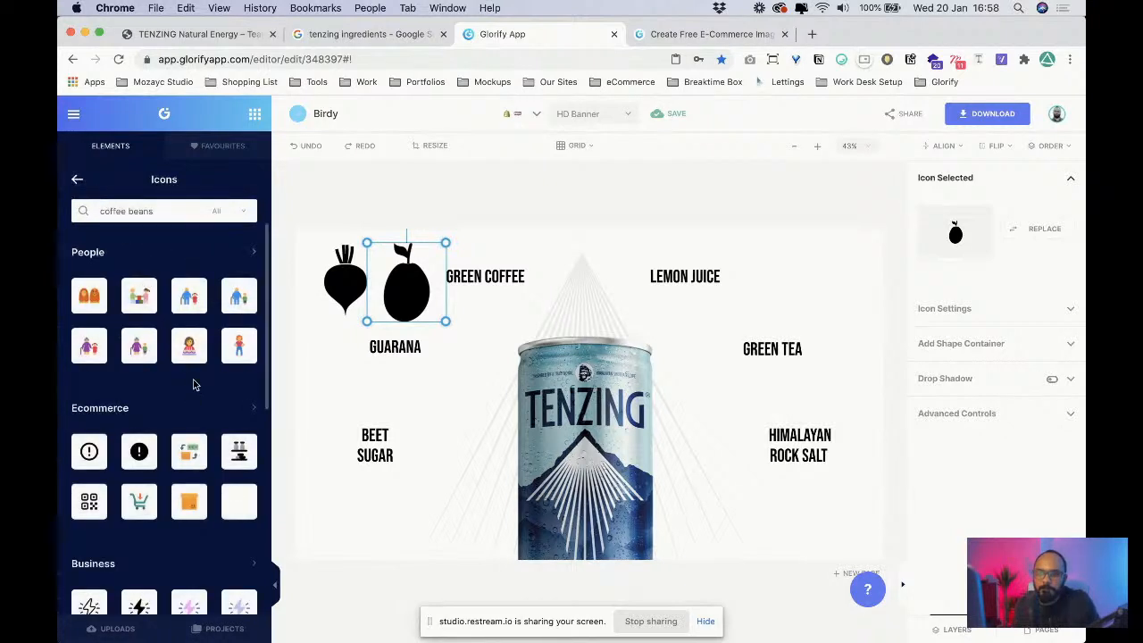
pyautogui.click(164, 214)
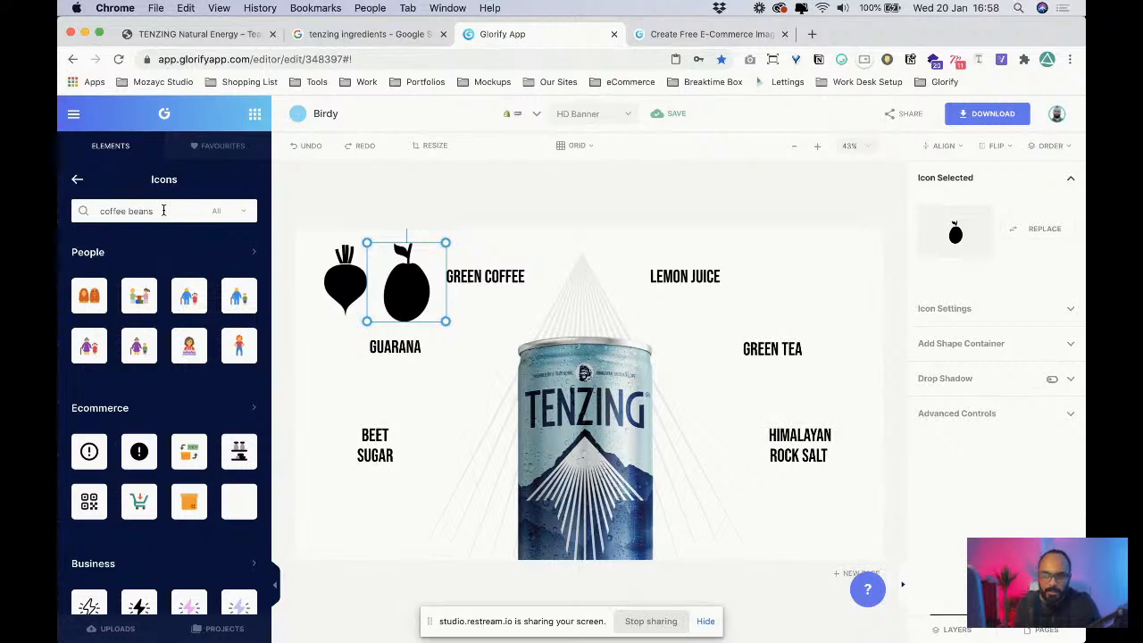
pyautogui.press('Return')
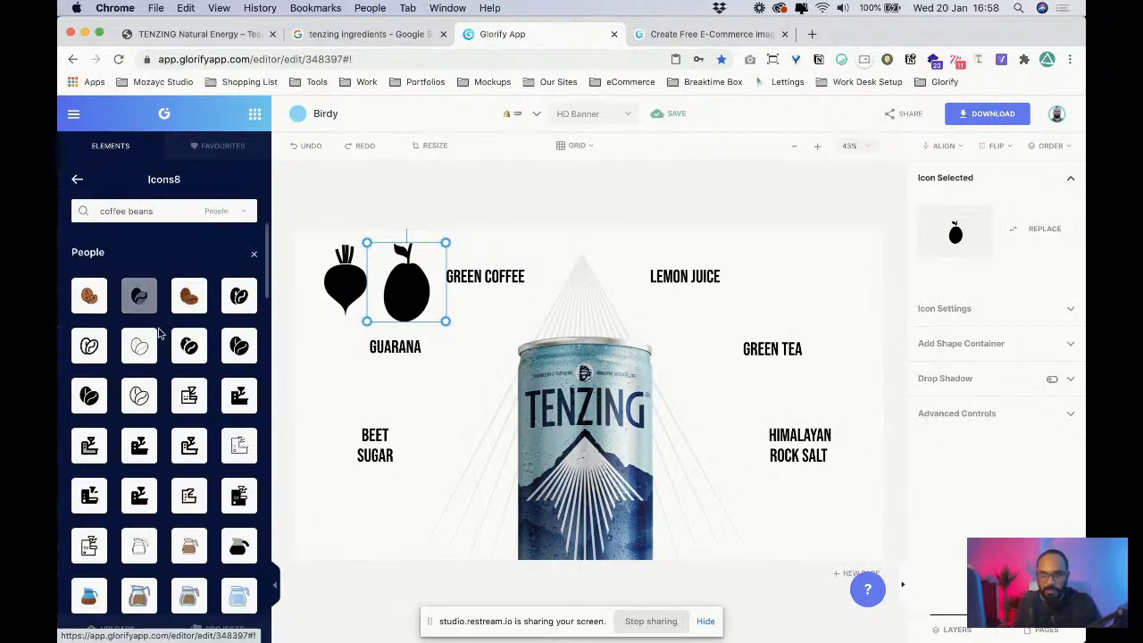
pyautogui.click(189, 350)
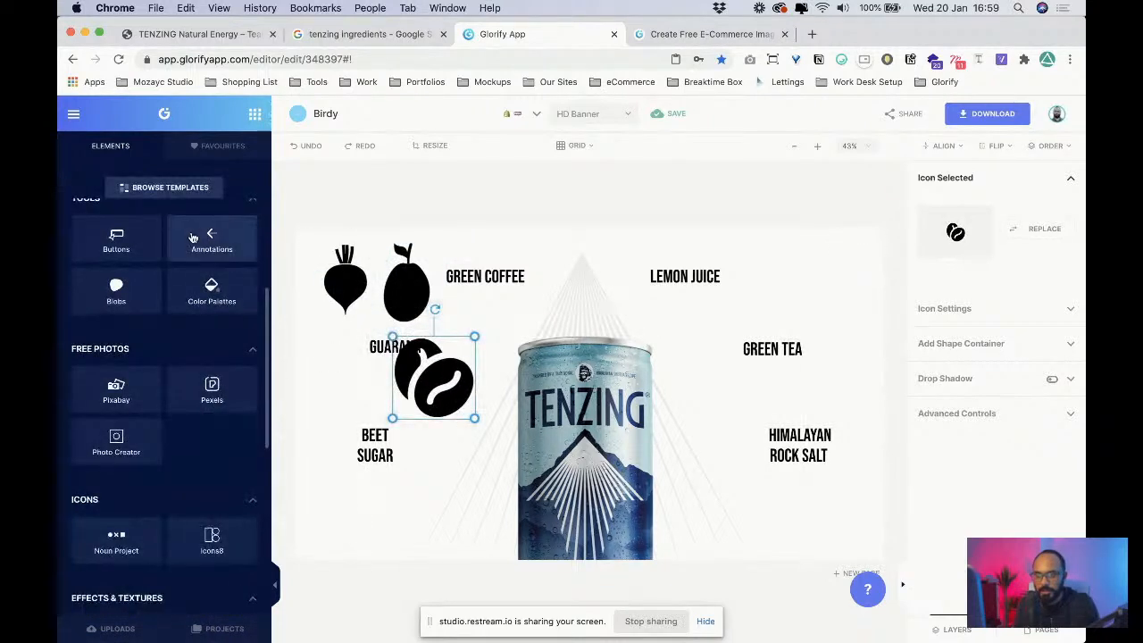
# - Search the basic icons for lemon, add the solid lemon wedge and place it at the LEMON JUICE label
pyautogui.scroll(3, 189, 308)
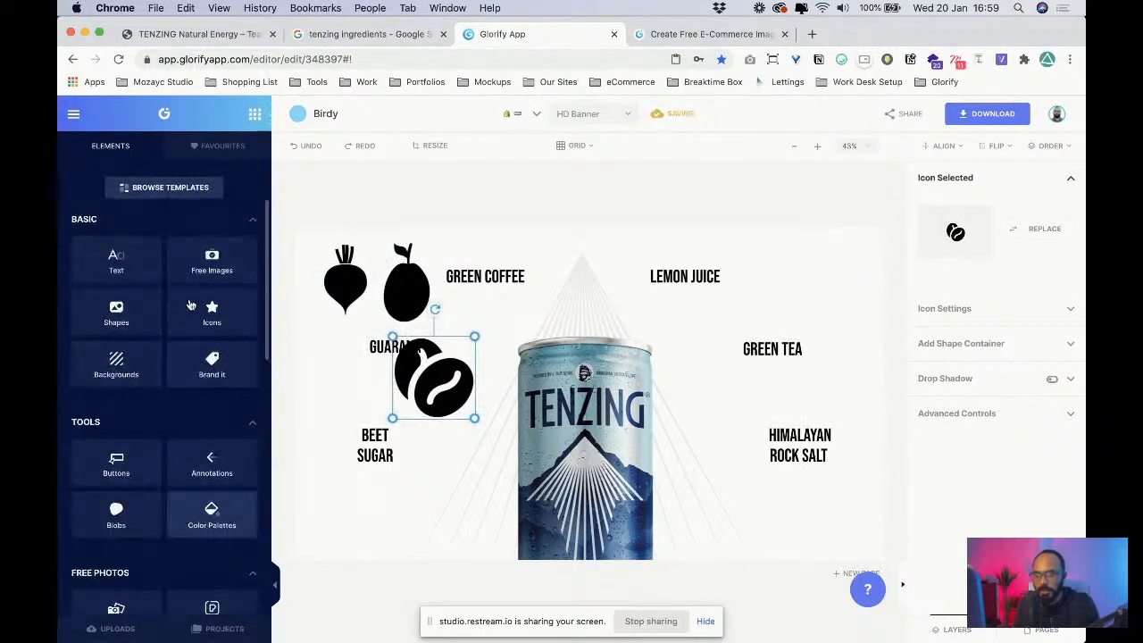
pyautogui.click(230, 325)
pyautogui.tripleClick(143, 204)
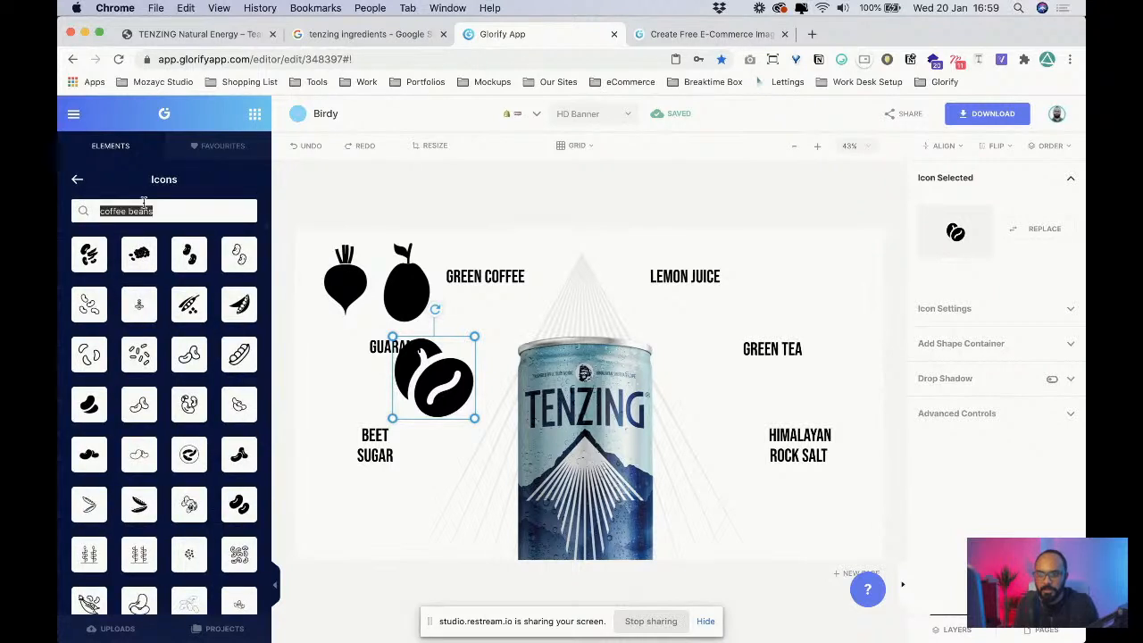
pyautogui.write('lemon')
pyautogui.press('Return')
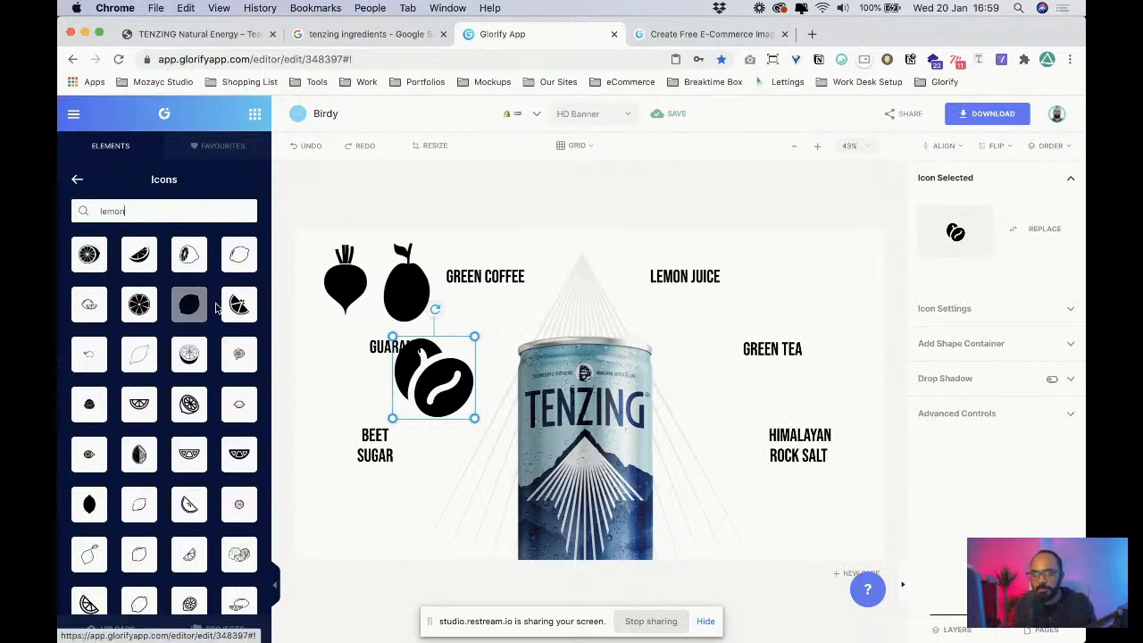
pyautogui.click(245, 308)
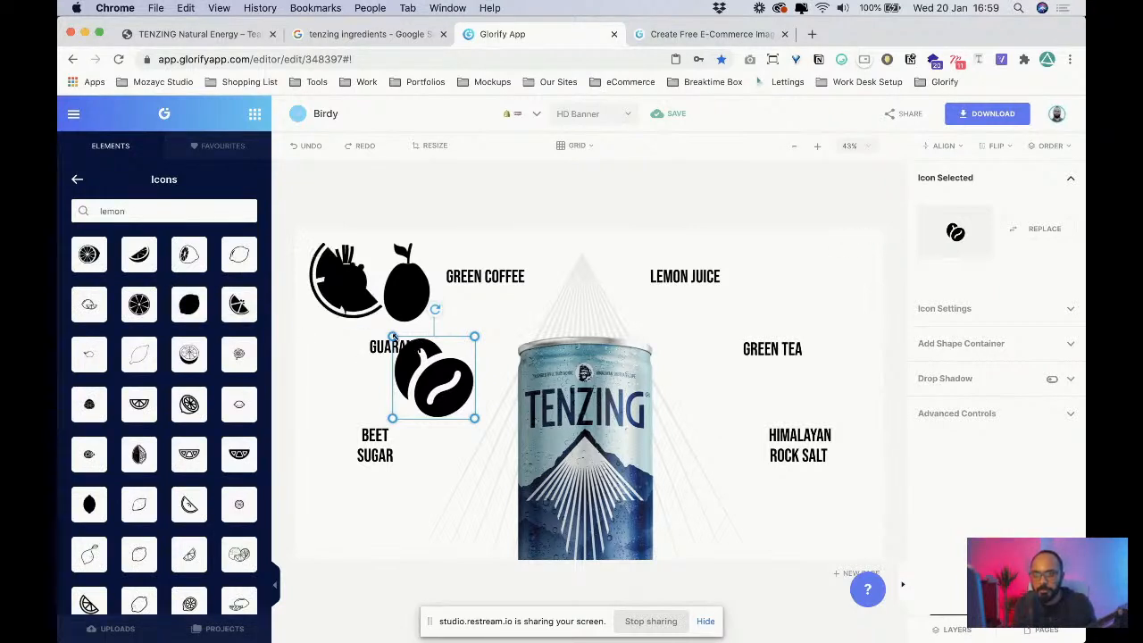
pyautogui.moveTo(353, 299); pyautogui.dragTo(742, 291)
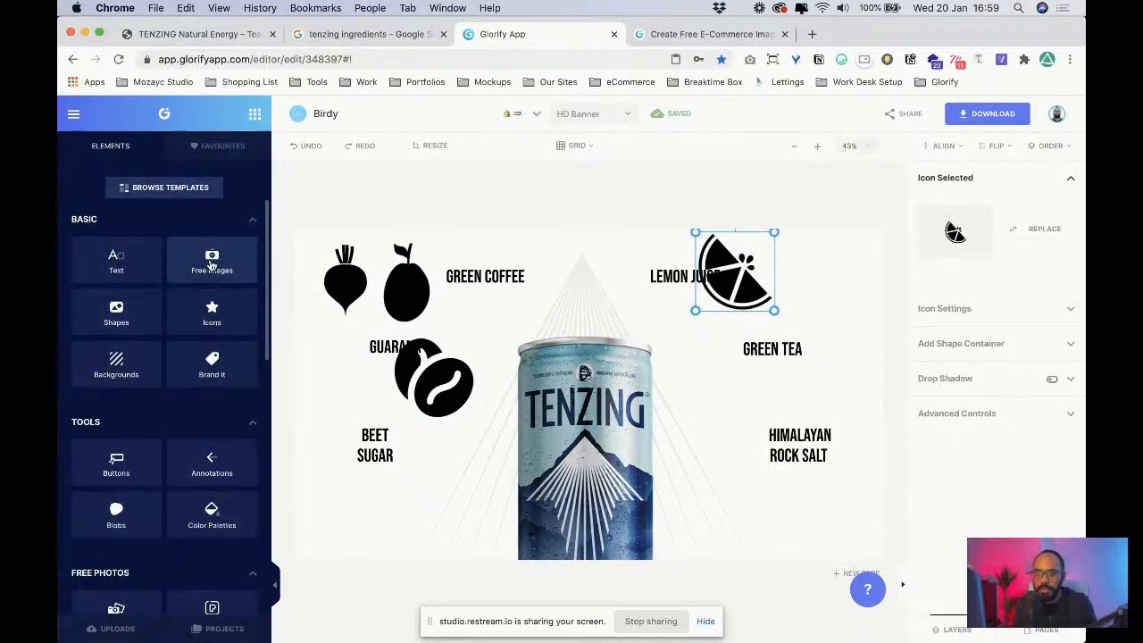
# - Search the basic icons for tea leaf and leaf, add the three-leaf sprig and place it at the GREEN TEA label
pyautogui.click(211, 313)
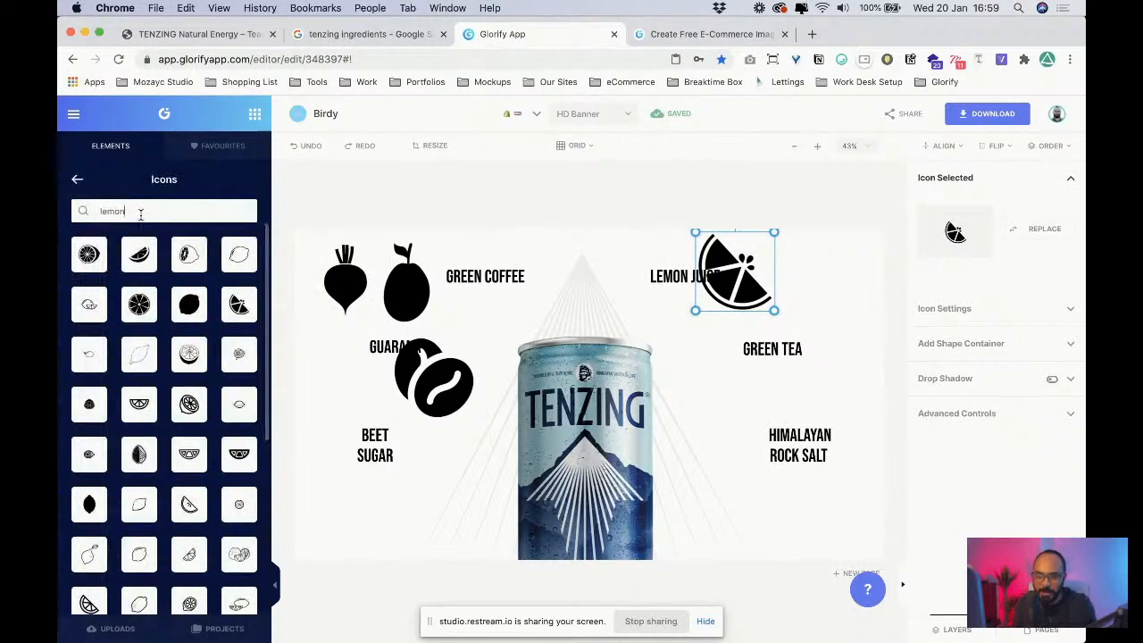
pyautogui.doubleClick(140, 214)
pyautogui.write('tea leaf')
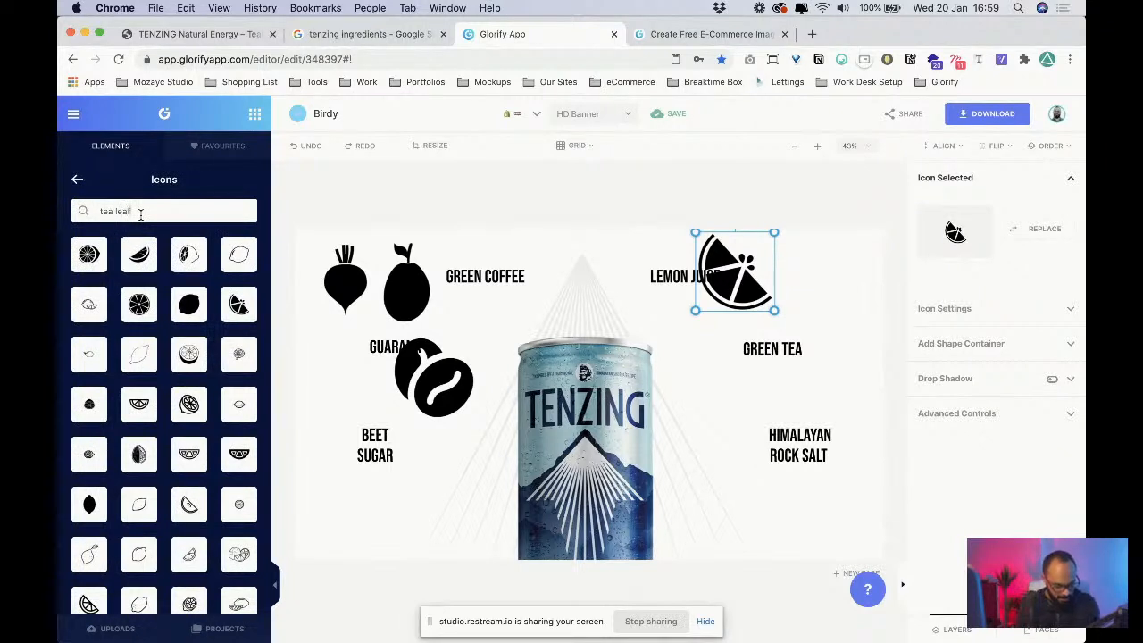
pyautogui.press('Return')
pyautogui.press('super+a')
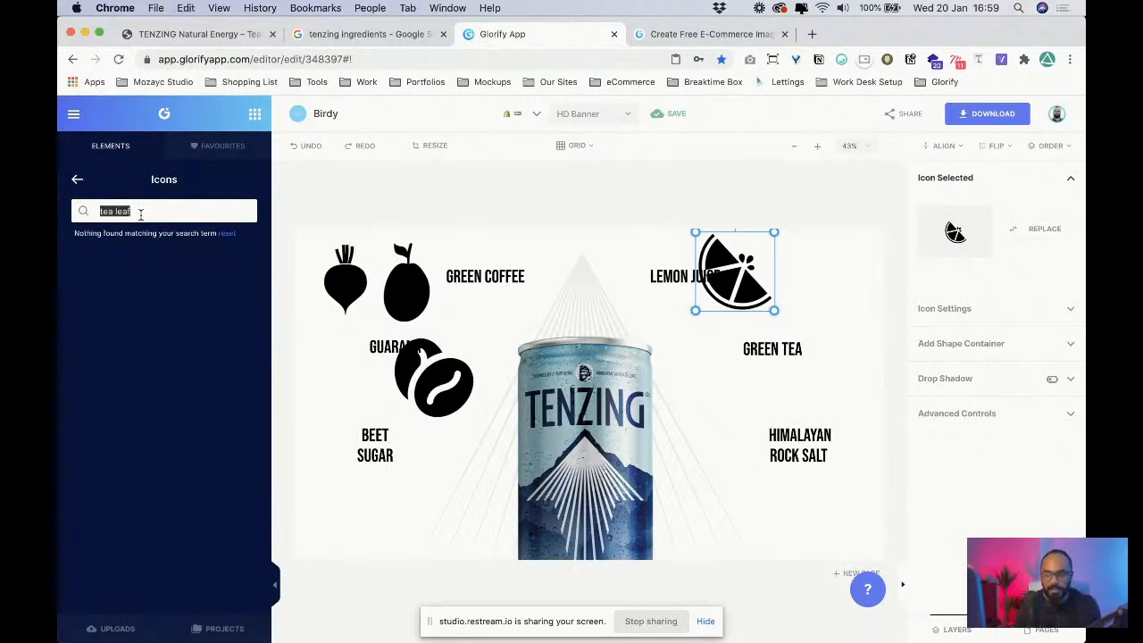
pyautogui.write('lea')
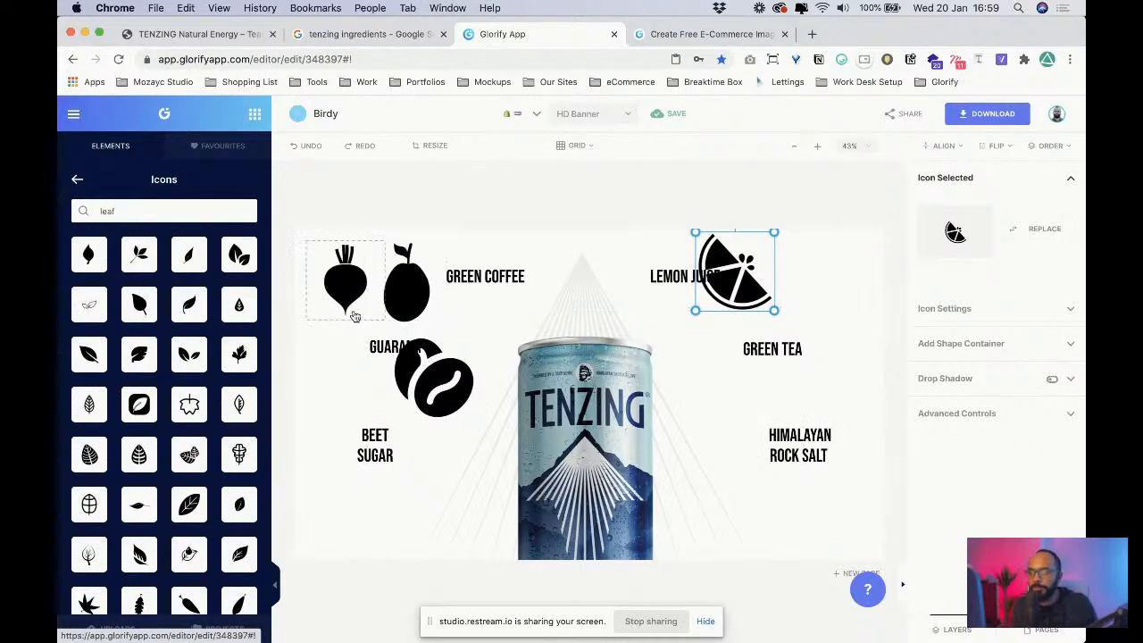
pyautogui.moveTo(354, 316); pyautogui.dragTo(776, 383)
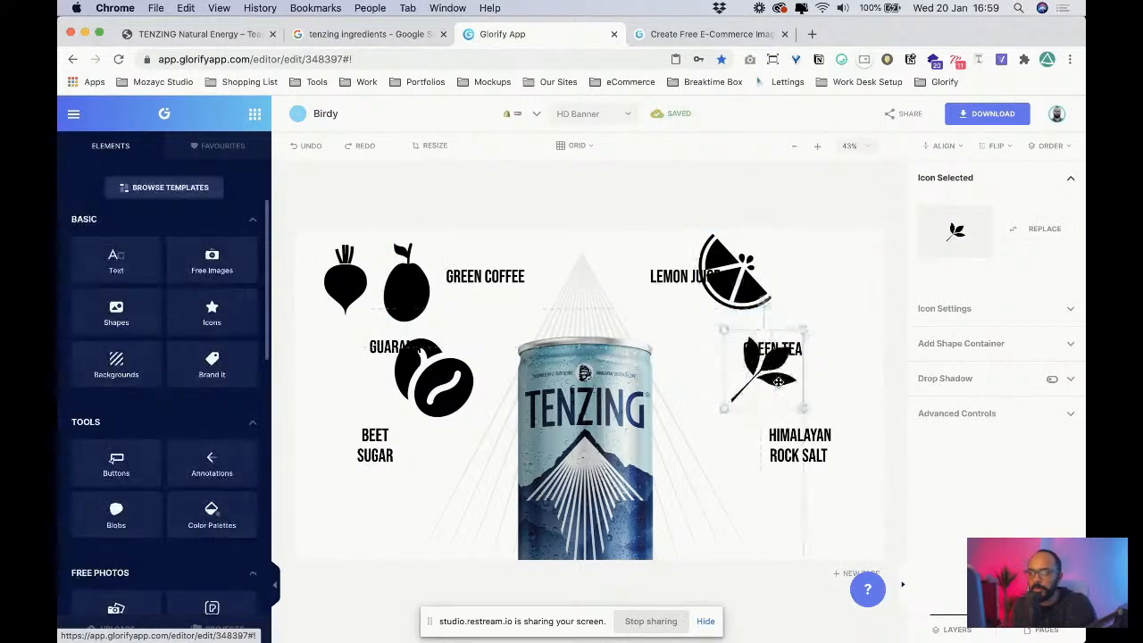
# - Search the basic icons for rock, add the solid black jagged rock and place it below the GREEN COFFEE label
pyautogui.click(212, 310)
pyautogui.doubleClick(143, 208)
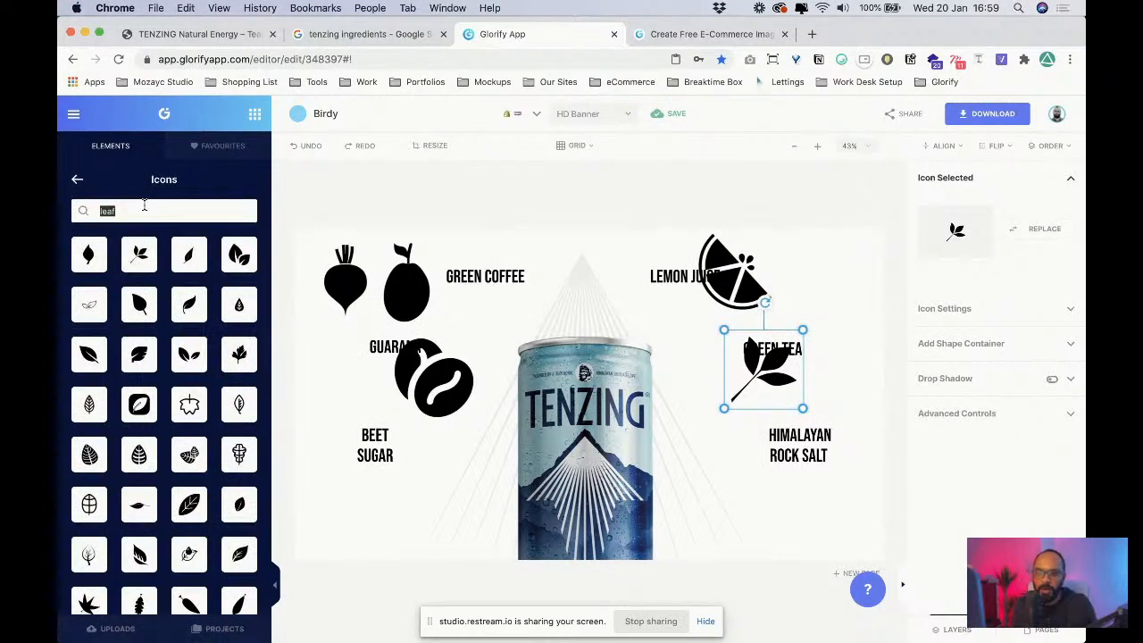
pyautogui.write('rock')
pyautogui.press('Return')
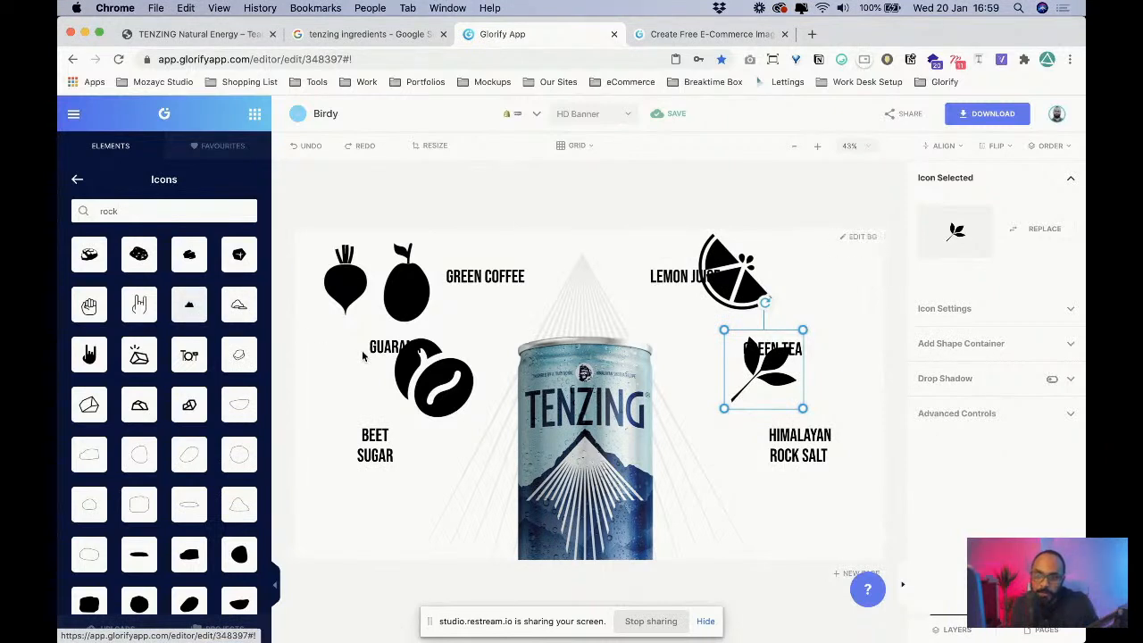
pyautogui.moveTo(196, 310); pyautogui.dragTo(492, 359)
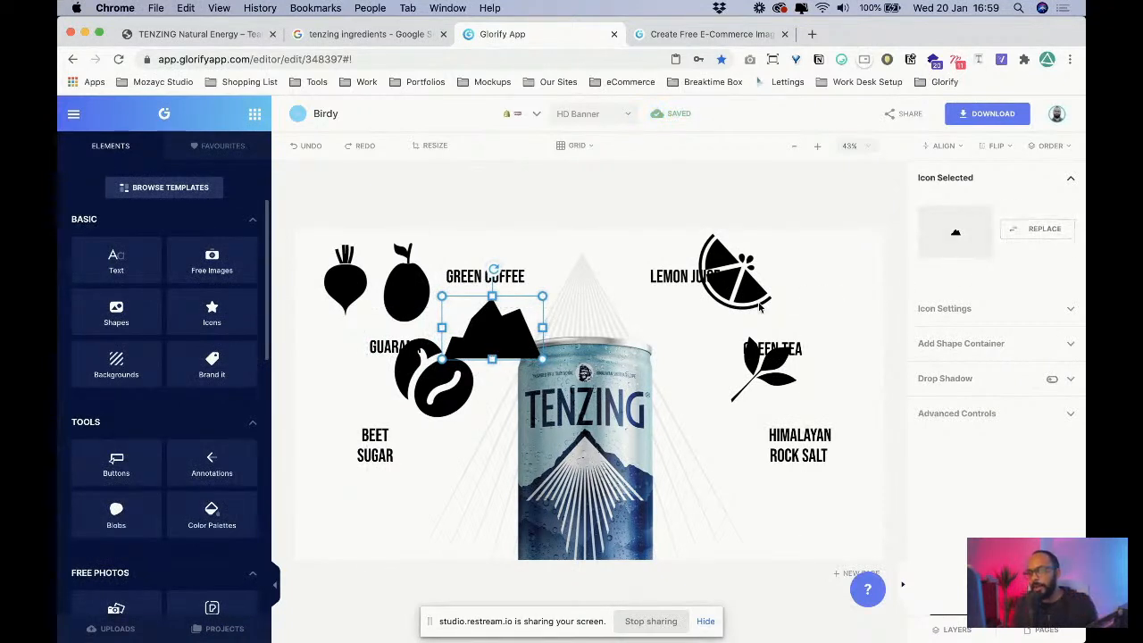
# - Move the coffee bean icon down to sit just below the GUARANA label
pyautogui.click(433, 379)
pyautogui.moveTo(433, 379); pyautogui.dragTo(432, 403)
pyautogui.click(500, 354)
pyautogui.click(410, 425)
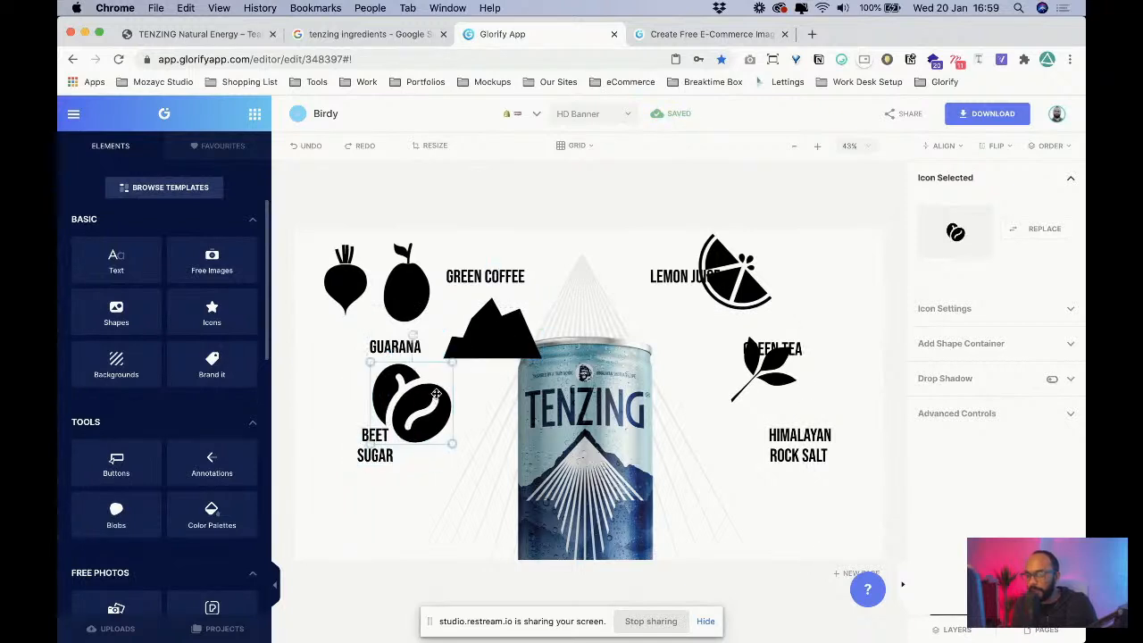
# - Gather the round fruit, coffee bean, lemon and leaf icons over the black rock icon below the GREEN COFFEE label
pyautogui.click(351, 294)
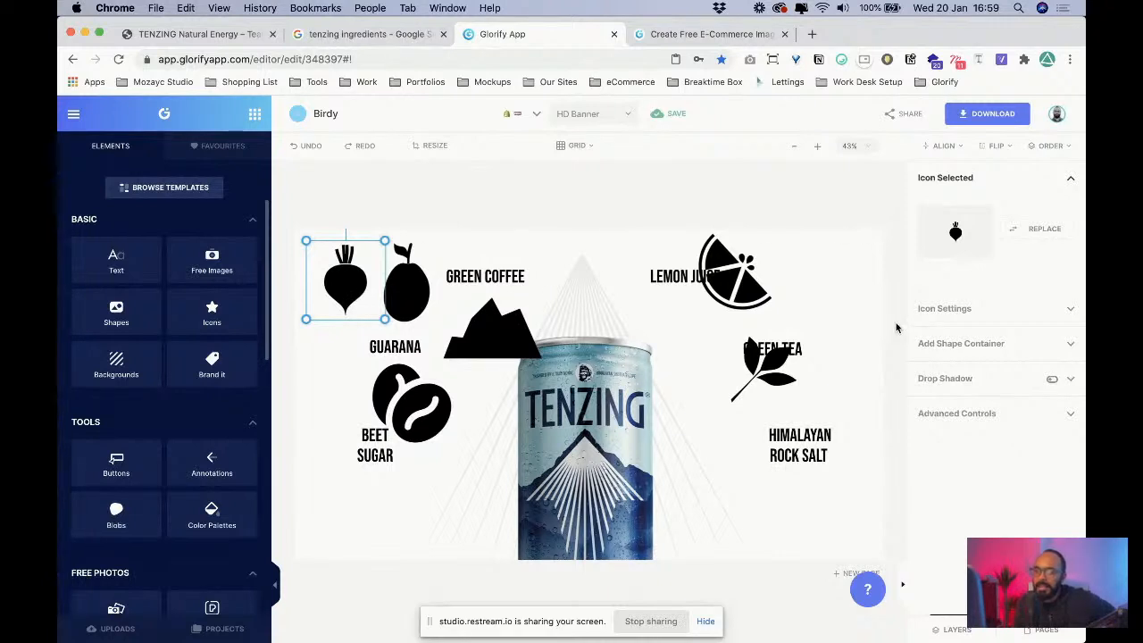
pyautogui.click(944, 308)
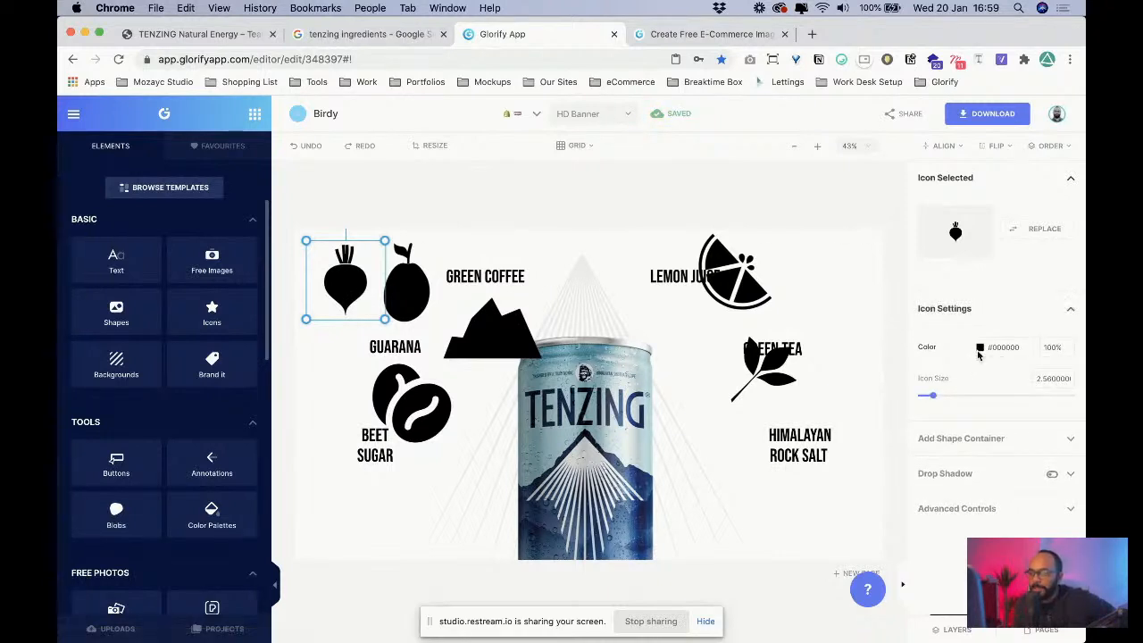
pyautogui.click(518, 325)
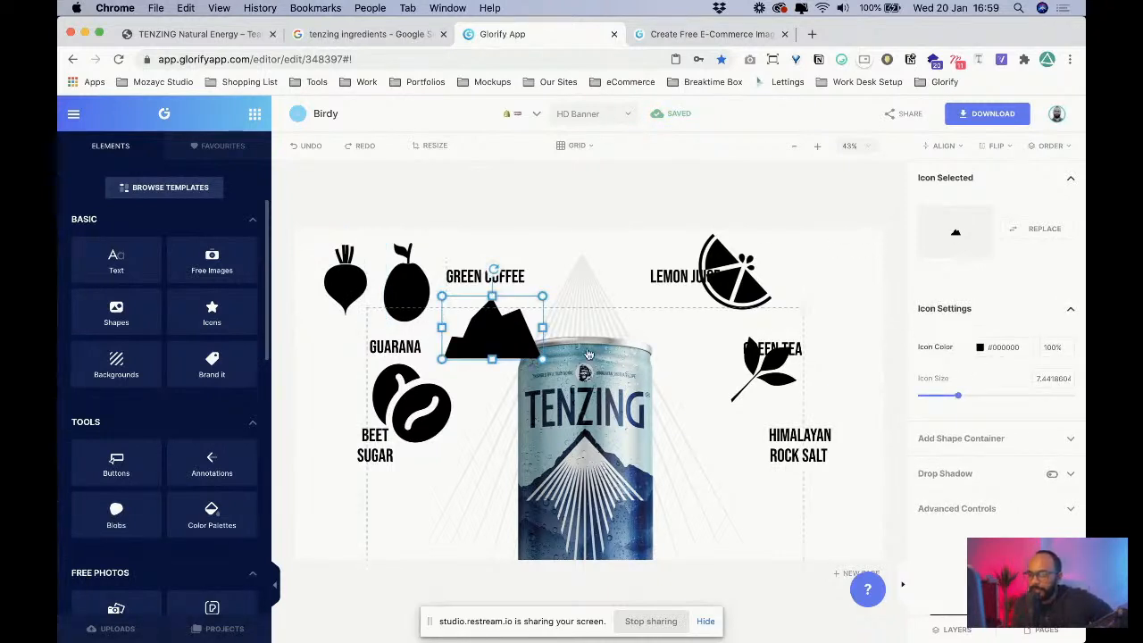
pyautogui.moveTo(389, 299); pyautogui.dragTo(489, 334)
pyautogui.moveTo(416, 407); pyautogui.dragTo(507, 340)
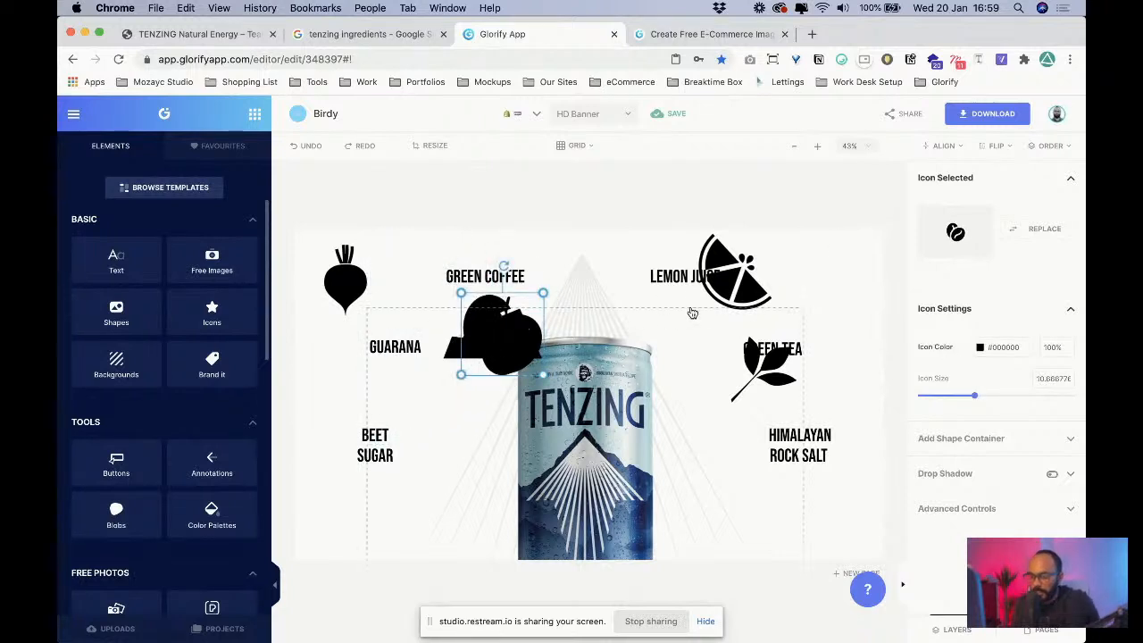
pyautogui.moveTo(733, 290); pyautogui.dragTo(485, 350)
pyautogui.moveTo(752, 375); pyautogui.dragTo(467, 401)
# - Move the ray-pattern triangle slightly up and send it to the back of the layer order
pyautogui.click(427, 390)
pyautogui.moveTo(437, 306); pyautogui.dragTo(444, 283)
pyautogui.rightClick(572, 286)
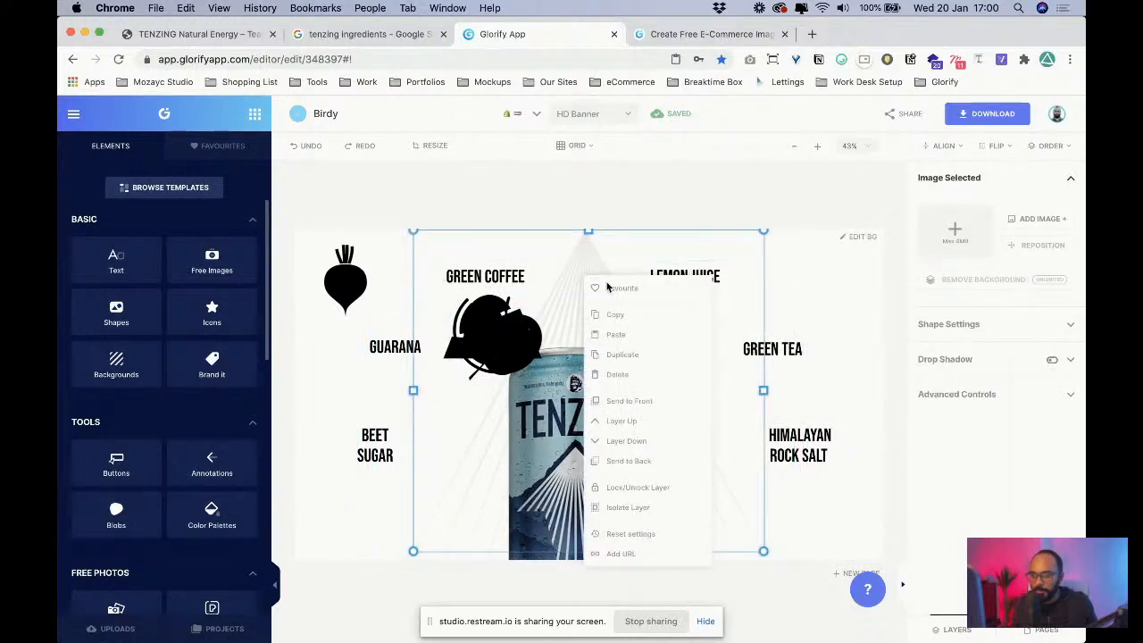
pyautogui.click(654, 463)
# - Add a circular shape container around the beet icon
pyautogui.click(355, 295)
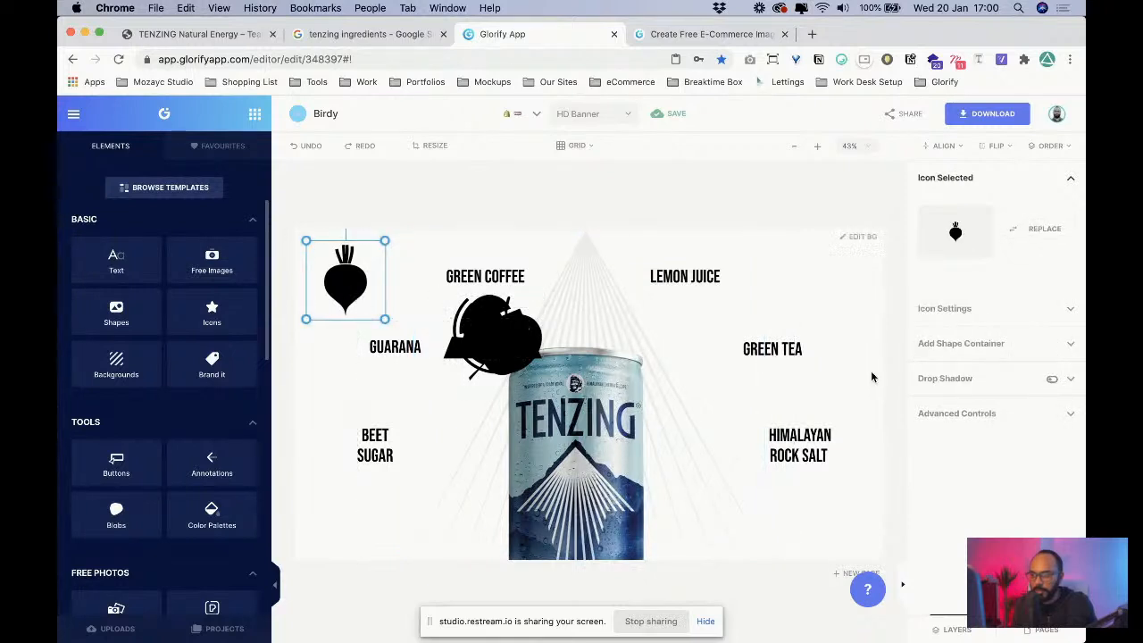
pyautogui.click(948, 310)
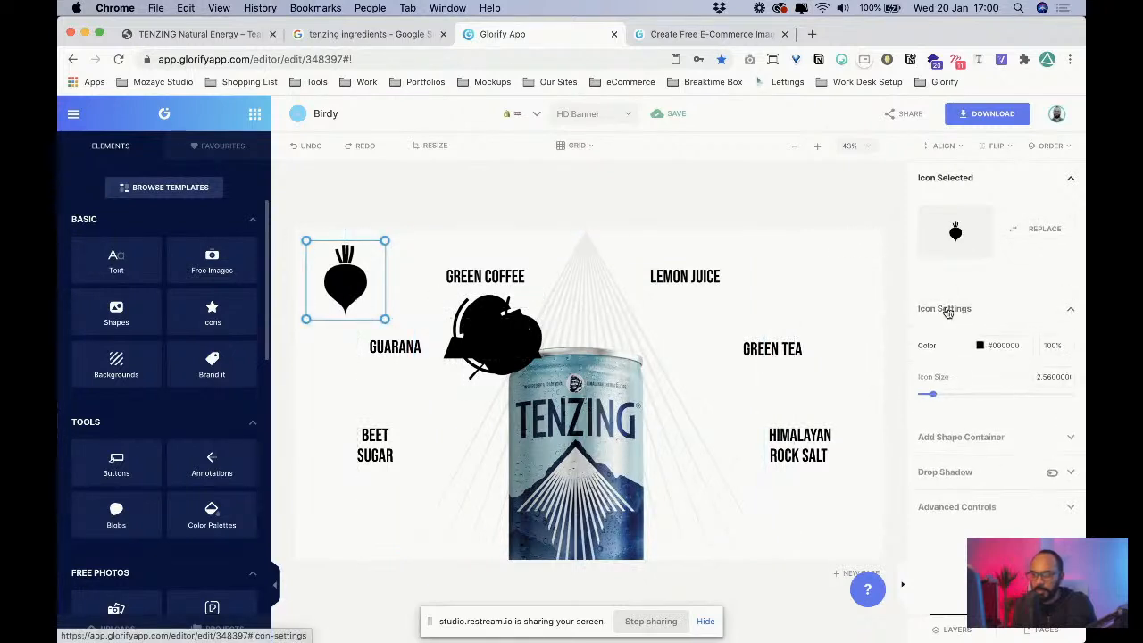
pyautogui.click(989, 439)
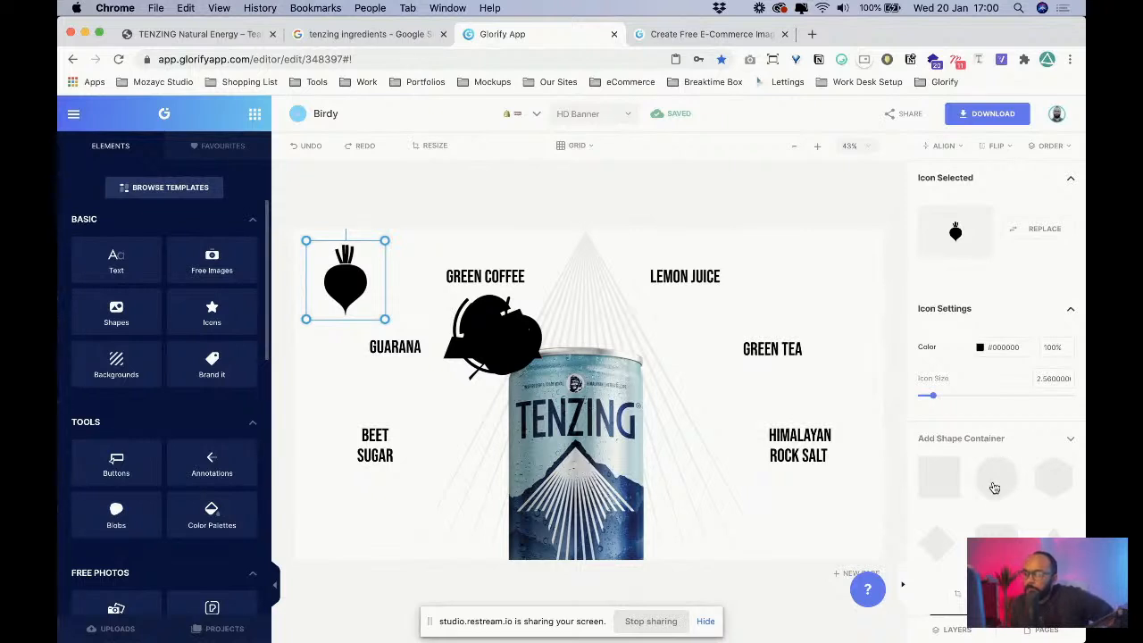
pyautogui.scroll(-1, 993, 488)
pyautogui.click(995, 444)
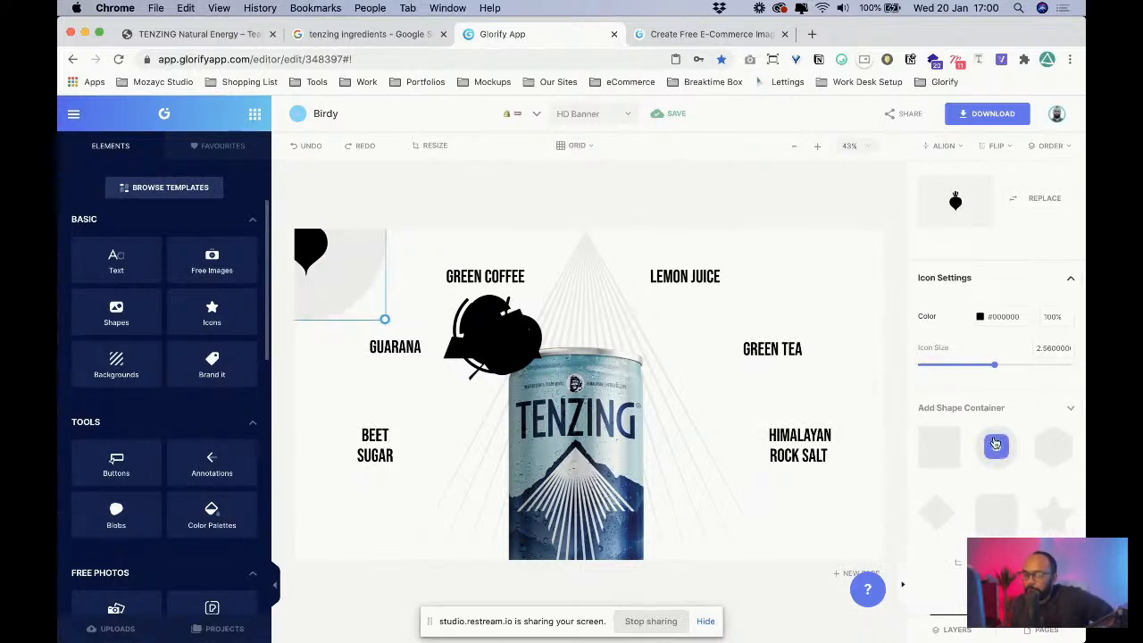
# - Shrink the circled beet icon and place it beside the BEET SUGAR label, then recentre the can over the rays
pyautogui.moveTo(354, 279); pyautogui.dragTo(405, 330)
pyautogui.moveTo(435, 370); pyautogui.dragTo(410, 352)
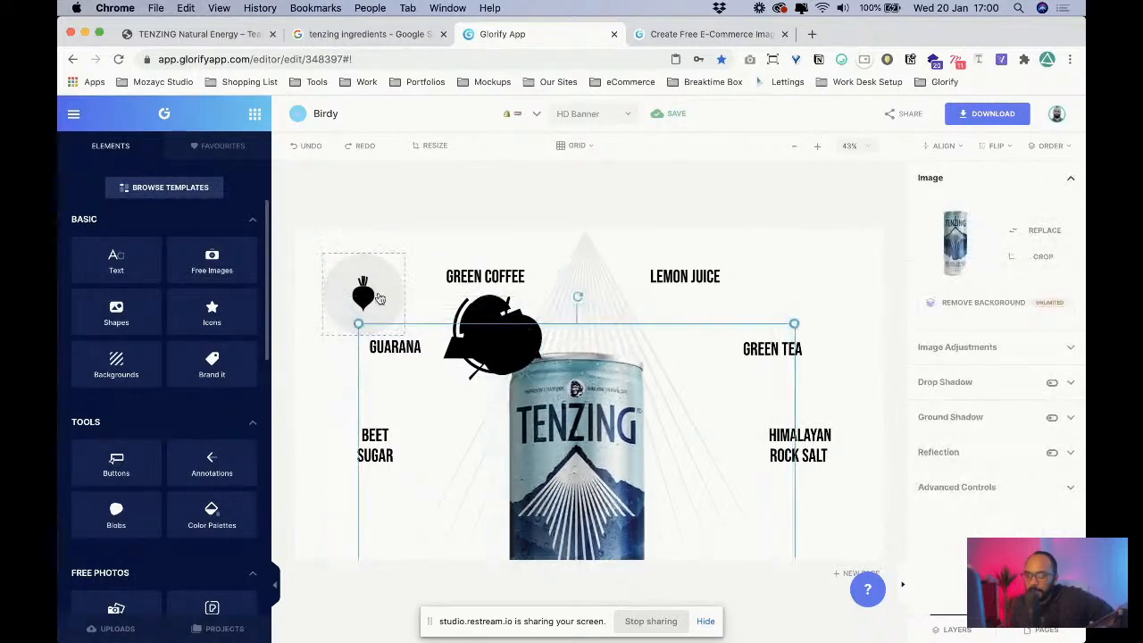
pyautogui.moveTo(364, 318); pyautogui.dragTo(347, 464)
pyautogui.moveTo(577, 503); pyautogui.dragTo(611, 505)
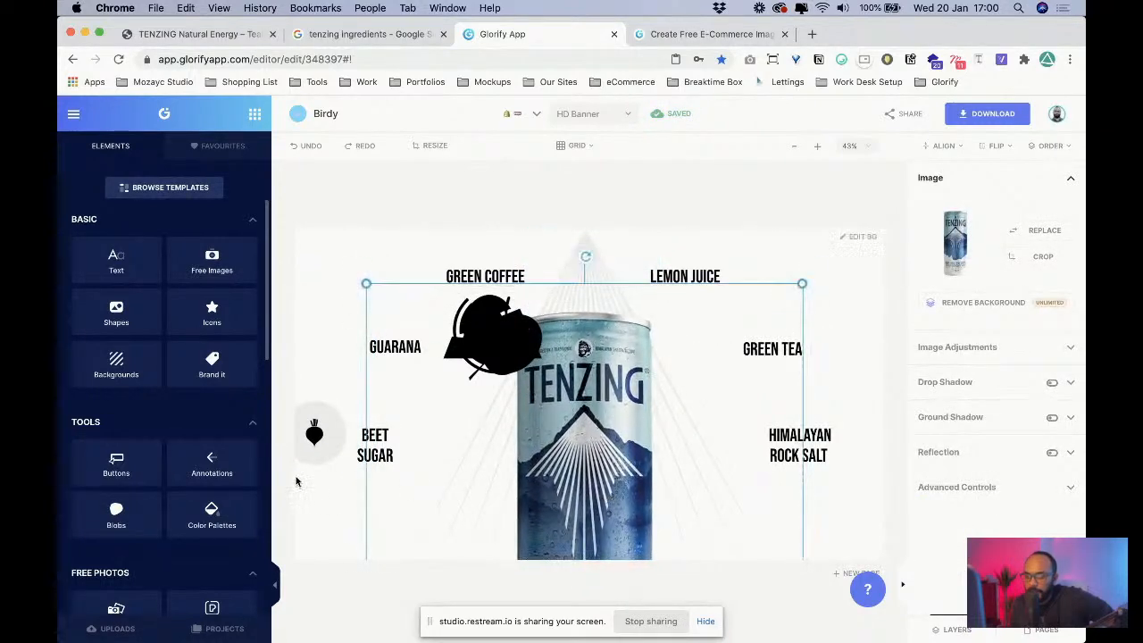
pyautogui.click(348, 439)
pyautogui.moveTo(351, 440); pyautogui.dragTo(361, 451)
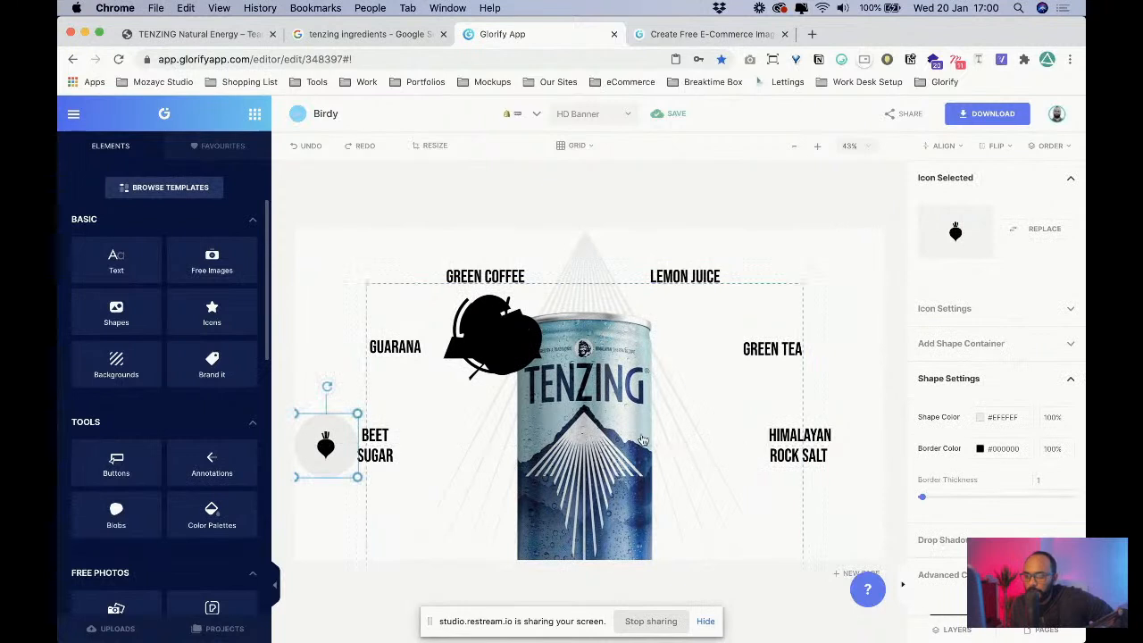
# - Move the can up until the small gold icons on its lower label are exposed for colour sampling, and reselect the beet icon
pyautogui.click(979, 417)
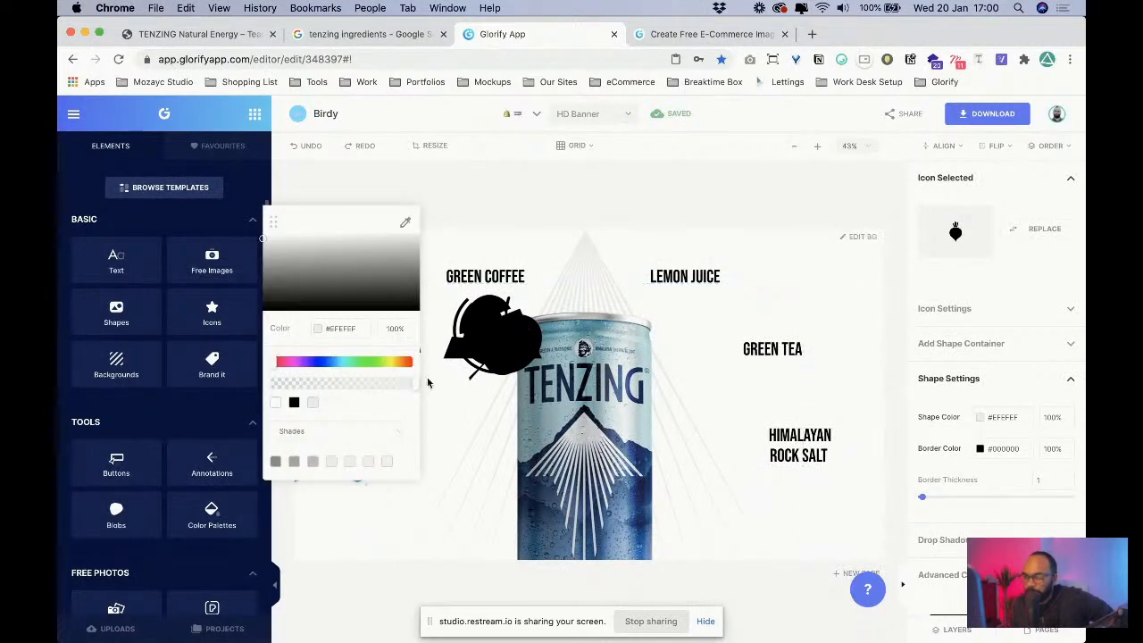
pyautogui.moveTo(570, 476); pyautogui.dragTo(605, 308)
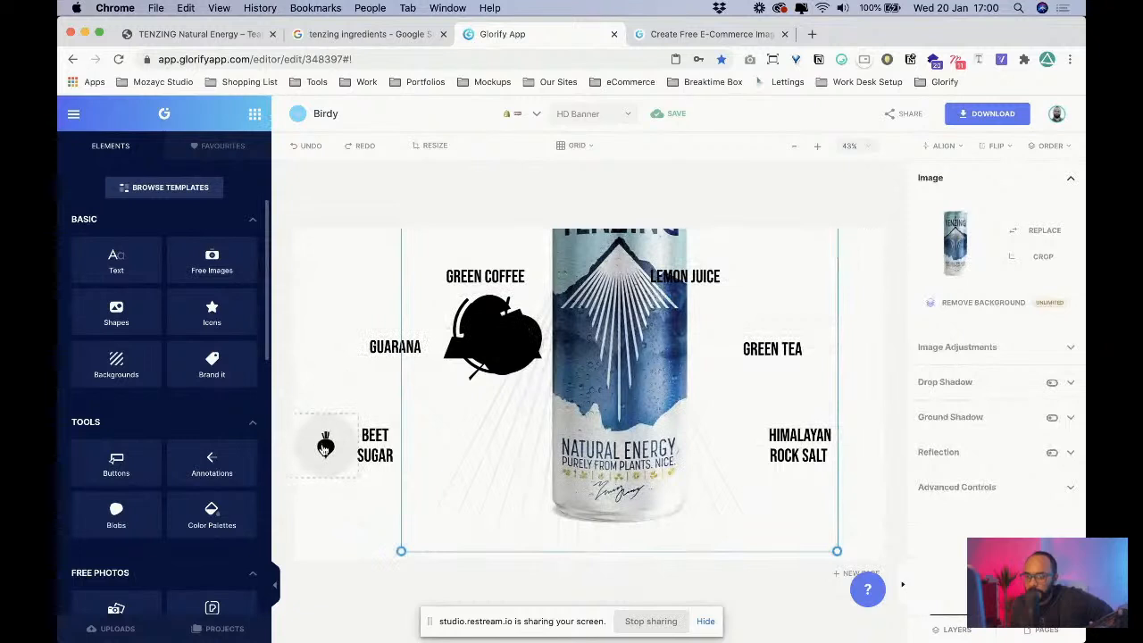
pyautogui.click(325, 446)
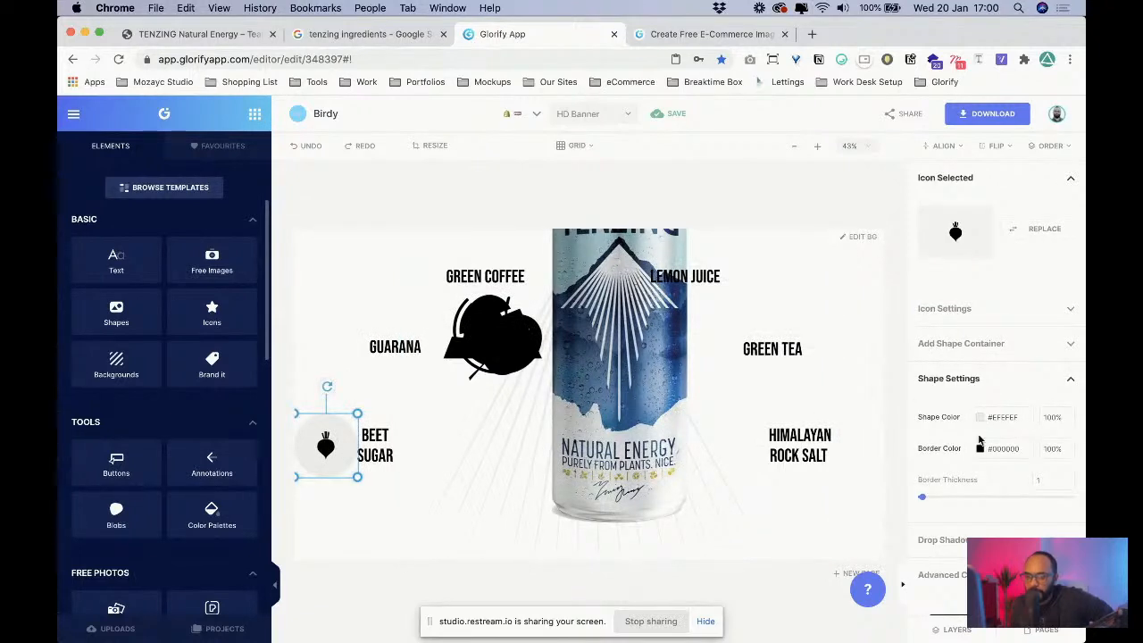
pyautogui.moveTo(923, 494); pyautogui.dragTo(926, 500)
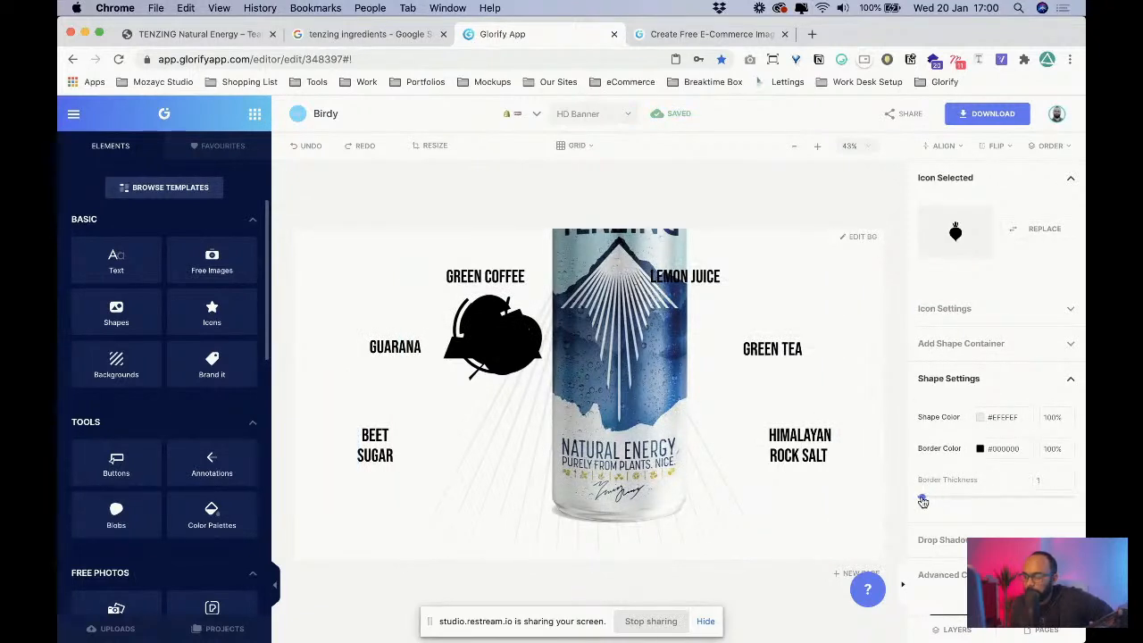
pyautogui.click(321, 458)
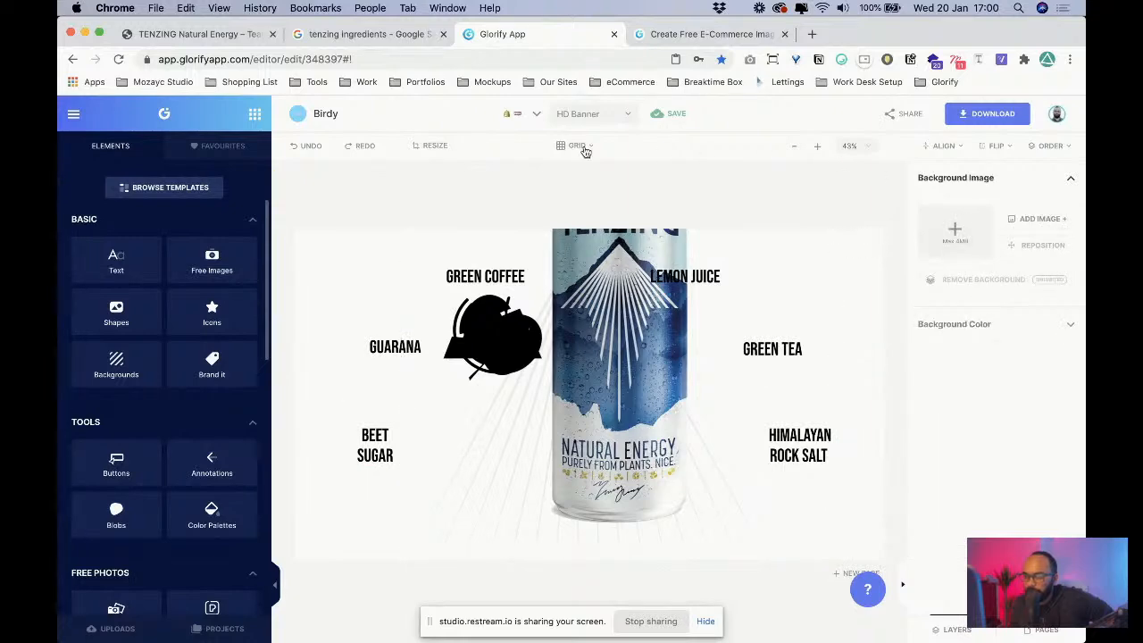
pyautogui.click(294, 150)
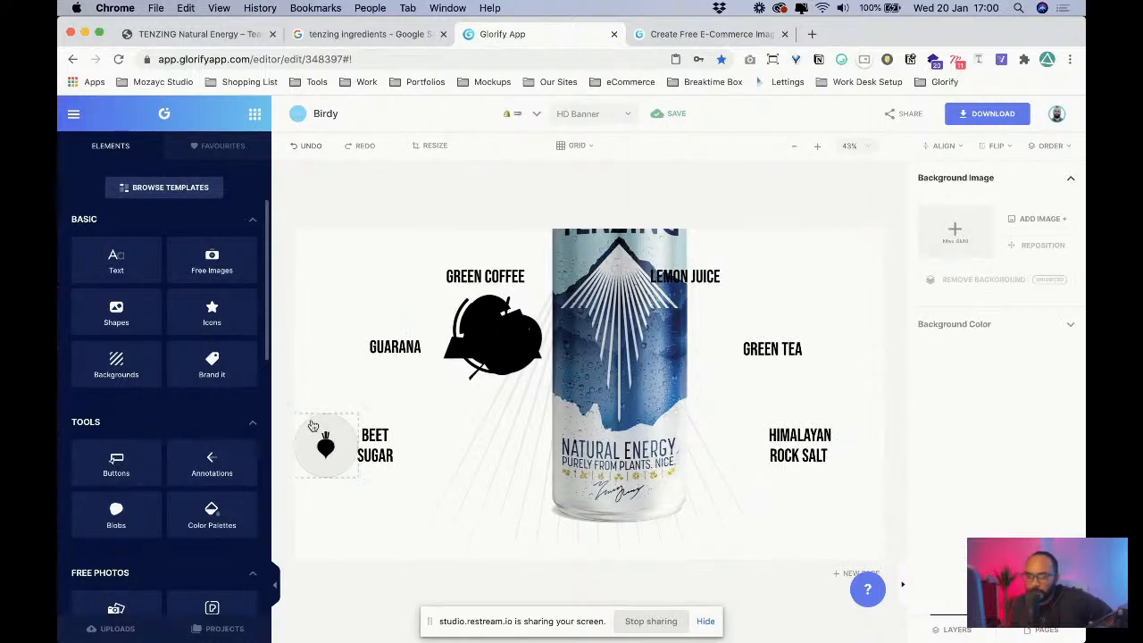
# - Move the circled beet icon closer to the can and give its circle a border of thickness 21 in olive gold sampled from the can
pyautogui.moveTo(312, 423); pyautogui.dragTo(352, 393)
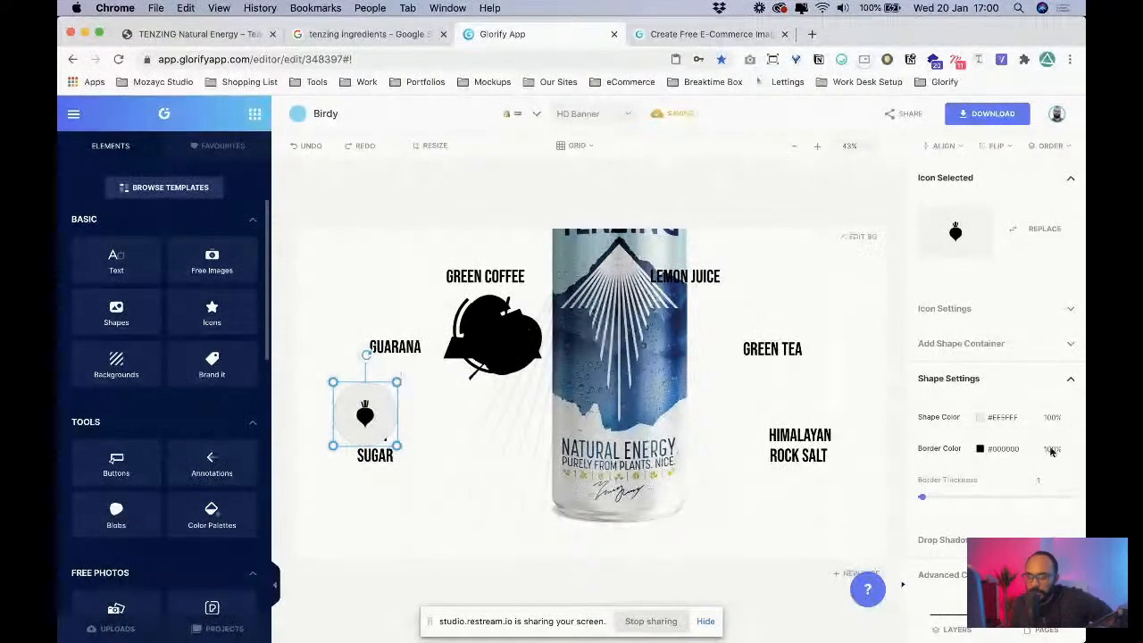
pyautogui.moveTo(922, 501); pyautogui.dragTo(953, 504)
pyautogui.click(979, 450)
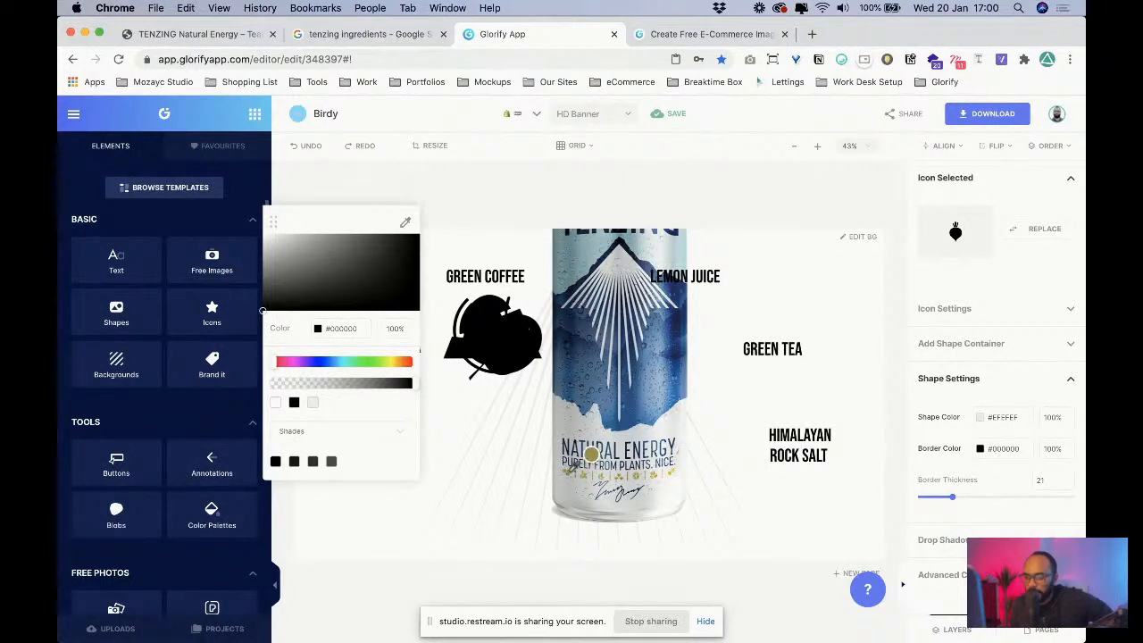
pyautogui.click(568, 477)
pyautogui.click(452, 395)
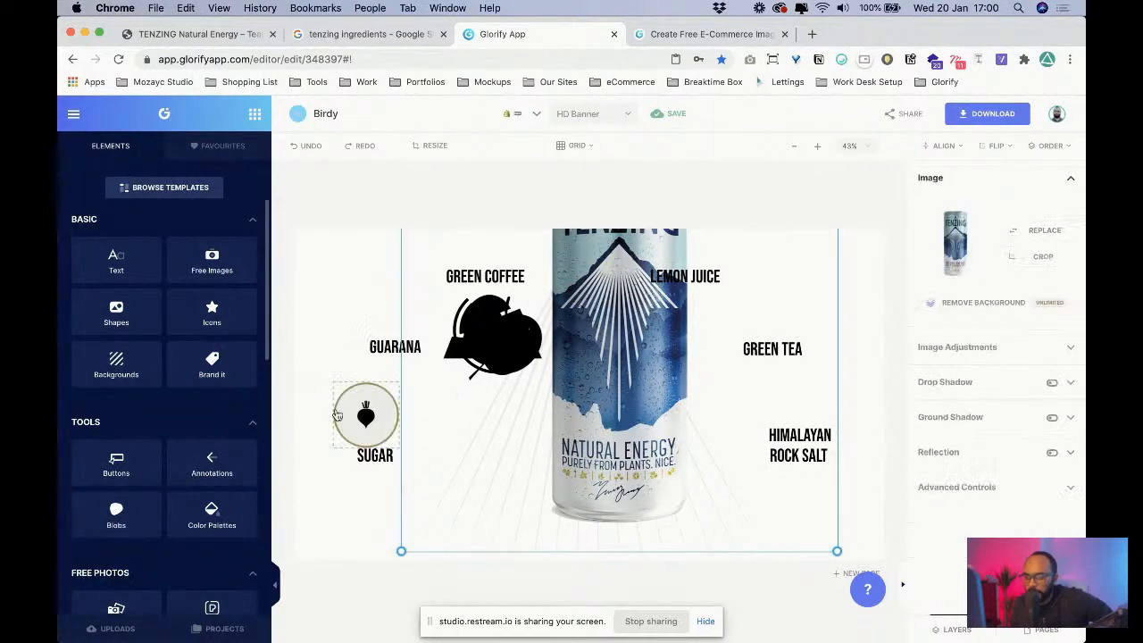
# - Recolour the beet icon with the olive gold sampled from its circle's border
pyautogui.click(971, 313)
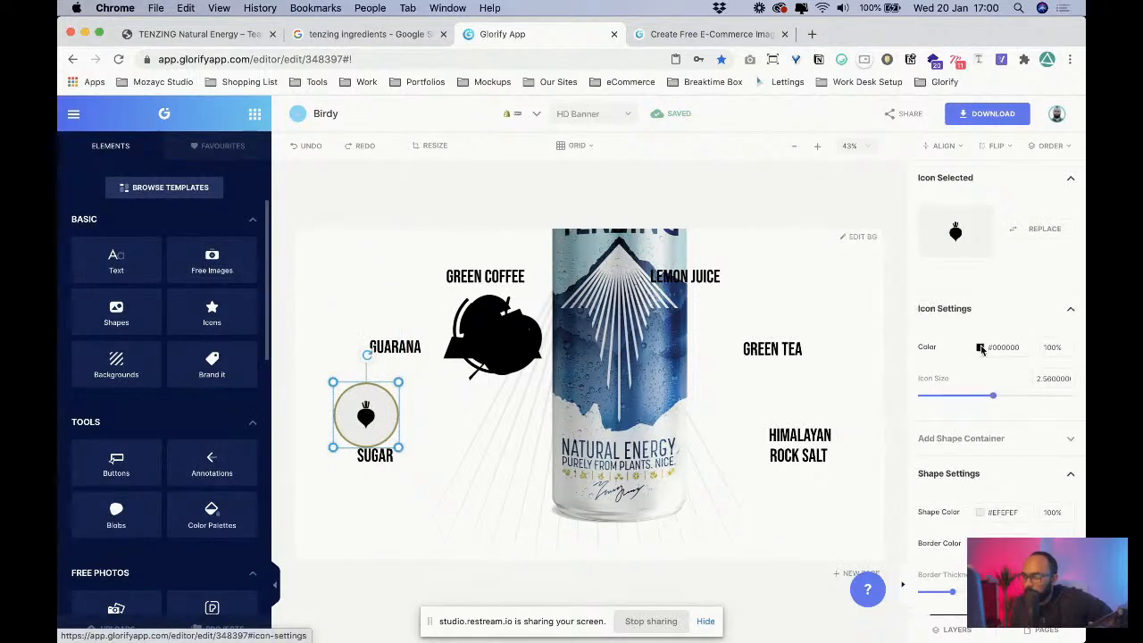
pyautogui.click(980, 348)
pyautogui.moveTo(327, 234); pyautogui.dragTo(601, 247)
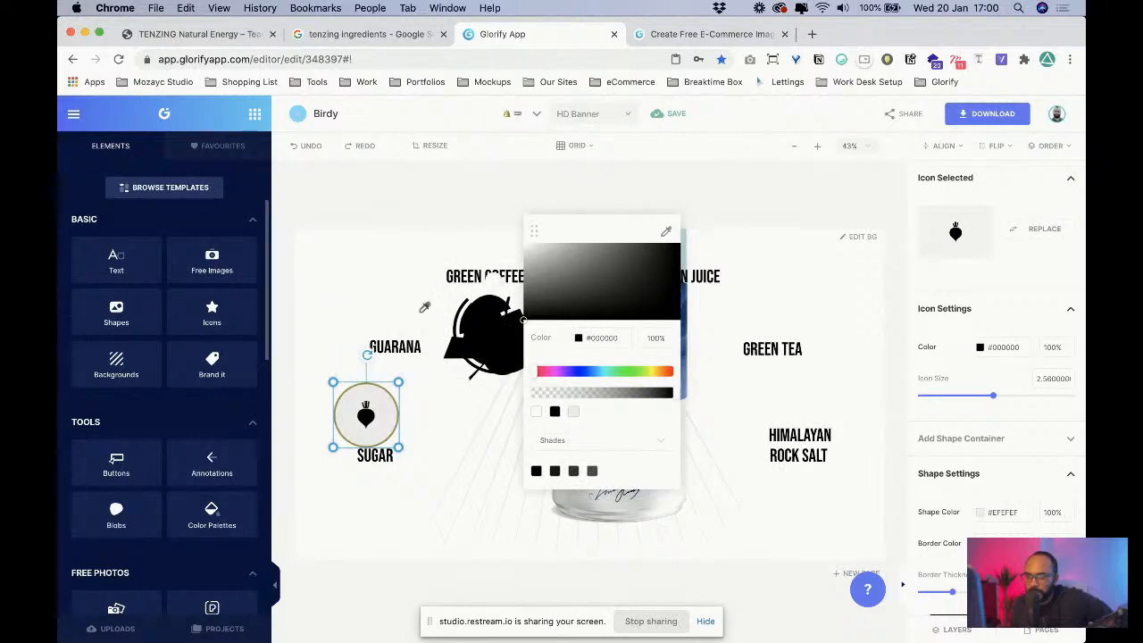
pyautogui.click(355, 381)
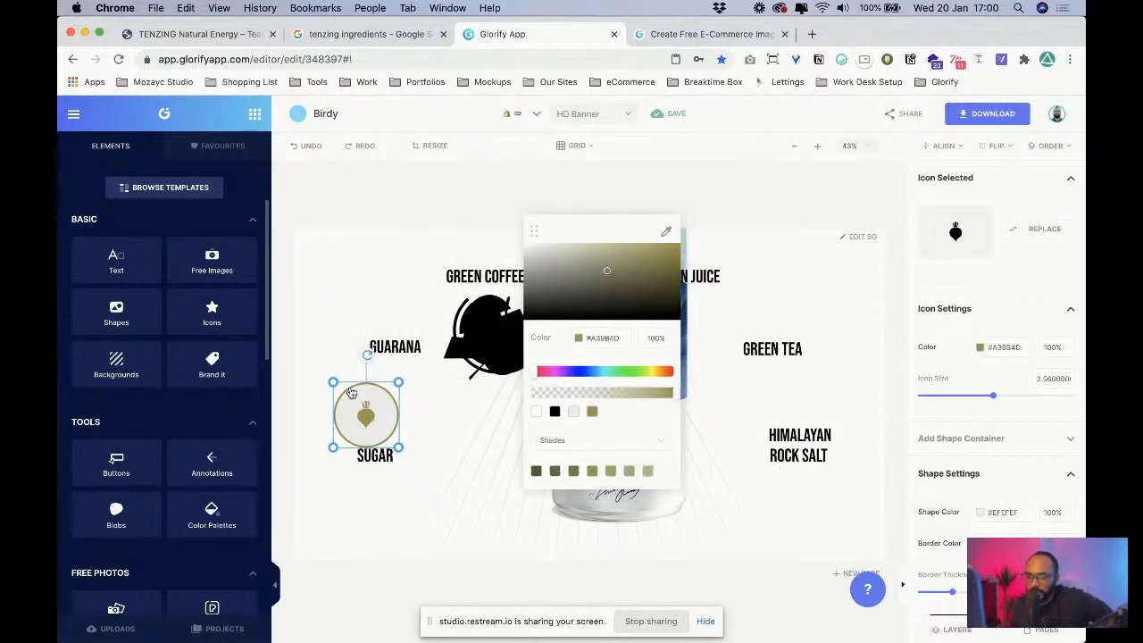
pyautogui.click(402, 436)
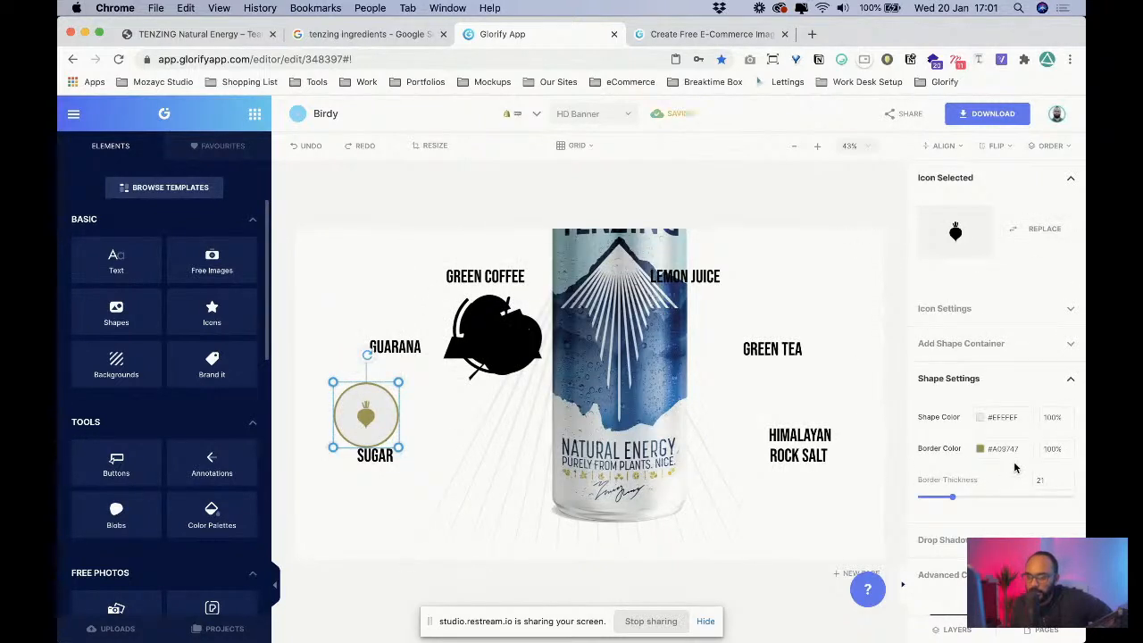
# - Make the beet circle's fill transparent, then shrink the circled icon and place it directly left of the BEET SUGAR label
pyautogui.click(981, 417)
pyautogui.click(379, 457)
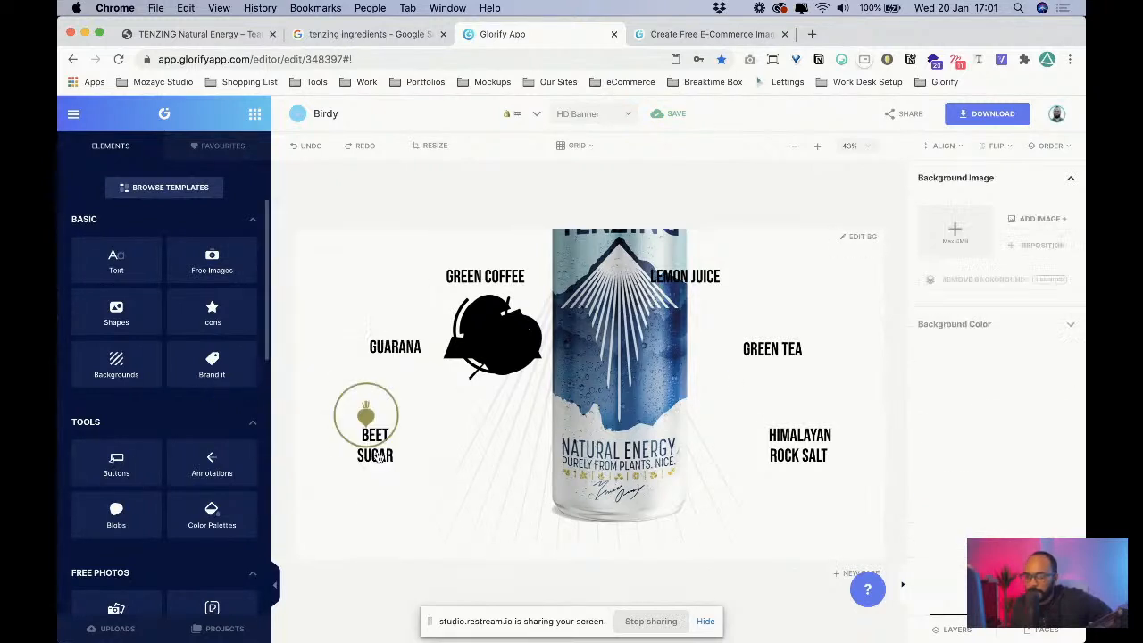
pyautogui.moveTo(379, 405); pyautogui.dragTo(348, 443)
pyautogui.click(344, 513)
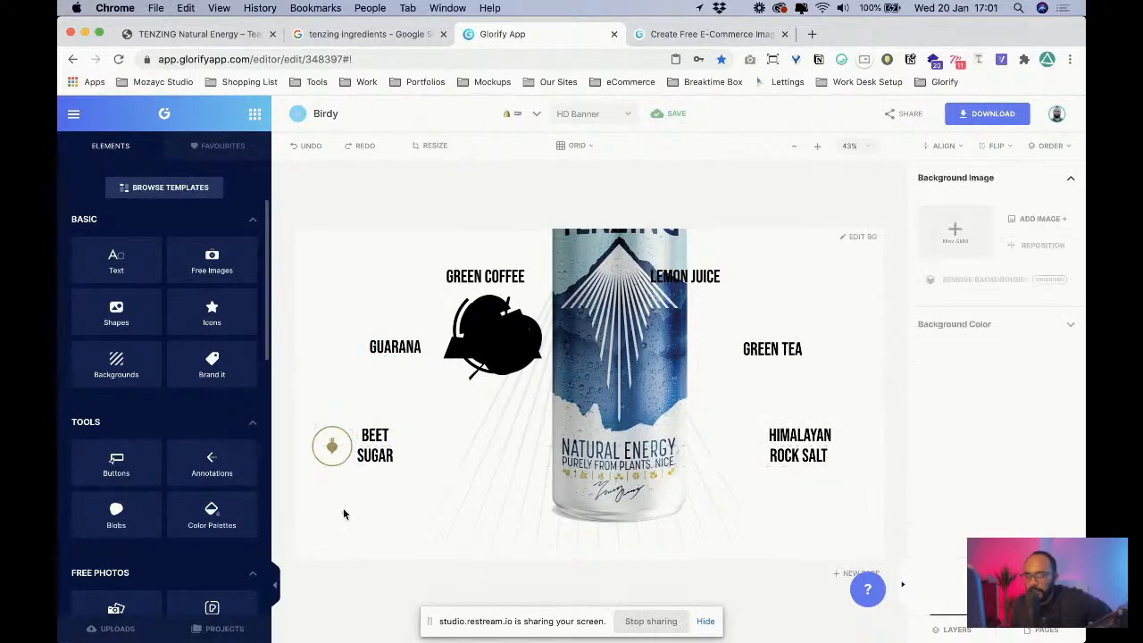
# - Nudge the BEET SUGAR label slightly right and move the can back down to the centre of the rays
pyautogui.click(384, 446)
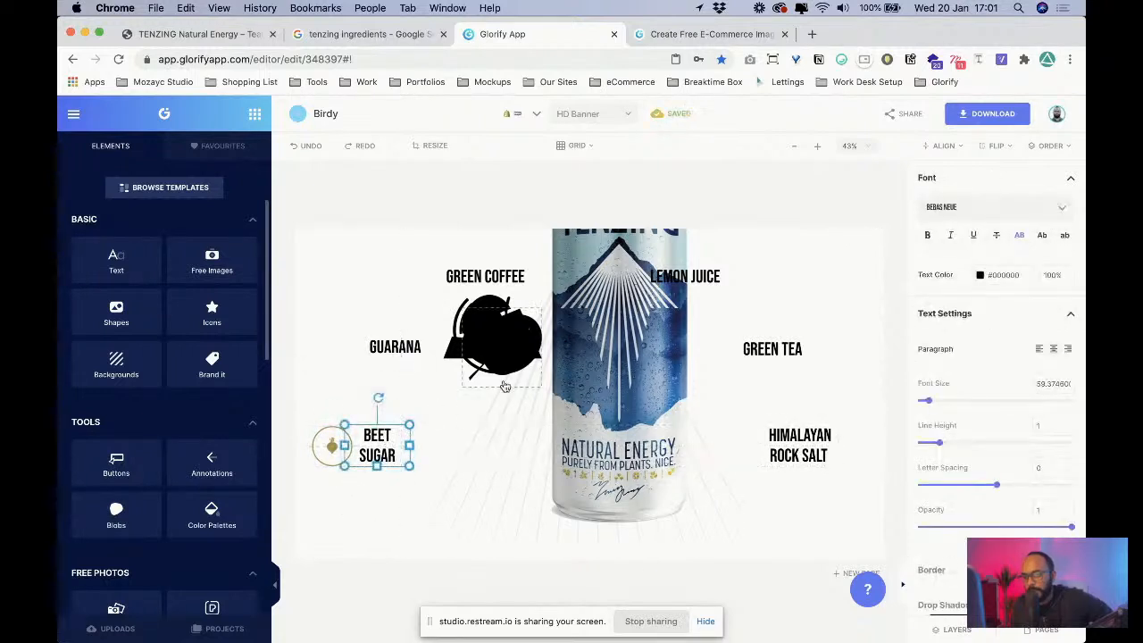
pyautogui.moveTo(596, 353); pyautogui.dragTo(595, 602)
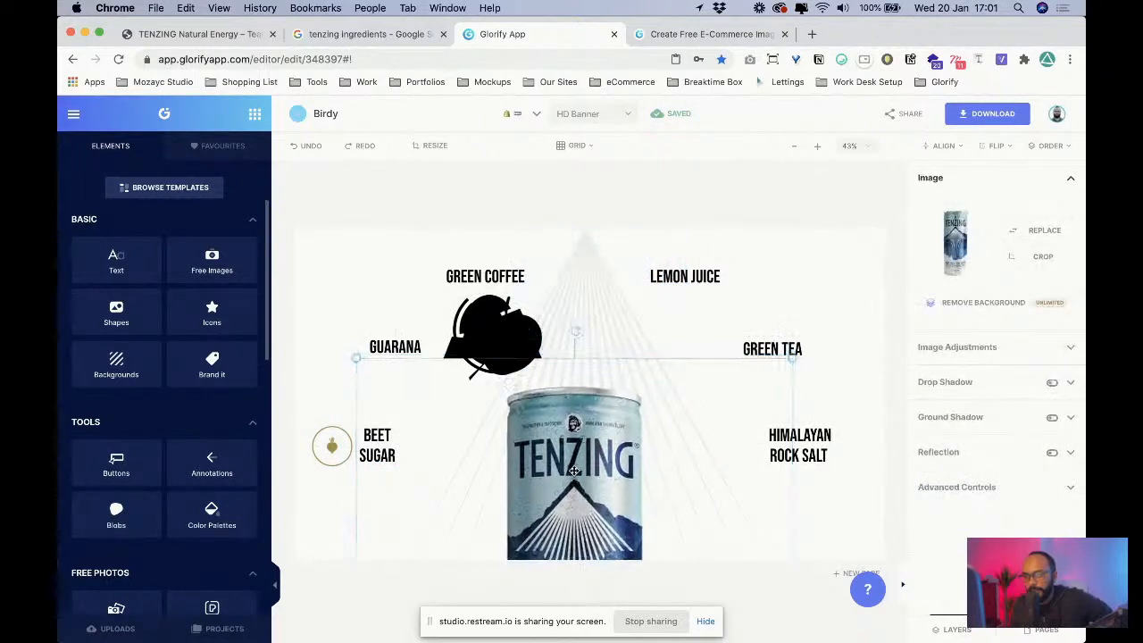
pyautogui.moveTo(573, 461); pyautogui.dragTo(587, 429)
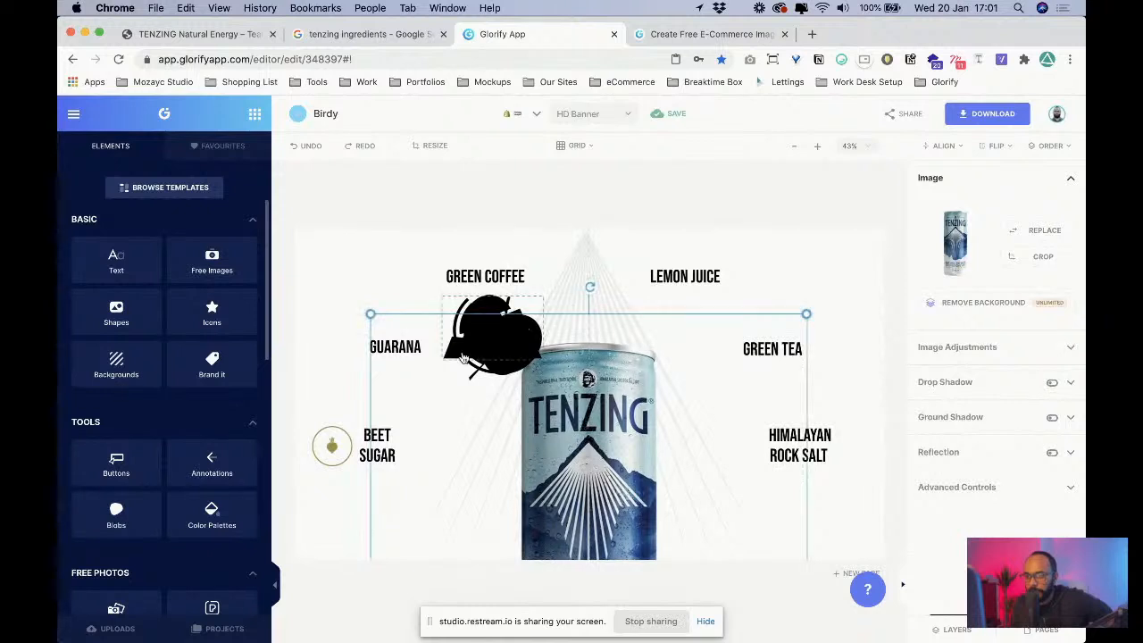
# - Increase the icon size of the beet inside its gold circle
pyautogui.click(466, 353)
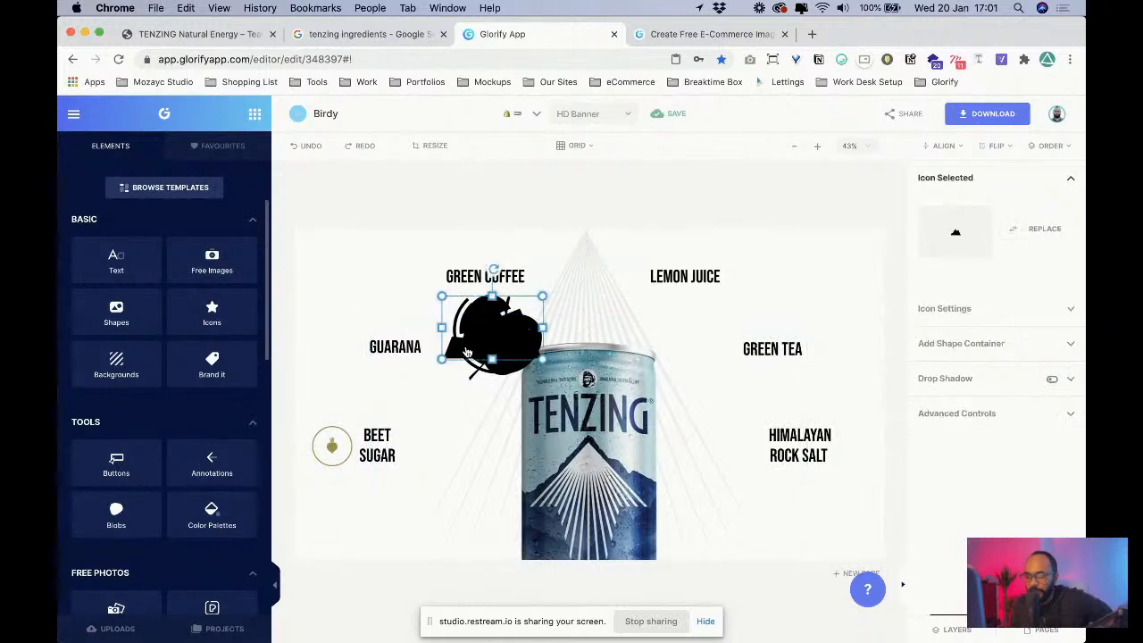
pyautogui.click(333, 448)
pyautogui.click(974, 308)
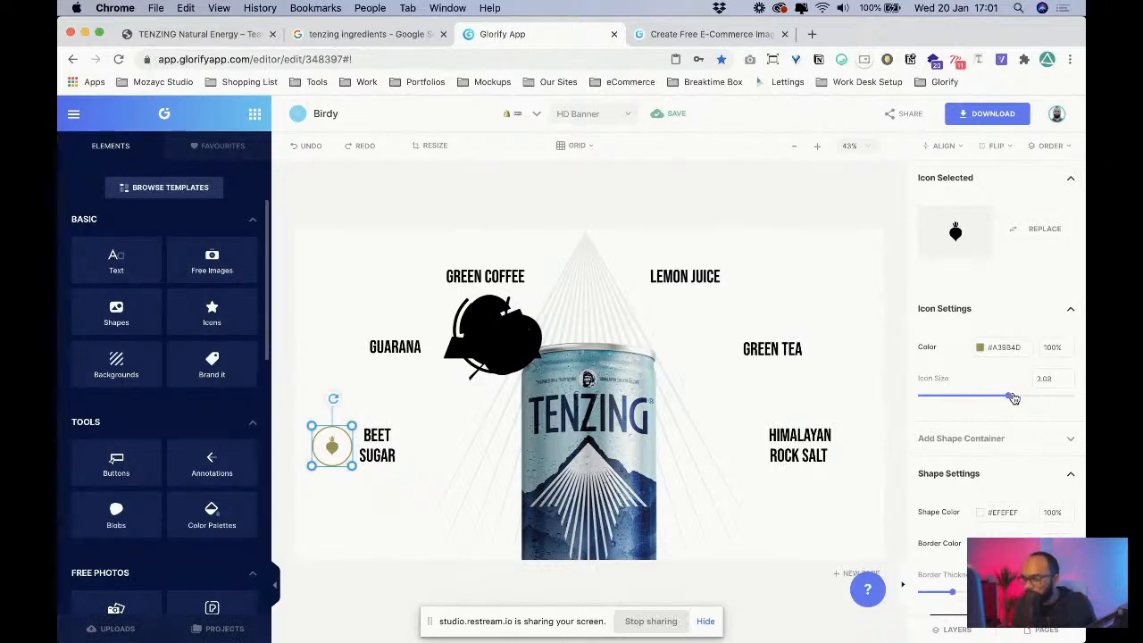
pyautogui.click(341, 297)
# - Move the pile of black ingredient icons to the empty area above the GUARANA label and nudge the can slightly right
pyautogui.click(481, 354)
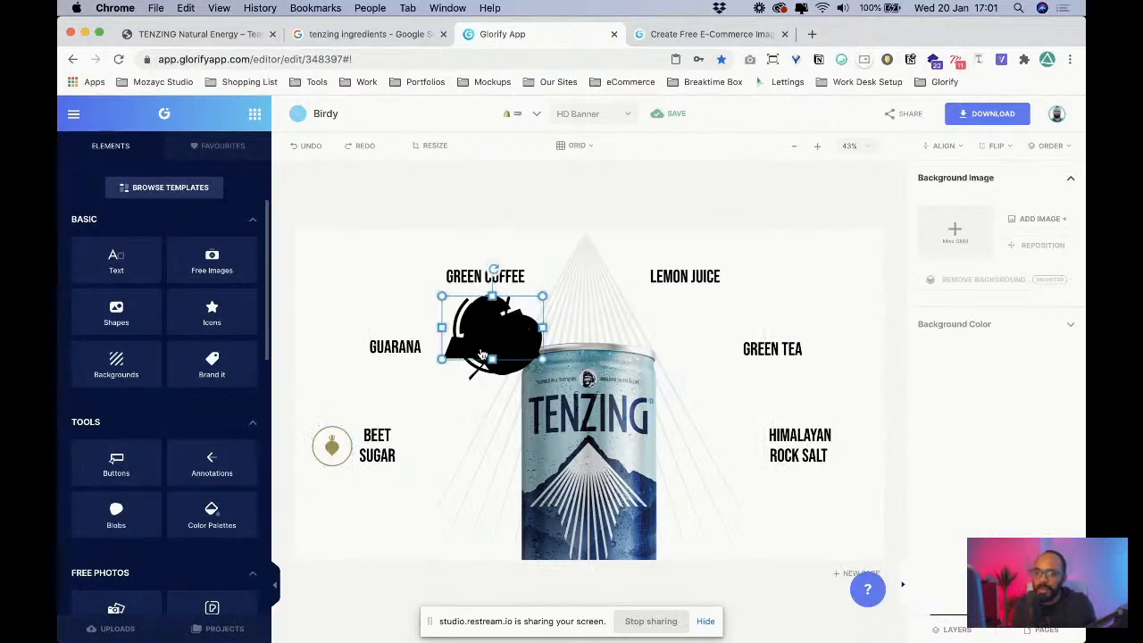
pyautogui.moveTo(480, 354); pyautogui.dragTo(358, 308)
pyautogui.moveTo(514, 349); pyautogui.dragTo(357, 308)
pyautogui.moveTo(494, 325); pyautogui.dragTo(380, 277)
pyautogui.moveTo(545, 331); pyautogui.dragTo(591, 364)
pyautogui.click(473, 341)
pyautogui.moveTo(473, 341); pyautogui.dragTo(375, 297)
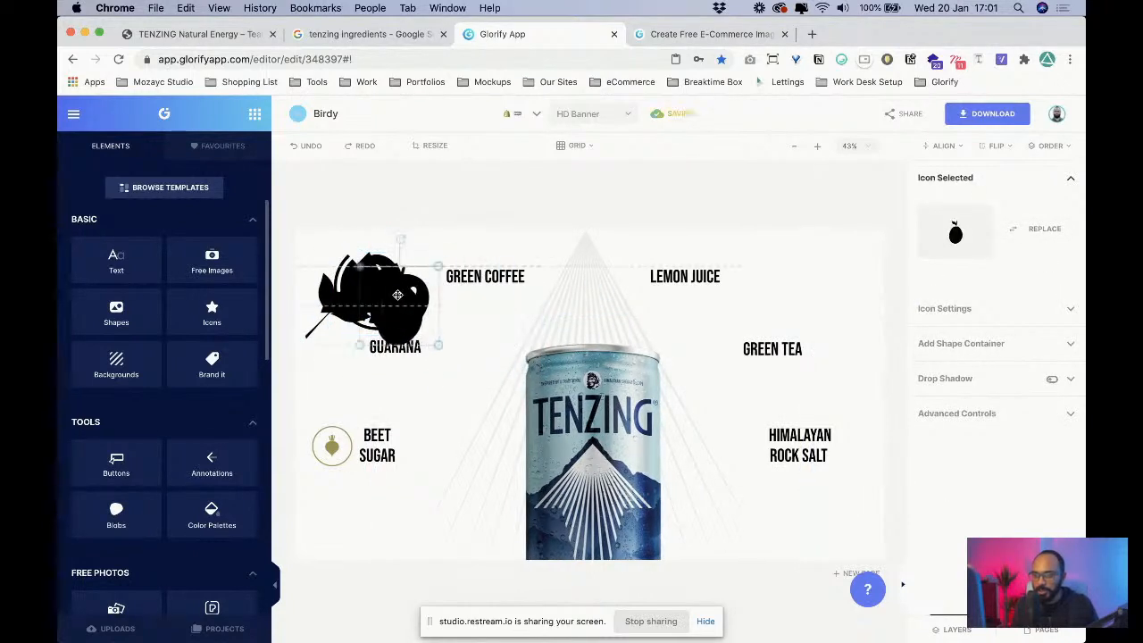
# - Duplicate the gold circled beet icon beside the BEET SUGAR label
pyautogui.click(326, 458)
pyautogui.rightClick(326, 458)
pyautogui.click(381, 250)
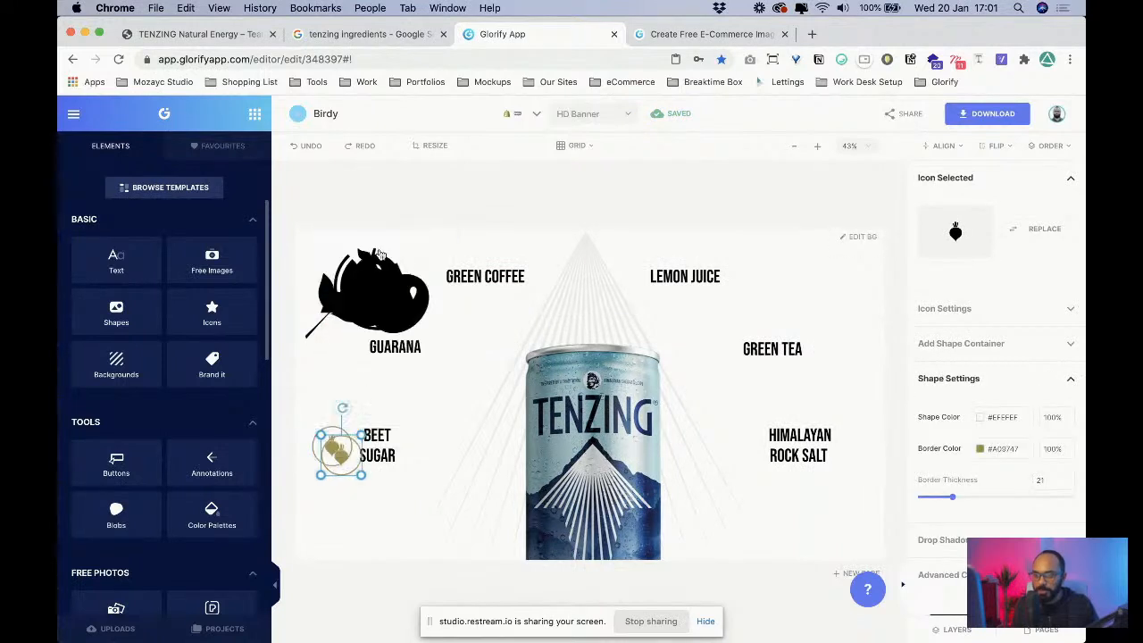
# - Delete the pile of black ingredient icons and place the duplicated gold circled beet icon beside the GUARANA label
pyautogui.moveTo(340, 457); pyautogui.dragTo(454, 347)
pyautogui.click(402, 311)
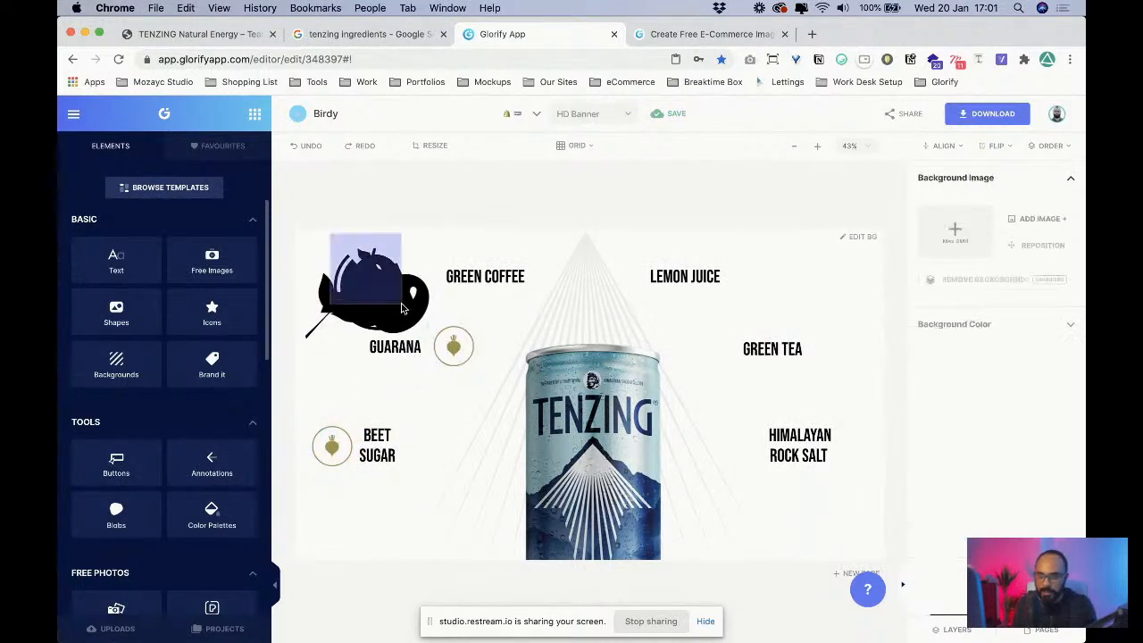
pyautogui.press('Delete')
pyautogui.moveTo(464, 357); pyautogui.dragTo(355, 352)
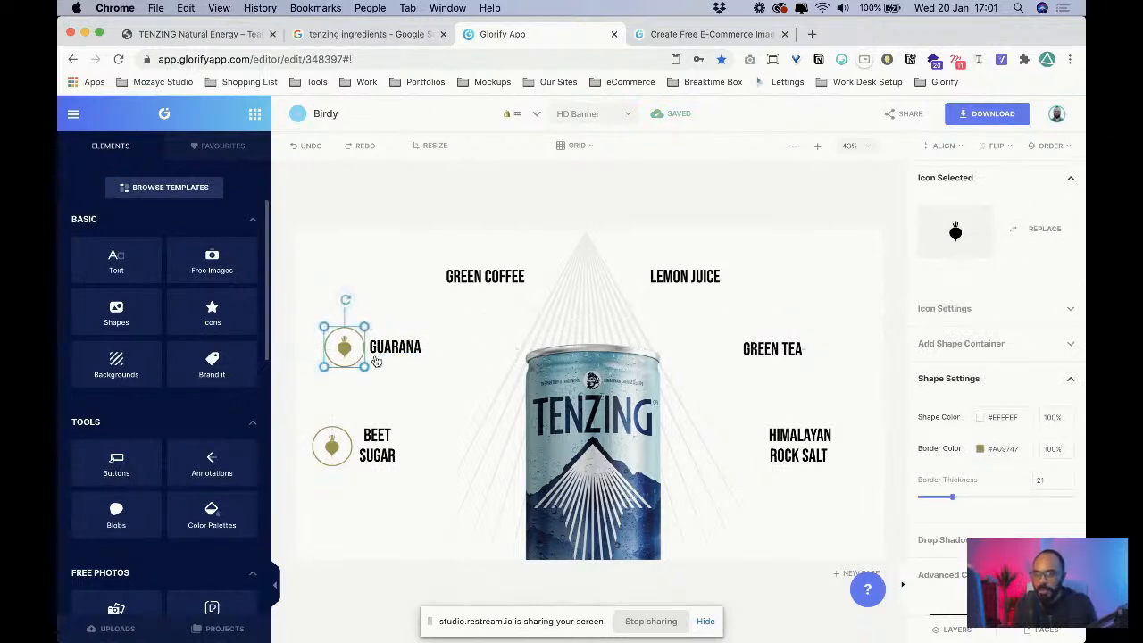
# - Replace the beet icon beside GUARANA with the solid mountain-shaped icon from the "rock" results
pyautogui.click(967, 317)
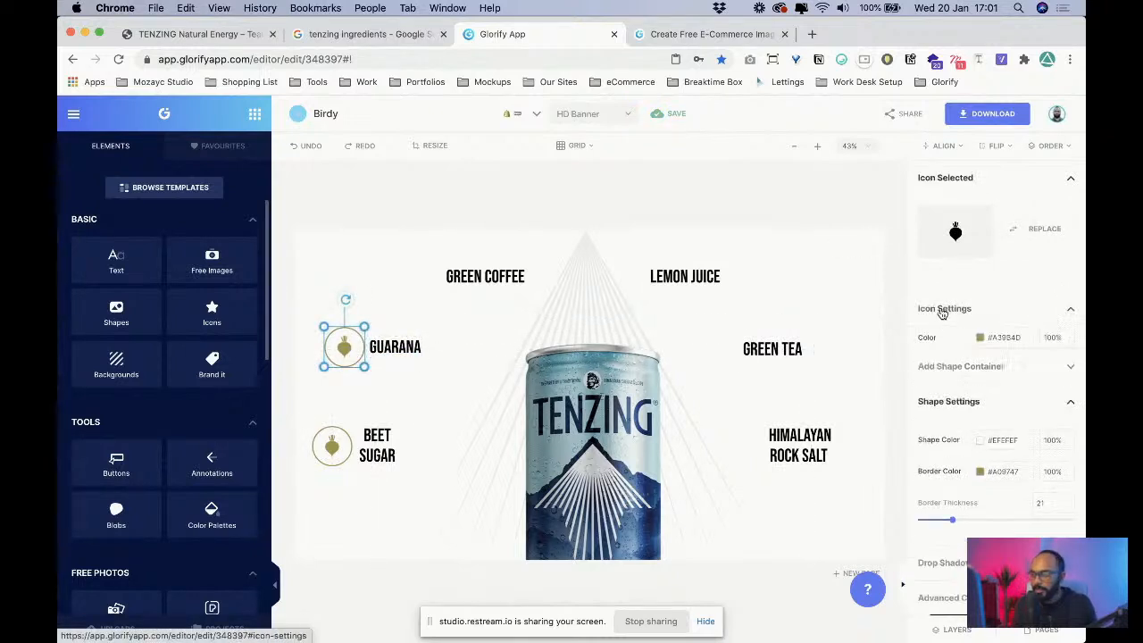
pyautogui.click(944, 309)
pyautogui.click(1044, 230)
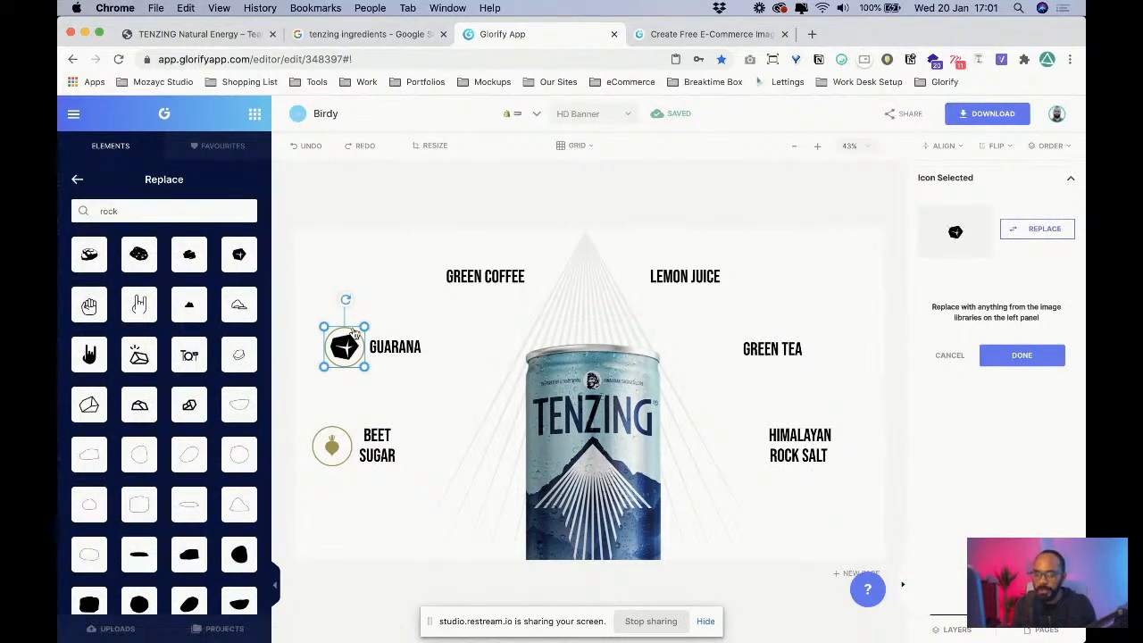
pyautogui.click(188, 305)
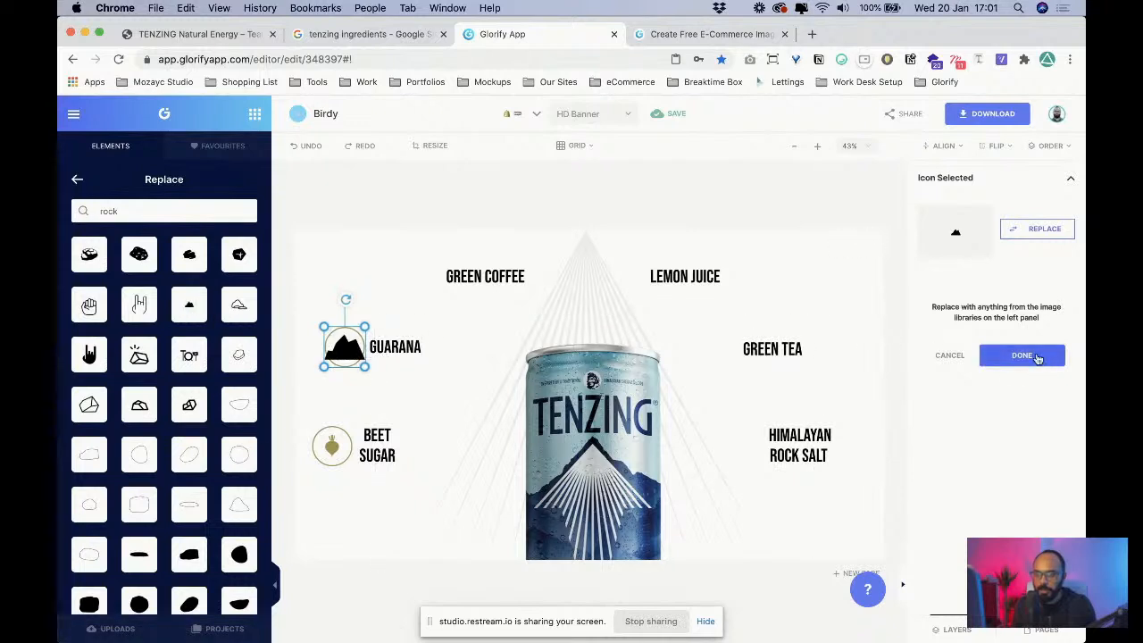
pyautogui.click(1036, 357)
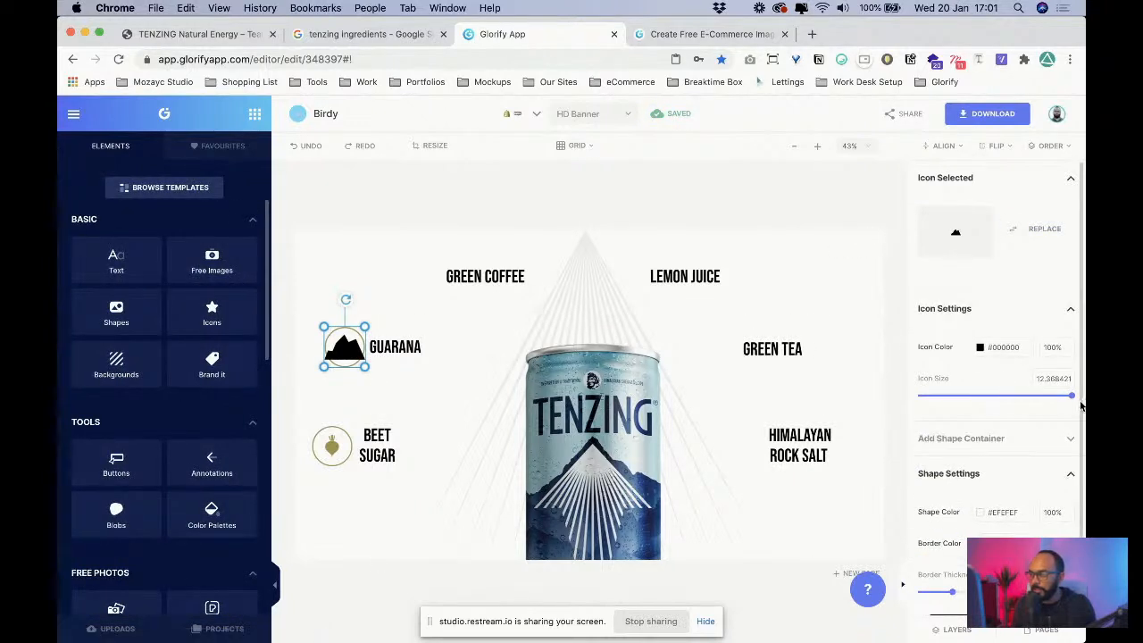
# - Shrink the mountain icon to fit well inside its circle and recolour it with the saved gold
pyautogui.moveTo(1071, 400); pyautogui.dragTo(998, 406)
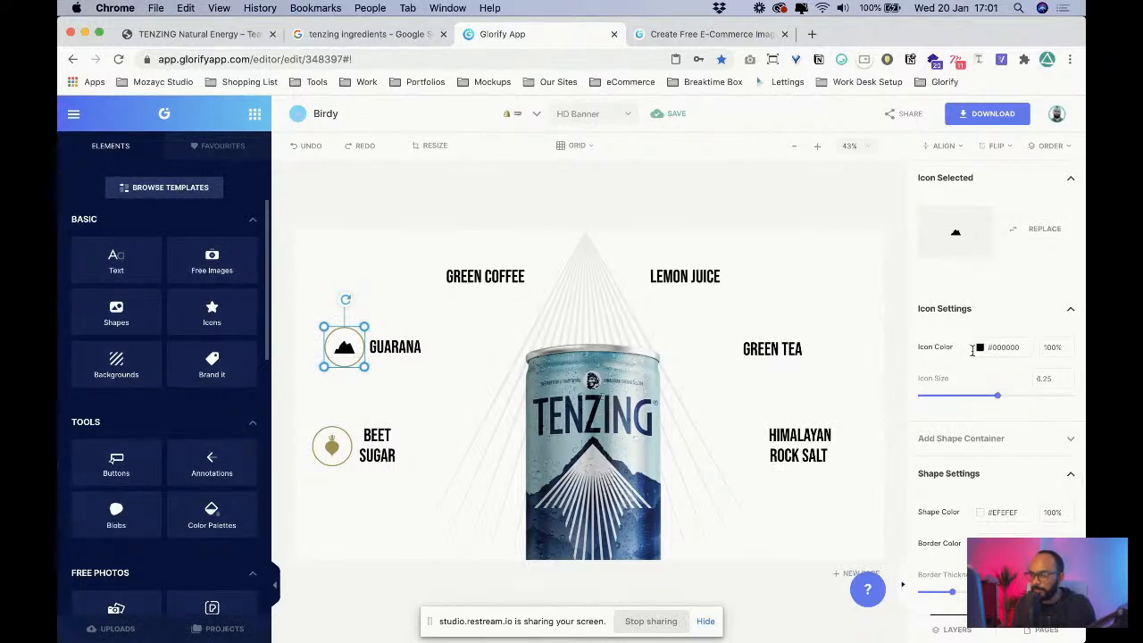
pyautogui.click(979, 348)
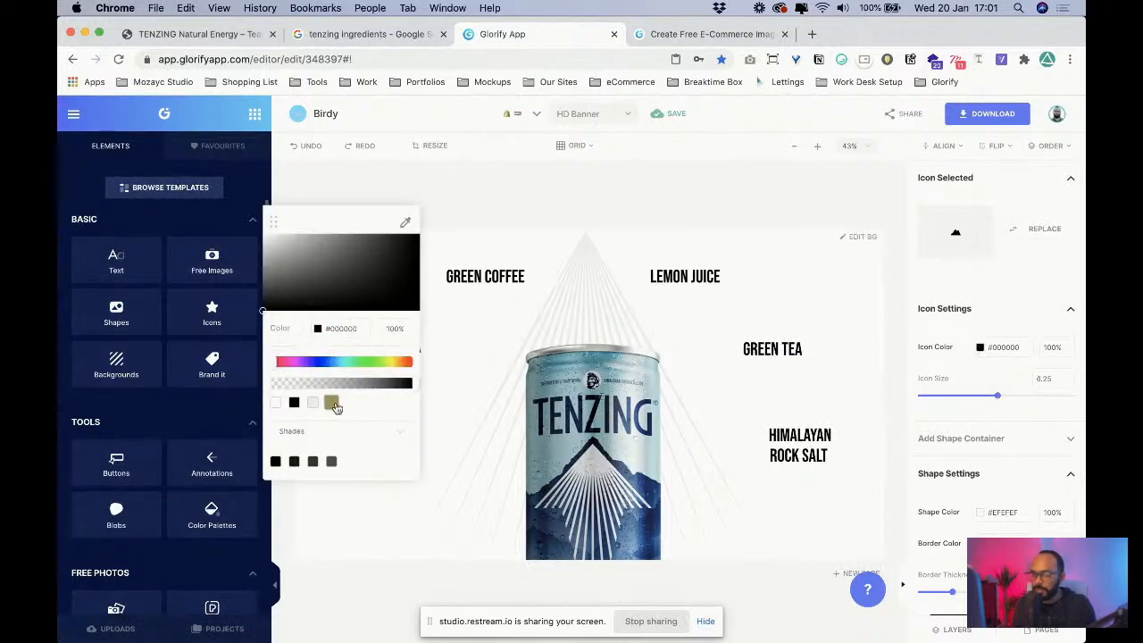
pyautogui.click(331, 404)
pyautogui.click(429, 348)
# - Move the circled mountain icon to the right of the HIMALAYAN ROCK SALT label and shift both slightly left
pyautogui.moveTo(358, 356); pyautogui.dragTo(869, 449)
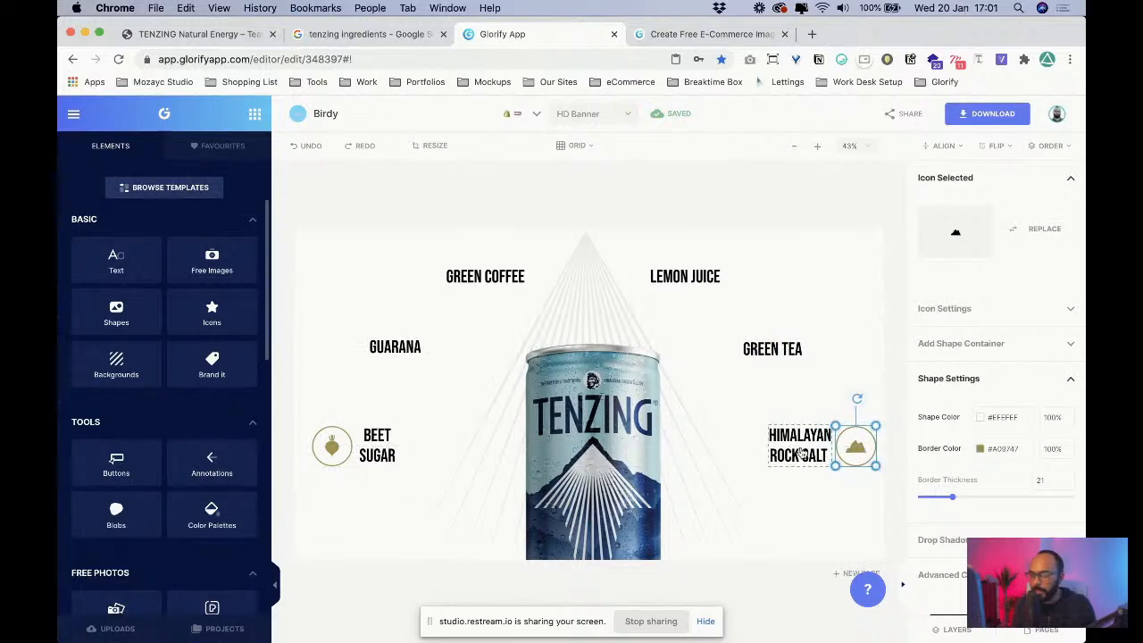
pyautogui.click(802, 454)
pyautogui.keyDown('shift'); pyautogui.click(855, 446); pyautogui.keyUp('shift')
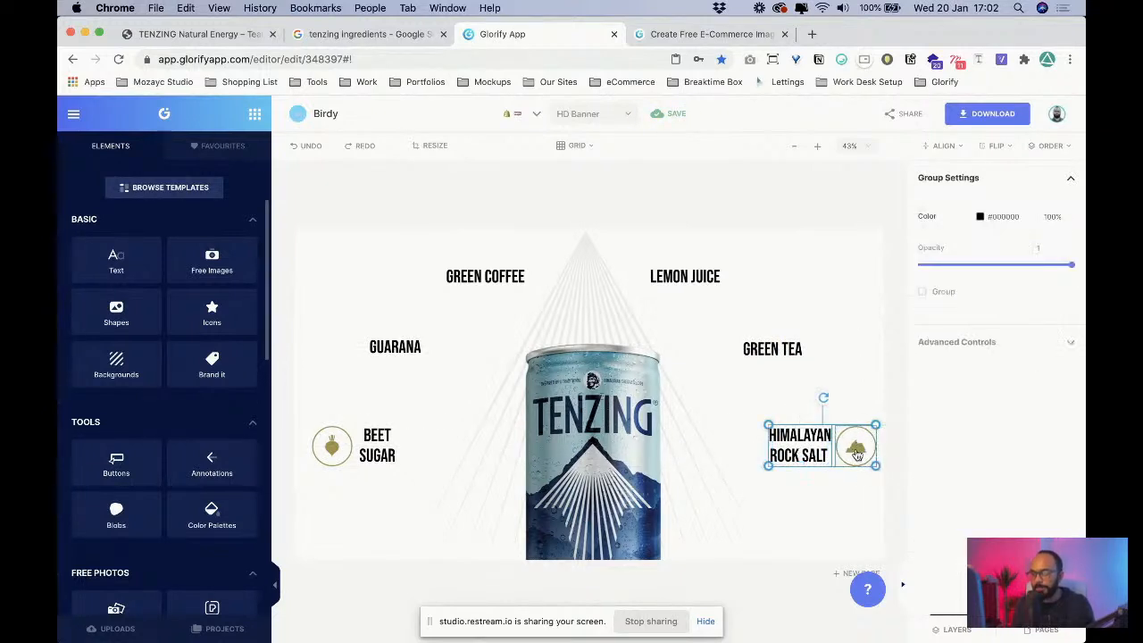
pyautogui.moveTo(855, 447); pyautogui.dragTo(828, 349)
# - Duplicate the circled mountain icon and place the copy to the right of the GREEN TEA label
pyautogui.click(823, 440)
pyautogui.rightClick(832, 448)
pyautogui.click(854, 234)
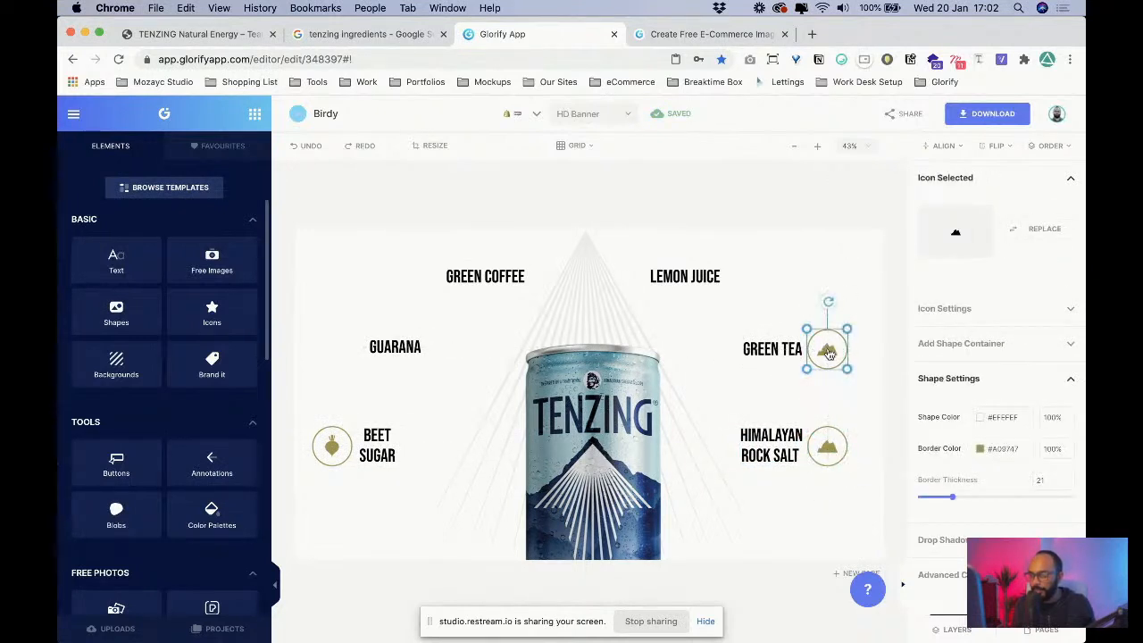
# - Search for "LEAF" and replace the mountain icon beside GREEN TEA with the leafy sprig icon
pyautogui.click(1028, 232)
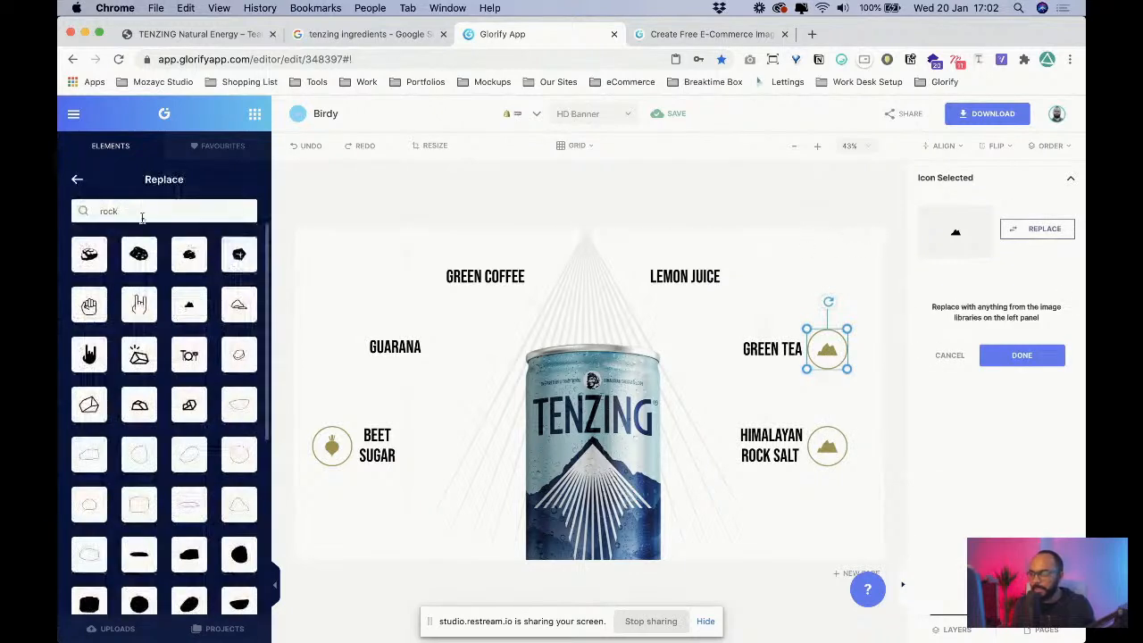
pyautogui.press('super+a')
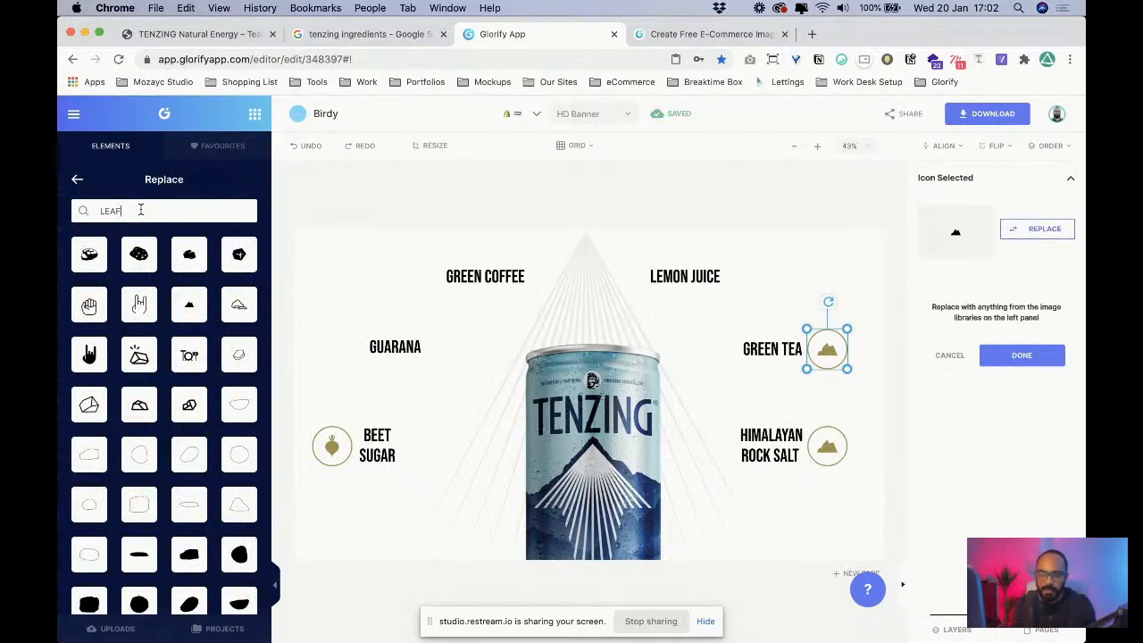
pyautogui.press('Return')
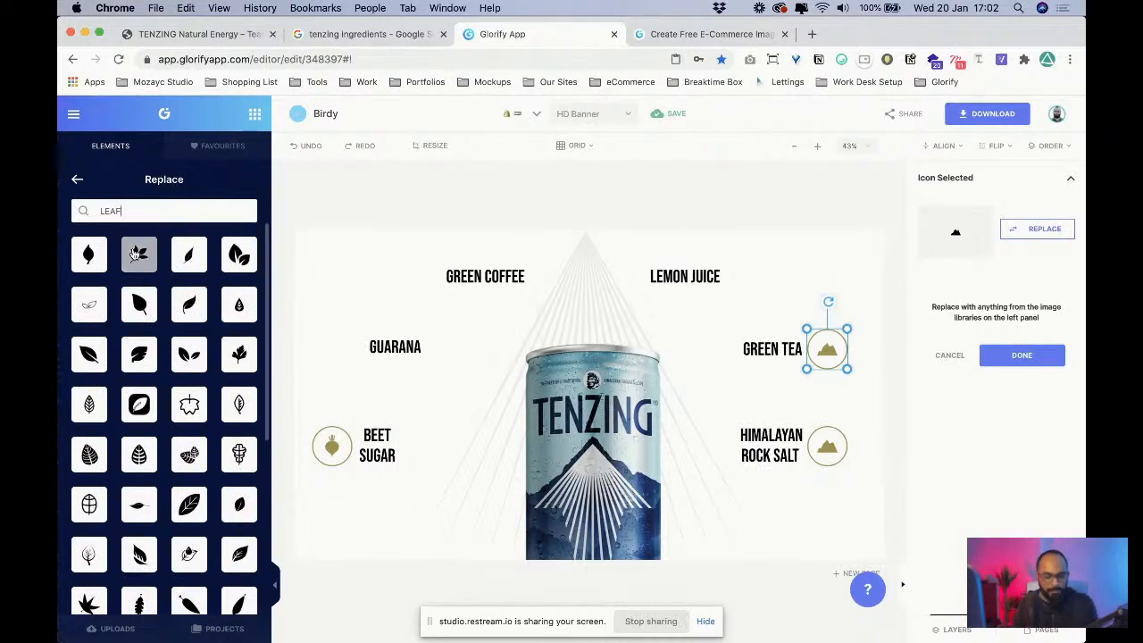
pyautogui.click(136, 255)
pyautogui.click(1025, 357)
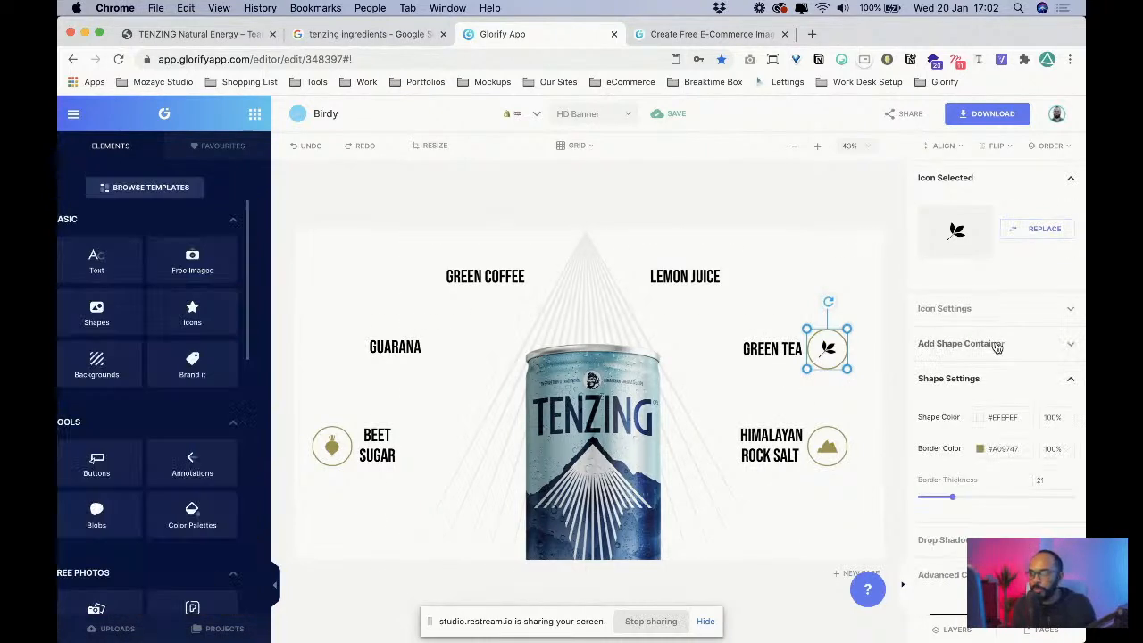
# - Recolour the leafy sprig icon beside GREEN TEA with the saved gold #A39B4D
pyautogui.click(960, 311)
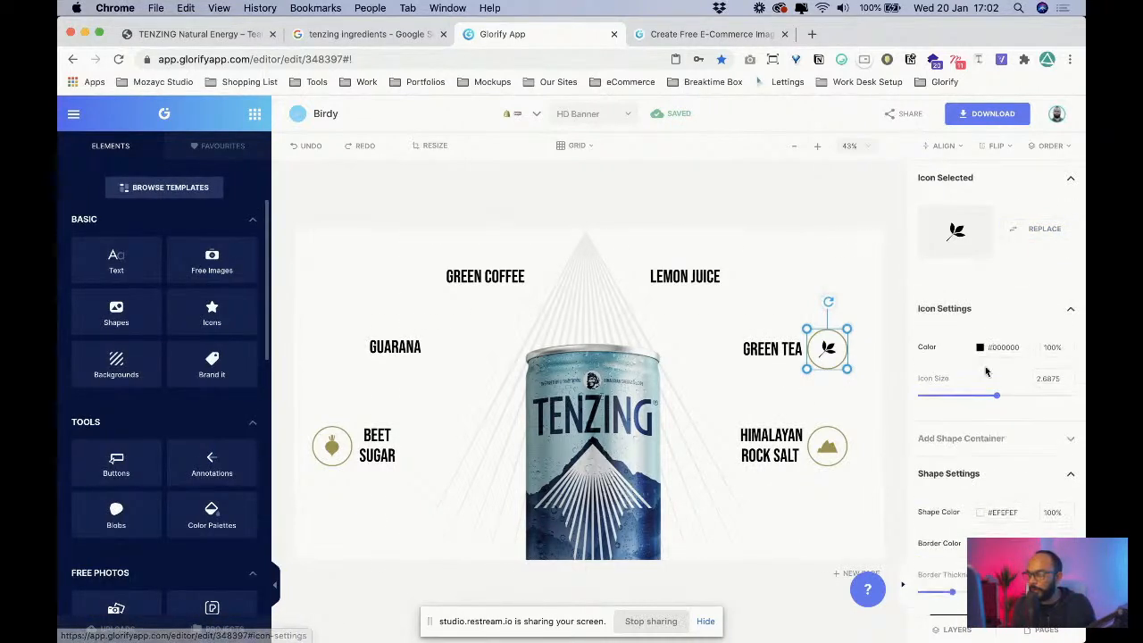
pyautogui.click(998, 311)
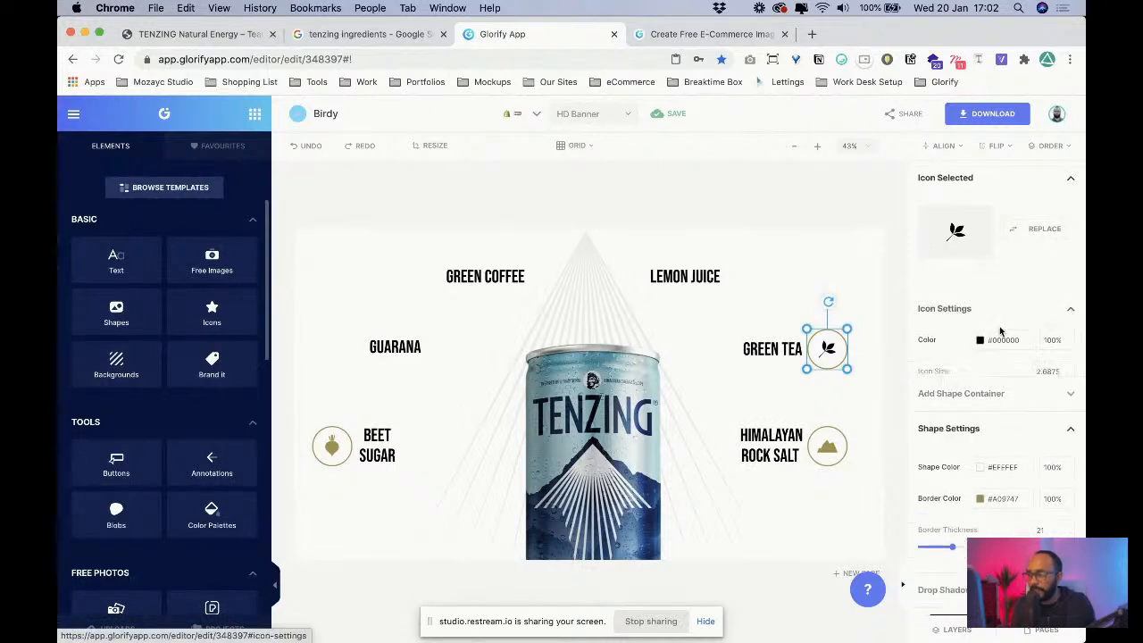
pyautogui.click(979, 347)
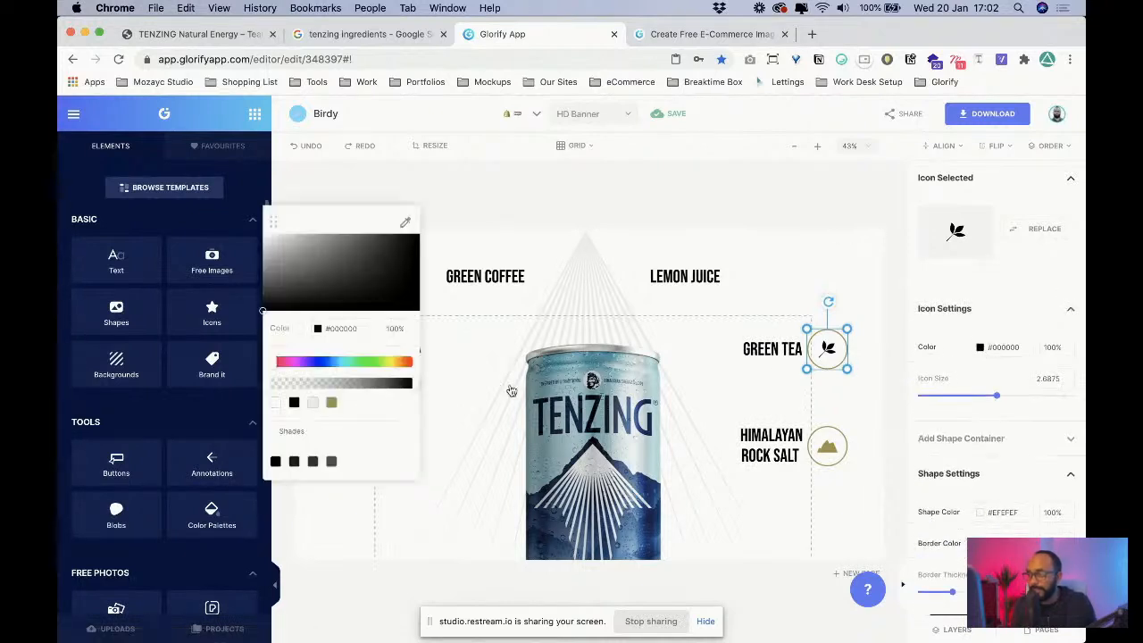
pyautogui.click(331, 403)
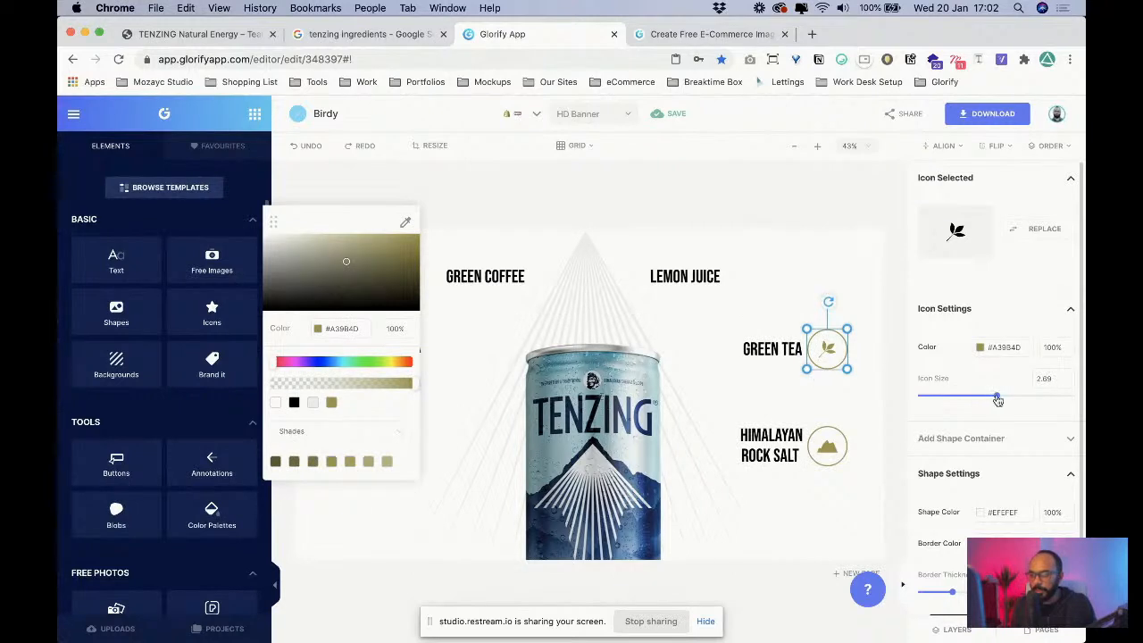
pyautogui.click(842, 354)
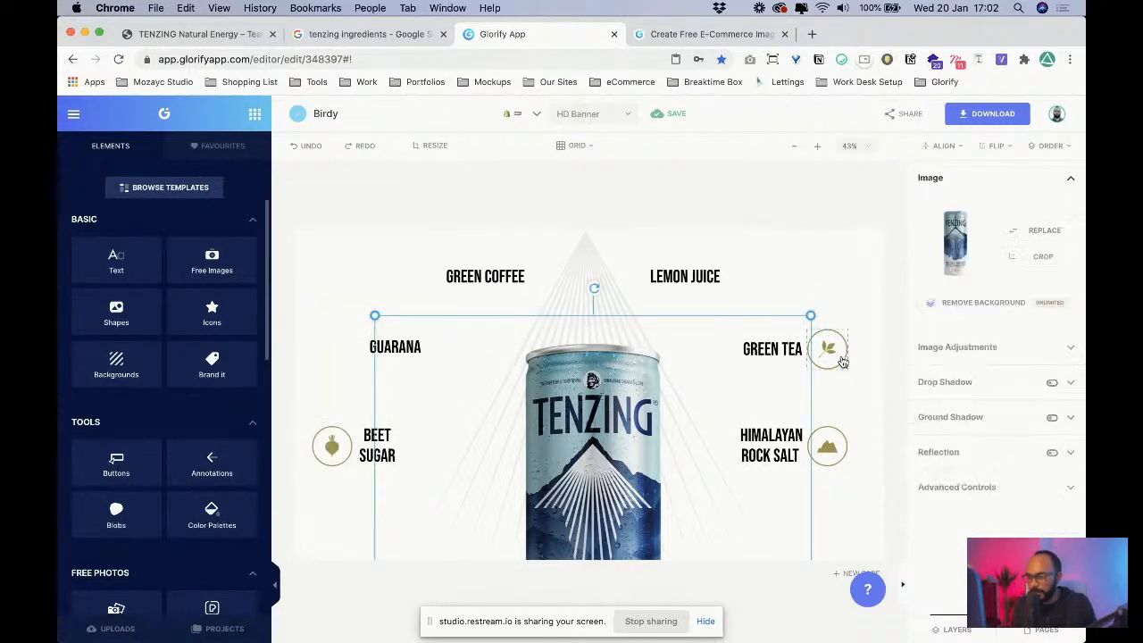
# - Duplicate the circled sprig icon and place the copy to the right of the LEMON JUICE label
pyautogui.rightClick(825, 343)
pyautogui.click(879, 393)
pyautogui.moveTo(822, 348); pyautogui.dragTo(745, 277)
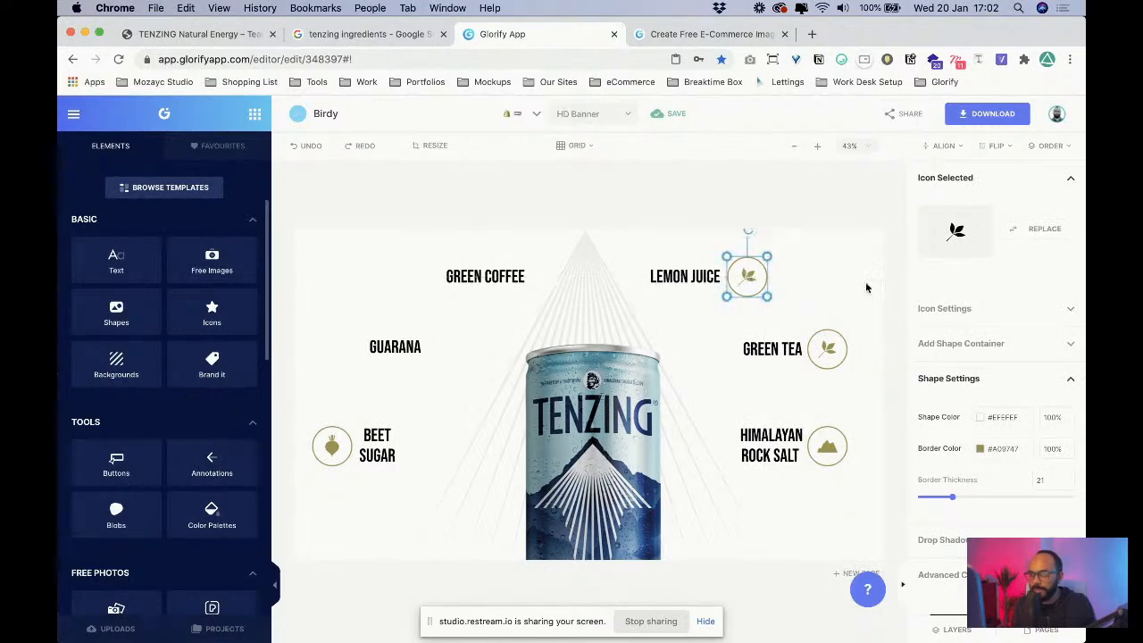
# - Search for "lemon" and replace the sprig icon beside LEMON JUICE with the solid lemon wedge icon
pyautogui.click(1034, 230)
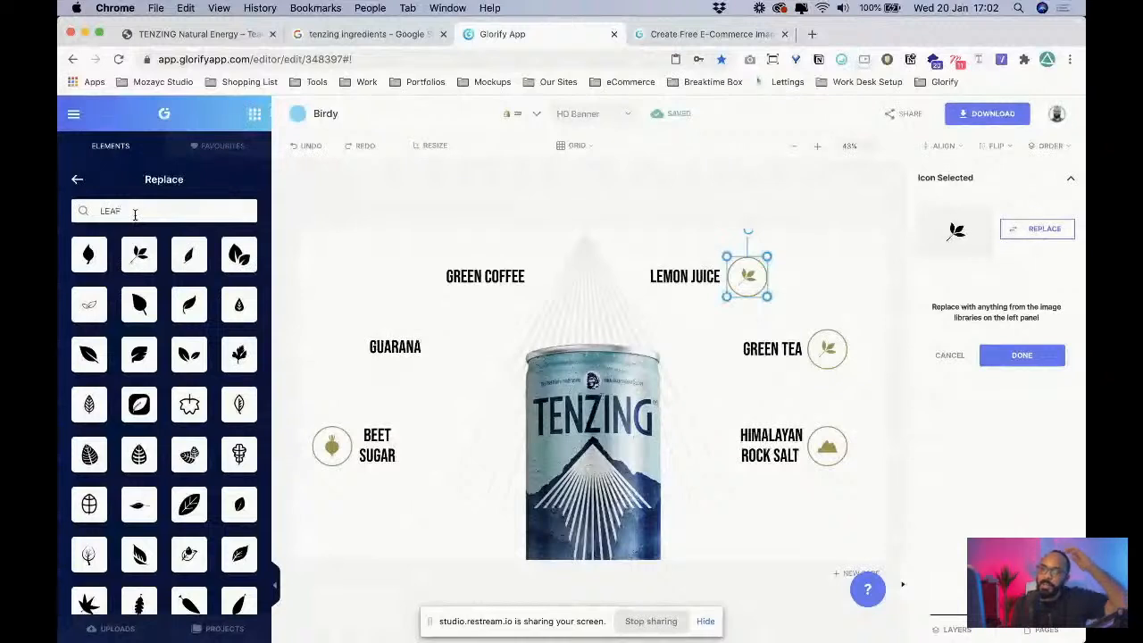
pyautogui.press('BackSpace')
pyautogui.press('BackSpace')
pyautogui.press('BackSpace')
pyautogui.press('BackSpace')
pyautogui.write('lemon')
pyautogui.press('Return')
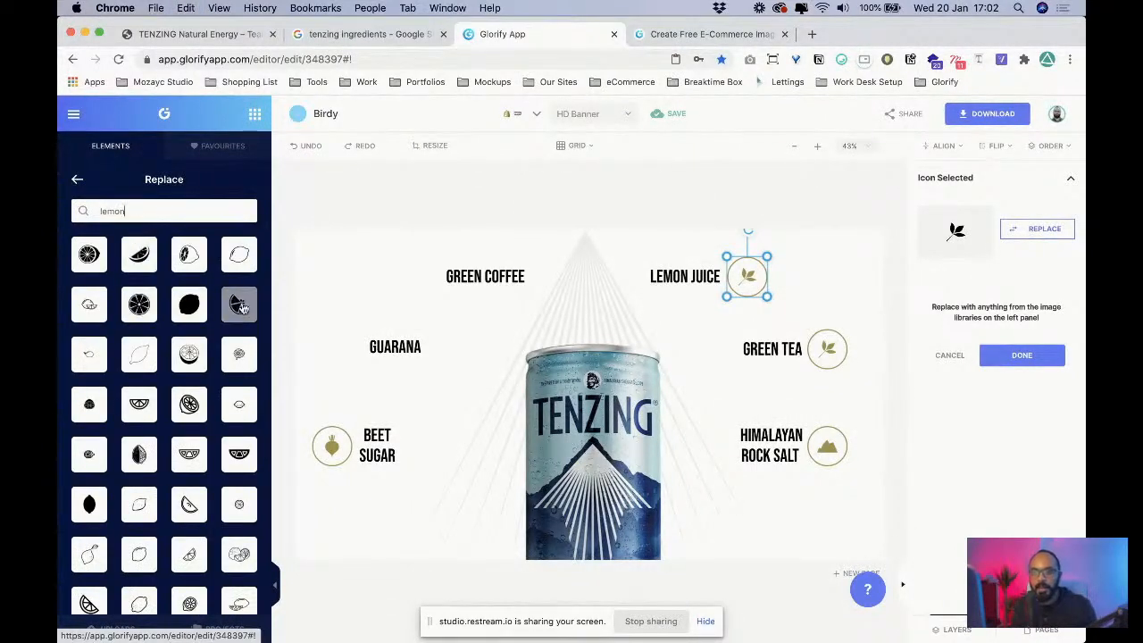
pyautogui.click(241, 307)
pyautogui.click(988, 355)
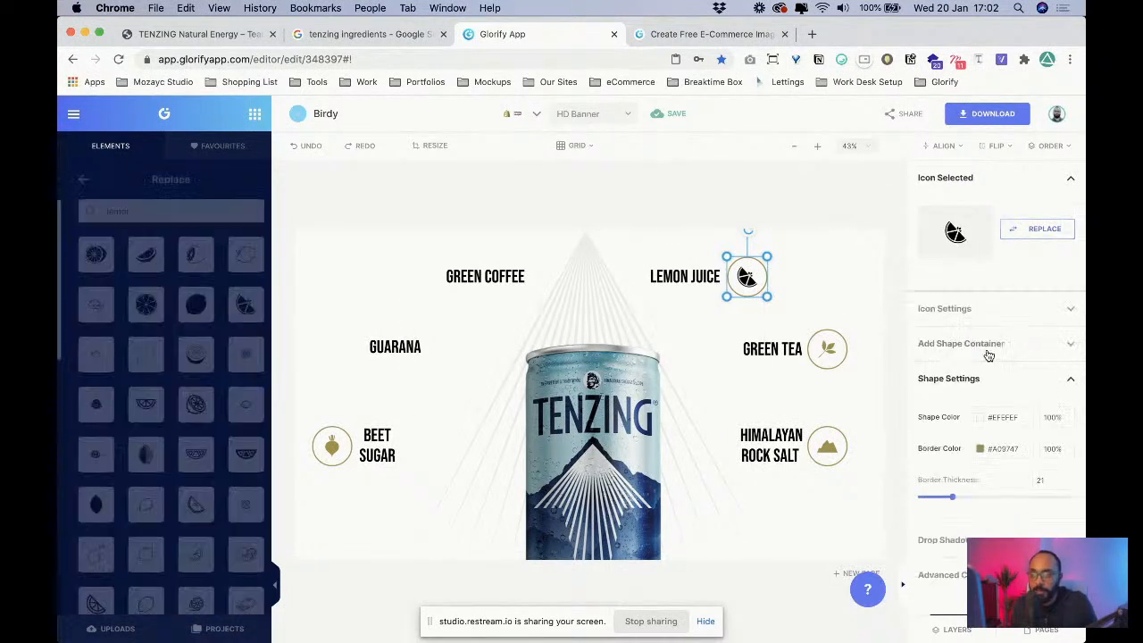
# - Recolour the lemon wedge icon beside LEMON JUICE with the saved gold
pyautogui.click(955, 309)
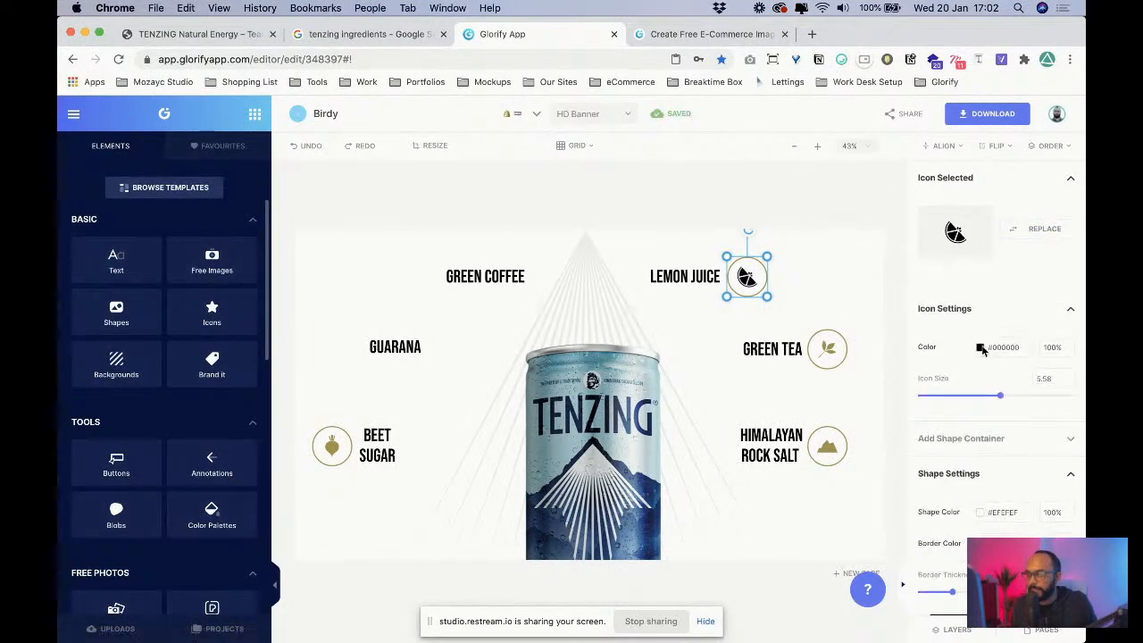
pyautogui.click(979, 347)
pyautogui.click(460, 332)
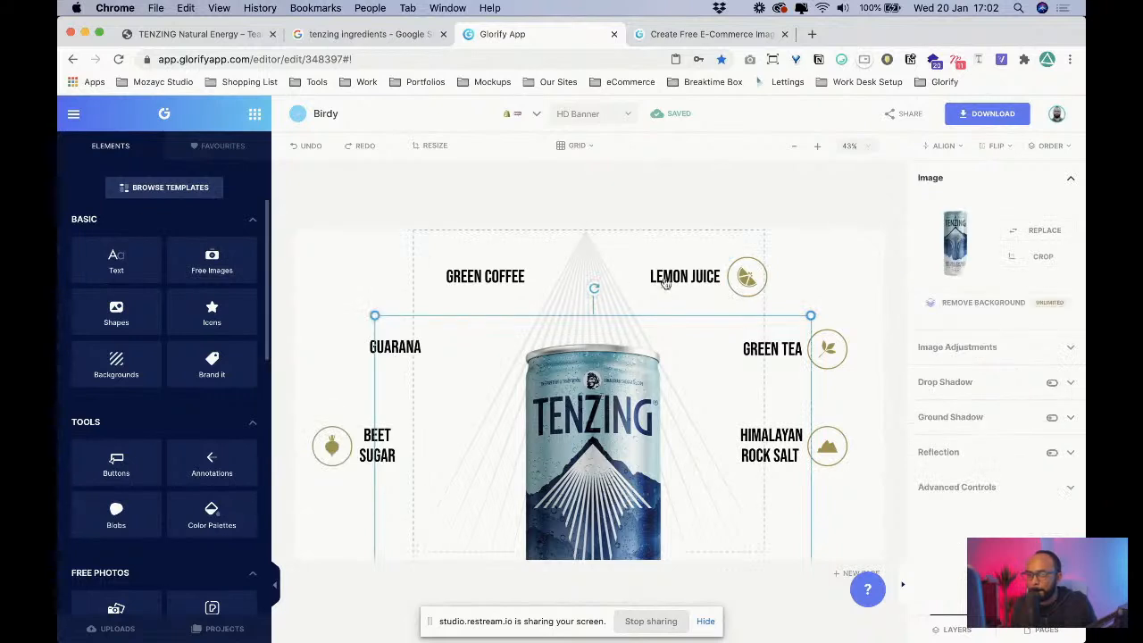
# - Duplicate the circled lemon wedge icon and place the copy to the left of the GREEN COFFEE label
pyautogui.click(769, 284)
pyautogui.click(760, 281)
pyautogui.rightClick(760, 281)
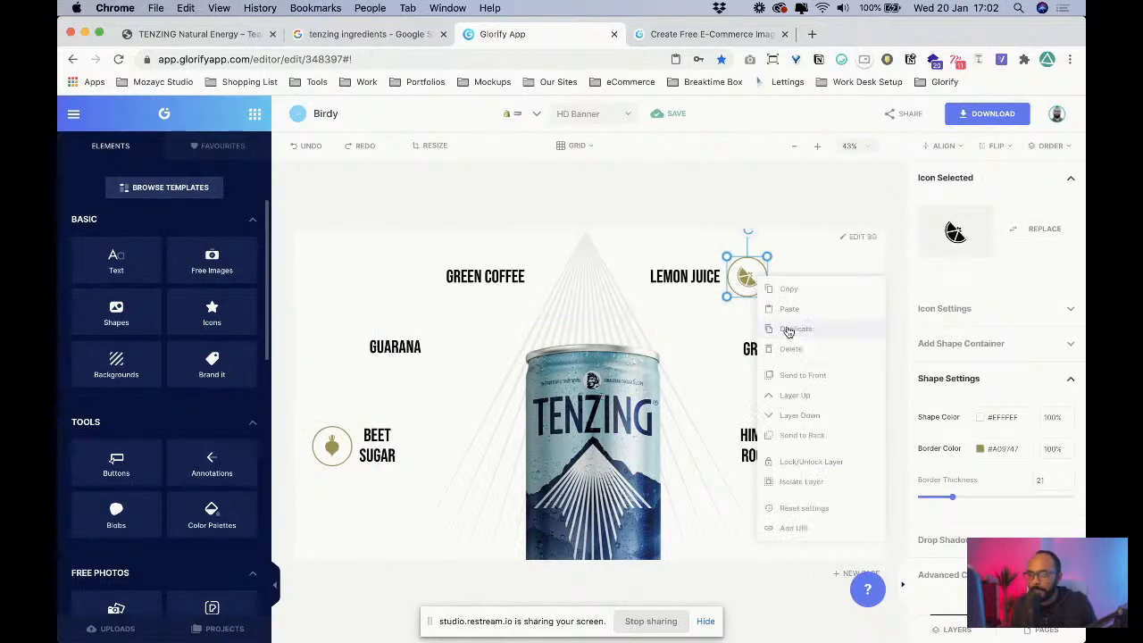
pyautogui.click(786, 327)
pyautogui.moveTo(750, 284); pyautogui.dragTo(420, 283)
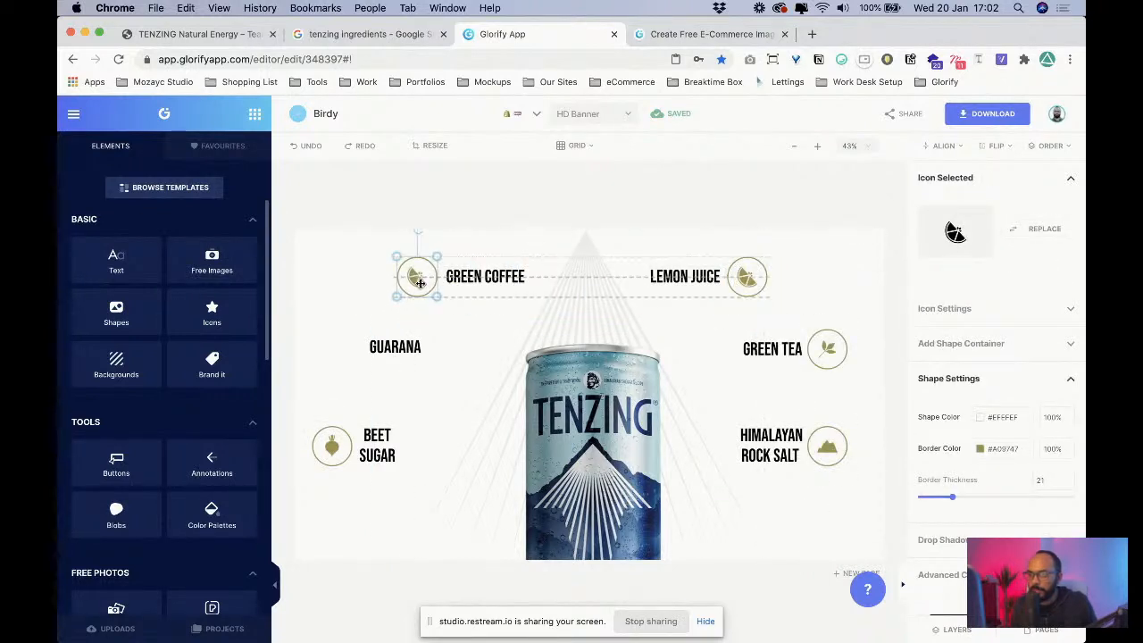
# - Search the Icons8 library for "coffee bean" to find a replacement for the lemon wedge icon beside GREEN COFFEE
pyautogui.click(948, 309)
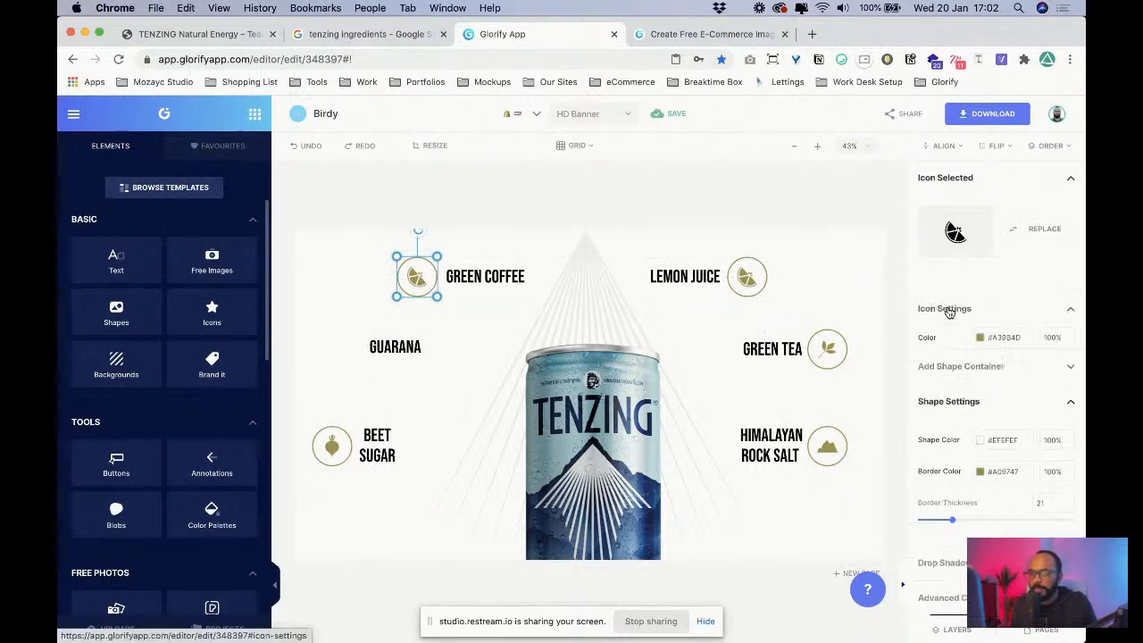
pyautogui.click(1023, 234)
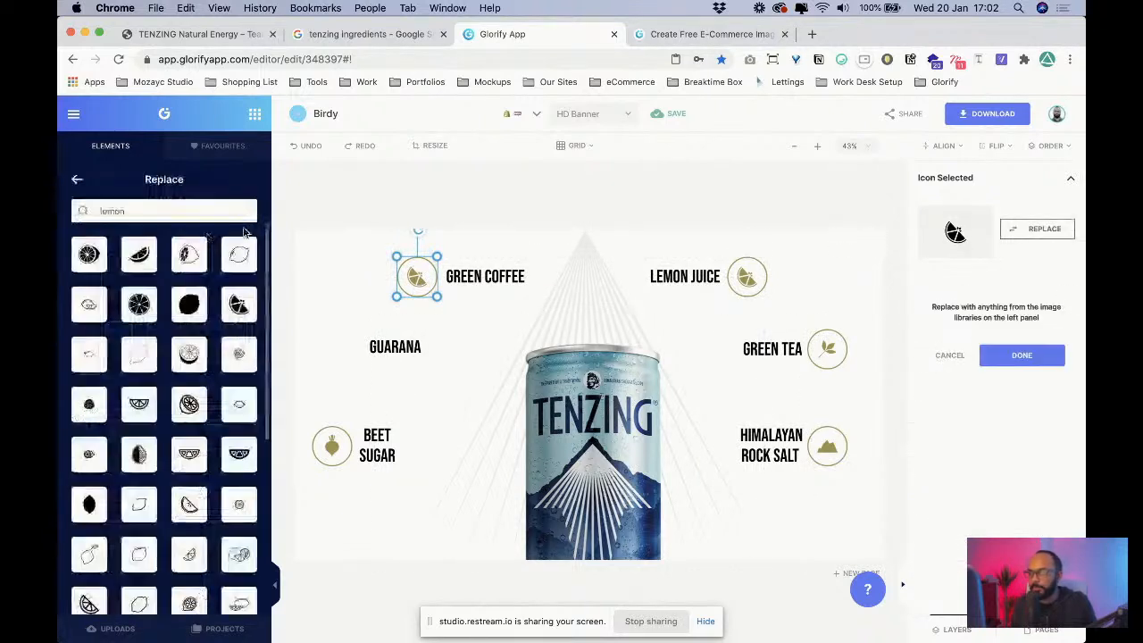
pyautogui.click(76, 181)
pyautogui.scroll(-3, 221, 508)
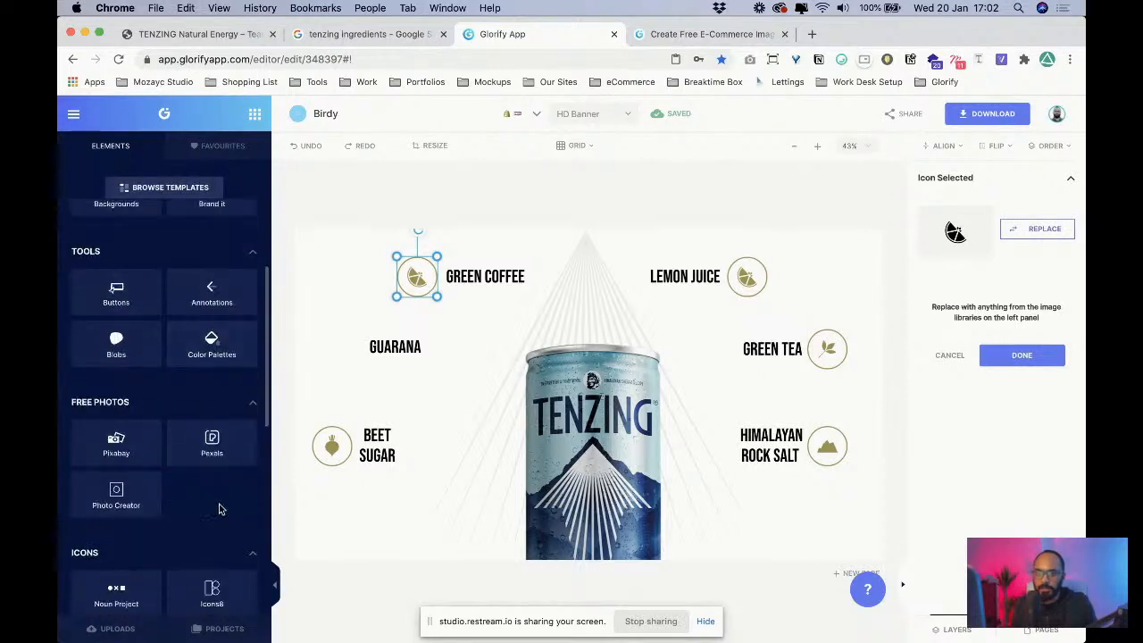
pyautogui.scroll(-2, 221, 509)
pyautogui.click(215, 517)
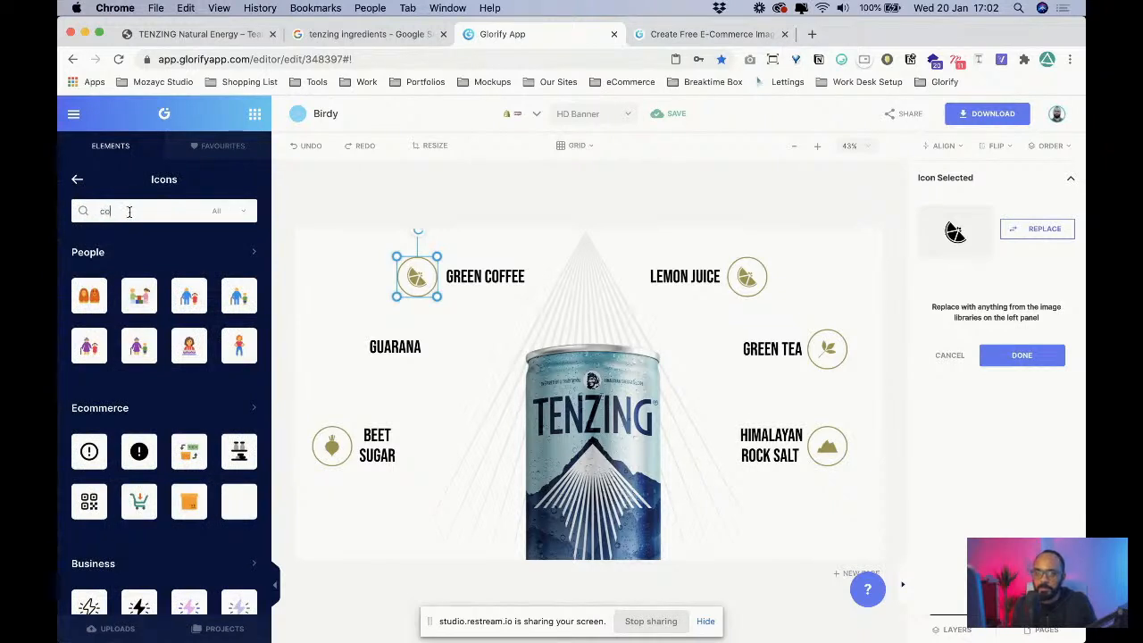
pyautogui.press('Return')
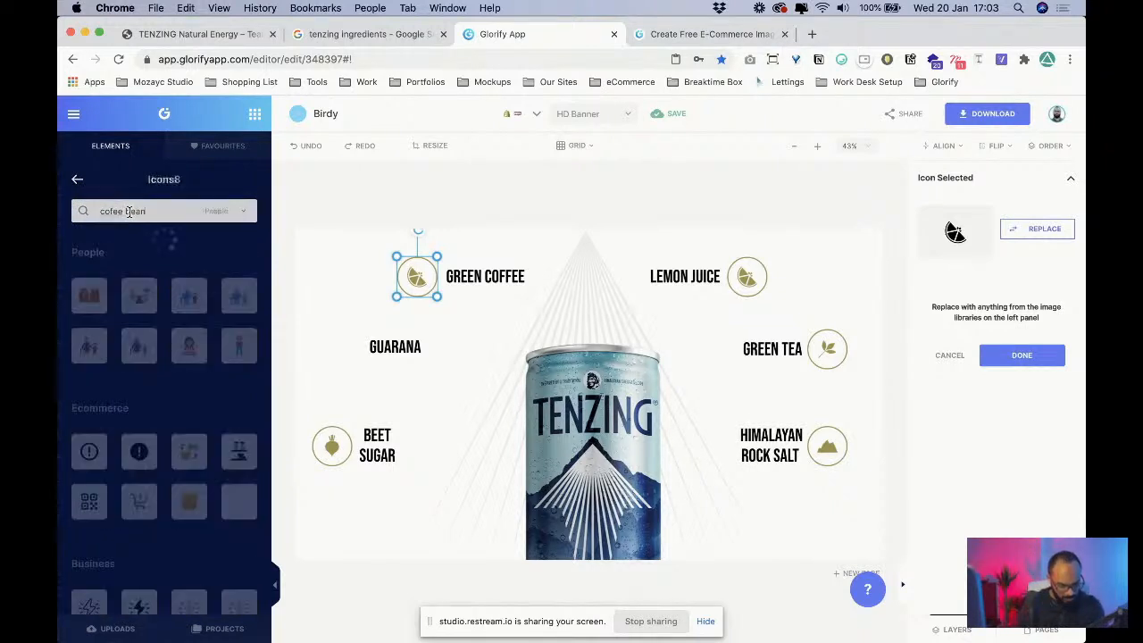
pyautogui.click(108, 212)
pyautogui.write('f')
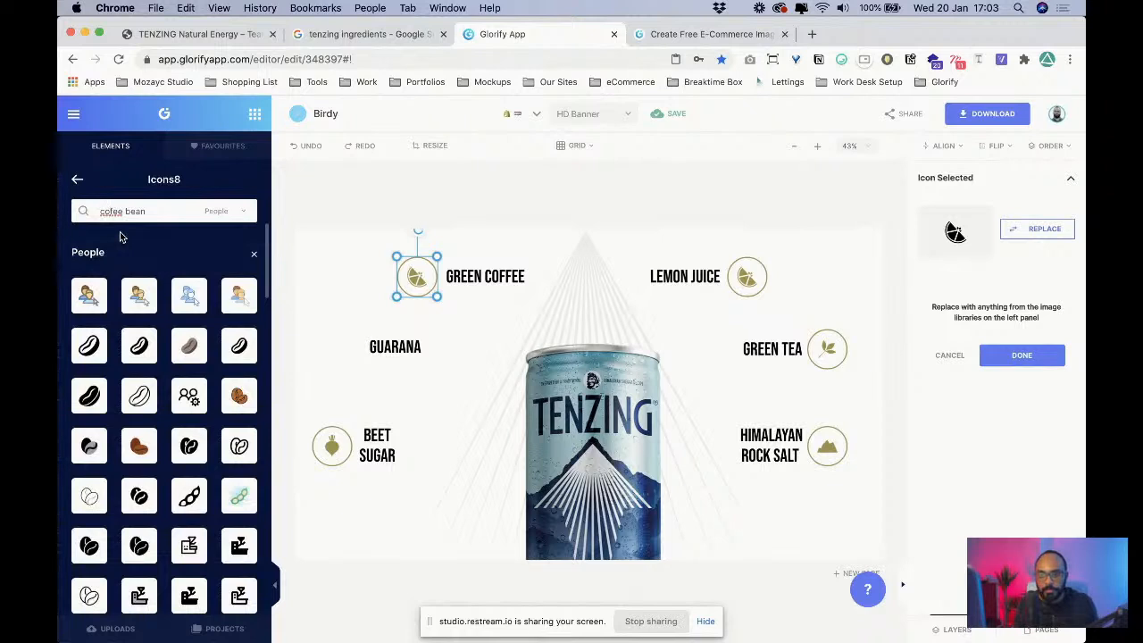
pyautogui.press('Return')
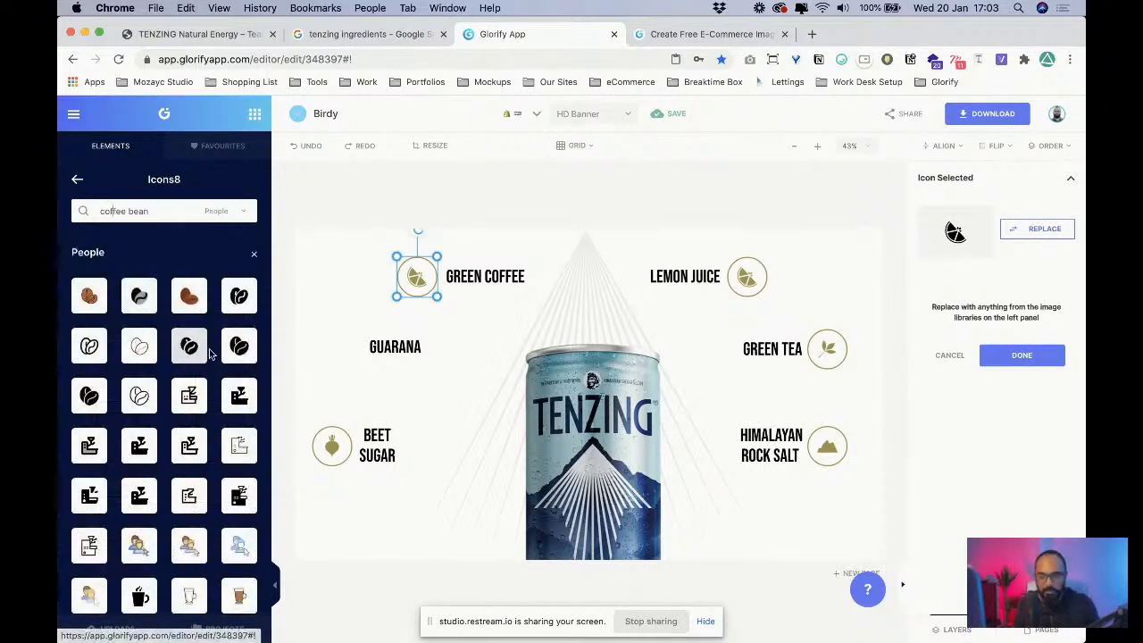
# - Try the solid black coffee beans icon from the Icons8 results and delete the large copy inserted on the canvas
pyautogui.click(188, 346)
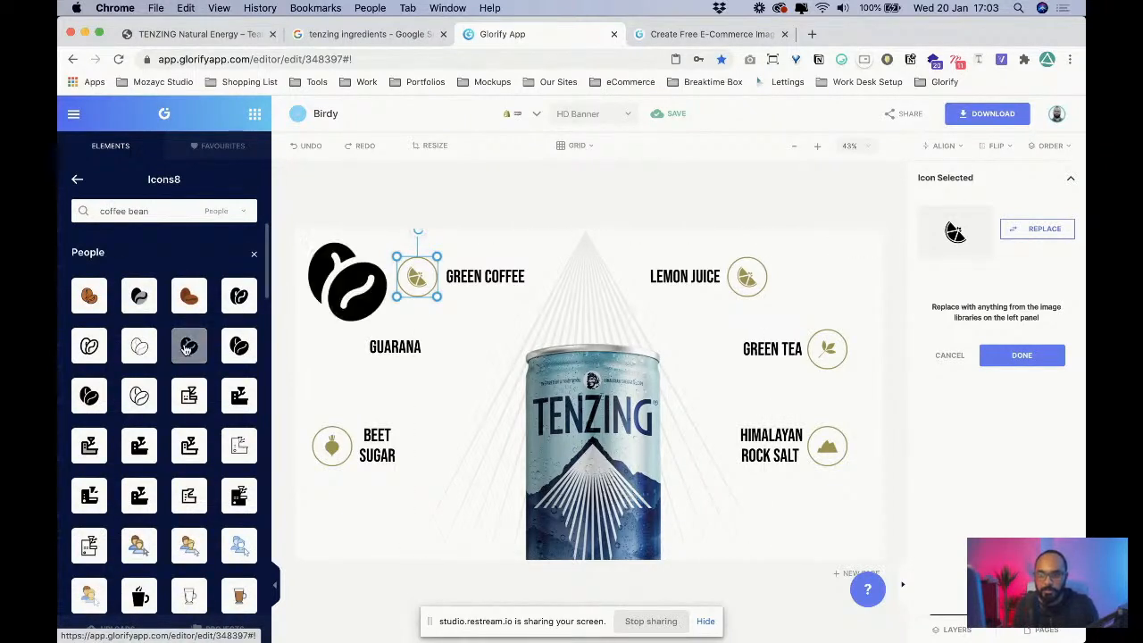
pyautogui.click(350, 295)
pyautogui.press('Delete')
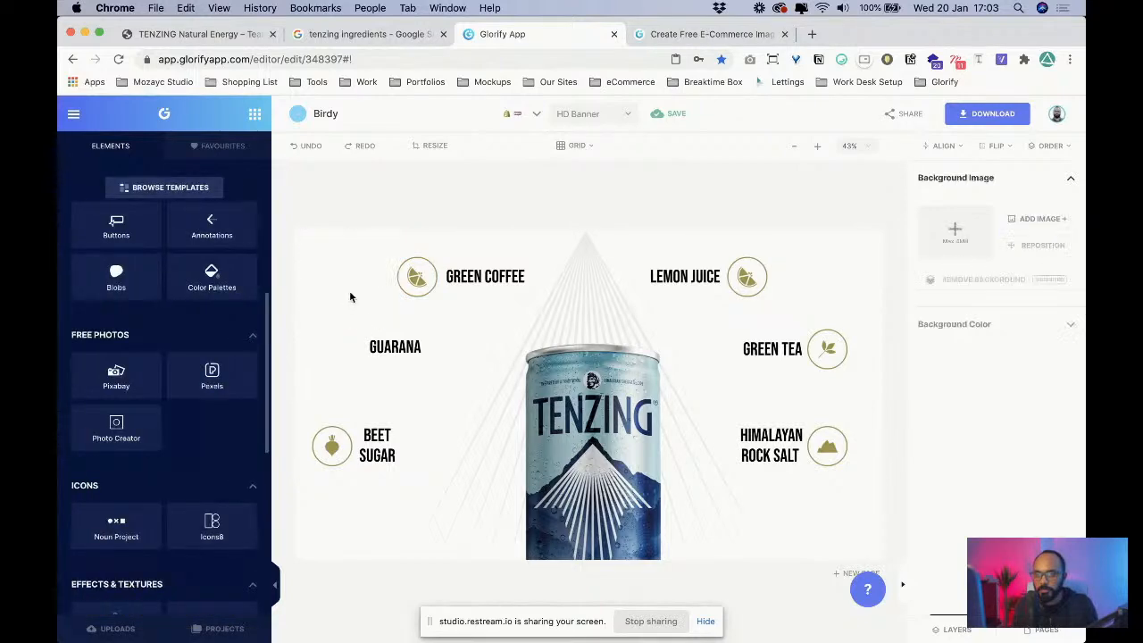
# - Search the replacement icons for "coffee" and replace the lemon wedge icon beside GREEN COFFEE with the solid two-bean coffee icon
pyautogui.click(424, 283)
pyautogui.click(1041, 229)
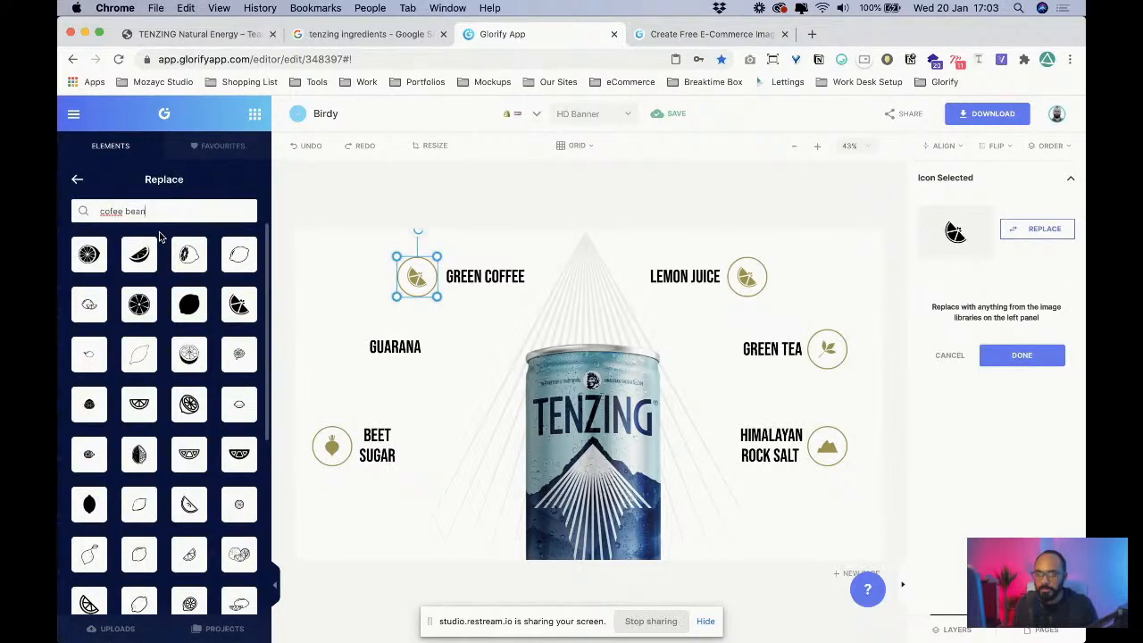
pyautogui.press('super+BackSpace')
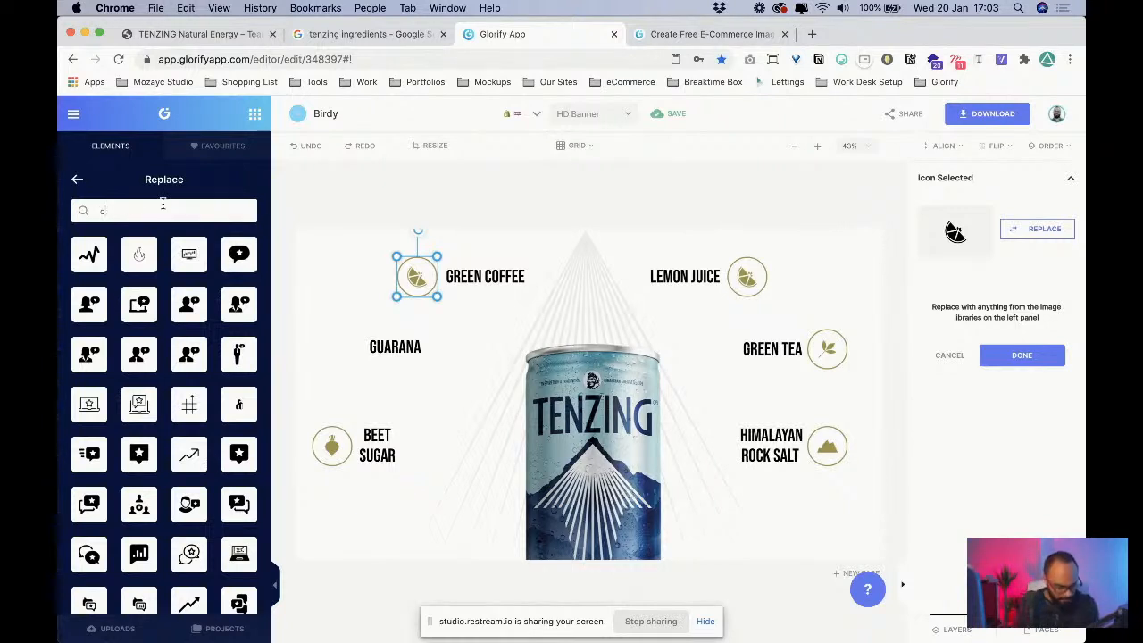
pyautogui.press('BackSpace')
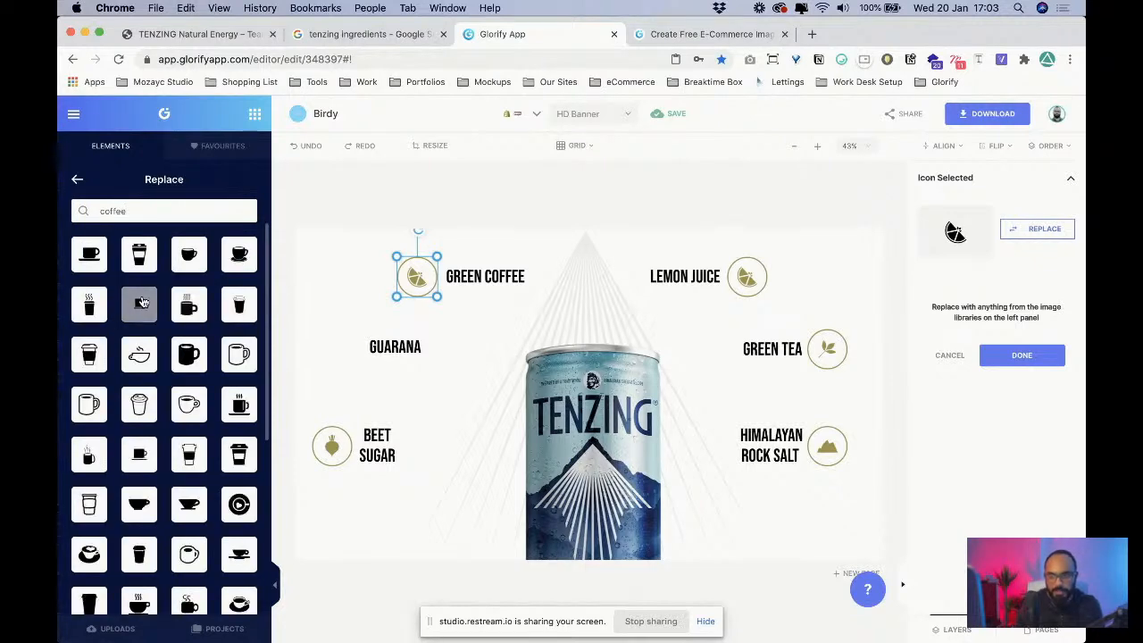
pyautogui.scroll(-5, 140, 301)
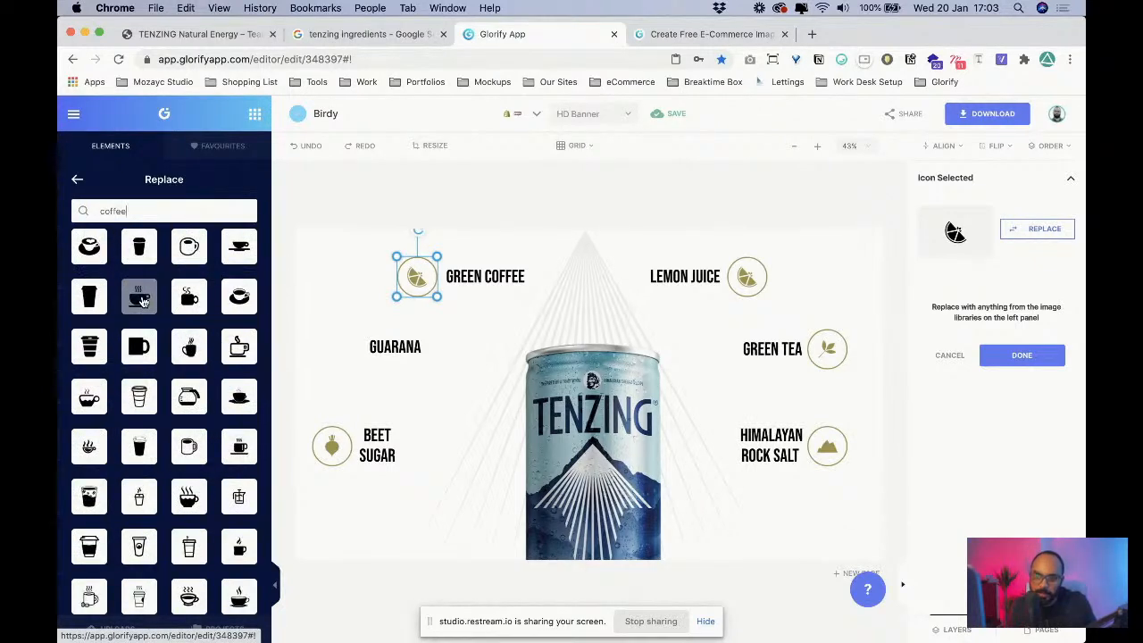
pyautogui.scroll(-10, 189, 400)
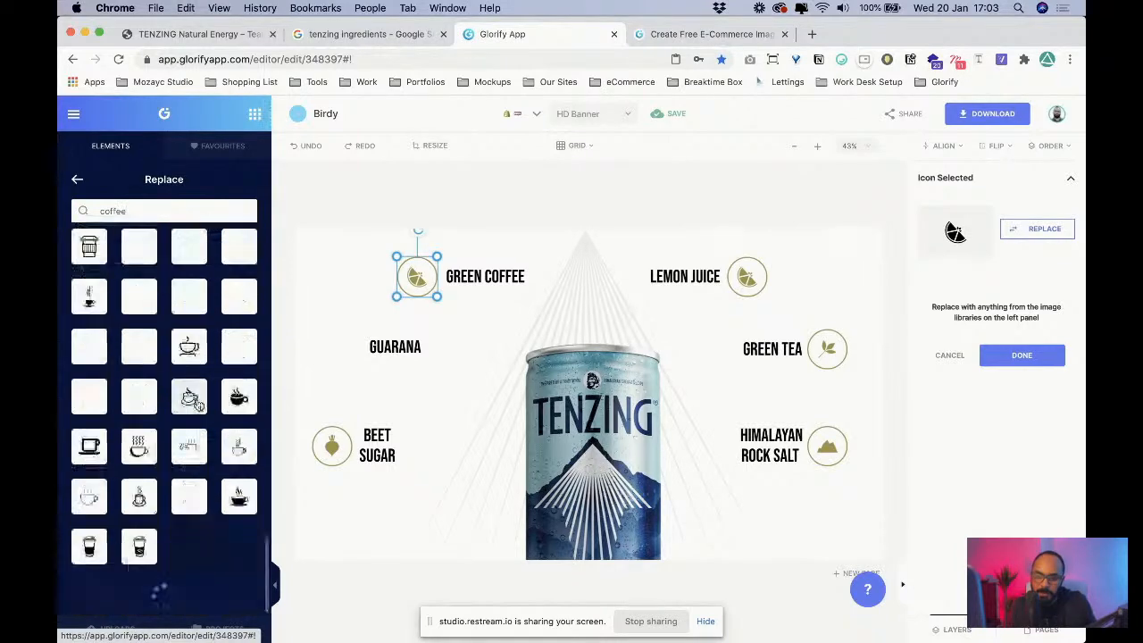
pyautogui.scroll(-8, 197, 404)
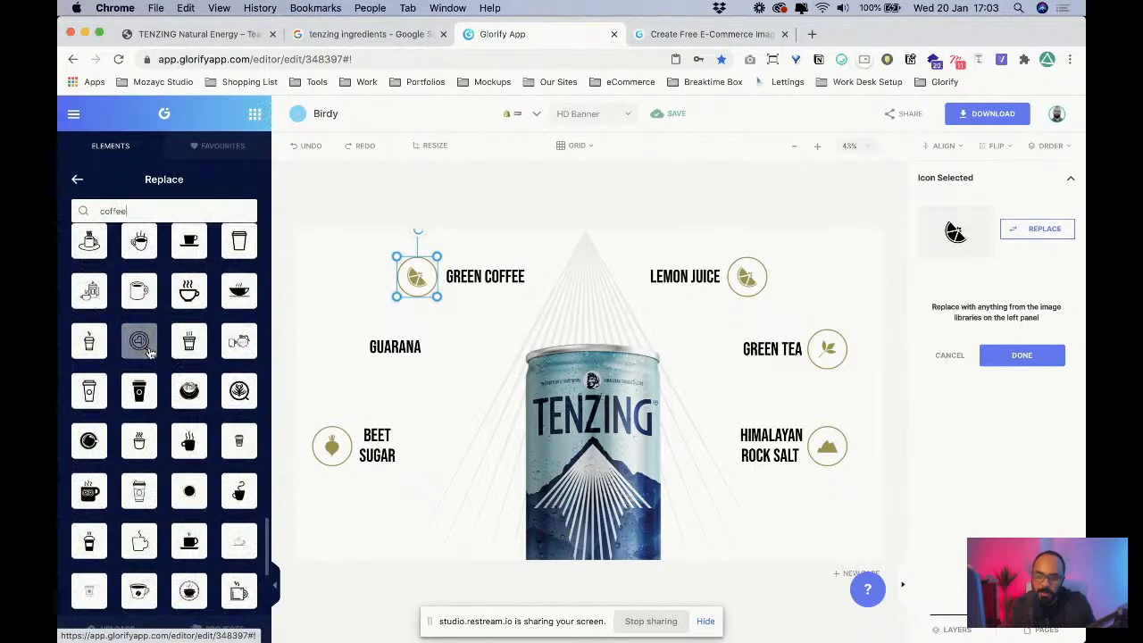
pyautogui.scroll(-5, 152, 357)
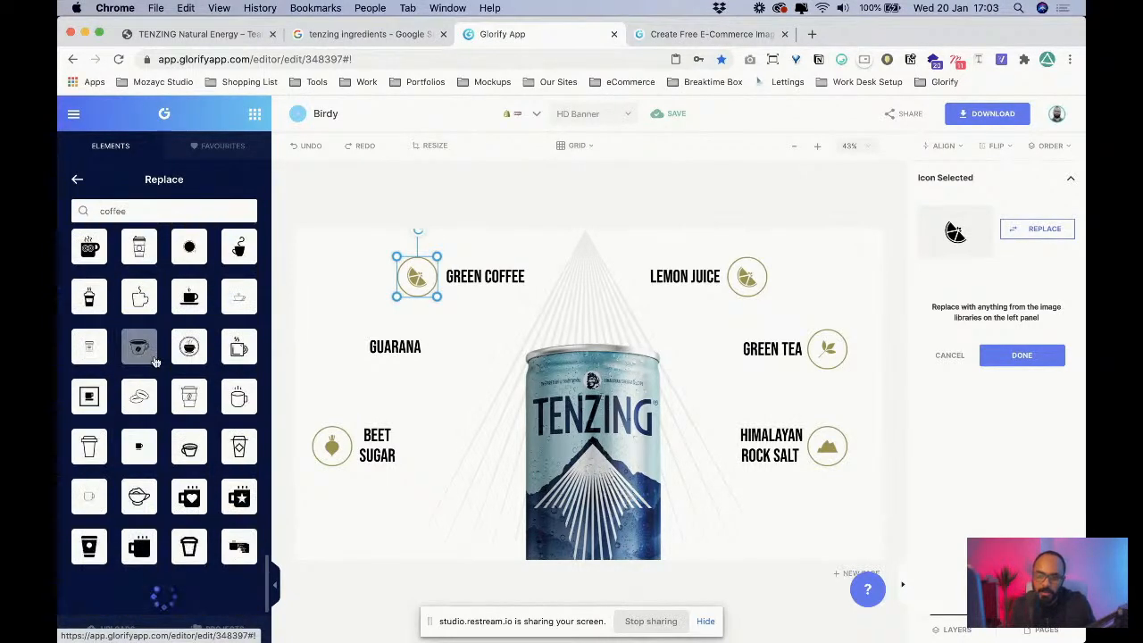
pyautogui.scroll(-5, 140, 400)
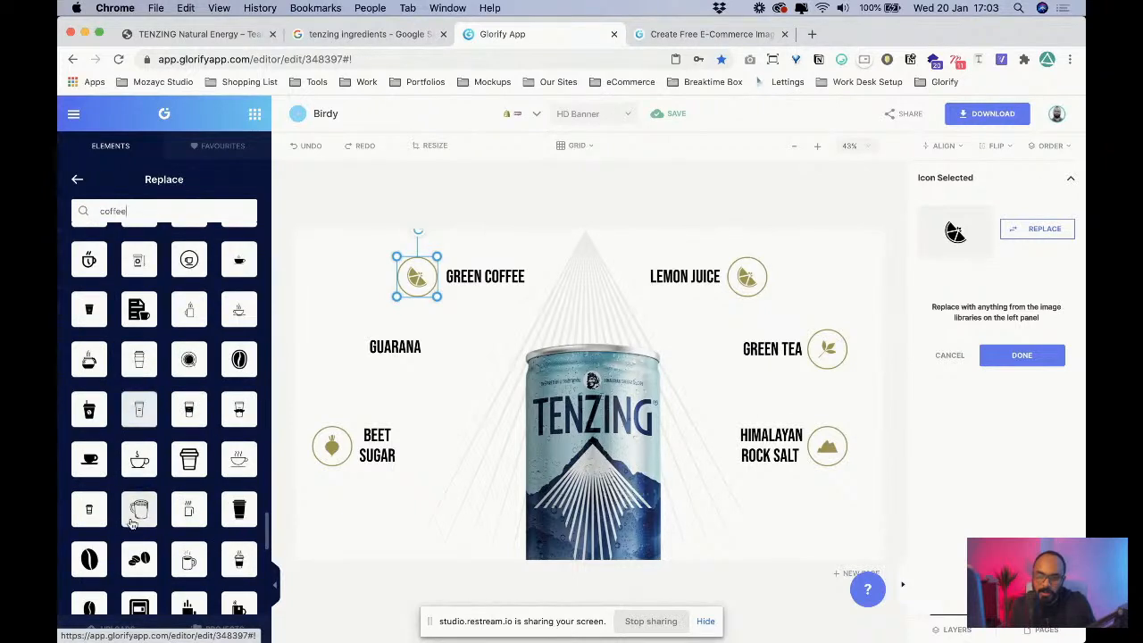
pyautogui.click(138, 559)
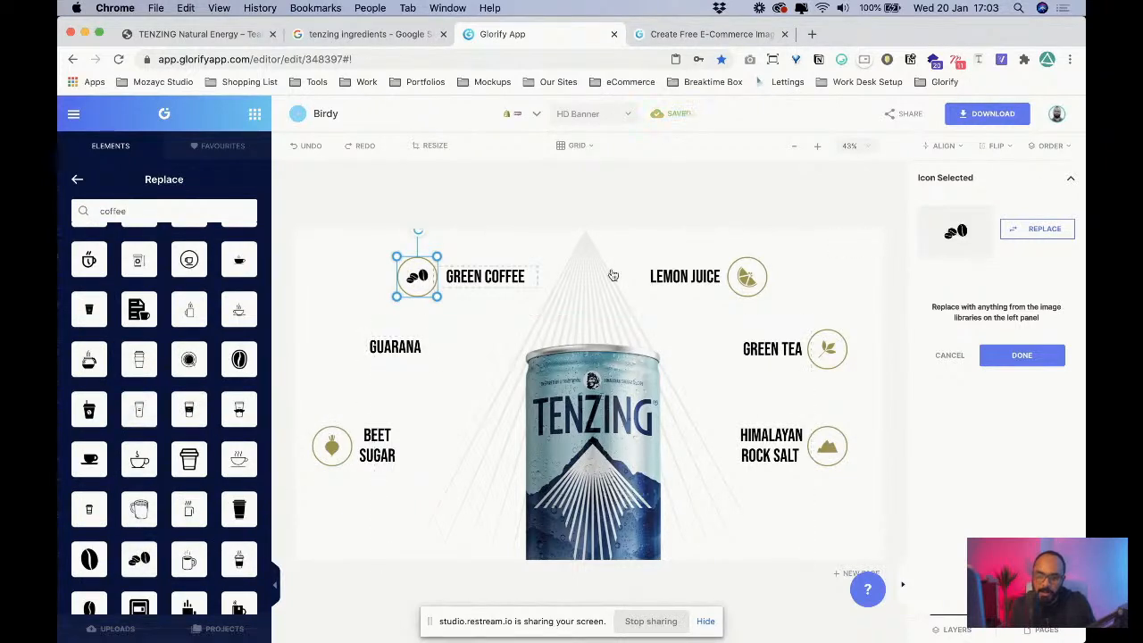
pyautogui.click(1022, 355)
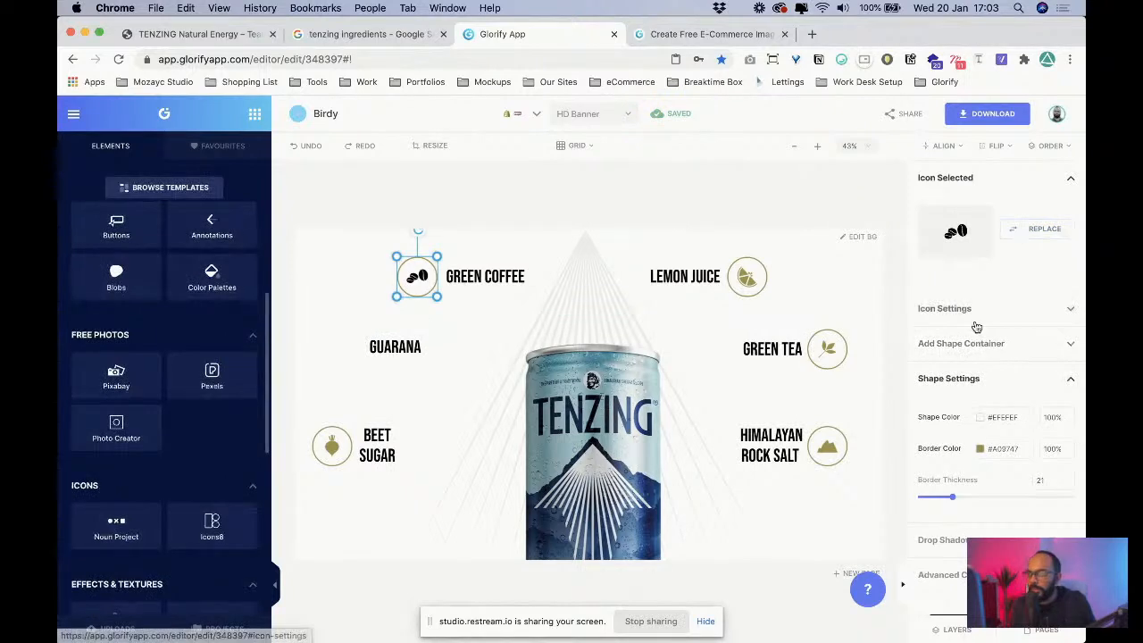
# - Recolour the coffee beans icon beside GREEN COFFEE with the saved gold #A39B4D
pyautogui.click(979, 347)
pyautogui.click(332, 403)
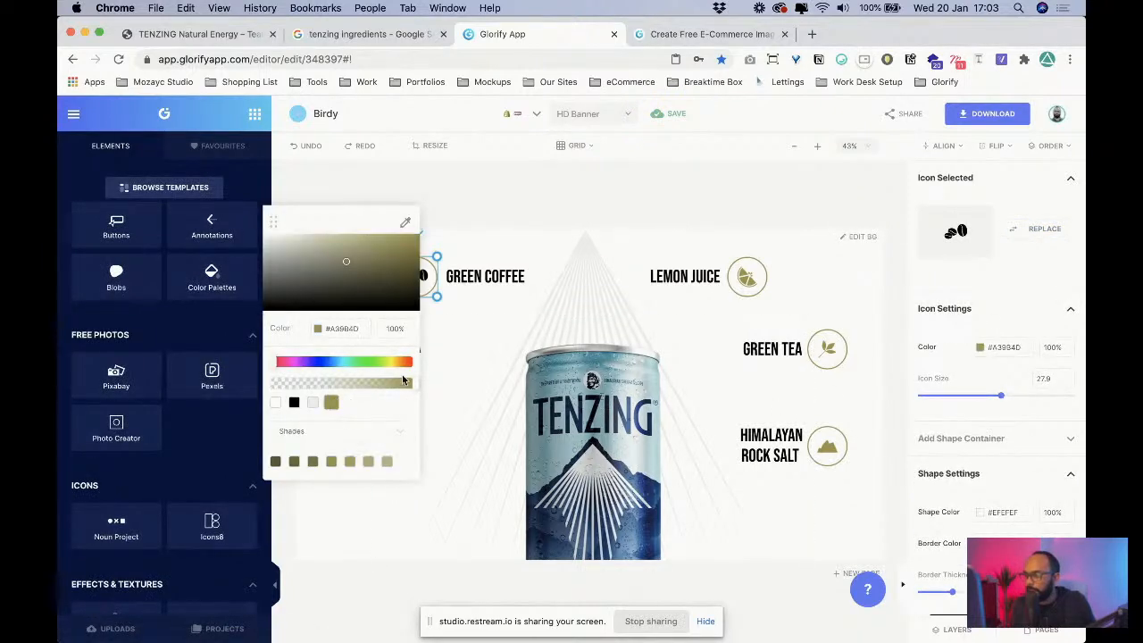
pyautogui.click(432, 353)
# - Duplicate the circled coffee beans icon and place the copy to the left of the GUARANA label
pyautogui.rightClick(416, 283)
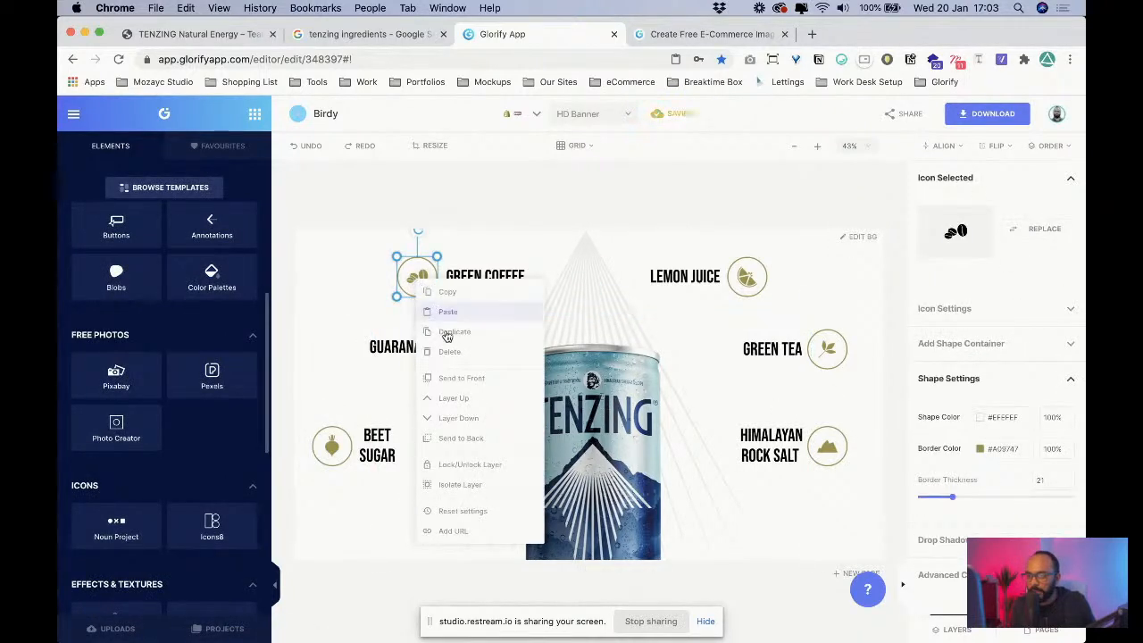
pyautogui.click(438, 312)
pyautogui.moveTo(416, 278); pyautogui.dragTo(350, 349)
# - Search for "berry" and replace the coffee beans icon beside GUARANA with the solid single berry icon
pyautogui.click(1036, 231)
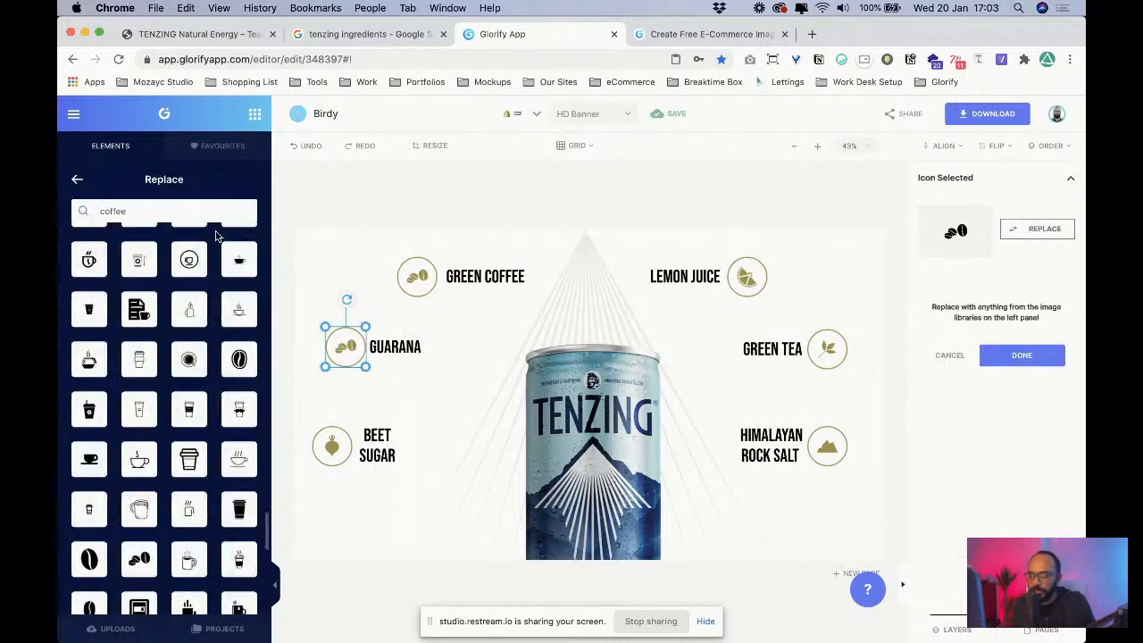
pyautogui.doubleClick(179, 220)
pyautogui.write('berr')
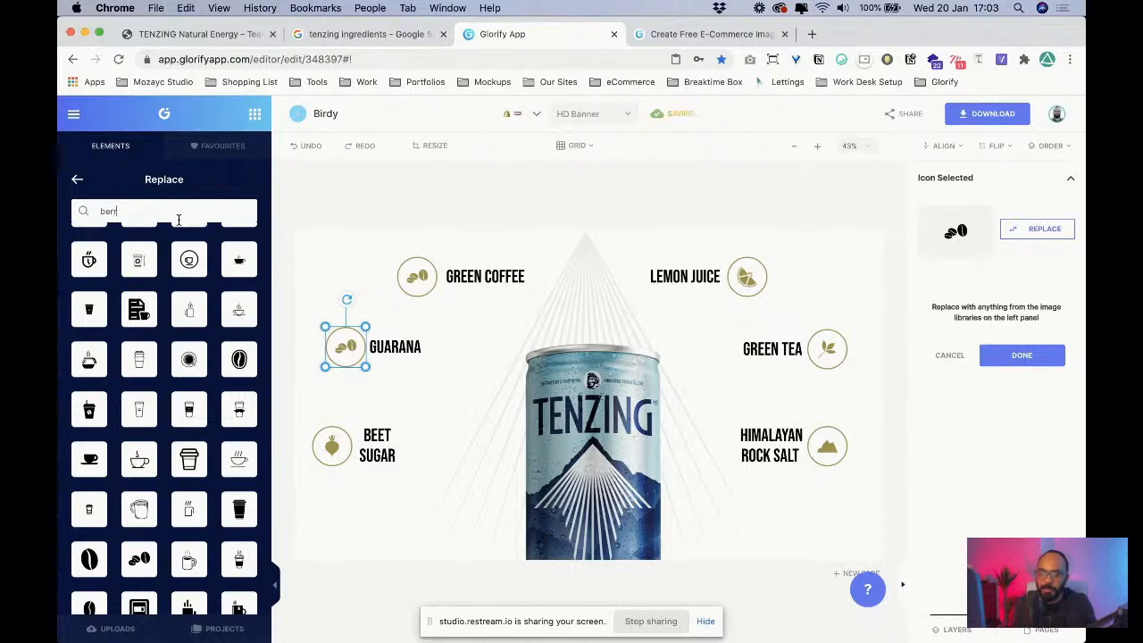
pyautogui.write('y')
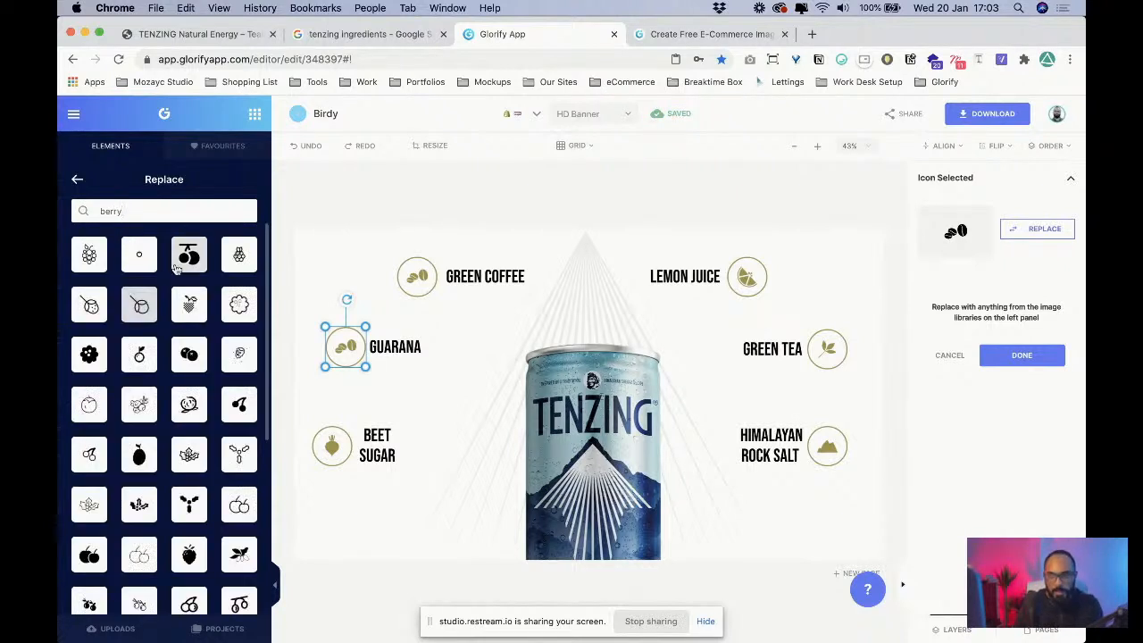
pyautogui.click(139, 456)
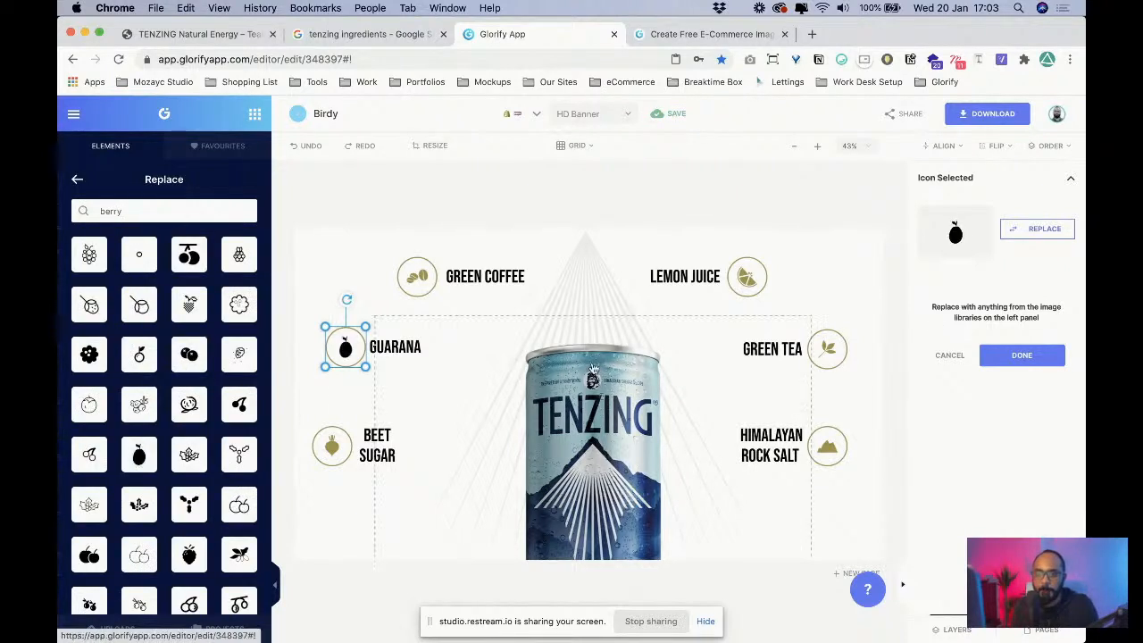
pyautogui.click(1025, 355)
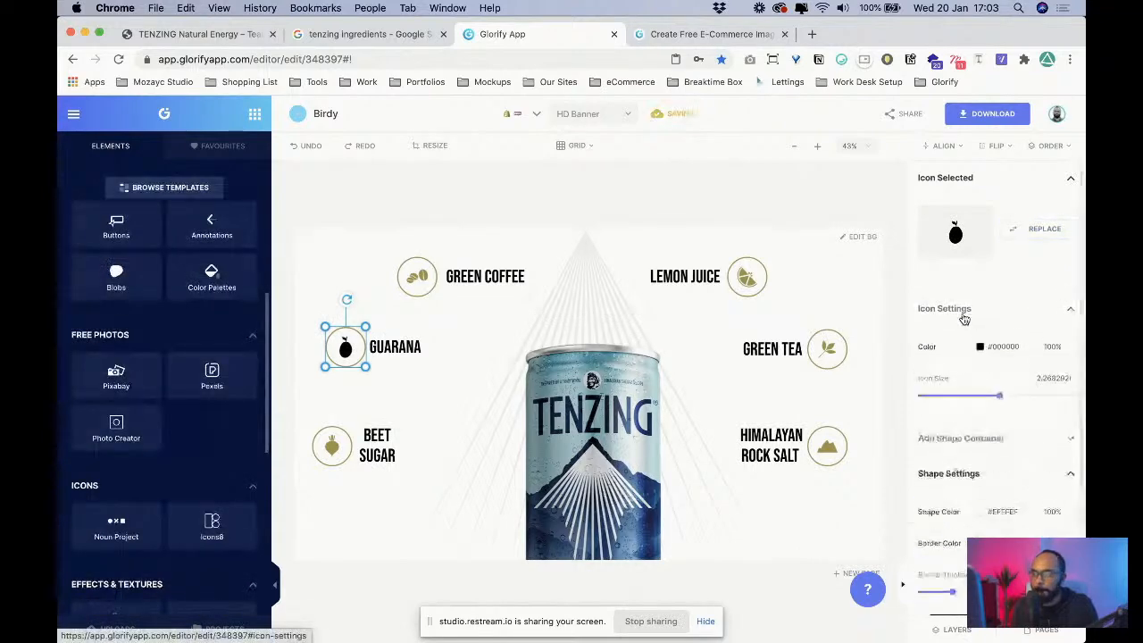
# - Recolour the berry icon beside GUARANA with the saved gold #A39B4D
pyautogui.click(980, 347)
pyautogui.click(331, 407)
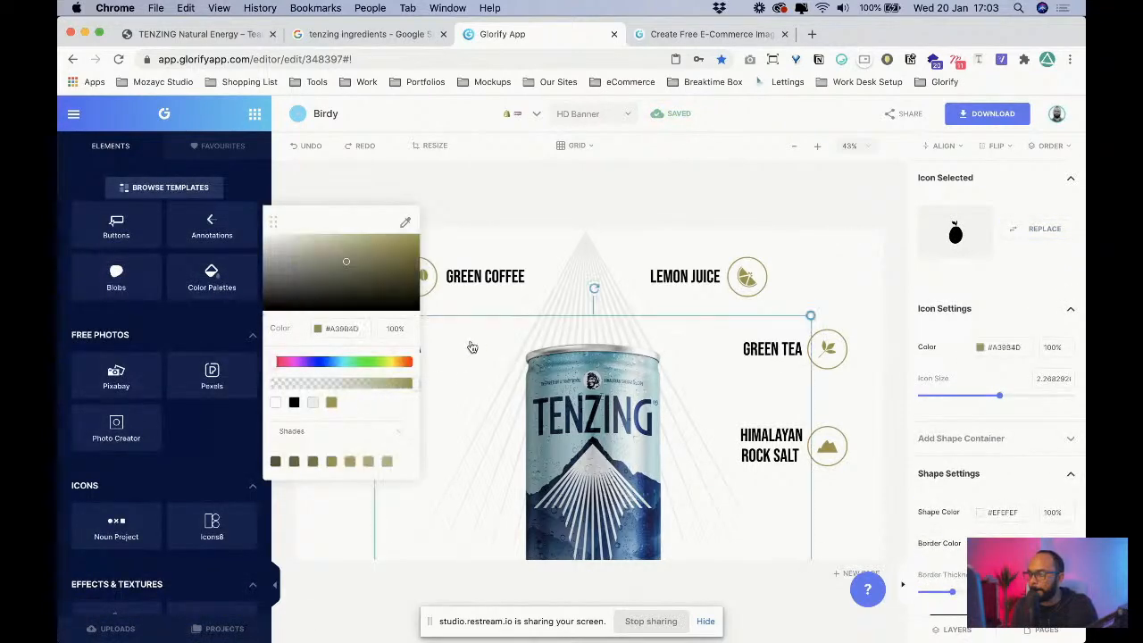
pyautogui.click(472, 345)
# - Move the TENZING can slightly down and to the left, and clear the selection
pyautogui.click(349, 298)
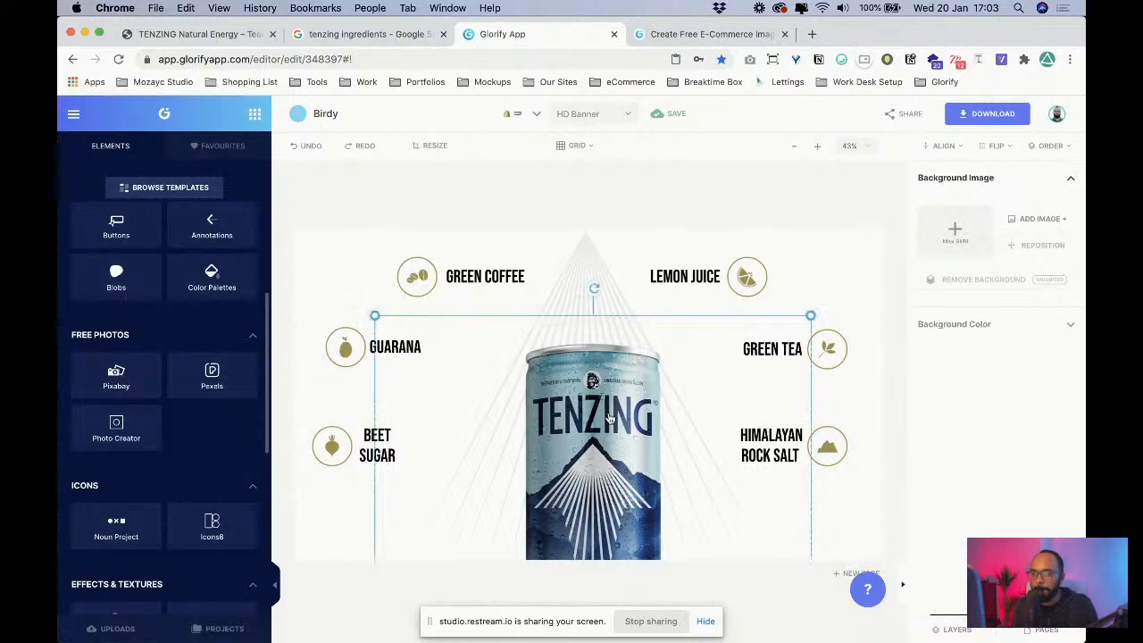
pyautogui.moveTo(610, 417); pyautogui.dragTo(596, 431)
pyautogui.click(336, 279)
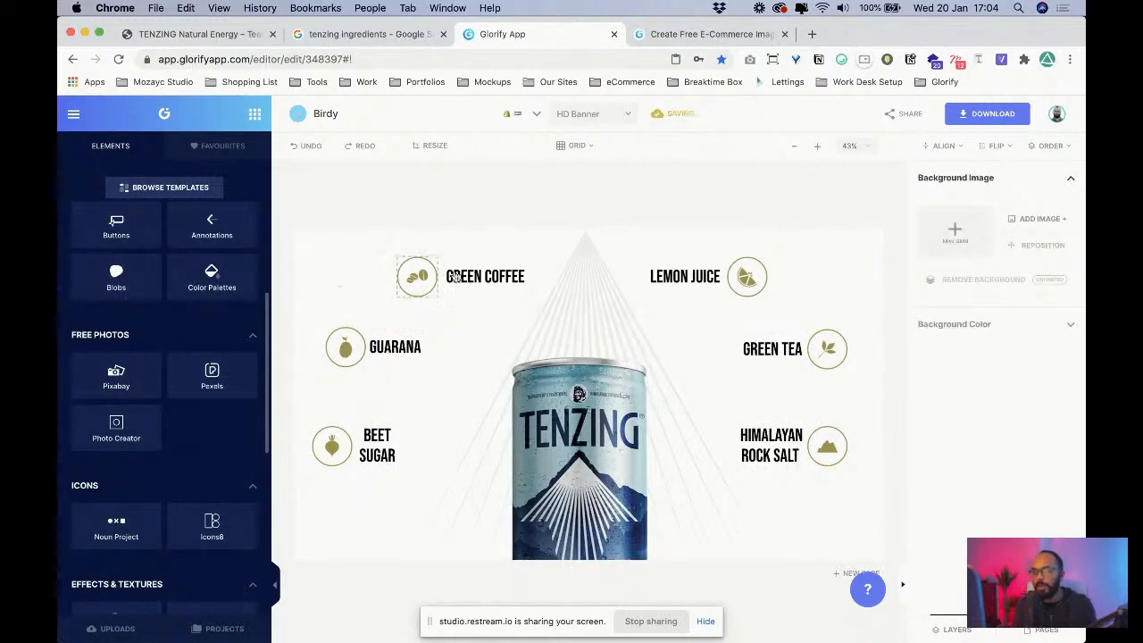
pyautogui.moveTo(368, 258); pyautogui.dragTo(375, 286)
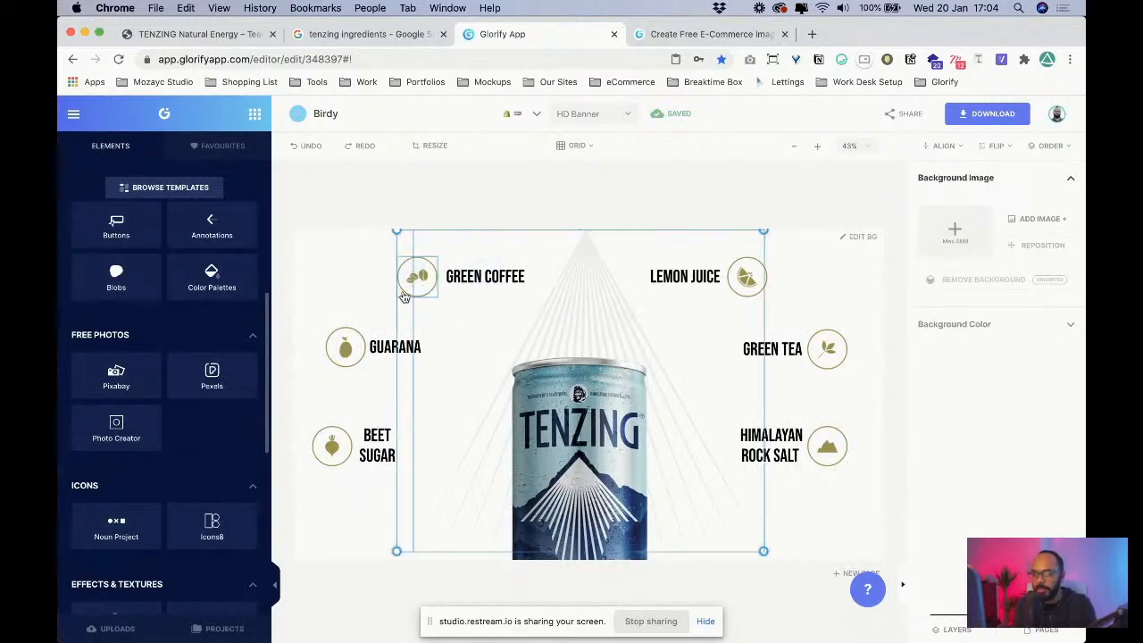
pyautogui.click(372, 273)
pyautogui.click(365, 286)
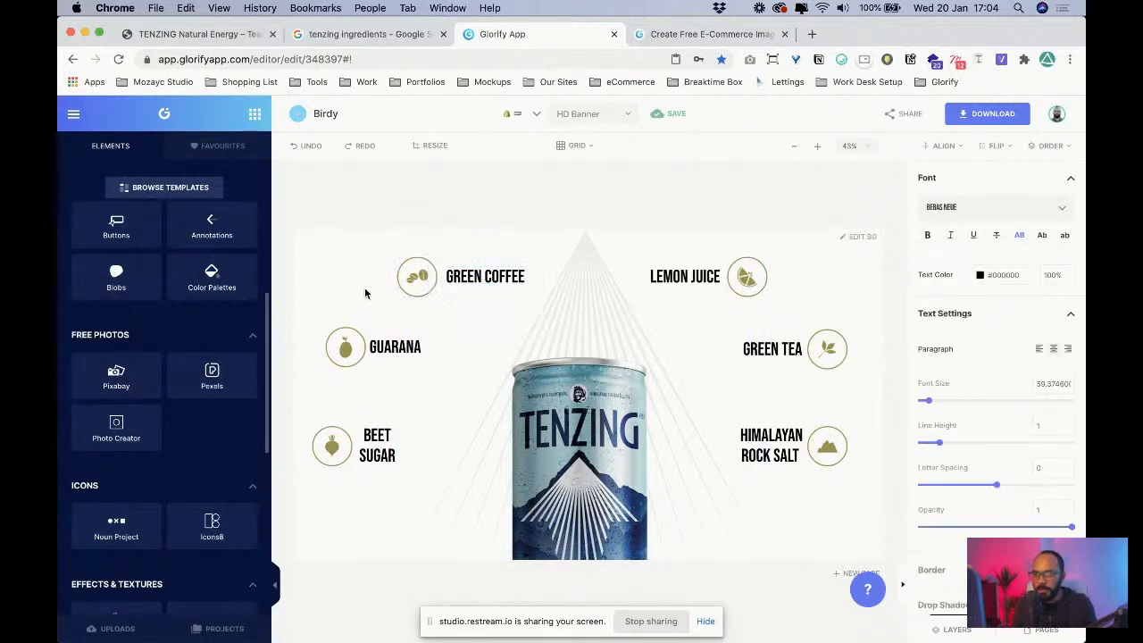
# - Try the LEMON JUICE label to the right of its lemon wedge icon and move it back to the icon's left side
pyautogui.moveTo(681, 282); pyautogui.dragTo(840, 286)
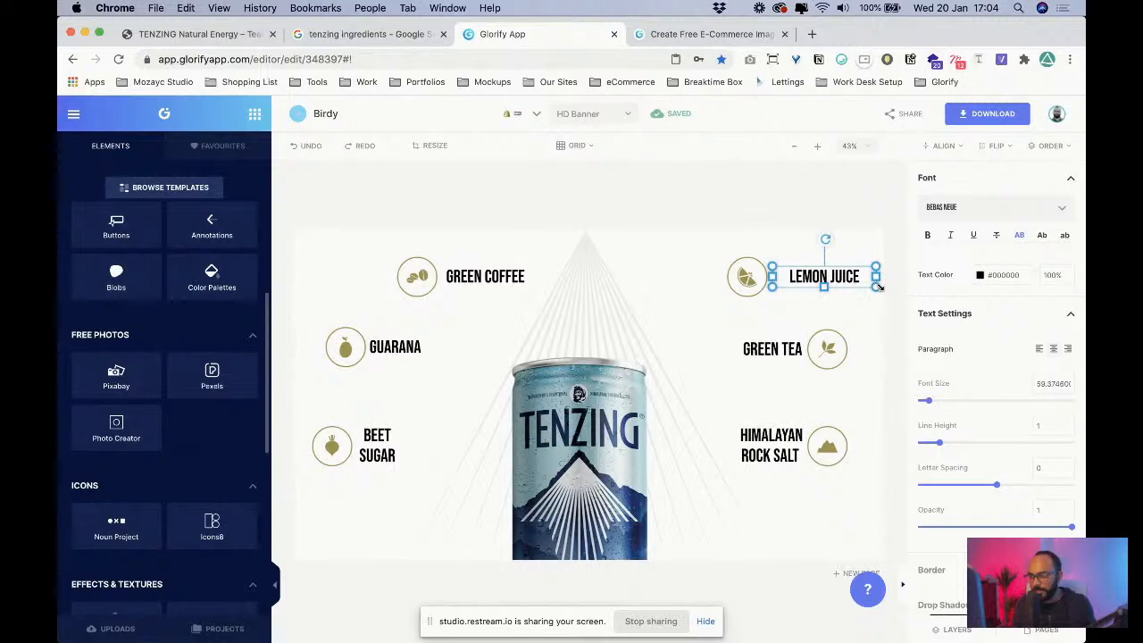
pyautogui.moveTo(811, 287); pyautogui.dragTo(668, 287)
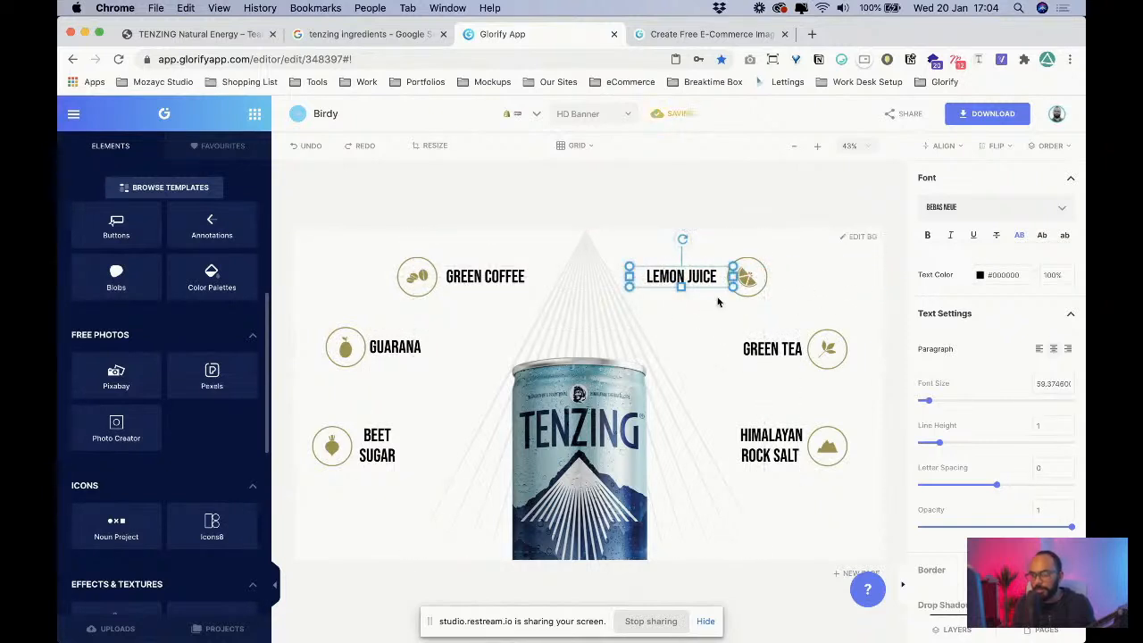
# - Move the GREEN COFFEE label to the left of its coffee beans icon, wrapped onto two lines and right-aligned
pyautogui.moveTo(493, 282); pyautogui.dragTo(355, 299)
pyautogui.click(1068, 349)
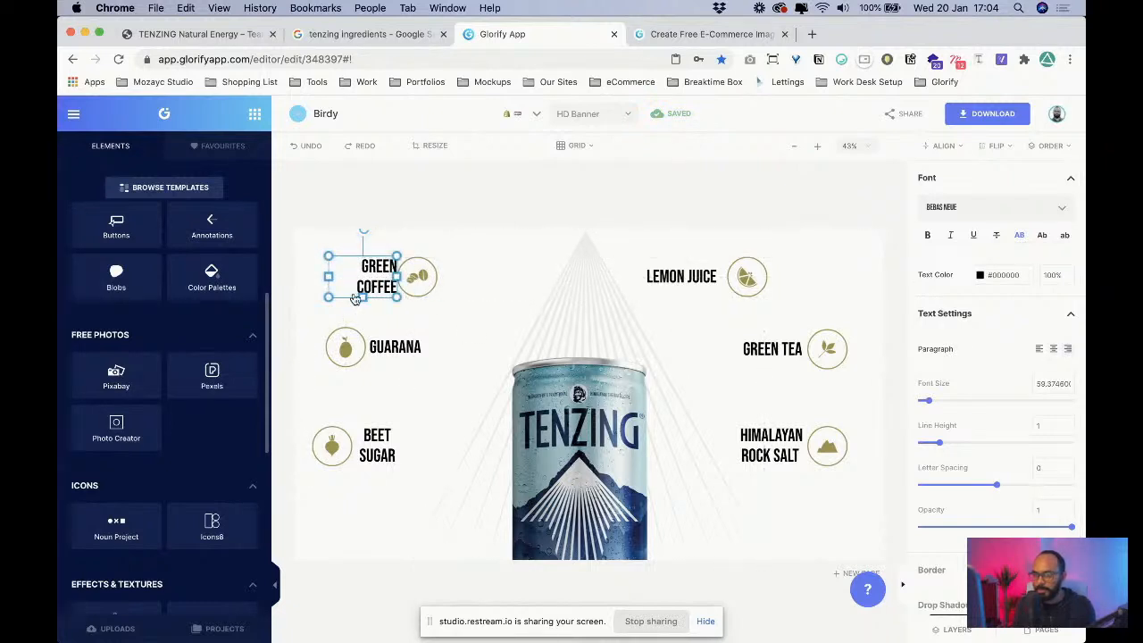
# - Scale down all six ingredient labels together as one multiple selection, keeping their proportions, and clear the selection
pyautogui.keyDown('shift'); pyautogui.click(386, 346); pyautogui.keyUp('shift')
pyautogui.keyDown('shift'); pyautogui.click(373, 444); pyautogui.keyUp('shift')
pyautogui.keyDown('shift'); pyautogui.click(759, 442); pyautogui.keyUp('shift')
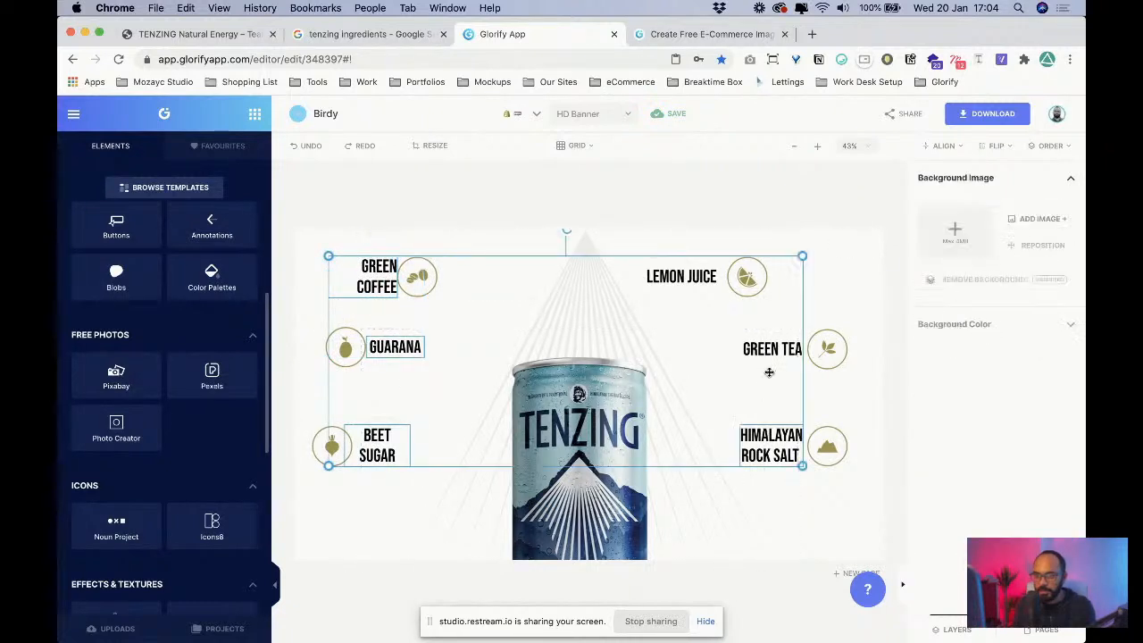
pyautogui.keyDown('shift'); pyautogui.click(750, 350); pyautogui.keyUp('shift')
pyautogui.keyDown('shift'); pyautogui.click(696, 282); pyautogui.keyUp('shift')
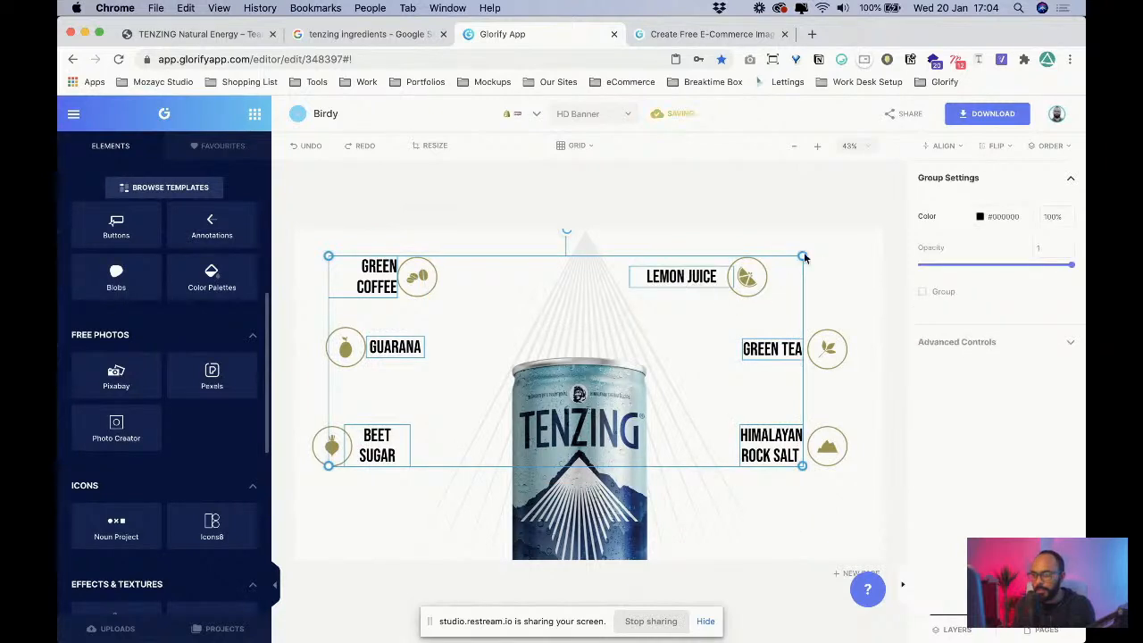
pyautogui.moveTo(802, 257); pyautogui.dragTo(676, 292)
pyautogui.click(727, 304)
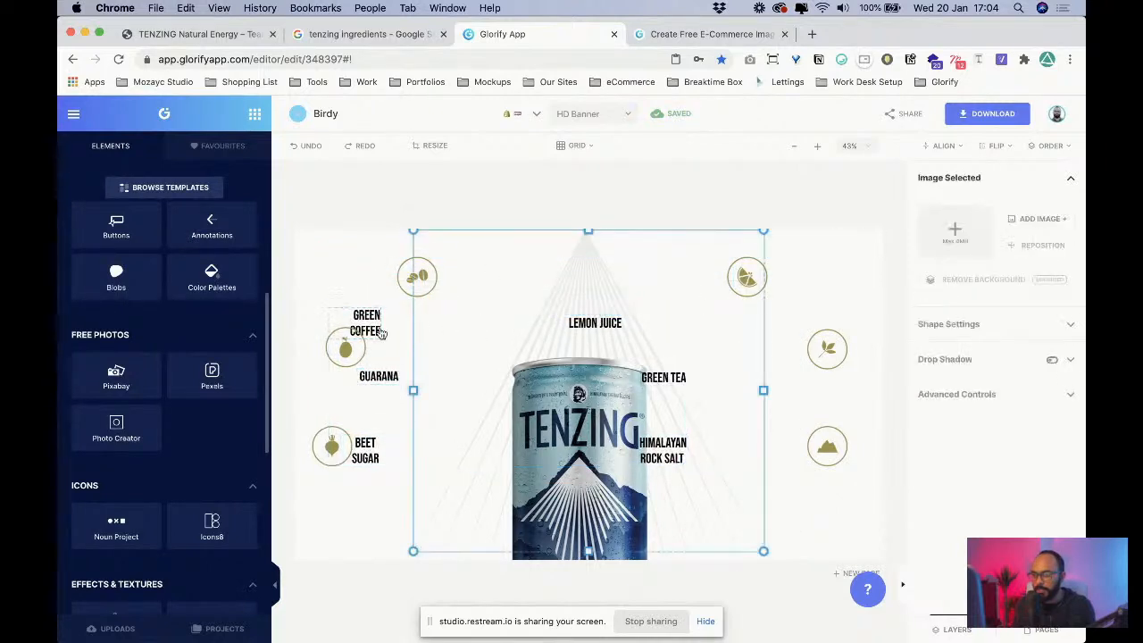
# - Place the GREEN COFFEE label back to the left of its coffee beans icon and move both closer to the can
pyautogui.moveTo(361, 337); pyautogui.dragTo(376, 356)
pyautogui.click(421, 288)
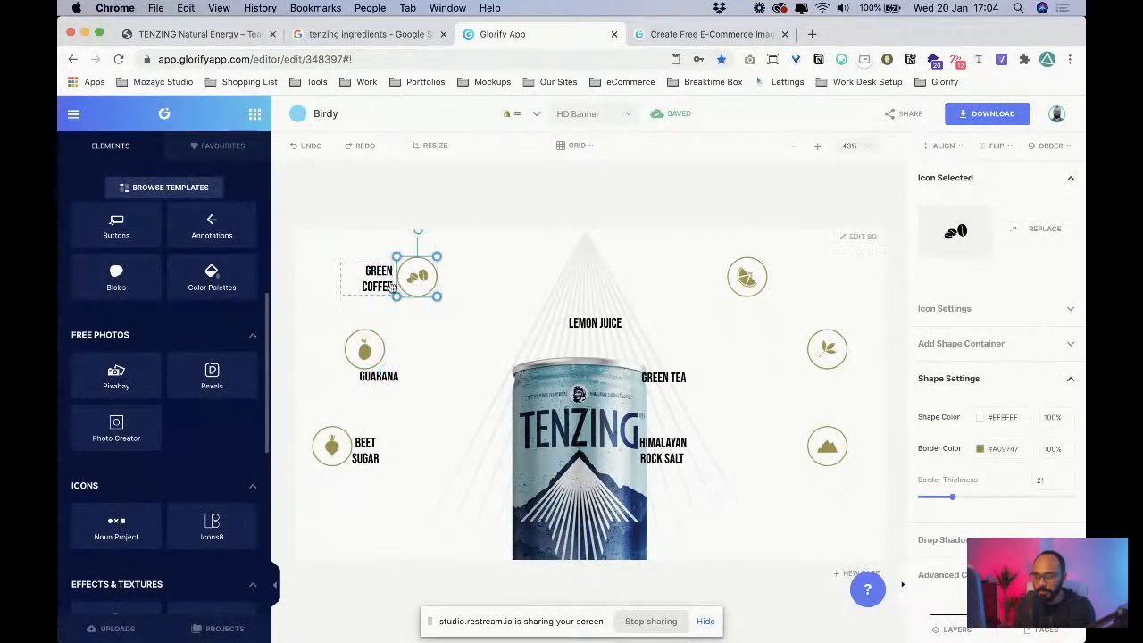
pyautogui.keyDown('shift'); pyautogui.click(393, 286); pyautogui.keyUp('shift')
pyautogui.moveTo(393, 285); pyautogui.dragTo(462, 285)
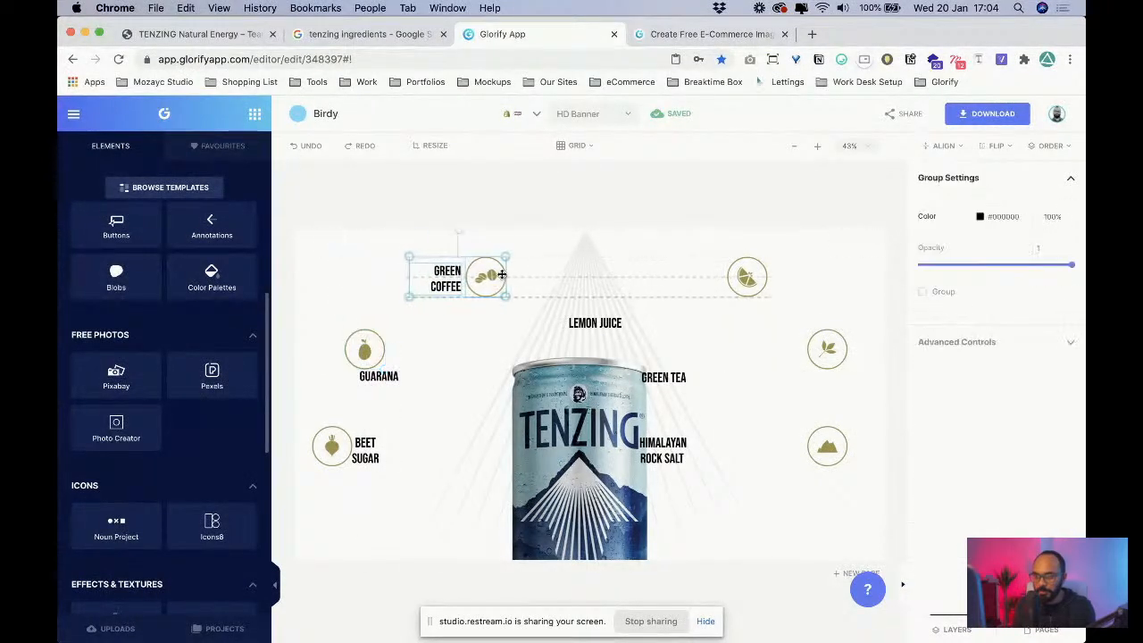
# - Move the guarana berry icon towards the can and place the GUARANA label to its left
pyautogui.moveTo(363, 361); pyautogui.dragTo(418, 355)
pyautogui.click(382, 374)
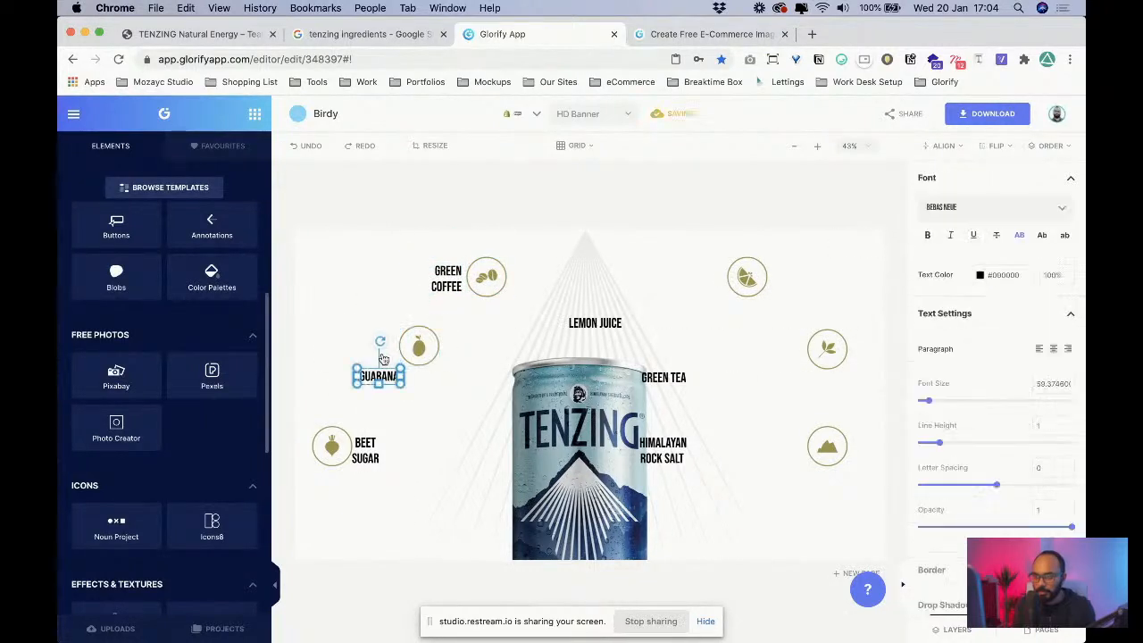
pyautogui.moveTo(362, 379); pyautogui.dragTo(357, 349)
pyautogui.click(343, 424)
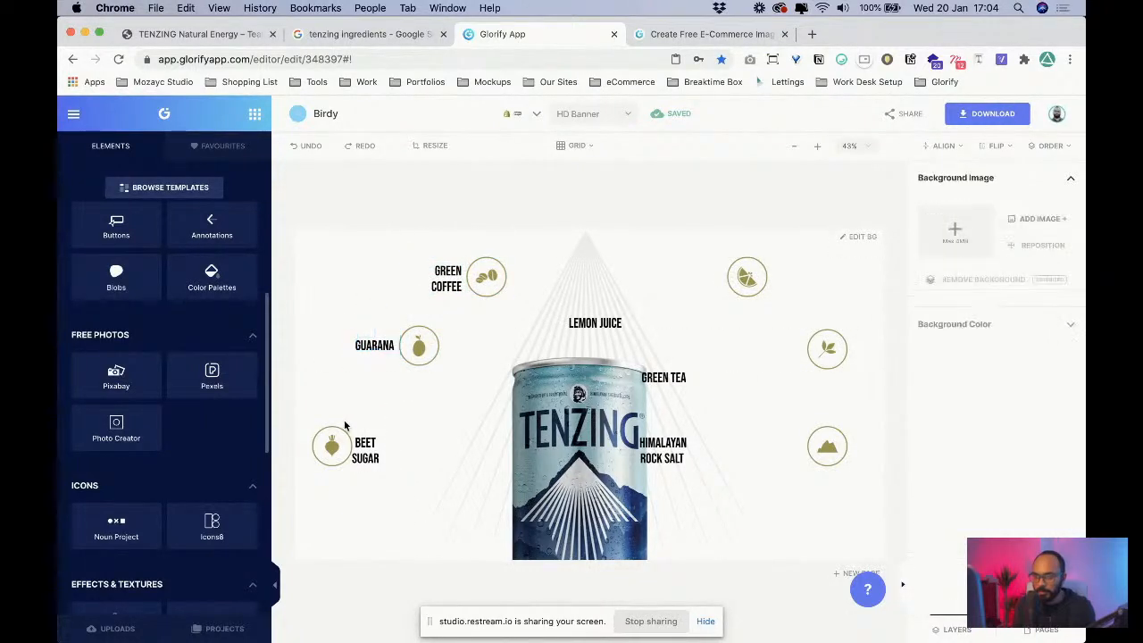
# - Move the beet icon to the right of the BEET SUGAR label and right-align the label's text
pyautogui.click(330, 439)
pyautogui.moveTo(330, 439); pyautogui.dragTo(390, 446)
pyautogui.click(1067, 351)
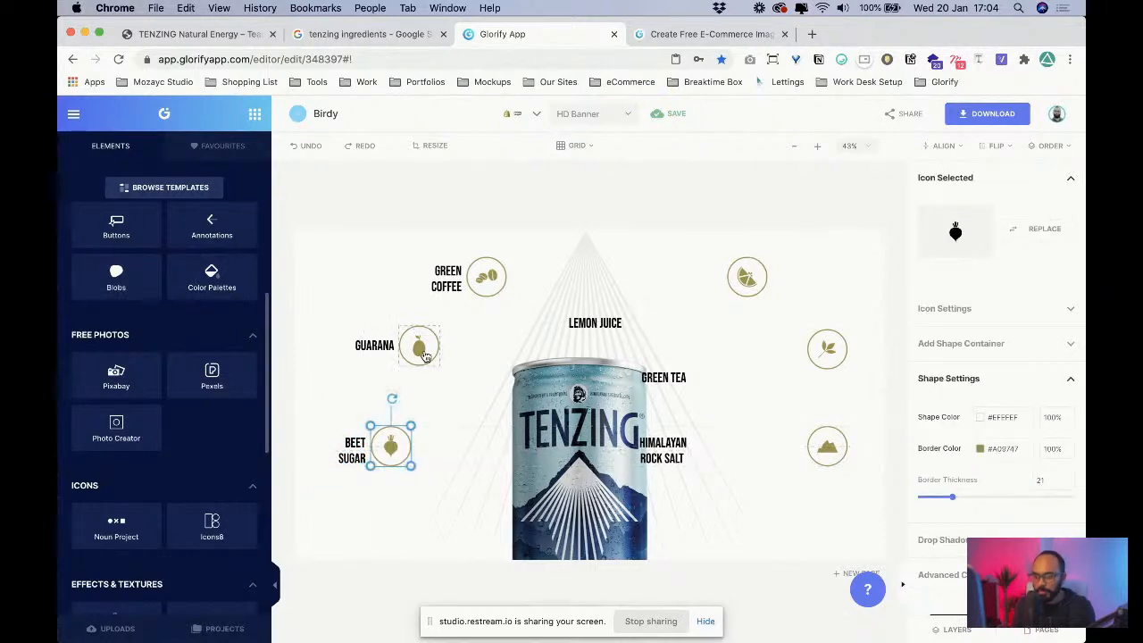
# - Move the GUARANA label and its icon slightly down, midway between the GREEN COFFEE and BEET SUGAR rows
pyautogui.moveTo(426, 357)
pyautogui.mouseDown()
pyautogui.moveTo(416, 363)
pyautogui.moveTo(431, 366)
pyautogui.moveTo(389, 362)
pyautogui.moveTo(429, 365)
pyautogui.mouseUp()
pyautogui.keyDown('shift'); pyautogui.click(382, 351); pyautogui.keyUp('shift')
pyautogui.click(350, 399)
pyautogui.keyDown('shift'); pyautogui.click(424, 365); pyautogui.keyUp('shift')
pyautogui.click(467, 349)
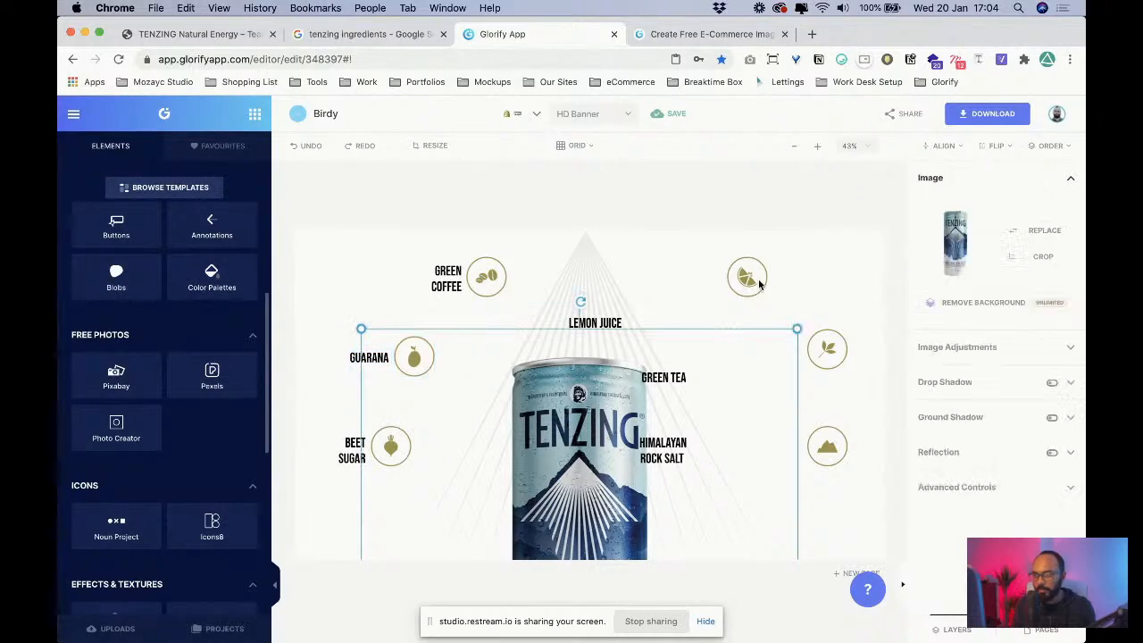
# - Move the lemon icon closer to the can and place the LEMON JUICE label to its right on two left-aligned lines
pyautogui.moveTo(759, 284); pyautogui.dragTo(676, 275)
pyautogui.click(612, 323)
pyautogui.moveTo(611, 323); pyautogui.dragTo(724, 283)
pyautogui.click(1037, 350)
# - Move the leaf and mountain icons closer to the can and place GREEN TEA, on two lines, and HIMALAYAN ROCK SALT to their right
pyautogui.moveTo(825, 347); pyautogui.dragTo(734, 356)
pyautogui.moveTo(662, 378); pyautogui.dragTo(777, 365)
pyautogui.moveTo(820, 444); pyautogui.dragTo(770, 442)
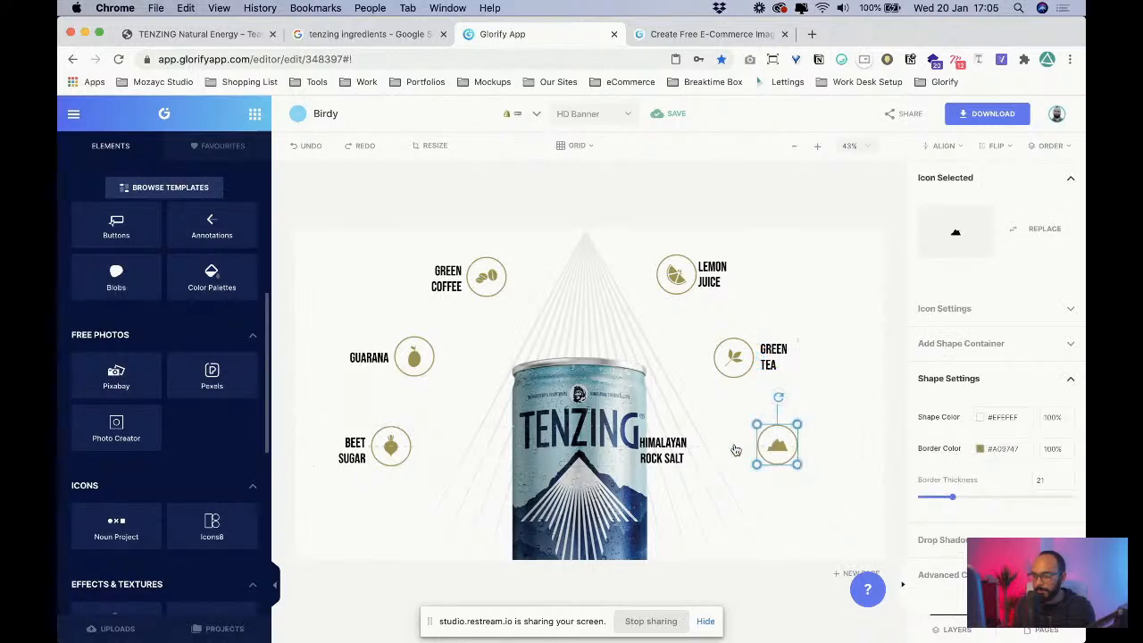
pyautogui.moveTo(643, 451); pyautogui.dragTo(812, 443)
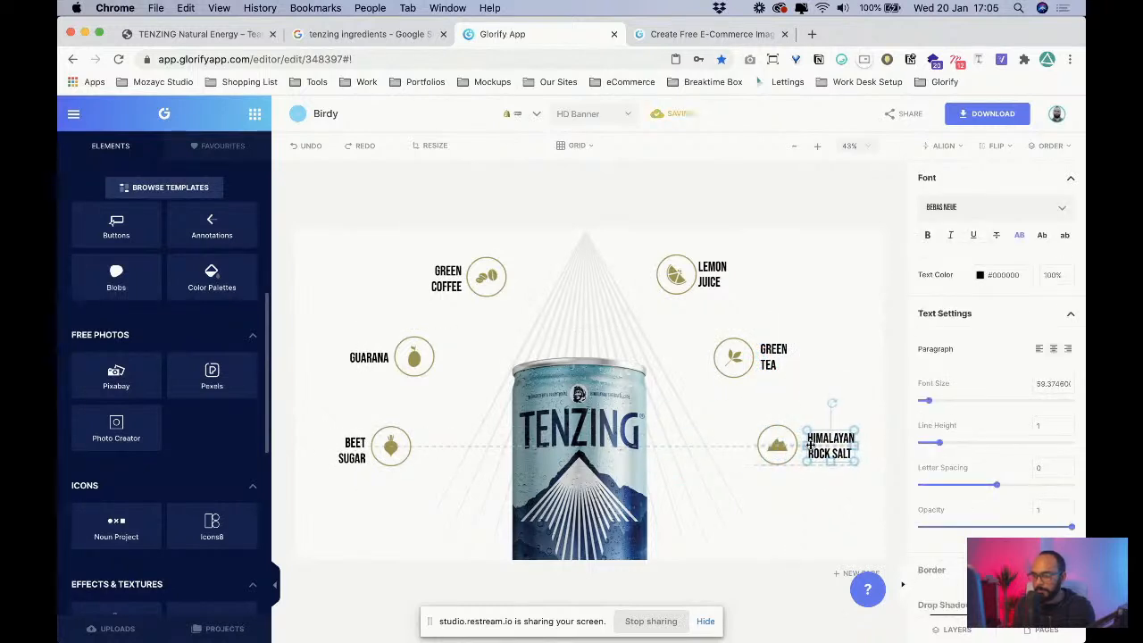
pyautogui.click(794, 468)
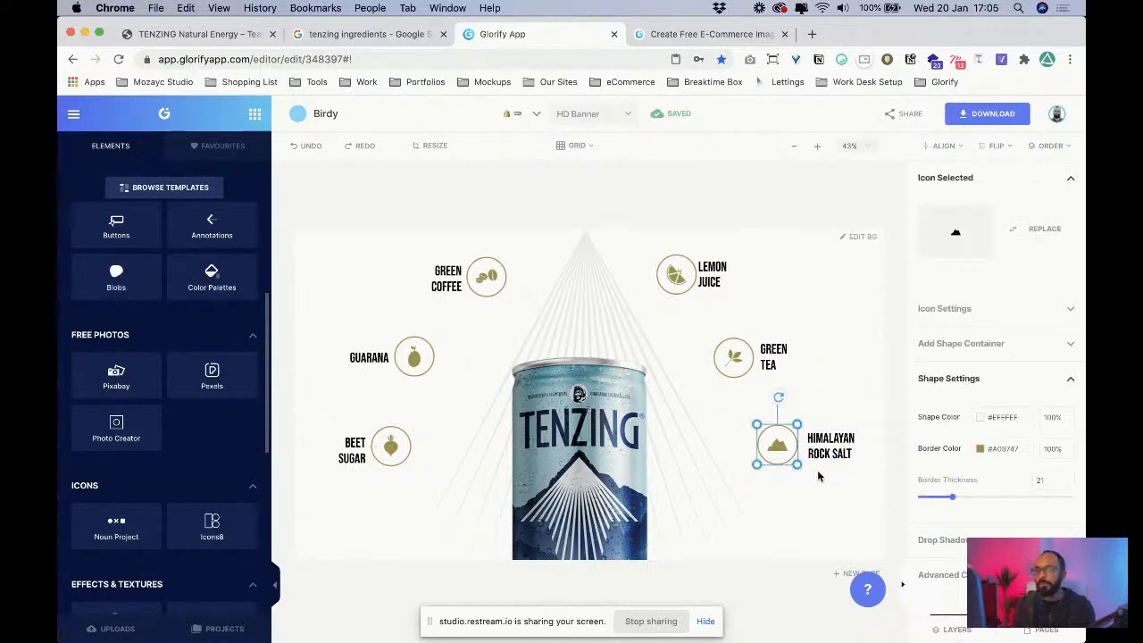
pyautogui.click(818, 476)
# - Move the guarana icon and its GUARANA label closer to the can, level with the GREEN TEA row
pyautogui.moveTo(419, 356); pyautogui.dragTo(442, 355)
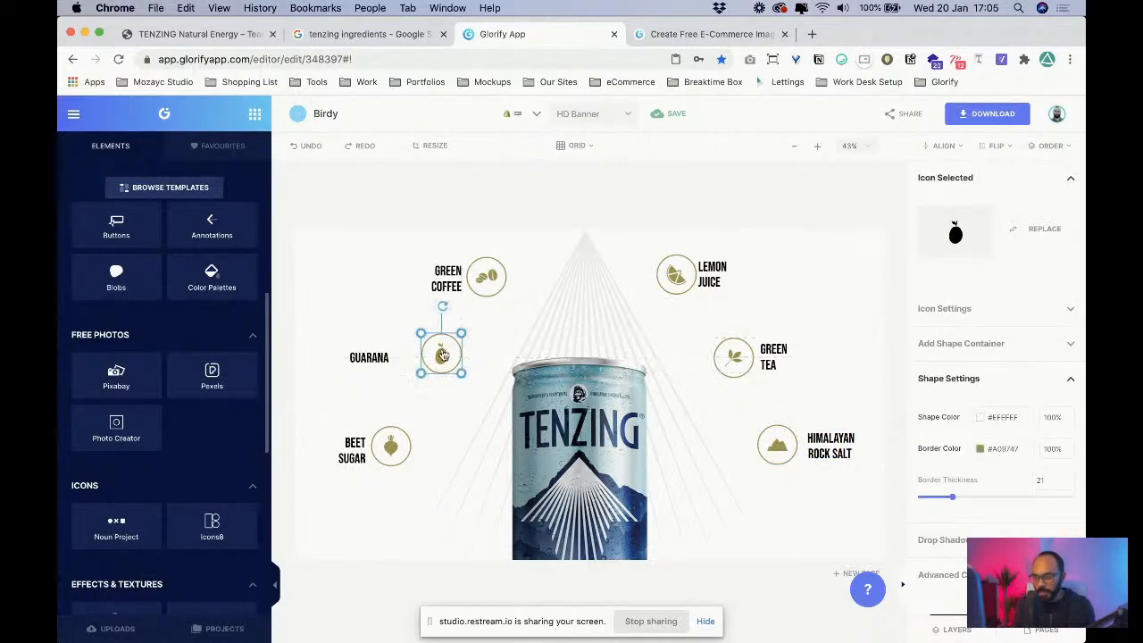
pyautogui.moveTo(373, 370); pyautogui.dragTo(449, 353)
pyautogui.click(790, 300)
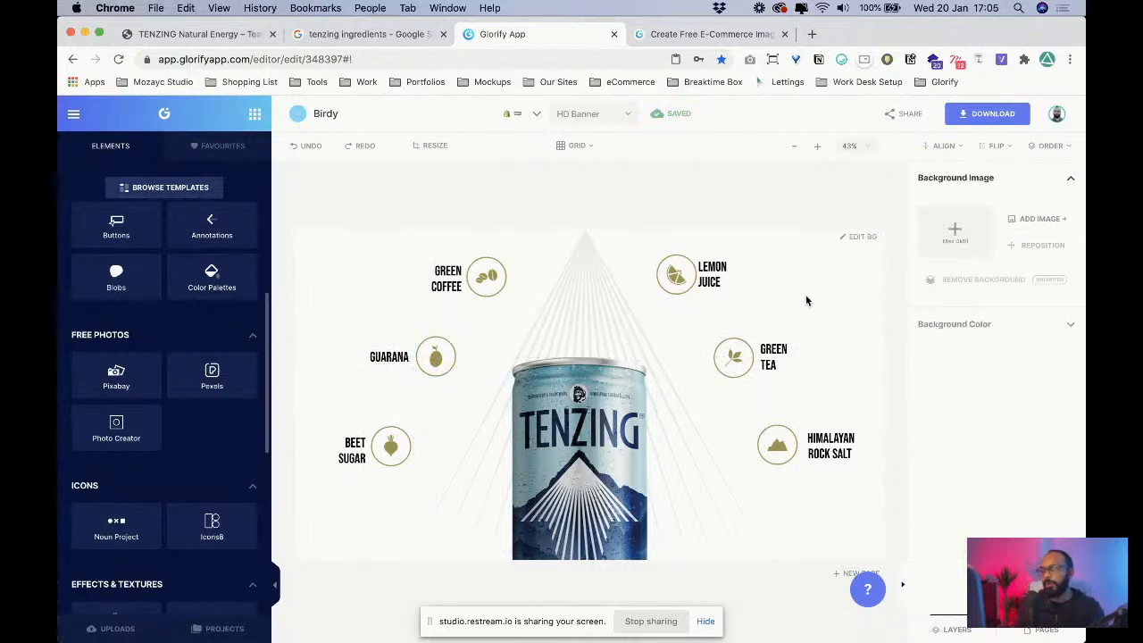
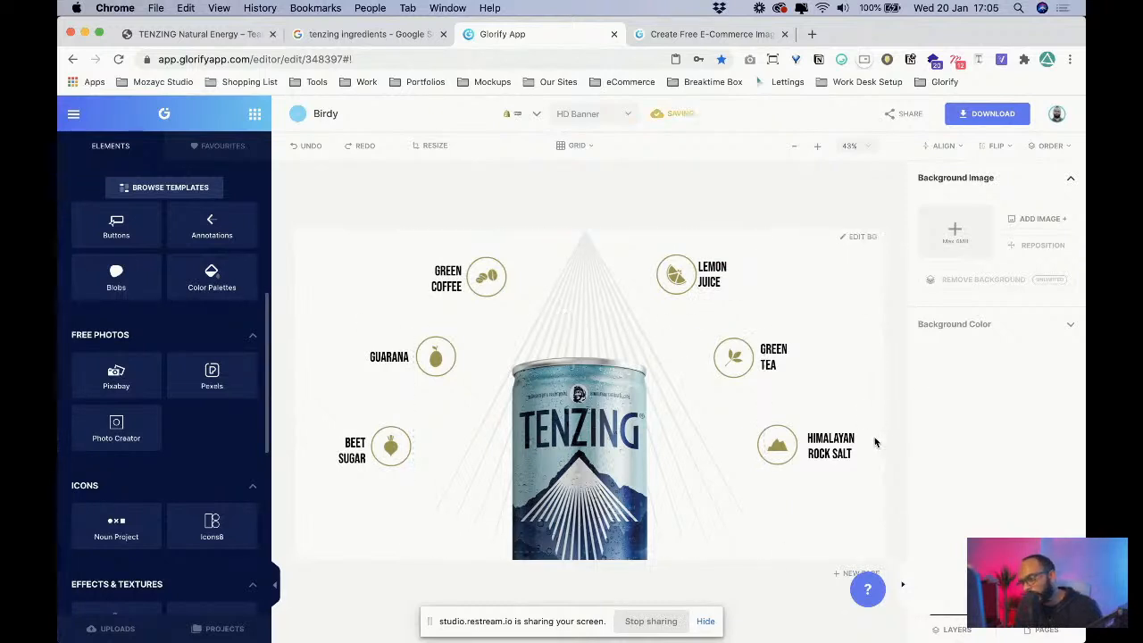
# - Adjust the TENZING can image to brightness 0.11, contrast 0.09 and saturation 0.52
pyautogui.click(572, 471)
pyautogui.click(960, 349)
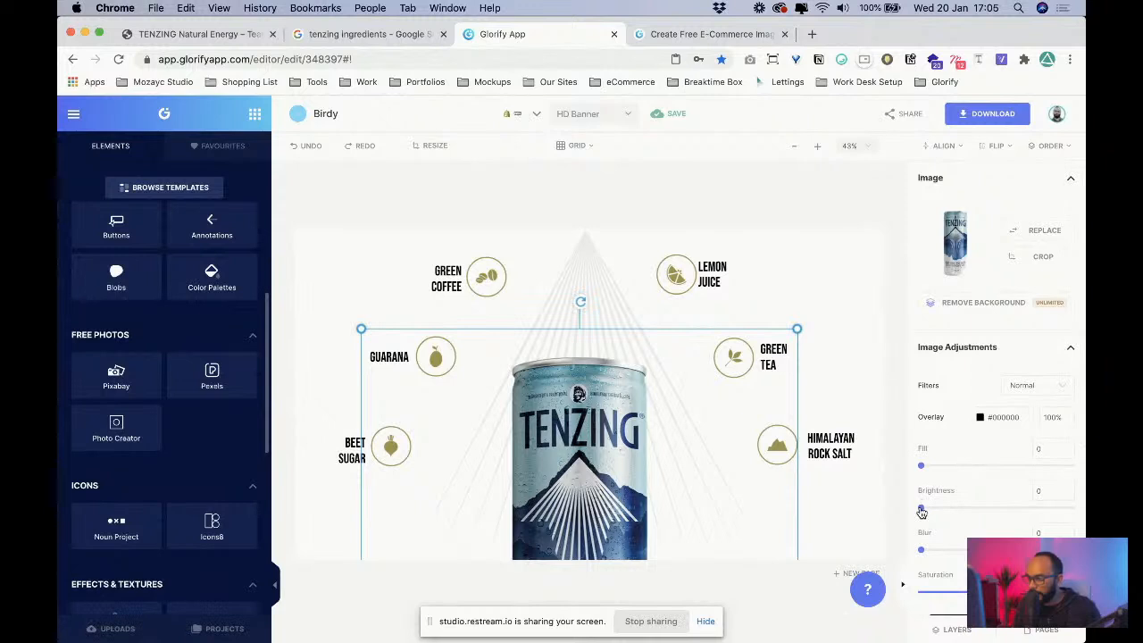
pyautogui.moveTo(921, 512); pyautogui.dragTo(934, 534)
pyautogui.scroll(-3, 978, 536)
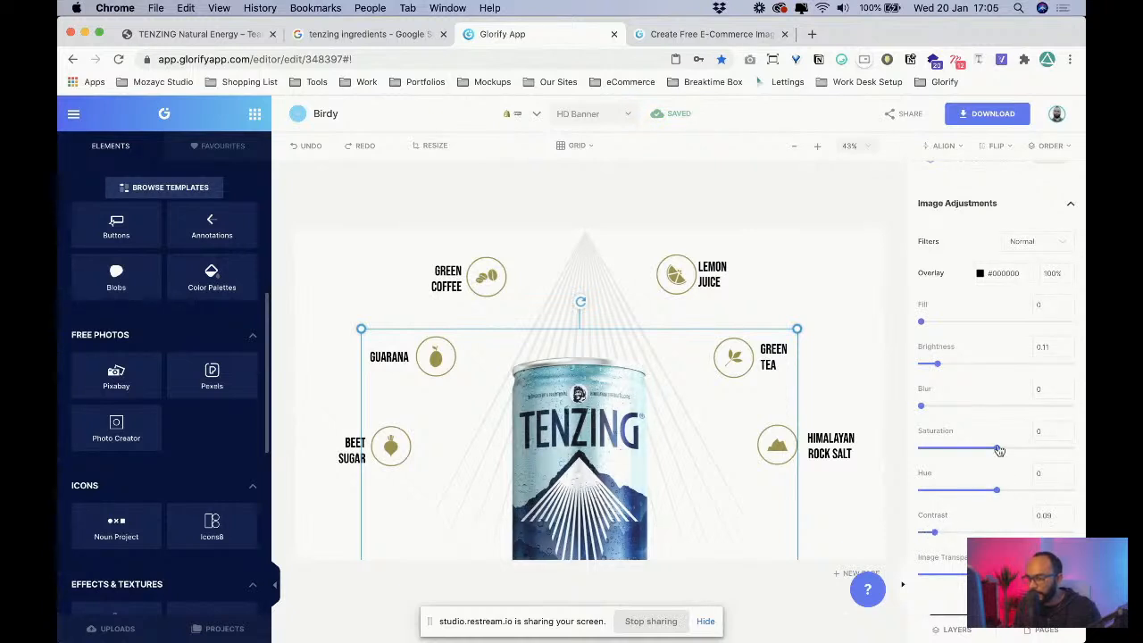
pyautogui.moveTo(1000, 452); pyautogui.dragTo(1035, 453)
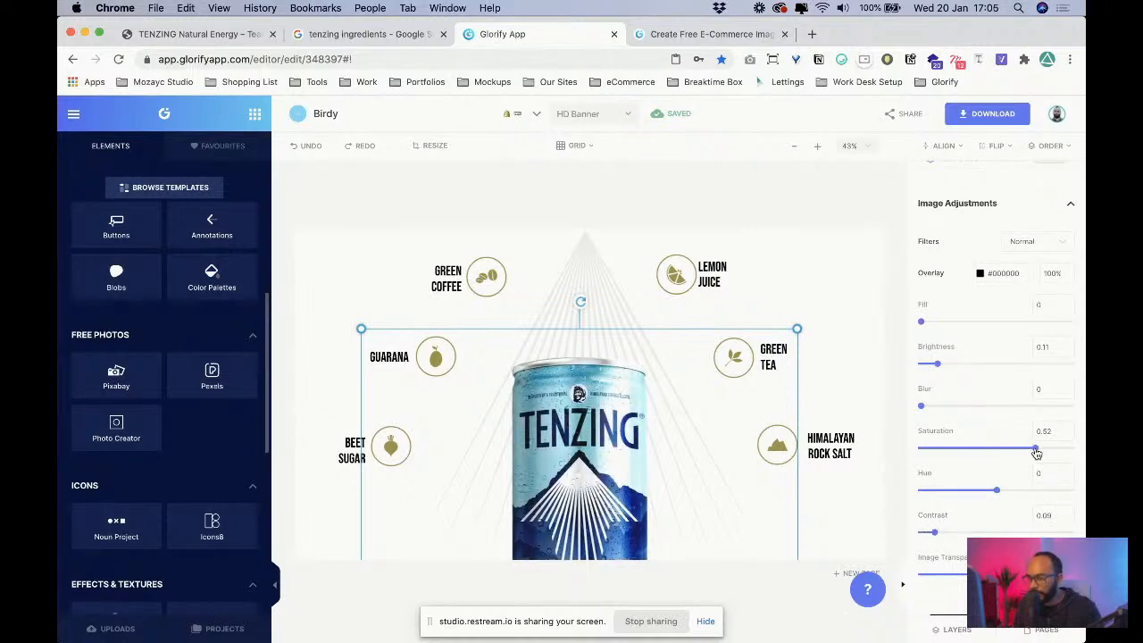
pyautogui.click(853, 363)
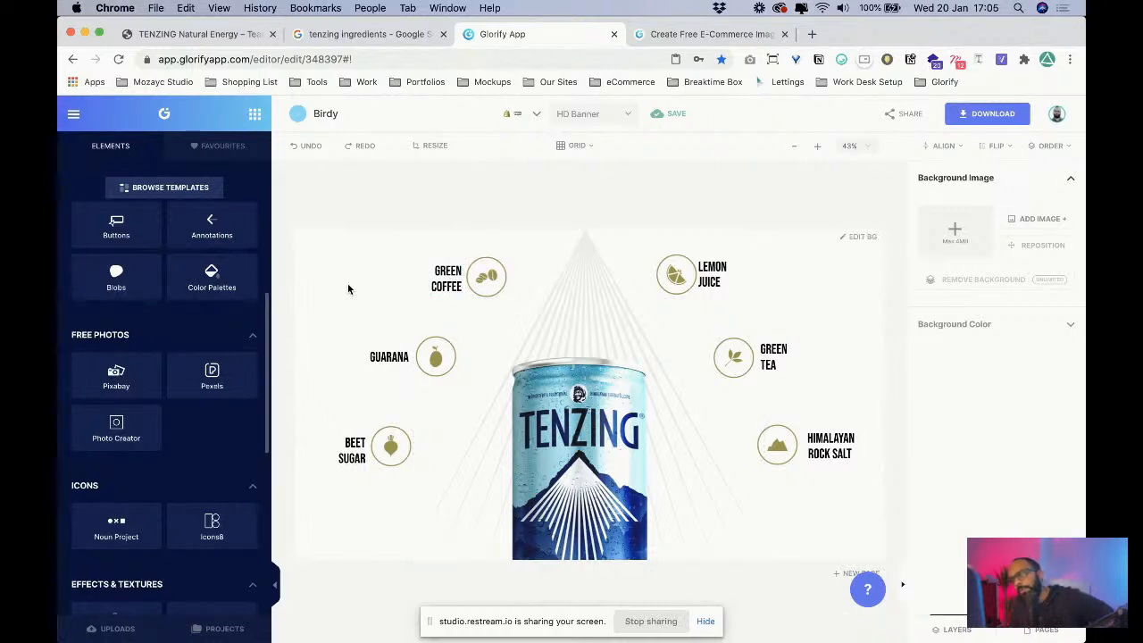
# - Review the banner pages, browse the TENZING image results for colour inspiration, preview the ENERGY FOR EVERY EVEREST image, and return to the Glorify editor
pyautogui.click(1050, 631)
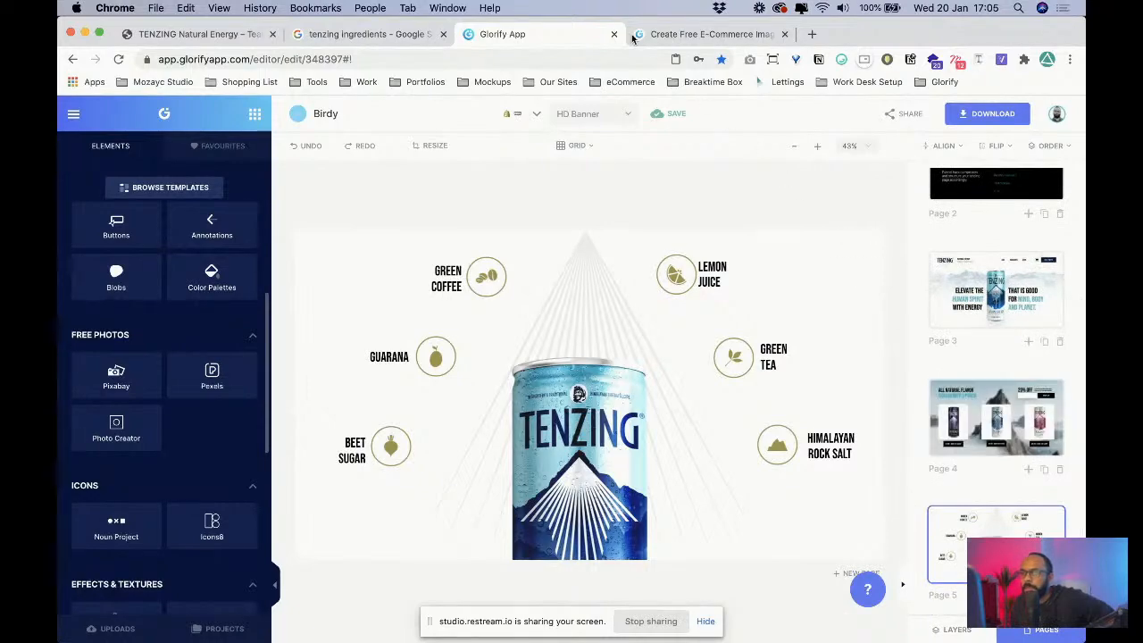
pyautogui.click(317, 38)
pyautogui.scroll(-5, 540, 355)
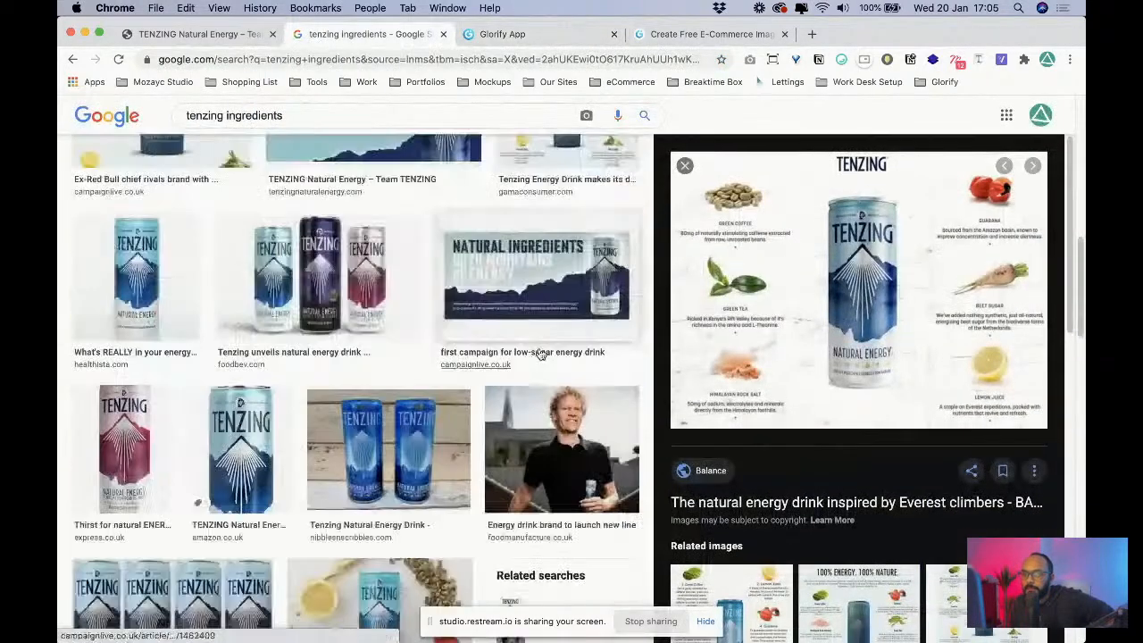
pyautogui.scroll(-5, 540, 355)
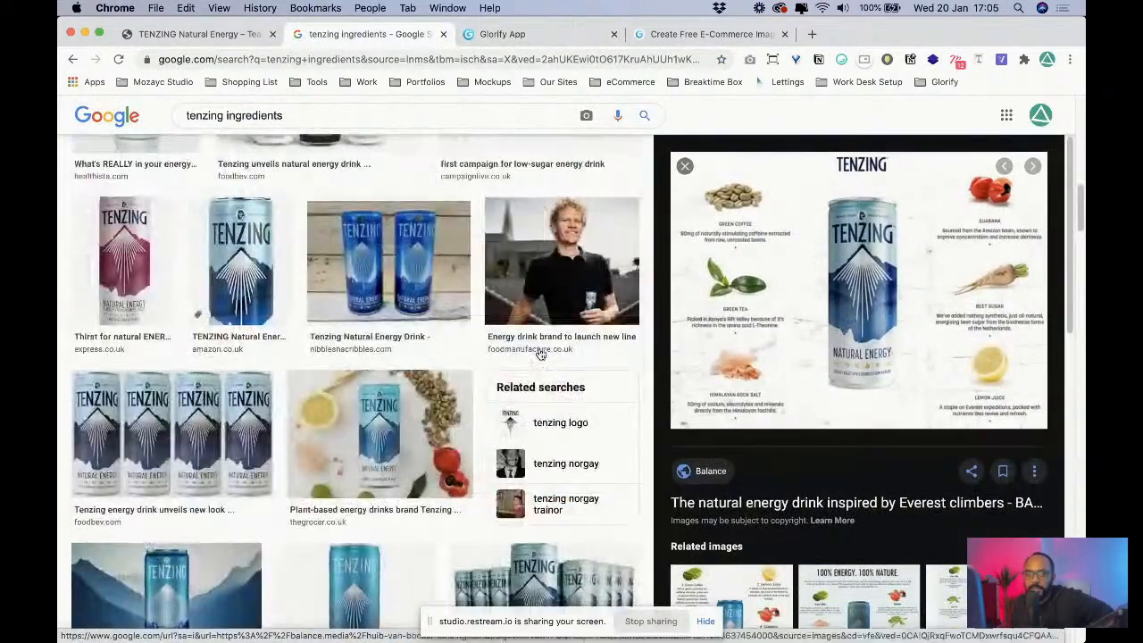
pyautogui.scroll(-10, 541, 353)
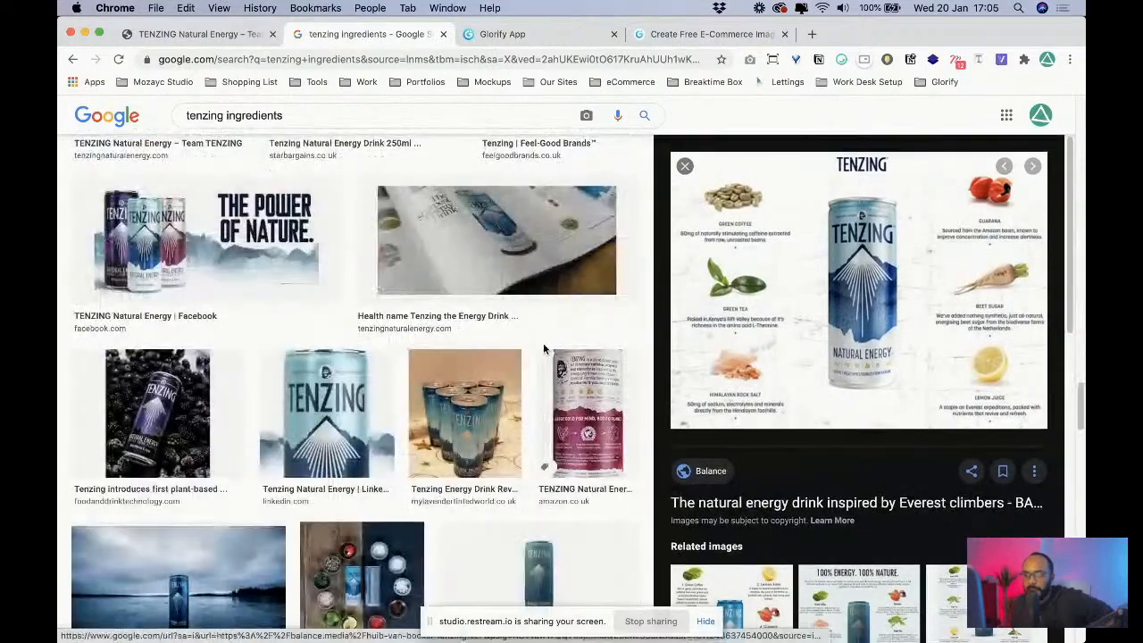
pyautogui.scroll(-3, 543, 349)
pyautogui.click(183, 384)
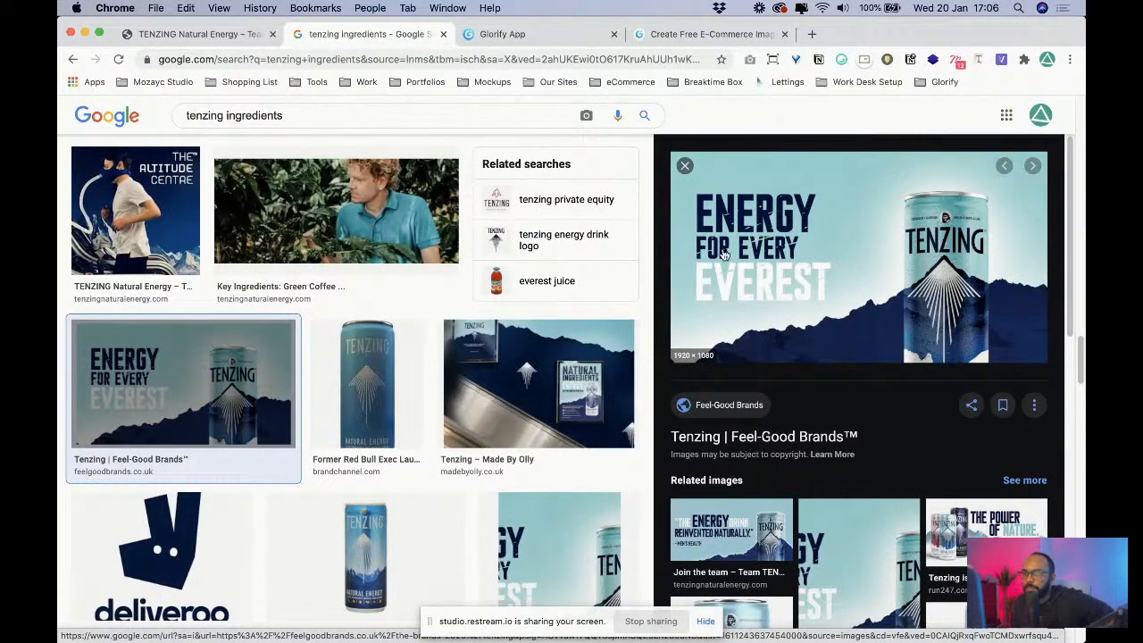
pyautogui.click(511, 34)
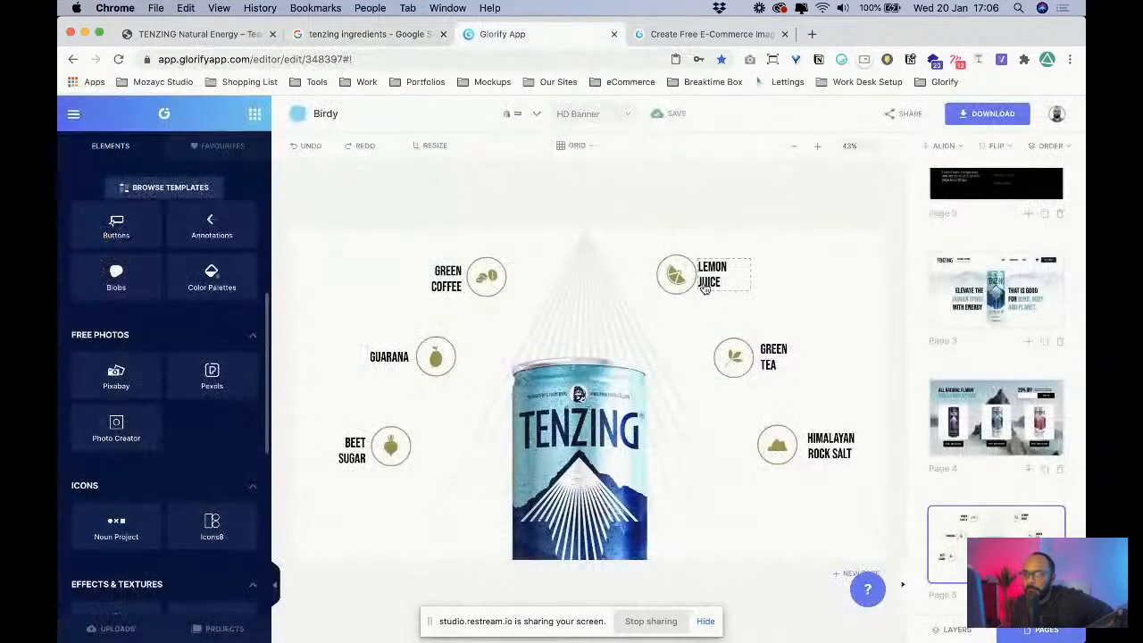
# - Set the banner's background colour to the light blue #90D0D7 sampled from the can
pyautogui.click(859, 236)
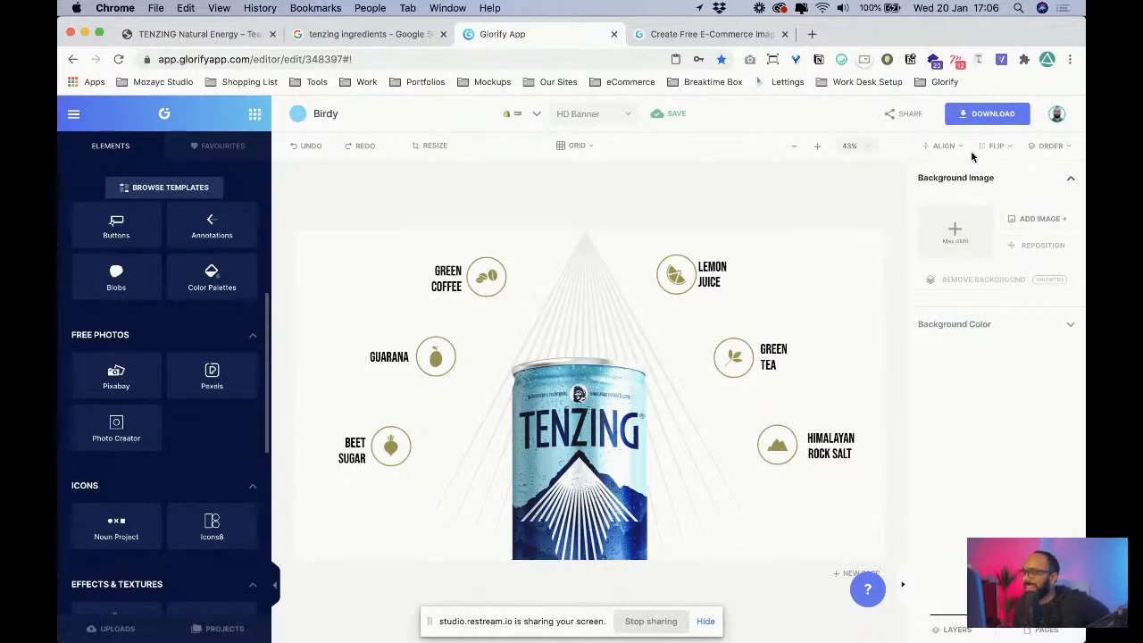
pyautogui.click(973, 324)
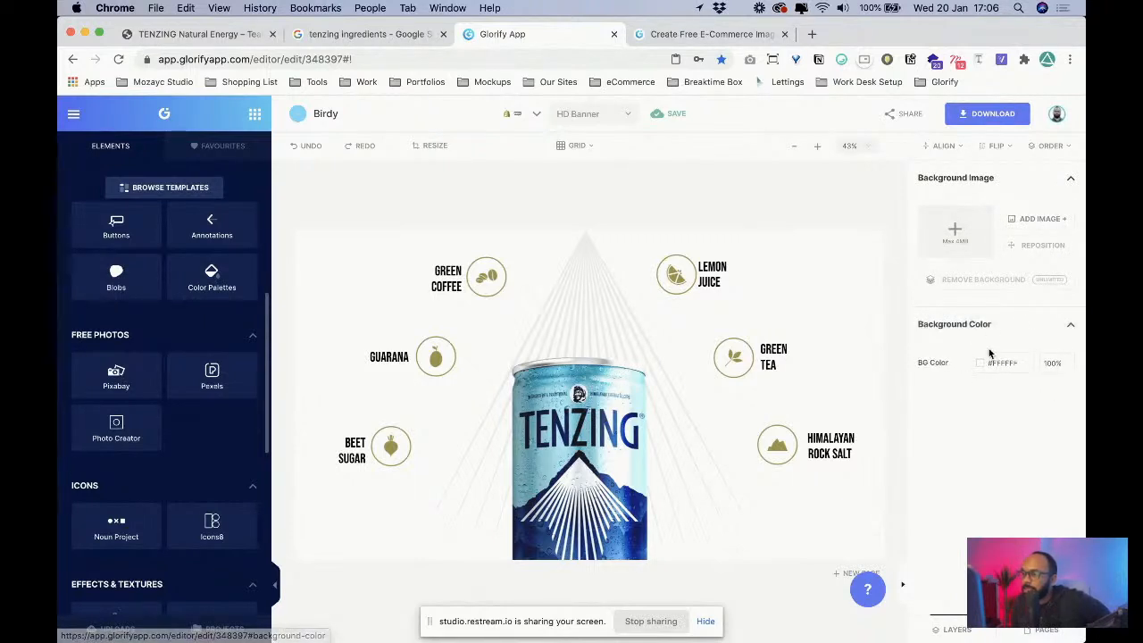
pyautogui.click(983, 362)
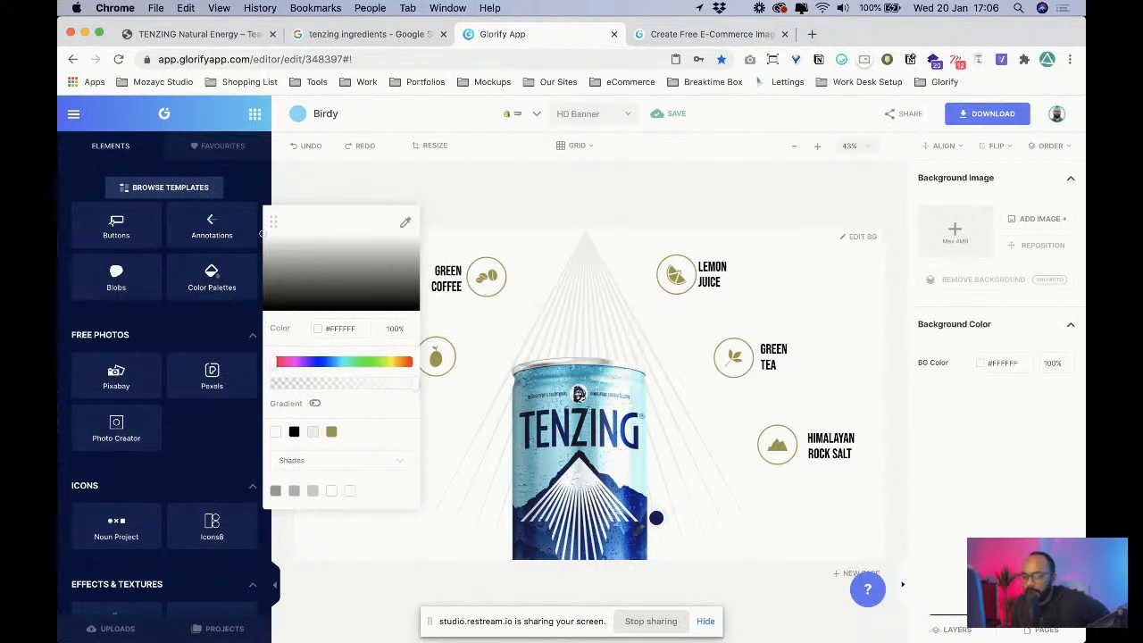
pyautogui.click(549, 446)
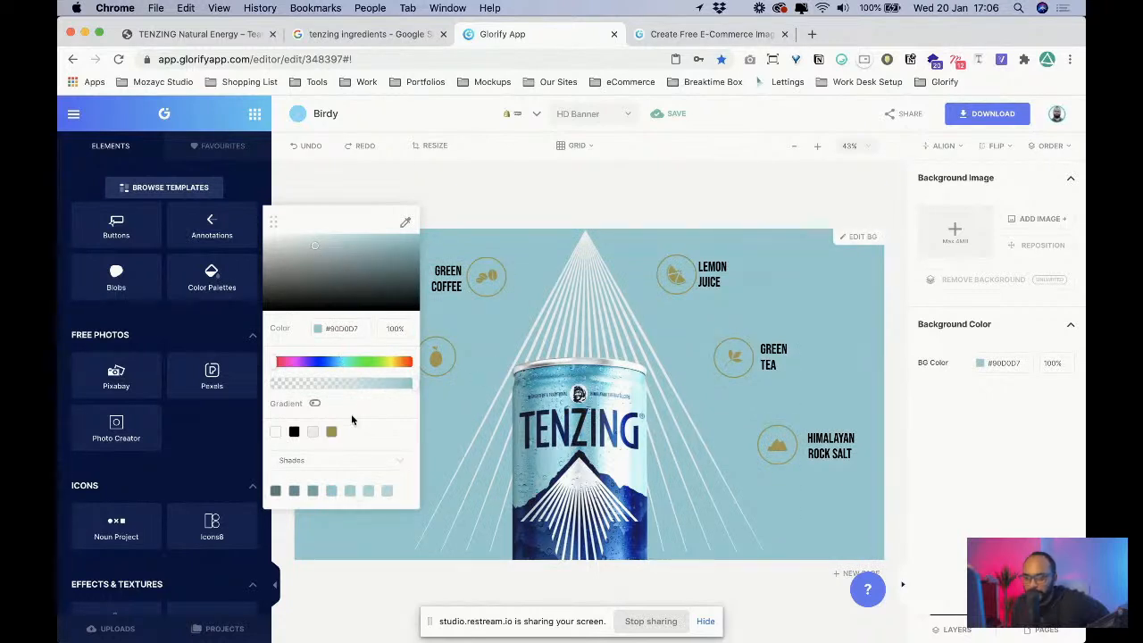
# - Sample the teal near the can's top as the background colour and lighten it to #9FC8CA
pyautogui.click(406, 223)
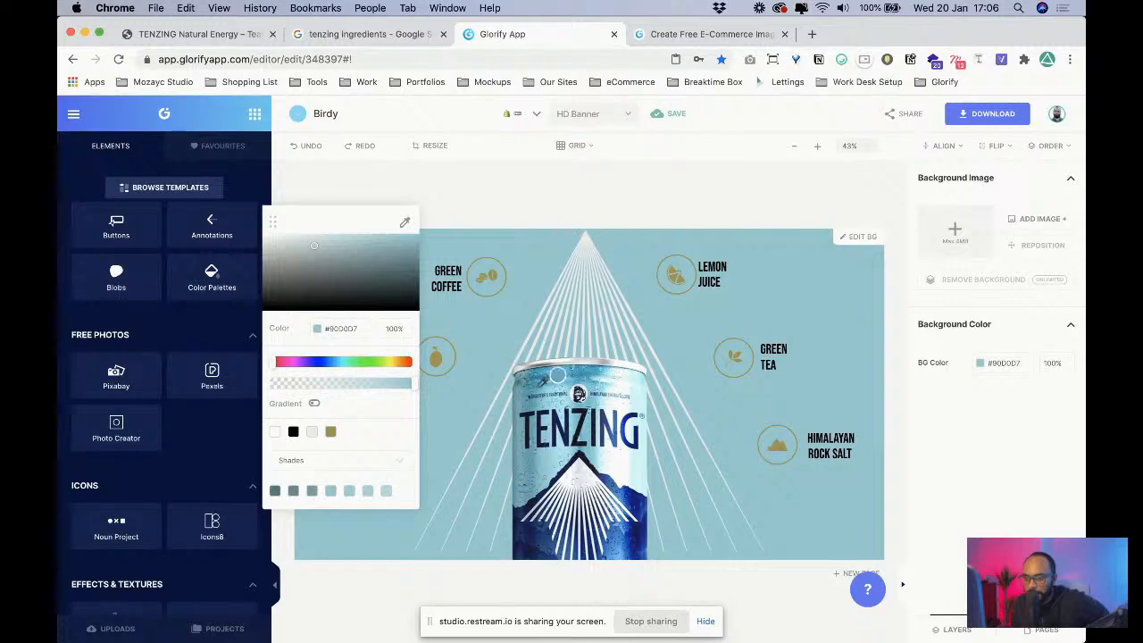
pyautogui.click(553, 369)
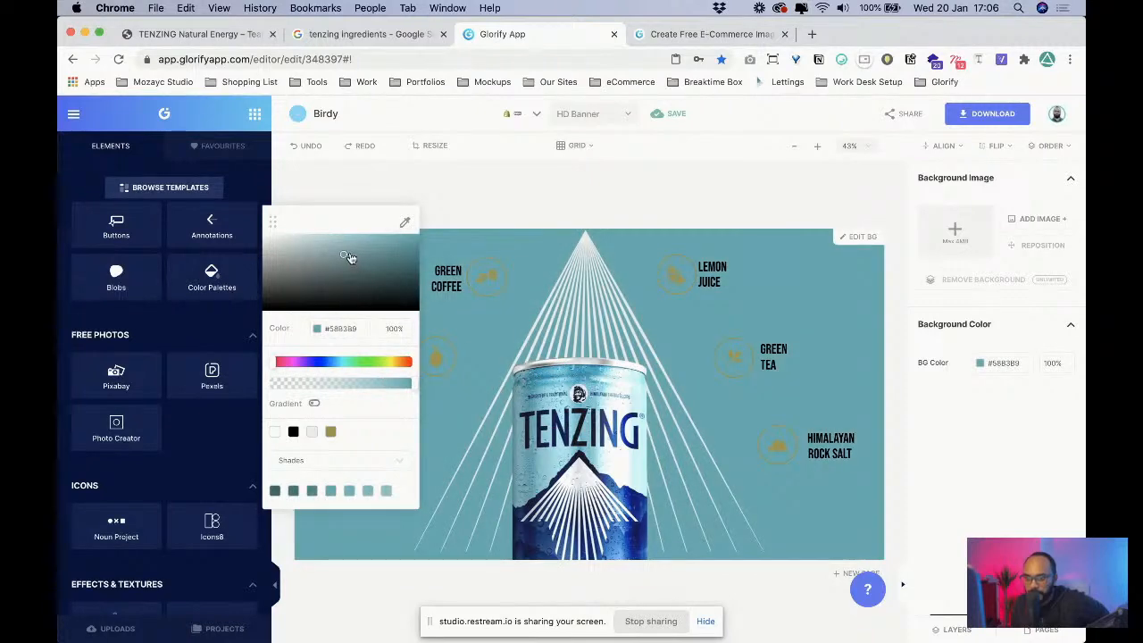
pyautogui.moveTo(349, 257)
pyautogui.mouseDown()
pyautogui.moveTo(377, 252)
pyautogui.moveTo(353, 308)
pyautogui.moveTo(364, 284)
pyautogui.moveTo(393, 281)
pyautogui.moveTo(336, 241)
pyautogui.mouseUp()
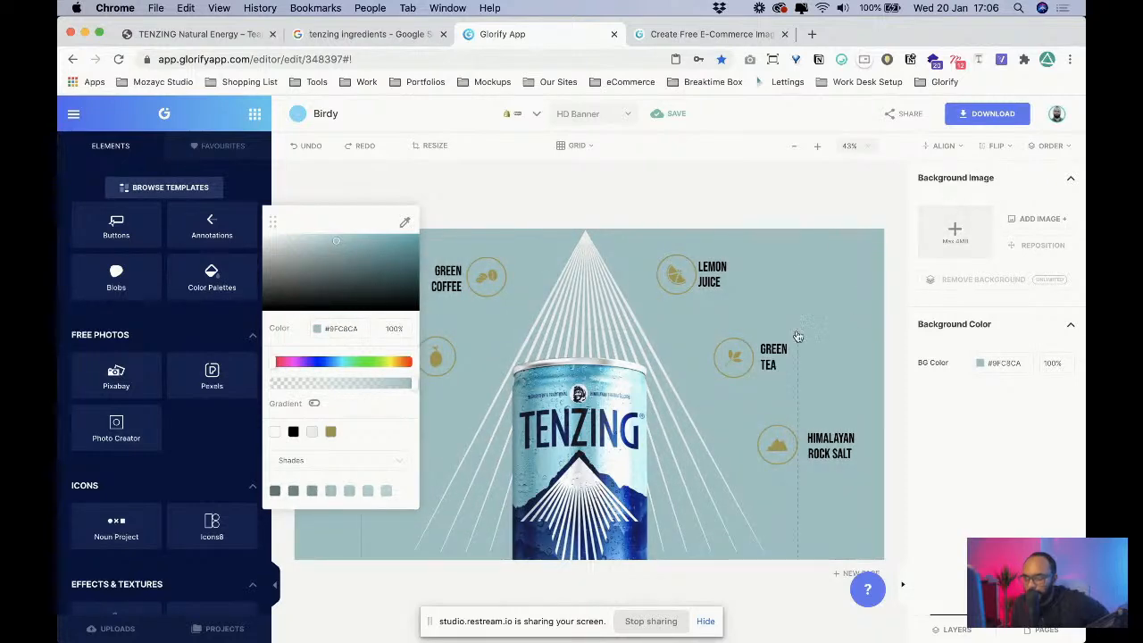
# - Sample the dark blues of the can's mountains for the banner background, trying #1C1CAA and settling on navy #1C366B
pyautogui.click(406, 224)
pyautogui.click(644, 489)
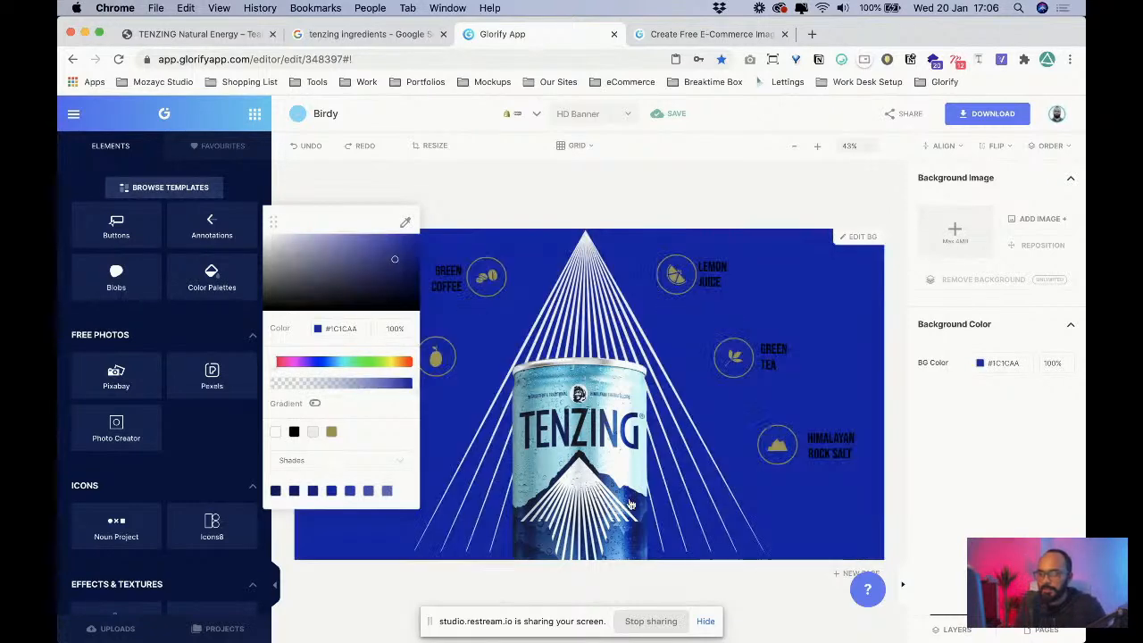
pyautogui.click(407, 223)
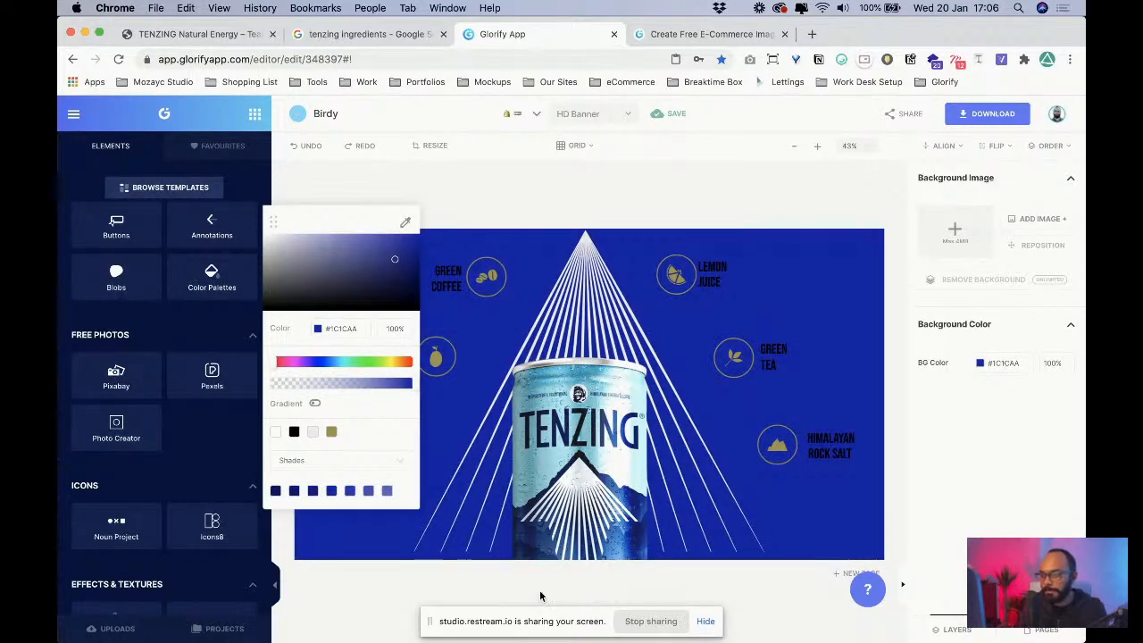
pyautogui.click(559, 515)
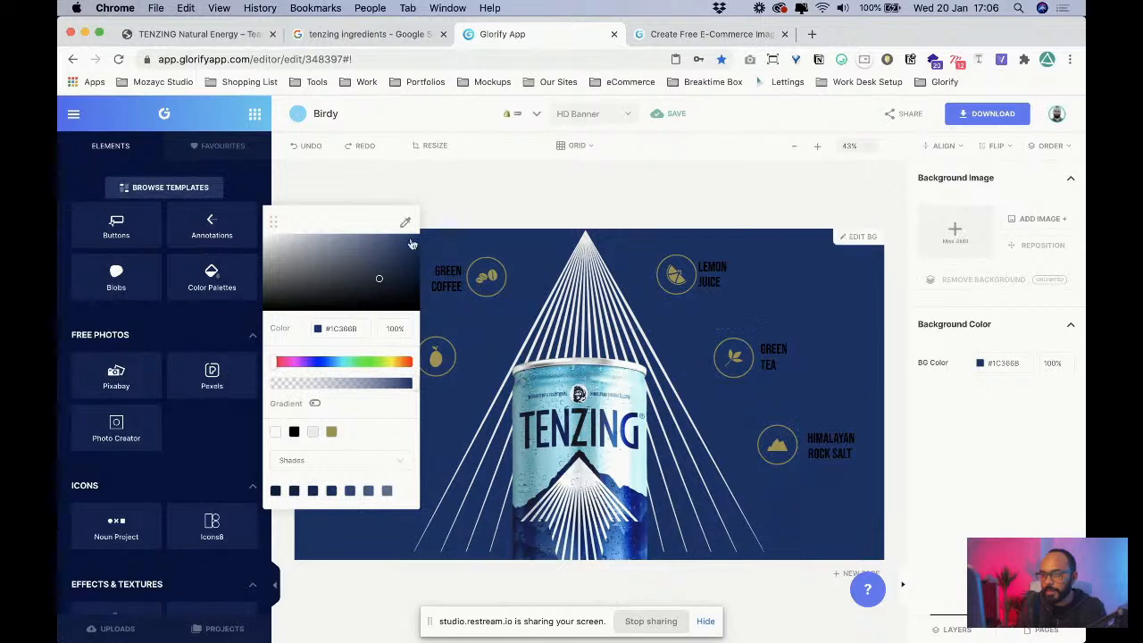
# - Try the dark navy #1C1D4C sampled from the can as the background, set it to white #FFFFFF, and check the other pages
pyautogui.click(554, 518)
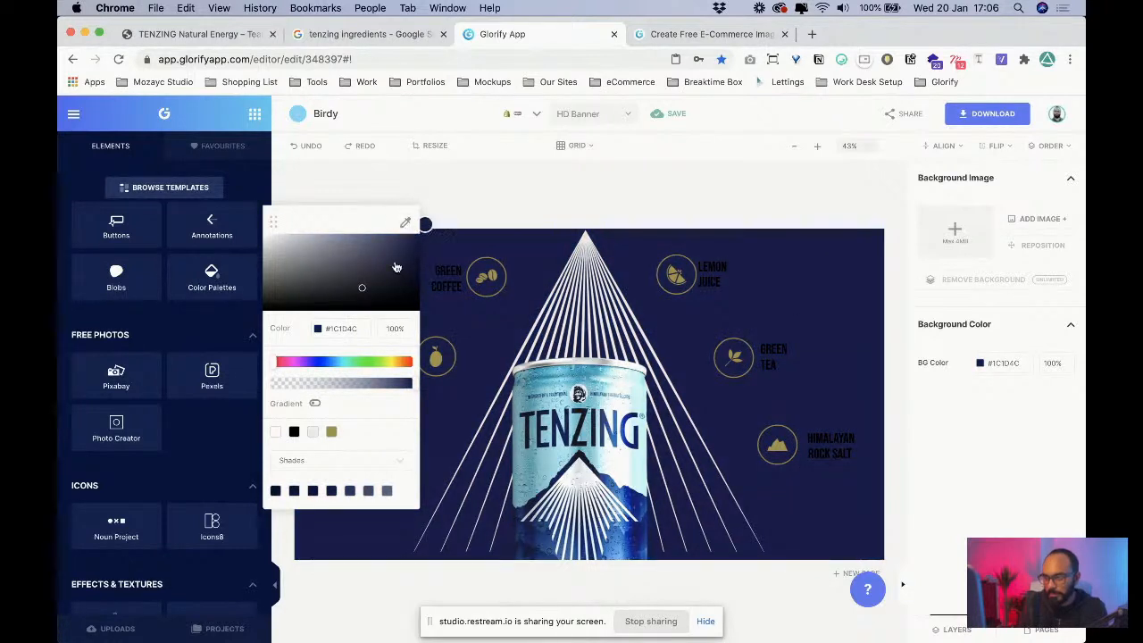
pyautogui.click(276, 432)
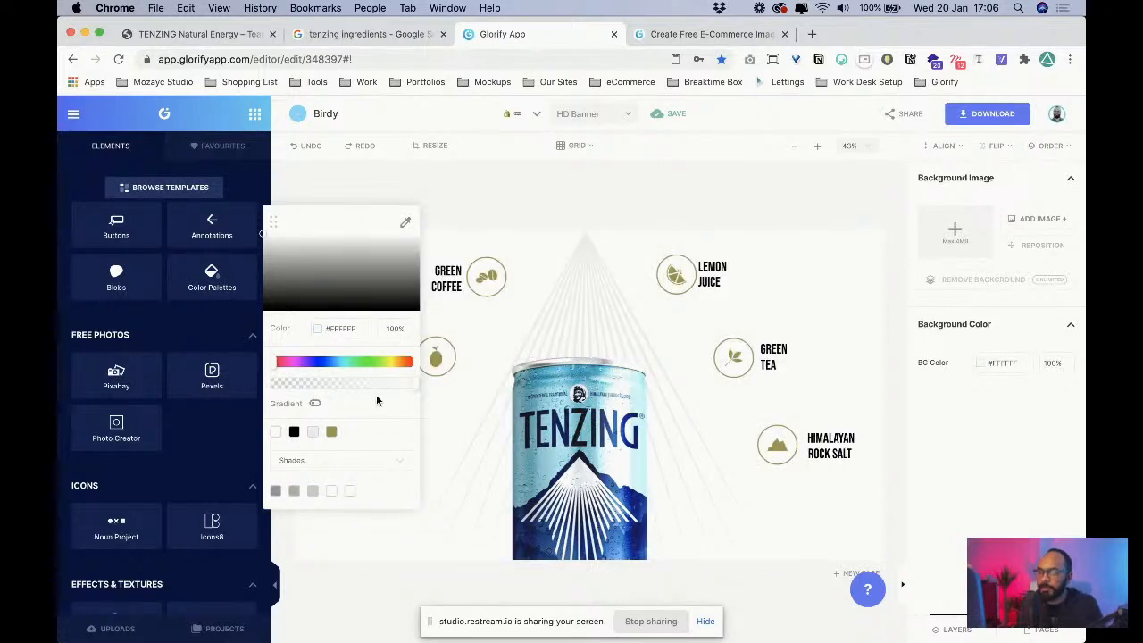
pyautogui.click(1048, 630)
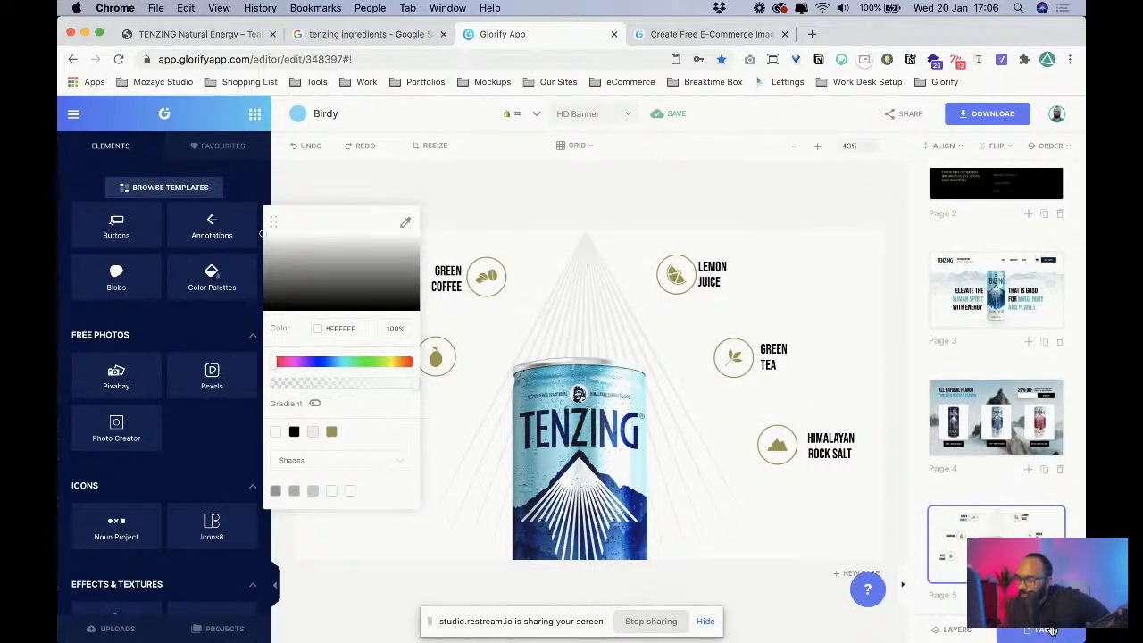
pyautogui.click(1050, 631)
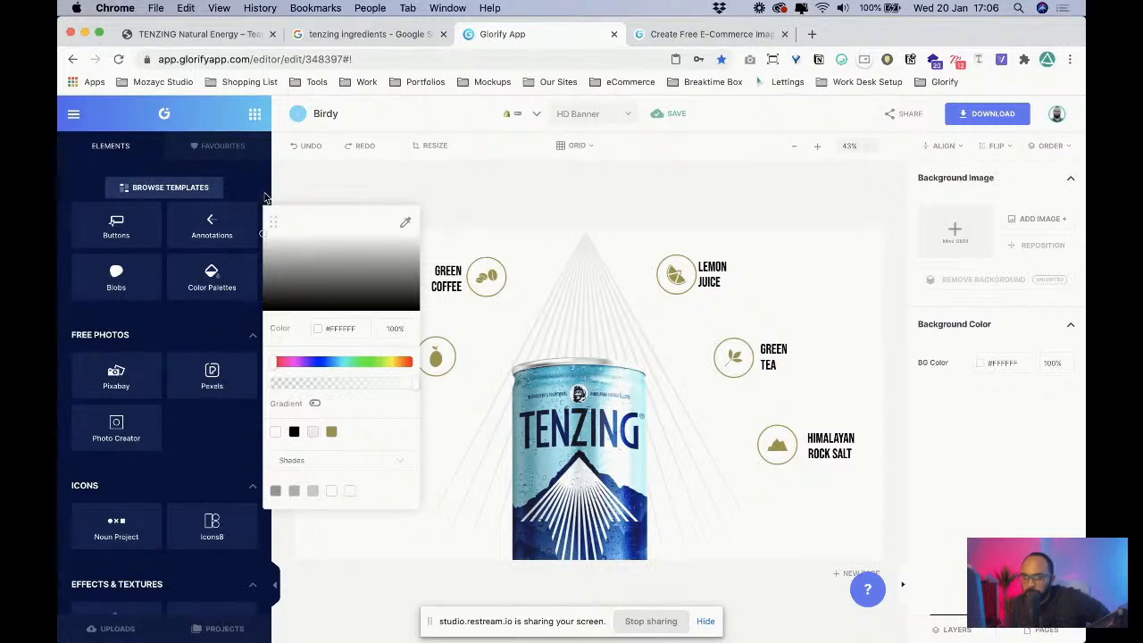
# - Try the navy #1C1D4C background once more and undo it to return to white
pyautogui.click(476, 365)
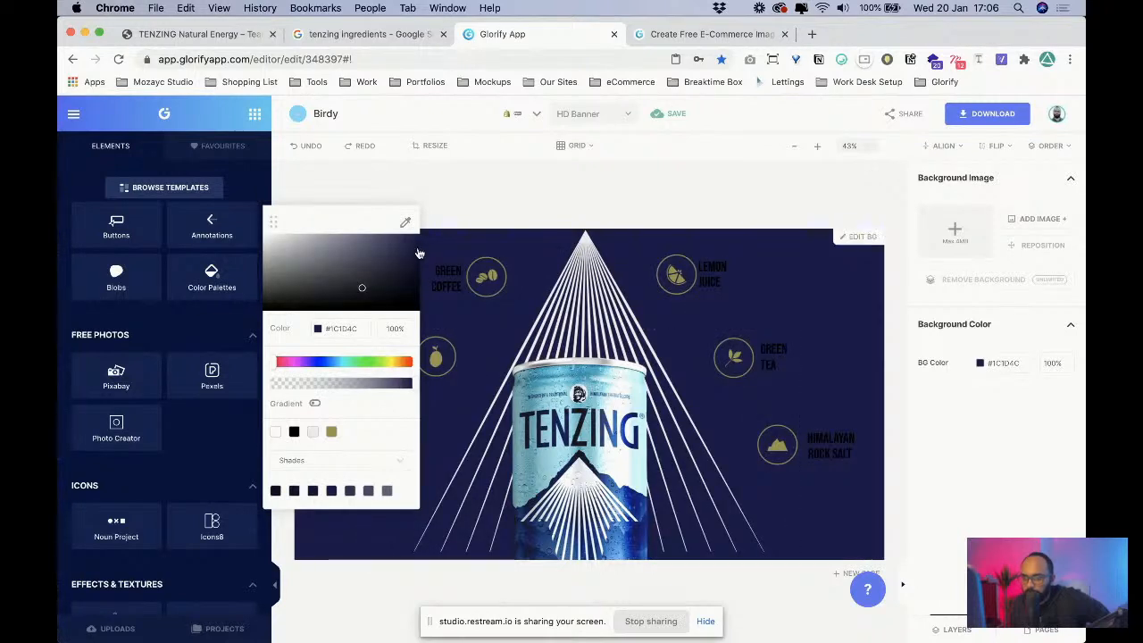
pyautogui.click(520, 216)
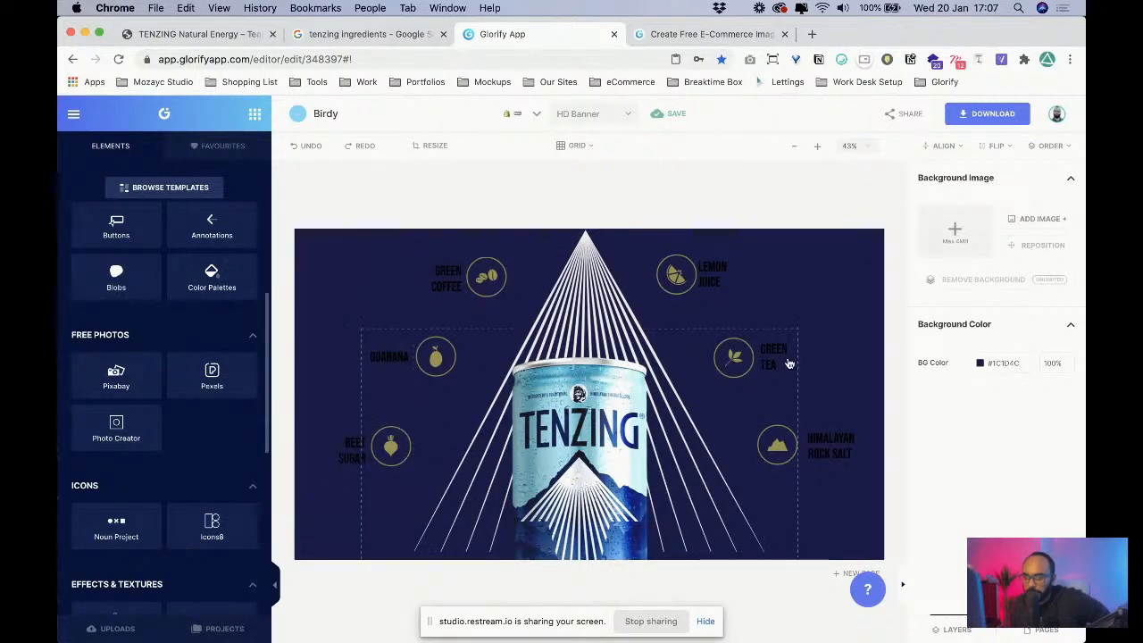
pyautogui.press('super+z')
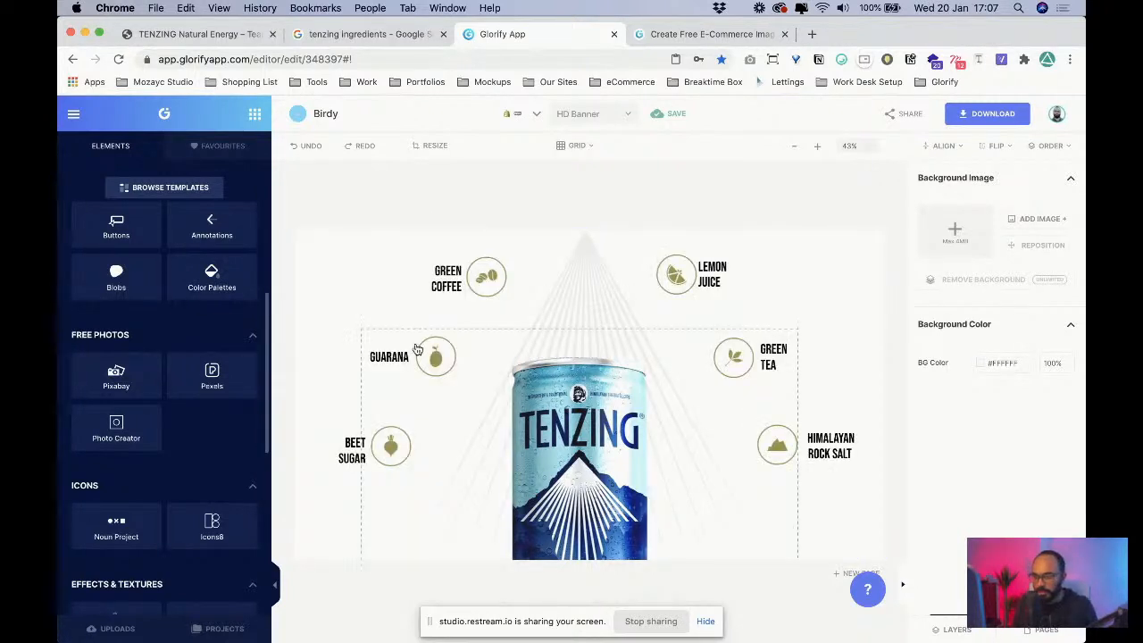
pyautogui.click(386, 360)
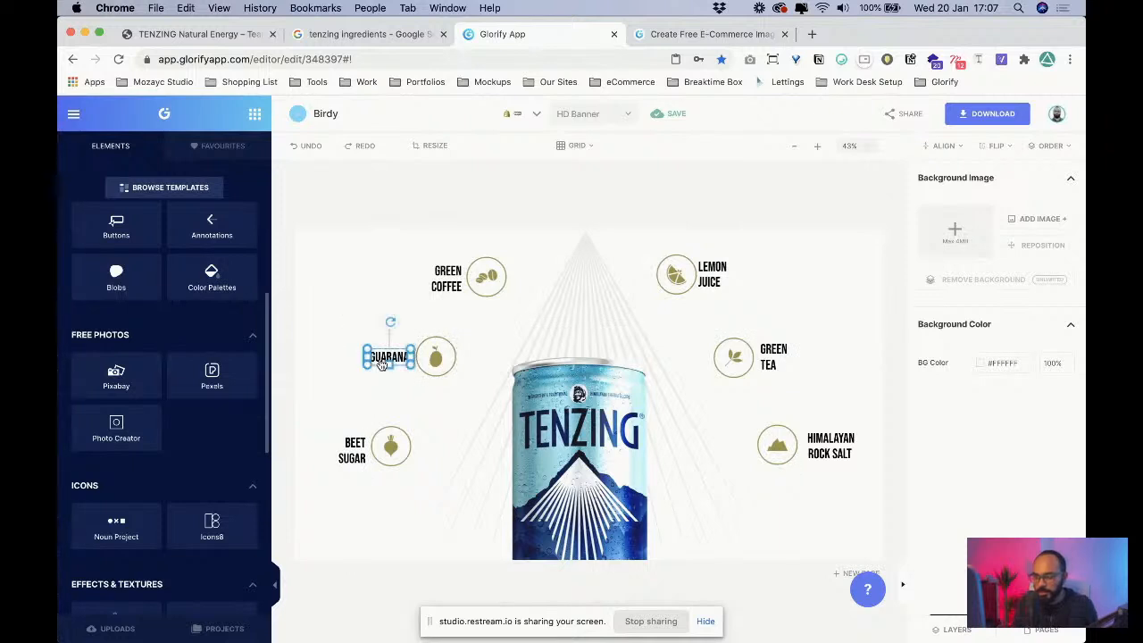
pyautogui.click(328, 534)
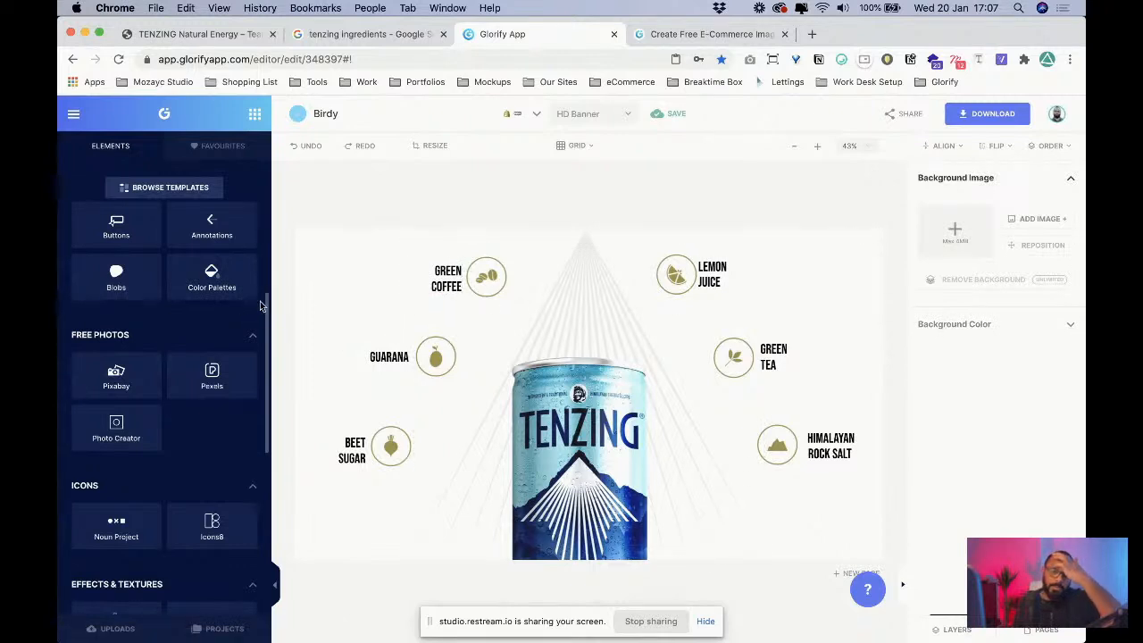
# - Search the background image library for "mountain snow" and check the Patterns category
pyautogui.click(1043, 219)
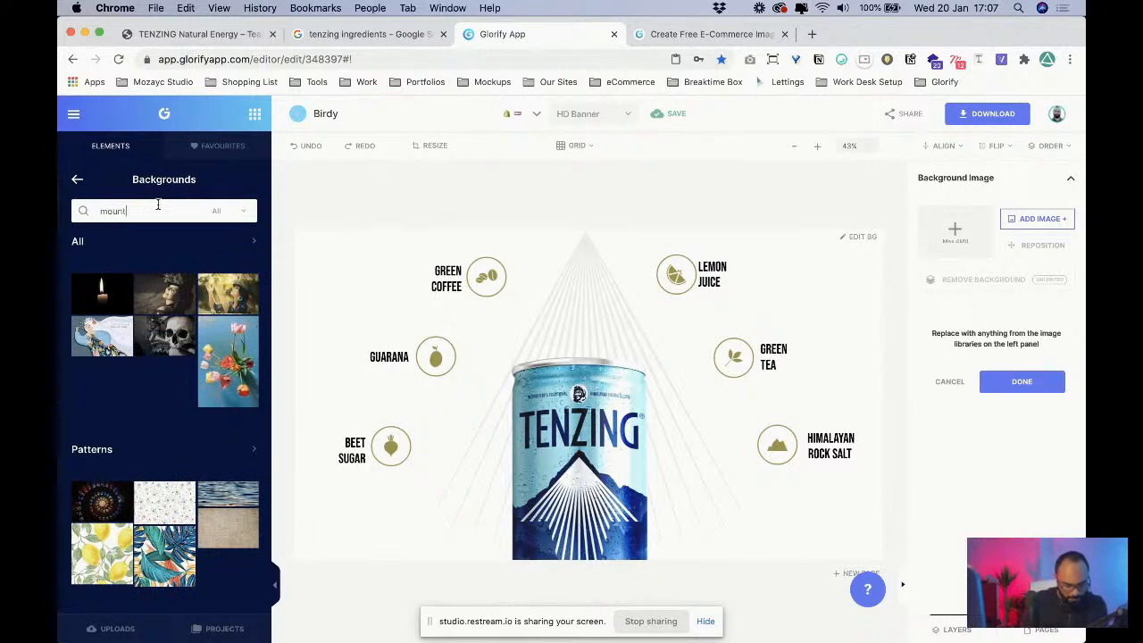
pyautogui.press('Return')
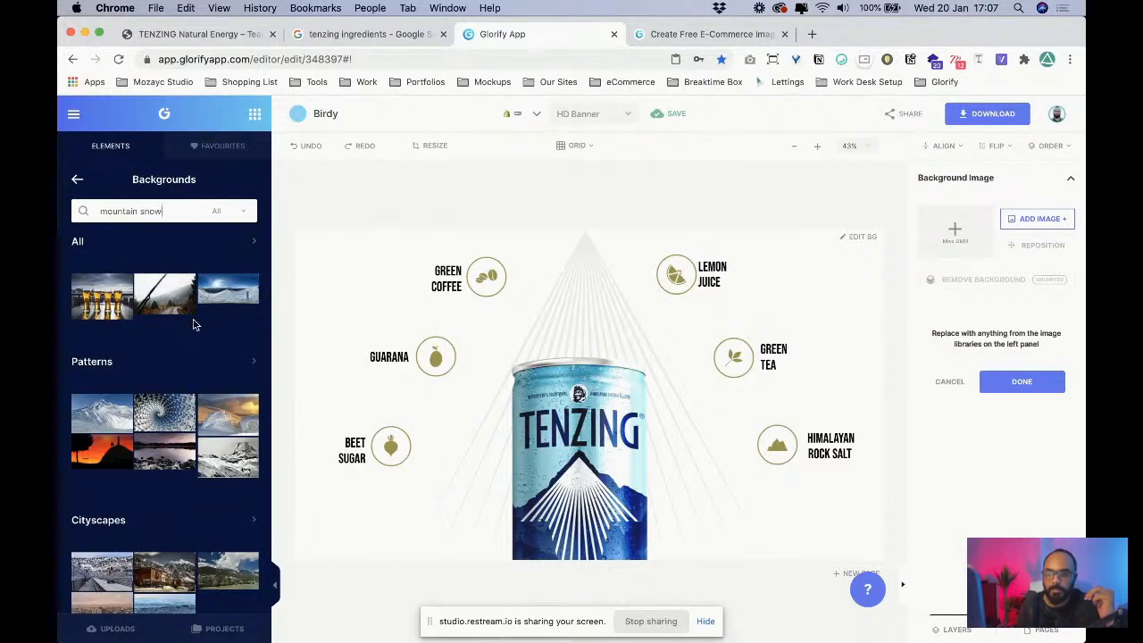
pyautogui.click(180, 367)
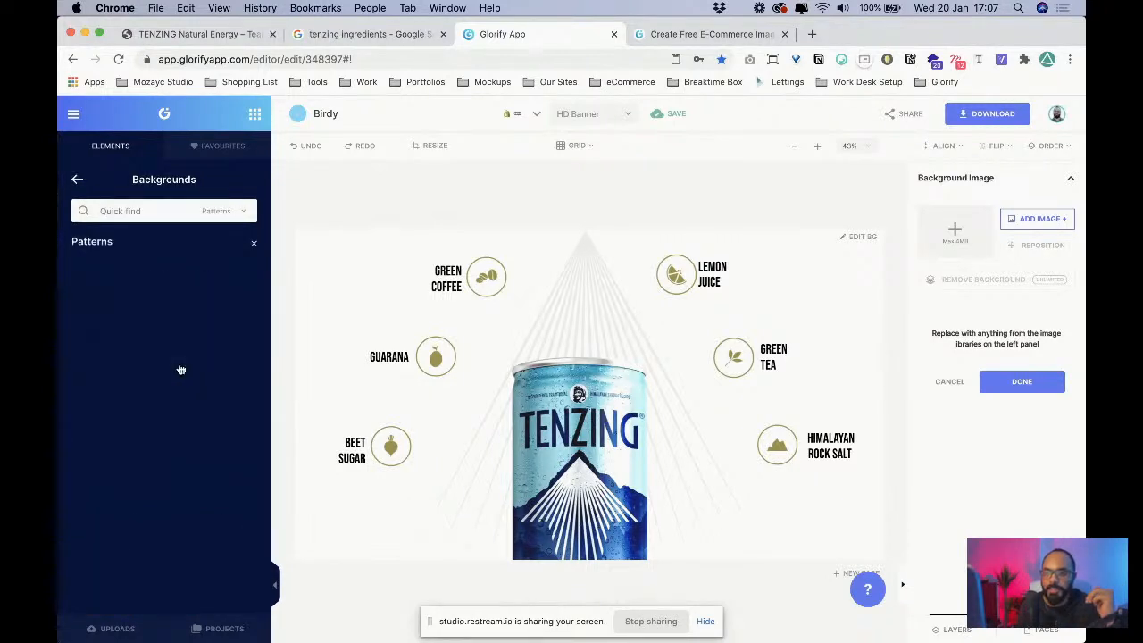
pyautogui.click(127, 245)
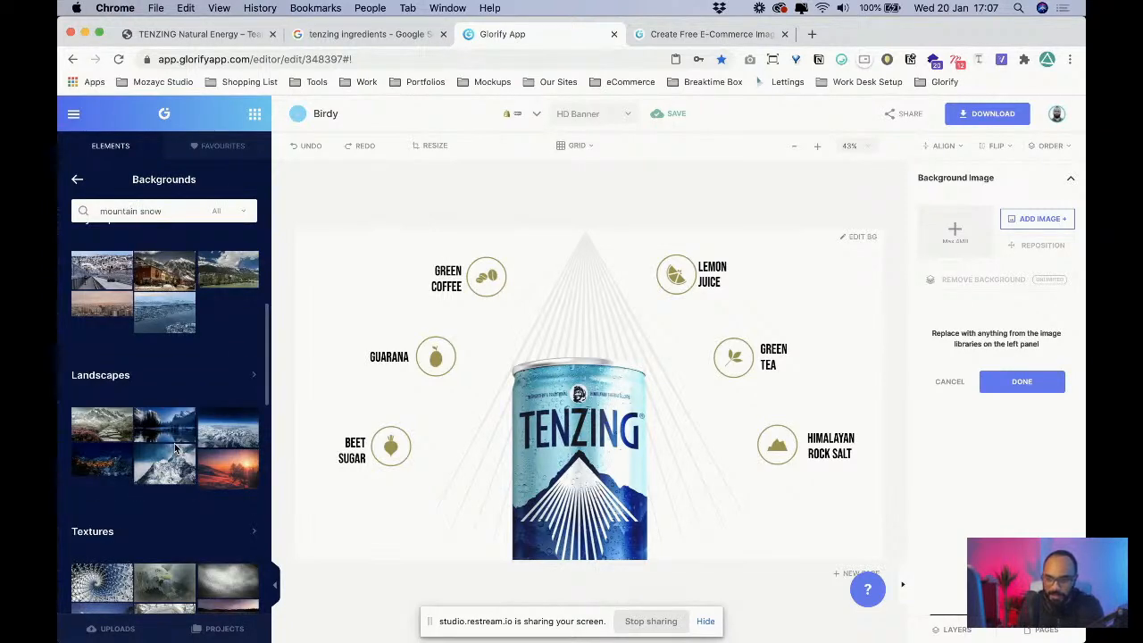
# - Browse the mountain snow backgrounds and category filters for a suitable image, and leave the background selection without picking one
pyautogui.scroll(-3, 165, 455)
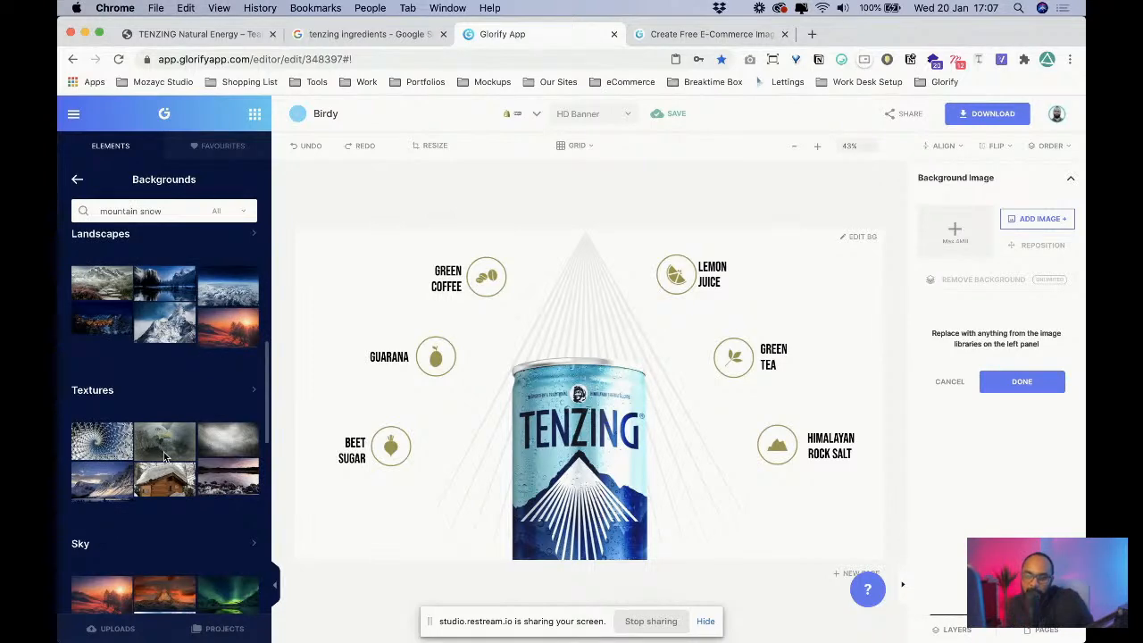
pyautogui.scroll(-5, 164, 457)
pyautogui.scroll(-6, 165, 458)
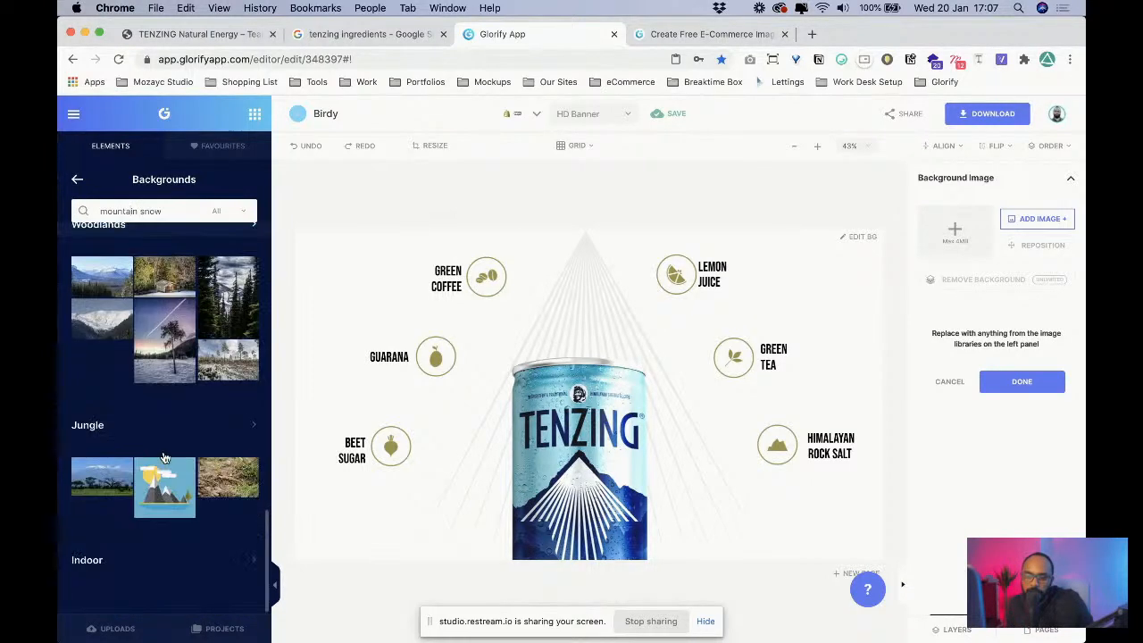
pyautogui.scroll(8, 164, 457)
pyautogui.scroll(10, 165, 457)
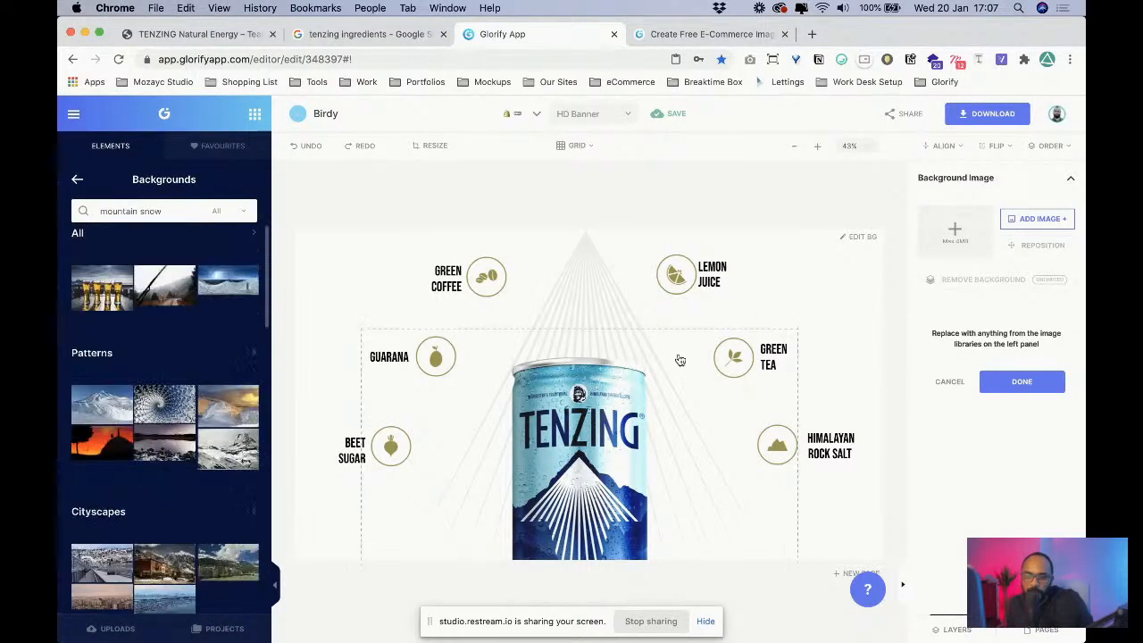
pyautogui.scroll(1, 165, 340)
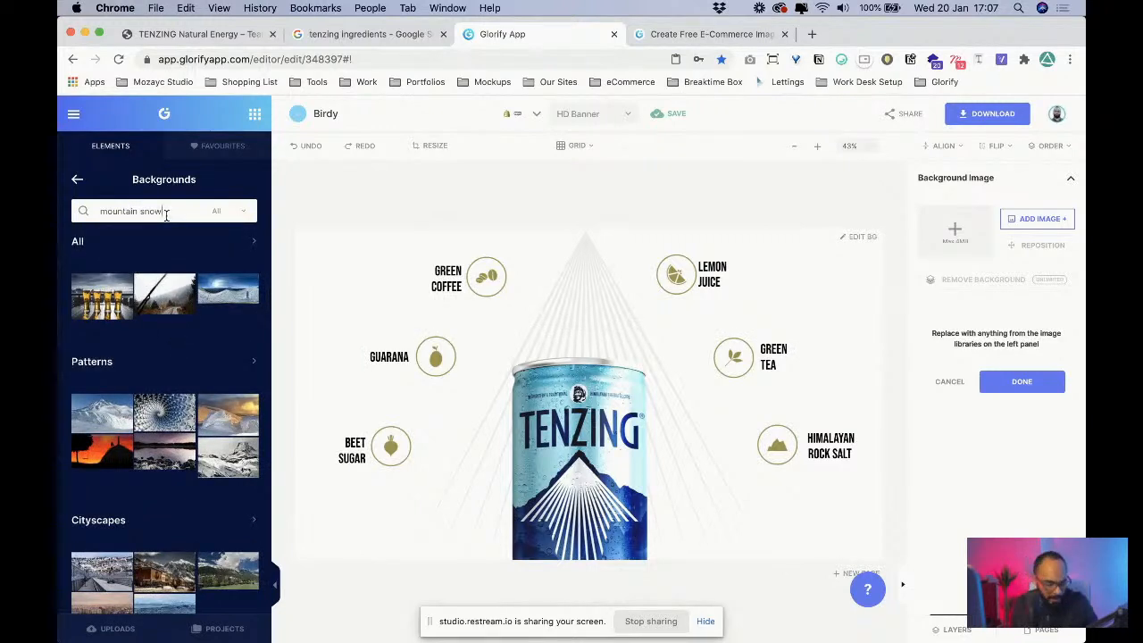
pyautogui.click(234, 212)
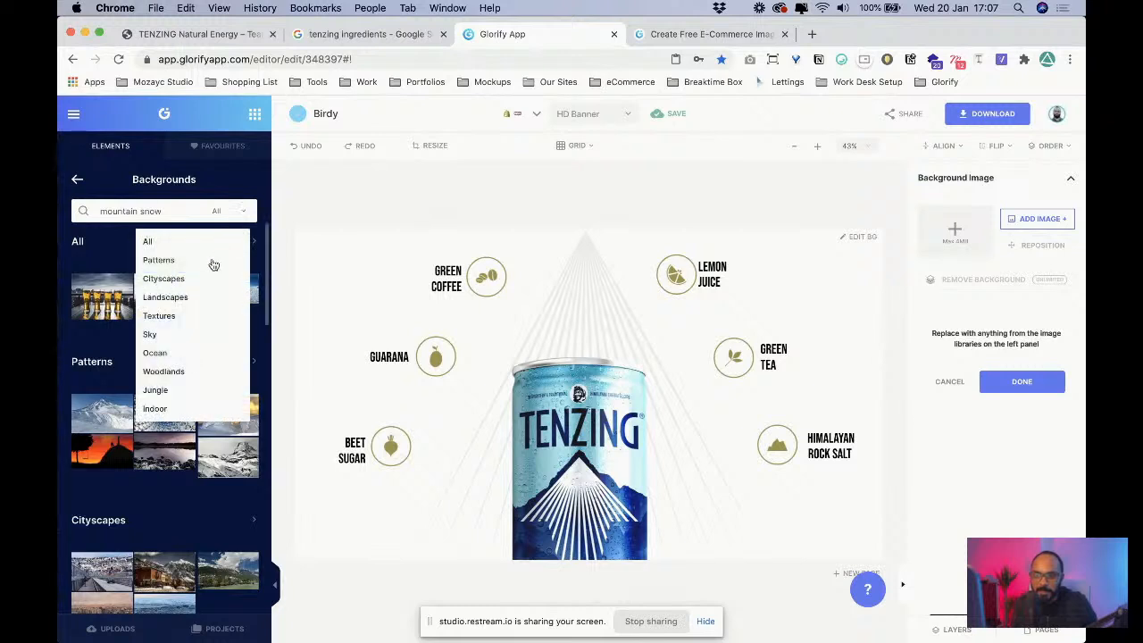
pyautogui.click(159, 187)
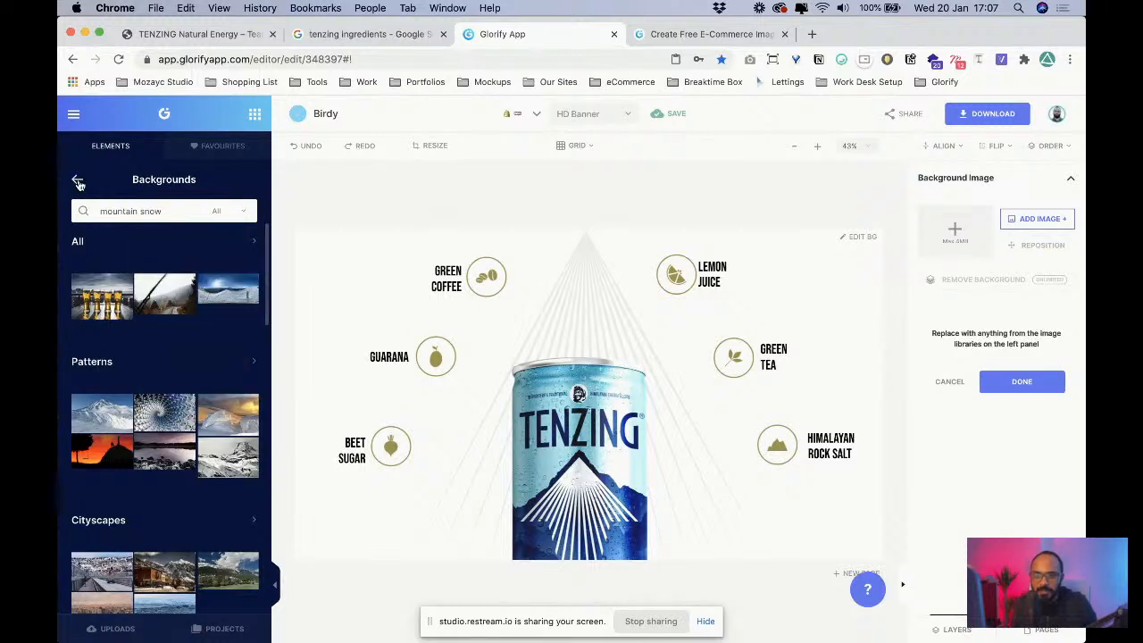
pyautogui.click(78, 181)
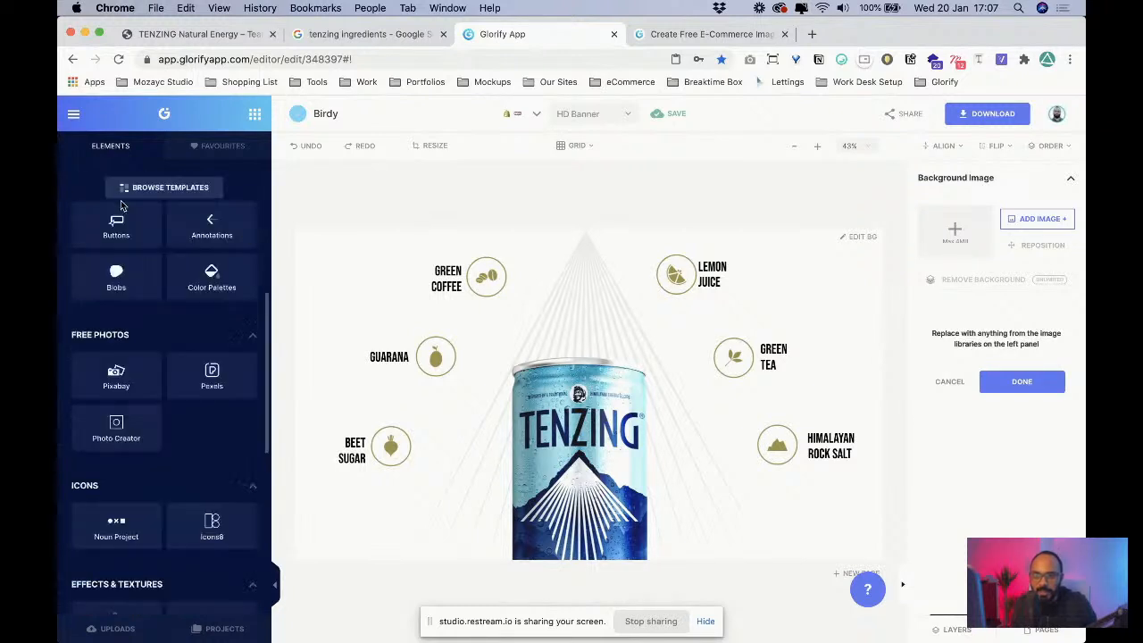
pyautogui.click(996, 384)
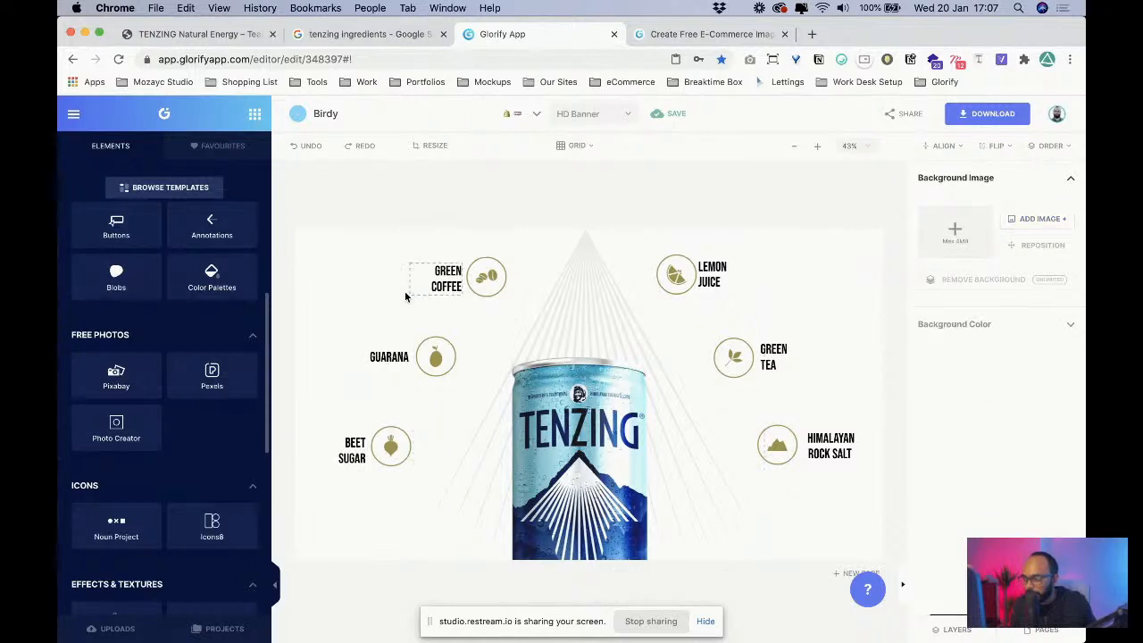
# - Add the portrait Pixabay photo of snowy mountains with a winding road from the free images and make it the banner background
pyautogui.scroll(5, 199, 339)
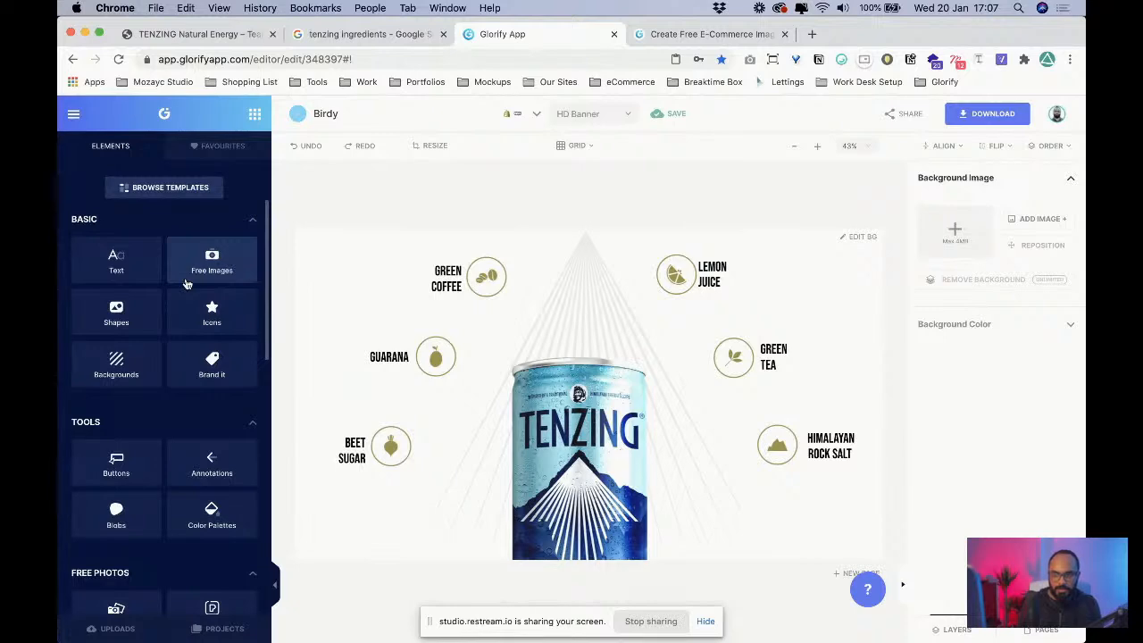
pyautogui.click(209, 267)
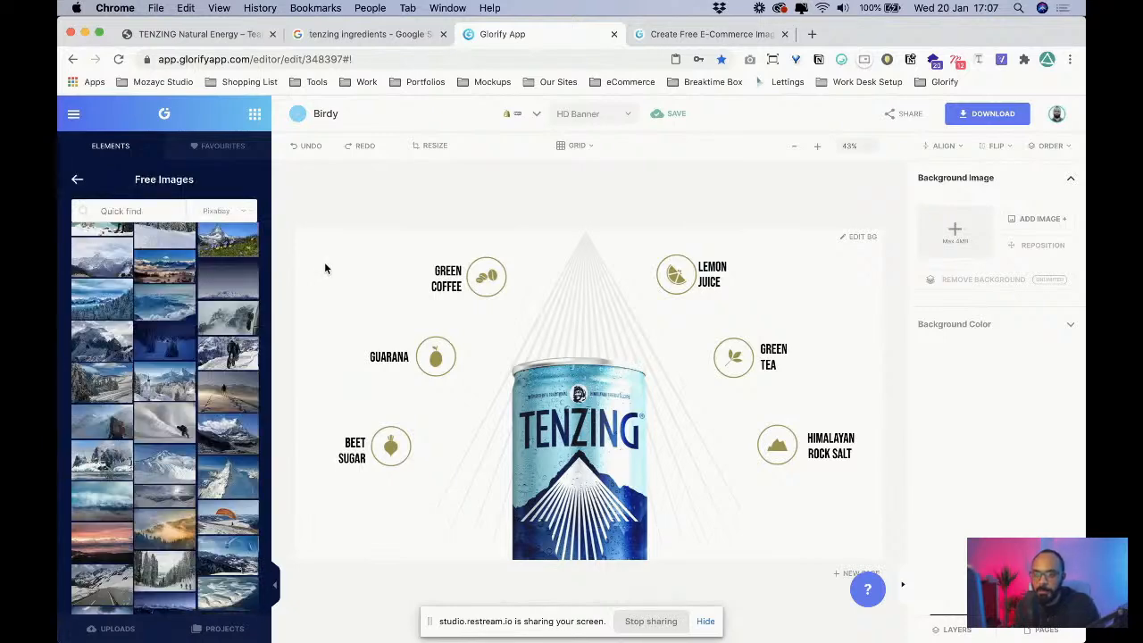
pyautogui.scroll(-3, 117, 336)
pyautogui.scroll(-3, 117, 336)
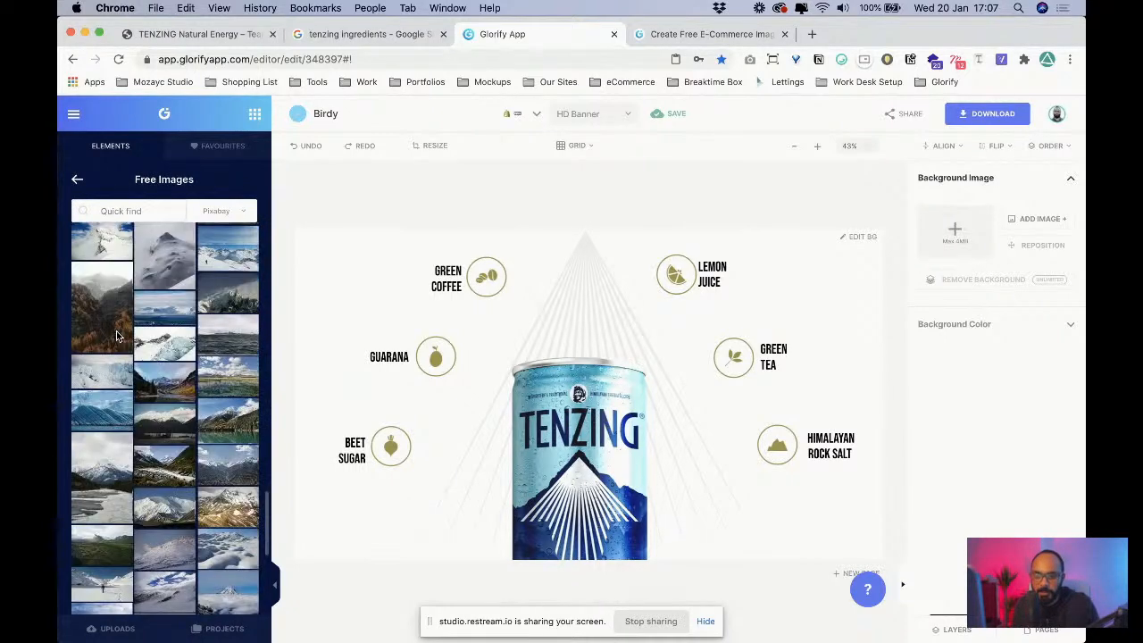
pyautogui.scroll(-3, 126, 435)
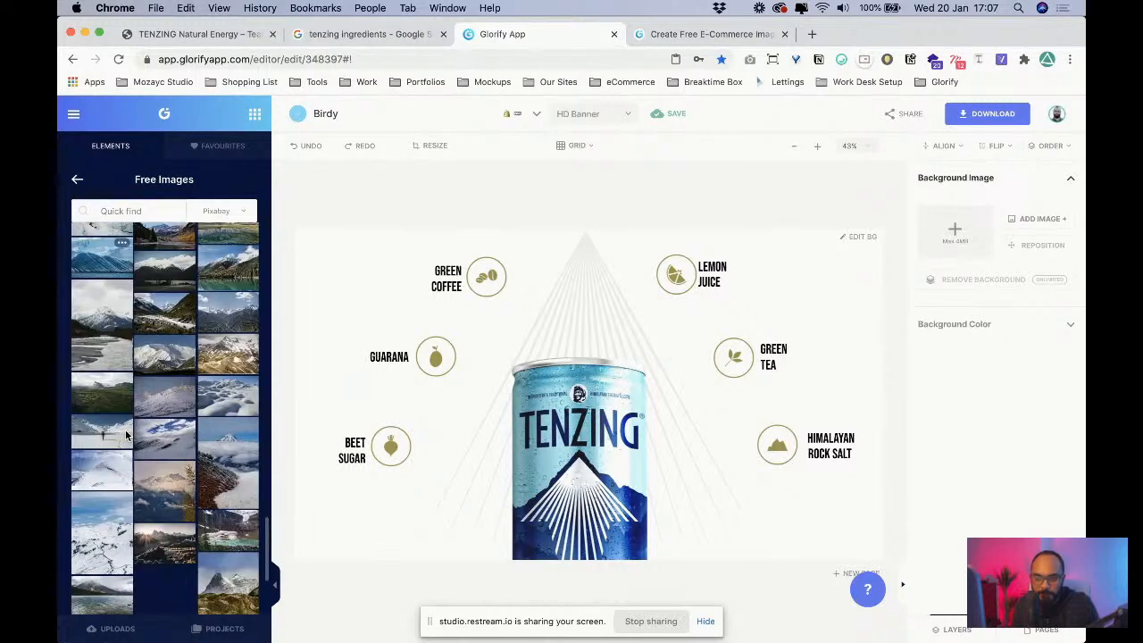
pyautogui.scroll(-3, 126, 435)
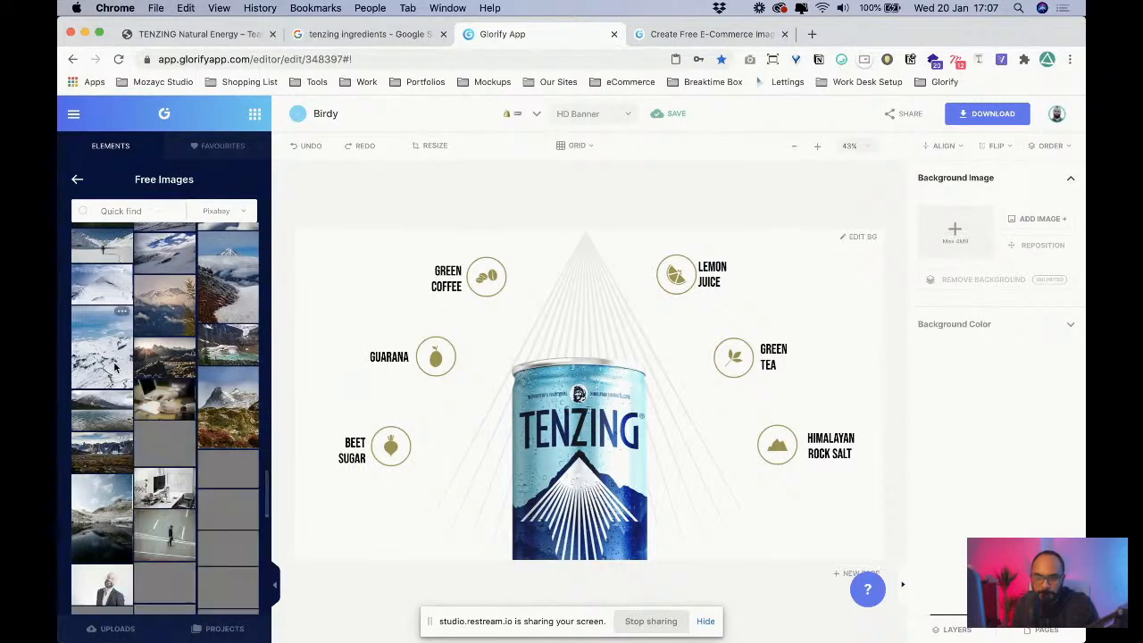
pyautogui.click(354, 293)
pyautogui.rightClick(432, 330)
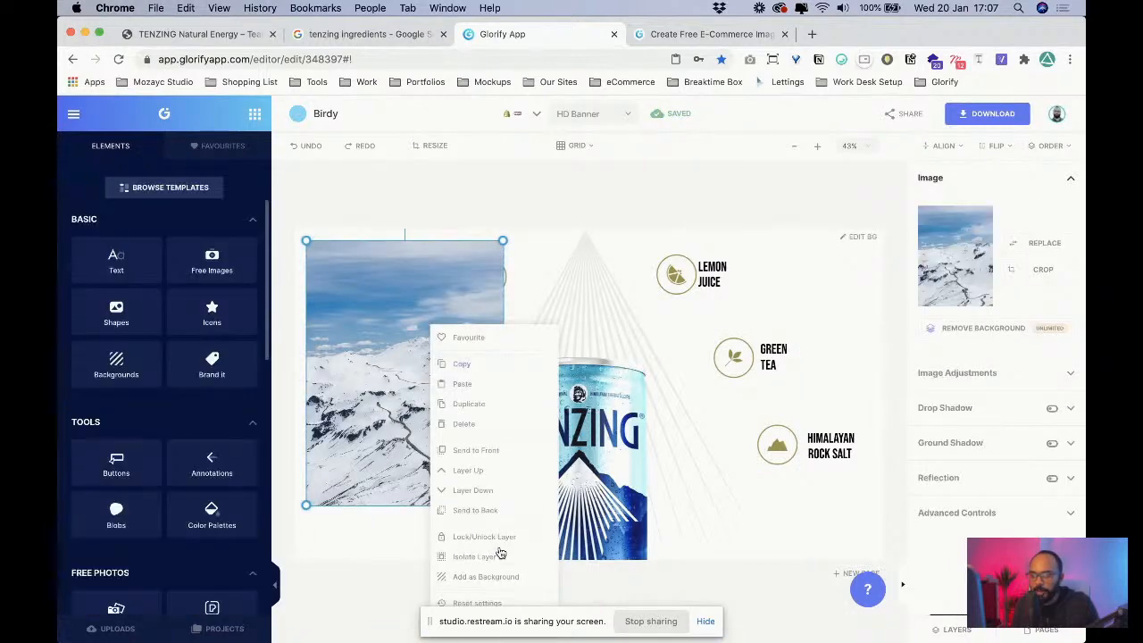
pyautogui.click(491, 577)
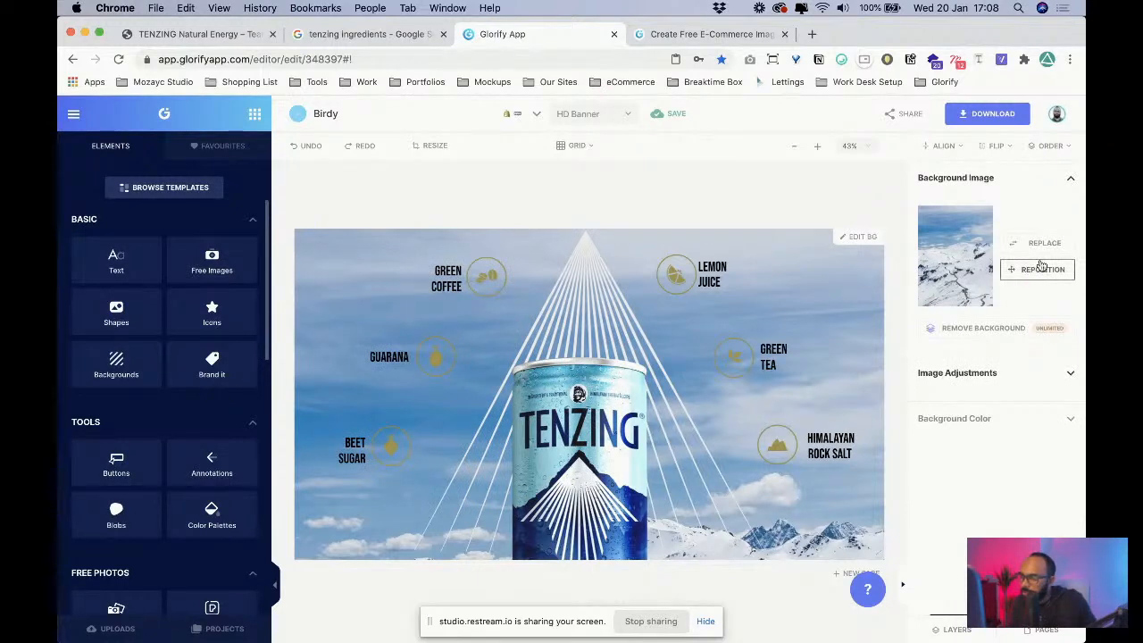
# - Set the mountain background image's vertical position to -644
pyautogui.click(1045, 269)
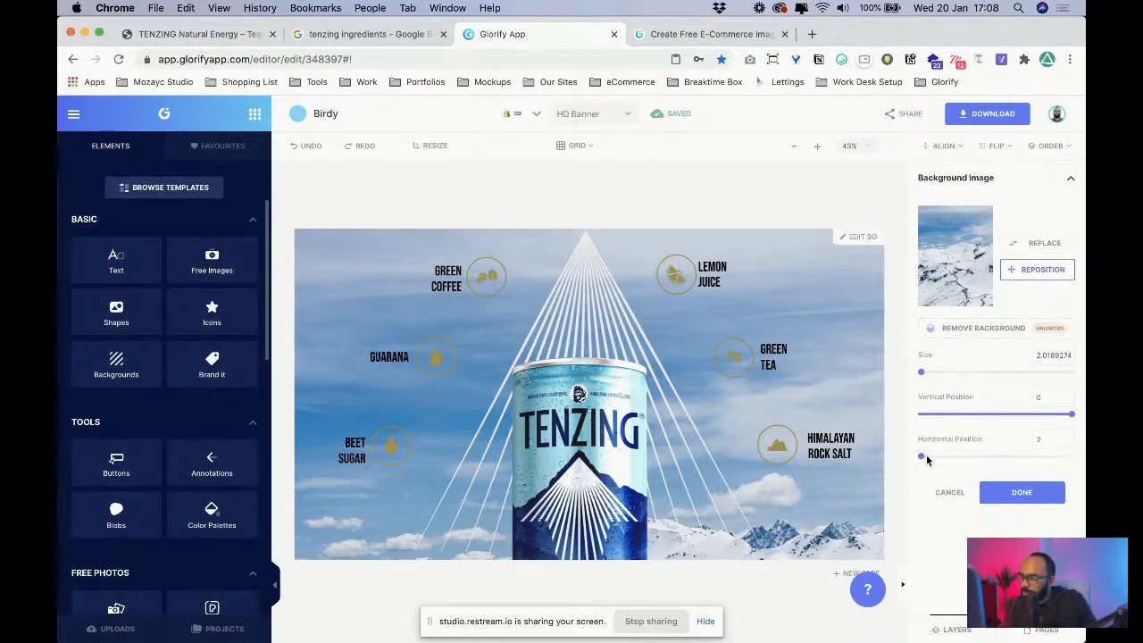
pyautogui.moveTo(1074, 415); pyautogui.dragTo(1006, 419)
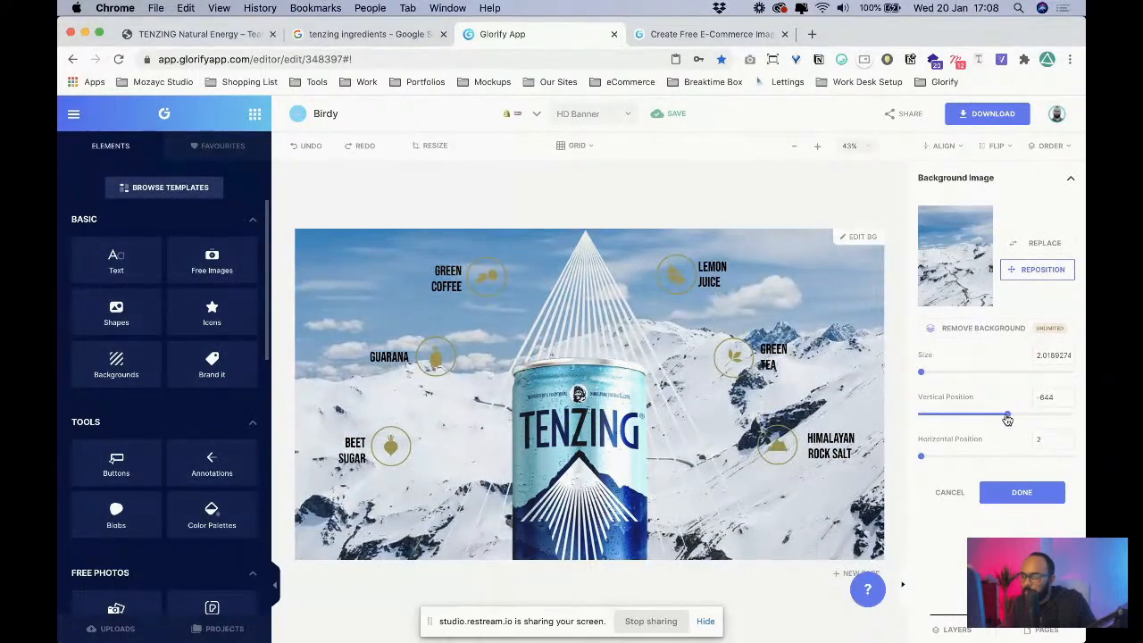
pyautogui.click(1023, 494)
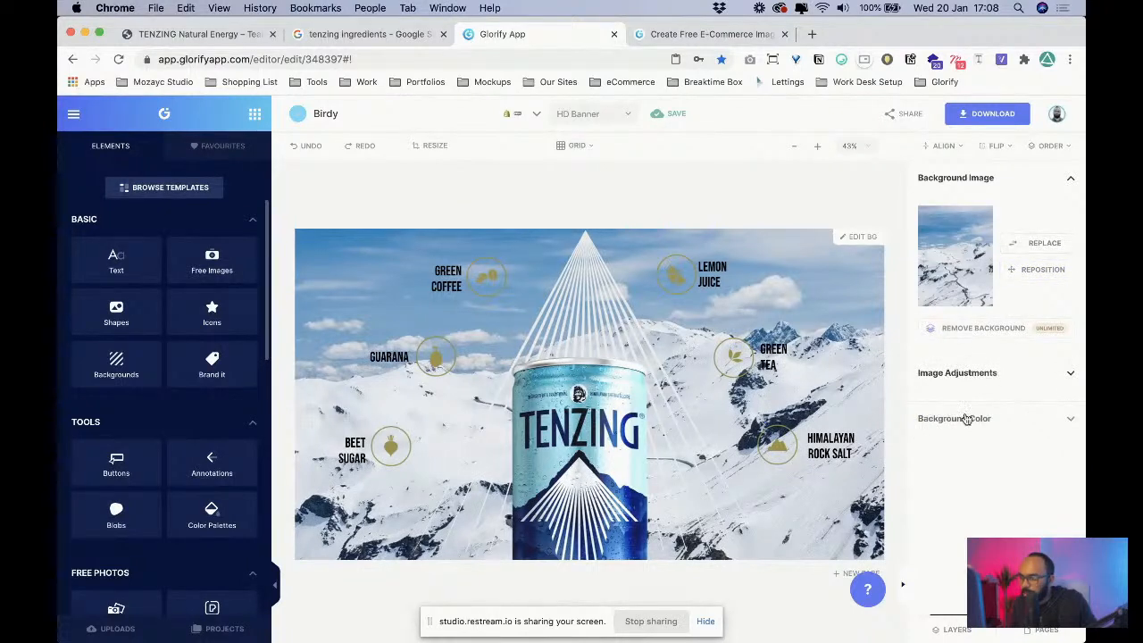
# - Remove the sky from the mountain background image, marking the leftover clouds along the ridge for removal
pyautogui.click(992, 329)
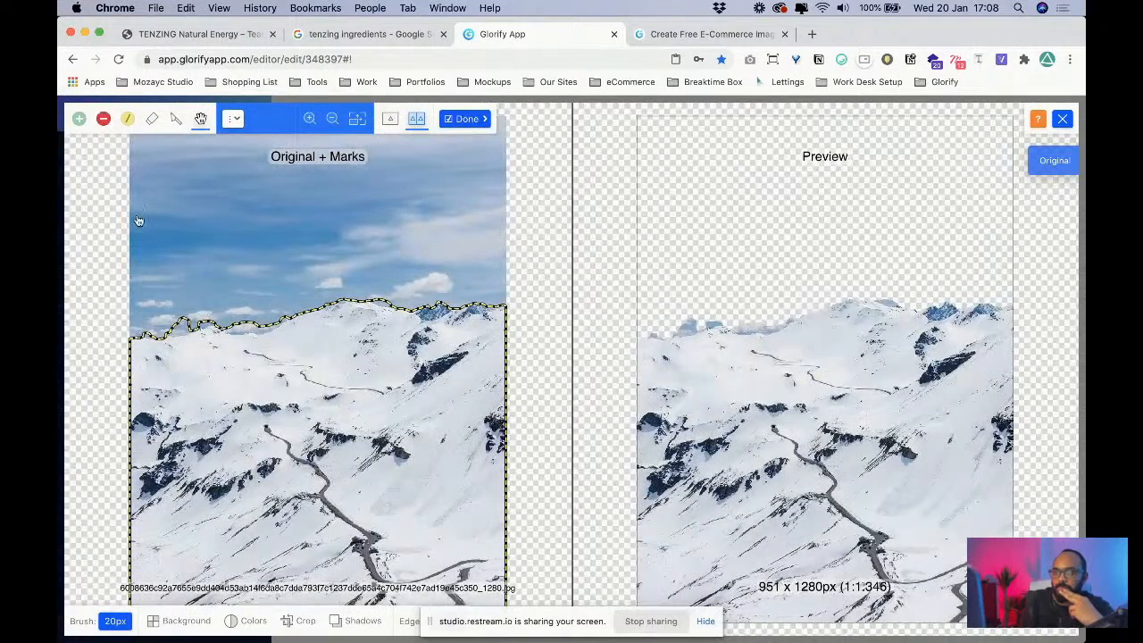
pyautogui.moveTo(136, 329)
pyautogui.mouseDown()
pyautogui.moveTo(264, 331)
pyautogui.moveTo(402, 282)
pyautogui.moveTo(396, 304)
pyautogui.moveTo(382, 297)
pyautogui.mouseUp()
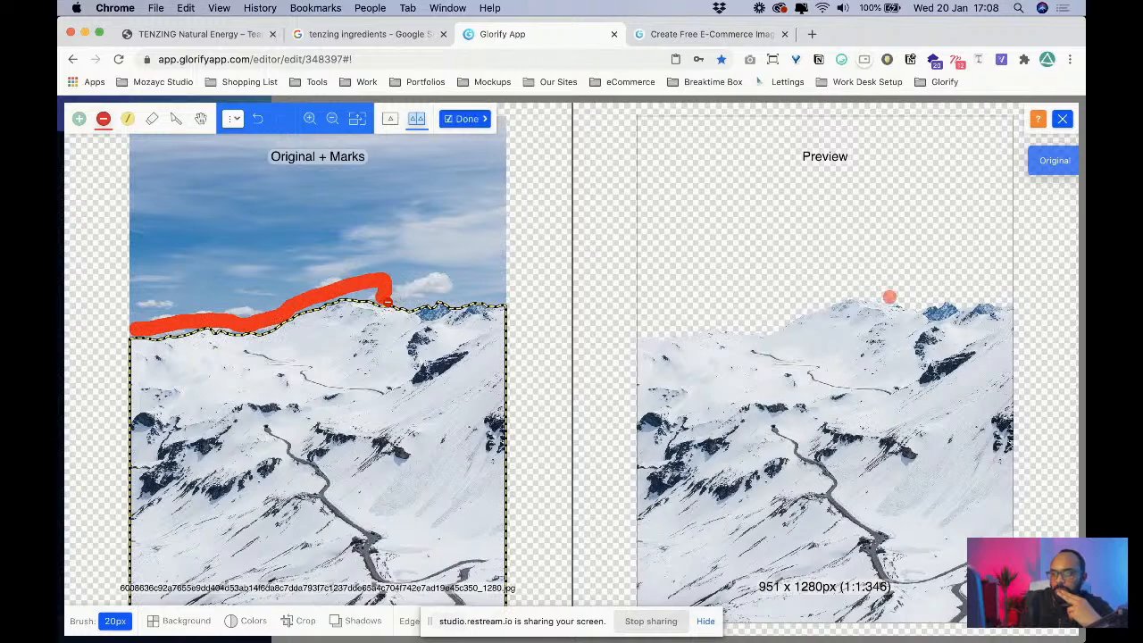
pyautogui.click(466, 119)
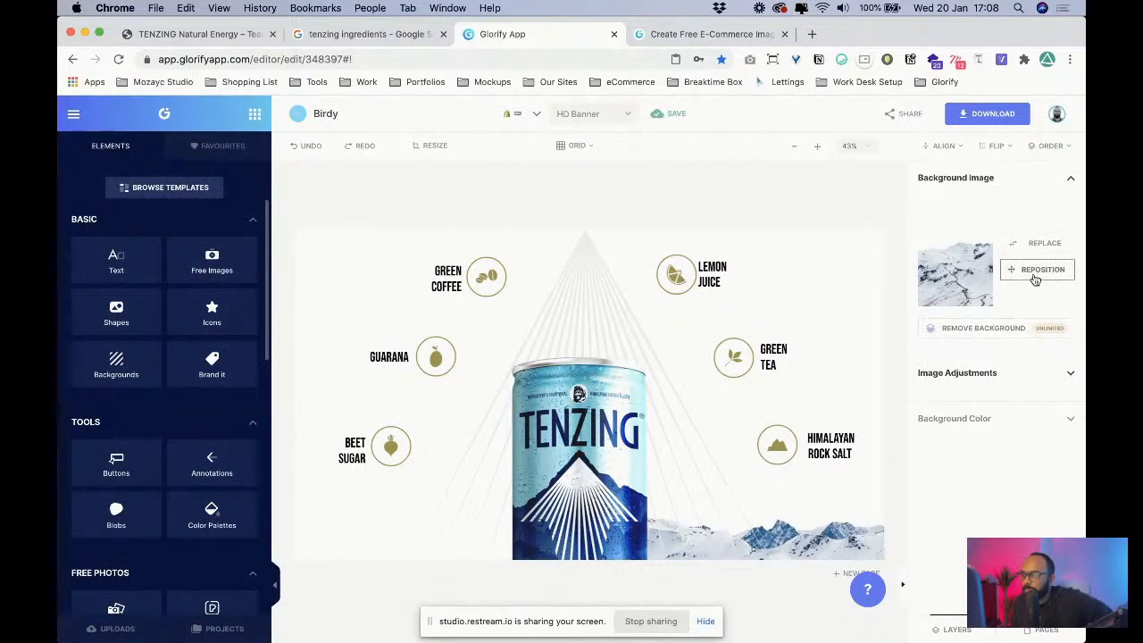
# - Reposition the mountain background image vertically so its ridge reaches about halfway up the banner behind the can
pyautogui.click(1038, 270)
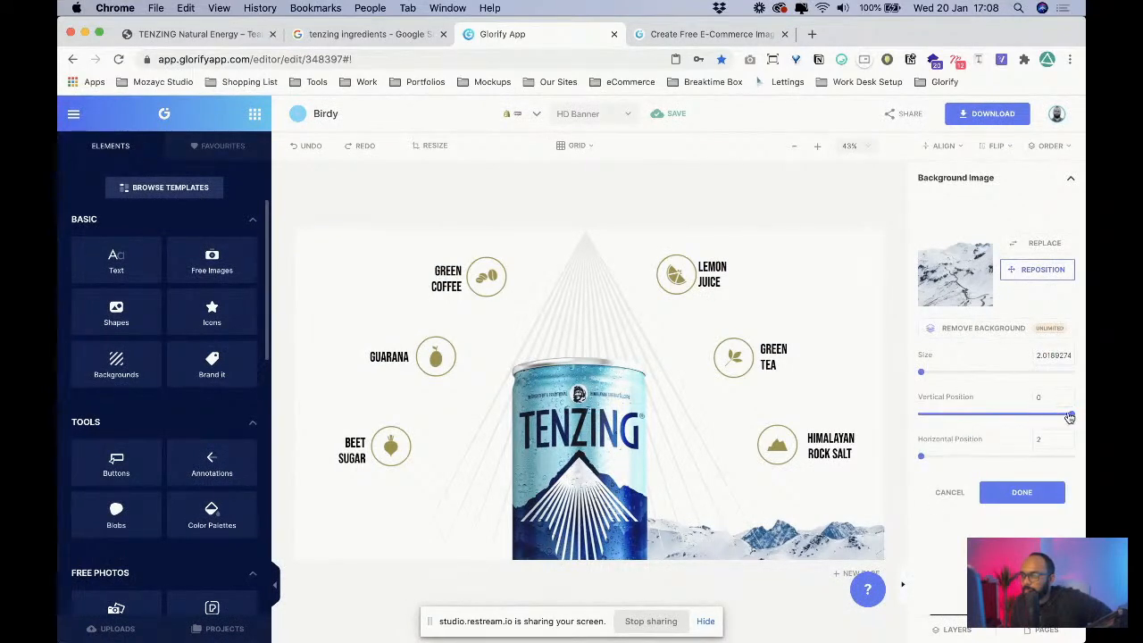
pyautogui.moveTo(1070, 417); pyautogui.dragTo(1024, 417)
pyautogui.click(1021, 492)
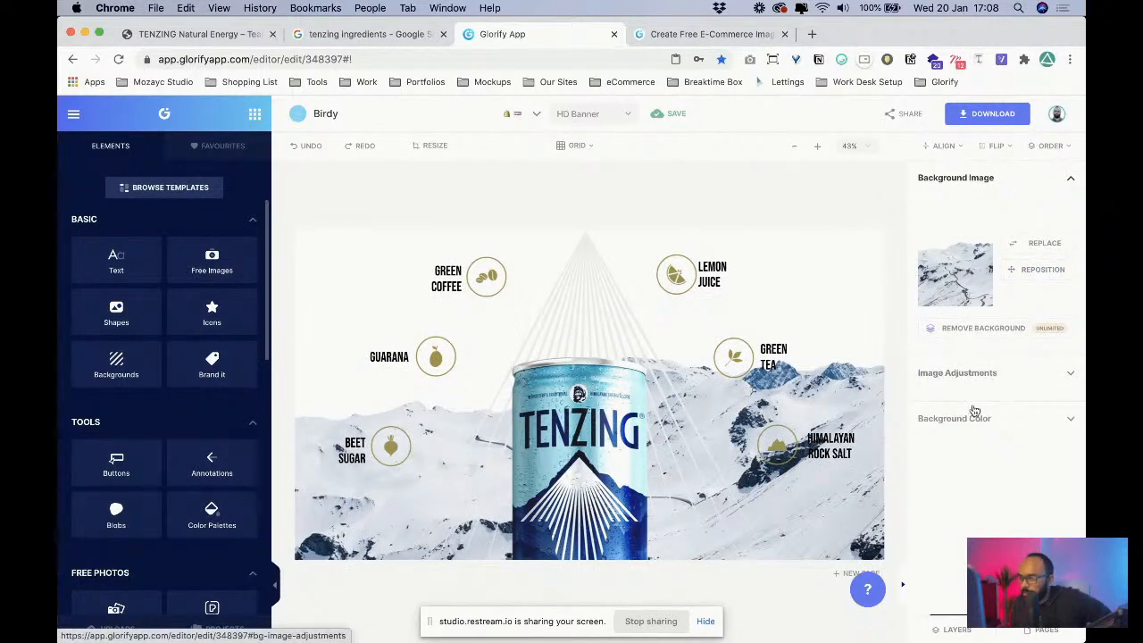
# - Give the mountain background image an overlay in the teal #59BAC5 sampled from the can, with a fill of 0.44
pyautogui.click(968, 373)
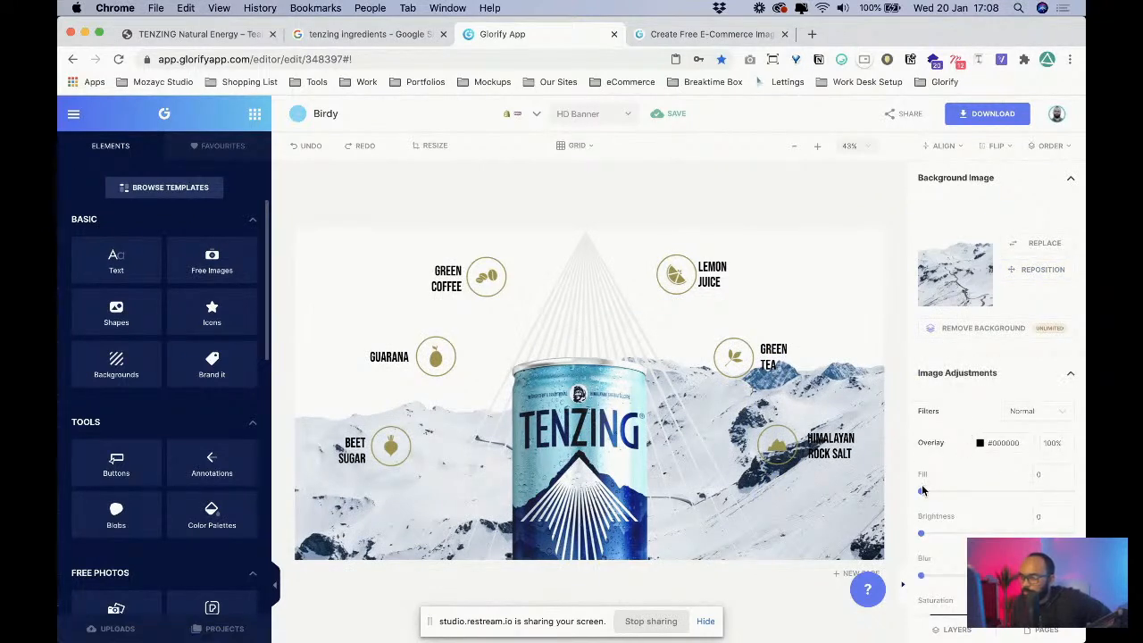
pyautogui.scroll(-1, 948, 484)
pyautogui.click(979, 407)
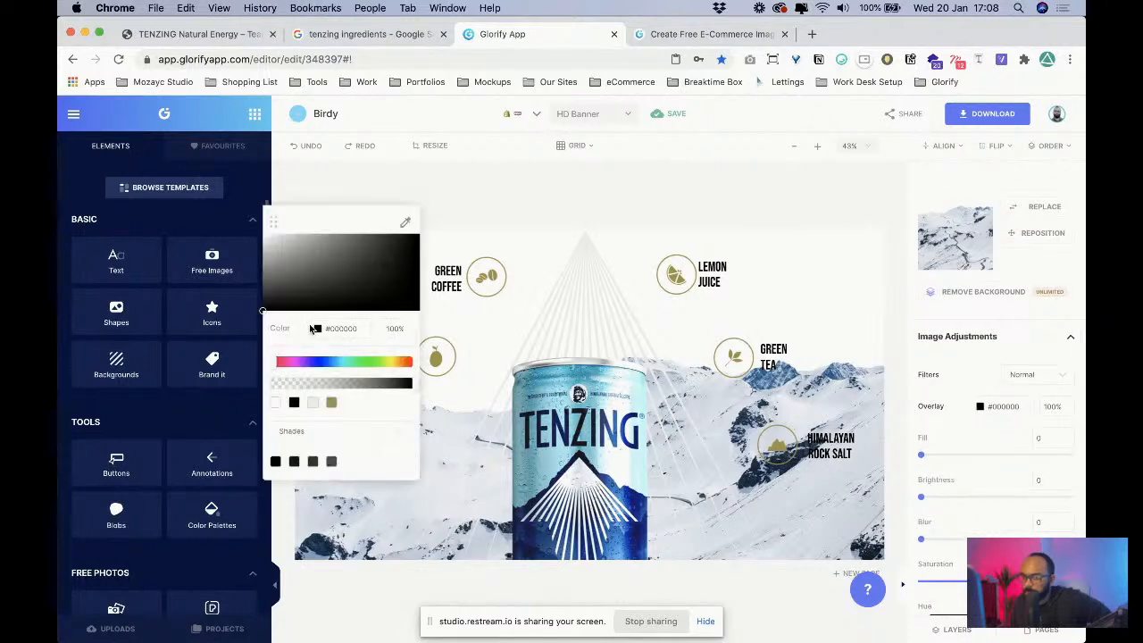
pyautogui.click(407, 224)
pyautogui.click(547, 382)
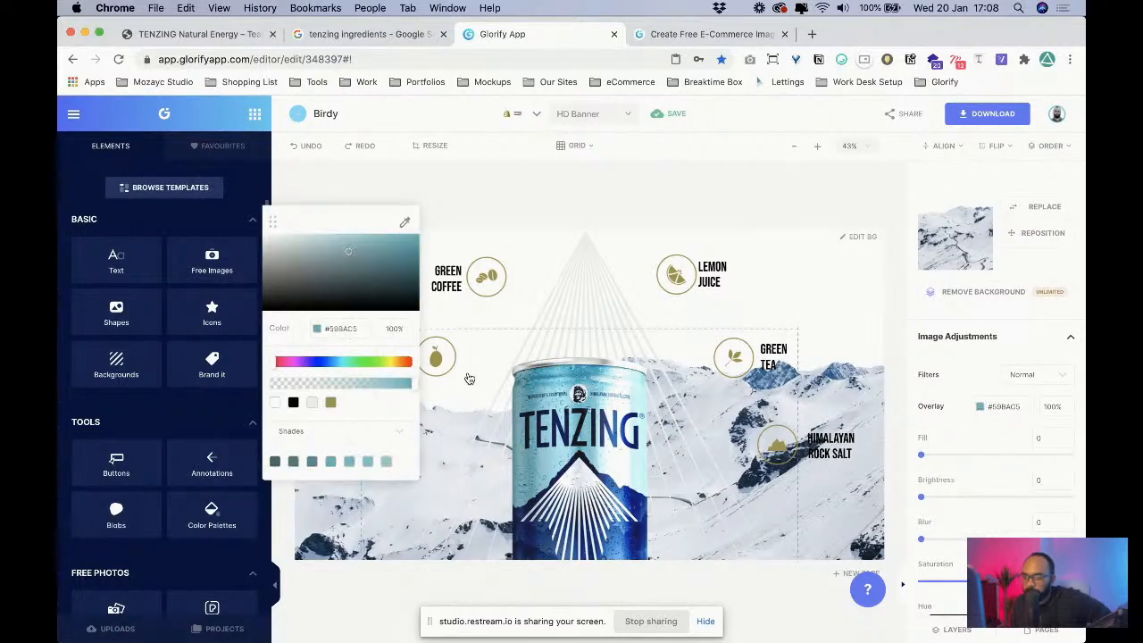
pyautogui.moveTo(922, 459); pyautogui.dragTo(987, 455)
# - Set the mountain image's brightness to 0.1 and contrast to 0, and lower its transparency value so it fades into the white background
pyautogui.scroll(-3, 970, 518)
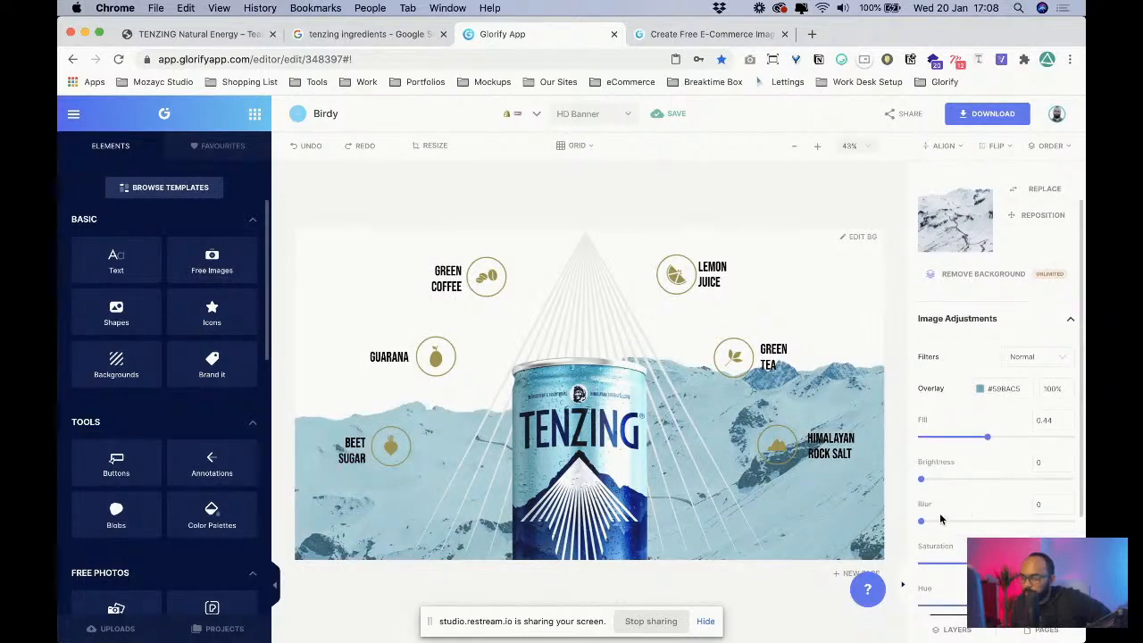
pyautogui.moveTo(922, 512); pyautogui.dragTo(951, 517)
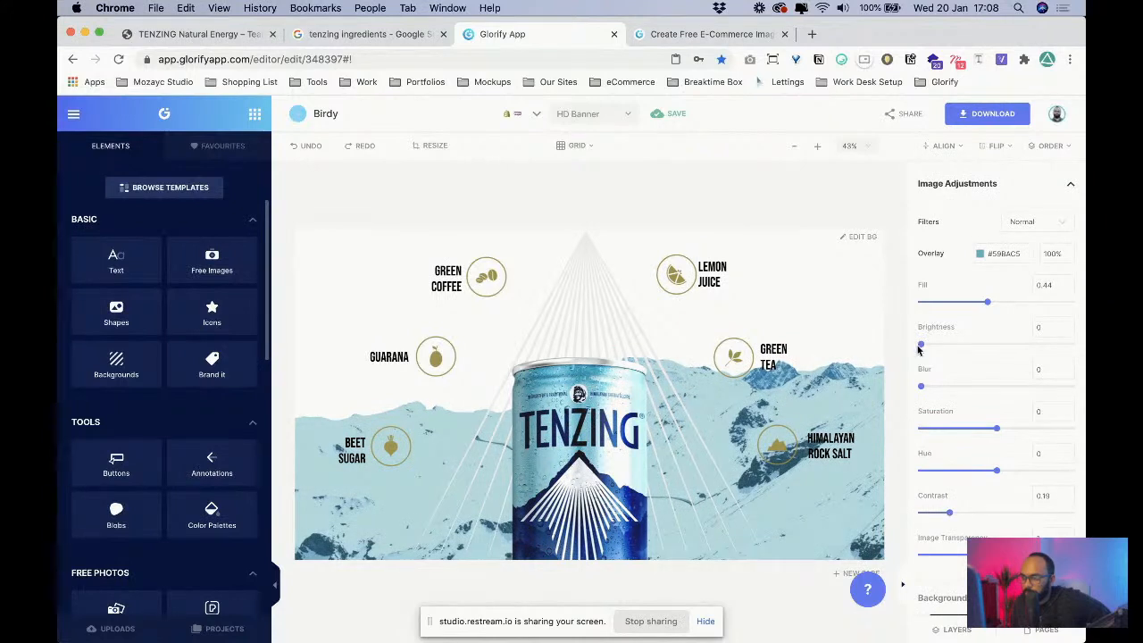
pyautogui.moveTo(921, 345); pyautogui.dragTo(935, 345)
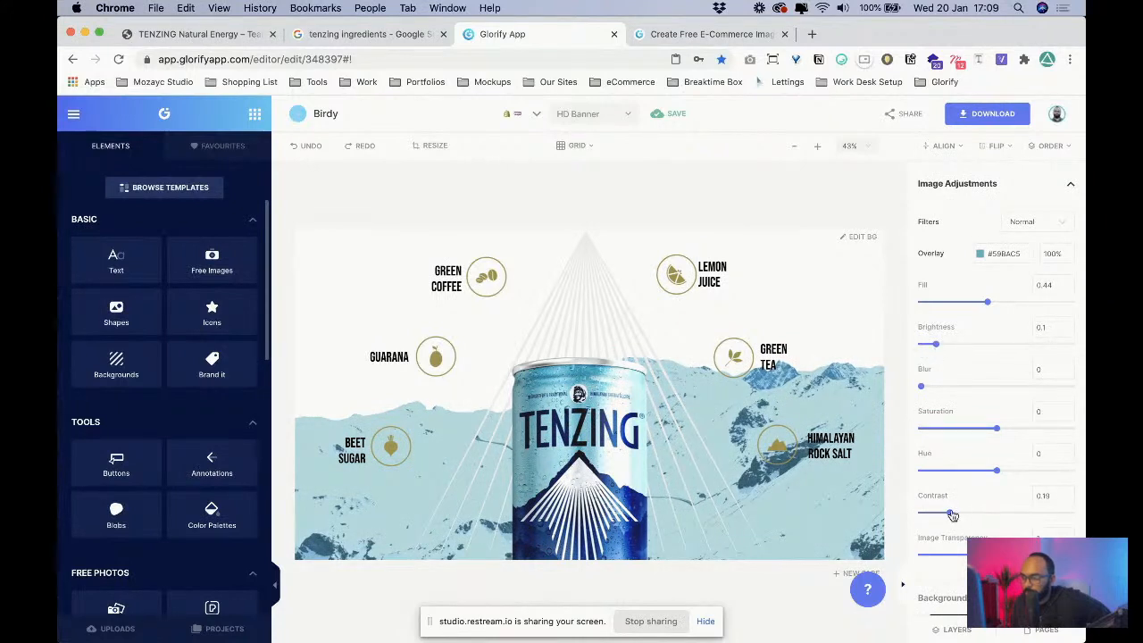
pyautogui.moveTo(942, 515); pyautogui.dragTo(926, 521)
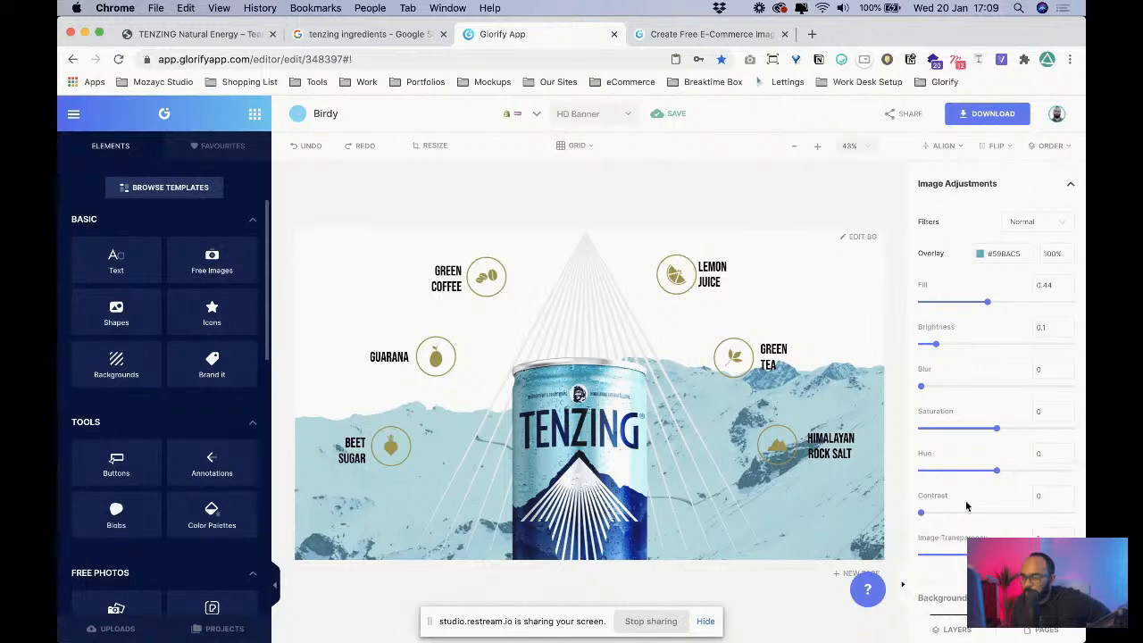
pyautogui.moveTo(1052, 554); pyautogui.dragTo(972, 554)
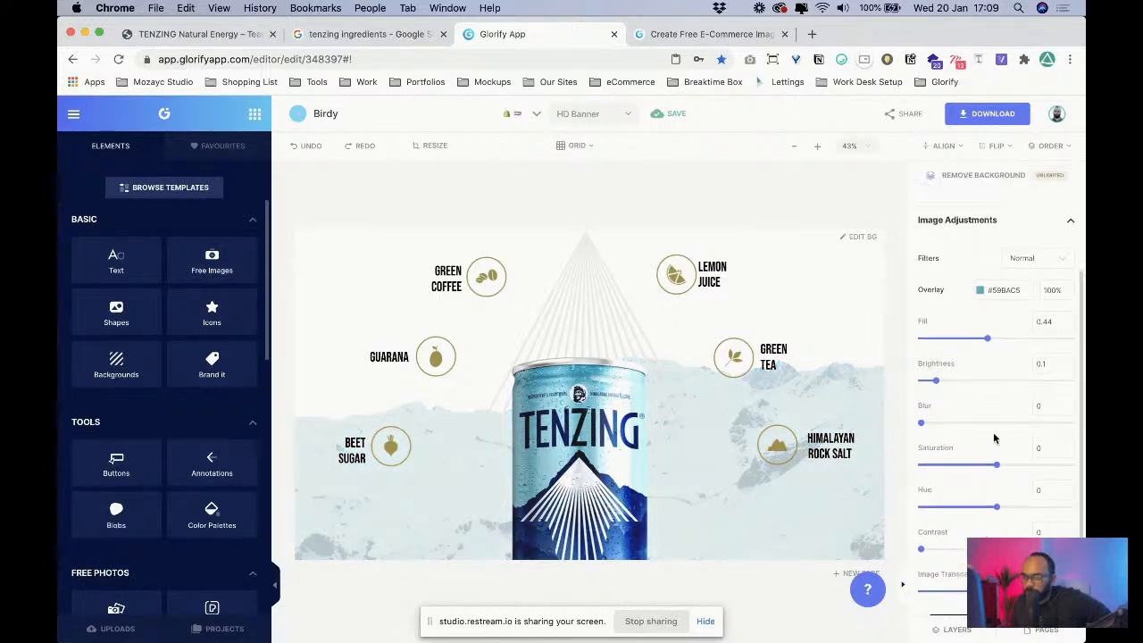
# - Set the teal overlay fill on the mountain background image to 0.24
pyautogui.scroll(4, 995, 437)
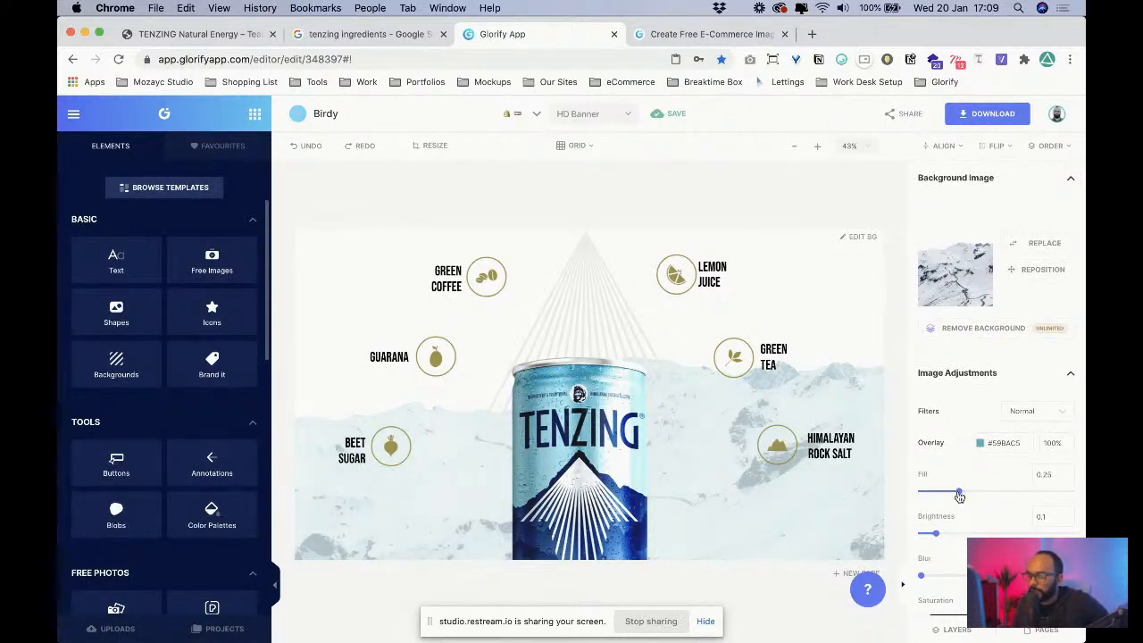
pyautogui.moveTo(948, 498); pyautogui.dragTo(957, 496)
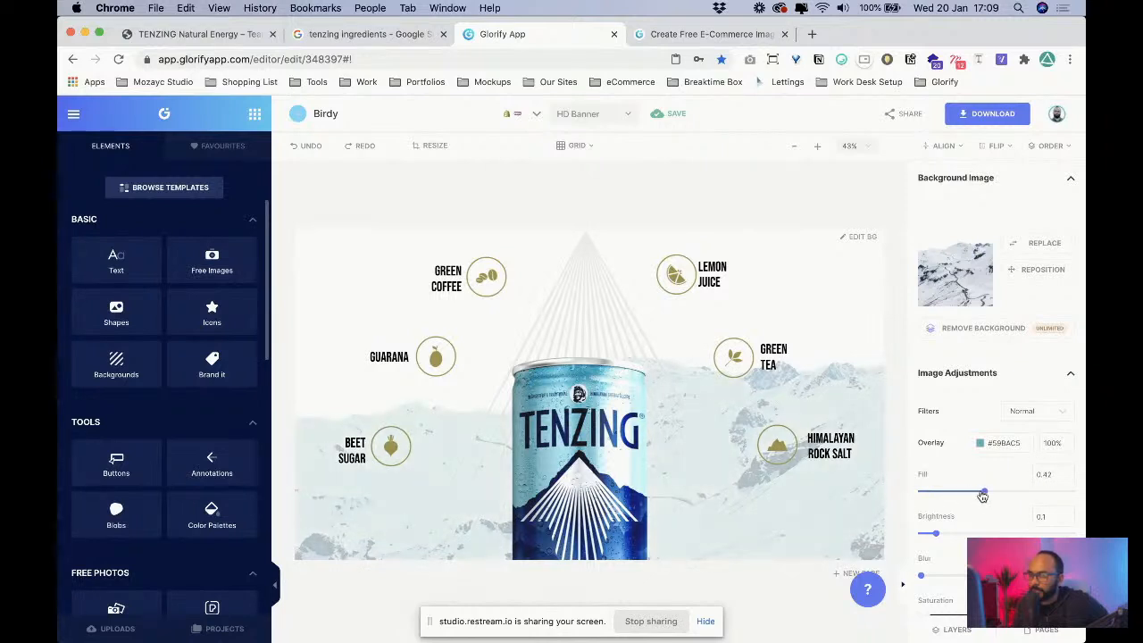
pyautogui.click(590, 310)
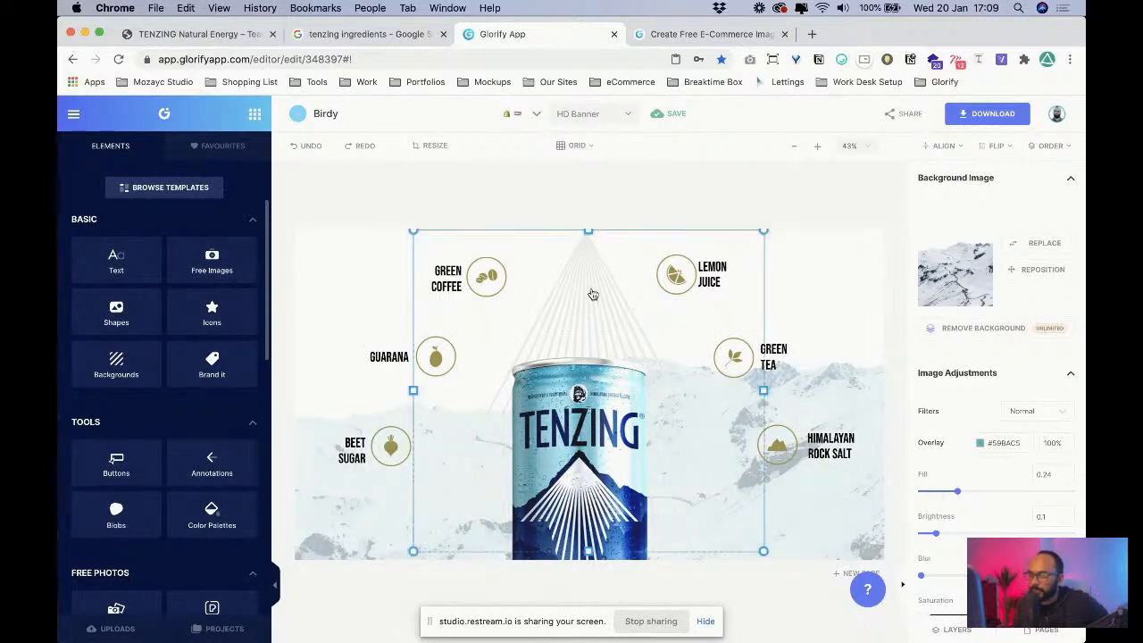
pyautogui.click(856, 320)
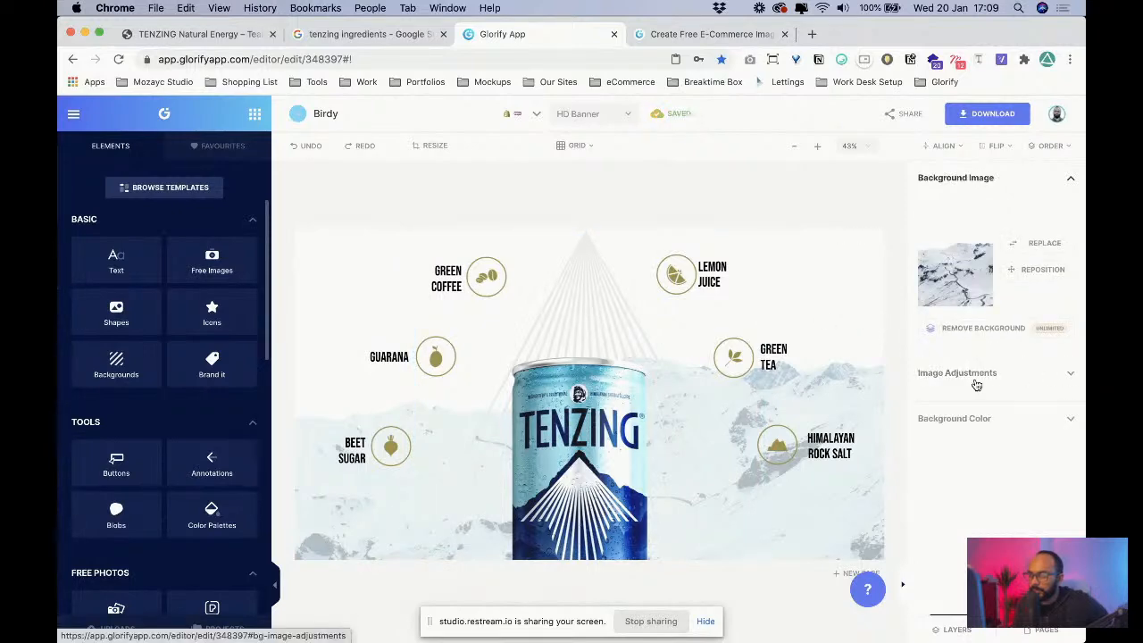
# - Check the TENZING reference image in the Google results, and shift the ray graphic slightly left and up to centre it over the can
pyautogui.click(370, 34)
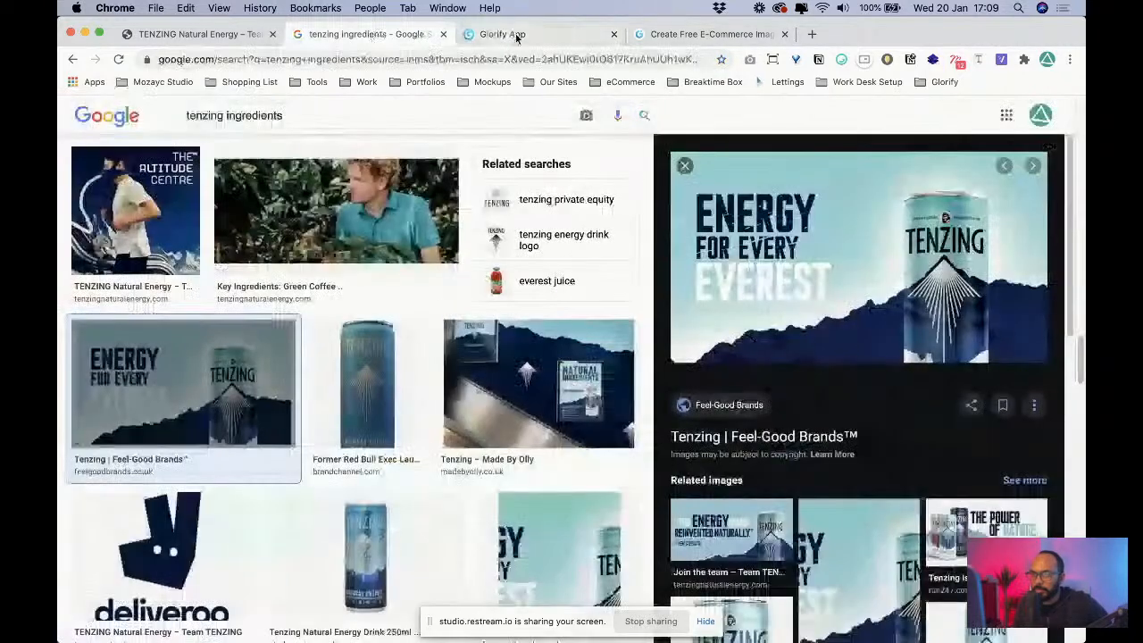
pyautogui.click(535, 41)
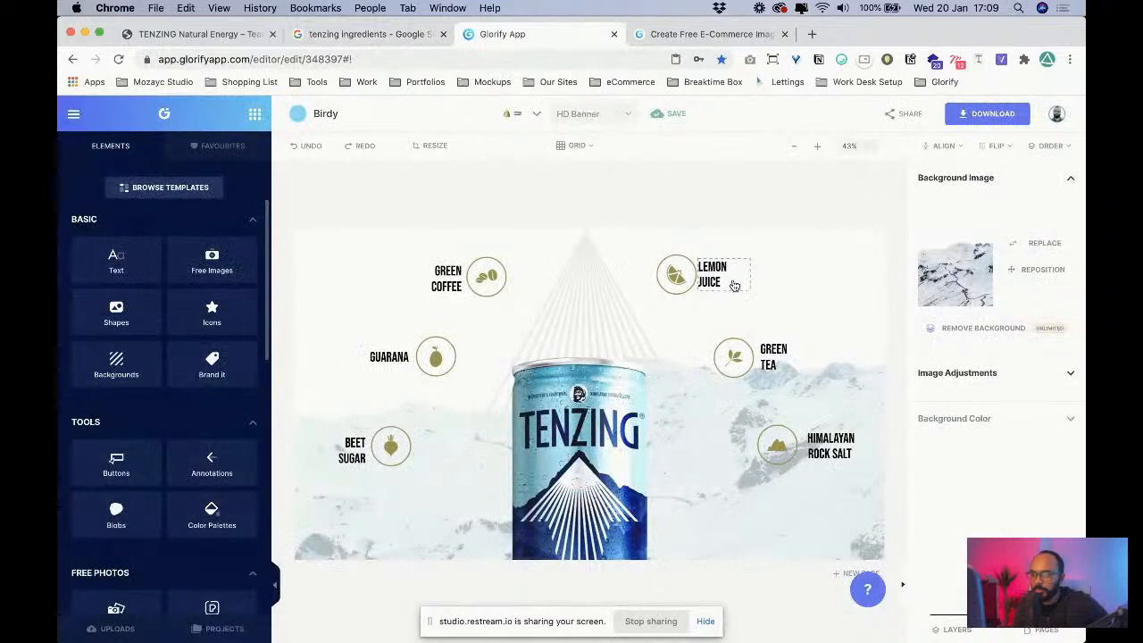
pyautogui.click(589, 304)
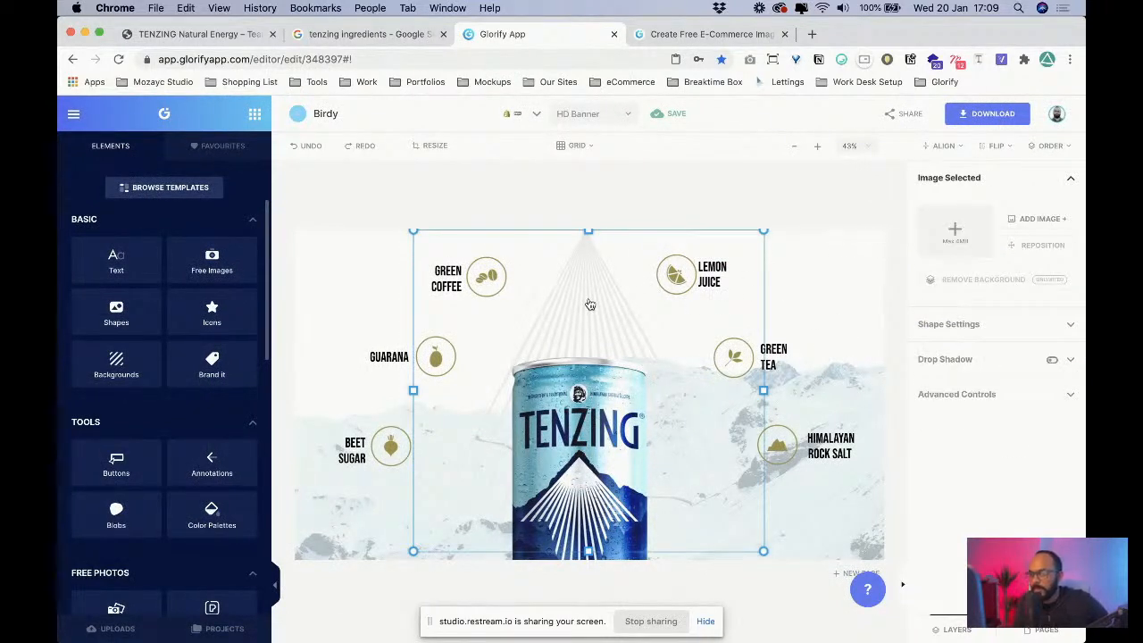
pyautogui.moveTo(600, 302)
pyautogui.mouseDown()
pyautogui.moveTo(534, 298)
pyautogui.moveTo(592, 288)
pyautogui.mouseUp()
pyautogui.click(829, 382)
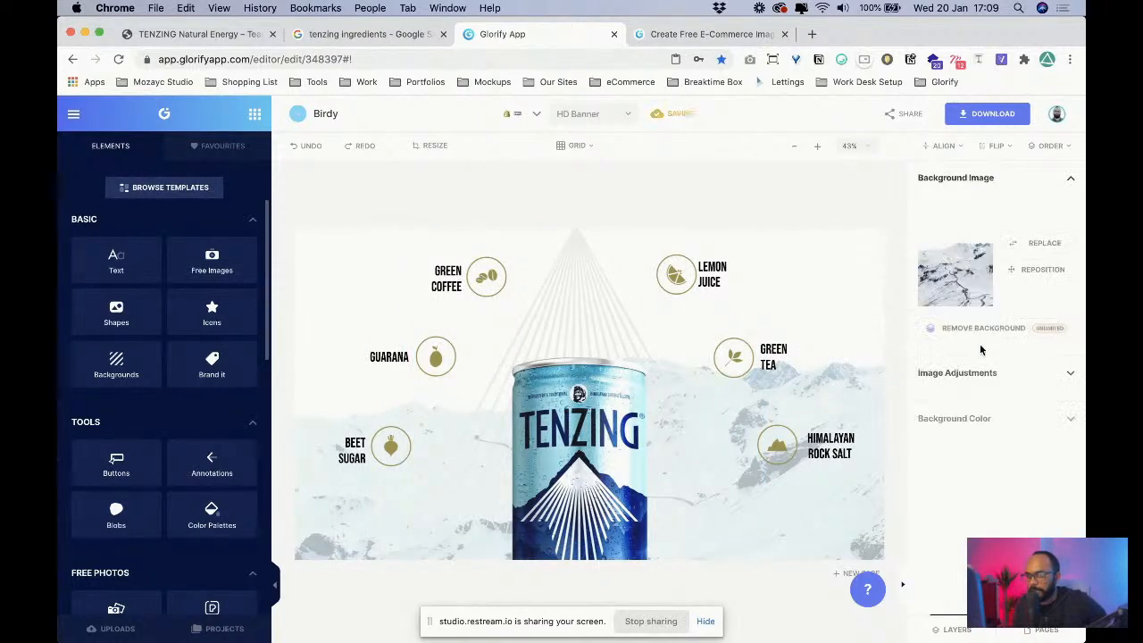
# - Nudge the Himalayan Rock Salt label slightly closer to its mountain icon
pyautogui.click(982, 374)
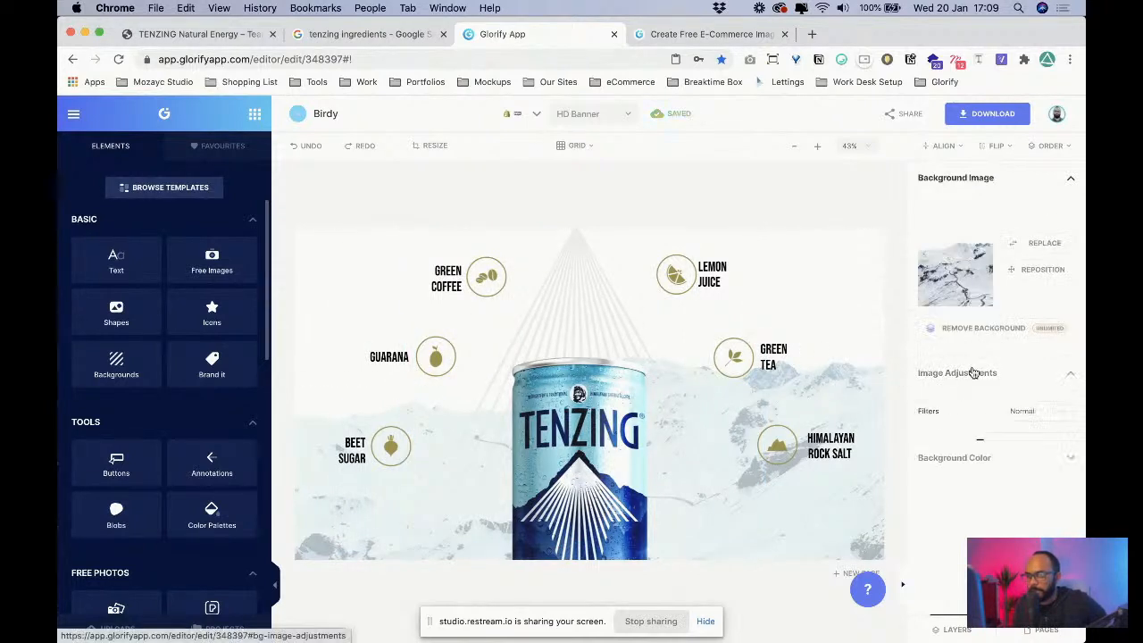
pyautogui.click(819, 449)
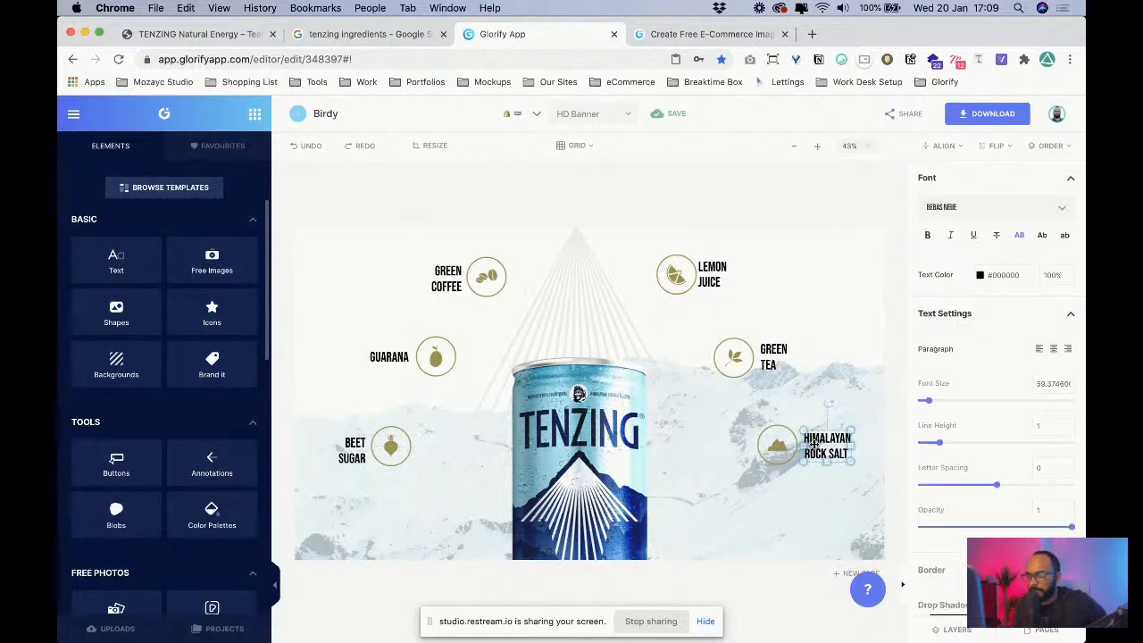
pyautogui.click(815, 381)
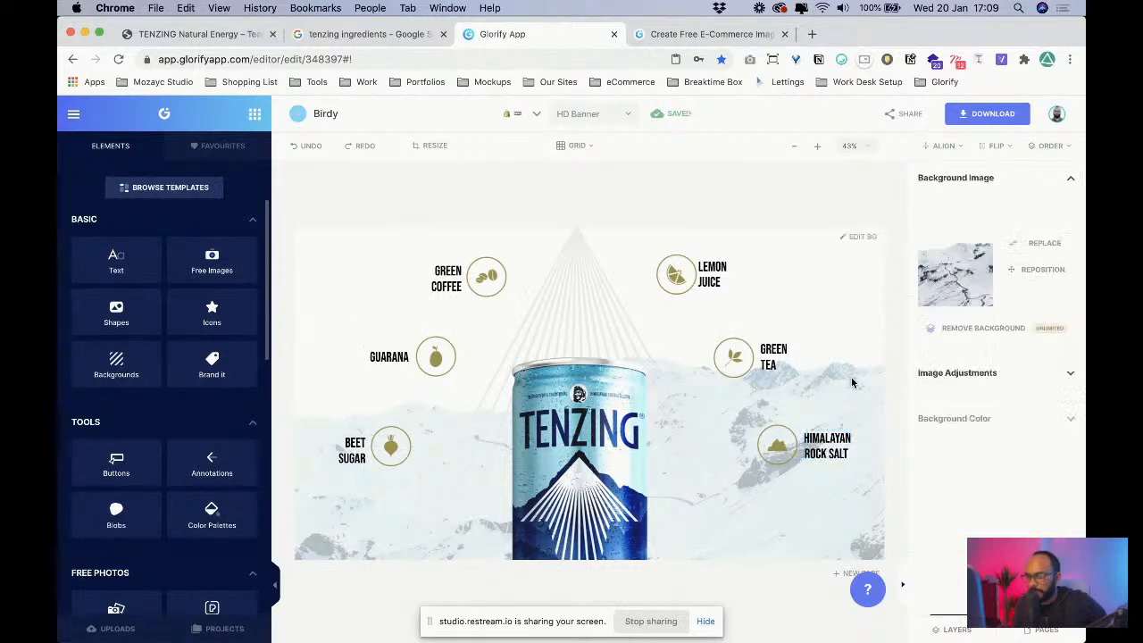
# - Move the ray graphic up so its apex extends past the banner's upper edge, keeping it centred over the can
pyautogui.click(957, 372)
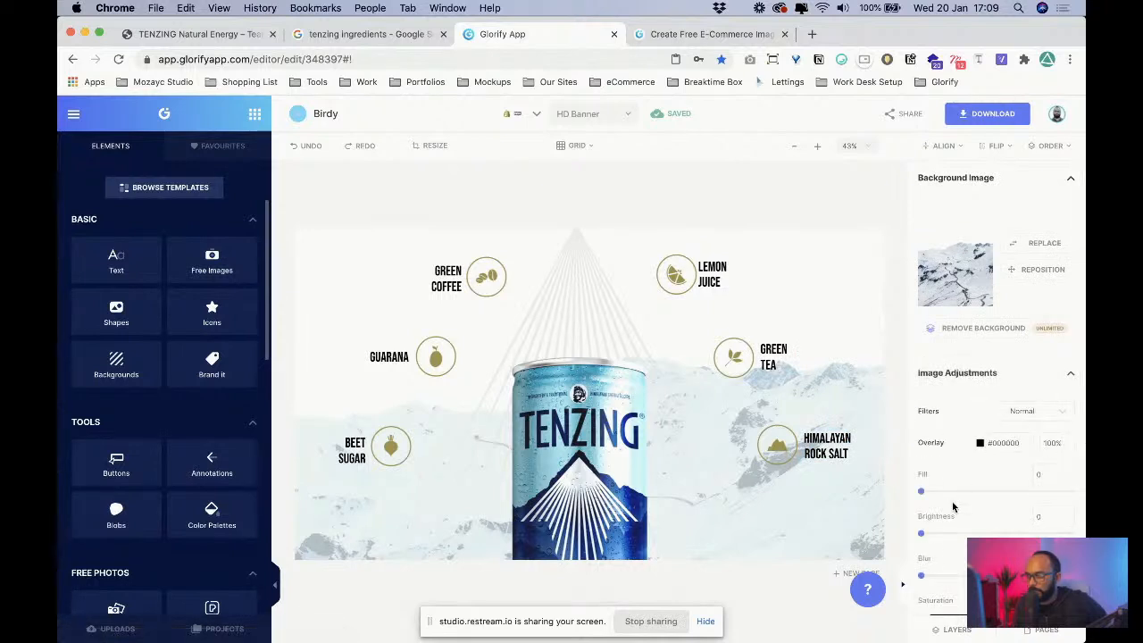
pyautogui.scroll(-2, 952, 507)
pyautogui.click(581, 266)
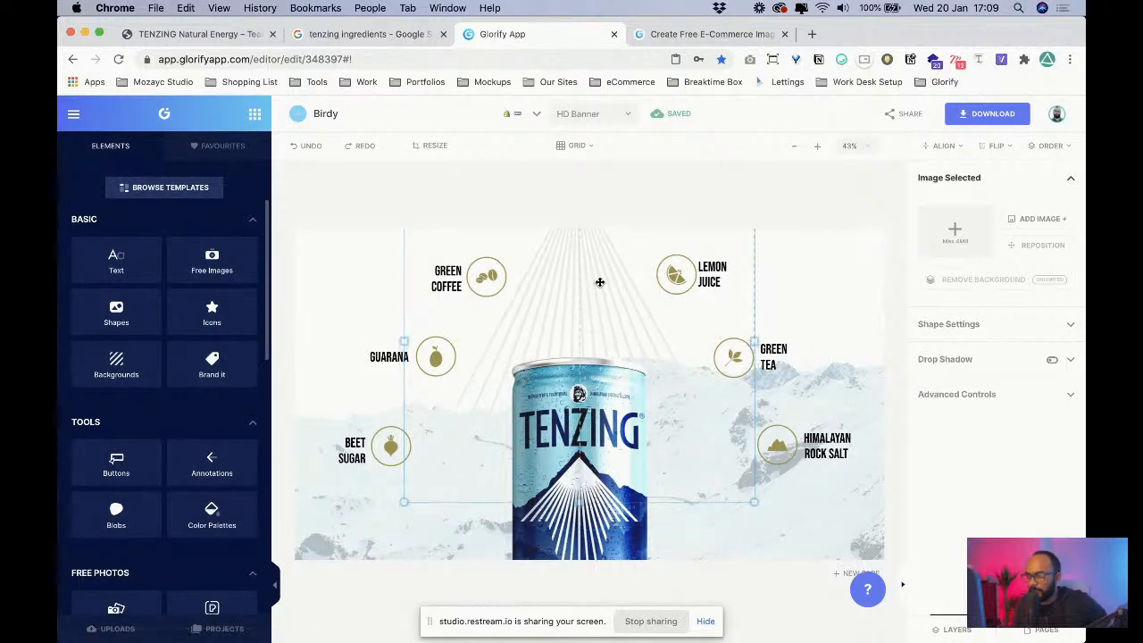
pyautogui.click(809, 305)
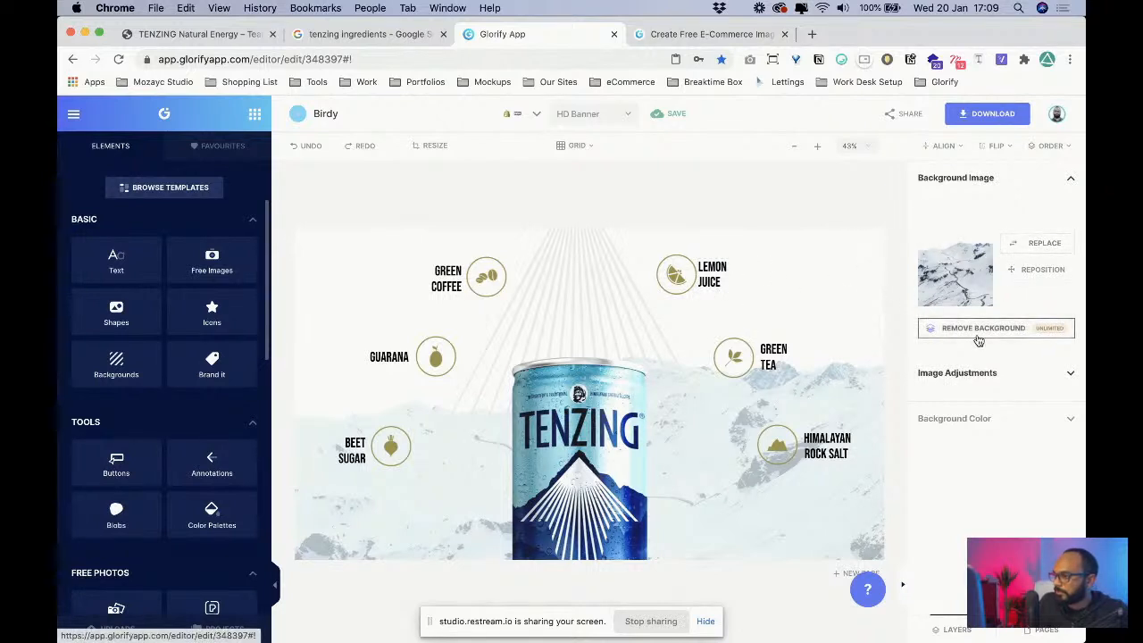
# - Set the banner's background color to the teal #77C1CC sampled from the can
pyautogui.click(977, 376)
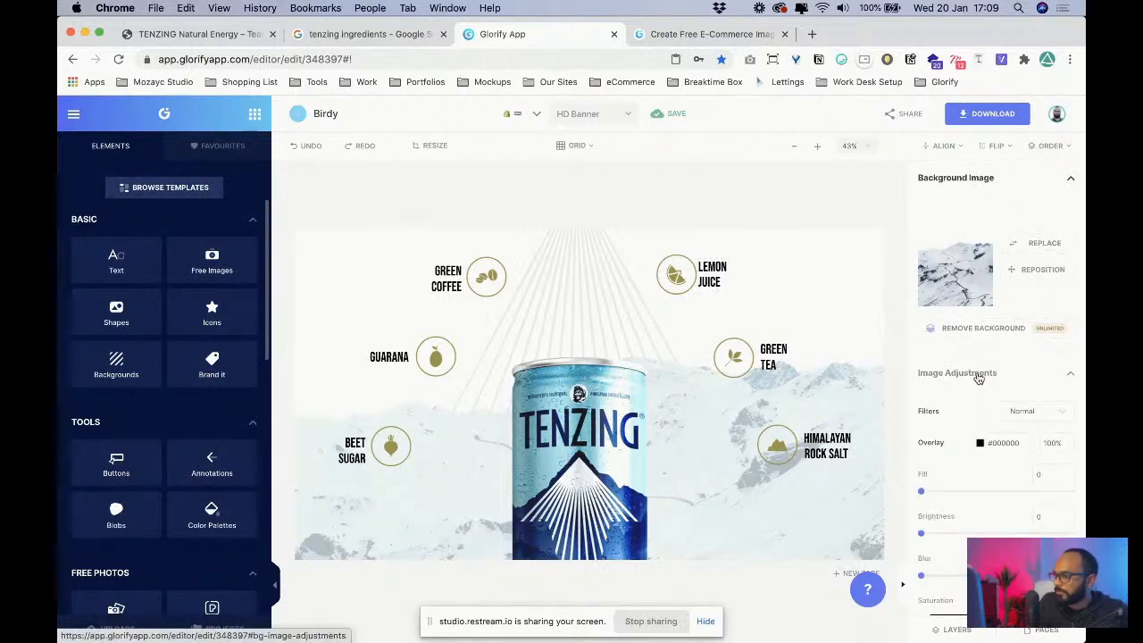
pyautogui.click(977, 376)
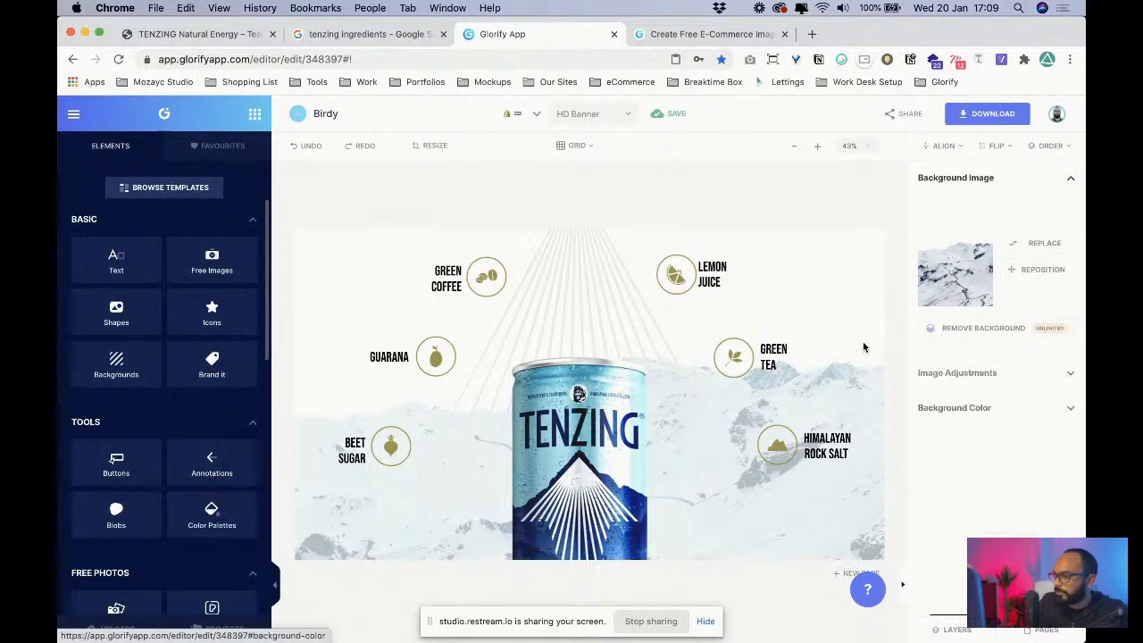
pyautogui.click(954, 407)
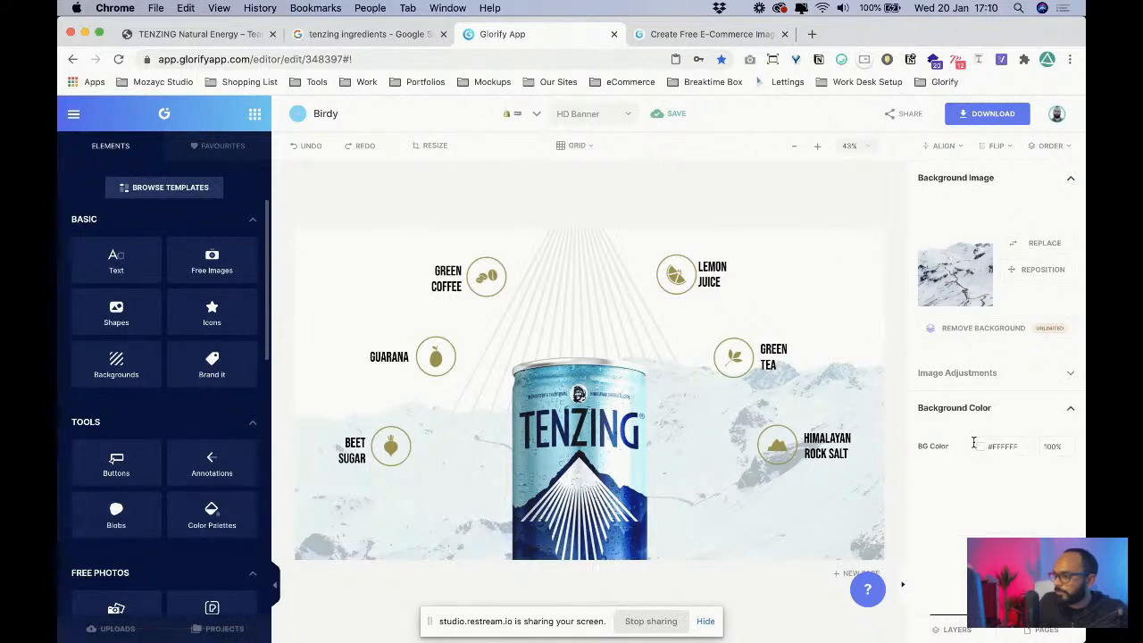
pyautogui.click(979, 445)
pyautogui.click(312, 432)
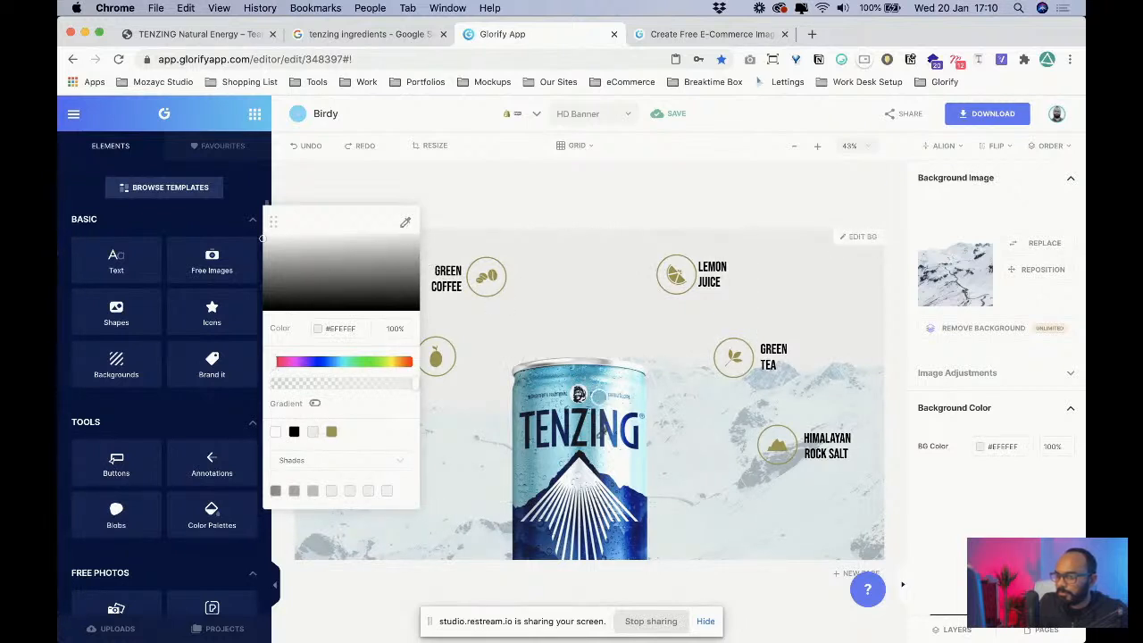
pyautogui.click(536, 467)
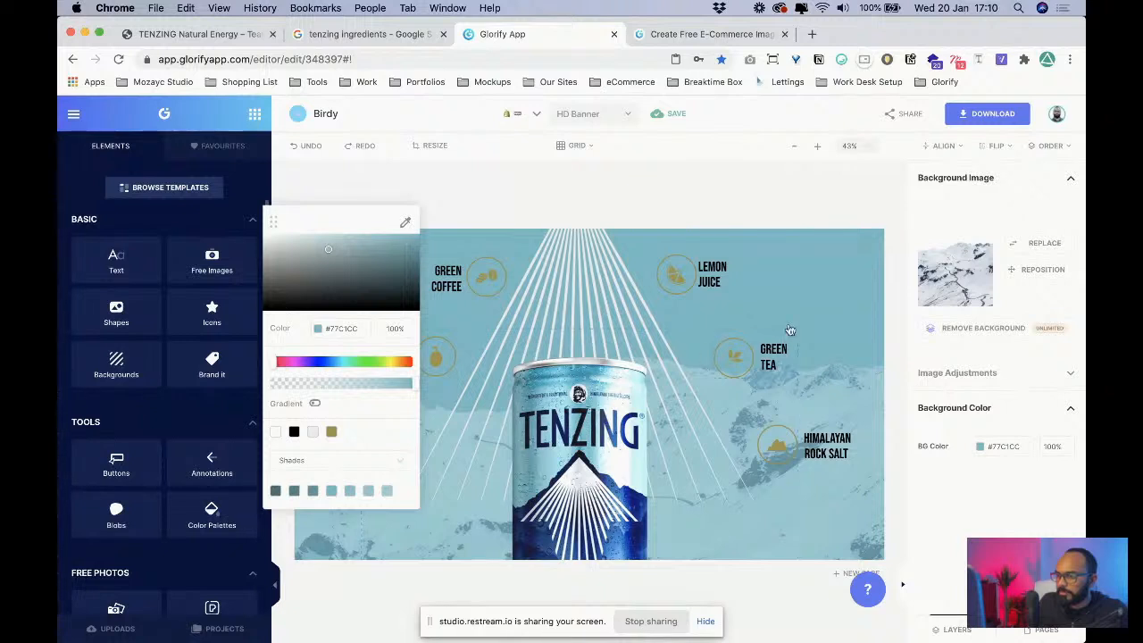
pyautogui.click(828, 314)
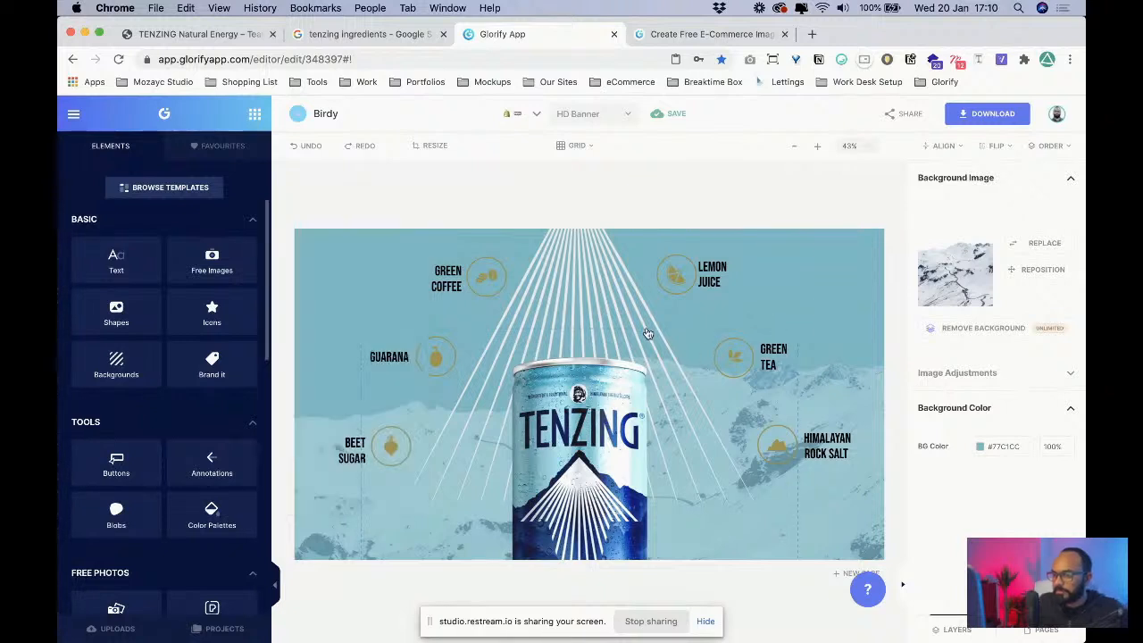
# - Change the Guarana label's text color to white
pyautogui.click(384, 362)
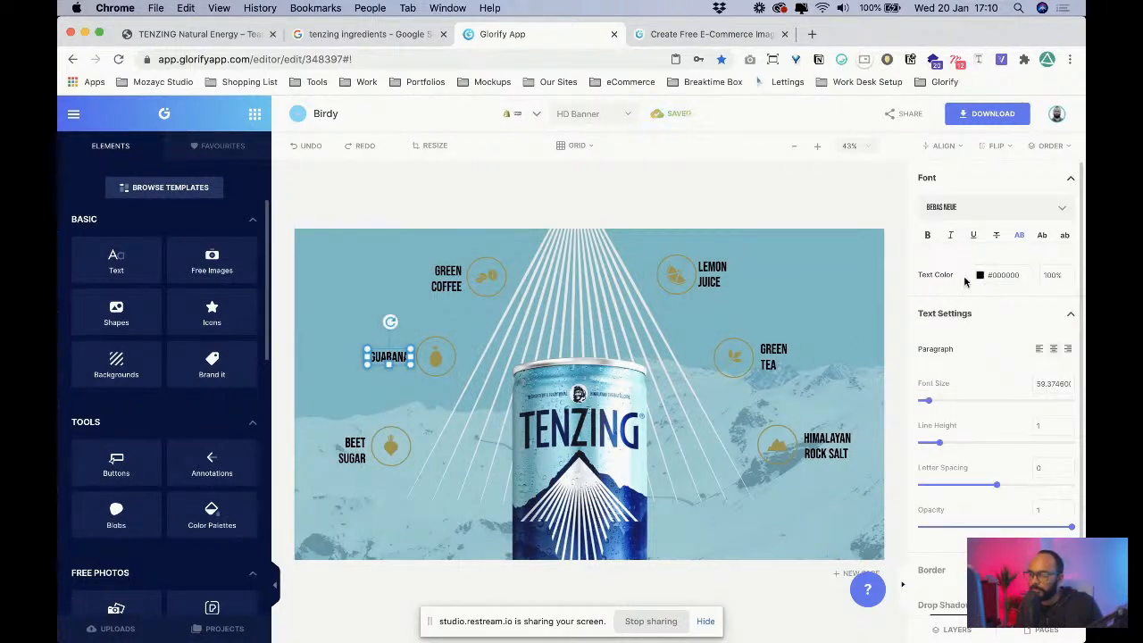
pyautogui.click(980, 275)
pyautogui.moveTo(316, 301); pyautogui.dragTo(275, 231)
pyautogui.click(453, 286)
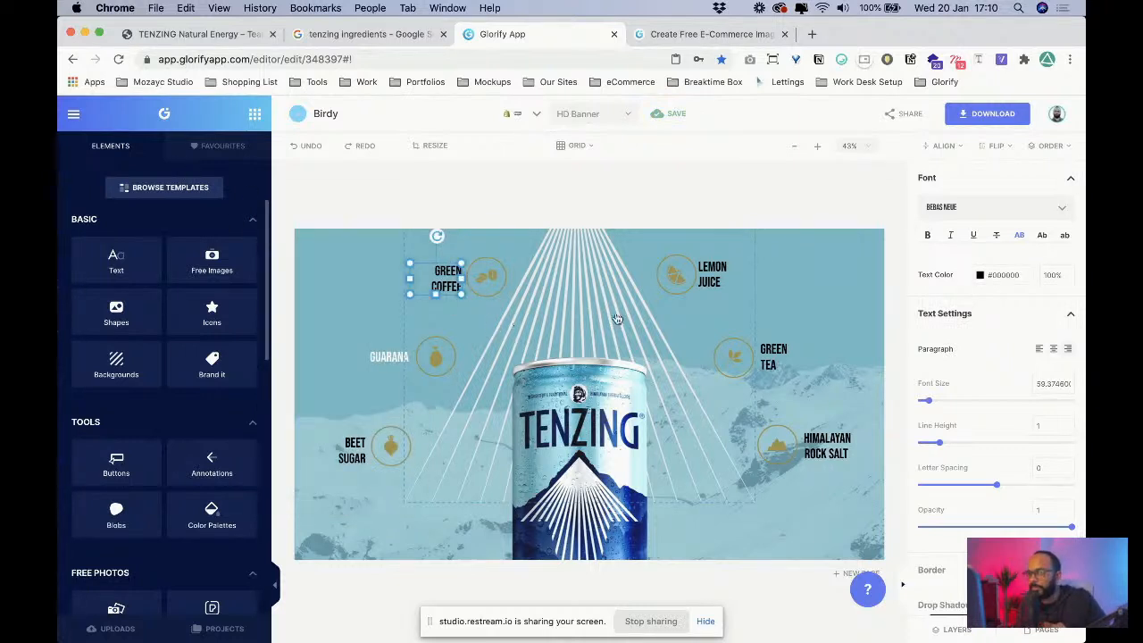
# - Try filling the Guarana icon's circle with #EFEFEF at high opacity
pyautogui.click(428, 362)
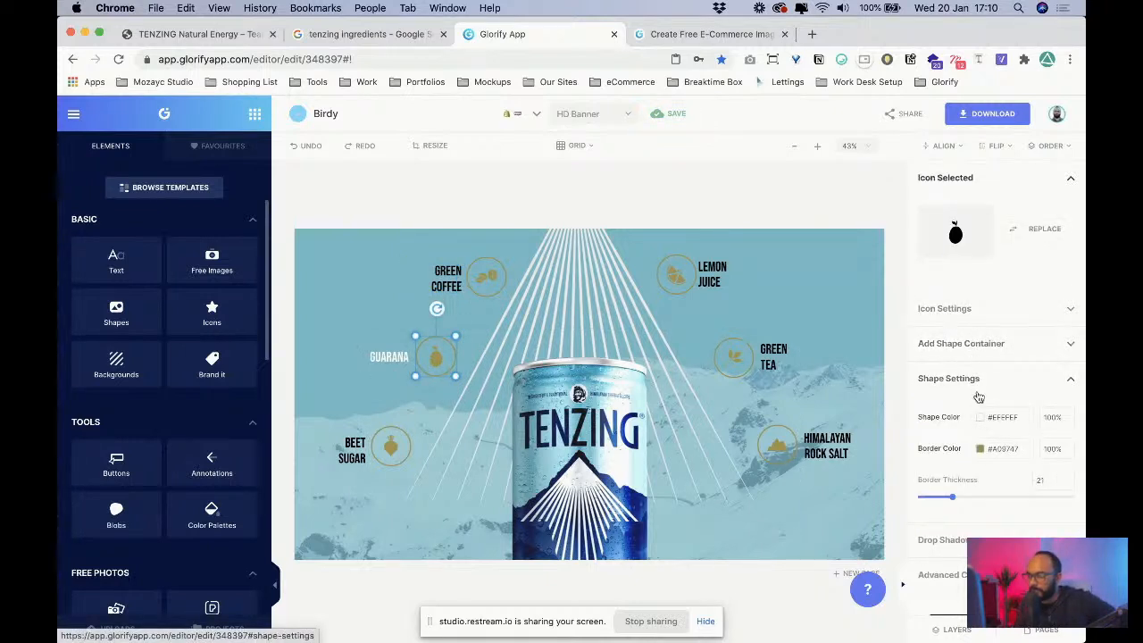
pyautogui.click(968, 346)
pyautogui.click(948, 345)
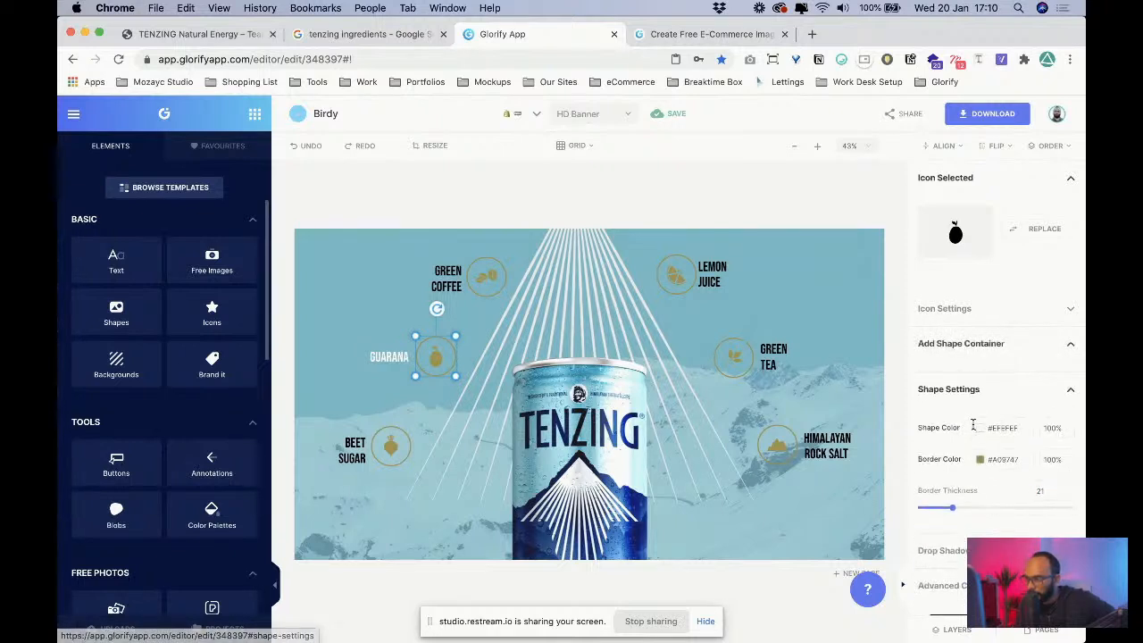
pyautogui.click(978, 430)
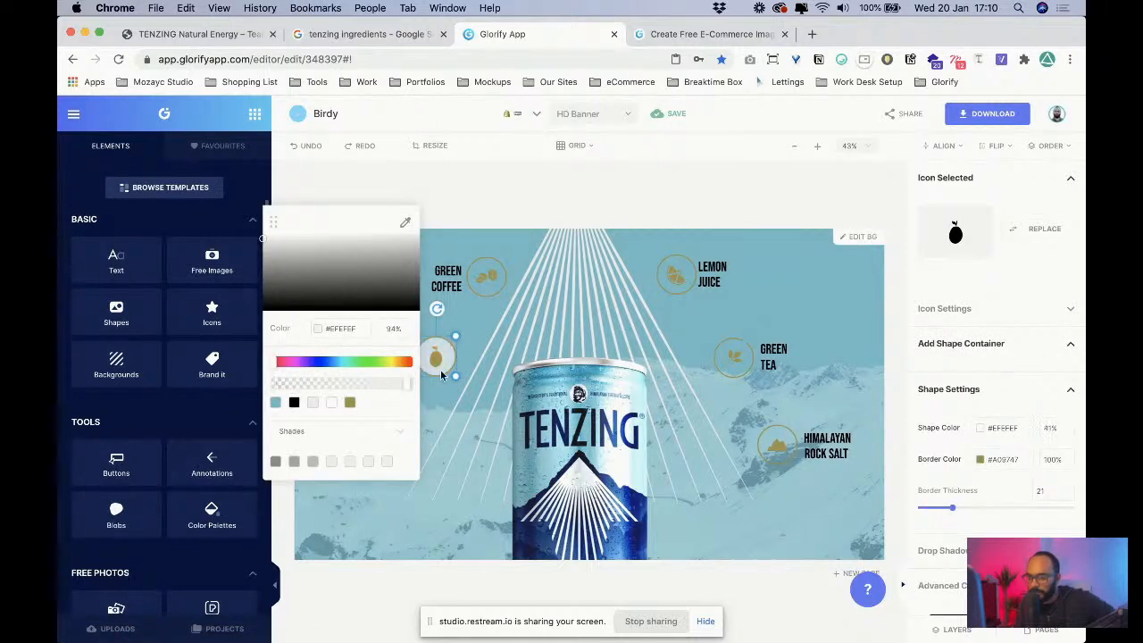
pyautogui.click(445, 327)
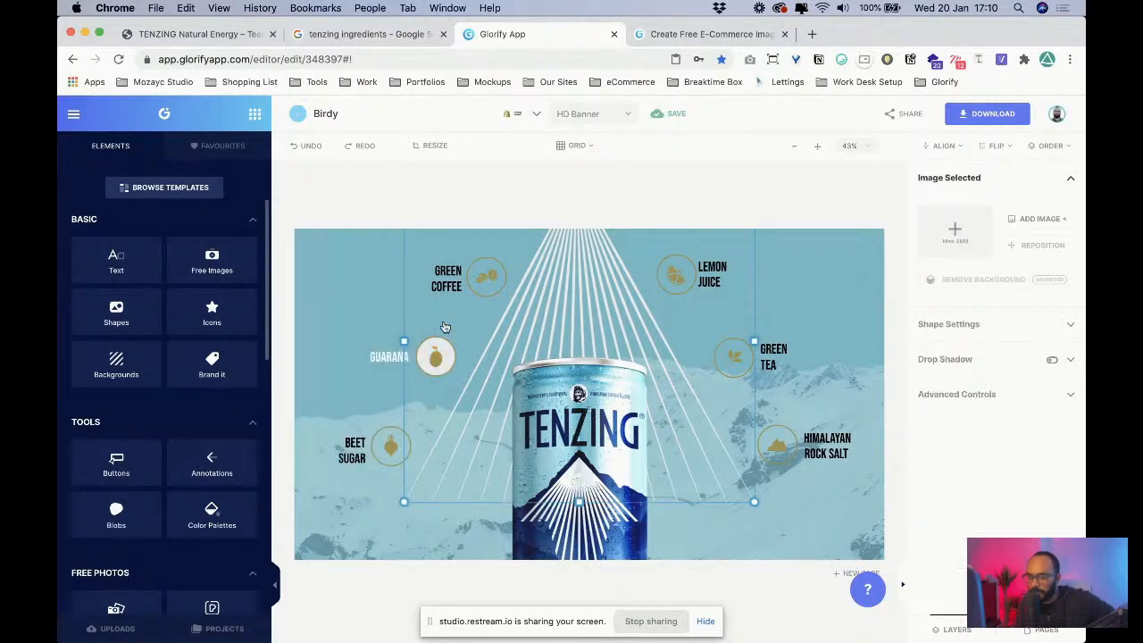
pyautogui.click(323, 317)
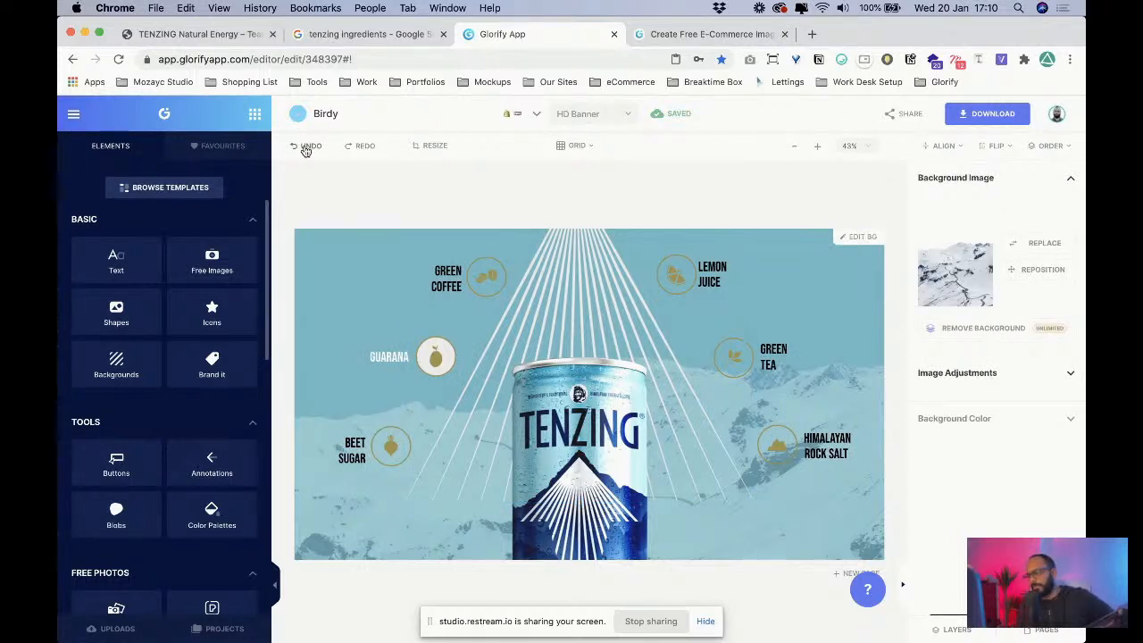
# - Try the ray graphic lower with its apex inside the banner, and undo that move together with the Guarana icon's fill
pyautogui.click(557, 253)
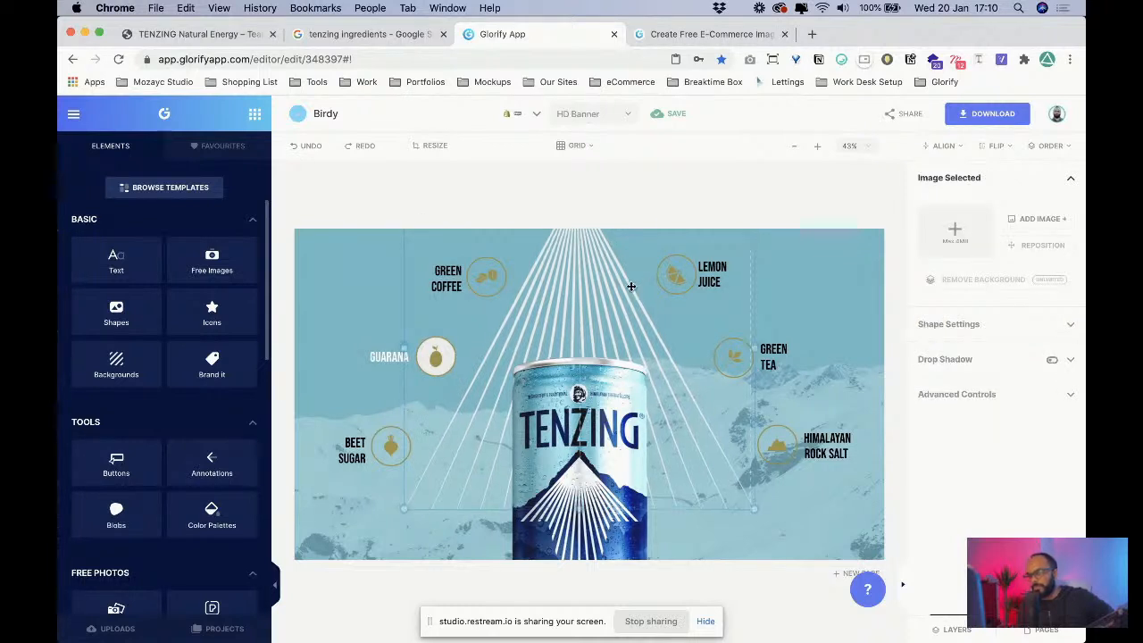
pyautogui.moveTo(633, 286); pyautogui.dragTo(636, 344)
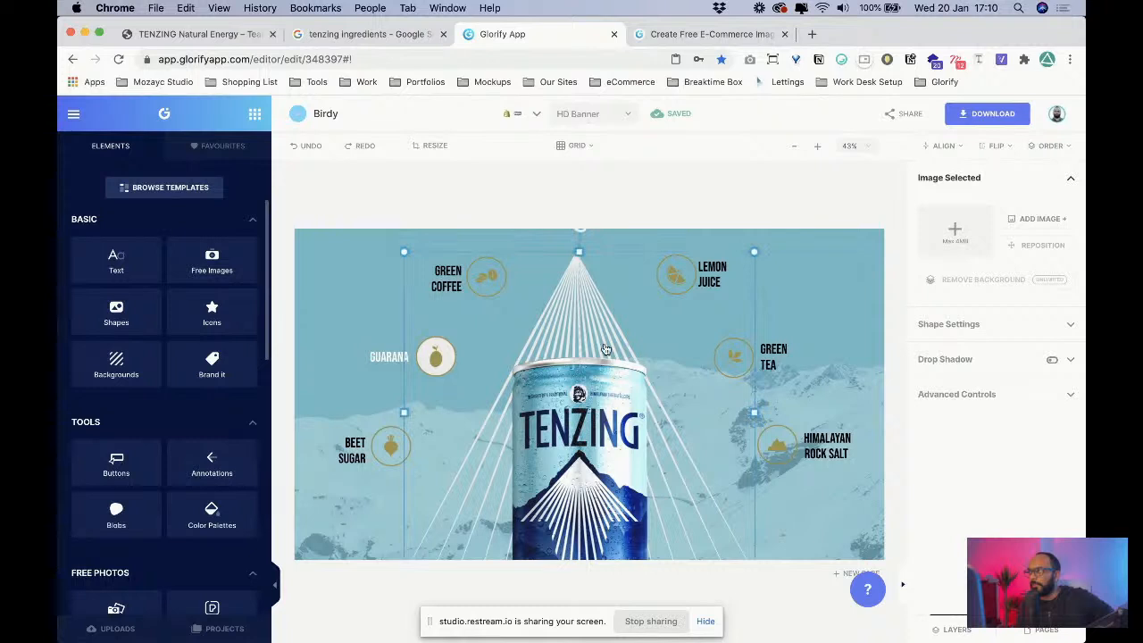
pyautogui.click(356, 289)
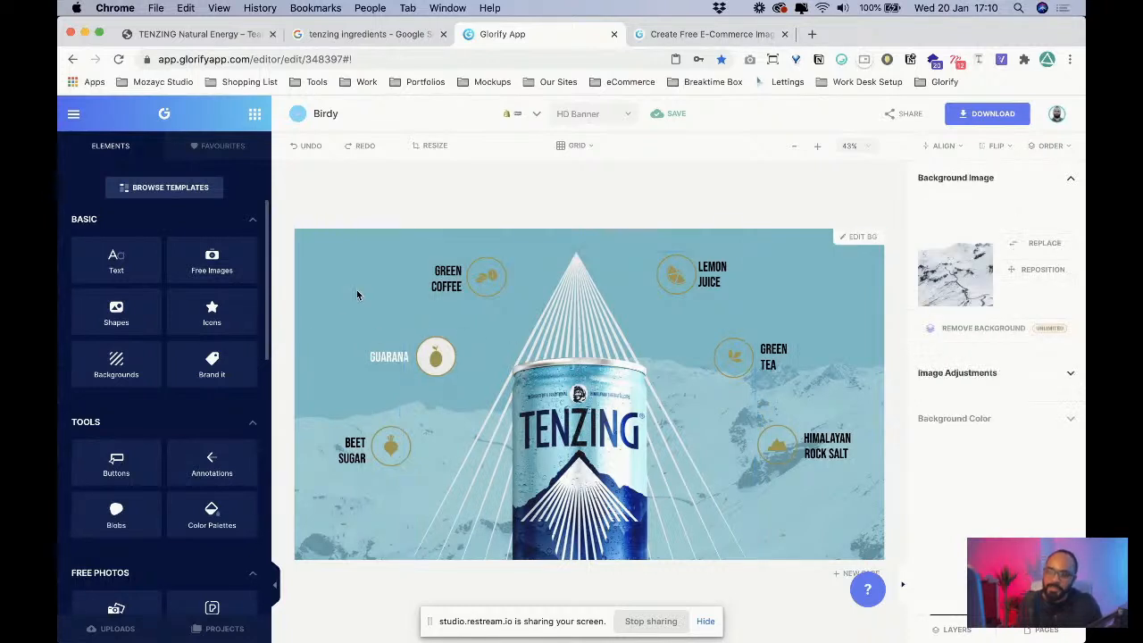
pyautogui.press('super+z')
pyautogui.press('super+z')
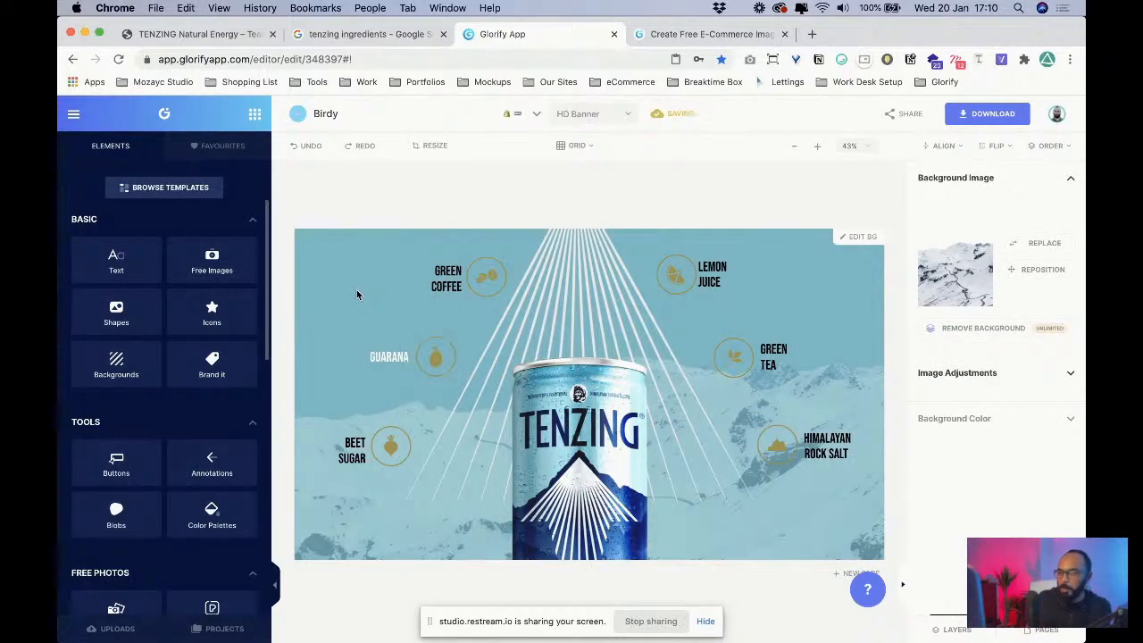
# - Set the Guarana label's text color back to black
pyautogui.click(399, 355)
pyautogui.click(393, 356)
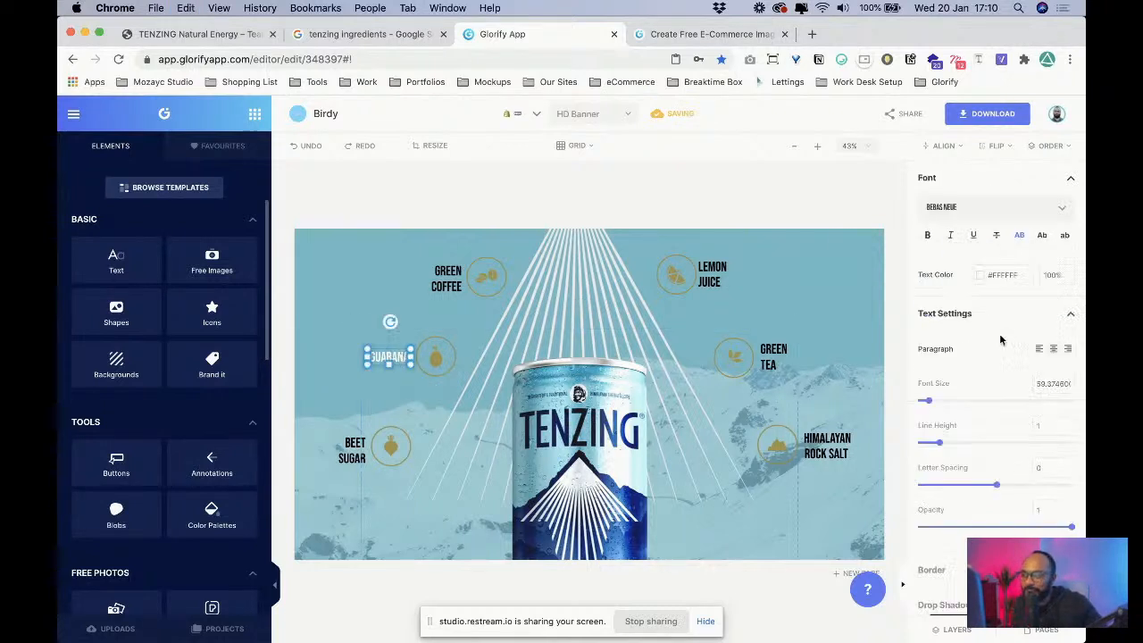
pyautogui.click(981, 275)
pyautogui.moveTo(309, 288); pyautogui.dragTo(234, 321)
pyautogui.click(448, 305)
pyautogui.click(843, 326)
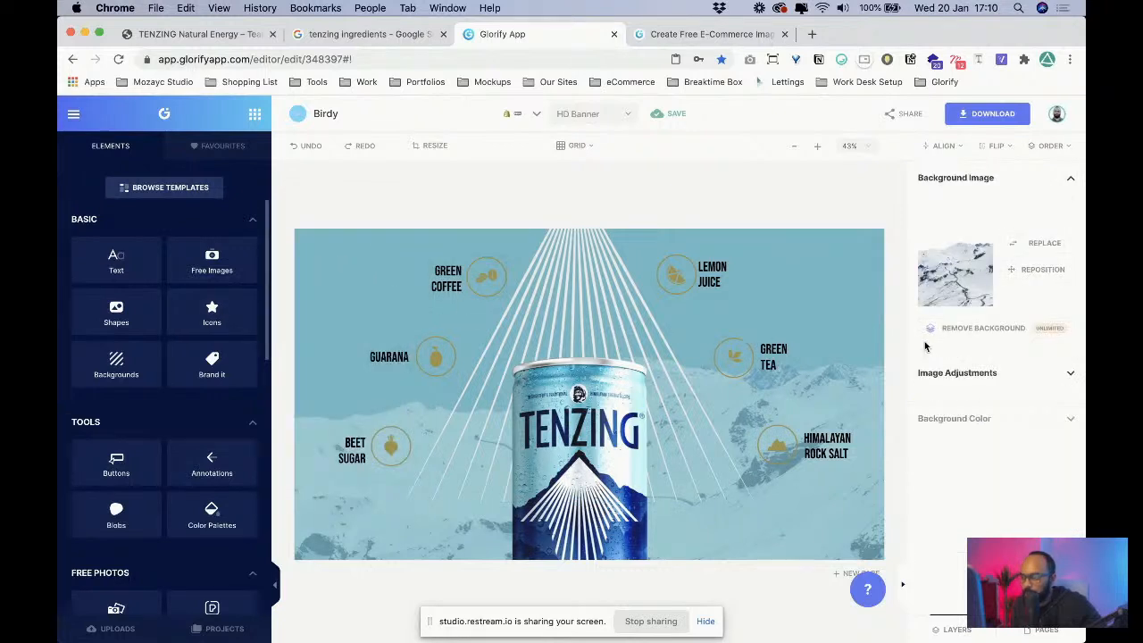
# - Delete the ray graphic behind the can
pyautogui.click(986, 374)
pyautogui.scroll(-3, 985, 464)
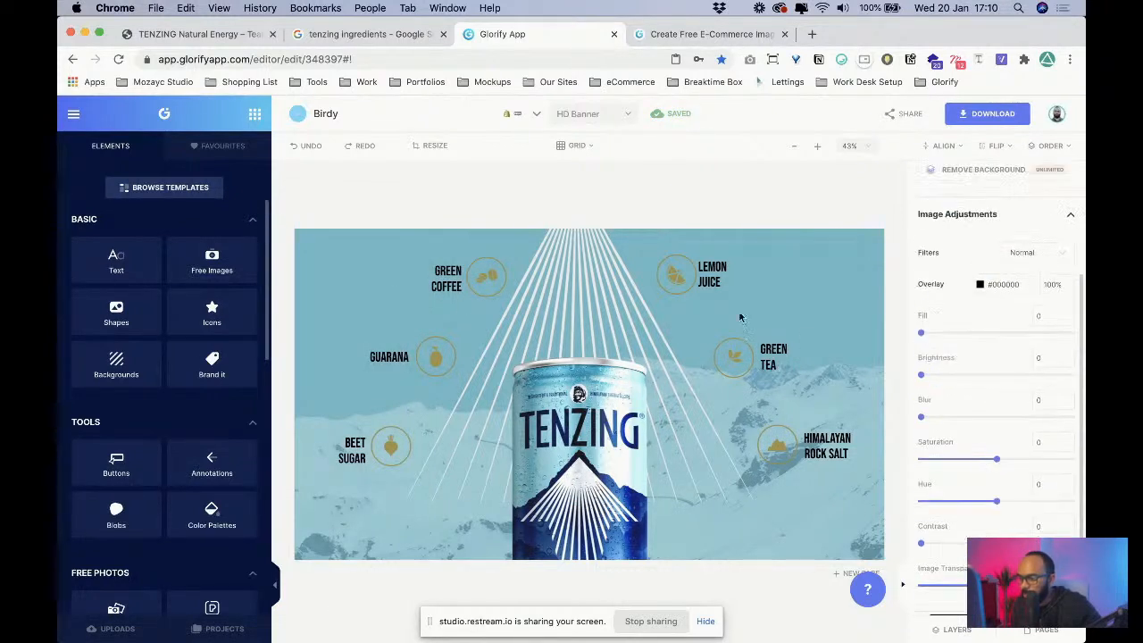
pyautogui.click(603, 293)
pyautogui.press('Delete')
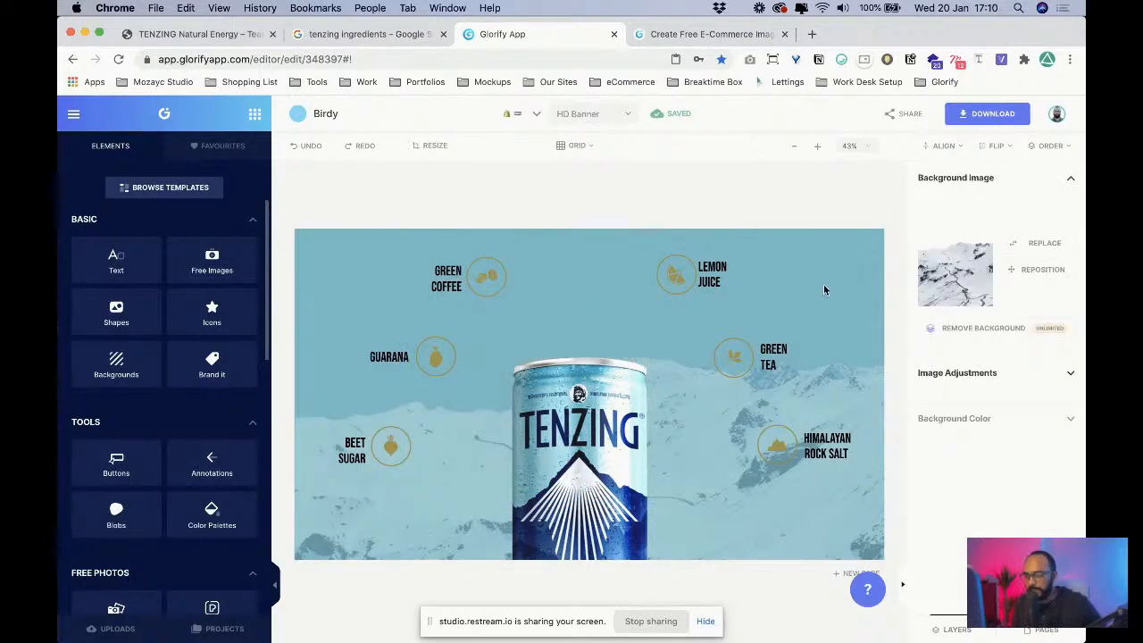
pyautogui.click(972, 374)
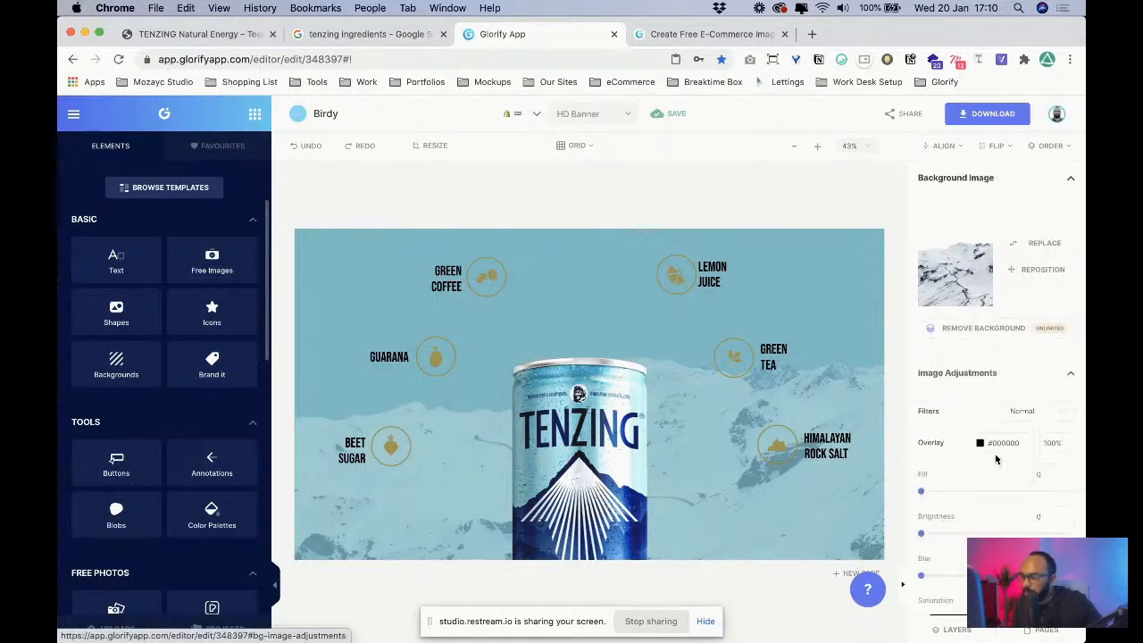
pyautogui.scroll(-3, 997, 459)
pyautogui.scroll(3, 997, 457)
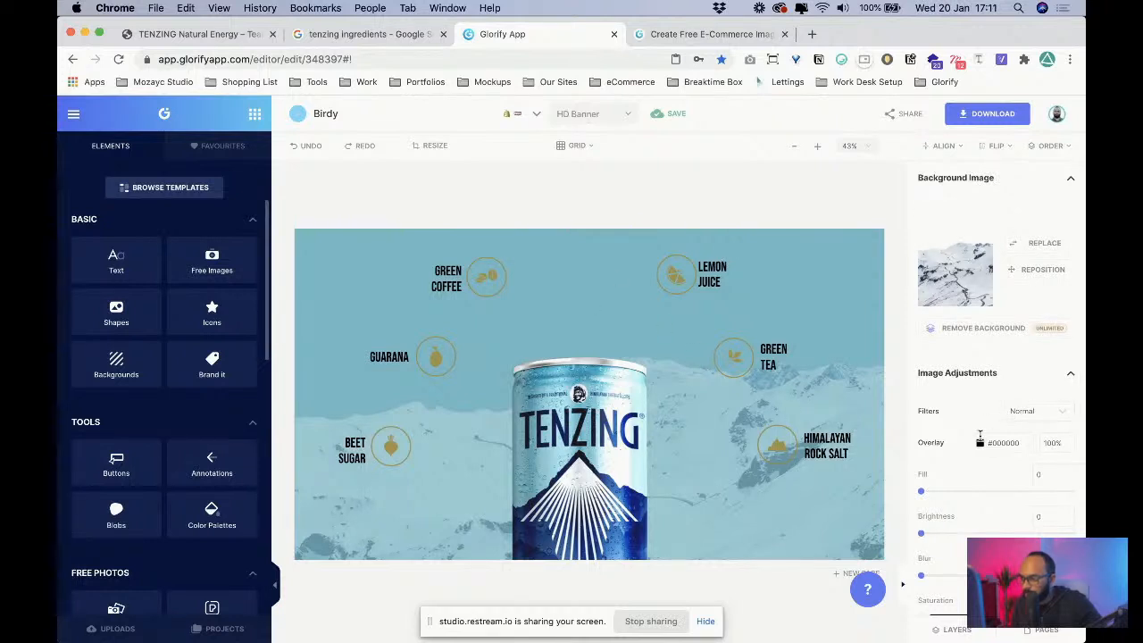
pyautogui.scroll(-3, 972, 448)
pyautogui.scroll(3, 980, 419)
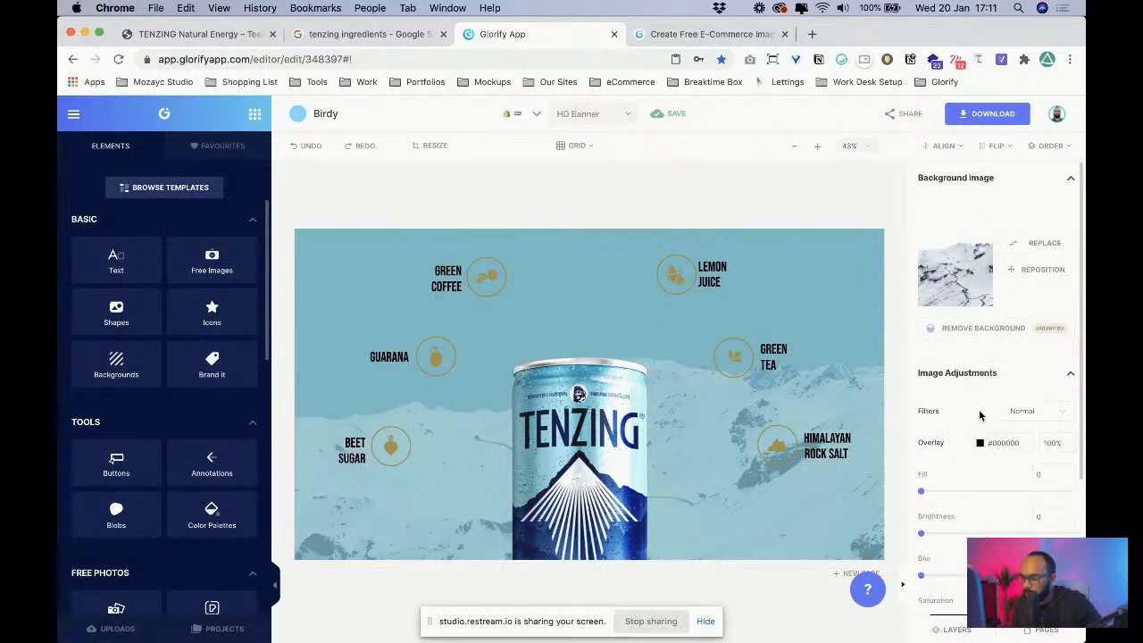
pyautogui.click(968, 373)
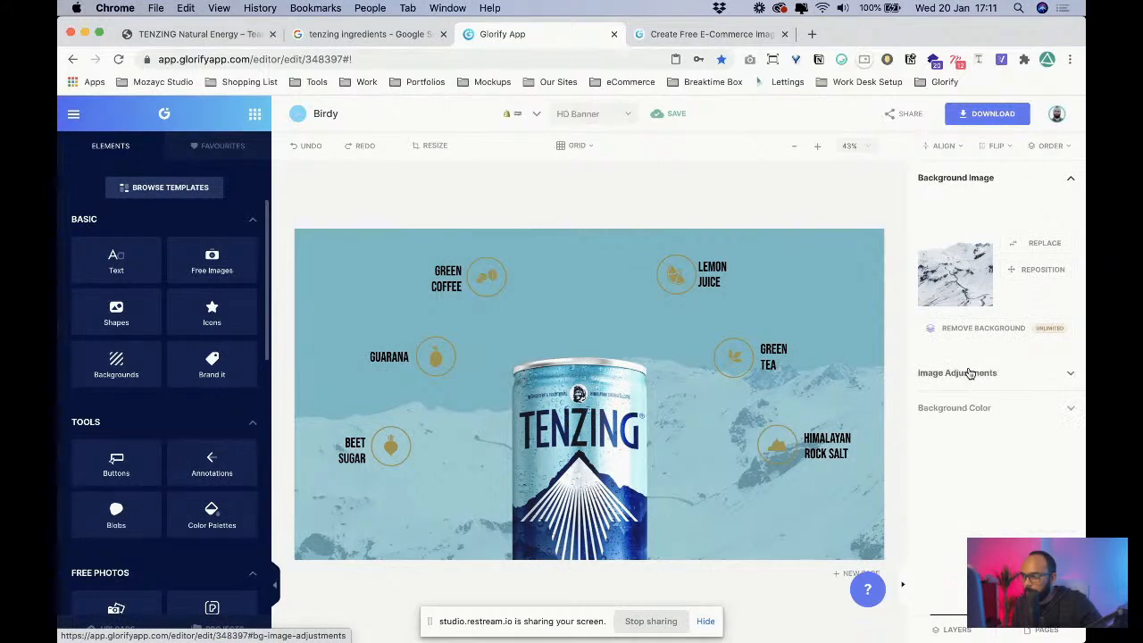
# - Set the banner's background color to white #FFFFFF
pyautogui.click(960, 407)
pyautogui.click(980, 445)
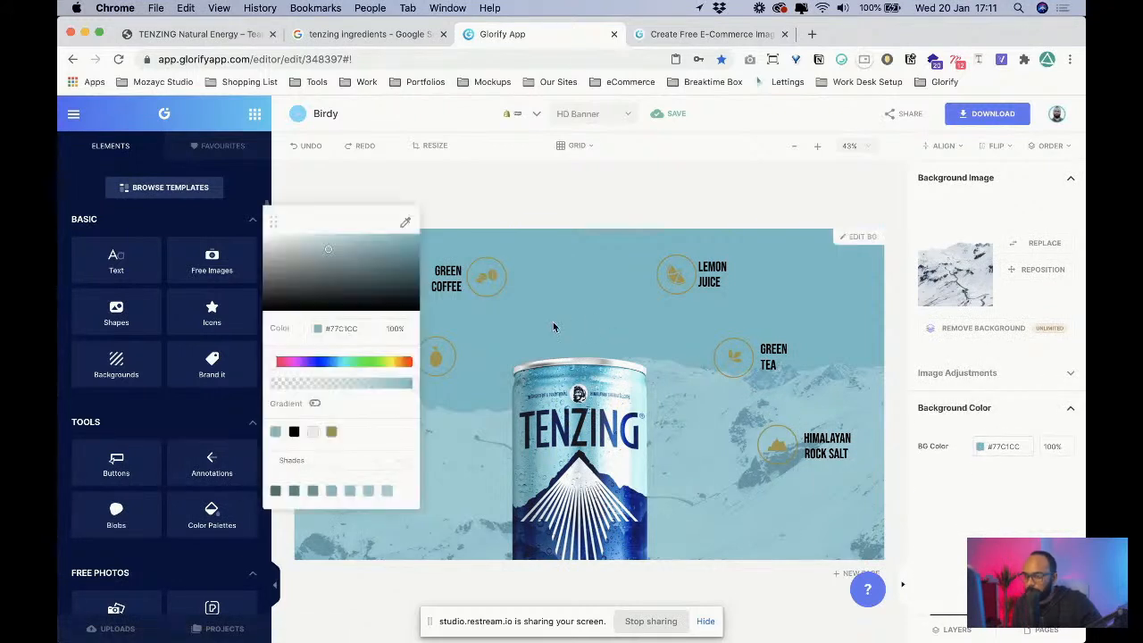
pyautogui.moveTo(175, 193); pyautogui.dragTo(177, 192)
pyautogui.click(616, 282)
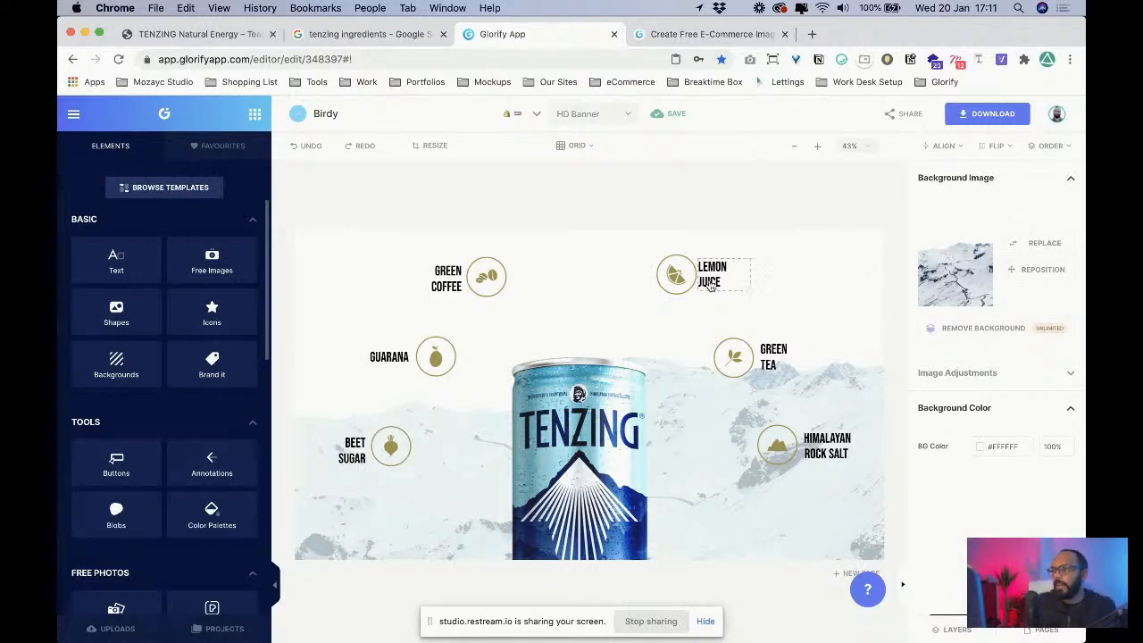
# - Nudge the Lemon Juice icon and label slightly down and toward the can, level with the Green Coffee item
pyautogui.moveTo(677, 284); pyautogui.dragTo(679, 281)
pyautogui.click(811, 295)
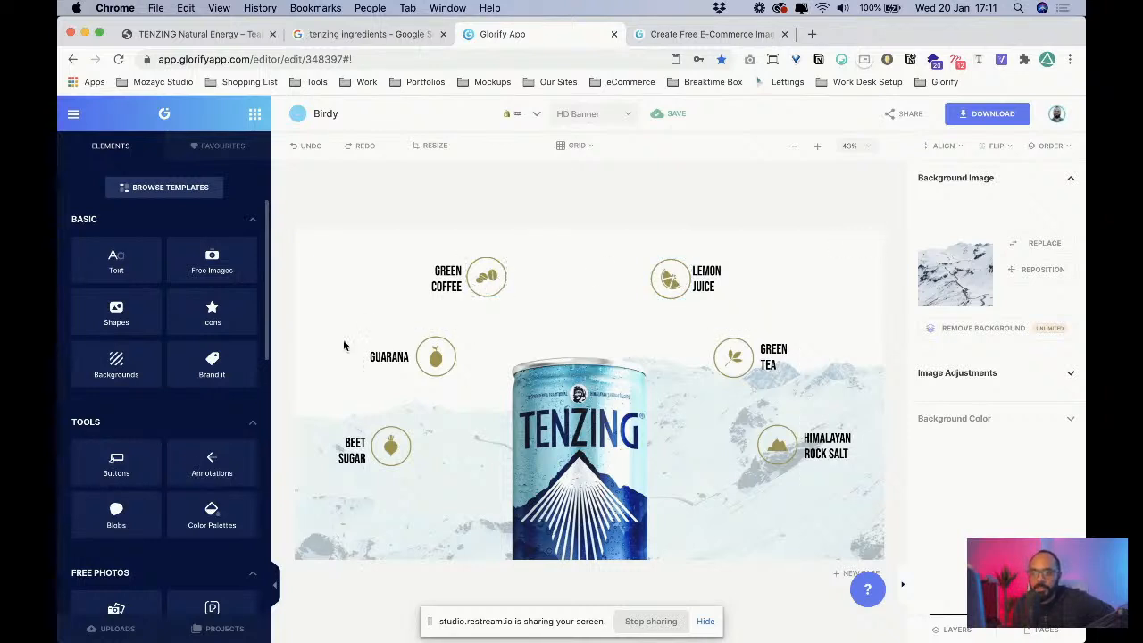
# - Add an arrow annotation running from the Green Coffee icon to the rim of the can
pyautogui.scroll(-1, 187, 425)
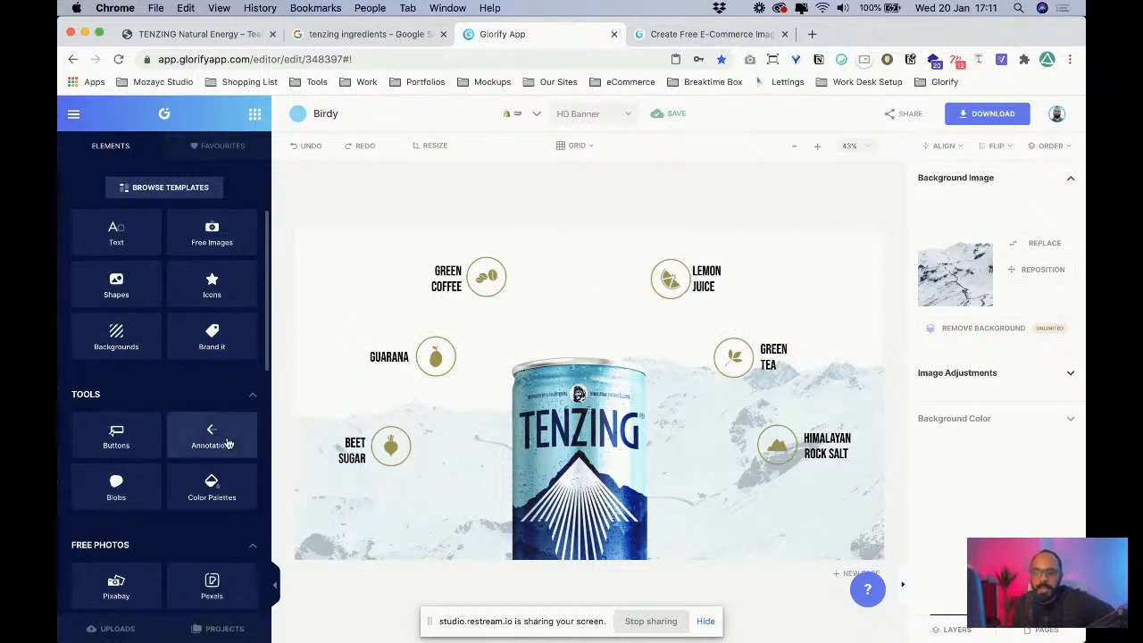
pyautogui.click(227, 444)
pyautogui.click(204, 248)
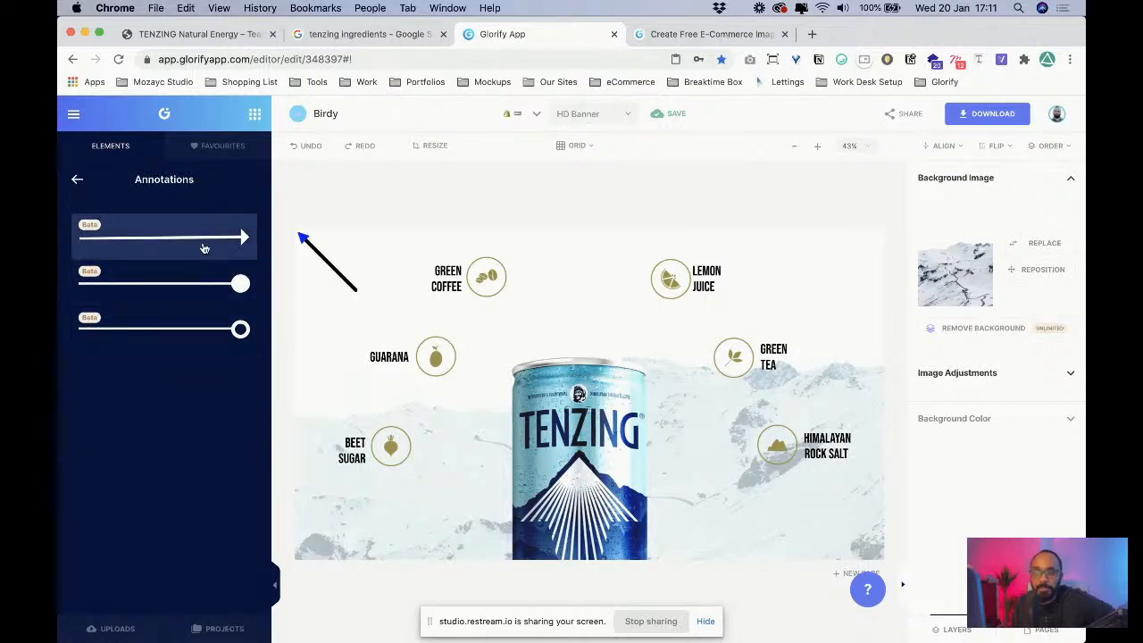
pyautogui.moveTo(303, 238); pyautogui.dragTo(510, 313)
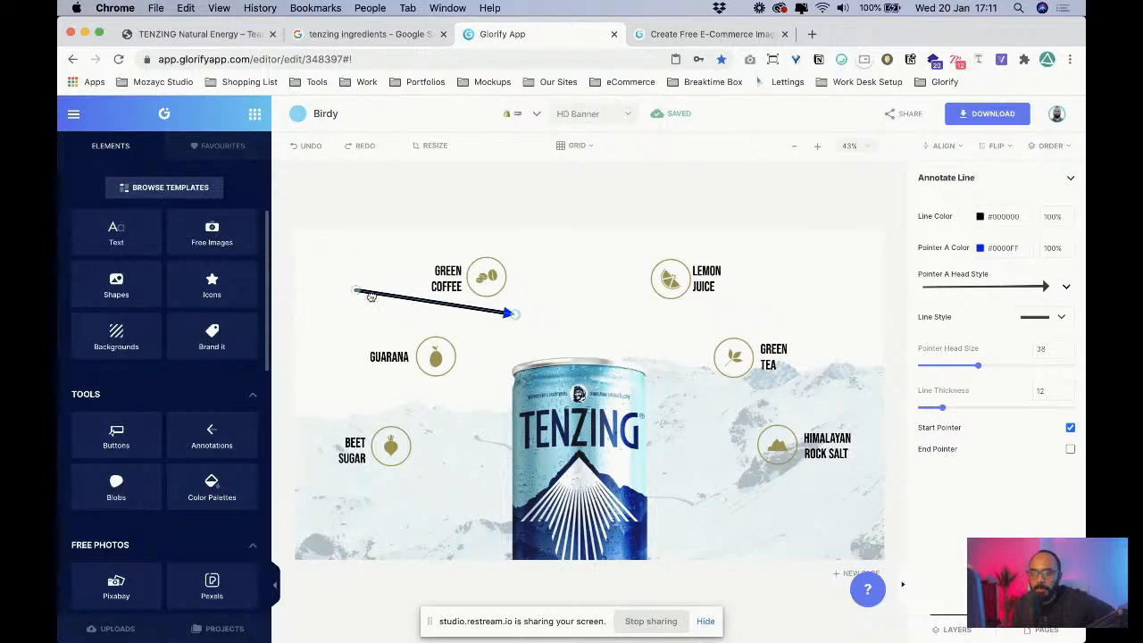
pyautogui.moveTo(371, 297); pyautogui.dragTo(549, 363)
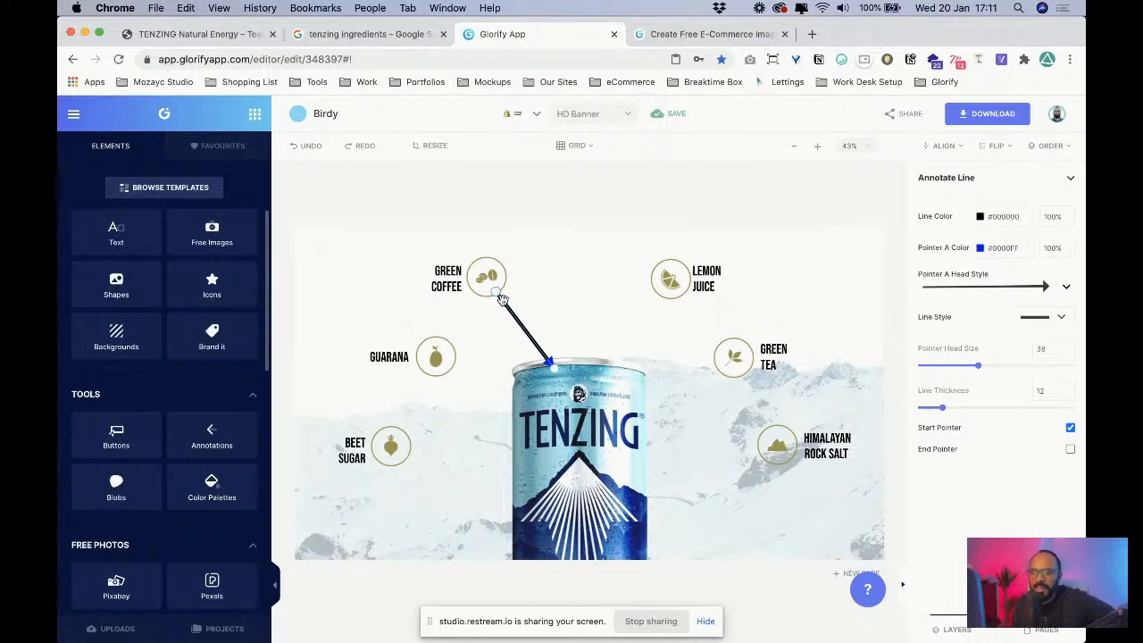
# - Shorten the annotation arrow so its tip ends just above the can's rim
pyautogui.click(533, 322)
pyautogui.click(525, 333)
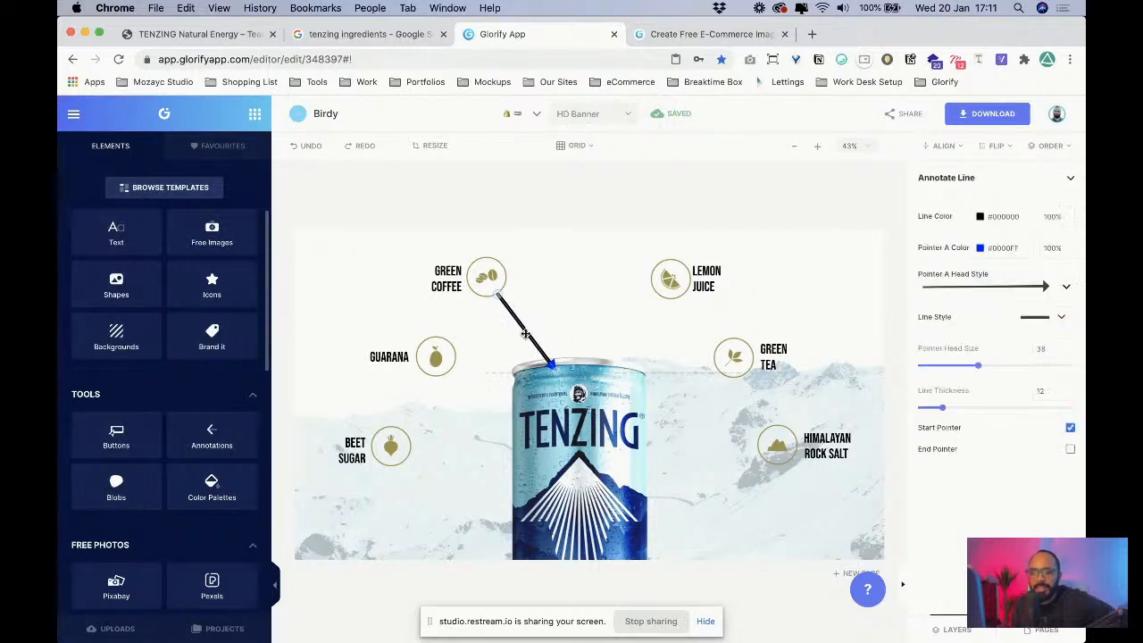
pyautogui.click(529, 339)
pyautogui.click(550, 367)
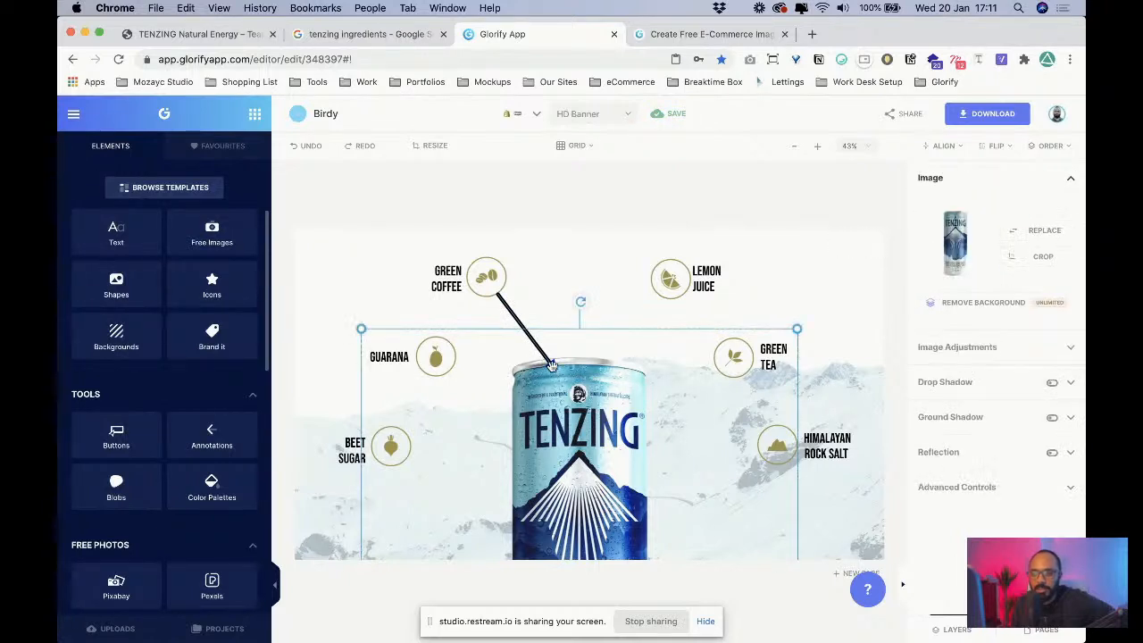
pyautogui.click(555, 373)
pyautogui.moveTo(555, 374); pyautogui.dragTo(536, 351)
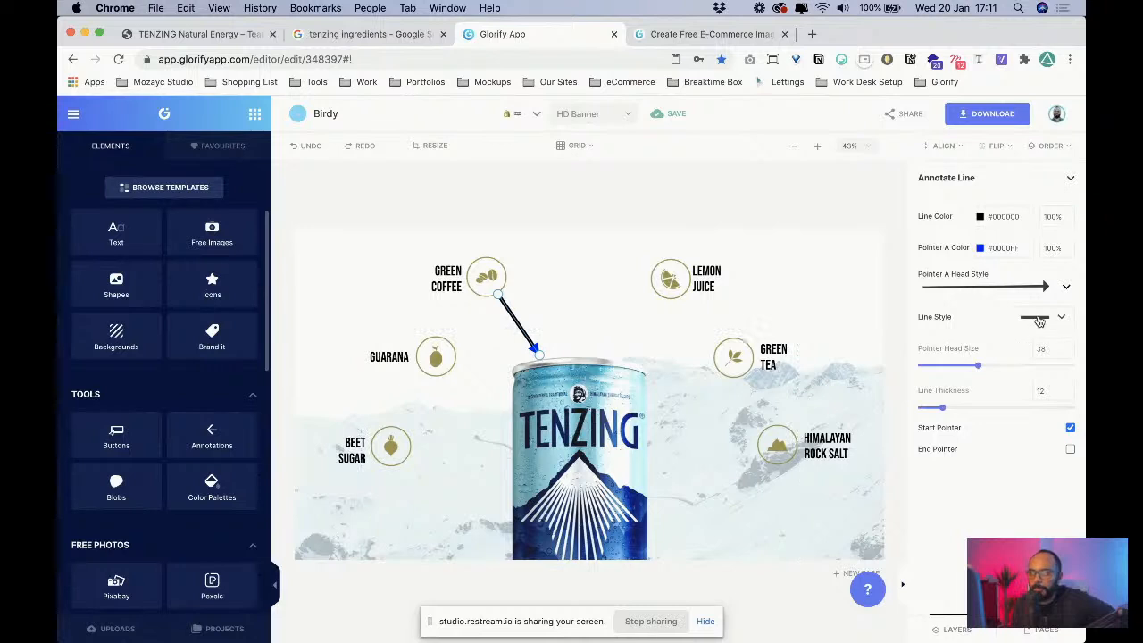
# - Try the solid round pointer head on the annotation line, and delete the whole annotation
pyautogui.click(1045, 288)
pyautogui.click(1027, 334)
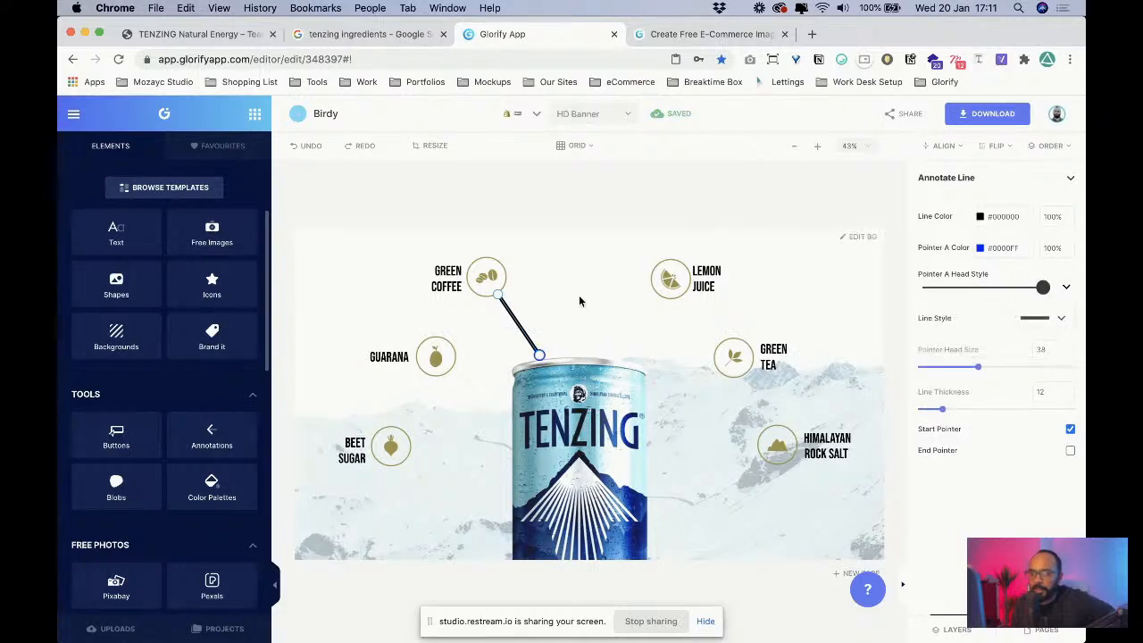
pyautogui.click(589, 312)
pyautogui.click(526, 337)
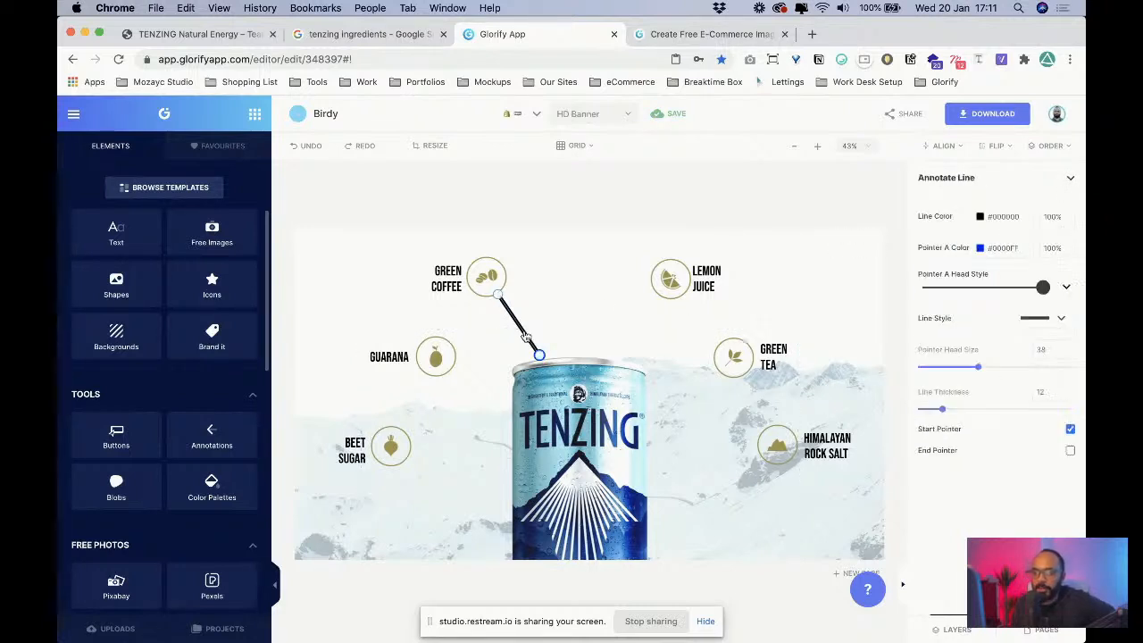
pyautogui.press('Delete')
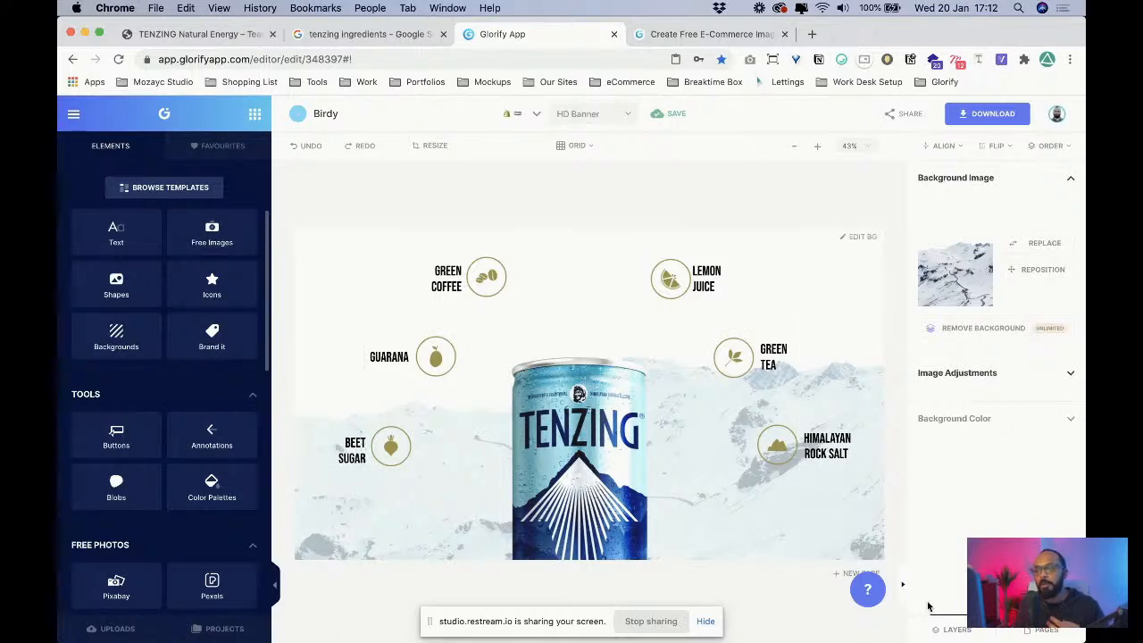
# - Open page 3 with the TENZING hero banner and view it at 43%
pyautogui.click(971, 174)
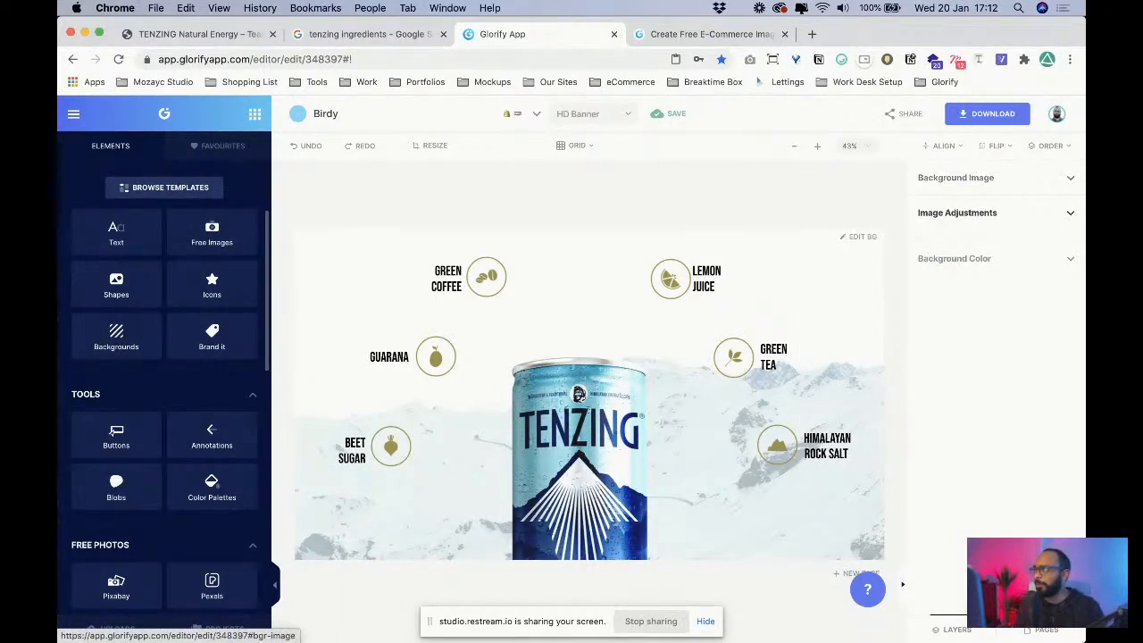
pyautogui.click(1043, 631)
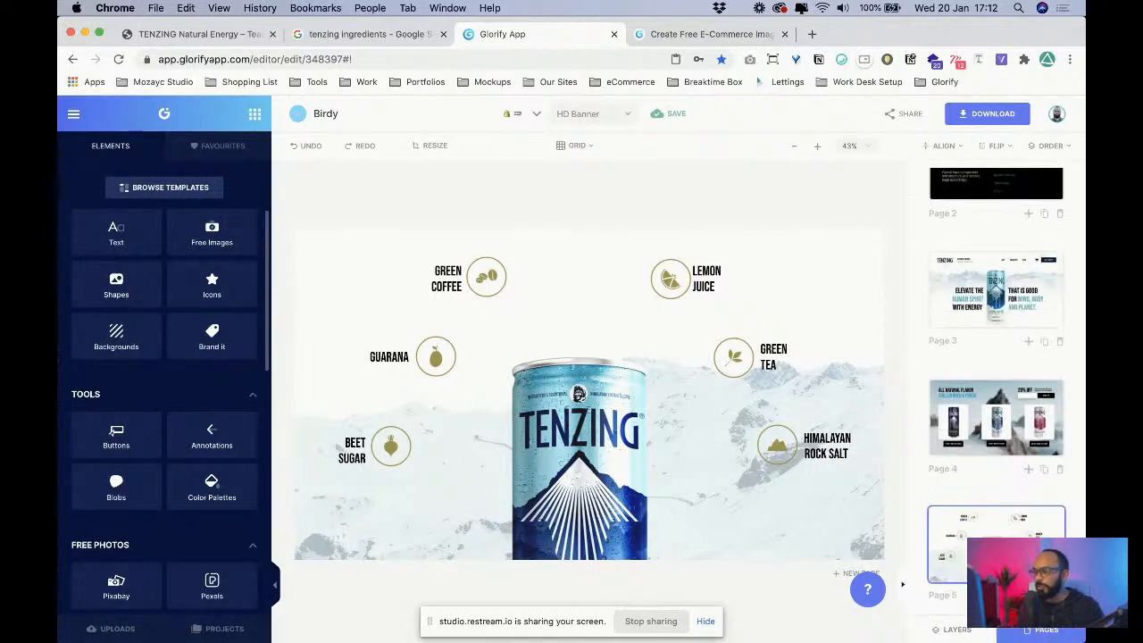
pyautogui.click(1006, 293)
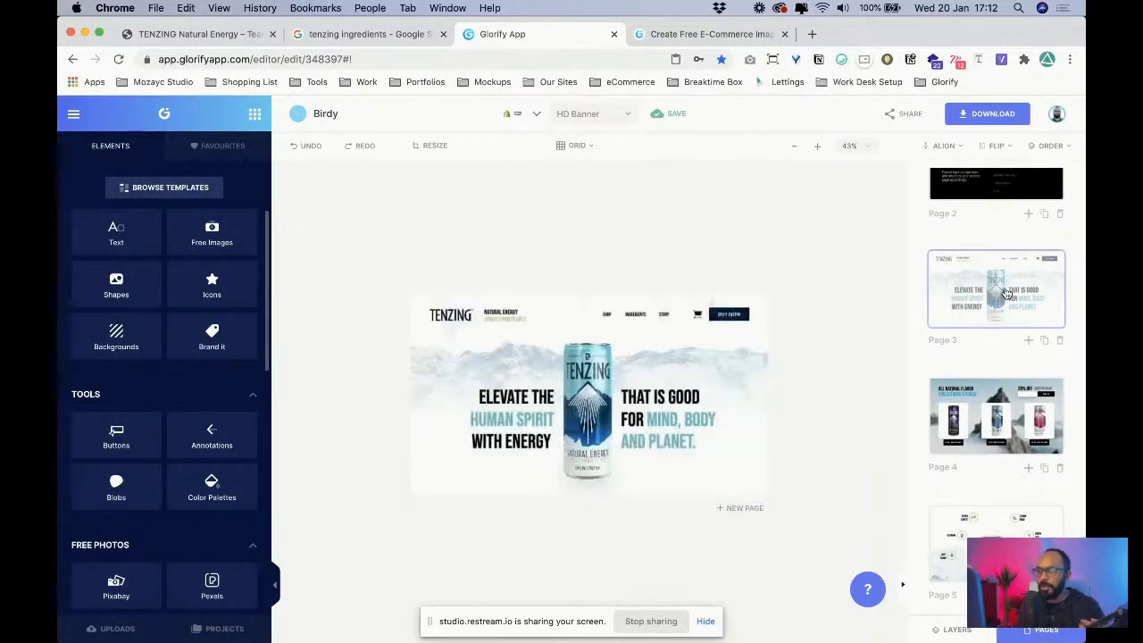
pyautogui.click(817, 146)
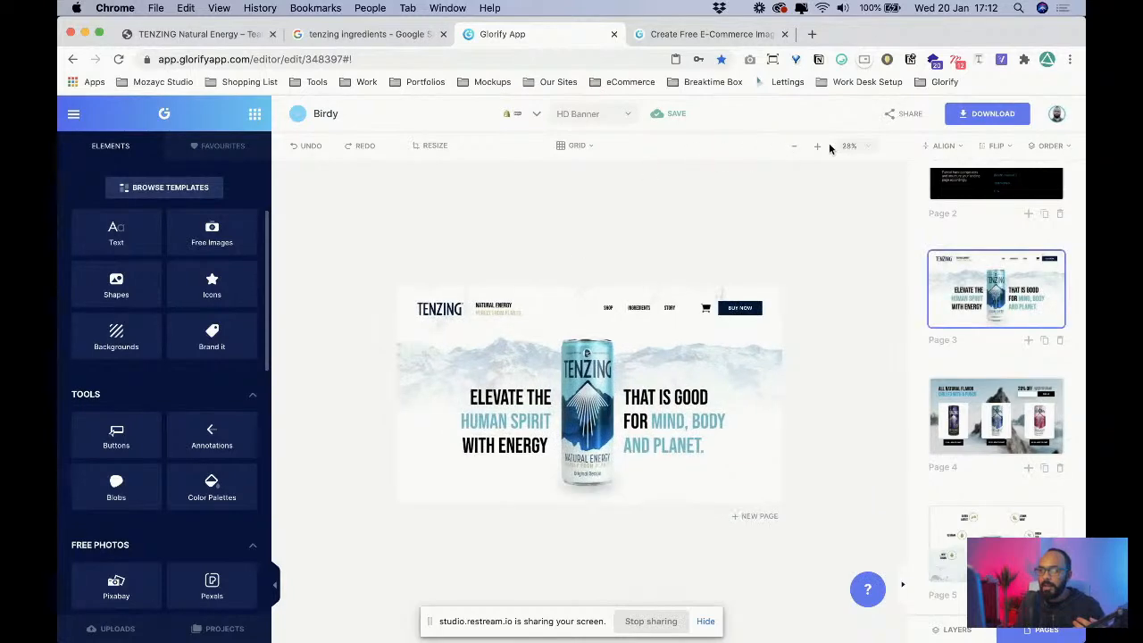
pyautogui.click(819, 148)
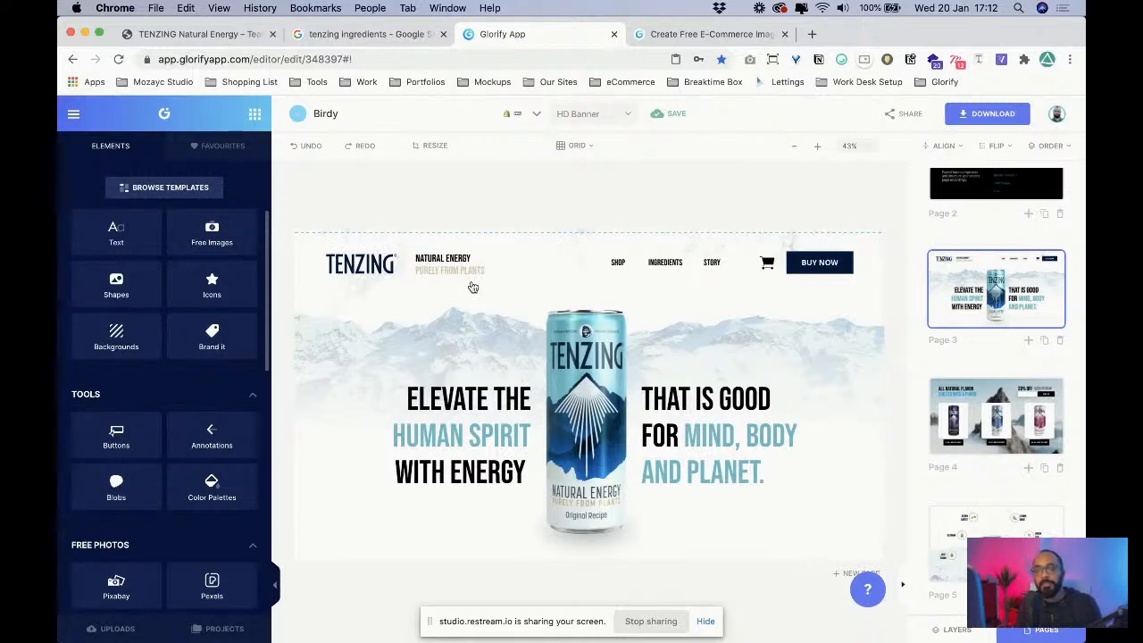
pyautogui.click(494, 458)
pyautogui.click(587, 423)
pyautogui.click(714, 425)
pyautogui.click(506, 449)
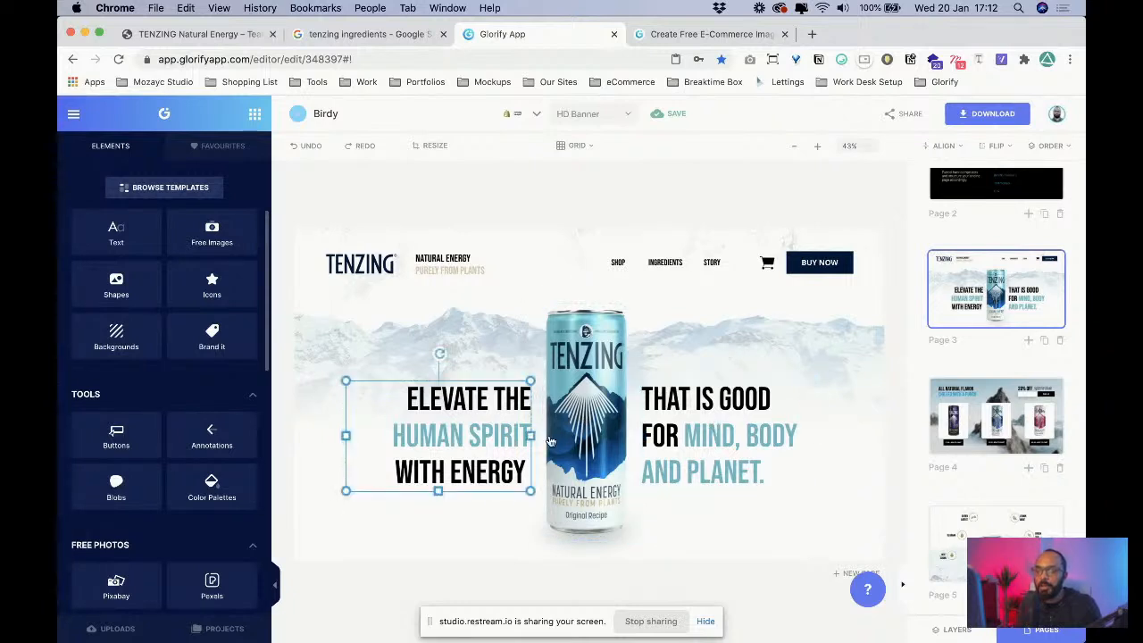
pyautogui.click(611, 432)
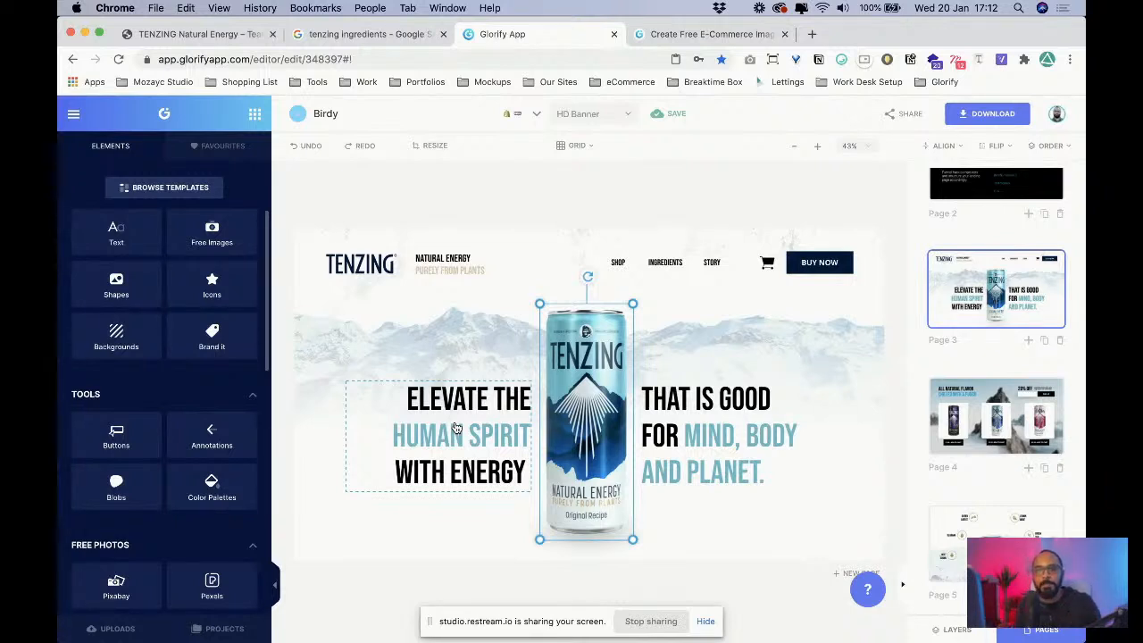
# - Look over the design's sharing options and the layer list of the hero banner on page 3
pyautogui.click(910, 114)
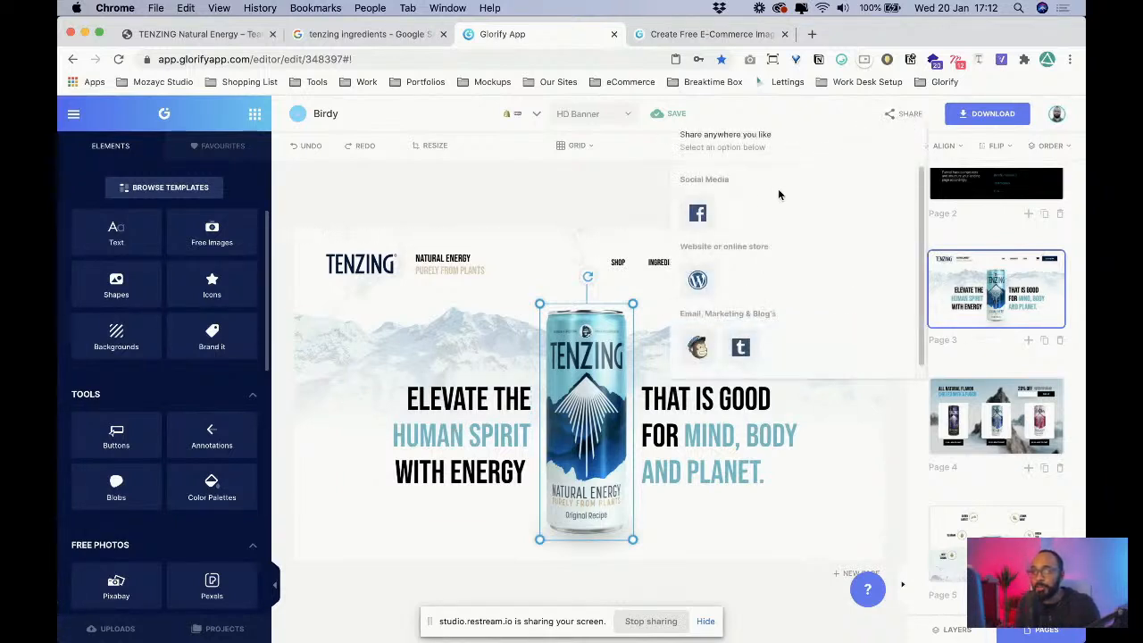
pyautogui.click(543, 206)
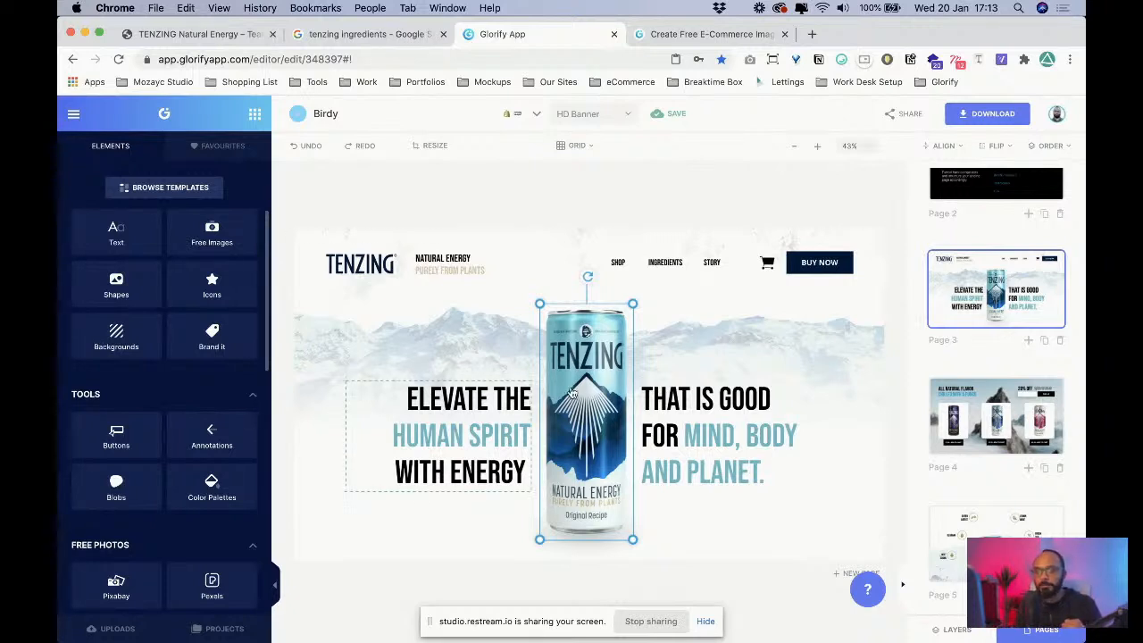
pyautogui.click(1050, 637)
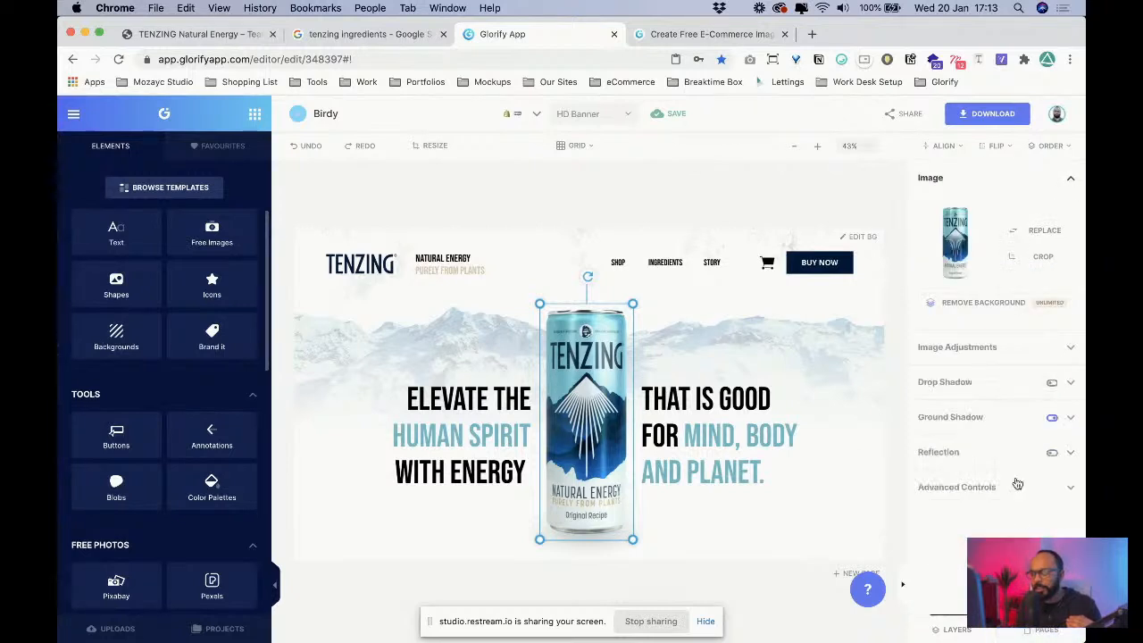
pyautogui.click(957, 630)
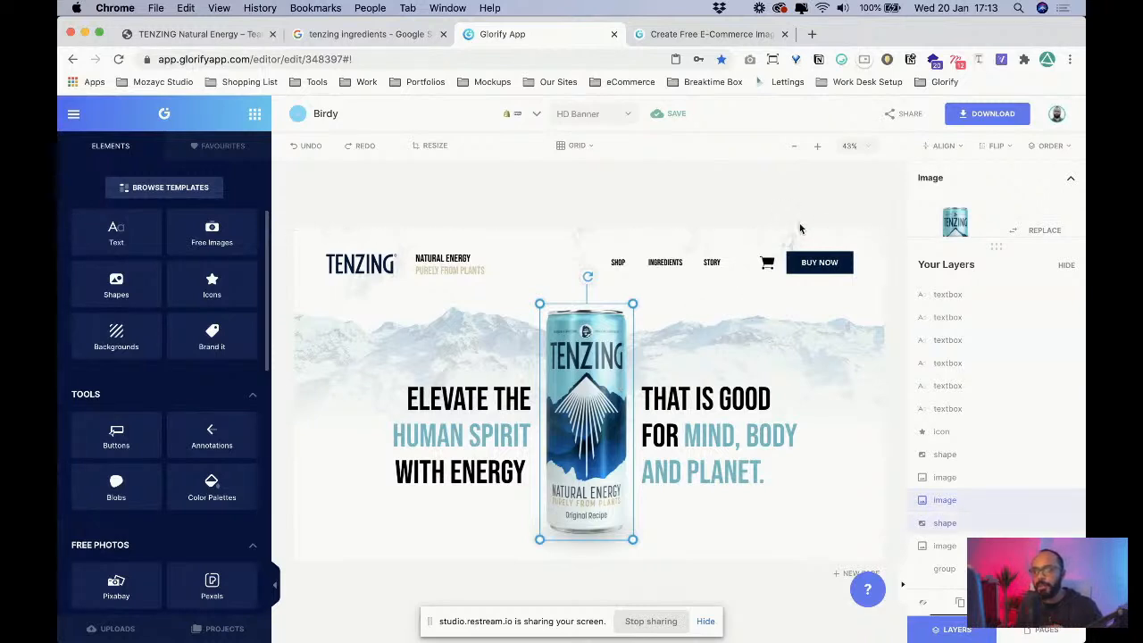
pyautogui.click(948, 626)
# - Check the size and file type options for downloading the design, and dismiss the screen-sharing notice
pyautogui.click(985, 117)
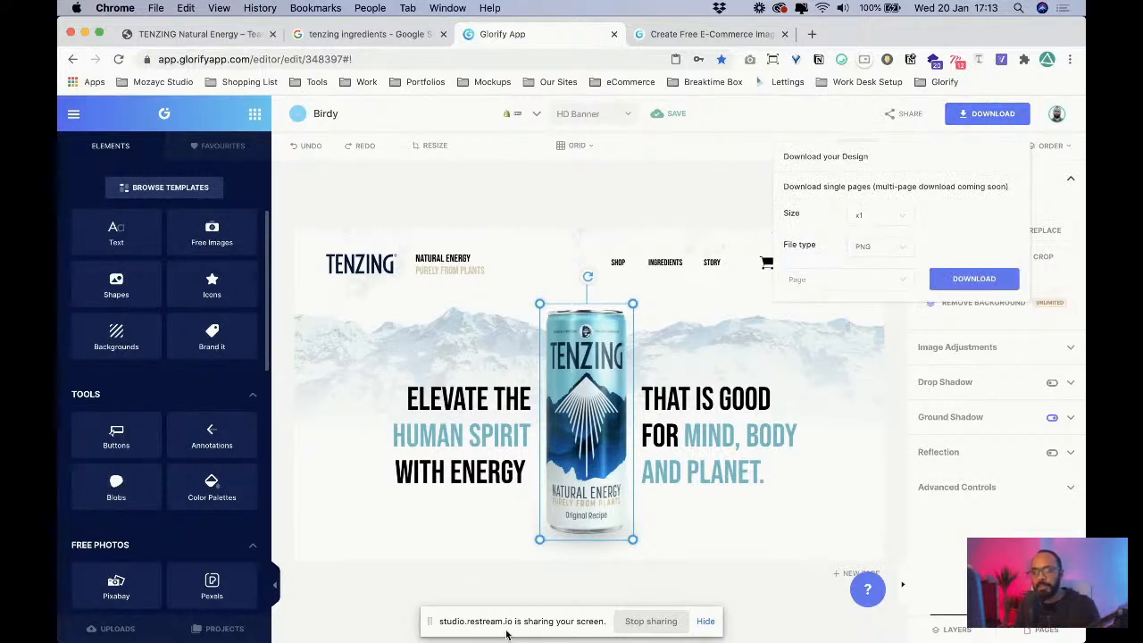
pyautogui.click(706, 620)
pyautogui.moveTo(474, 636)
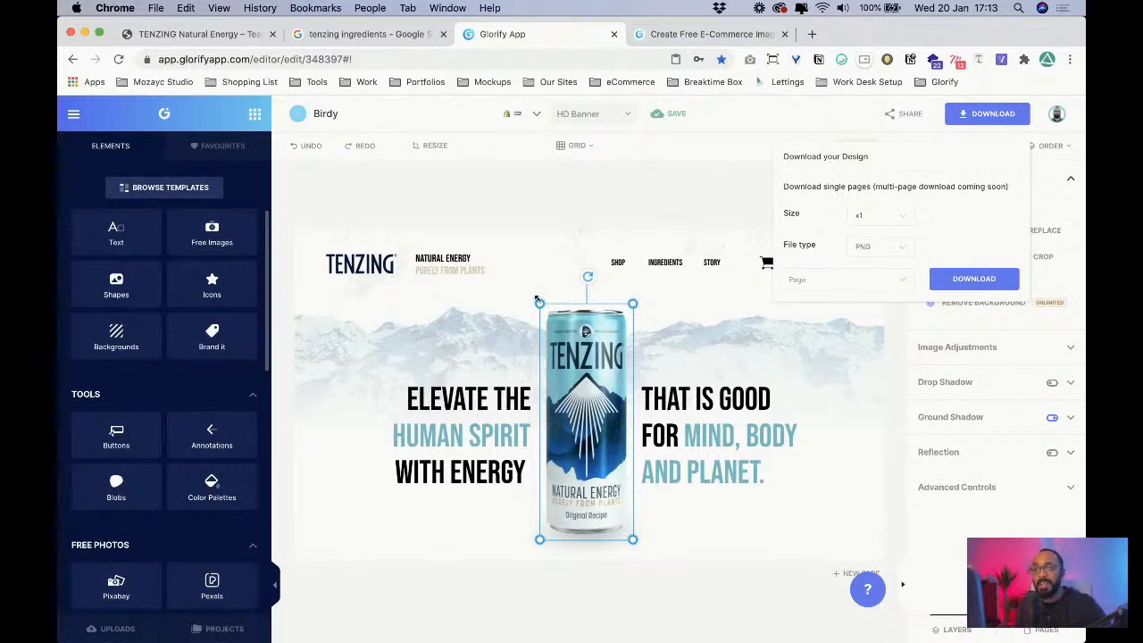
pyautogui.click(556, 251)
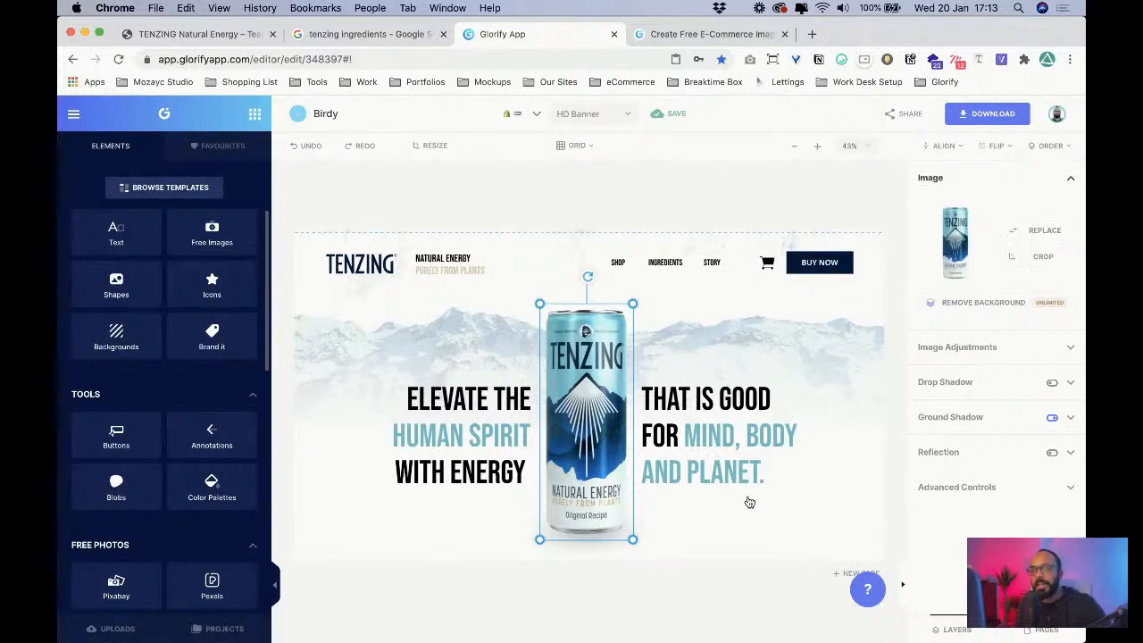
pyautogui.click(766, 549)
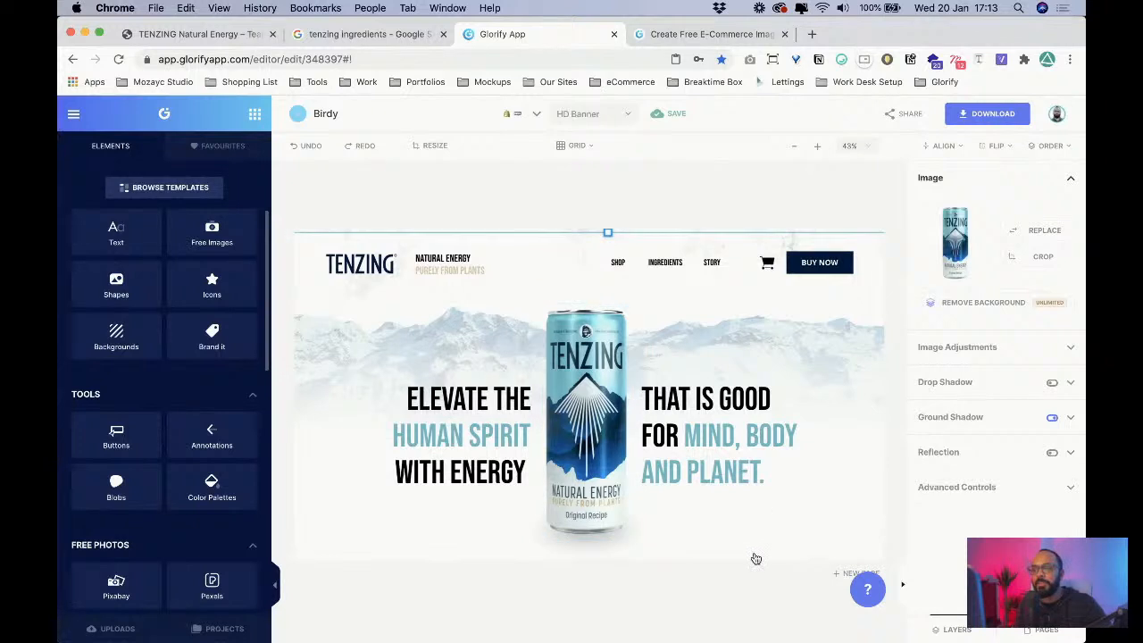
pyautogui.click(623, 459)
pyautogui.click(442, 443)
pyautogui.click(704, 428)
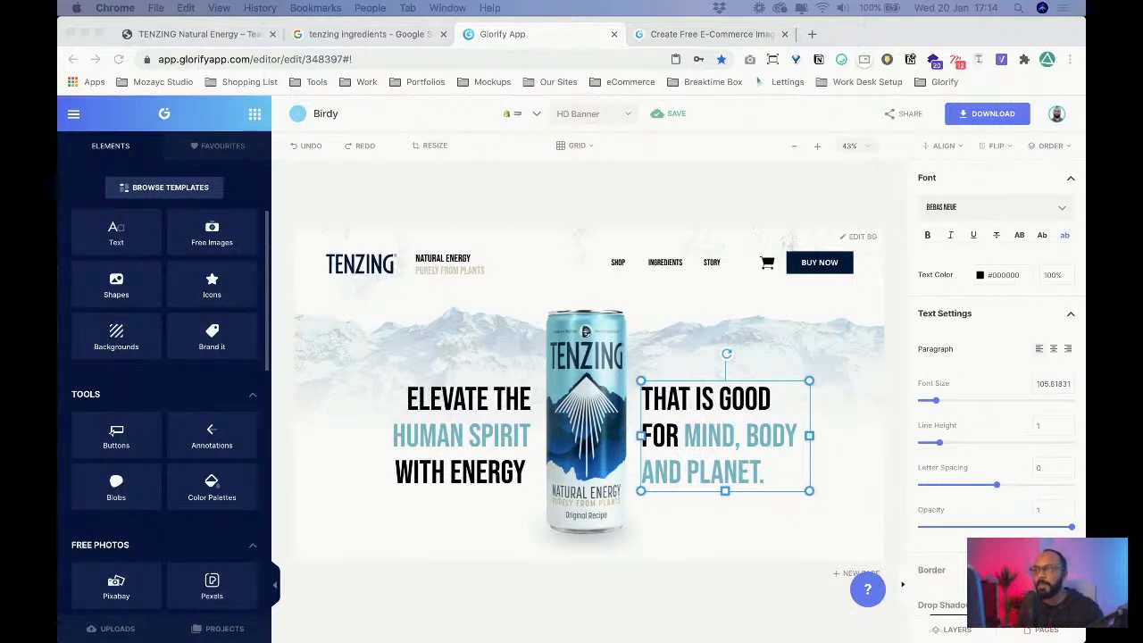
# - Bring up the single-page download settings once more and close them without downloading
pyautogui.click(981, 119)
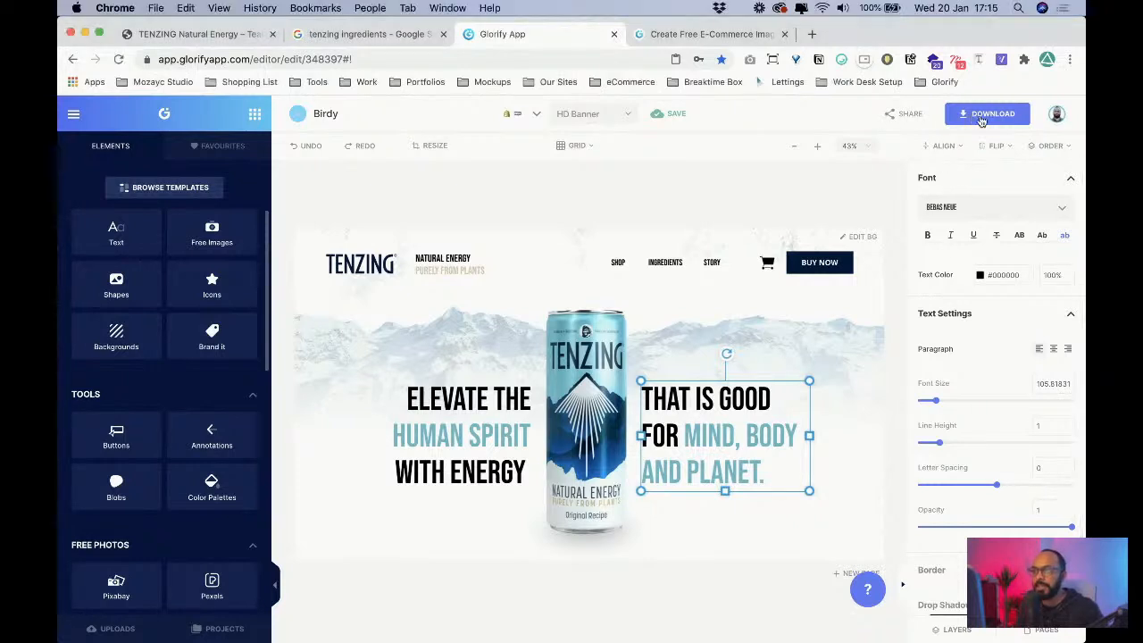
pyautogui.click(982, 119)
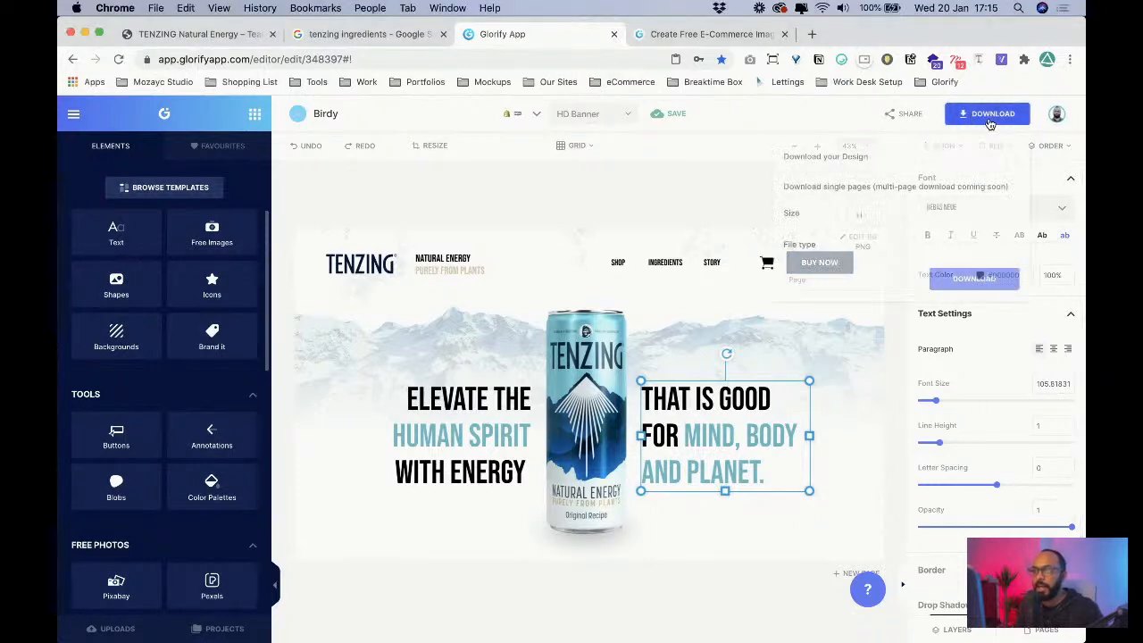
pyautogui.click(564, 272)
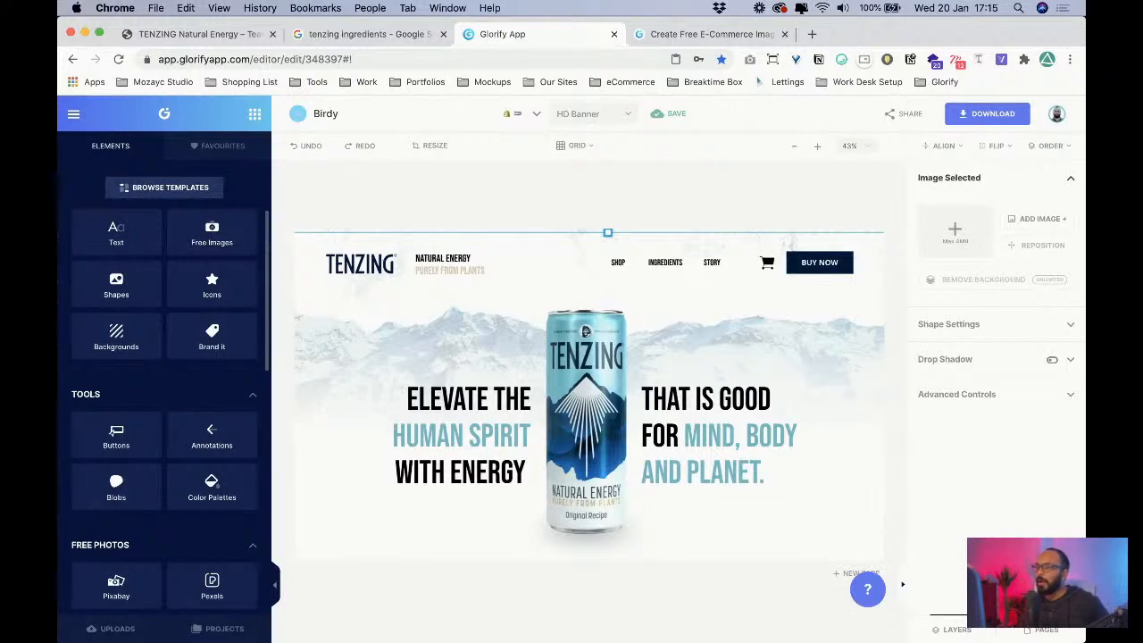
# - Open page 5 with the TENZING ingredients banner from the project's page list
pyautogui.click(1046, 629)
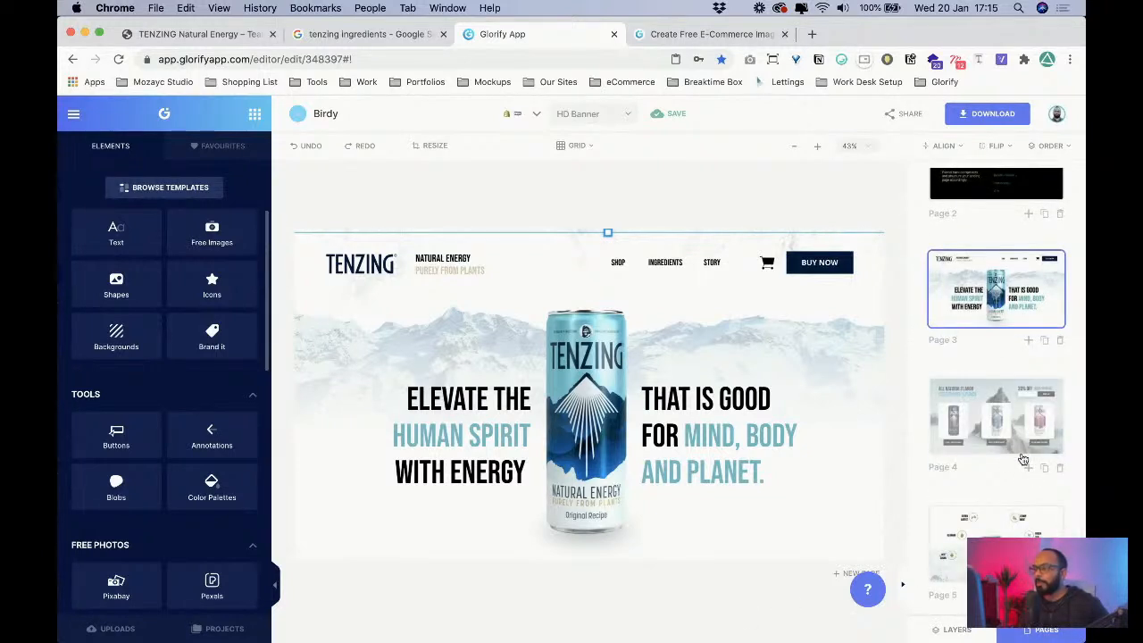
pyautogui.scroll(3, 995, 402)
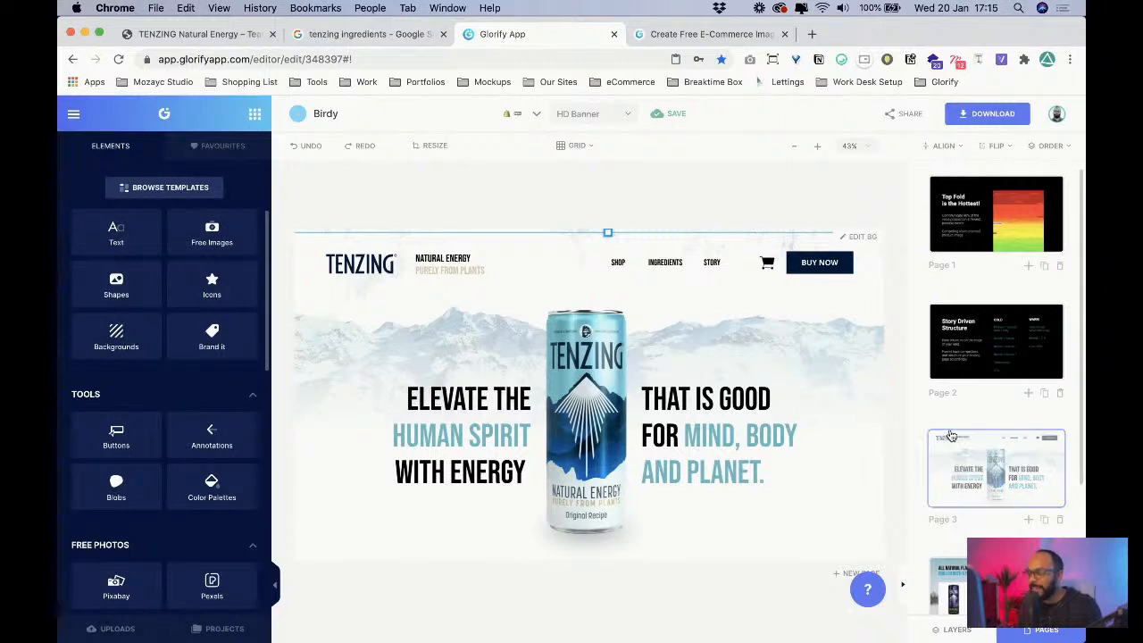
pyautogui.scroll(-3, 995, 402)
pyautogui.click(993, 545)
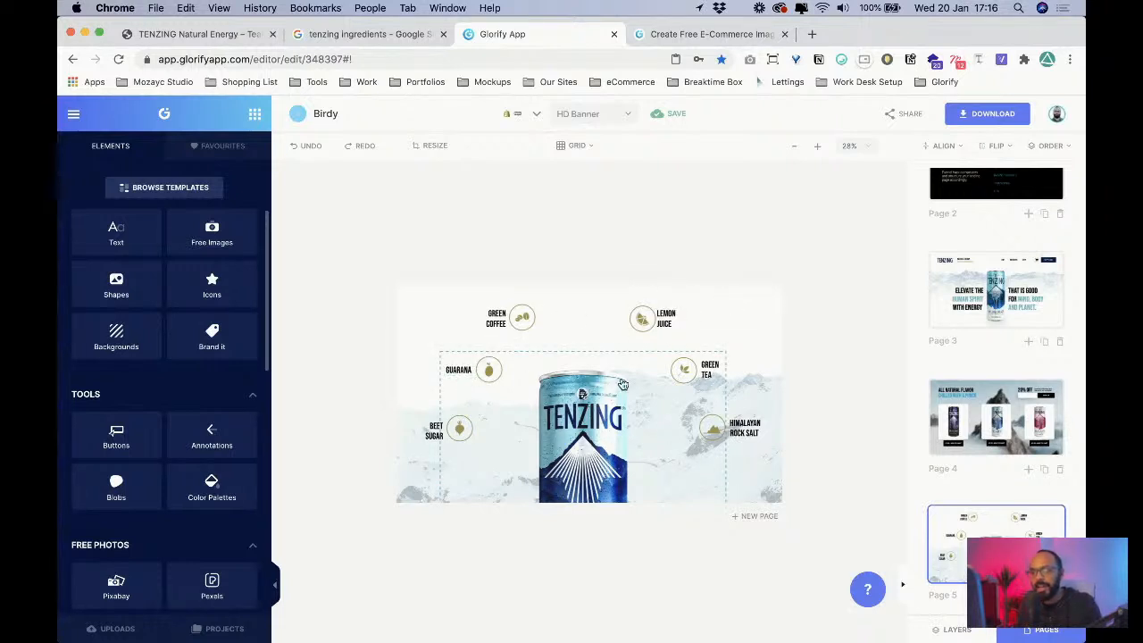
pyautogui.click(603, 433)
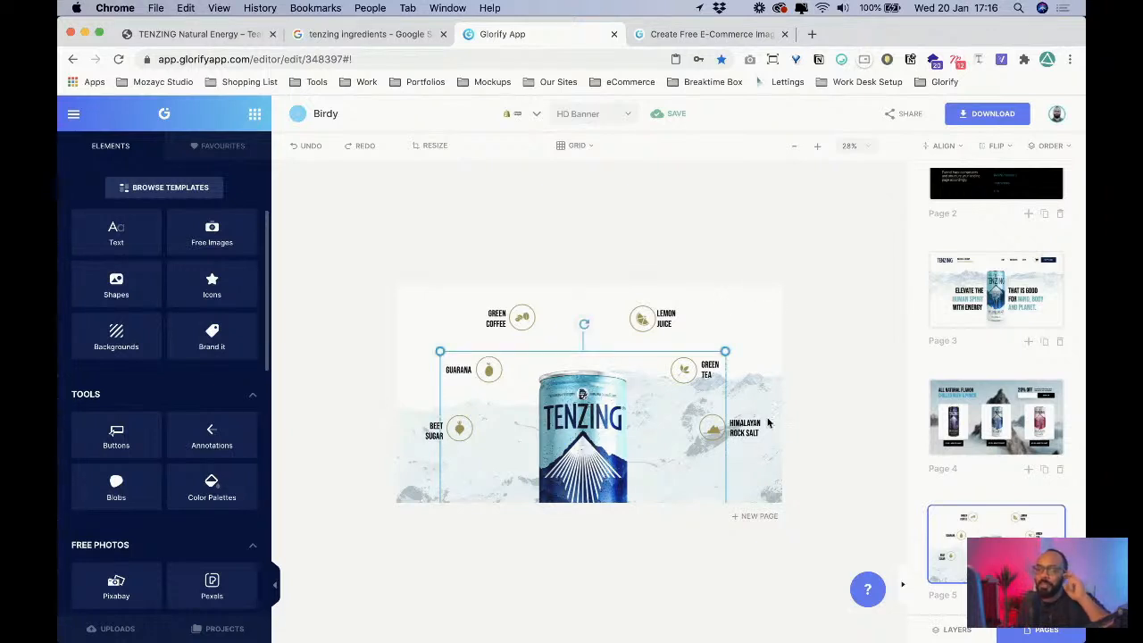
pyautogui.click(768, 388)
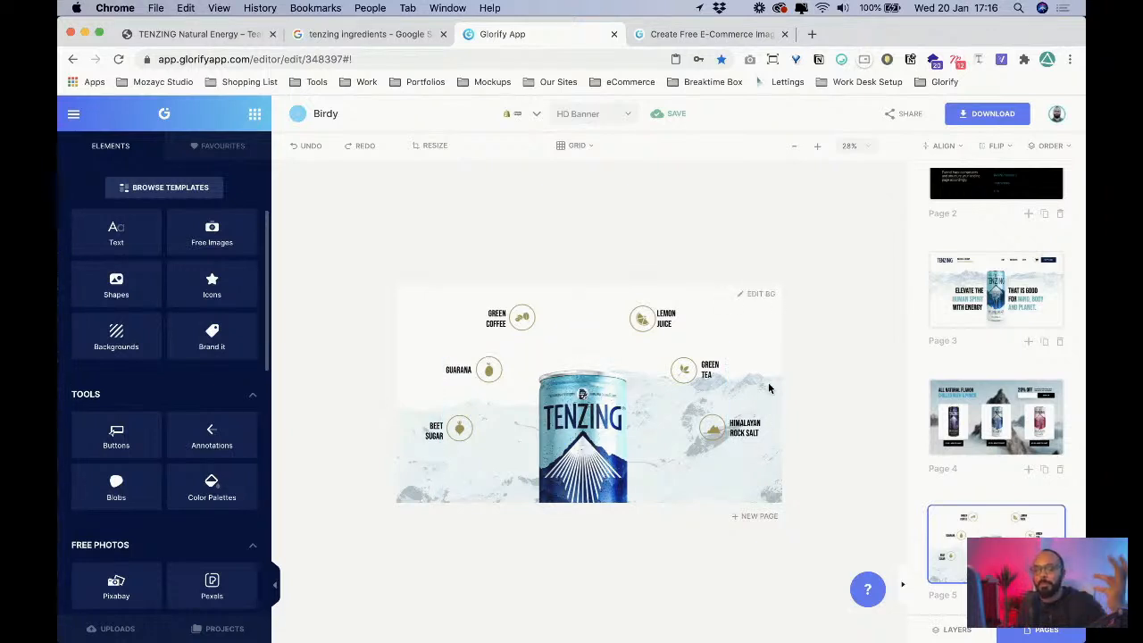
# - Move the Green Coffee and Beet Sugar icons with their labels into one vertical column with the Guarana icon
pyautogui.click(532, 323)
pyautogui.moveTo(518, 324); pyautogui.dragTo(497, 332)
pyautogui.click(463, 436)
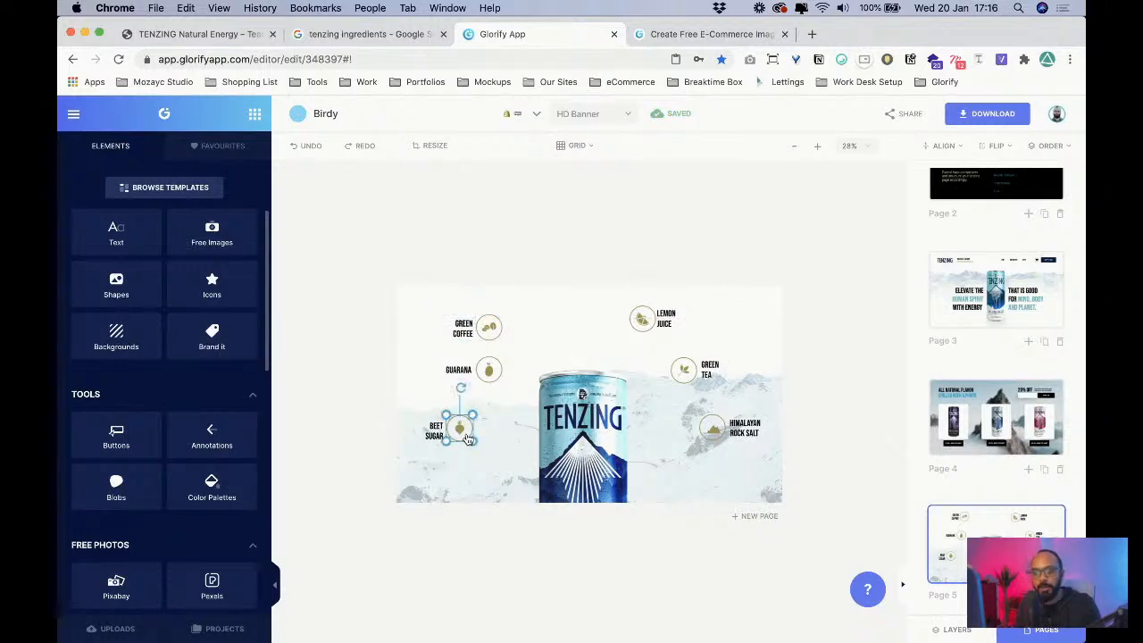
pyautogui.keyDown('shift'); pyautogui.click(432, 435); pyautogui.keyUp('shift')
pyautogui.moveTo(471, 421); pyautogui.dragTo(499, 414)
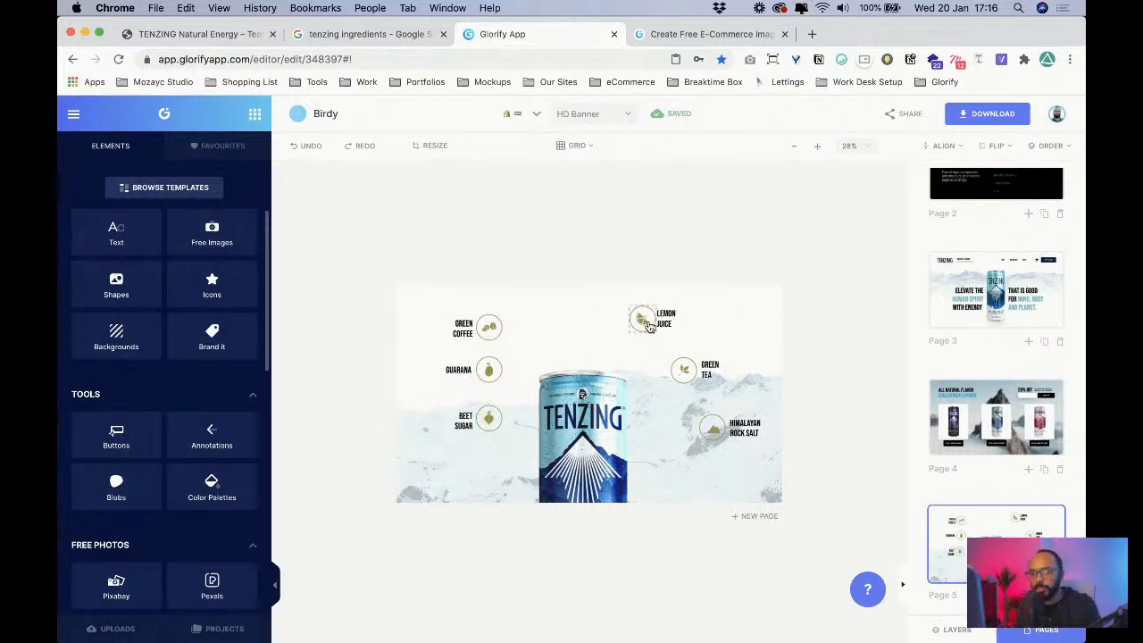
# - Move the Lemon Juice and Himalayan Rock Salt icons with their labels into one vertical column with the Green Tea icon
pyautogui.click(650, 327)
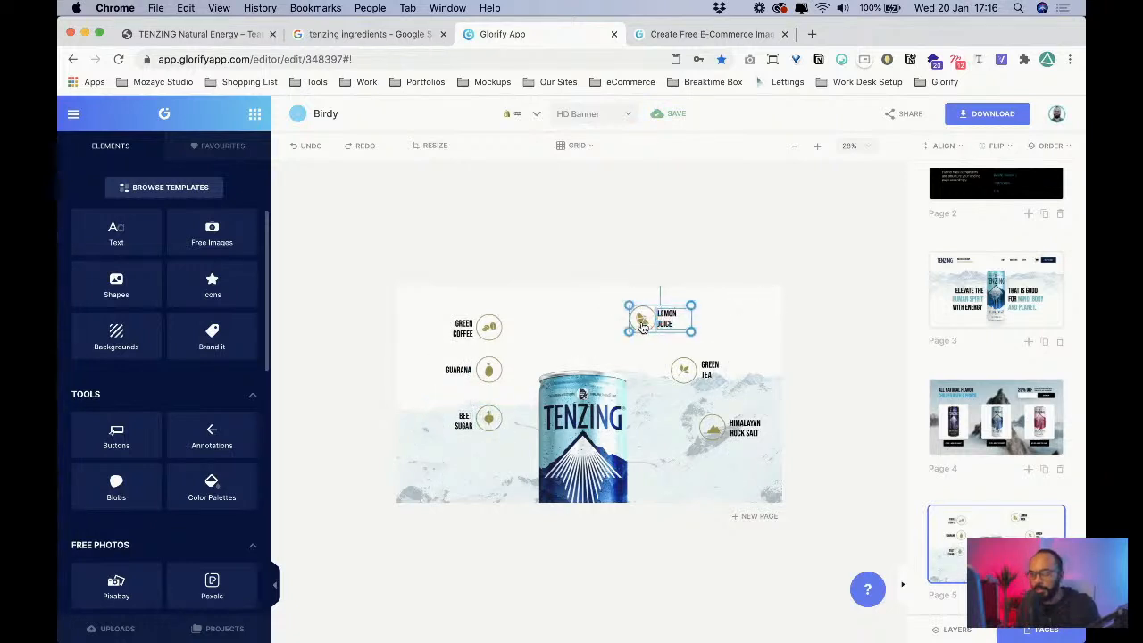
pyautogui.moveTo(642, 328); pyautogui.dragTo(684, 330)
pyautogui.click(711, 434)
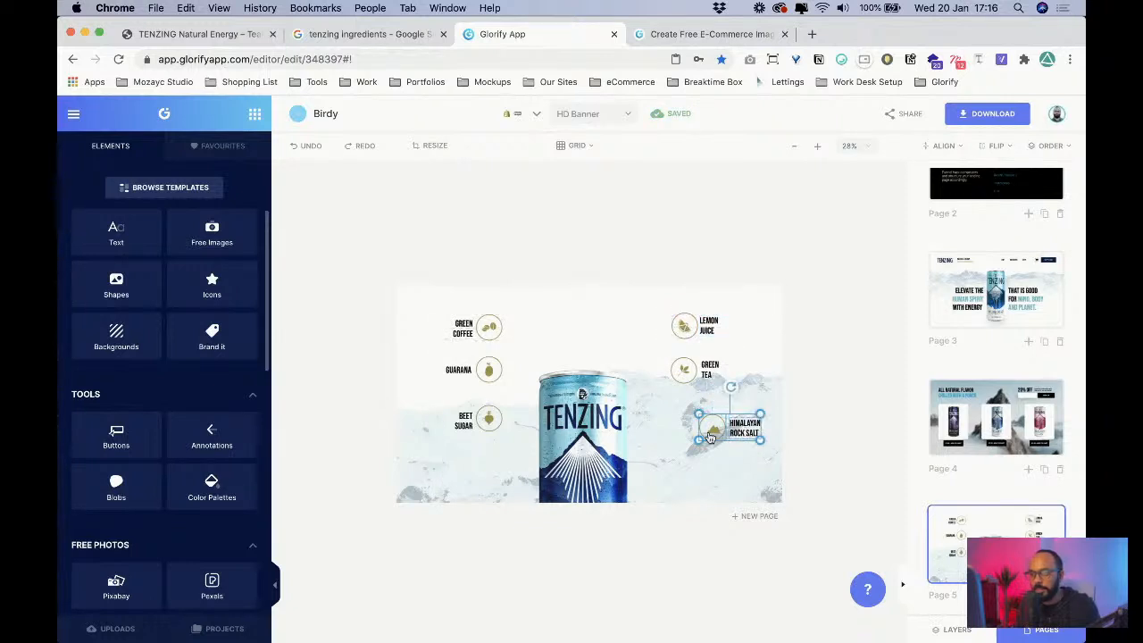
pyautogui.moveTo(710, 435); pyautogui.dragTo(682, 419)
# - Move the Lemon Juice, Green Tea and Himalayan Rock Salt column together closer to the can, slightly lower, and deselect everything
pyautogui.click(712, 328)
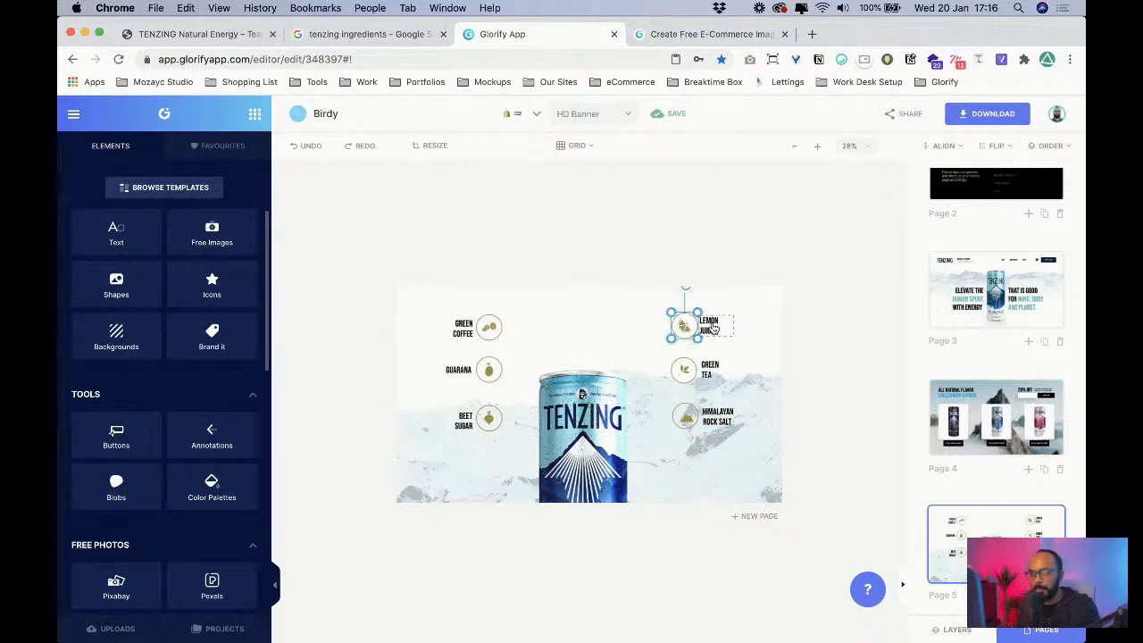
pyautogui.keyDown('shift'); pyautogui.click(708, 378); pyautogui.keyUp('shift')
pyautogui.keyDown('shift'); pyautogui.click(729, 419); pyautogui.keyUp('shift')
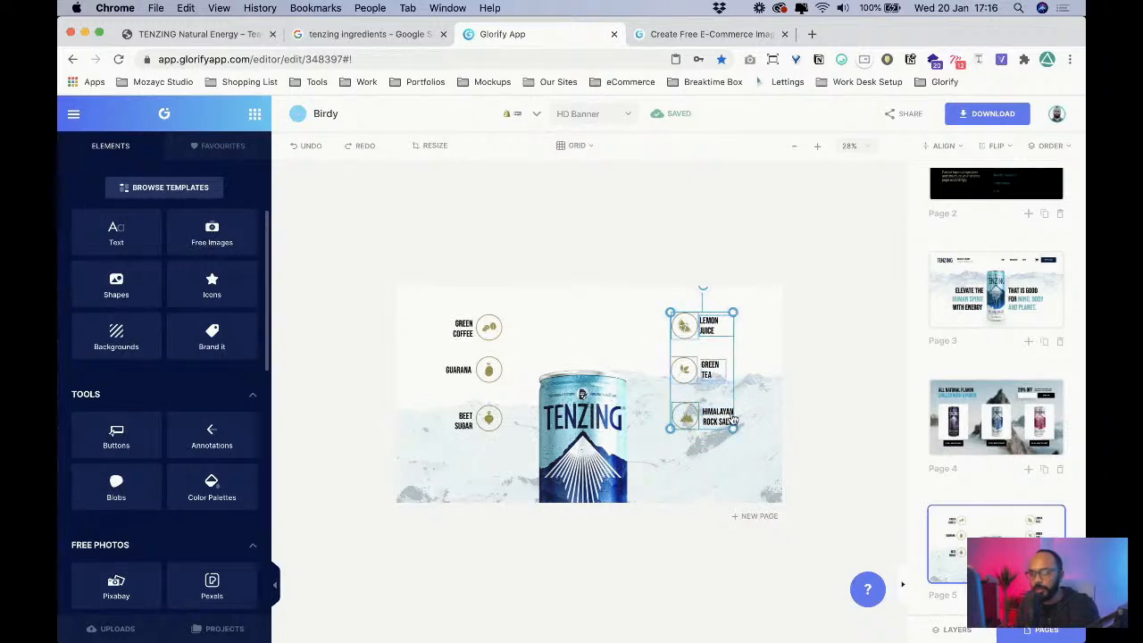
pyautogui.moveTo(731, 419); pyautogui.dragTo(700, 422)
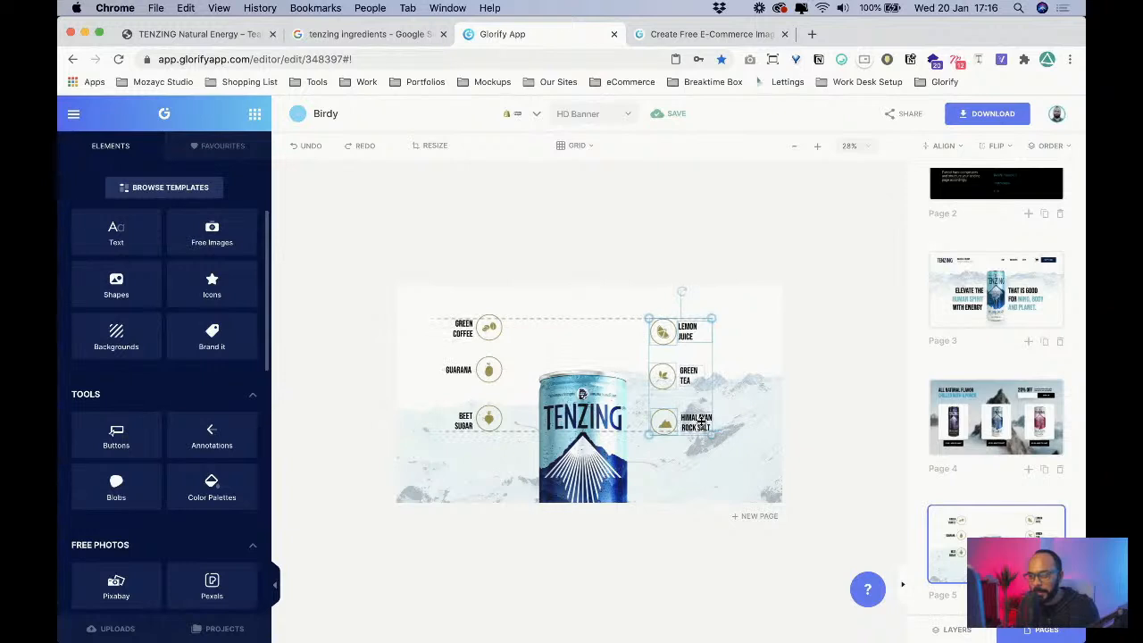
pyautogui.click(740, 351)
pyautogui.click(500, 371)
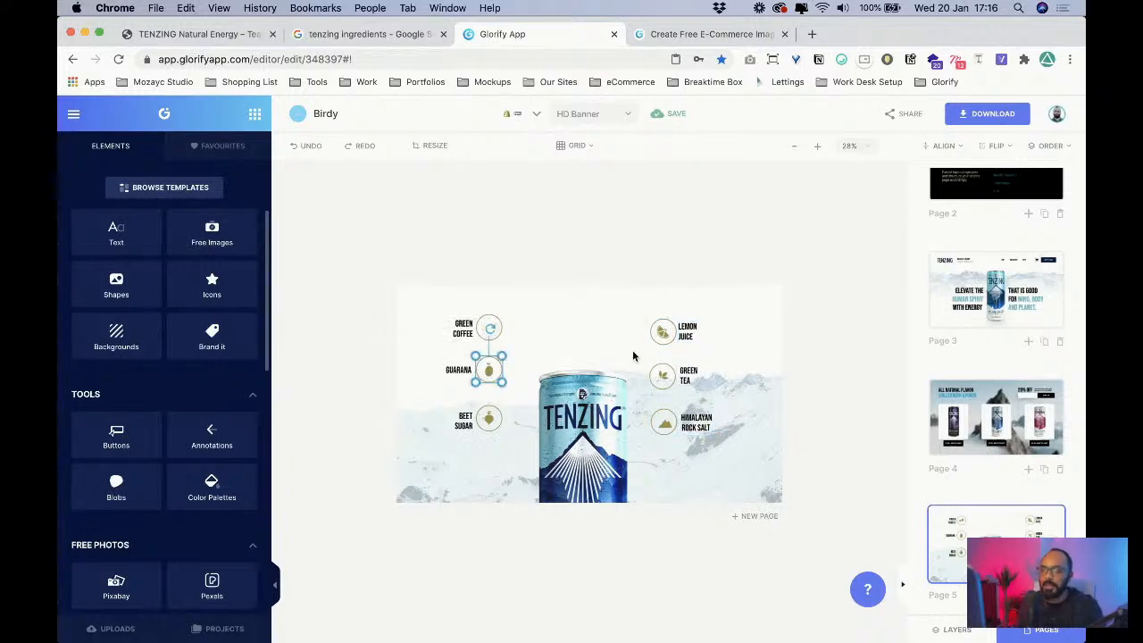
pyautogui.click(739, 345)
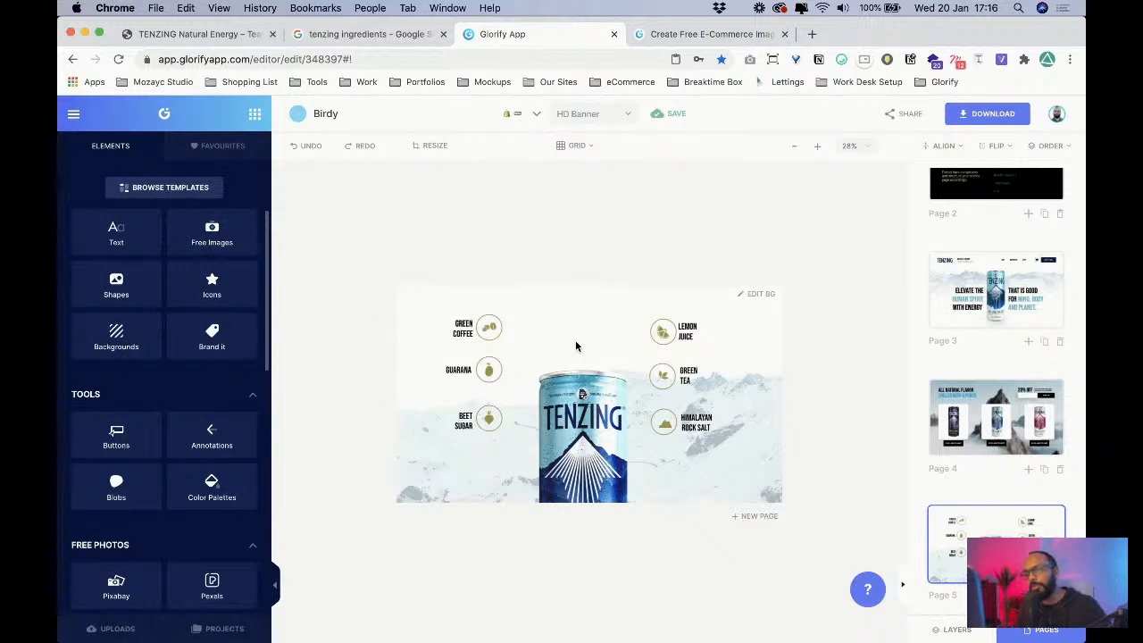
# - Open the template library and clear the MOUNTAIN search term
pyautogui.click(186, 187)
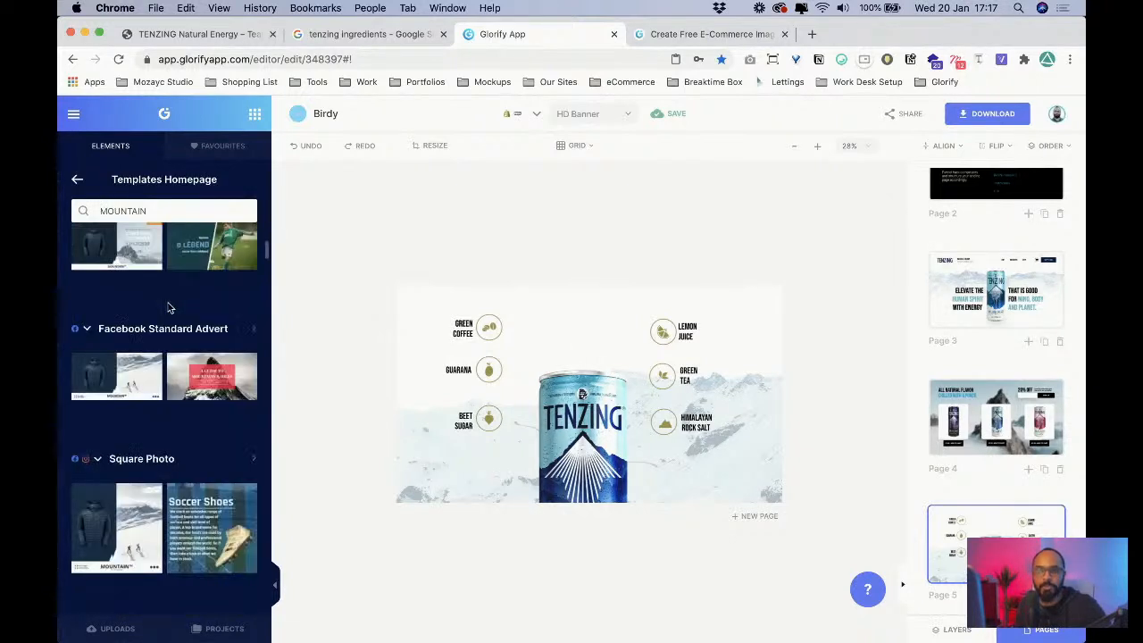
pyautogui.click(168, 211)
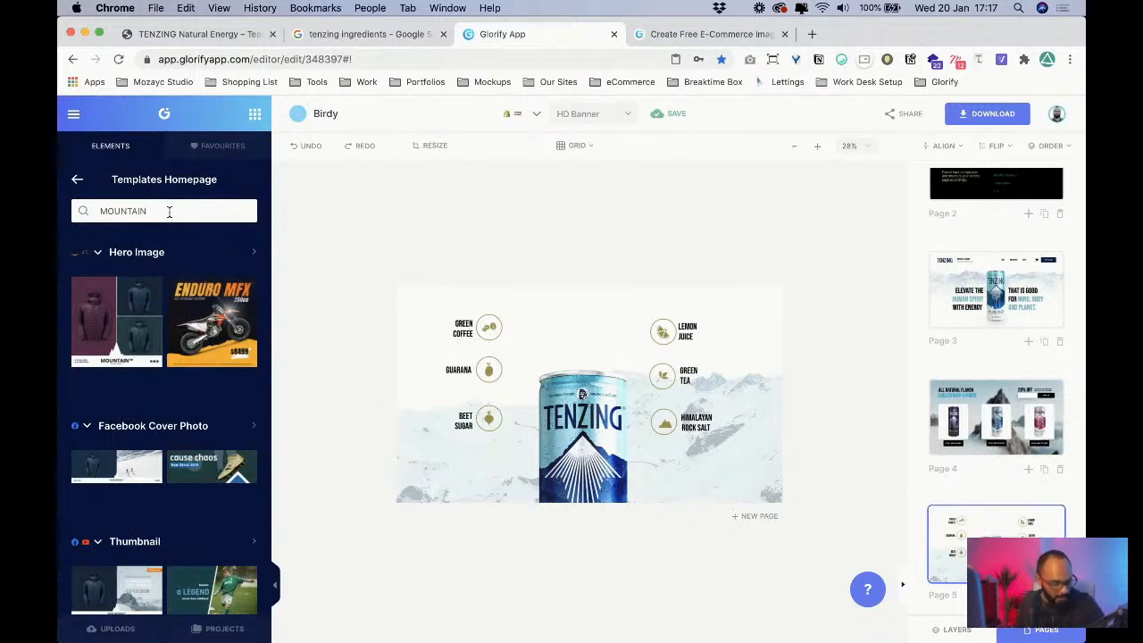
pyautogui.doubleClick(169, 212)
pyautogui.press('BackSpace')
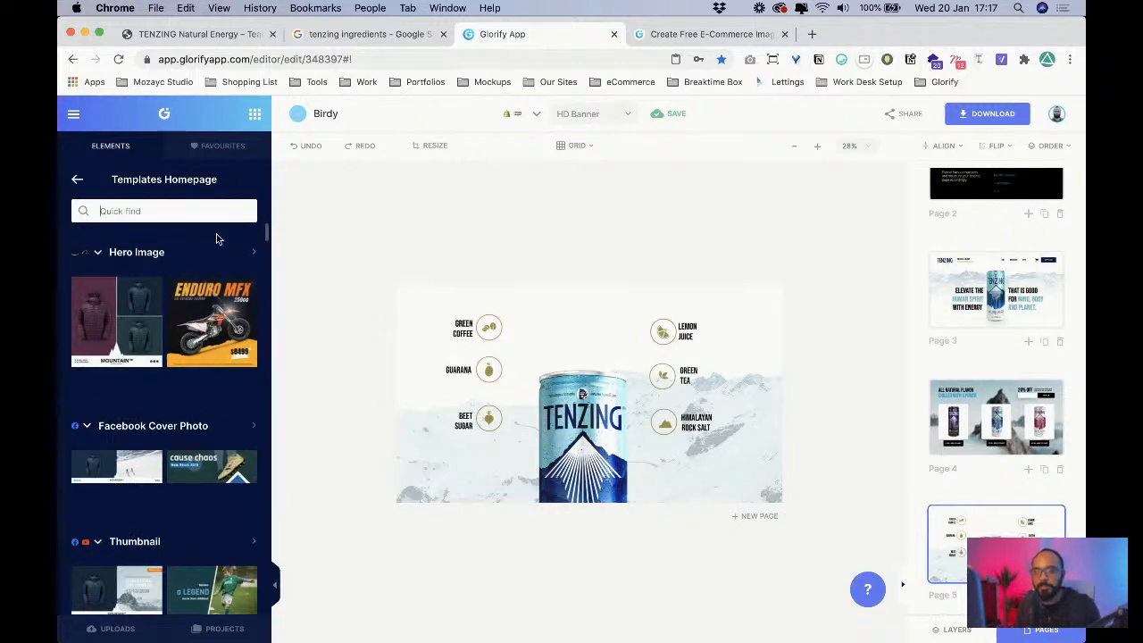
# - Browse the template library to the Call-Out Image category and look through its templates for layout ideas
pyautogui.scroll(-2, 216, 238)
pyautogui.scroll(-10, 172, 293)
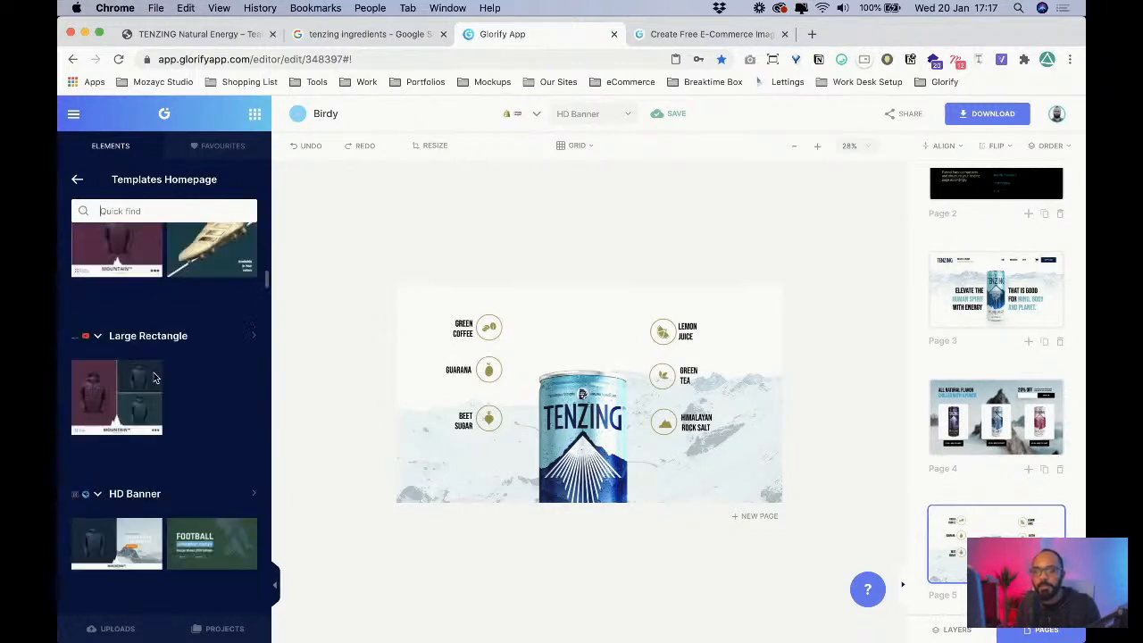
pyautogui.scroll(-10, 153, 377)
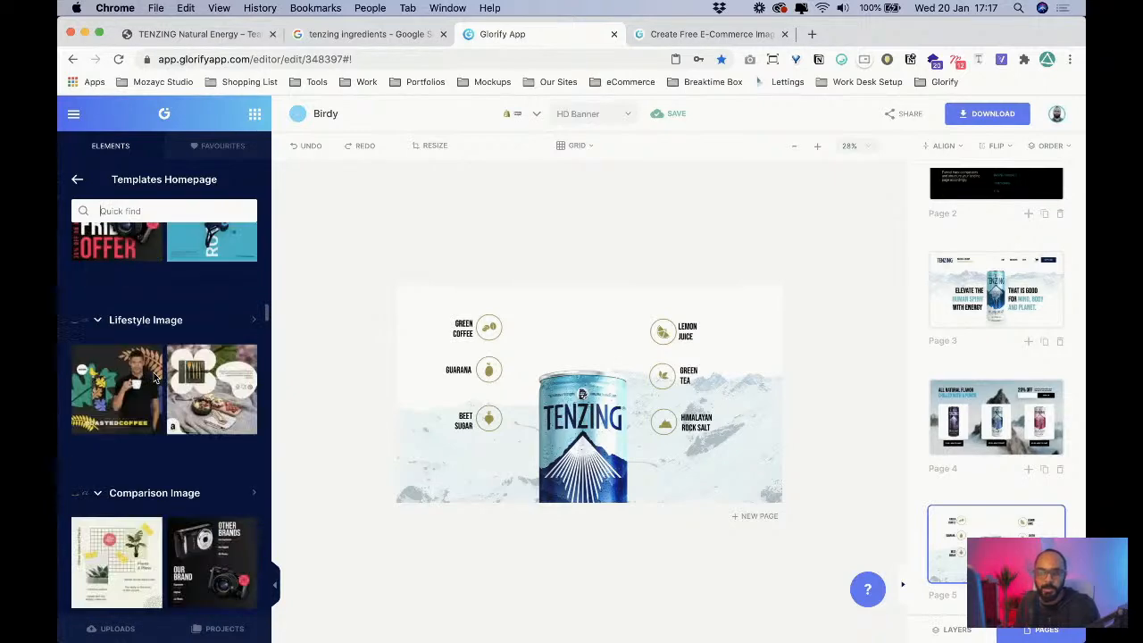
pyautogui.scroll(-6, 154, 372)
pyautogui.scroll(2, 134, 314)
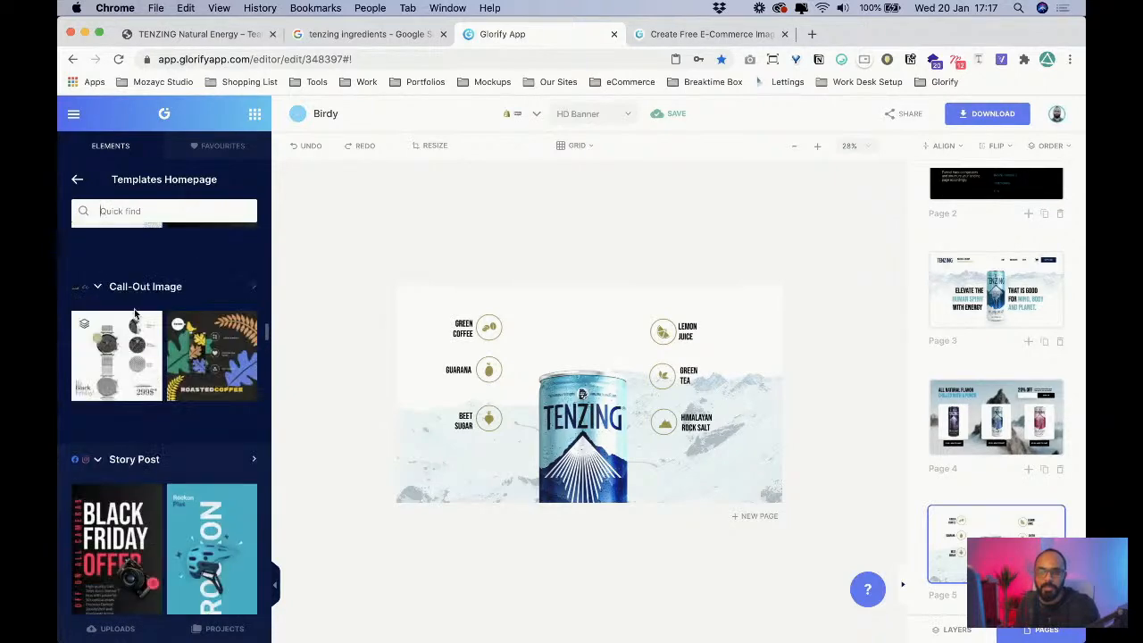
pyautogui.click(143, 286)
pyautogui.scroll(-5, 148, 375)
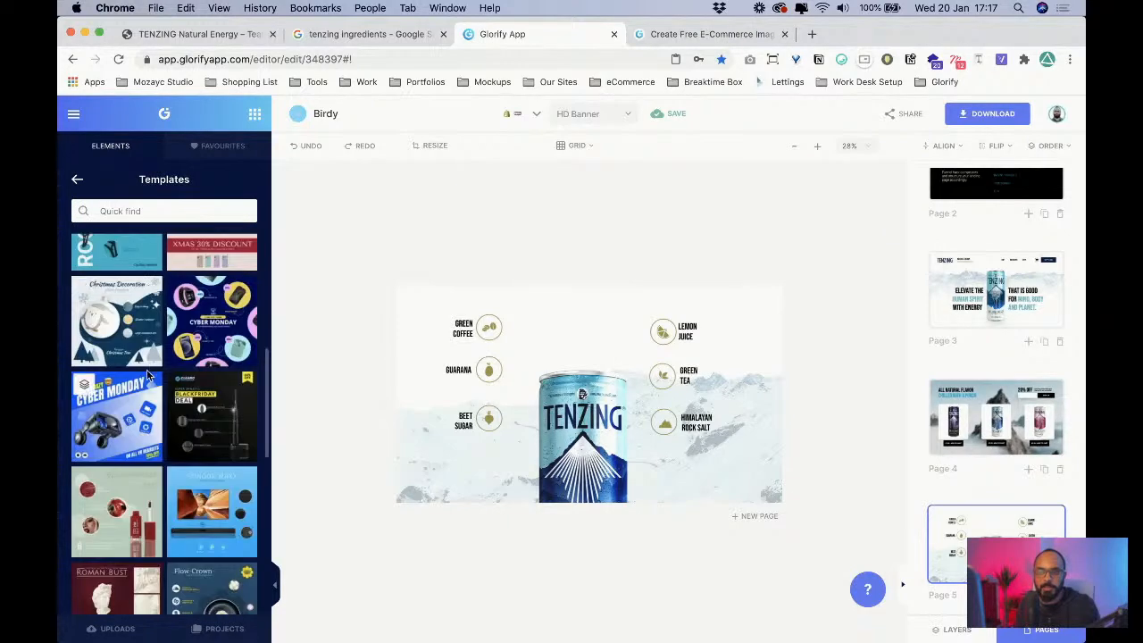
pyautogui.scroll(4, 150, 376)
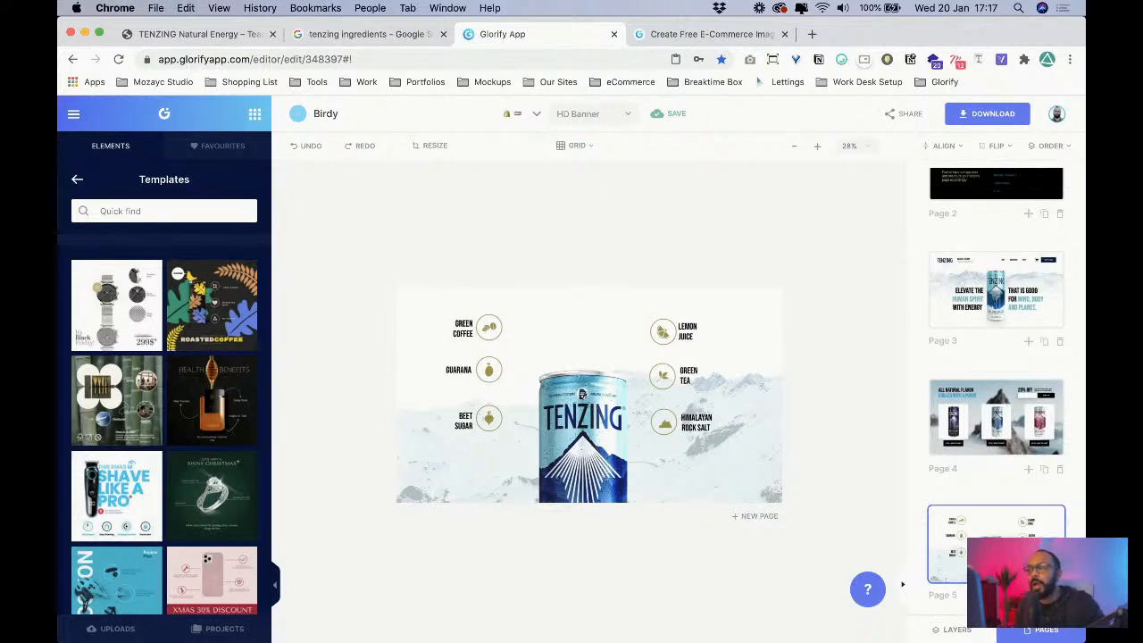
# - Open the page 3 hero banner with the "Elevate the human spirit" headline and duplicate the page
pyautogui.click(991, 292)
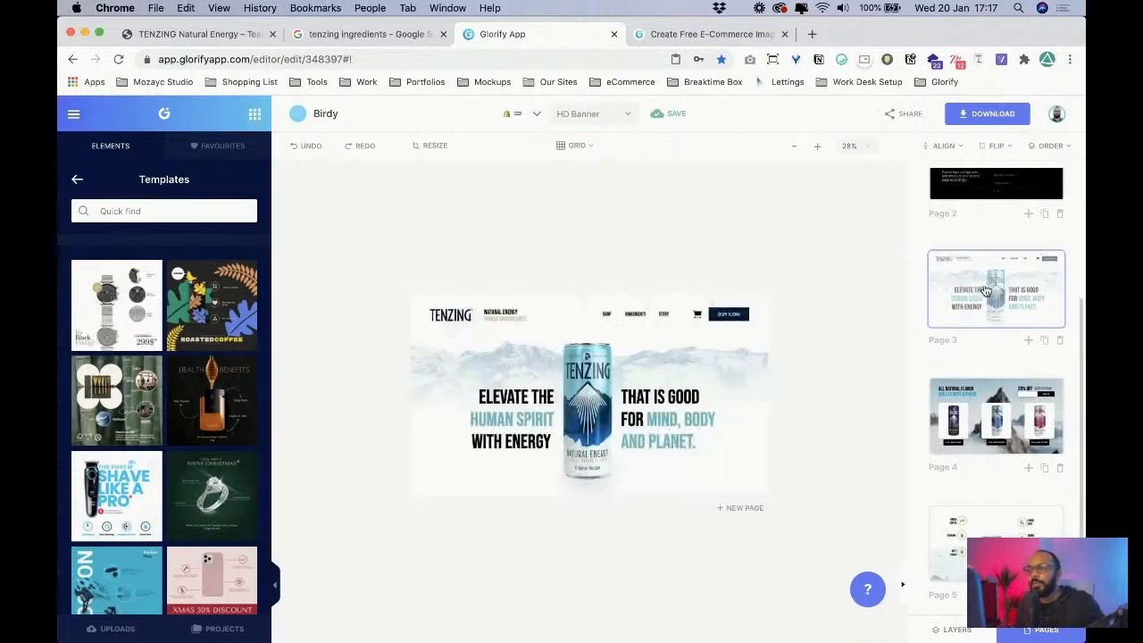
pyautogui.click(816, 146)
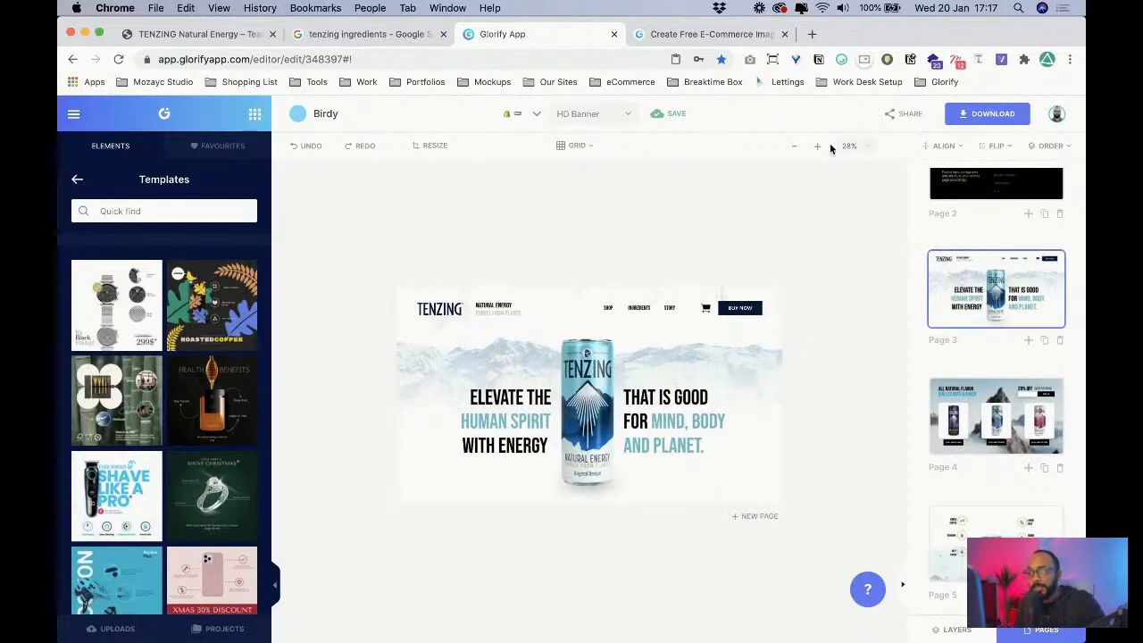
pyautogui.click(807, 152)
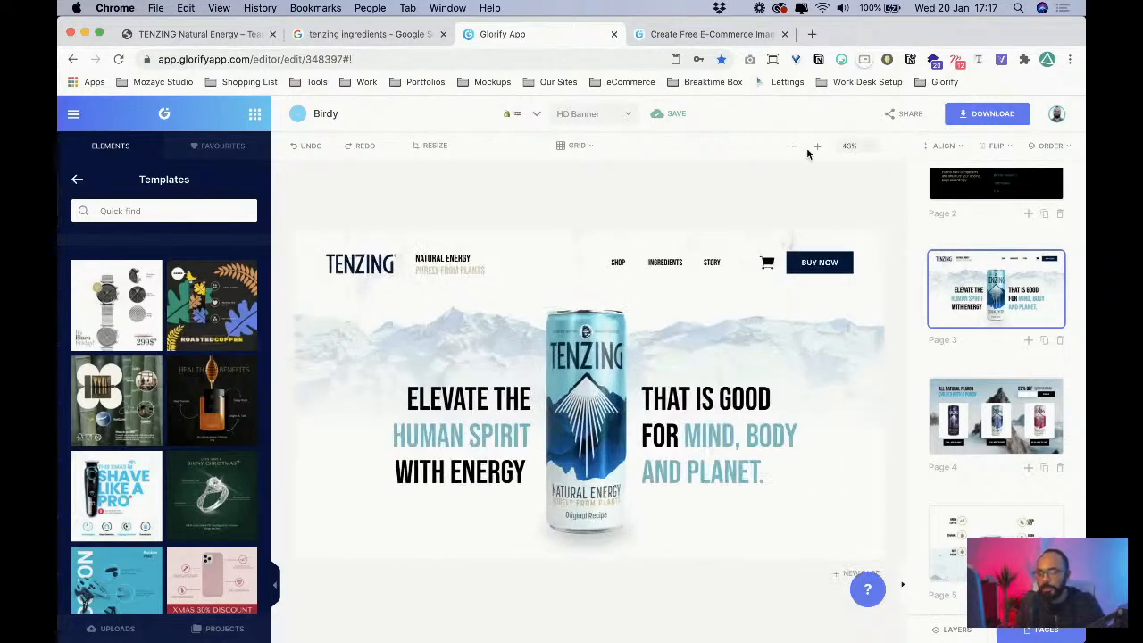
pyautogui.click(807, 152)
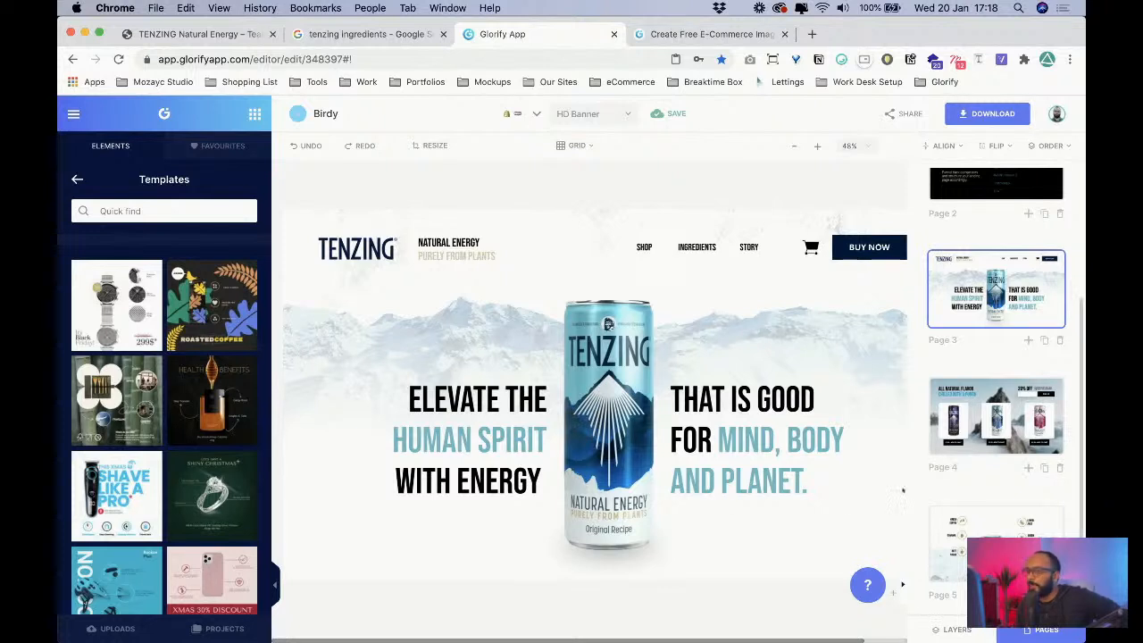
pyautogui.click(737, 348)
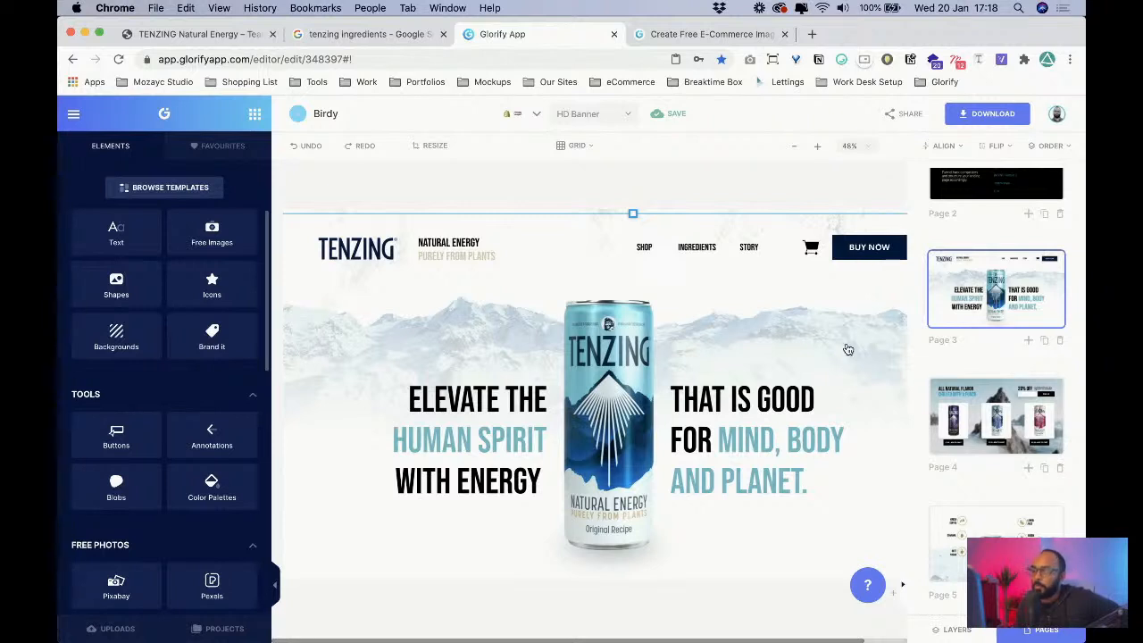
pyautogui.click(500, 211)
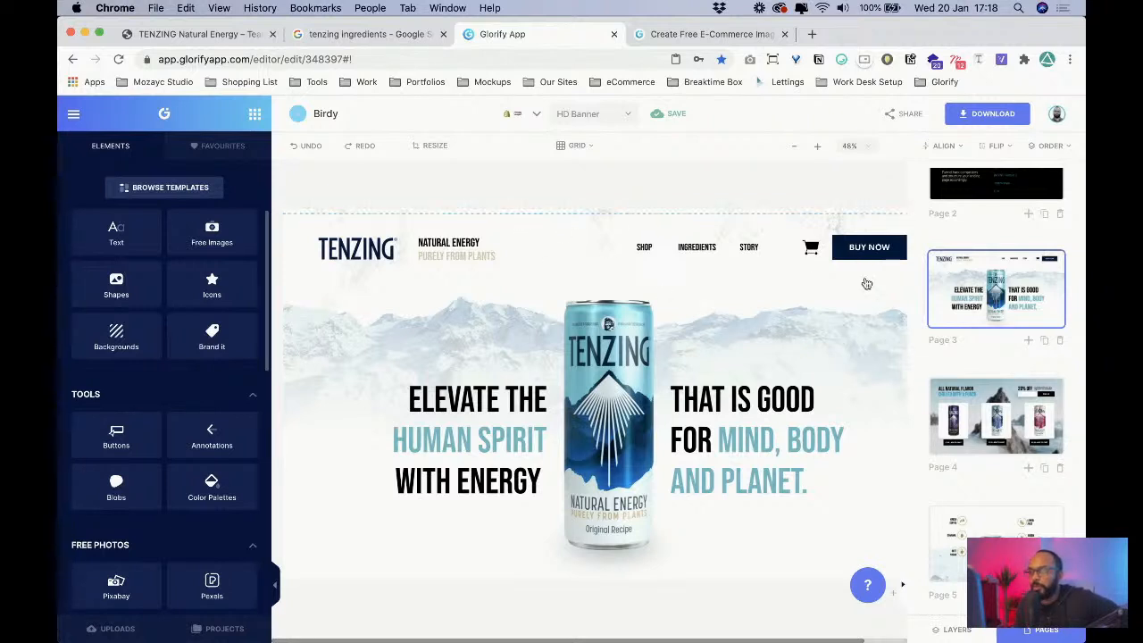
pyautogui.click(1046, 343)
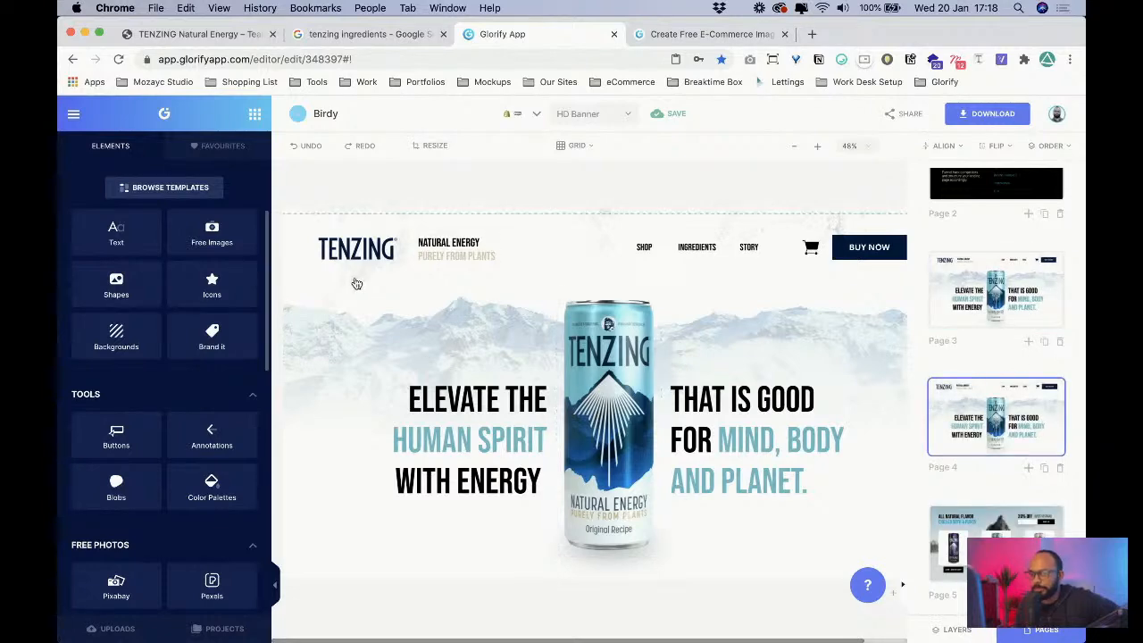
# - Delete the white fade overlay and the mountain photo behind the can on the duplicated page
pyautogui.click(414, 347)
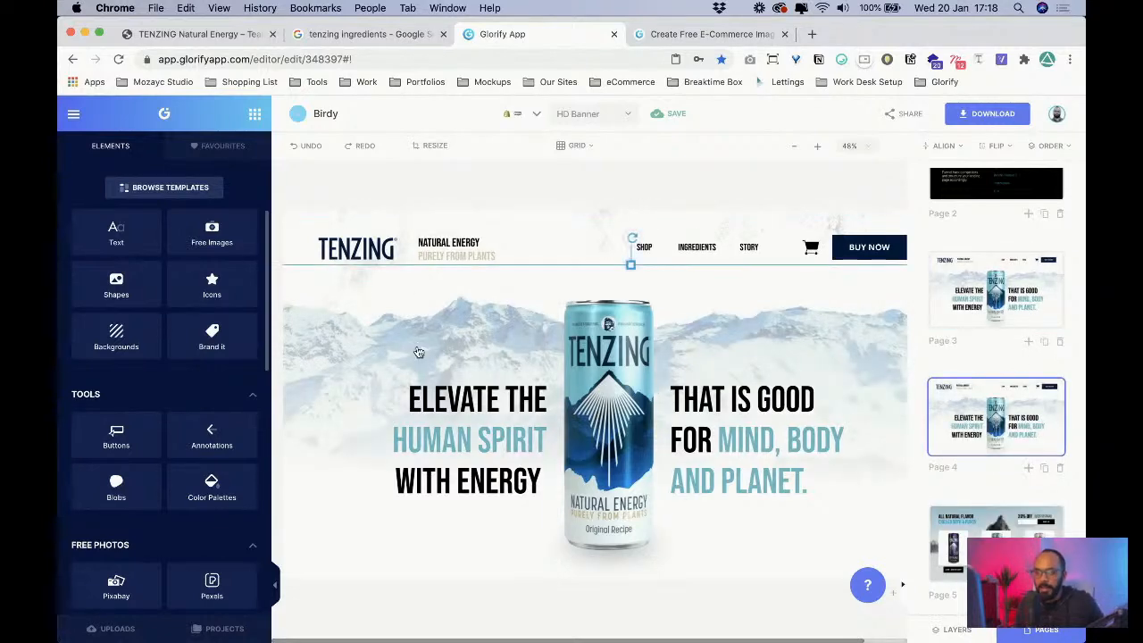
pyautogui.press('Delete')
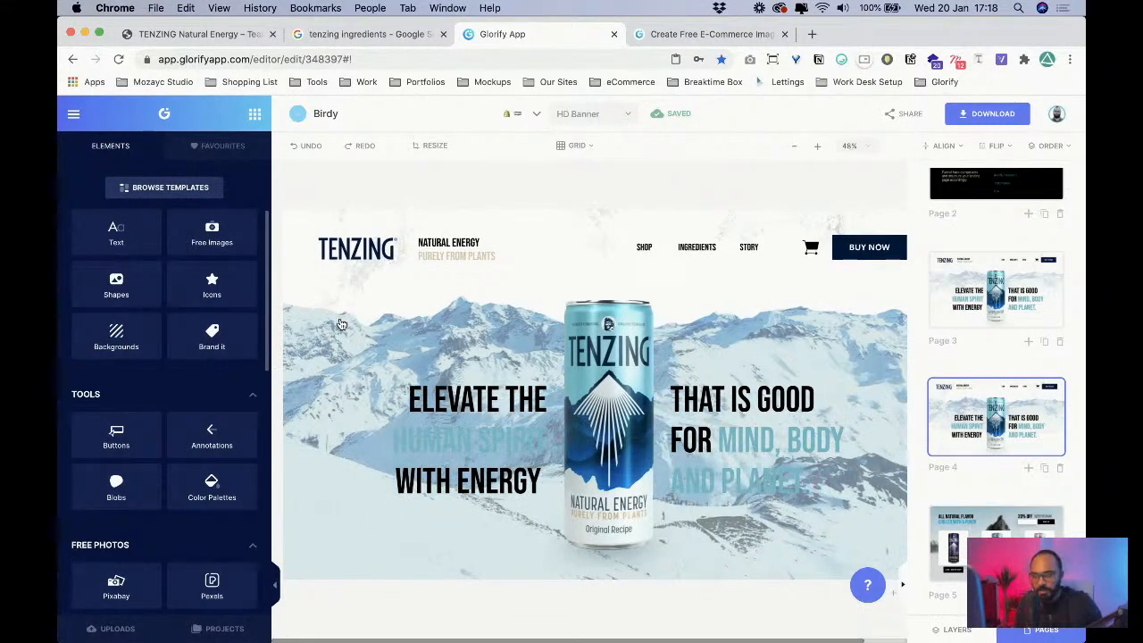
pyautogui.press('super+z')
pyautogui.press('Delete')
pyautogui.click(384, 322)
pyautogui.press('Delete')
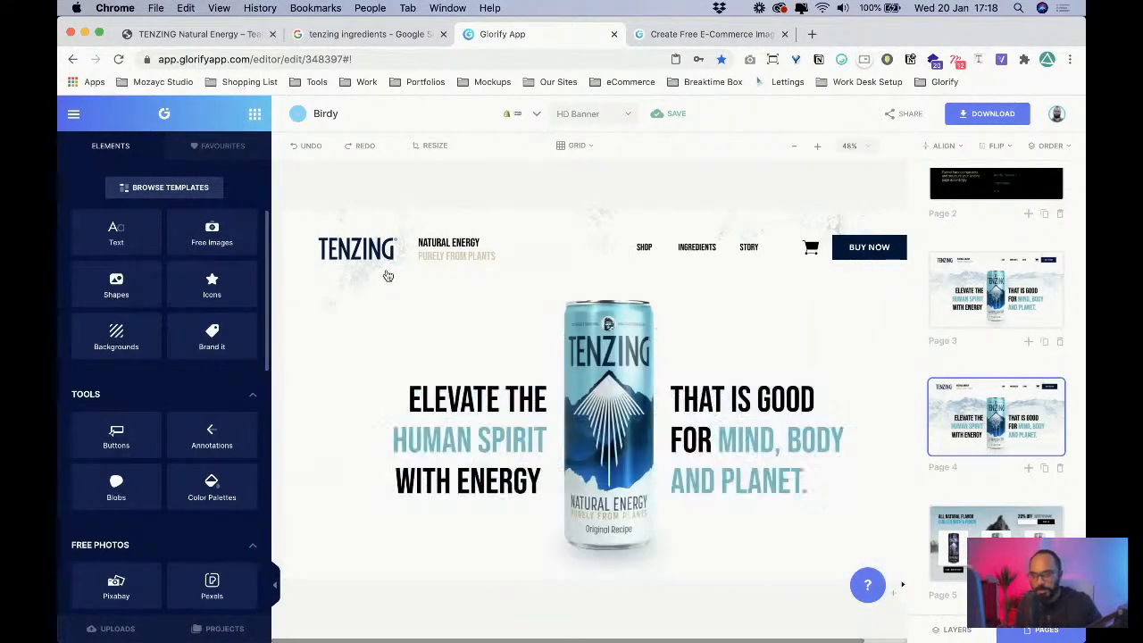
# - Delete the remaining background texture and the header row with logo, tagline, navigation links, cart and BUY NOW button
pyautogui.click(331, 275)
pyautogui.press('Delete')
pyautogui.moveTo(386, 278); pyautogui.dragTo(877, 232)
pyautogui.press('Delete')
# - Move the can and both headline text blocks together up and slightly left, and deselect them
pyautogui.moveTo(480, 291); pyautogui.dragTo(759, 525)
pyautogui.moveTo(755, 438); pyautogui.dragTo(732, 390)
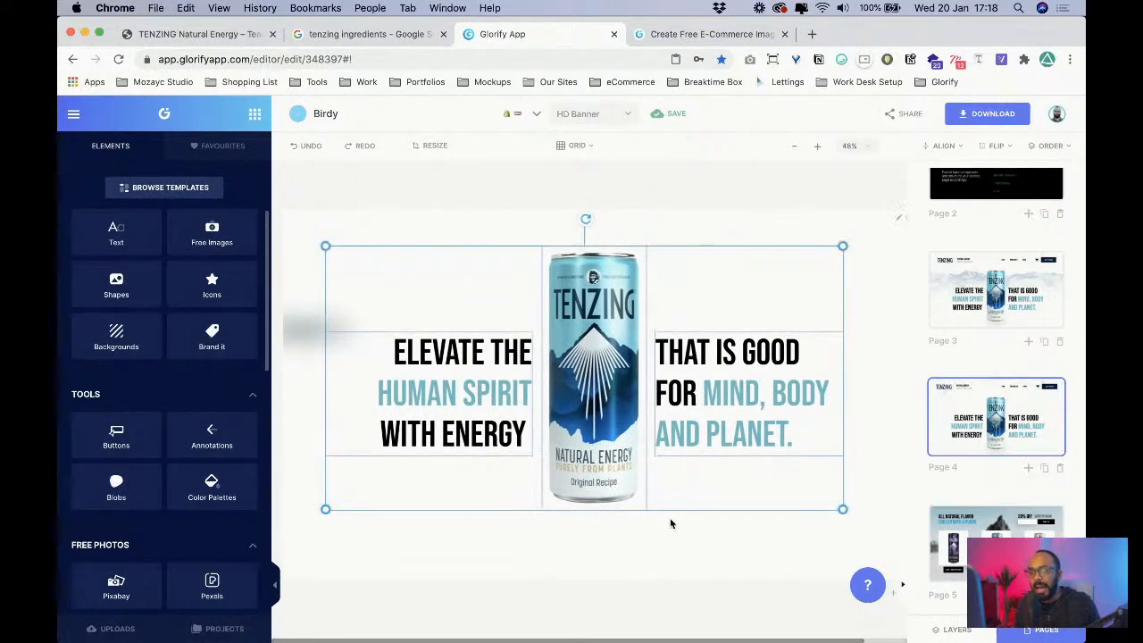
pyautogui.click(731, 551)
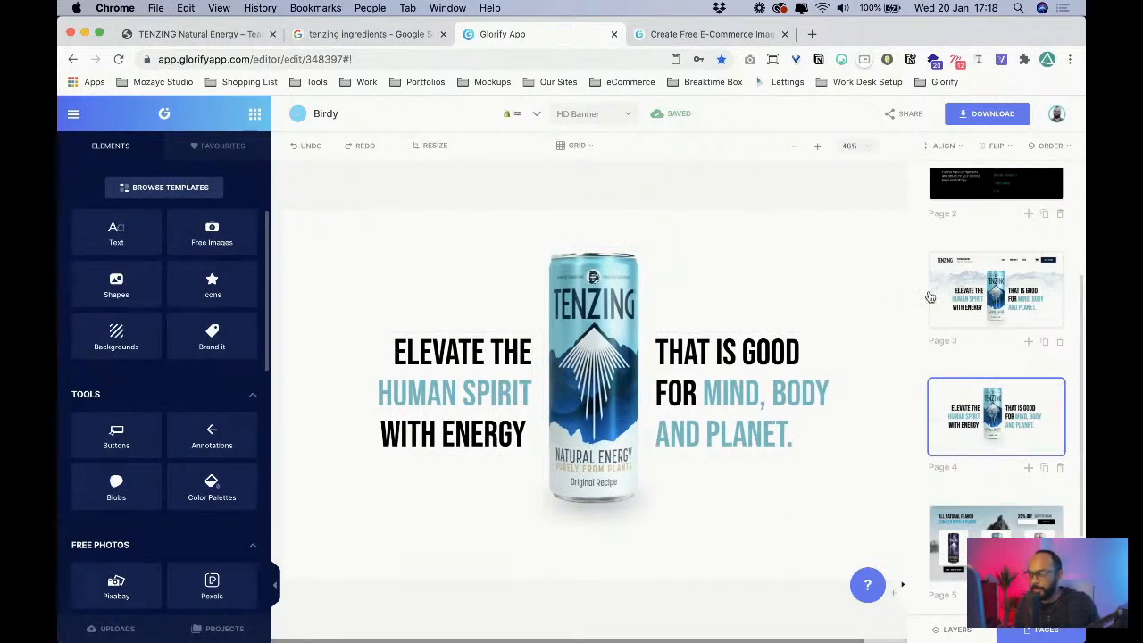
# - Examine the download options, set the file type to Transparent PNG, and close them without downloading
pyautogui.click(1048, 632)
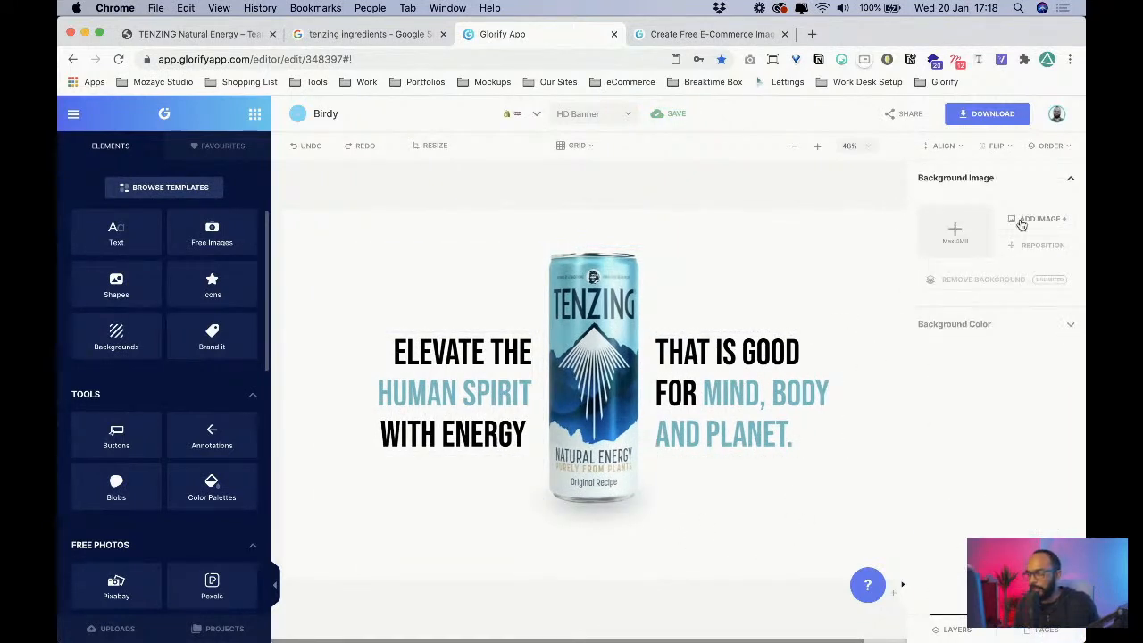
pyautogui.click(971, 116)
pyautogui.click(852, 245)
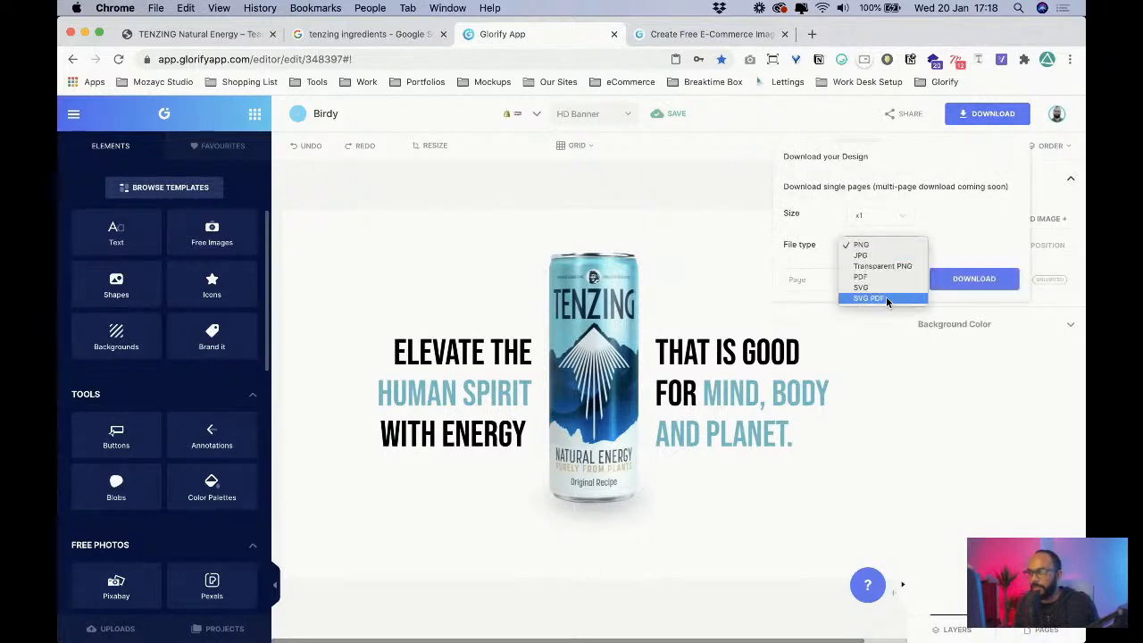
pyautogui.click(904, 266)
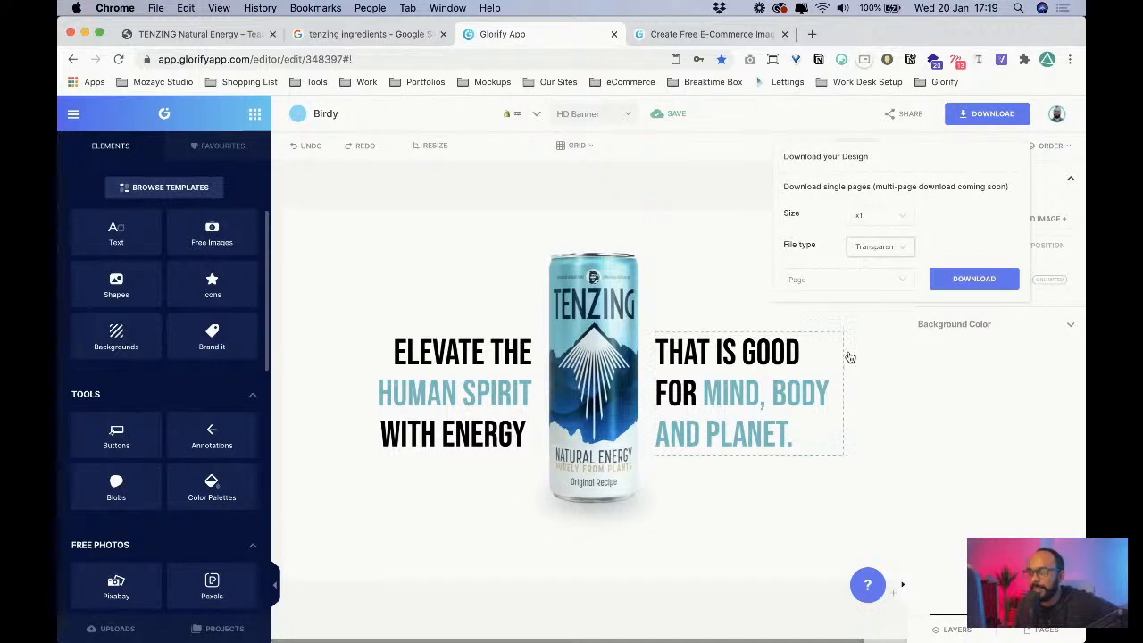
pyautogui.click(368, 278)
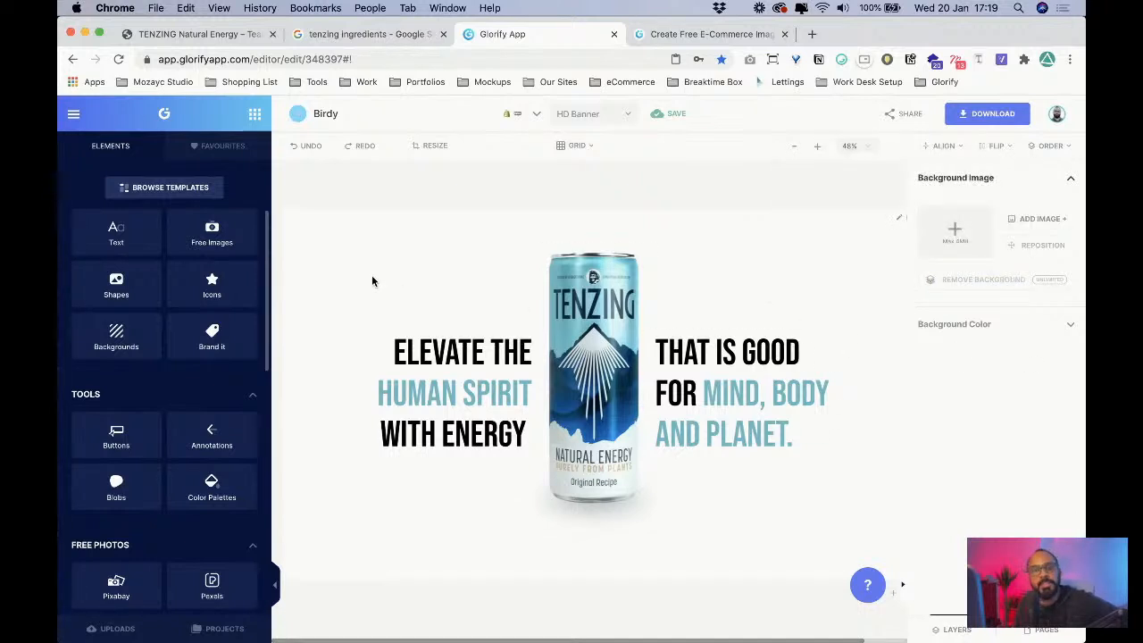